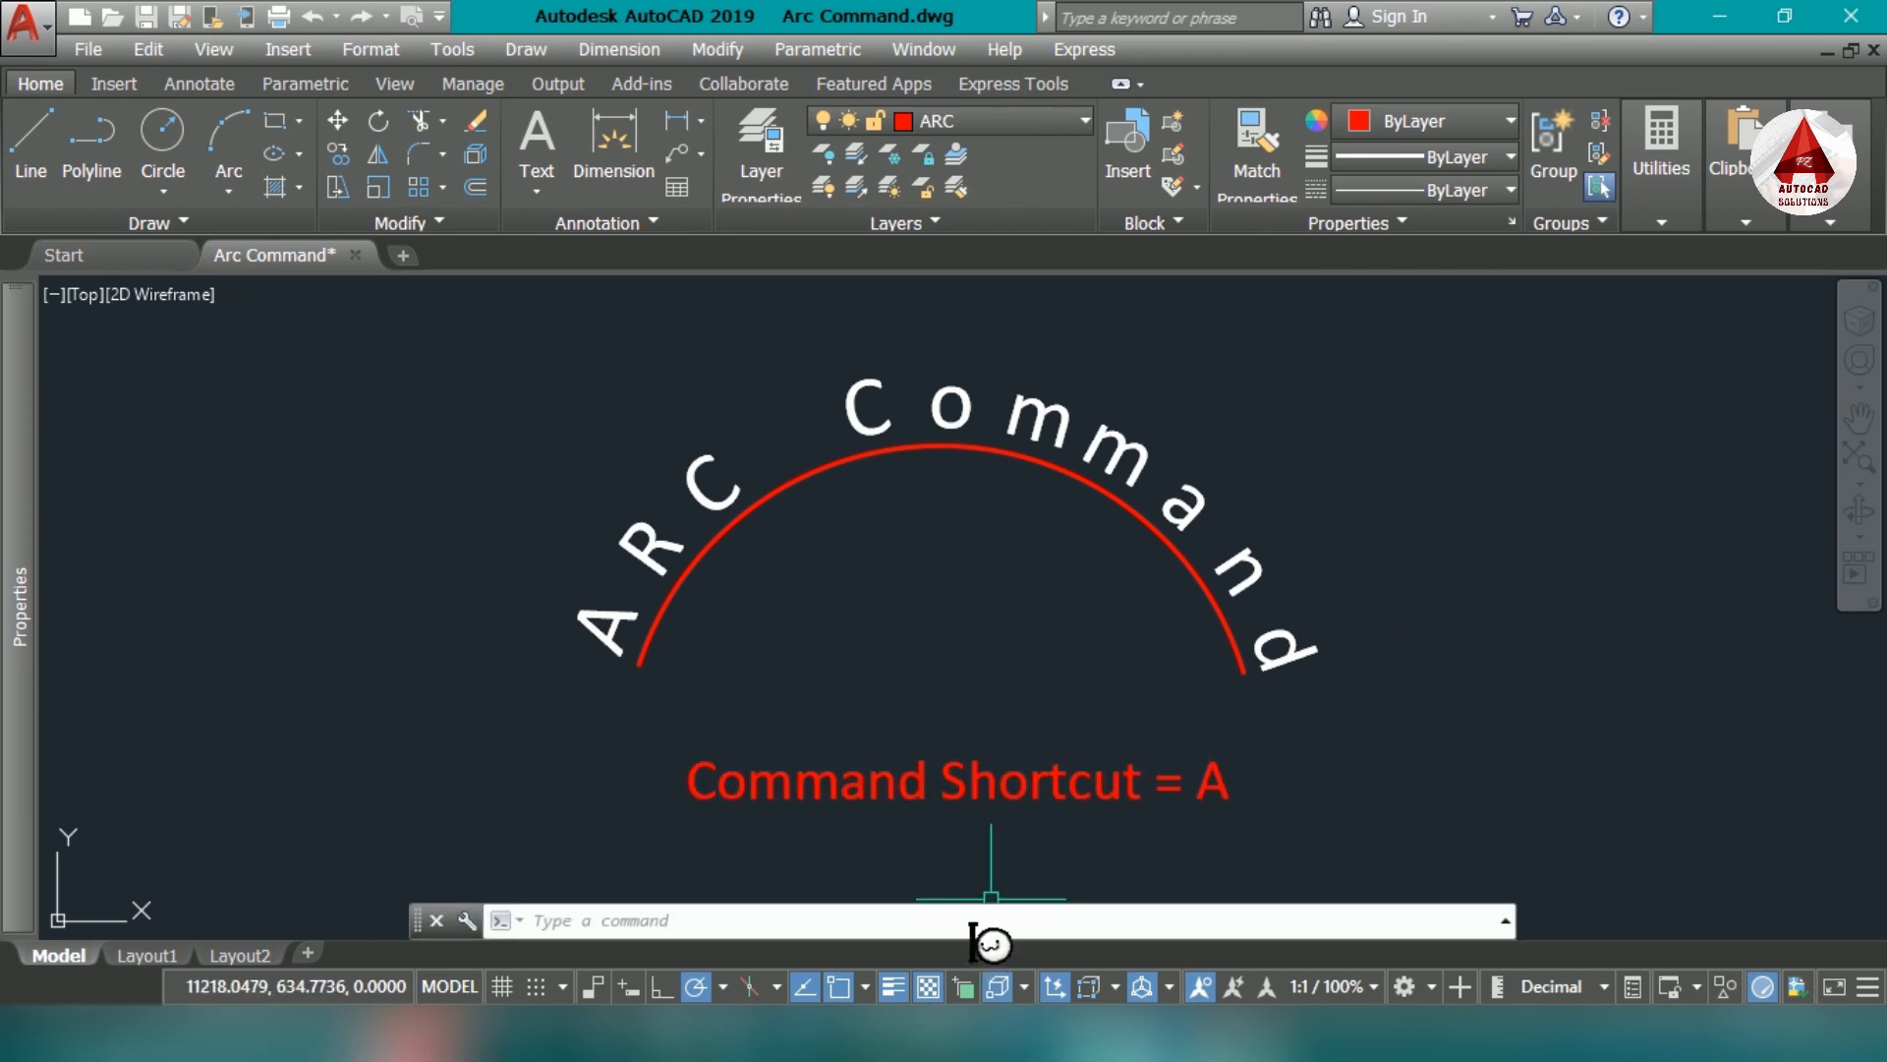
{"action": "type", "text": "a"}
{"action": "key", "text": "Return"}
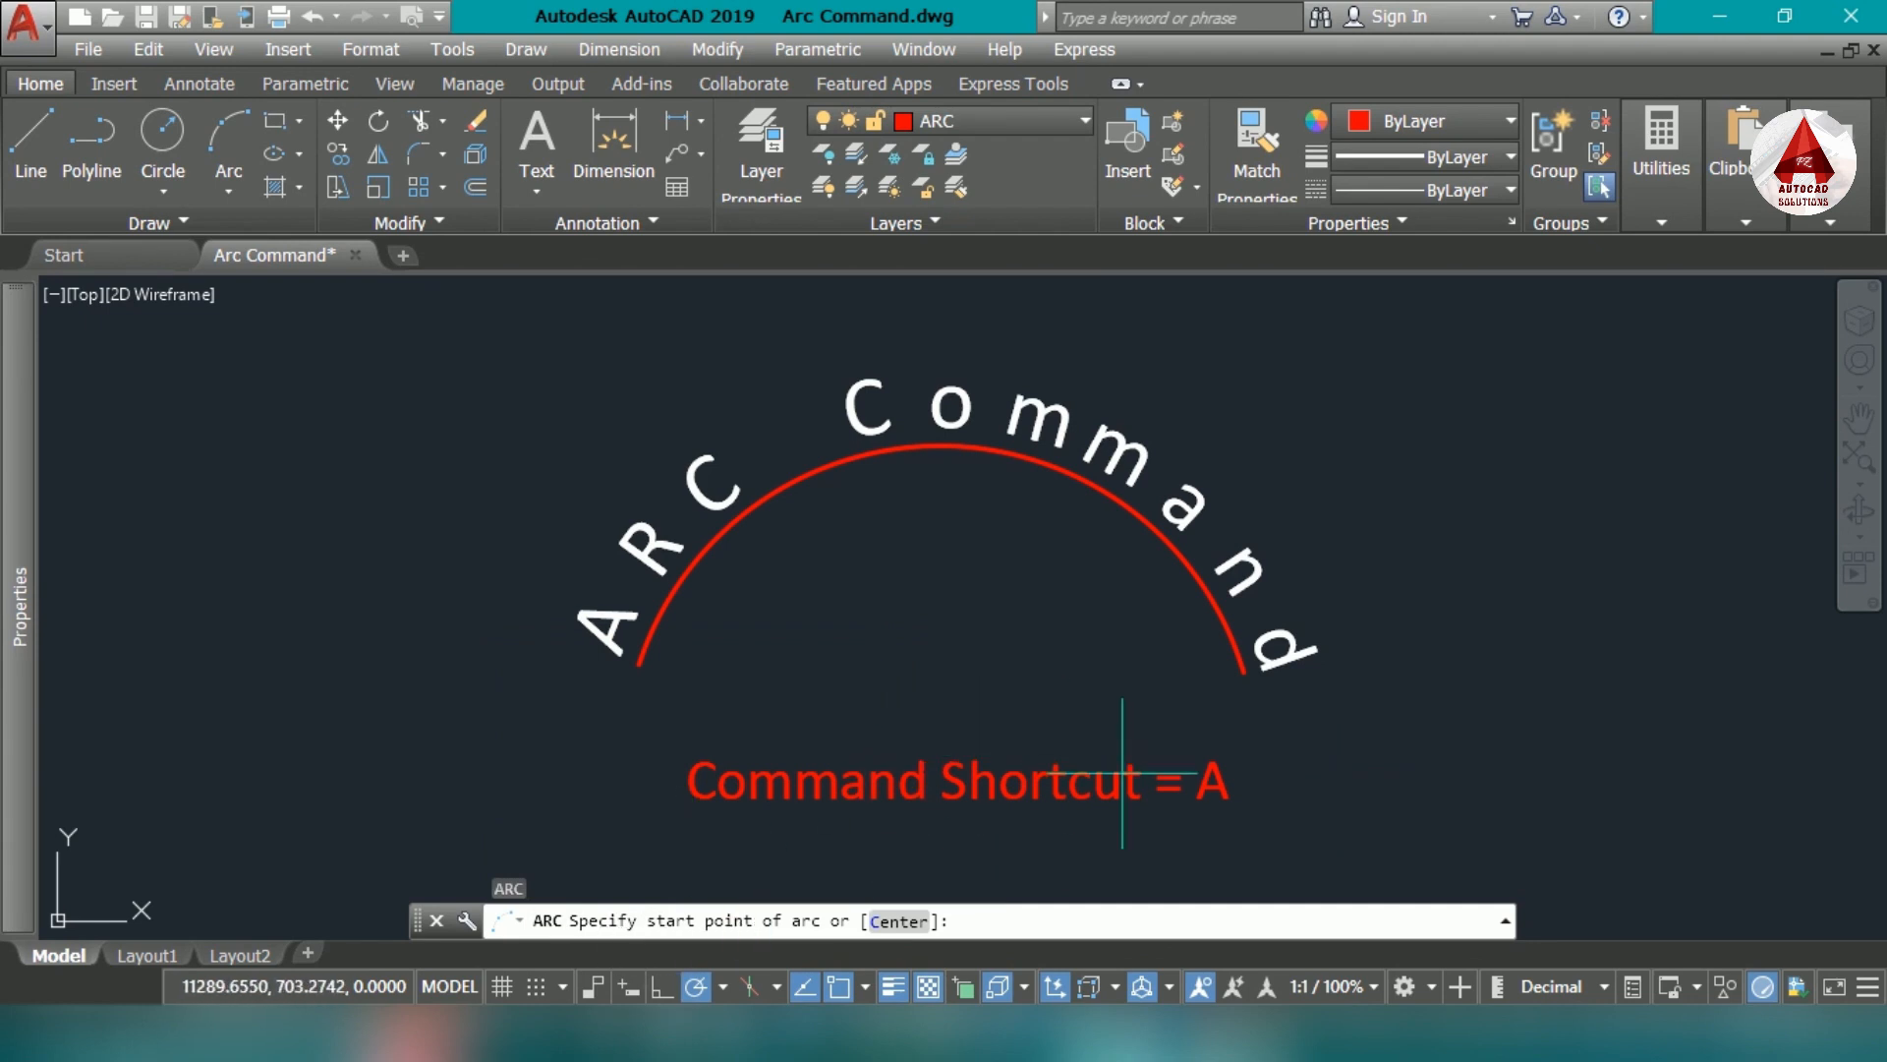
{"action": "key", "text": "Escape"}
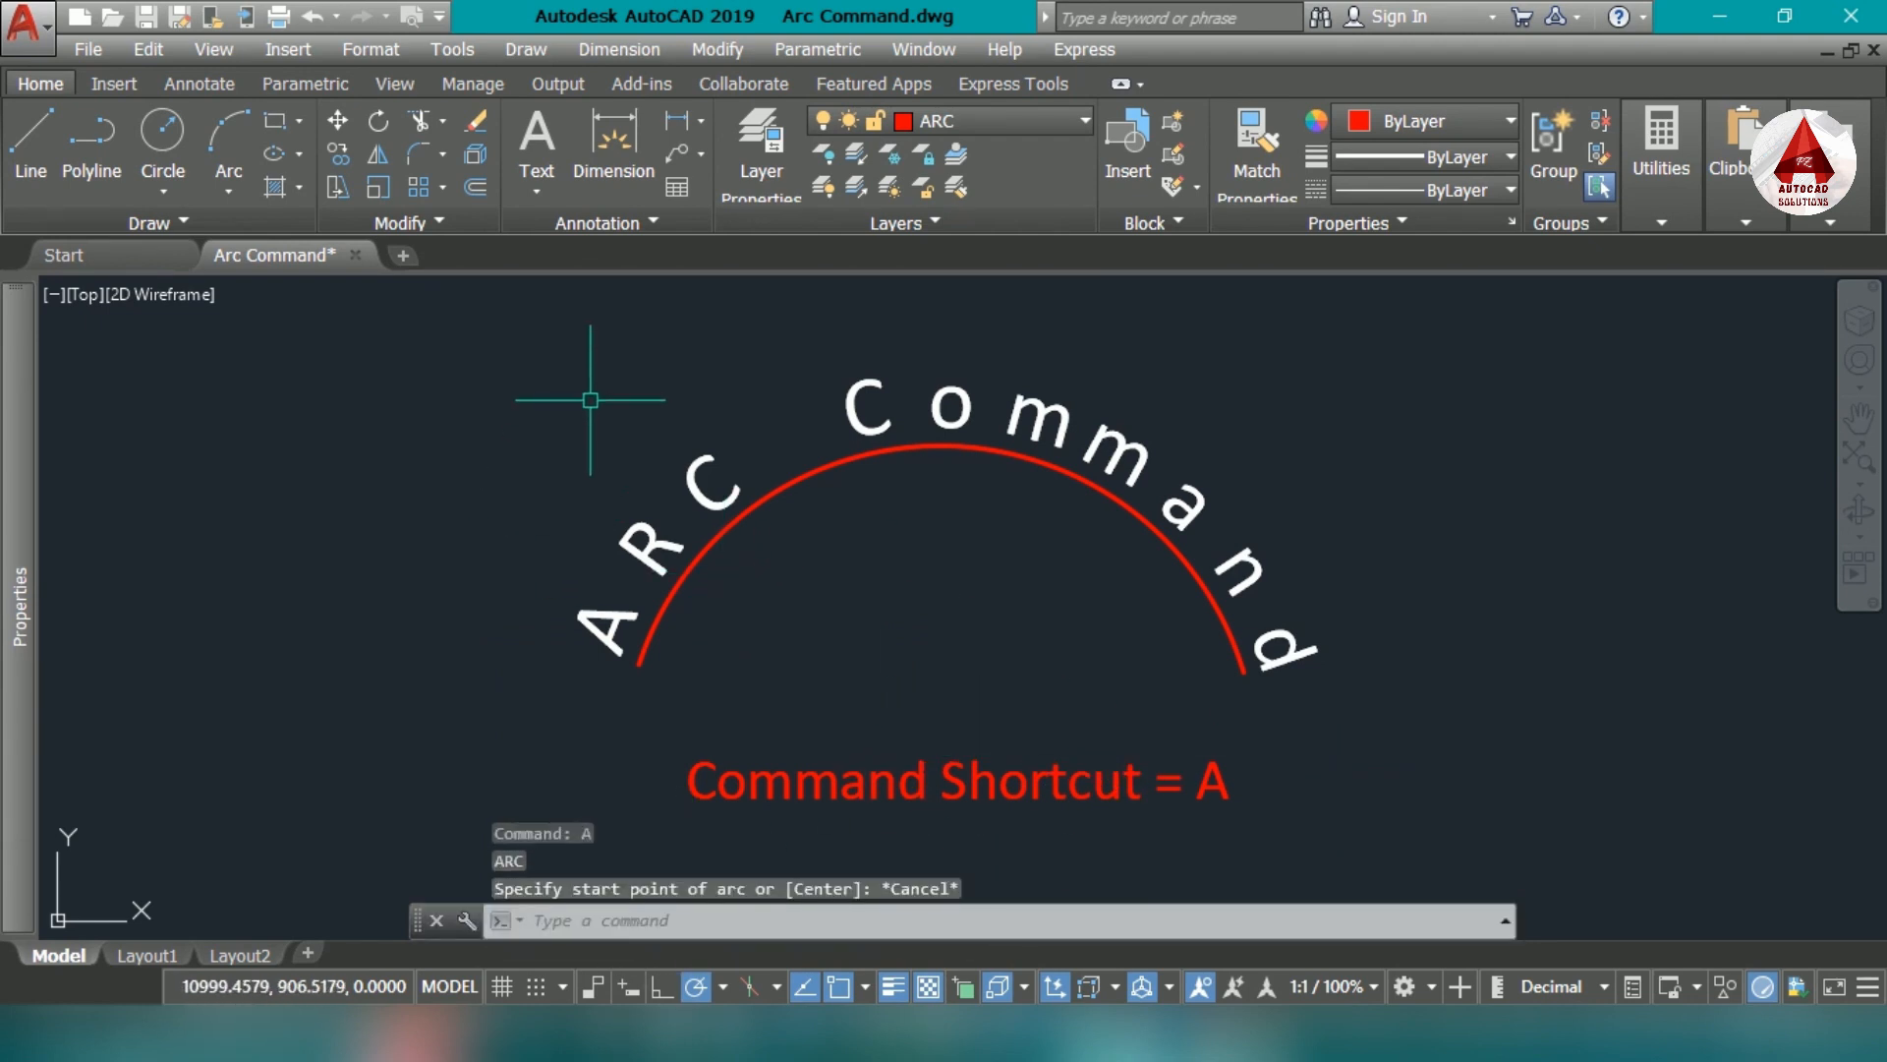
- Look through the available arc construction methods and examine the labelled diagram of arc geometry
{"action": "left_click", "coordinate": [556, 54]}
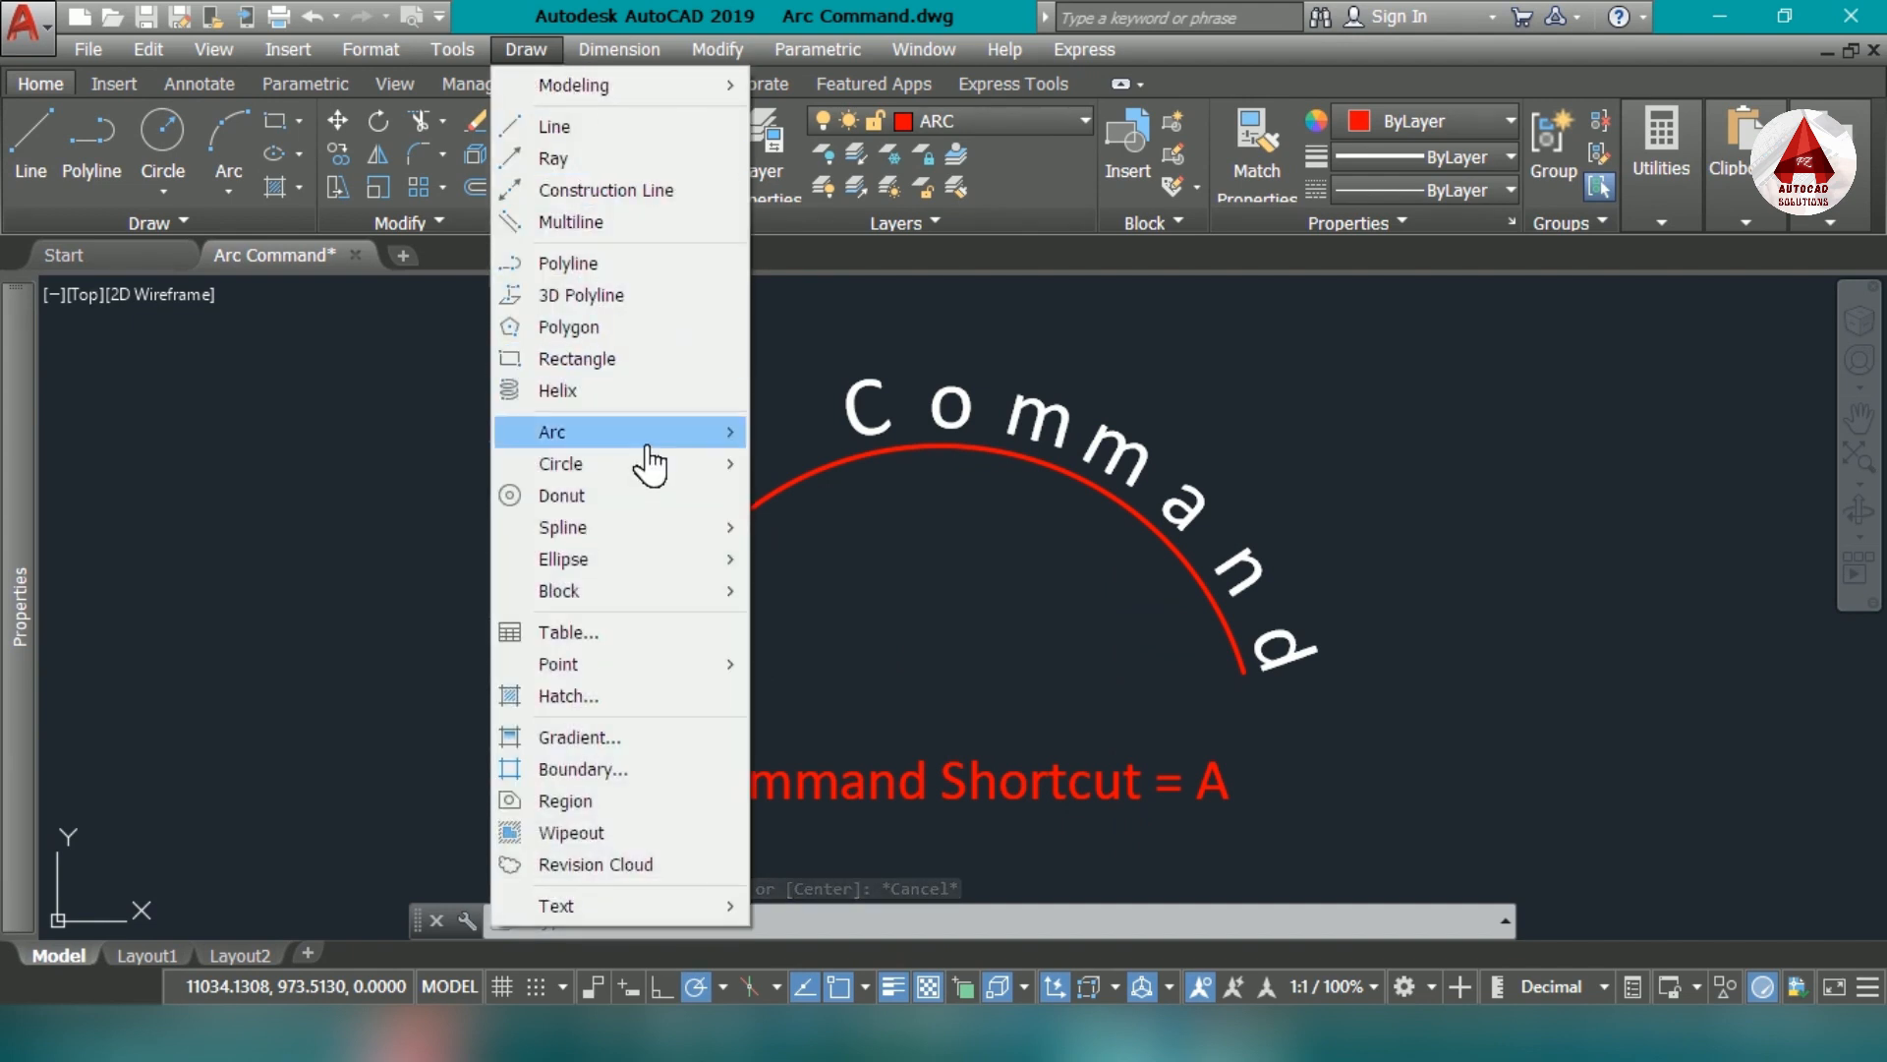
{"action": "mouse_move", "coordinate": [648, 448]}
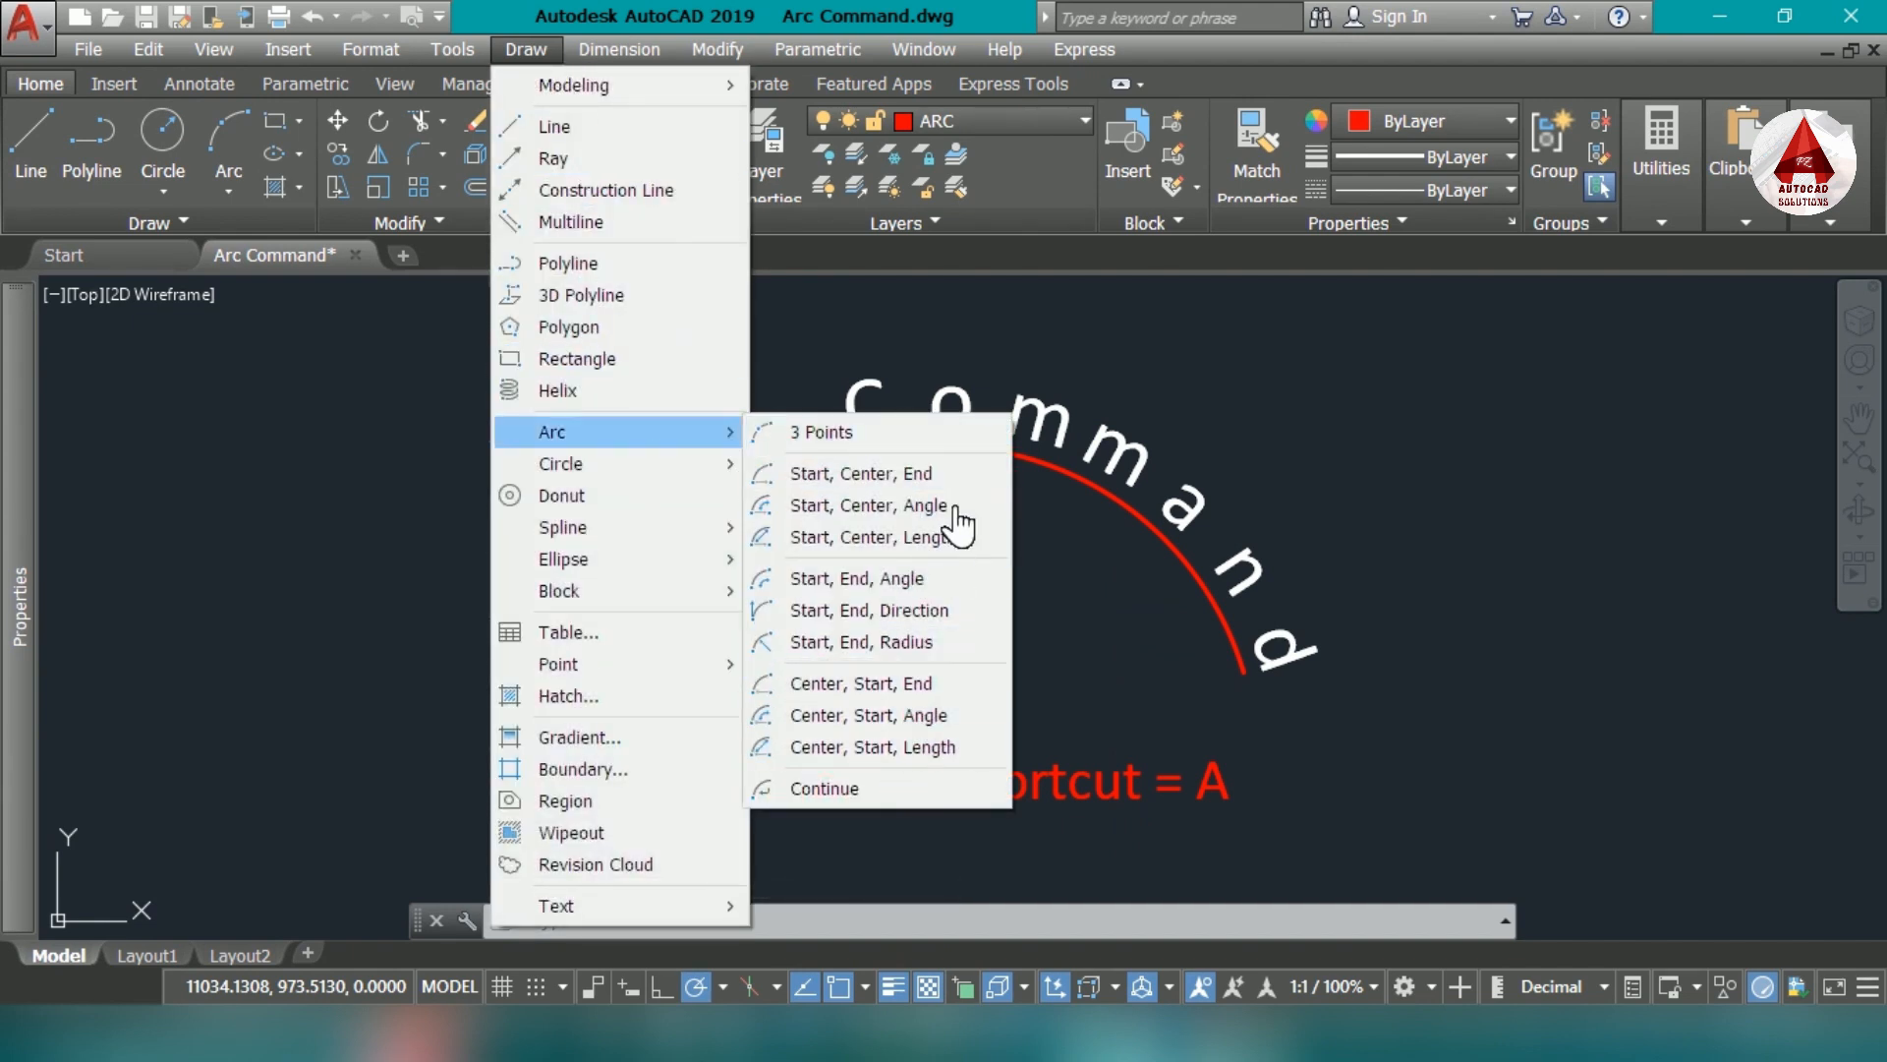
{"action": "left_click", "coordinate": [393, 397]}
{"action": "left_click", "coordinate": [539, 512]}
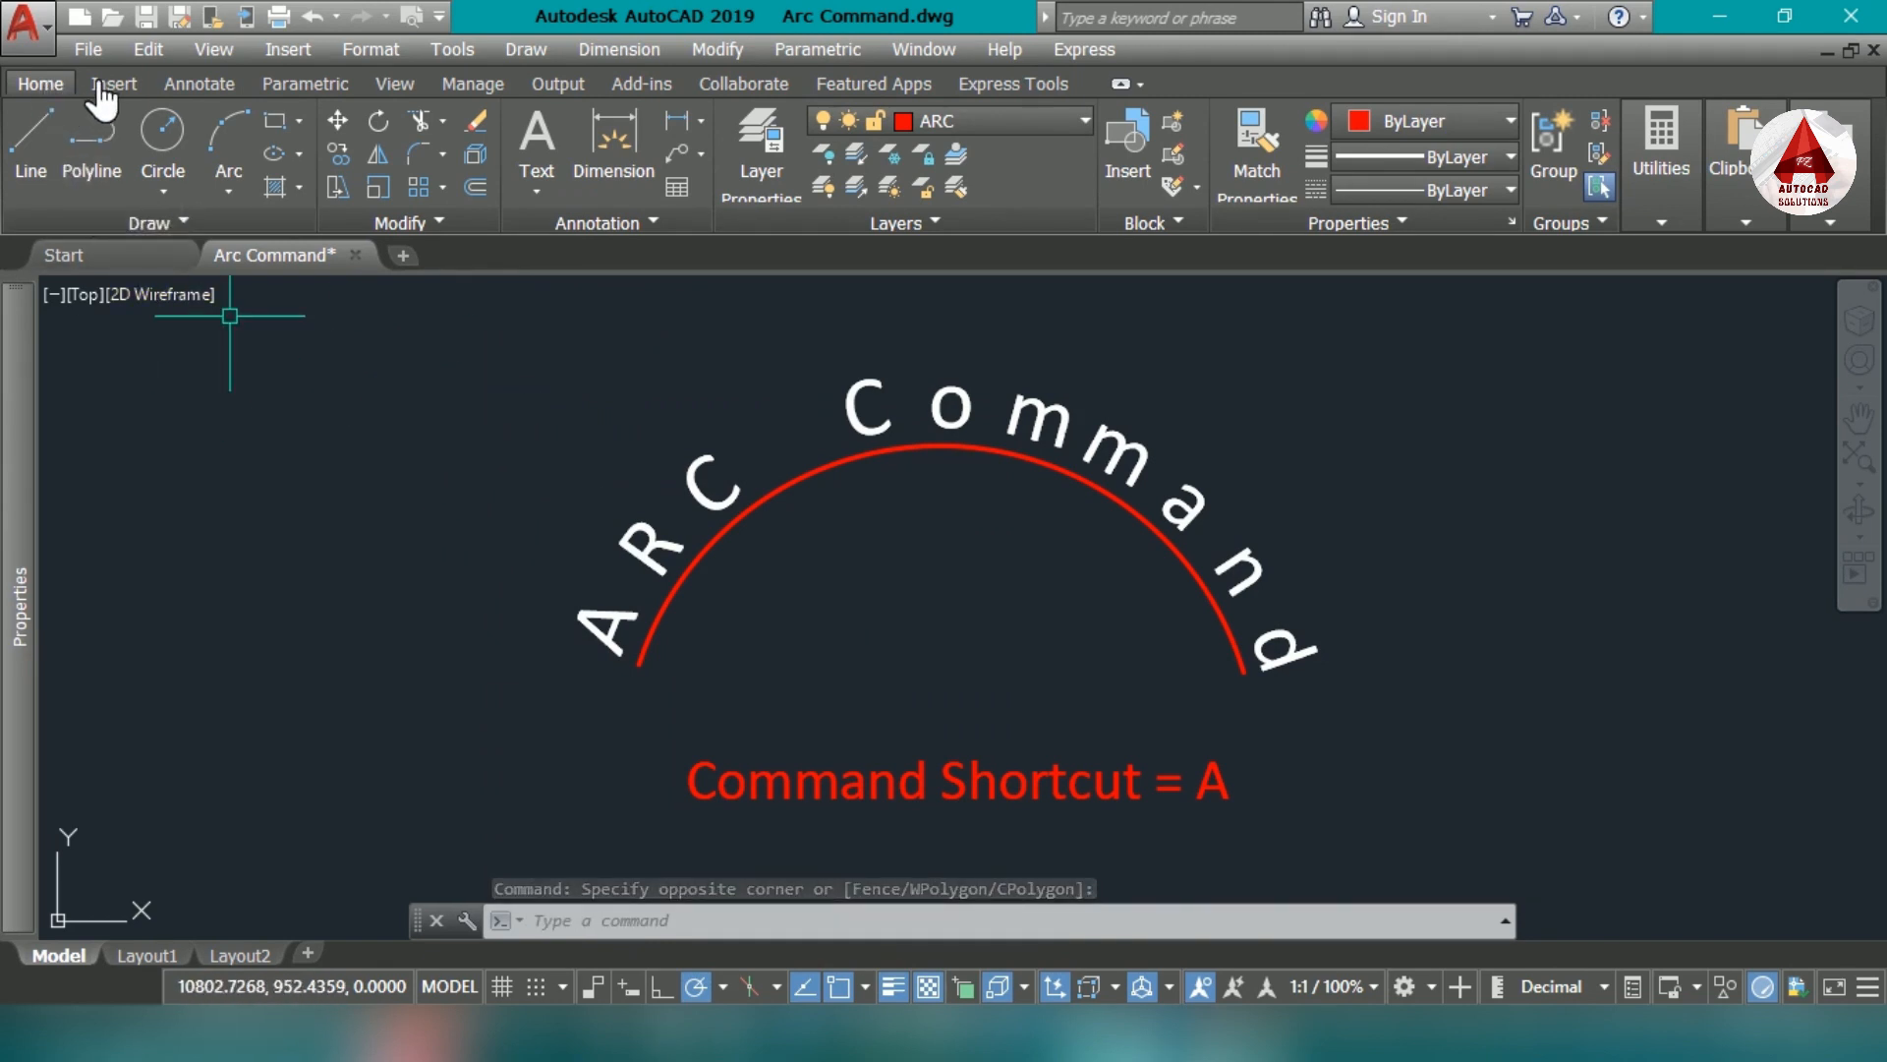
{"action": "left_click", "coordinate": [231, 193]}
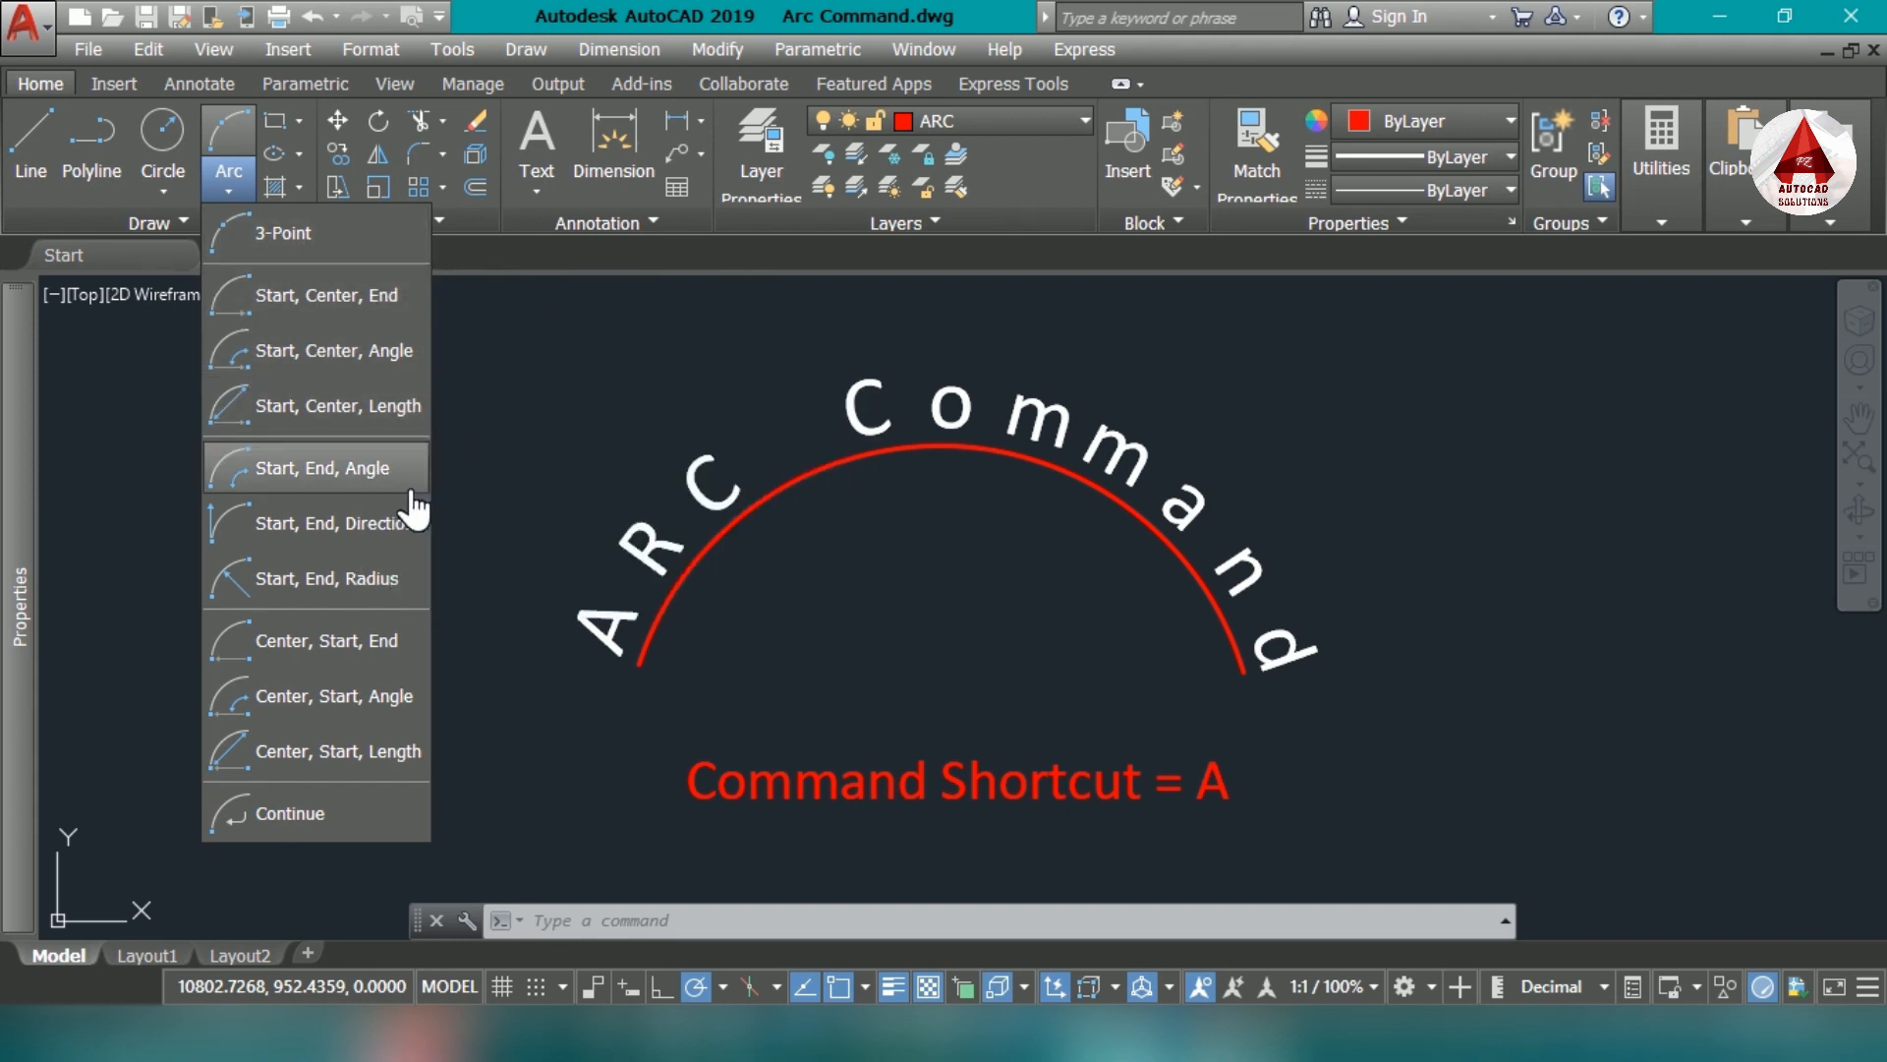
{"action": "left_click", "coordinate": [615, 479]}
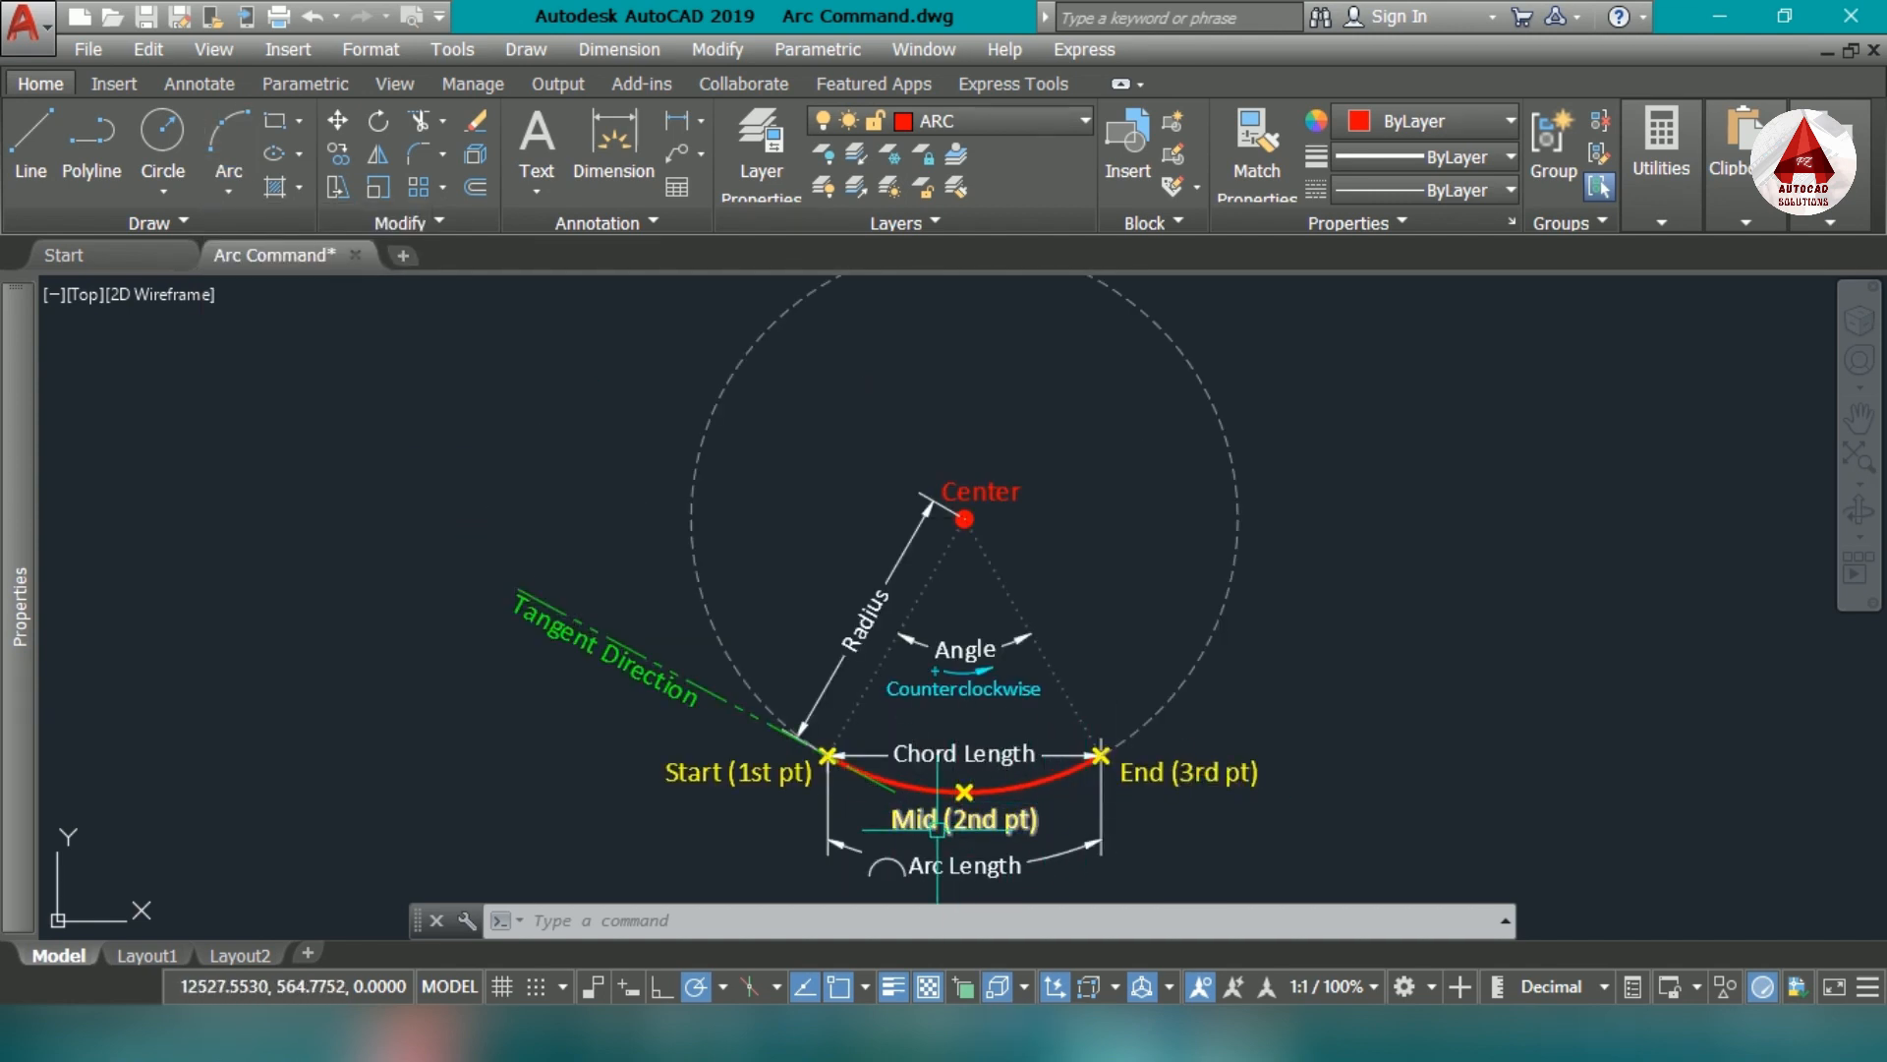
{"action": "middle_click_drag", "start_coordinate": [937, 830], "coordinate": [929, 877]}
{"action": "middle_click_drag", "start_coordinate": [997, 810], "coordinate": [1012, 698]}
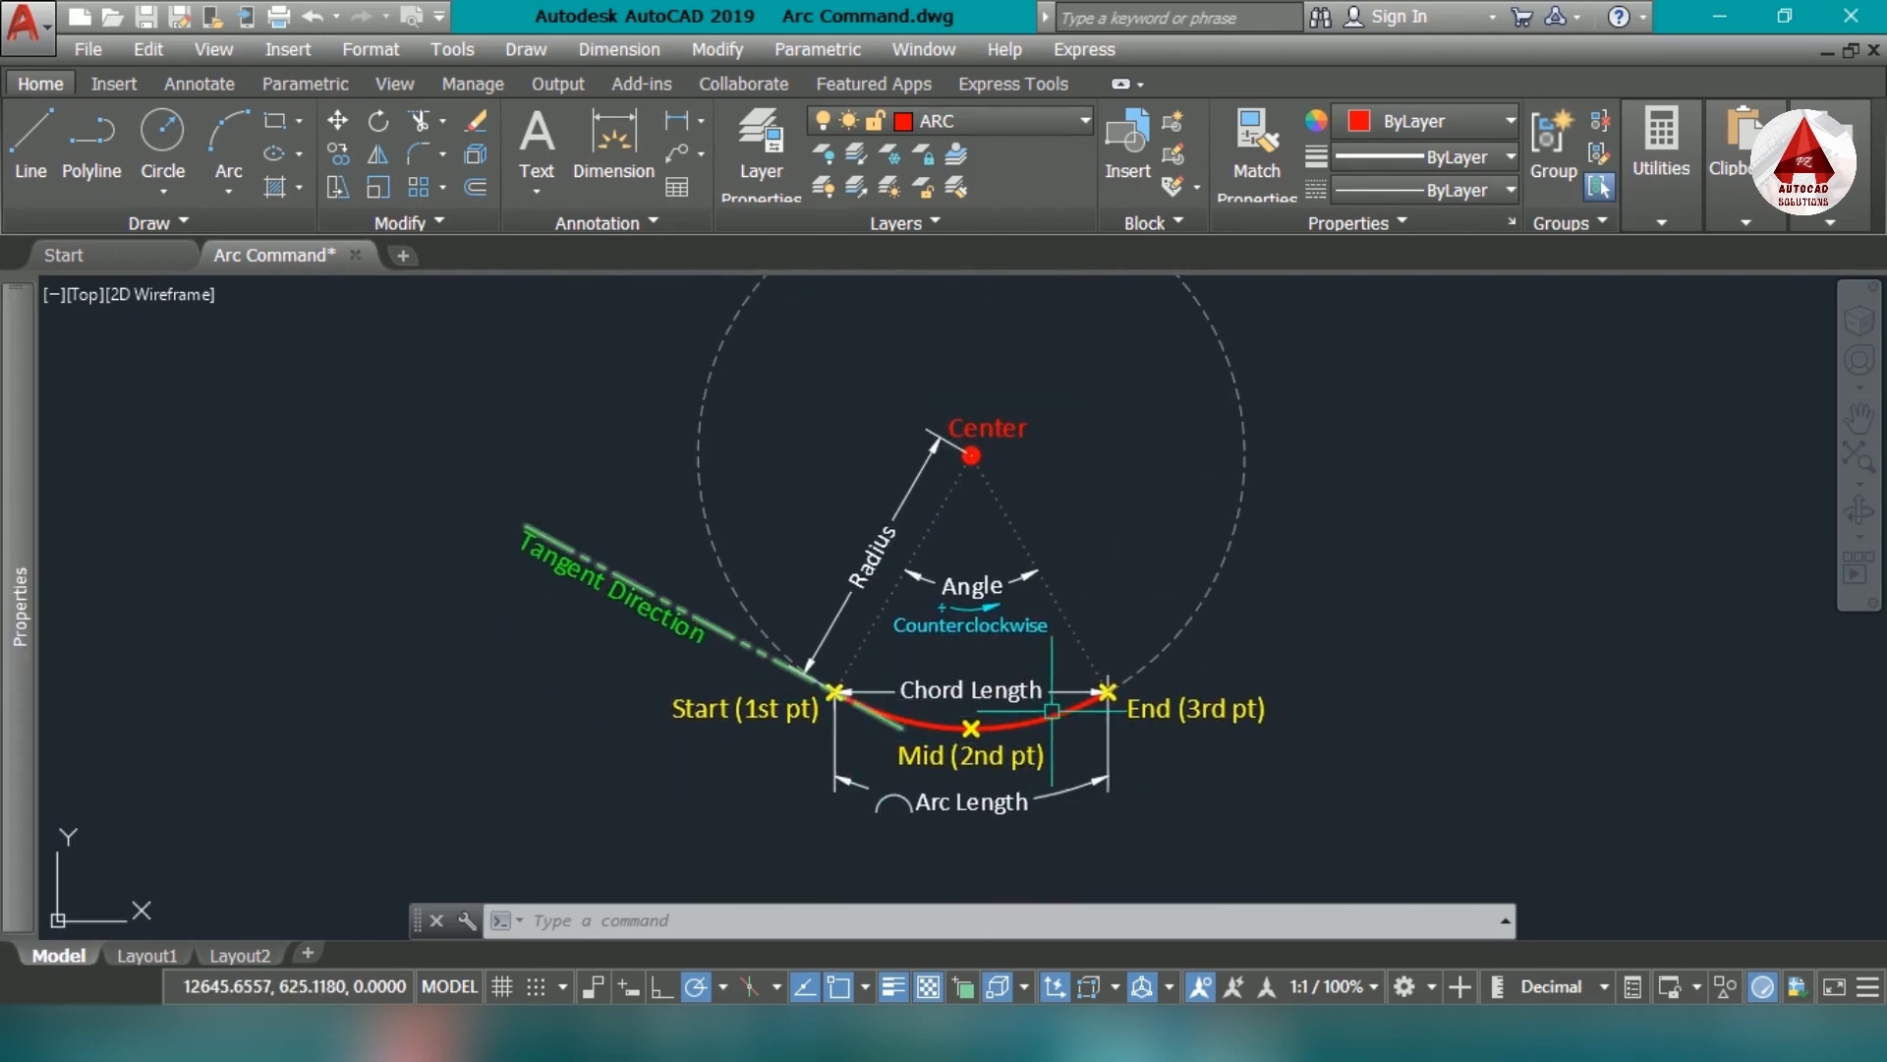
{"action": "left_click", "coordinate": [983, 729]}
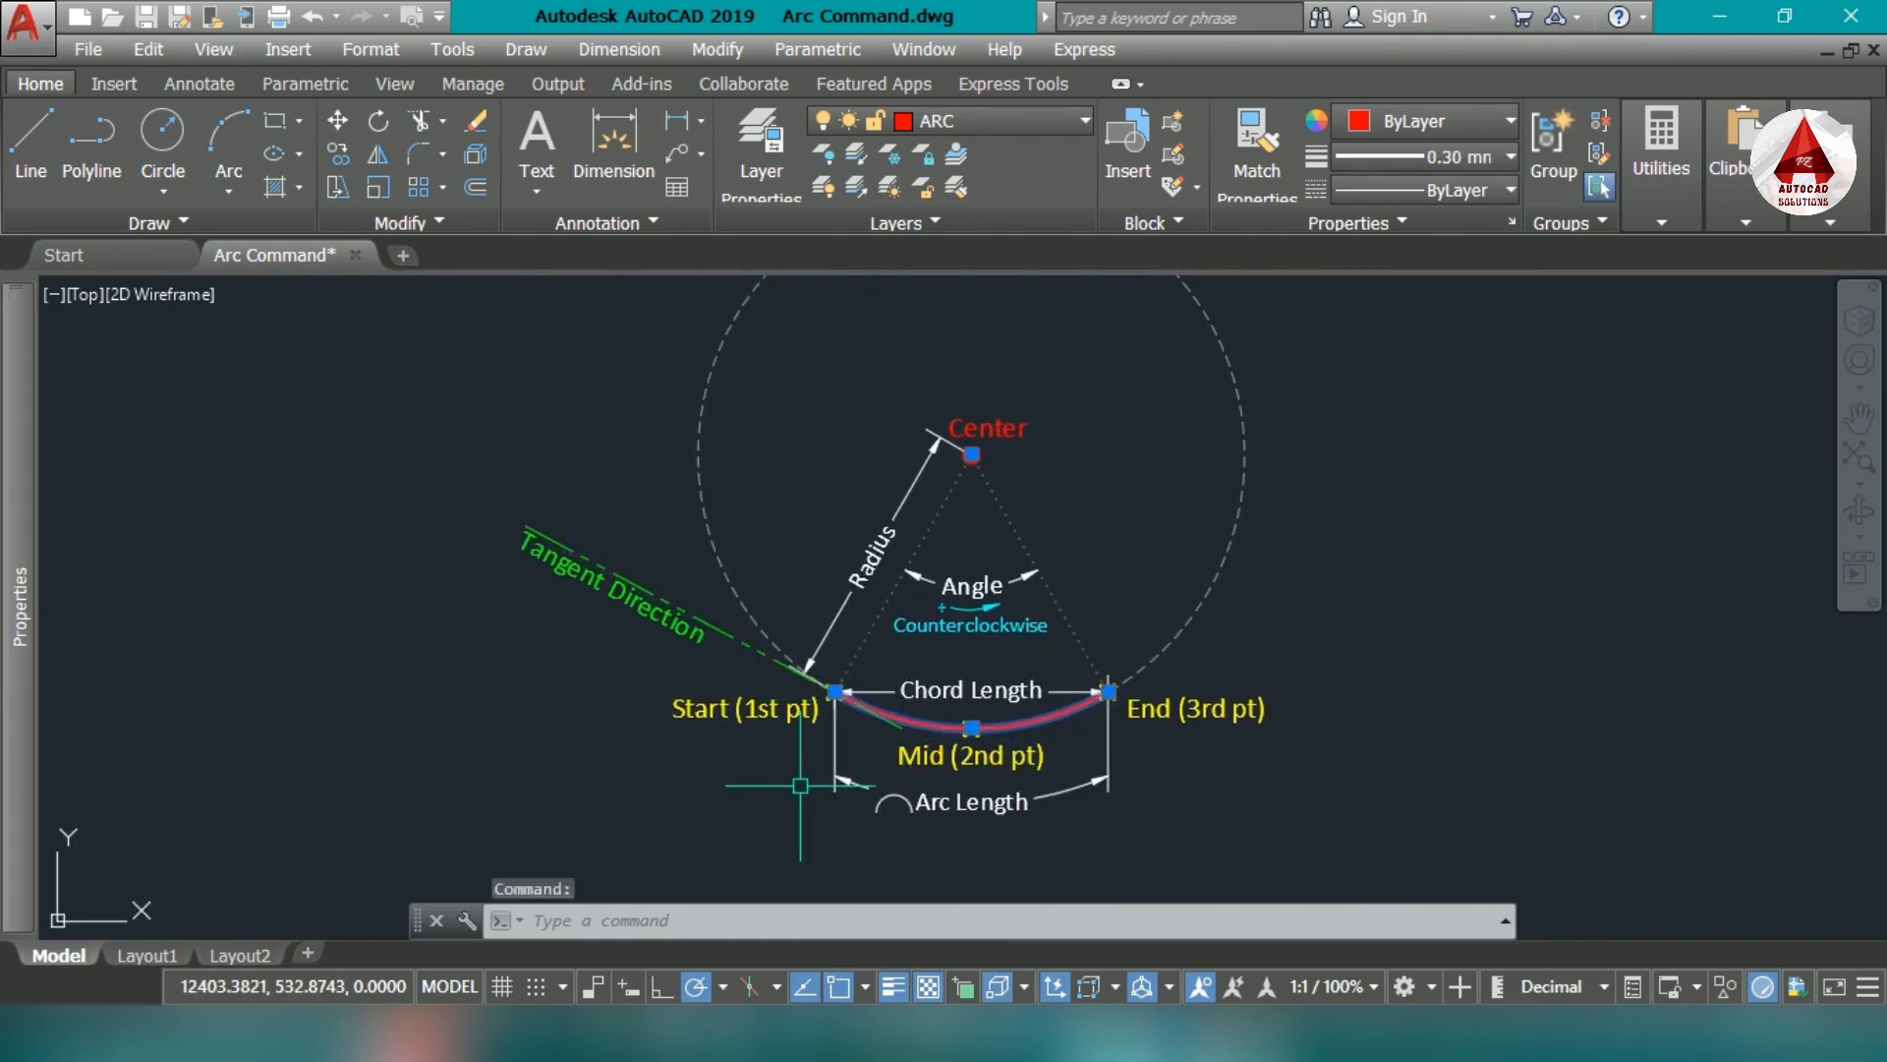
- Draw a 3-Point arc through the marked 1st, 2nd and 3rd points of the set whose 2nd point lies lowest
{"action": "left_click", "coordinate": [229, 182]}
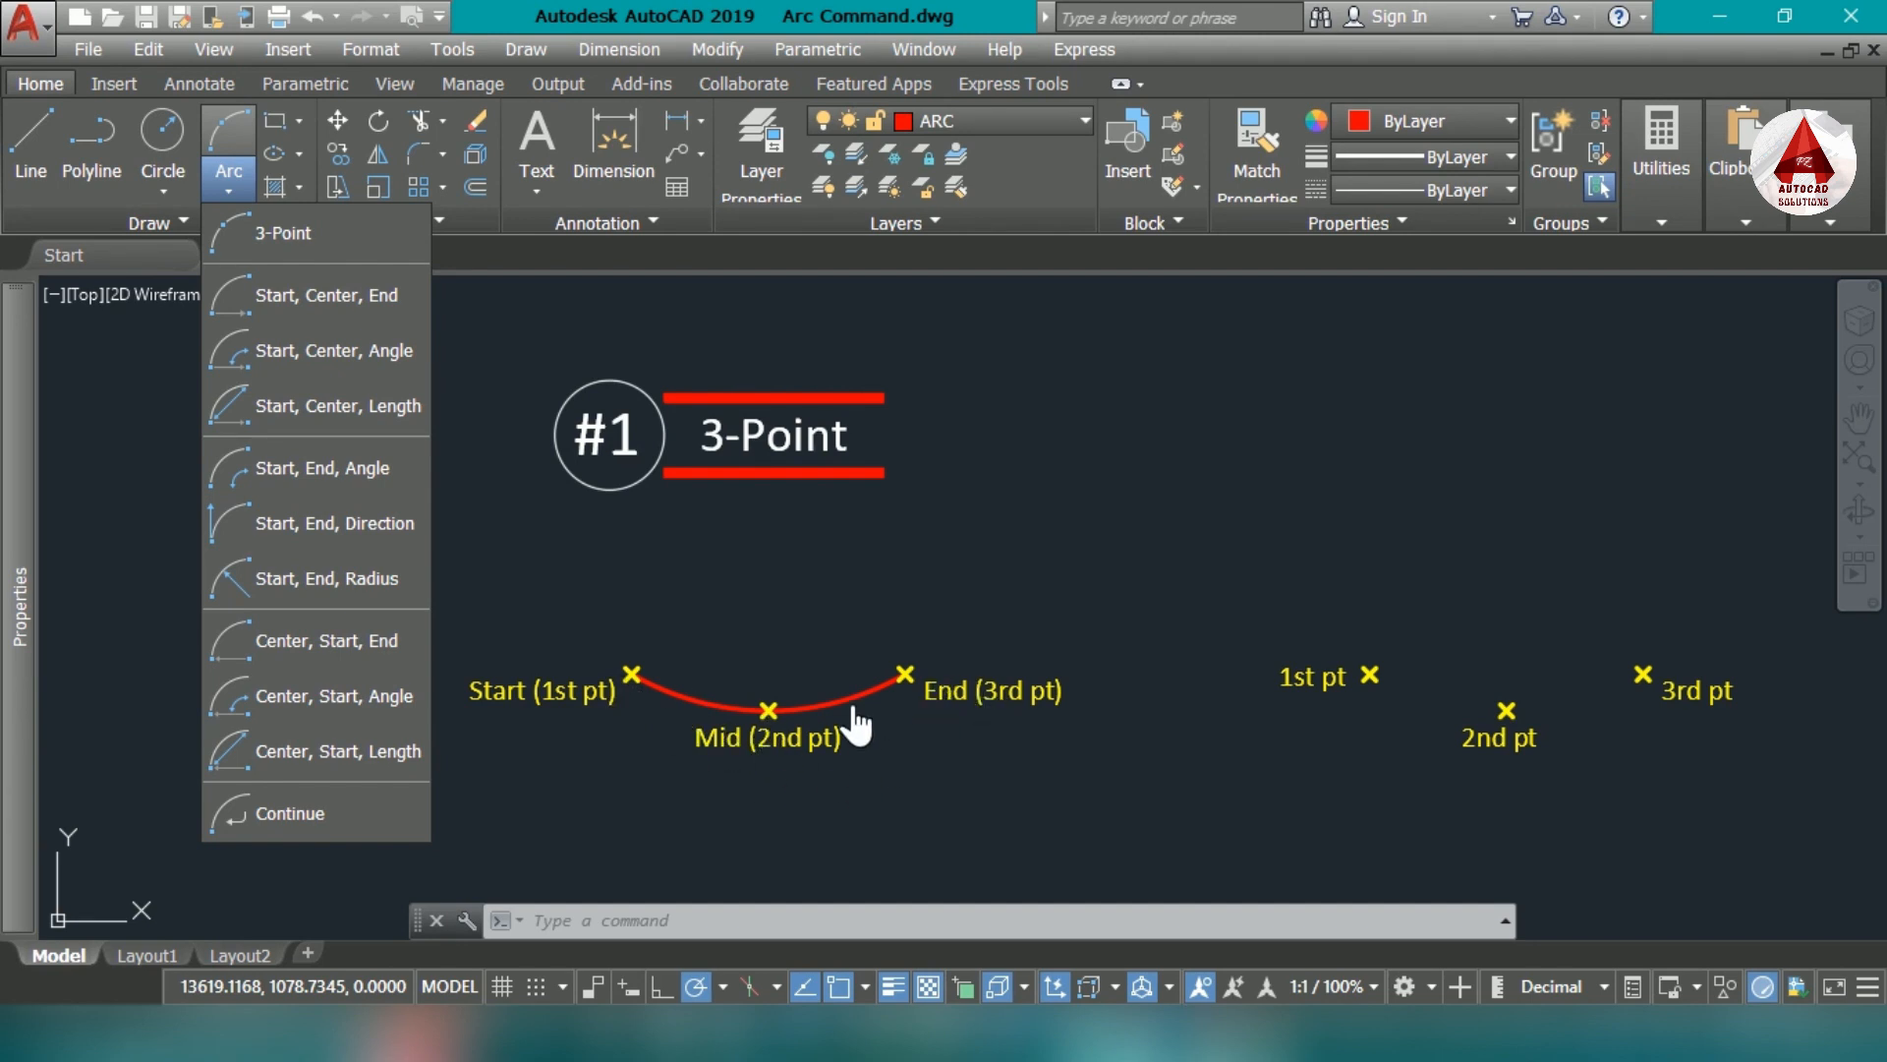
{"action": "left_click", "coordinate": [334, 245]}
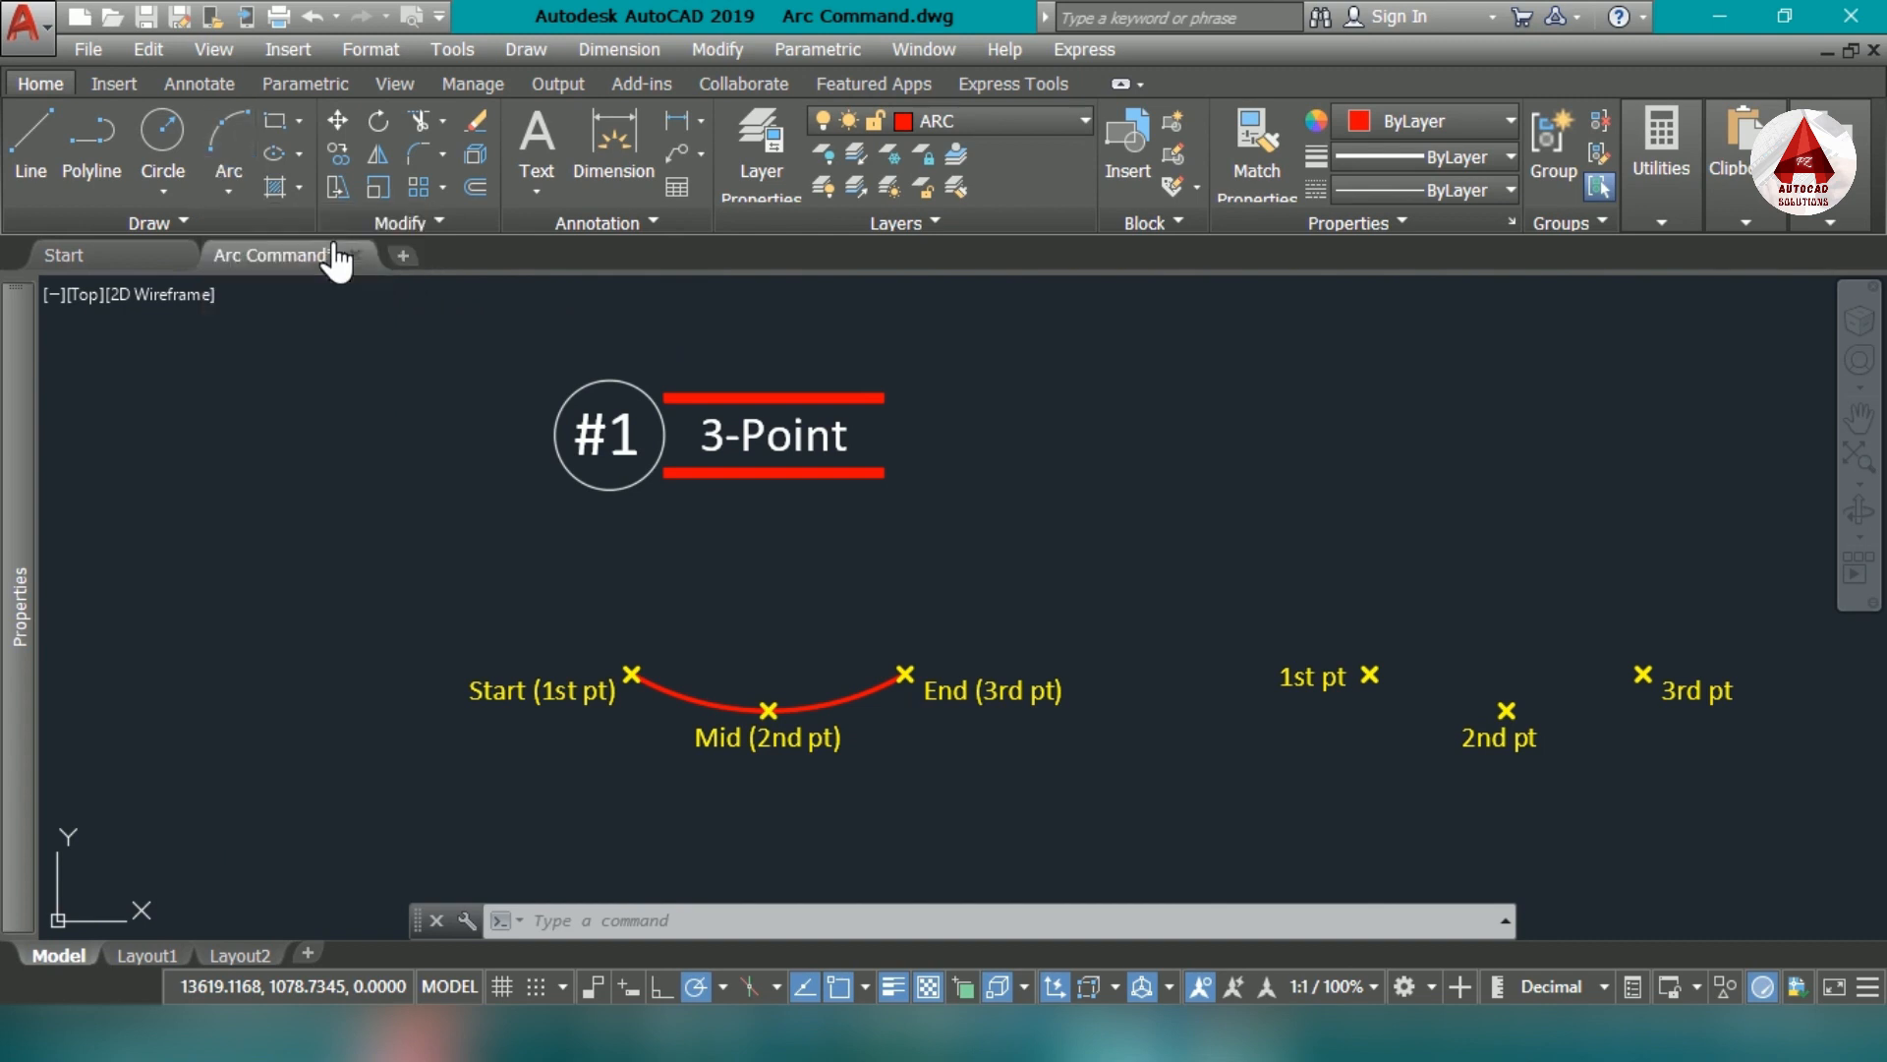
{"action": "middle_click_drag", "start_coordinate": [1248, 660], "coordinate": [738, 661]}
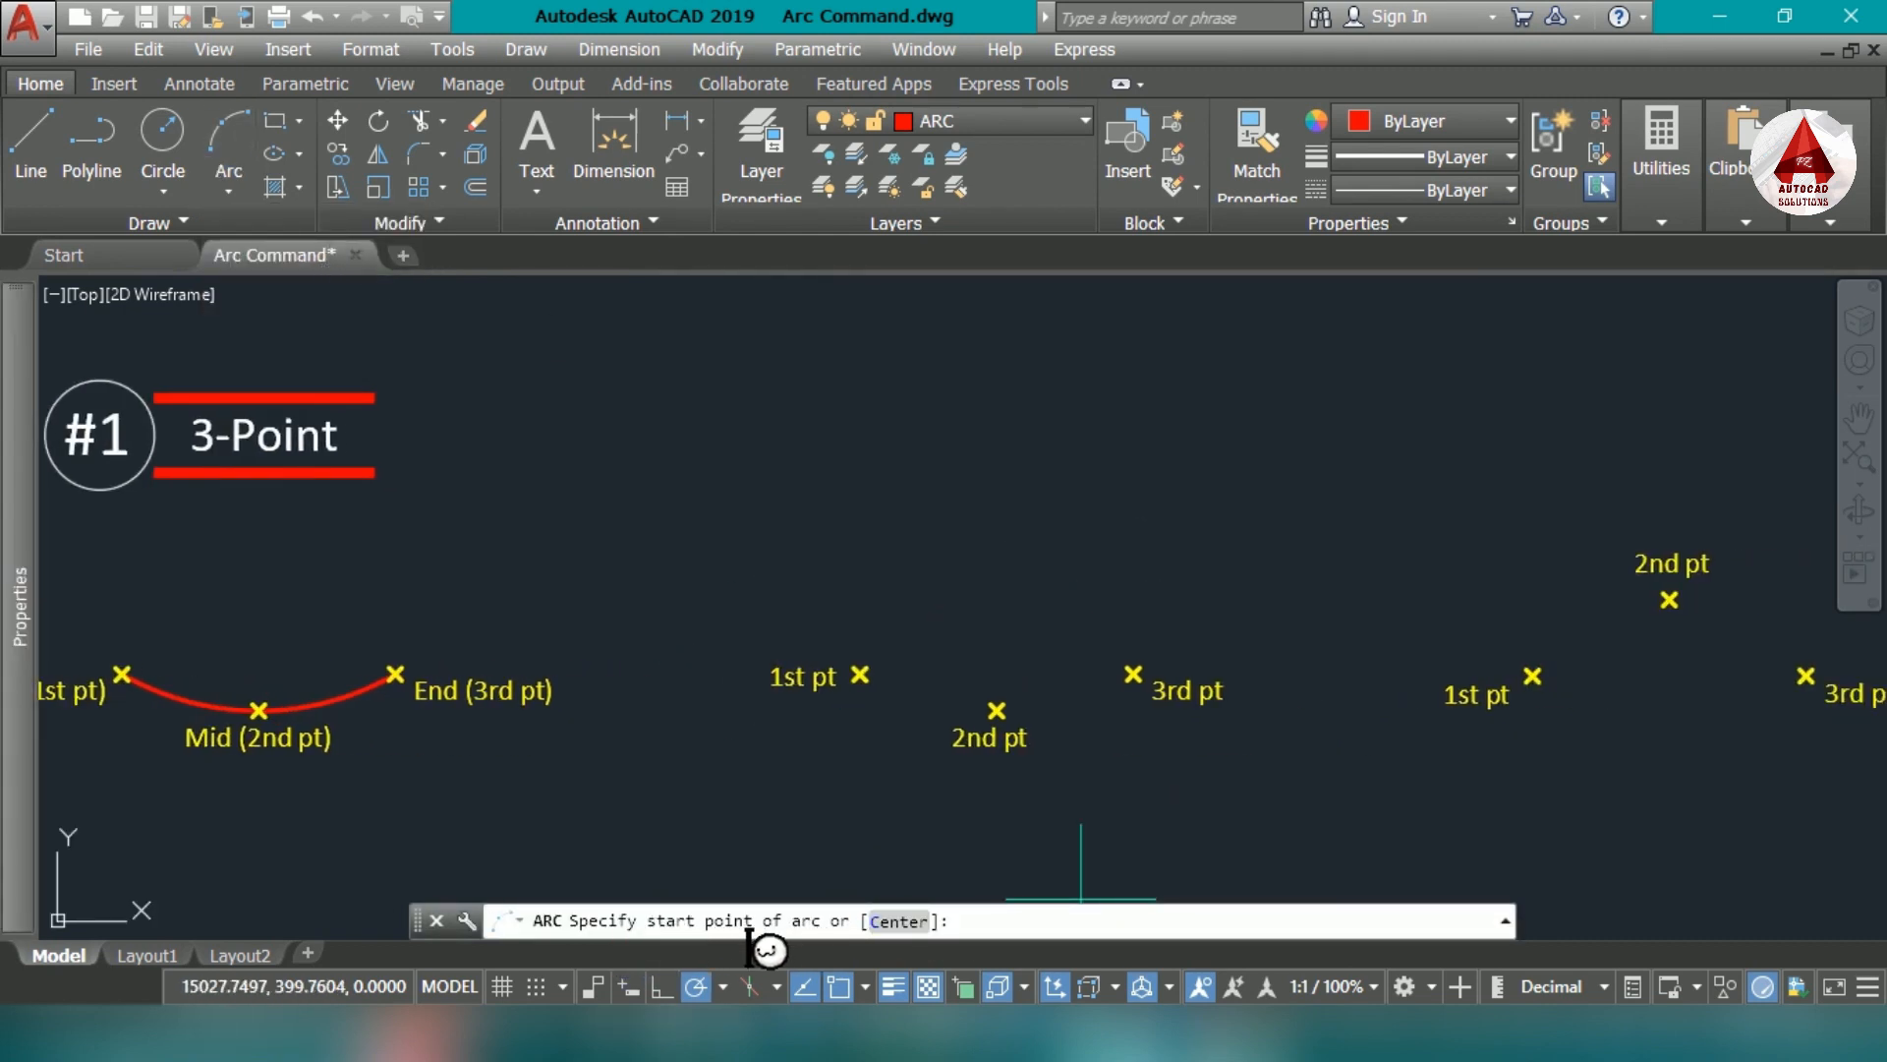
{"action": "scroll", "coordinate": [855, 676], "scroll_direction": "up", "scroll_amount": 5}
{"action": "left_click", "coordinate": [857, 675]}
{"action": "scroll", "coordinate": [865, 674], "scroll_direction": "down", "scroll_amount": 4}
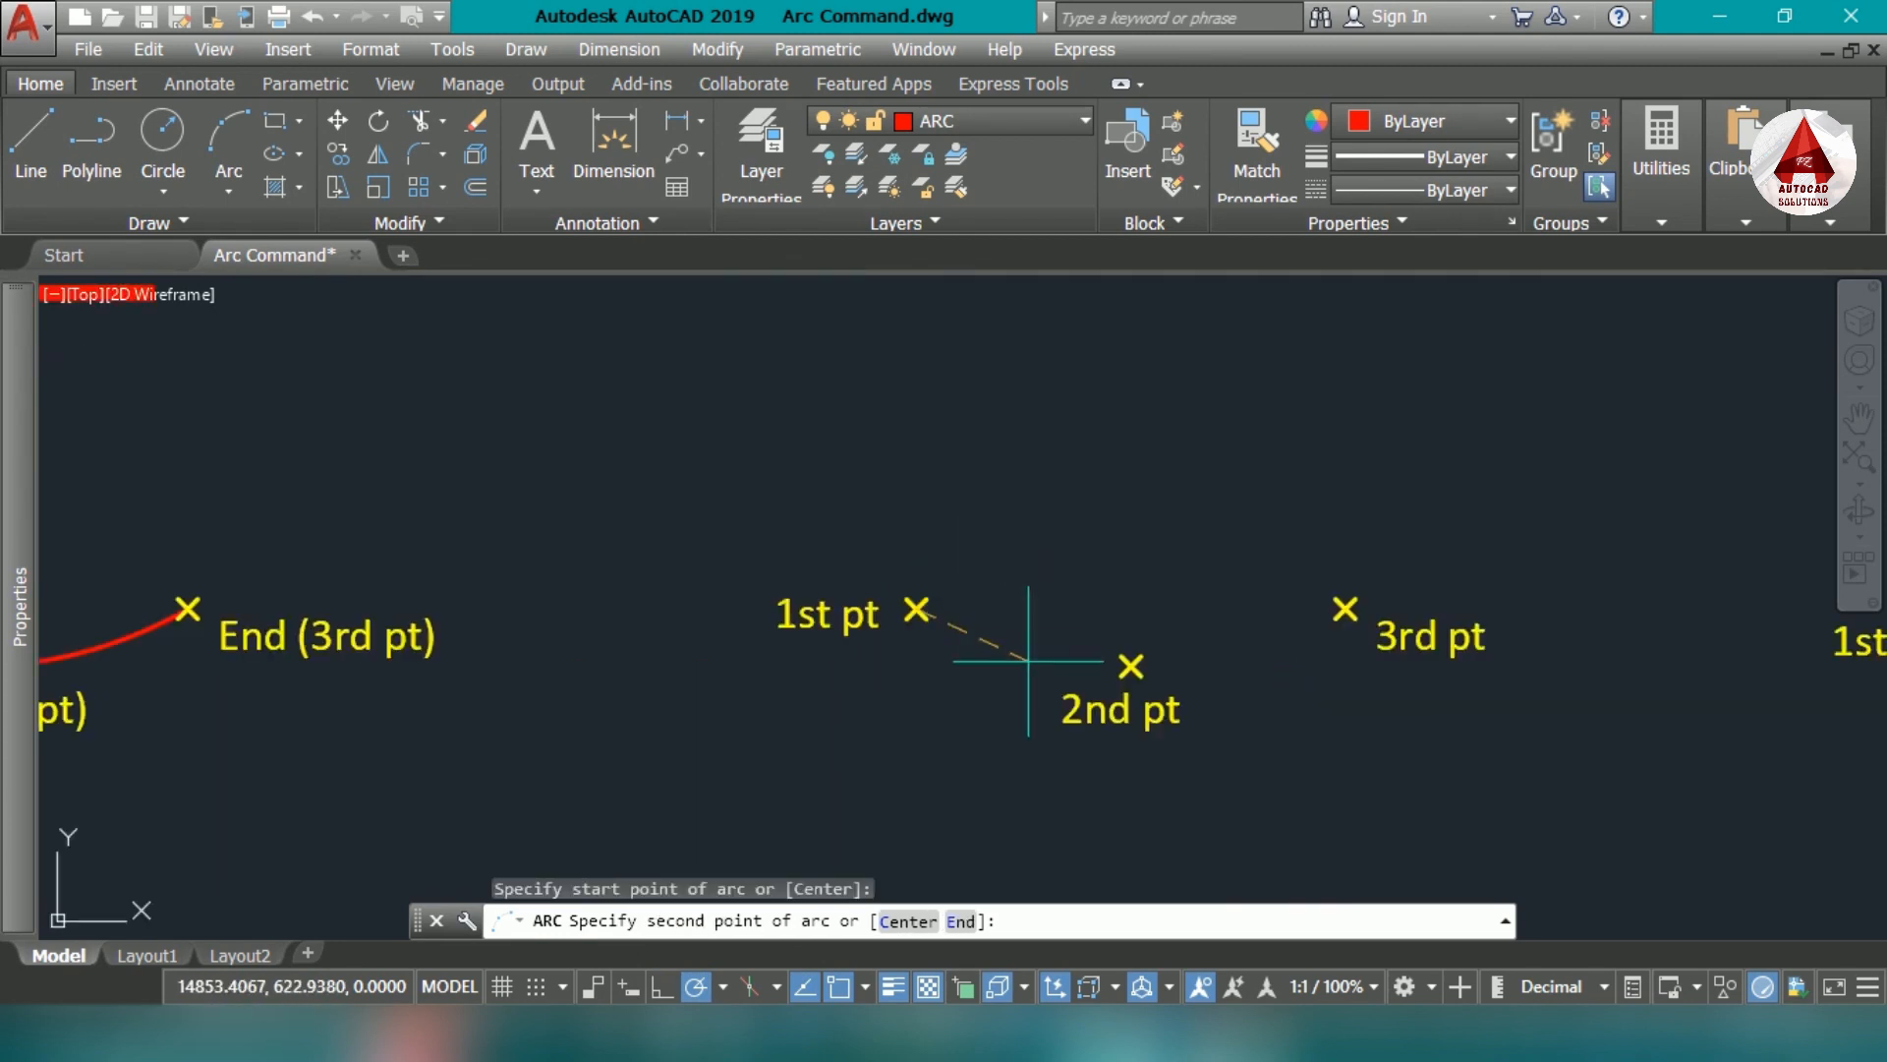
{"action": "scroll", "coordinate": [844, 868], "scroll_direction": "up", "scroll_amount": 1}
{"action": "scroll", "coordinate": [1219, 728], "scroll_direction": "up", "scroll_amount": 4}
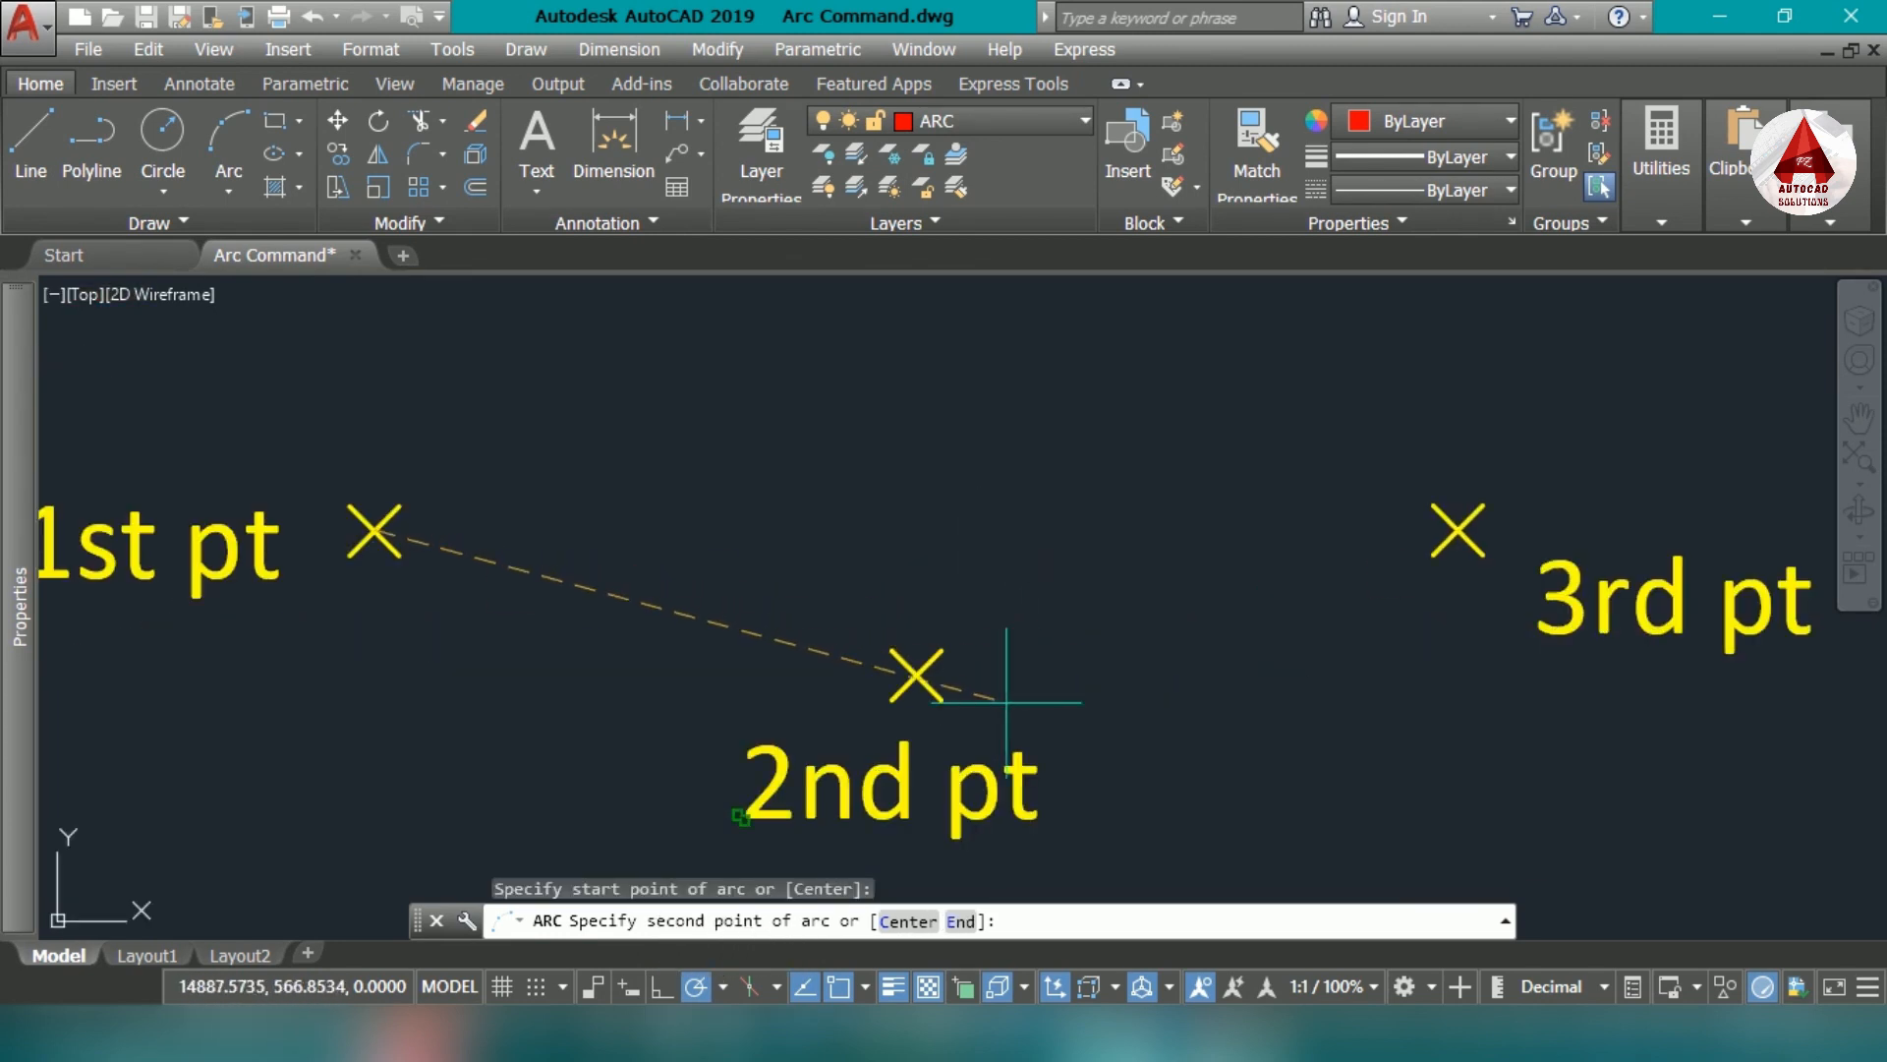
{"action": "left_click", "coordinate": [917, 676]}
{"action": "scroll", "coordinate": [963, 743], "scroll_direction": "down", "scroll_amount": 4}
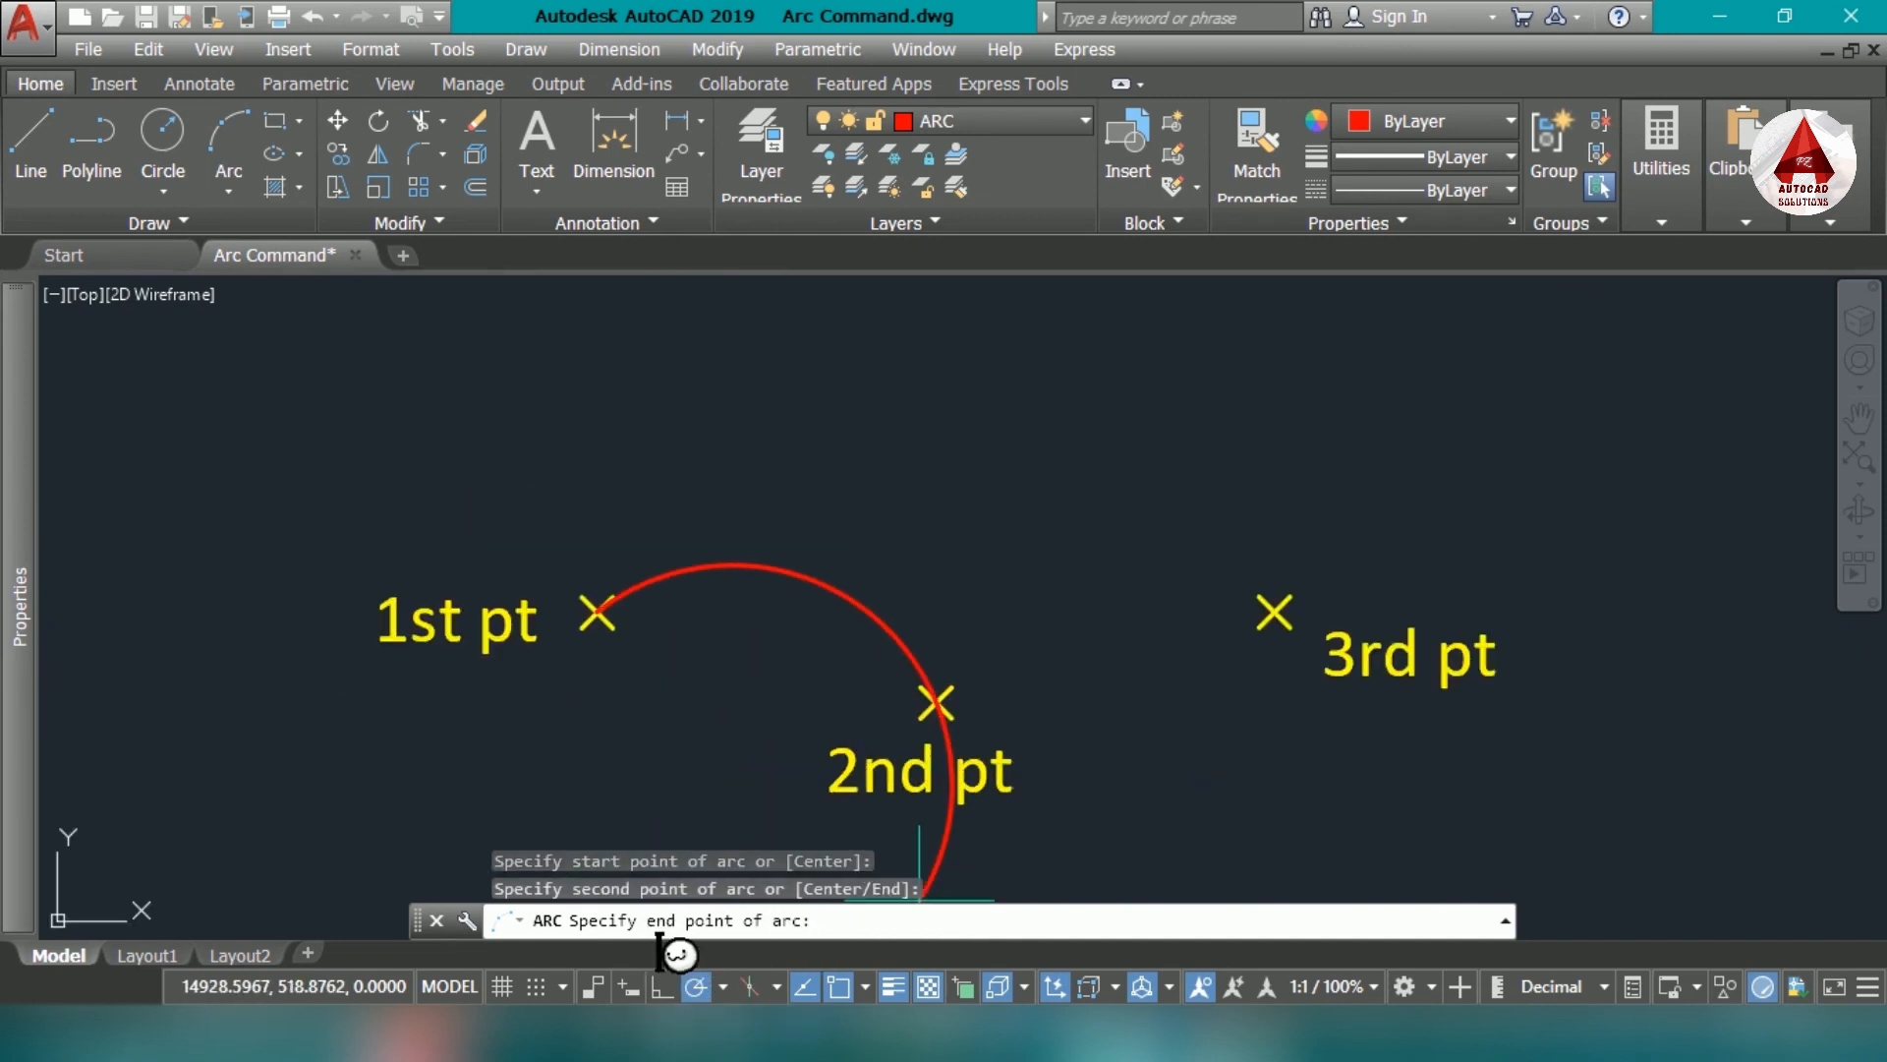
{"action": "left_click", "coordinate": [1274, 610]}
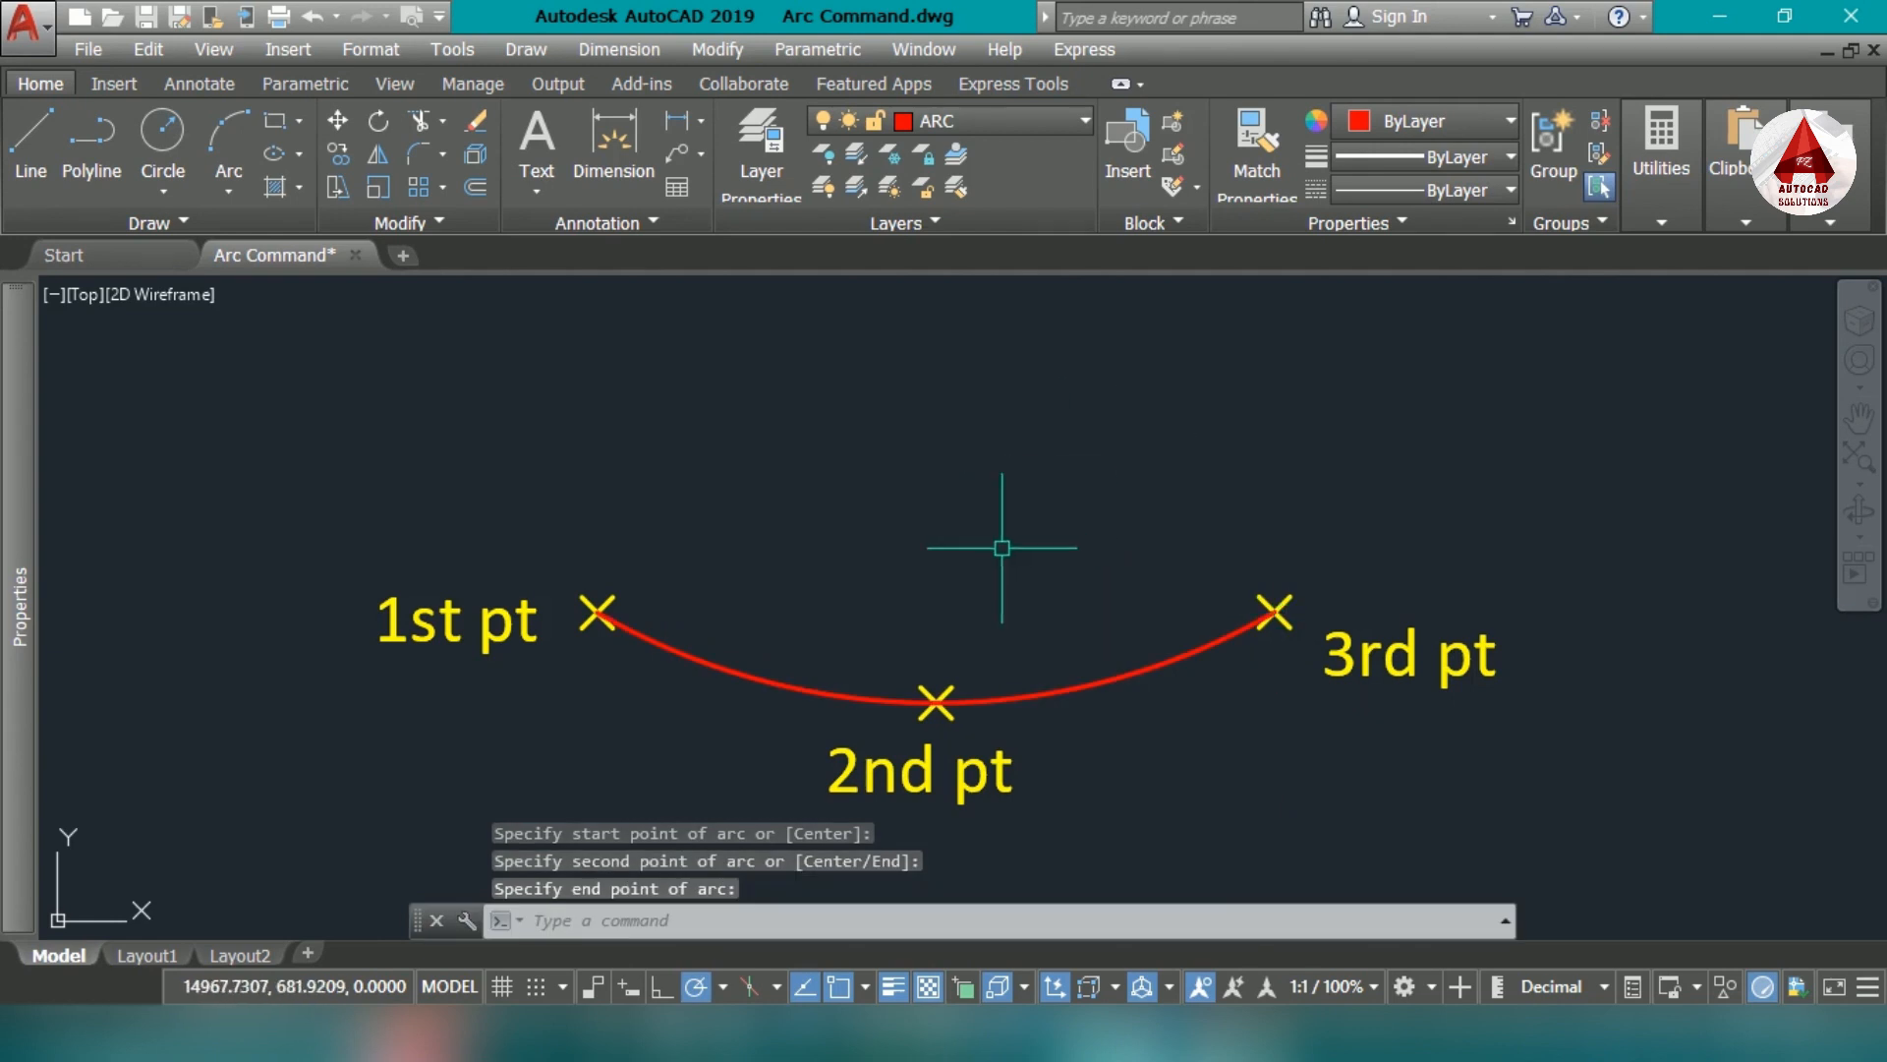
{"action": "scroll", "coordinate": [999, 543], "scroll_direction": "down", "scroll_amount": 2}
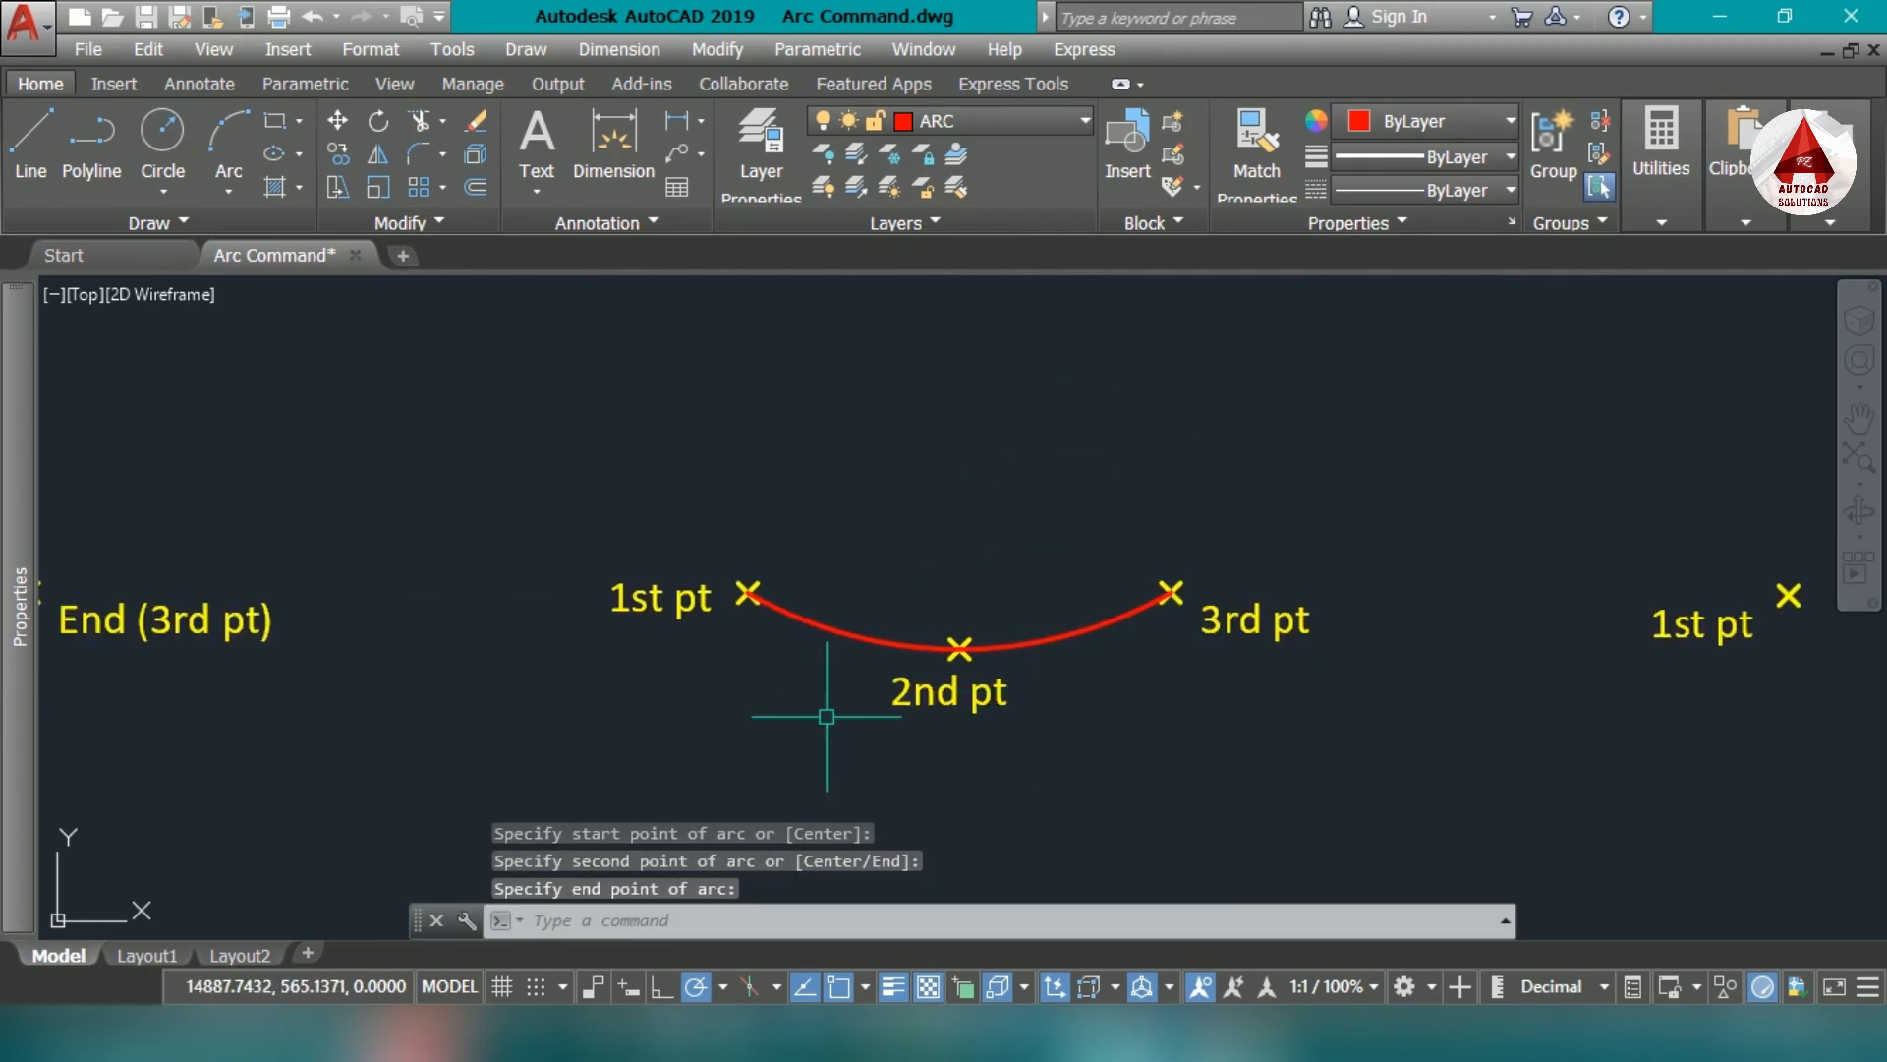
{"action": "left_click", "coordinate": [925, 646]}
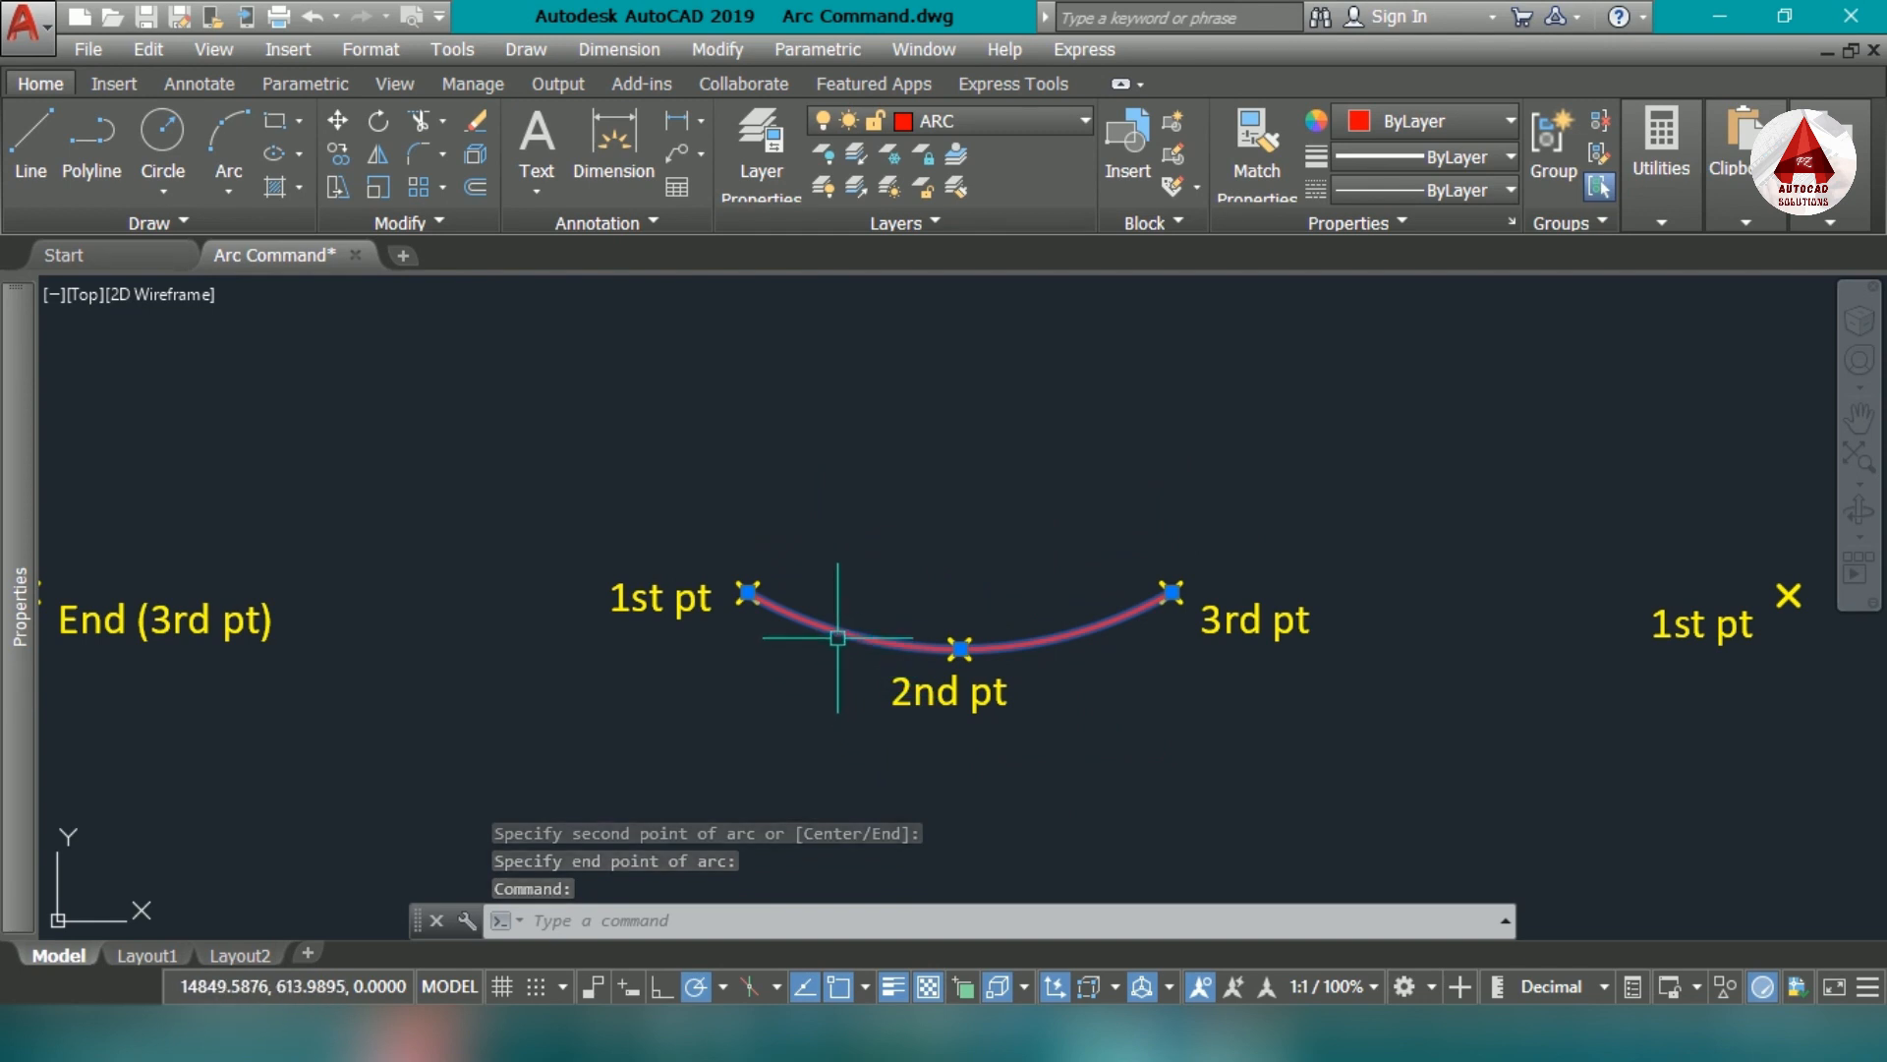
- Draw a three-point arc through the marked 1st, 2nd and 3rd points of the set whose 2nd point lies highest
{"action": "middle_click_drag", "start_coordinate": [1215, 650], "coordinate": [1137, 639]}
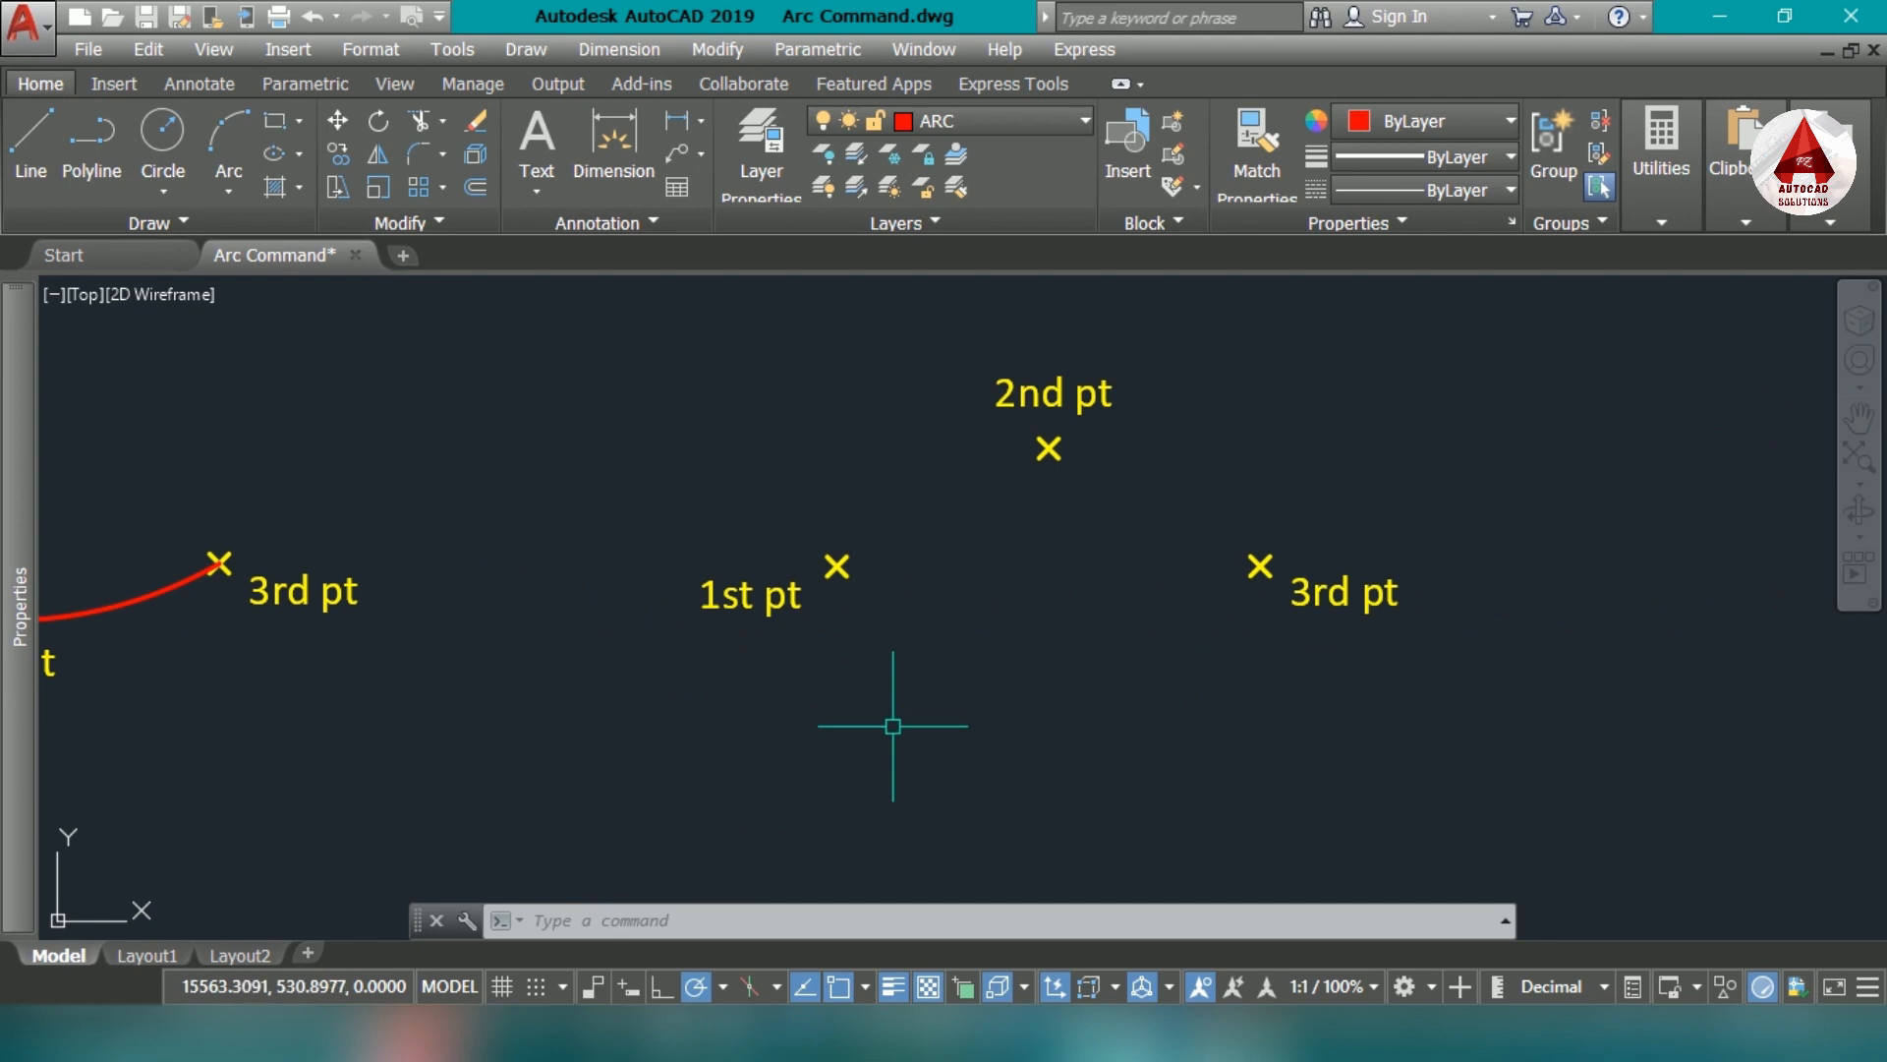
{"action": "type", "text": "A"}
{"action": "key", "text": "Return"}
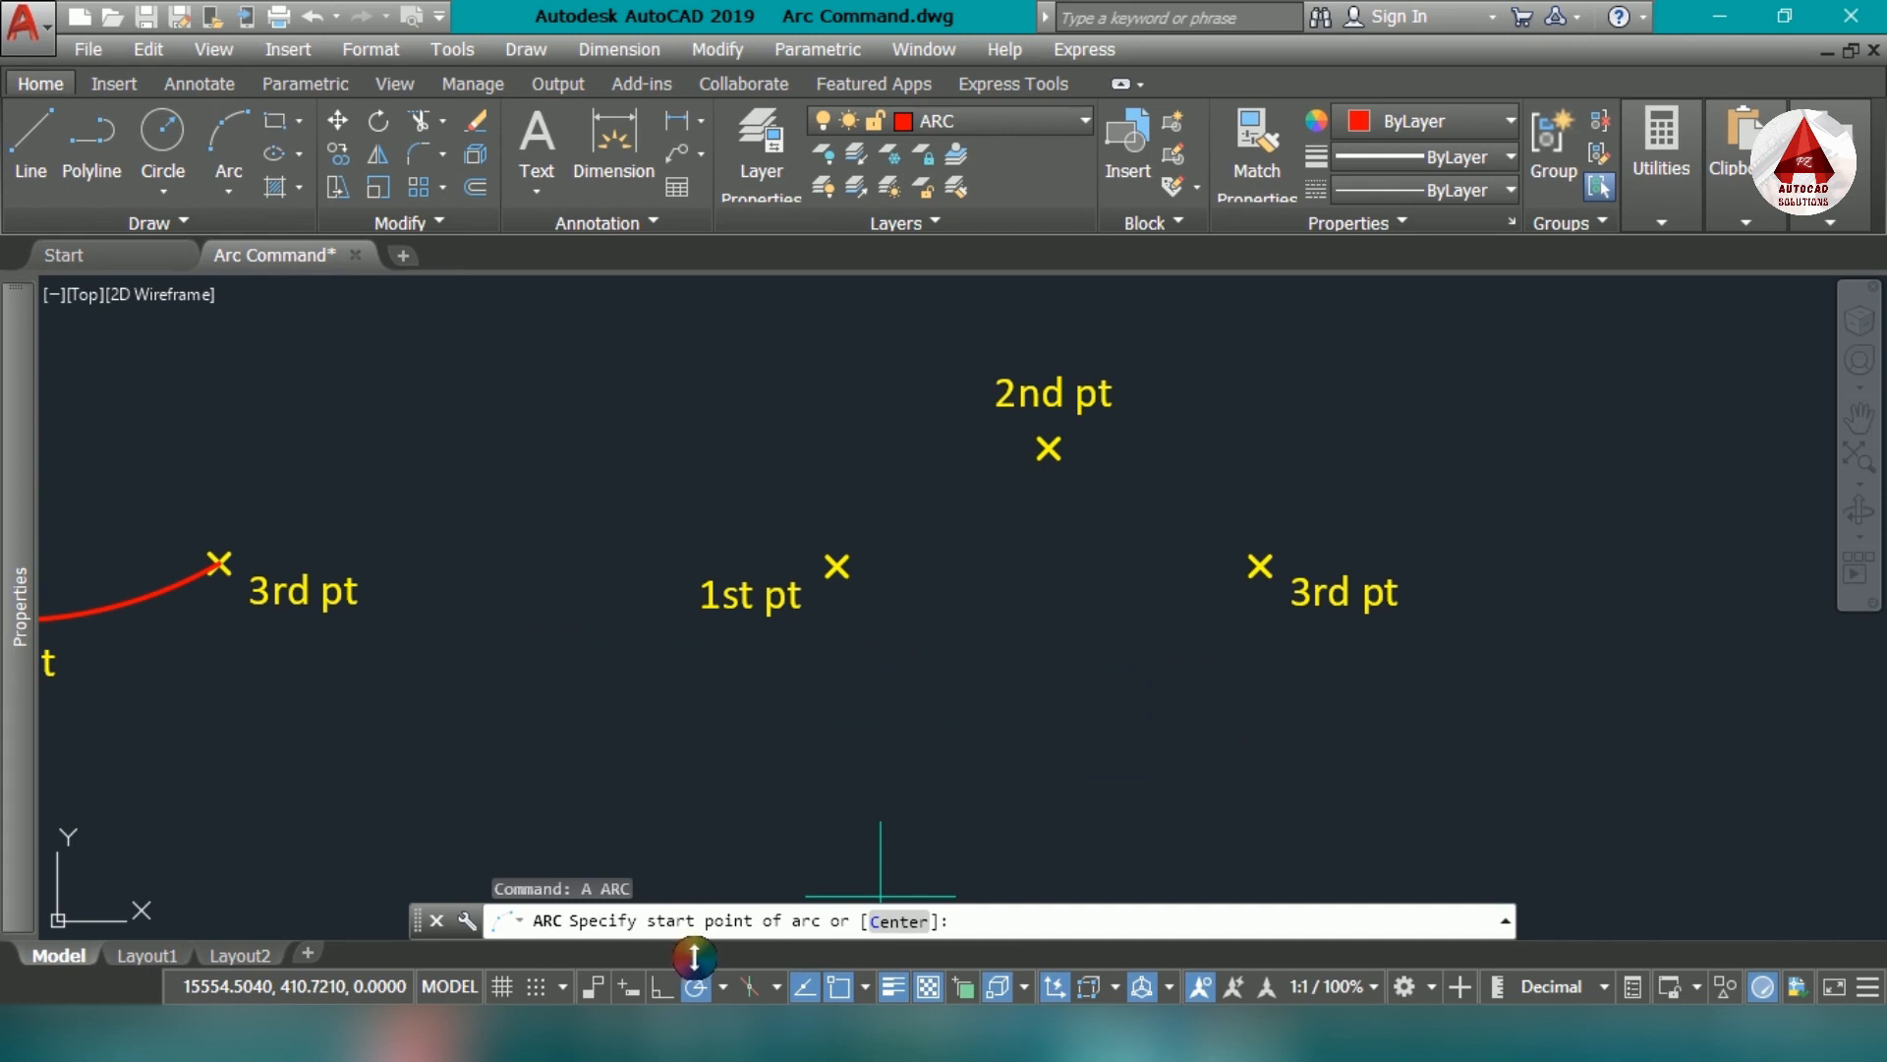
{"action": "left_click", "coordinate": [837, 565]}
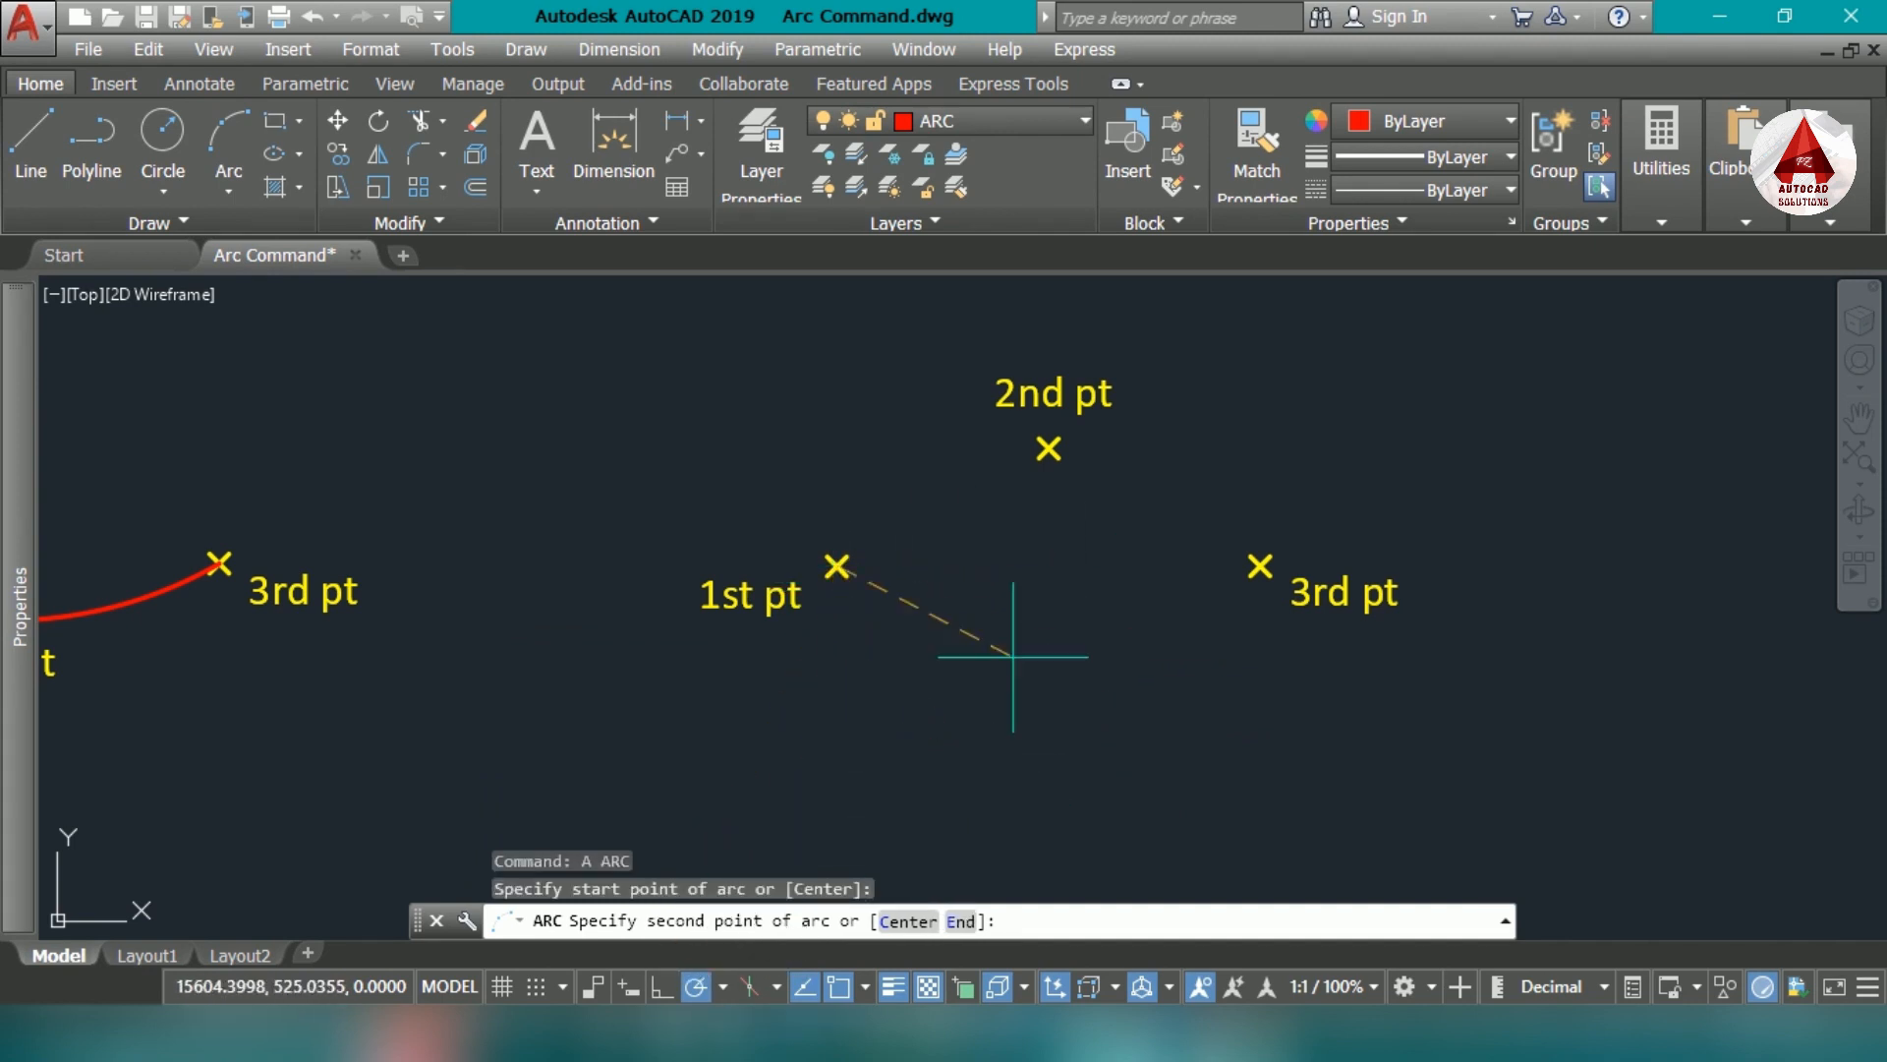
{"action": "left_click", "coordinate": [1049, 448]}
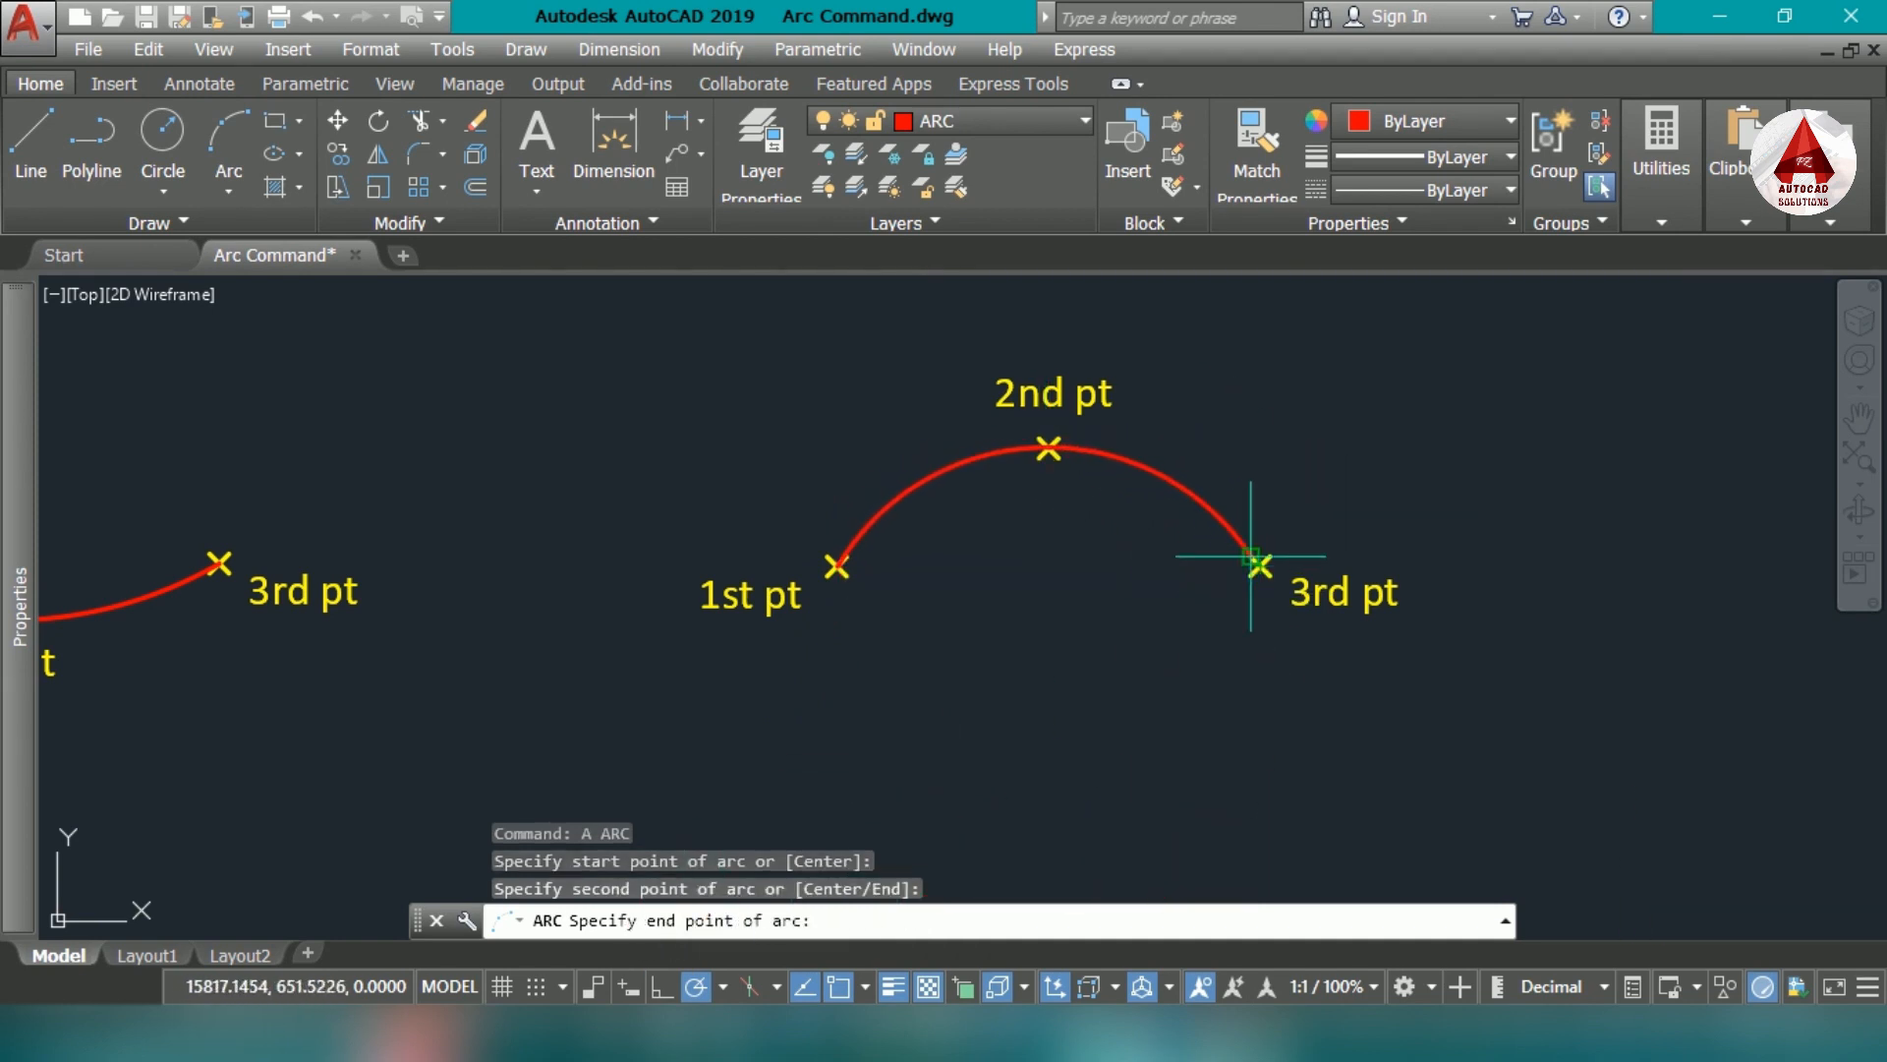
{"action": "scroll", "coordinate": [1261, 563], "scroll_direction": "up", "scroll_amount": 4}
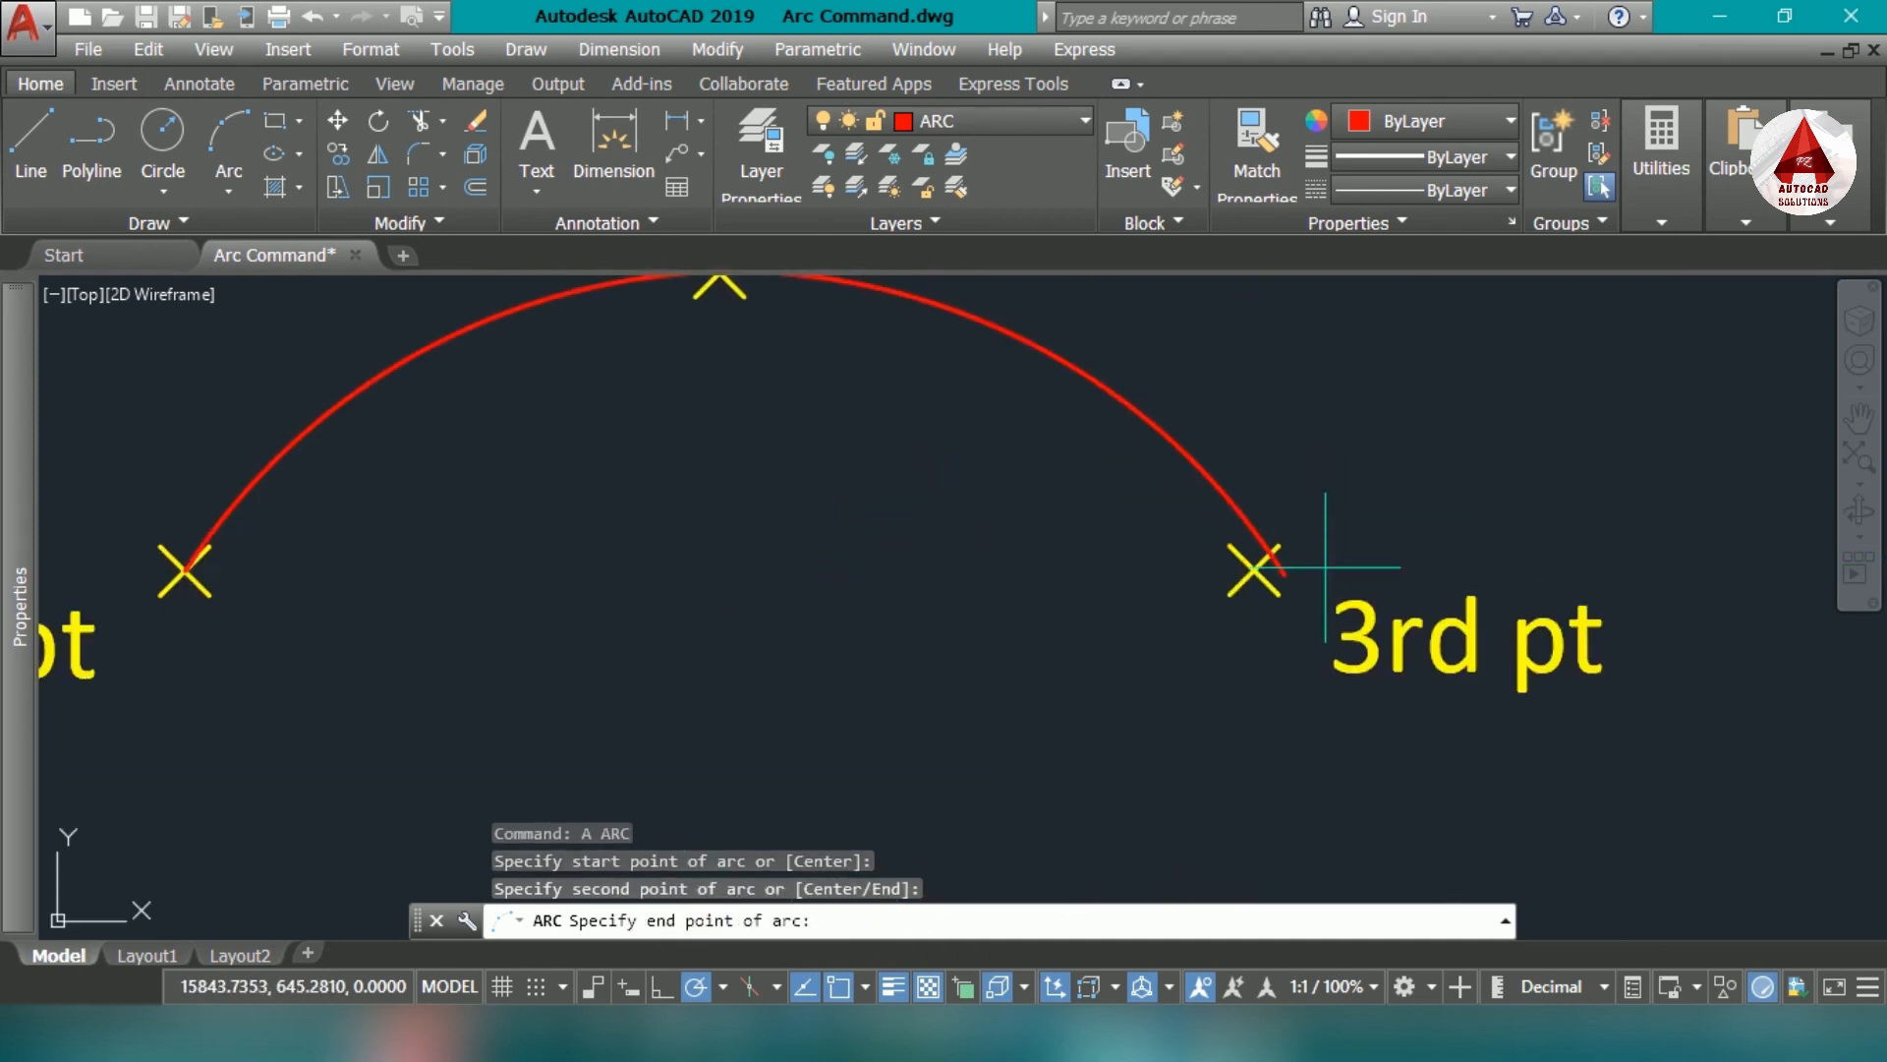
{"action": "left_click", "coordinate": [1254, 568]}
{"action": "scroll", "coordinate": [990, 697], "scroll_direction": "down", "scroll_amount": 4}
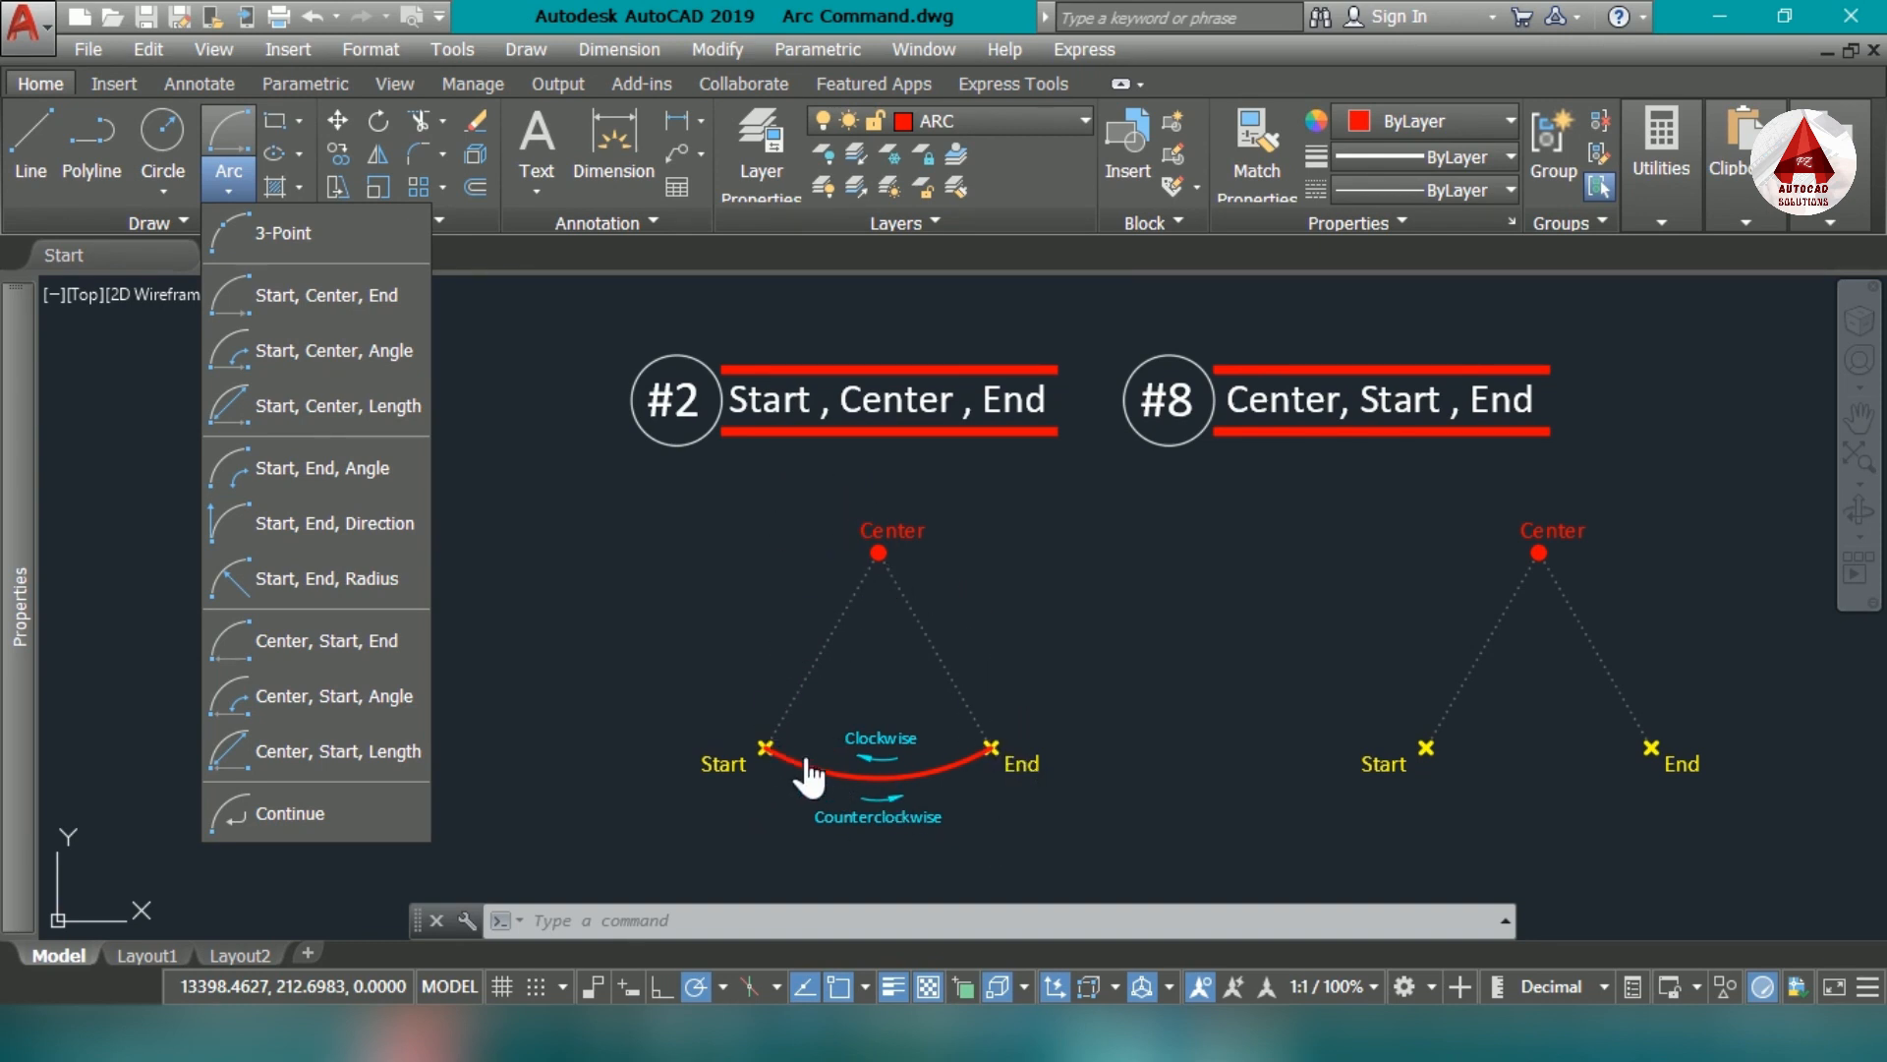
- Draw a Start, Center, End arc on the empty marker set beside the #2 example, using its marked start, center and end points
{"action": "left_click", "coordinate": [371, 314]}
{"action": "middle_click_drag", "start_coordinate": [1445, 573], "coordinate": [881, 610]}
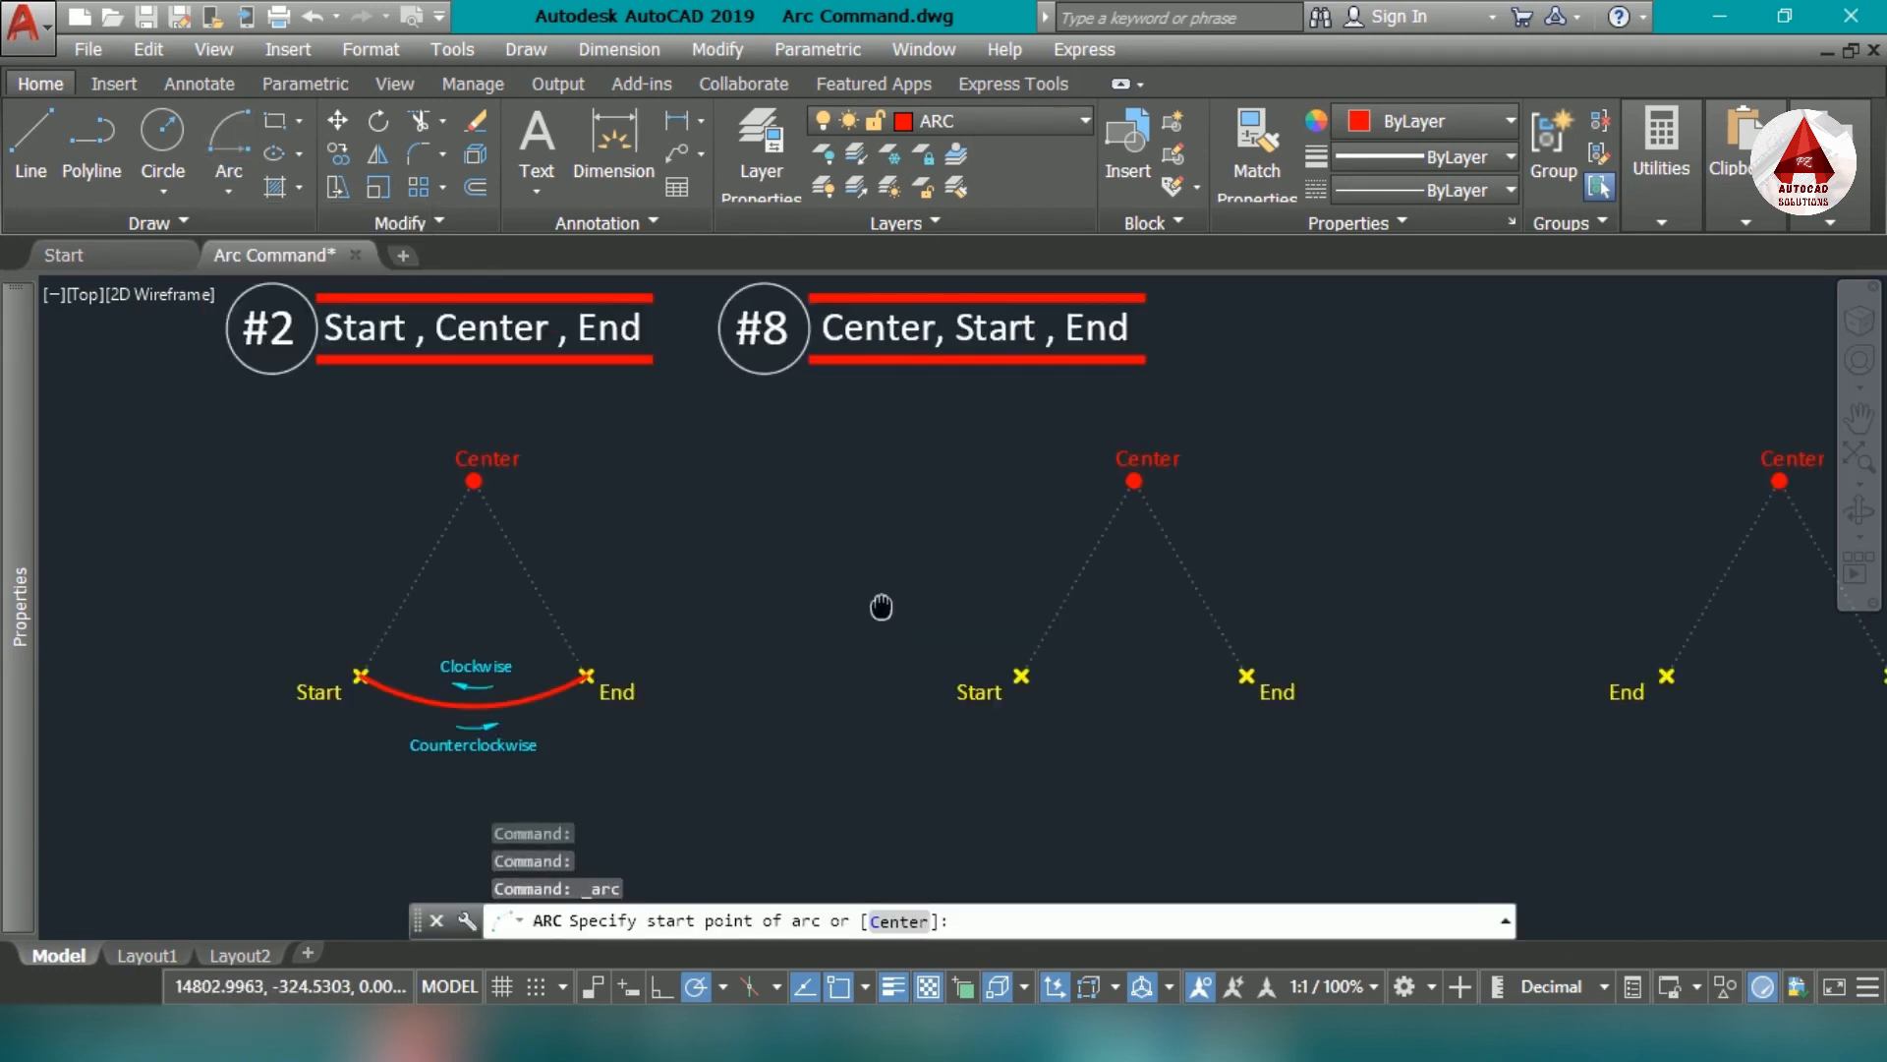
{"action": "scroll", "coordinate": [881, 610], "scroll_direction": "up", "scroll_amount": 3}
{"action": "middle_click_drag", "start_coordinate": [949, 730], "coordinate": [843, 800]}
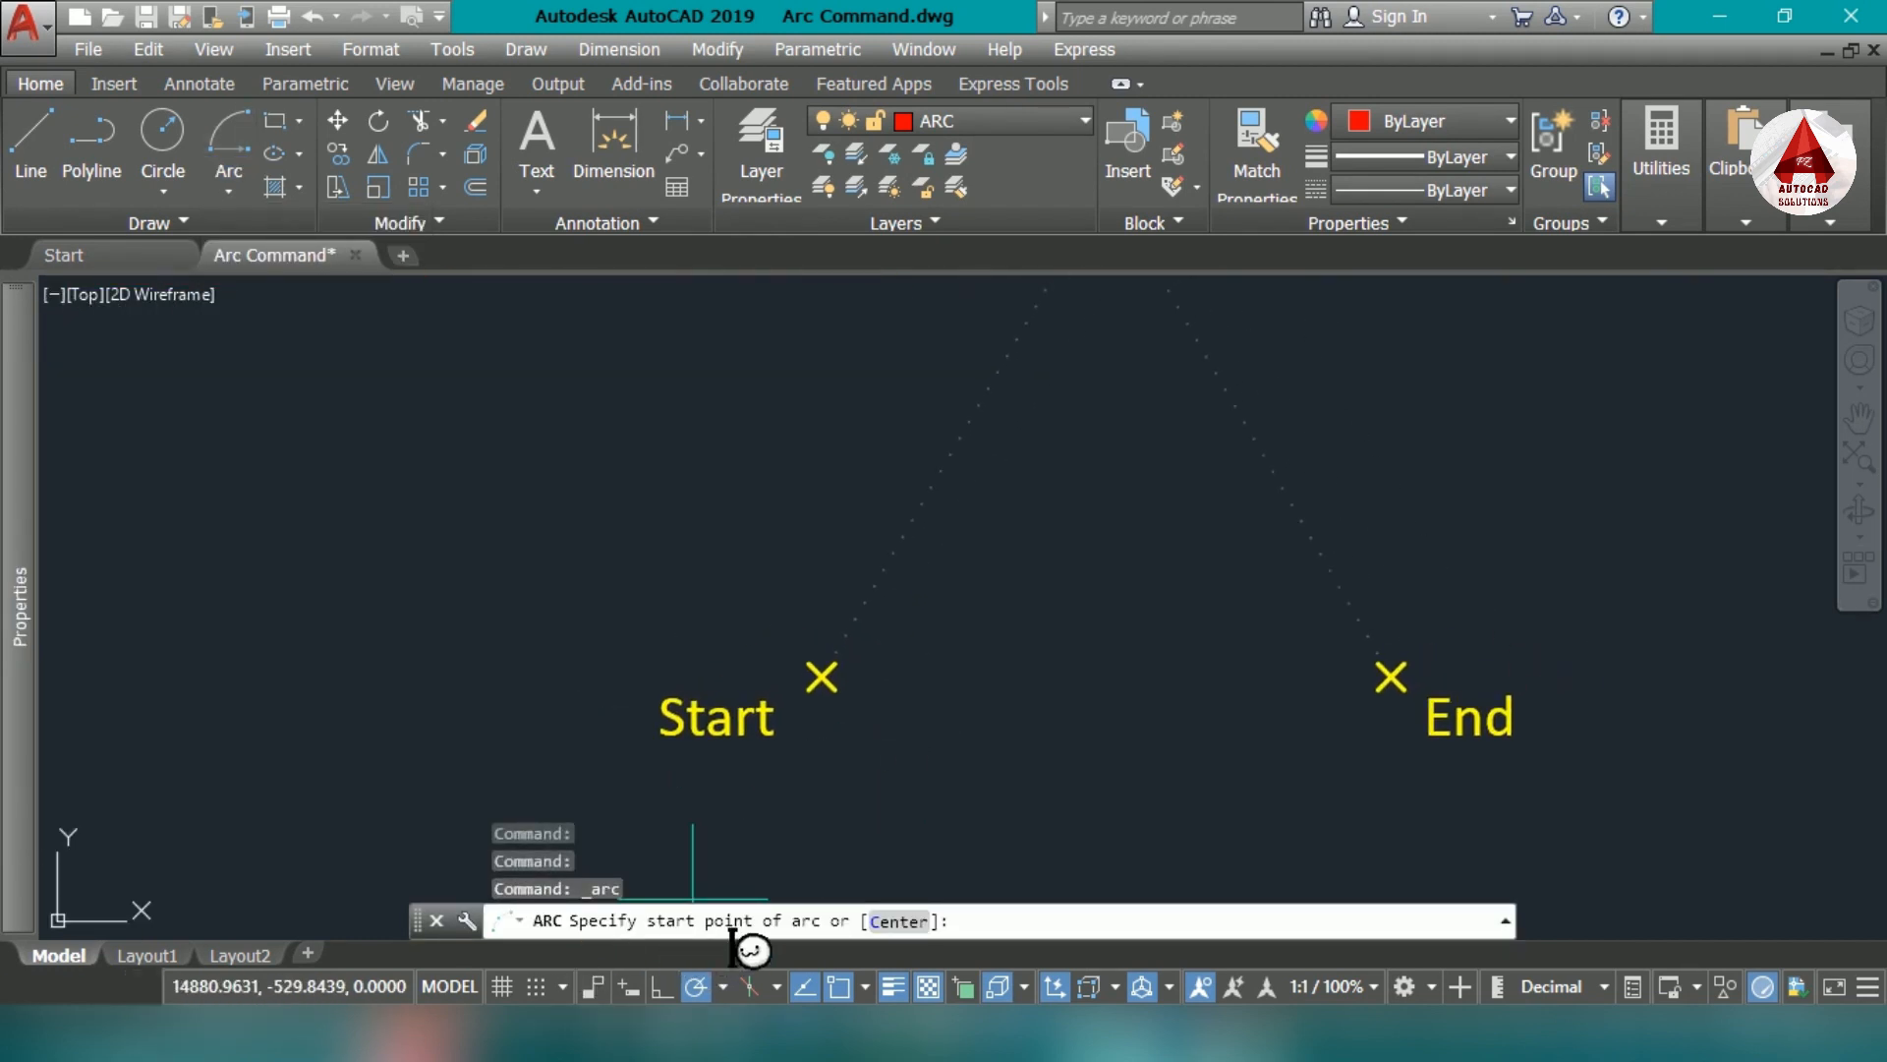
{"action": "middle_click_drag", "start_coordinate": [890, 710], "coordinate": [842, 771]}
{"action": "left_click", "coordinate": [774, 736]}
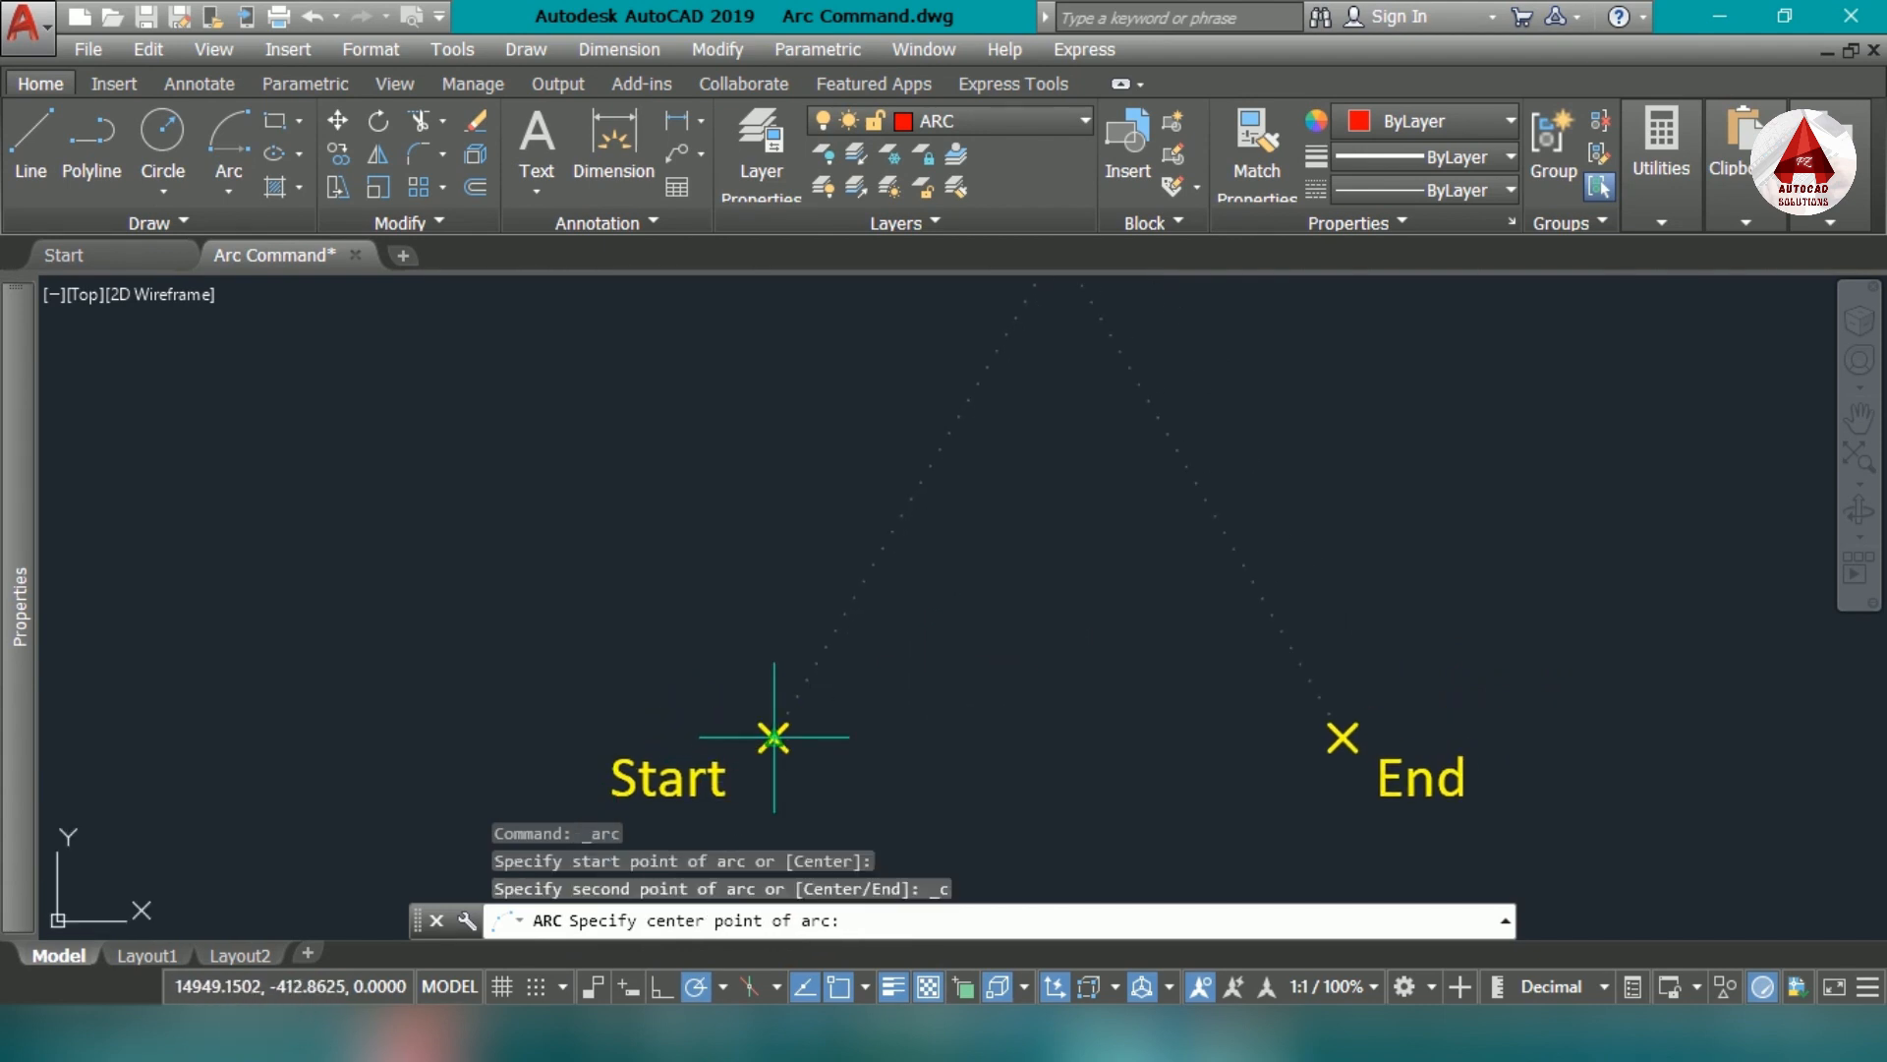
{"action": "scroll", "coordinate": [944, 765], "scroll_direction": "down", "scroll_amount": 4}
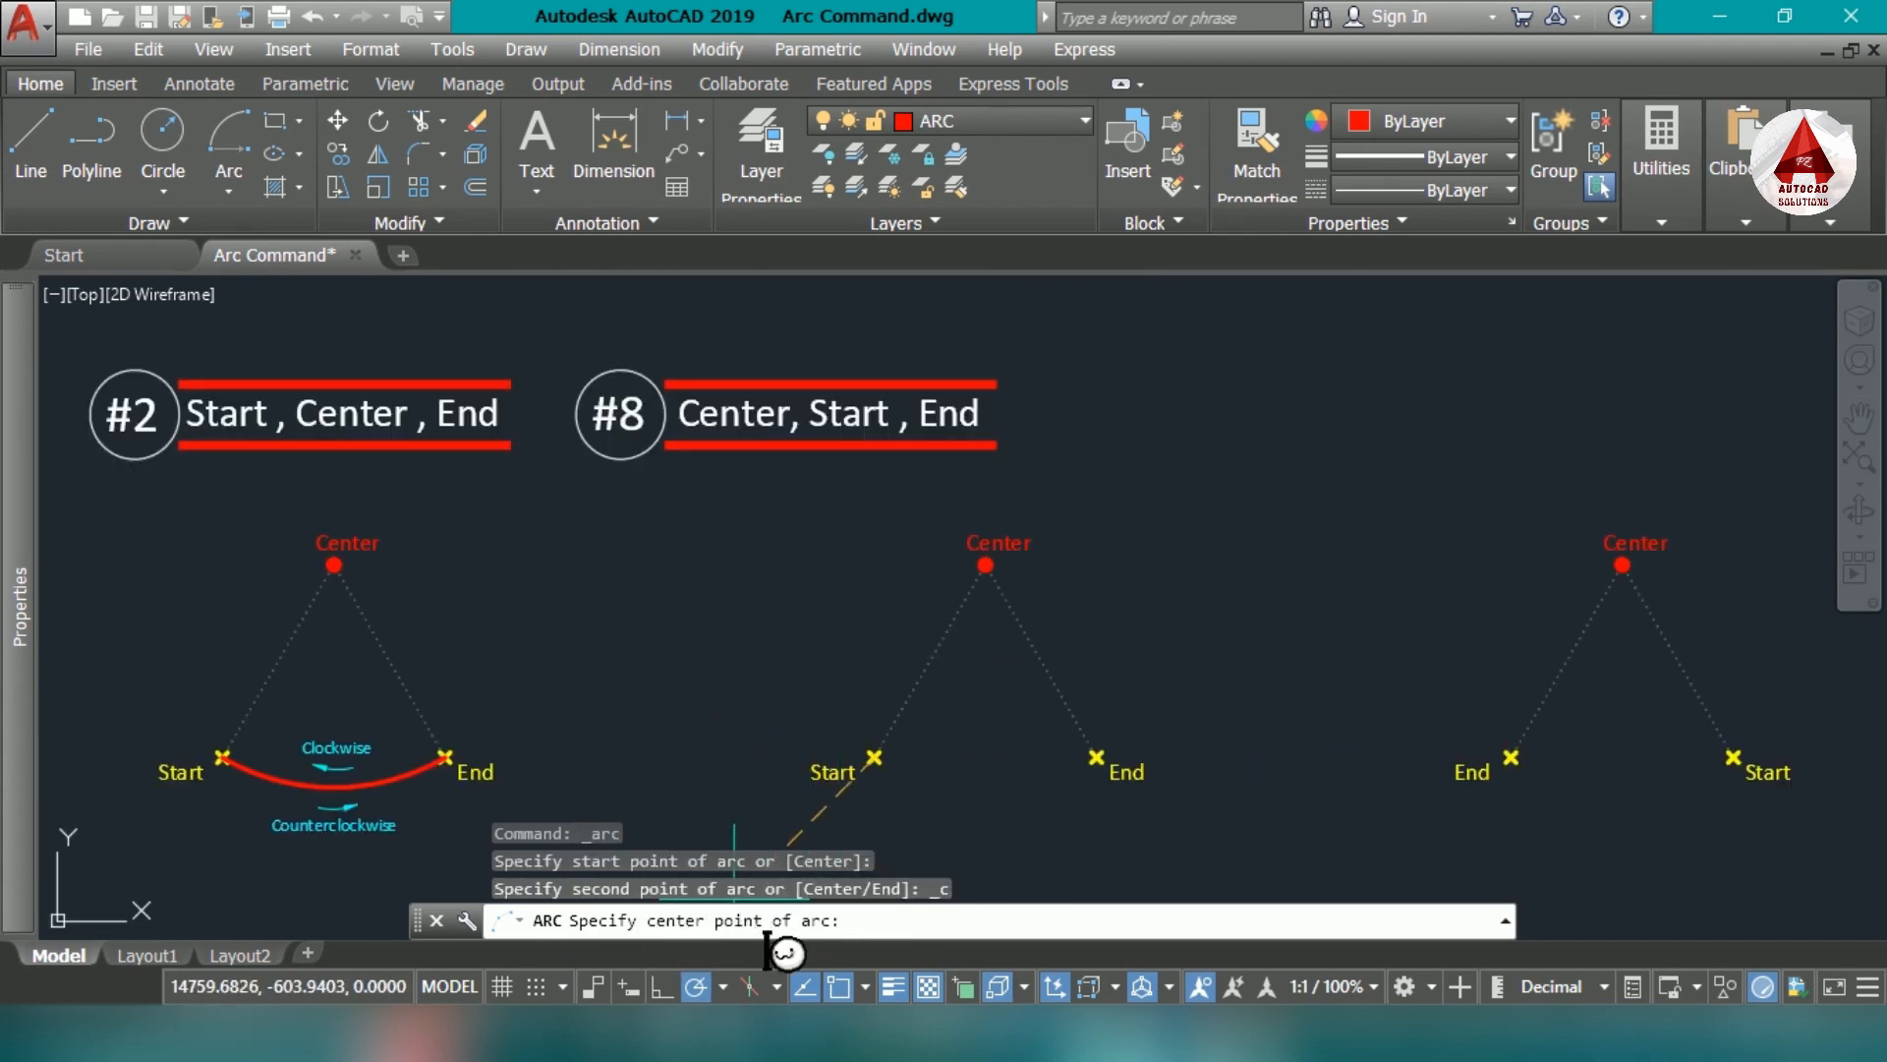
{"action": "scroll", "coordinate": [990, 575], "scroll_direction": "up", "scroll_amount": 6}
{"action": "left_click", "coordinate": [949, 563]}
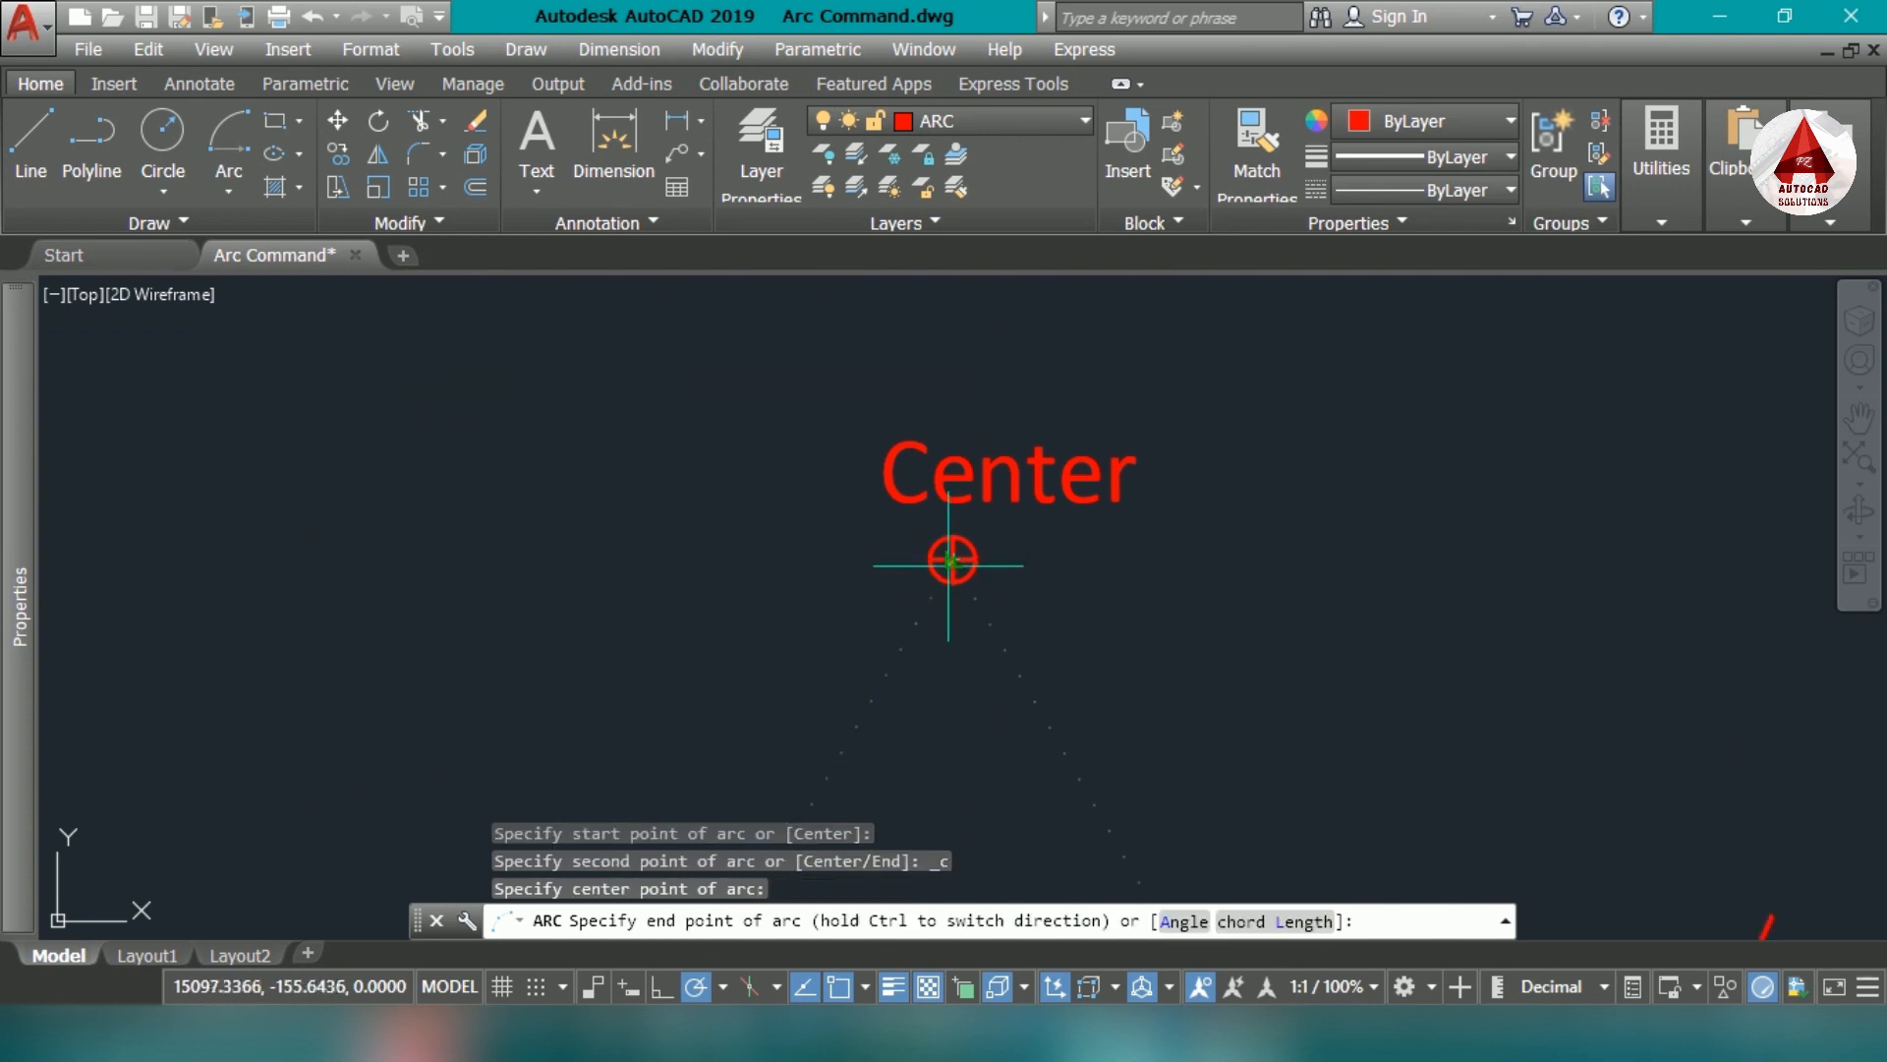
{"action": "scroll", "coordinate": [950, 562], "scroll_direction": "down", "scroll_amount": 3}
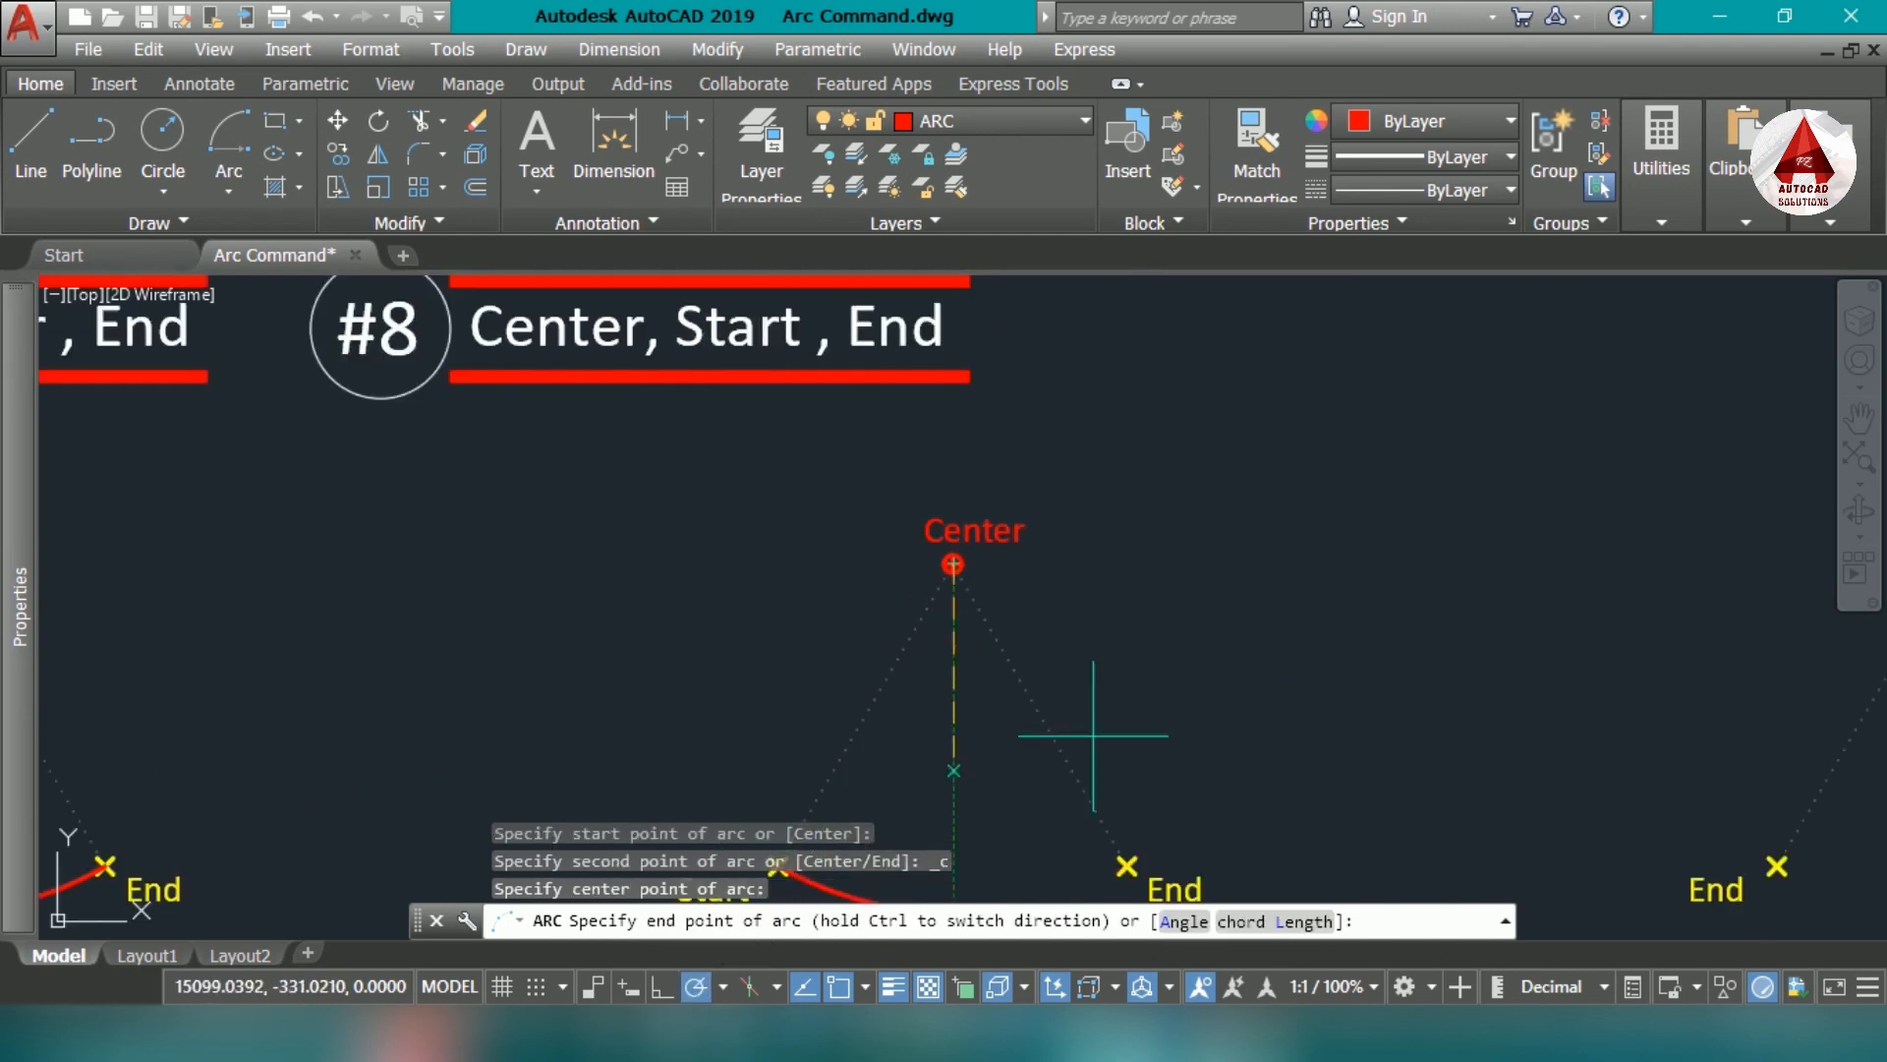
{"action": "scroll", "coordinate": [1093, 735], "scroll_direction": "up", "scroll_amount": 3}
{"action": "left_click", "coordinate": [1030, 686]}
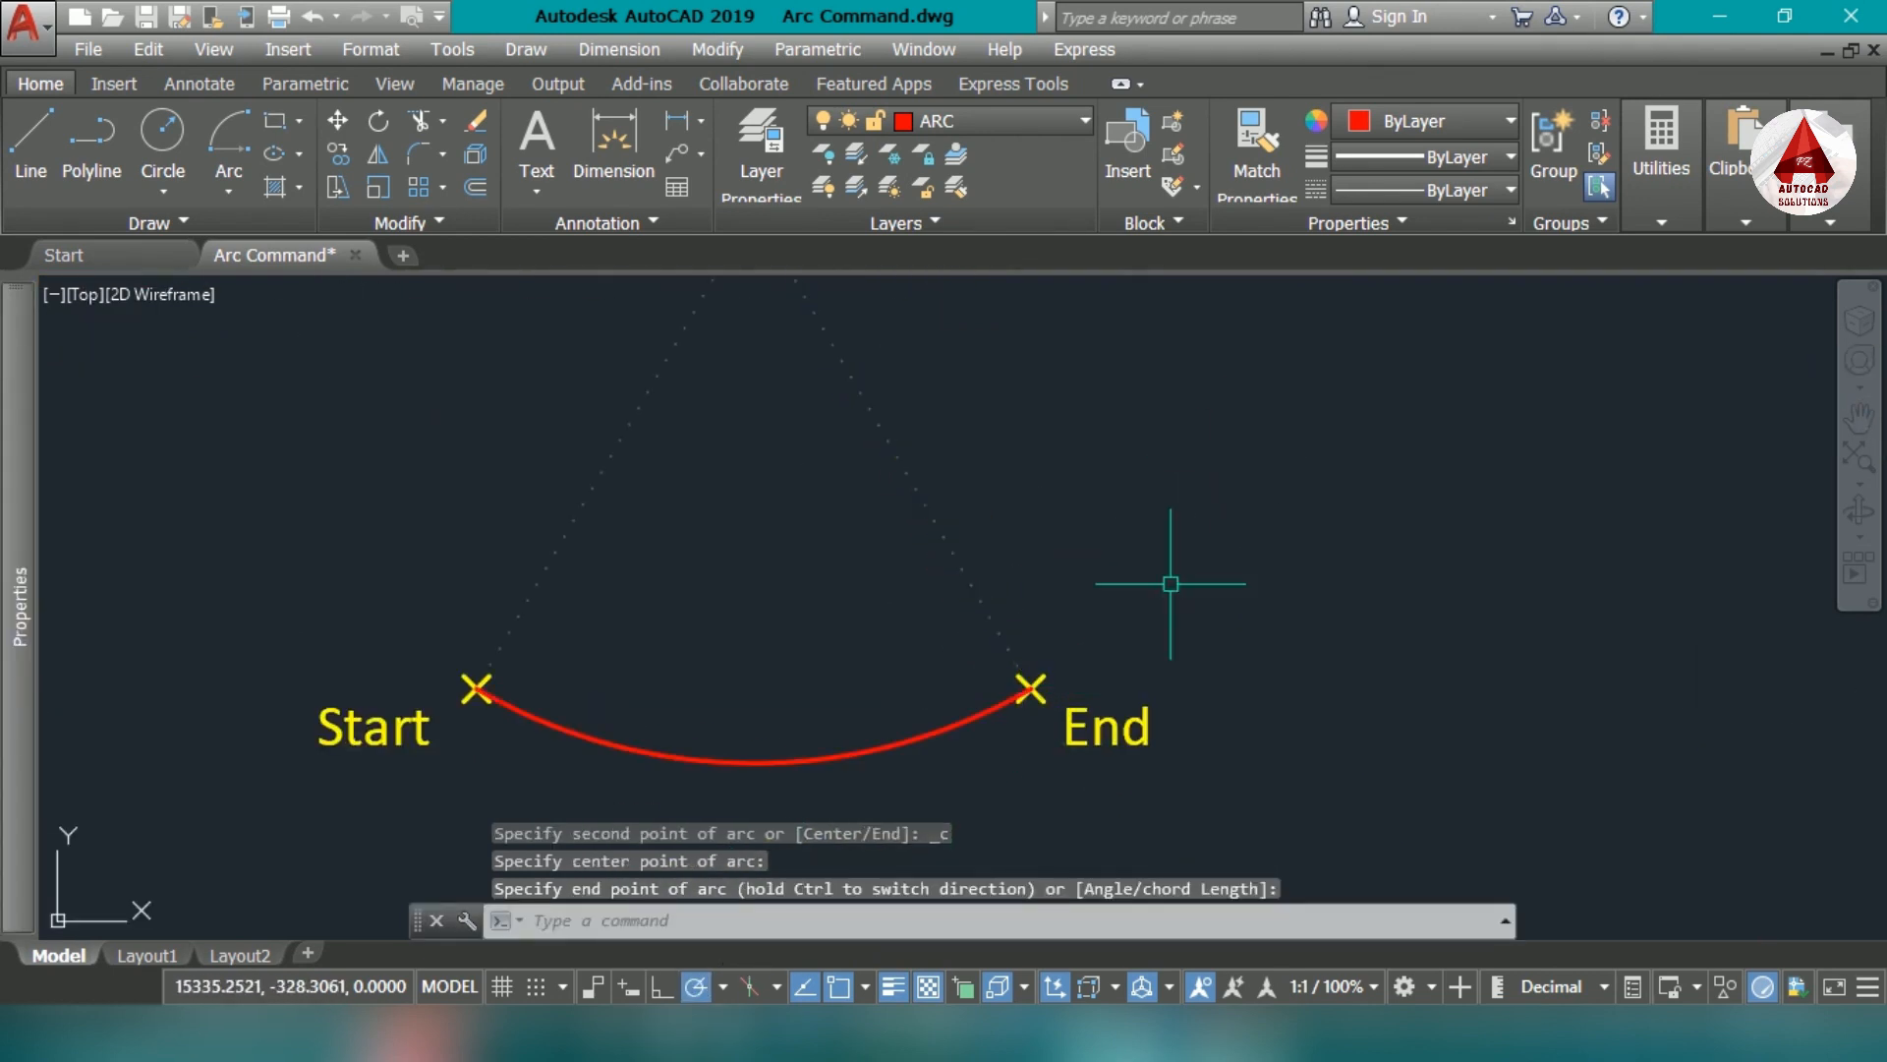
{"action": "scroll", "coordinate": [580, 733], "scroll_direction": "down", "scroll_amount": 2}
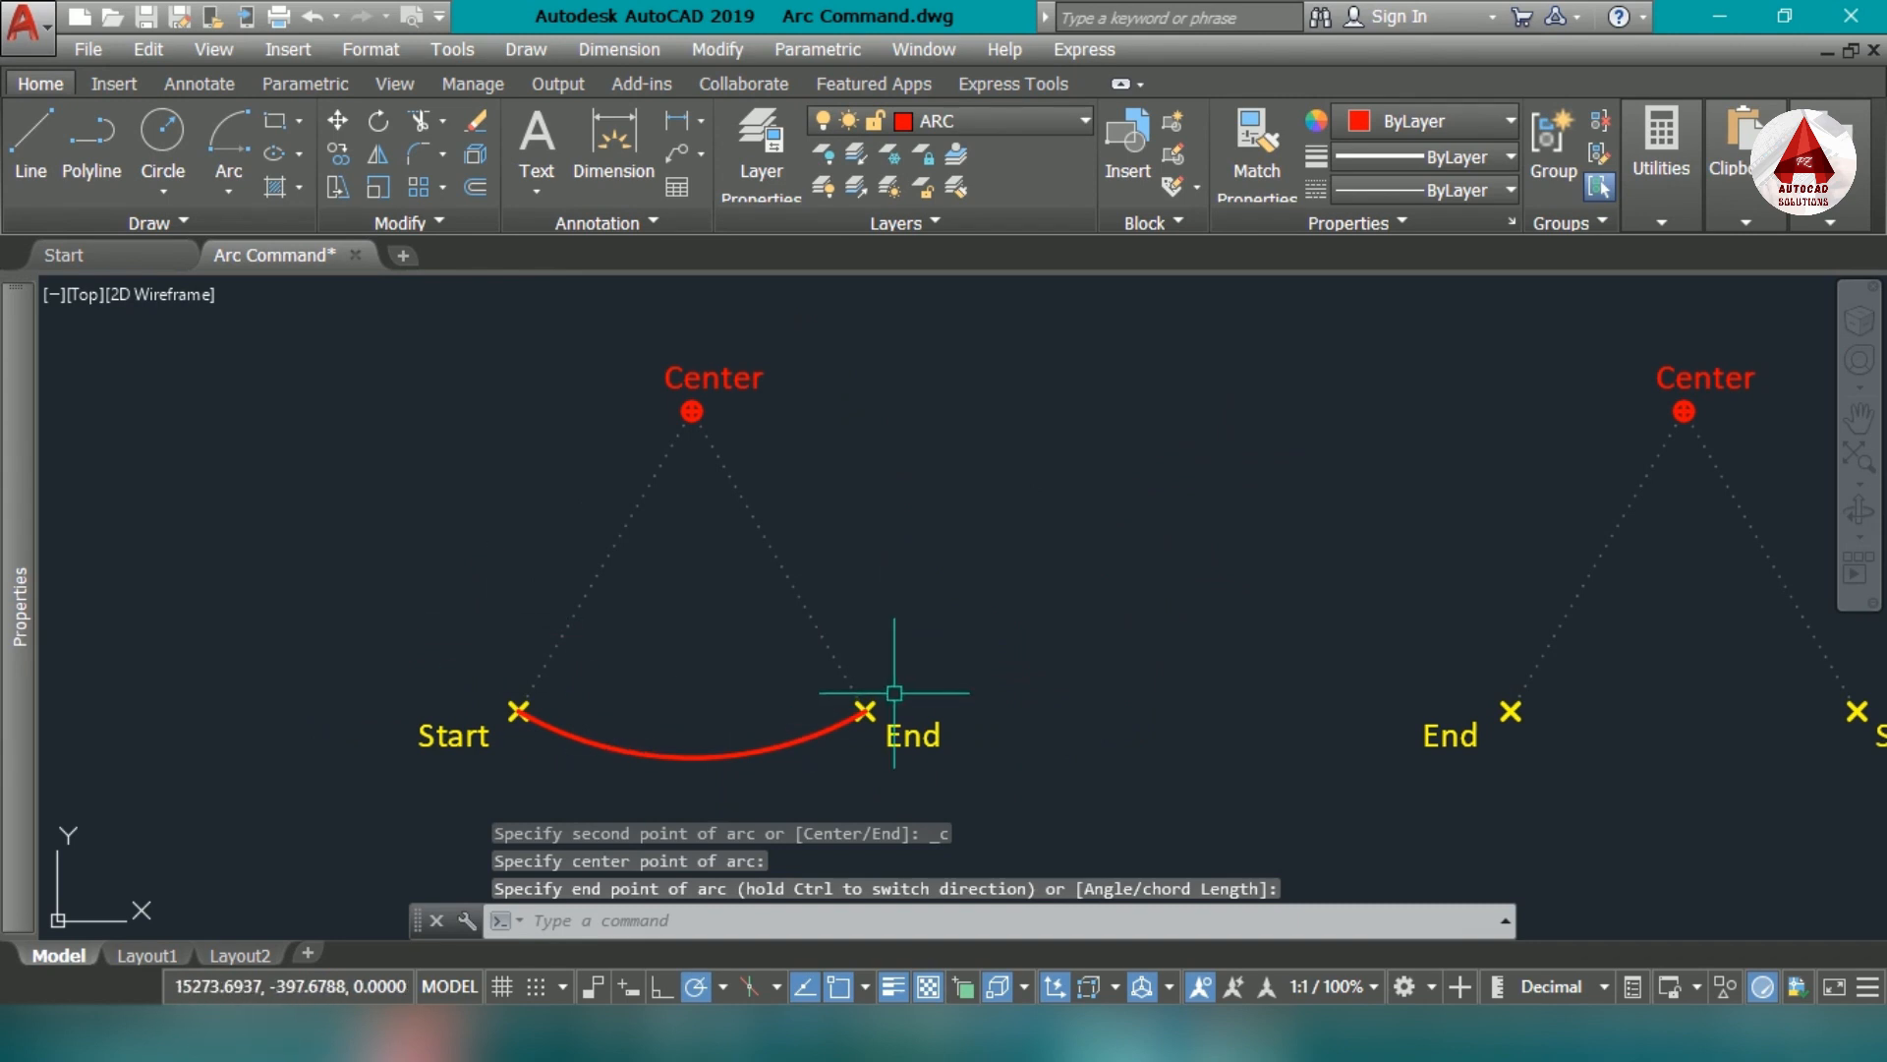
{"action": "mouse_move", "coordinate": [784, 696]}
{"action": "middle_mouse_down"}
{"action": "mouse_move", "coordinate": [897, 729]}
{"action": "mouse_move", "coordinate": [936, 662]}
{"action": "mouse_move", "coordinate": [1003, 677]}
{"action": "middle_mouse_up"}
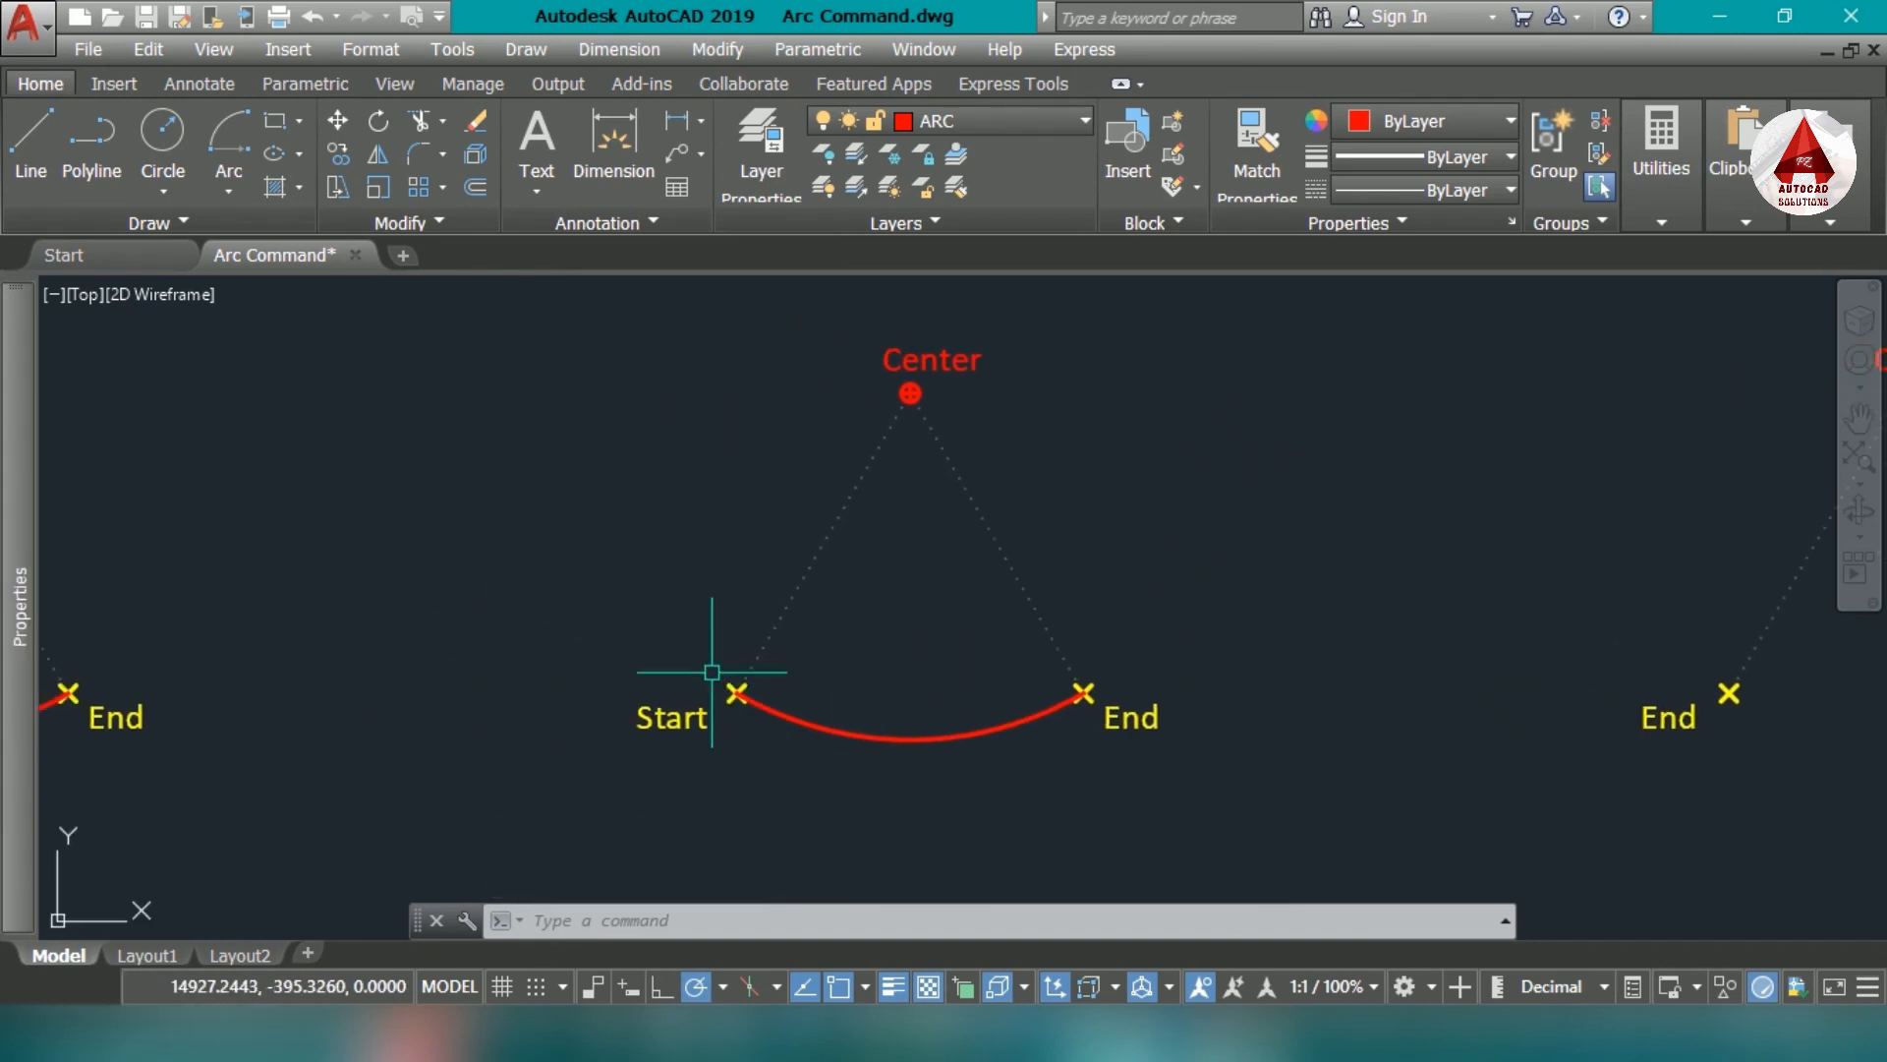
{"action": "middle_click_drag", "start_coordinate": [775, 759], "coordinate": [793, 807]}
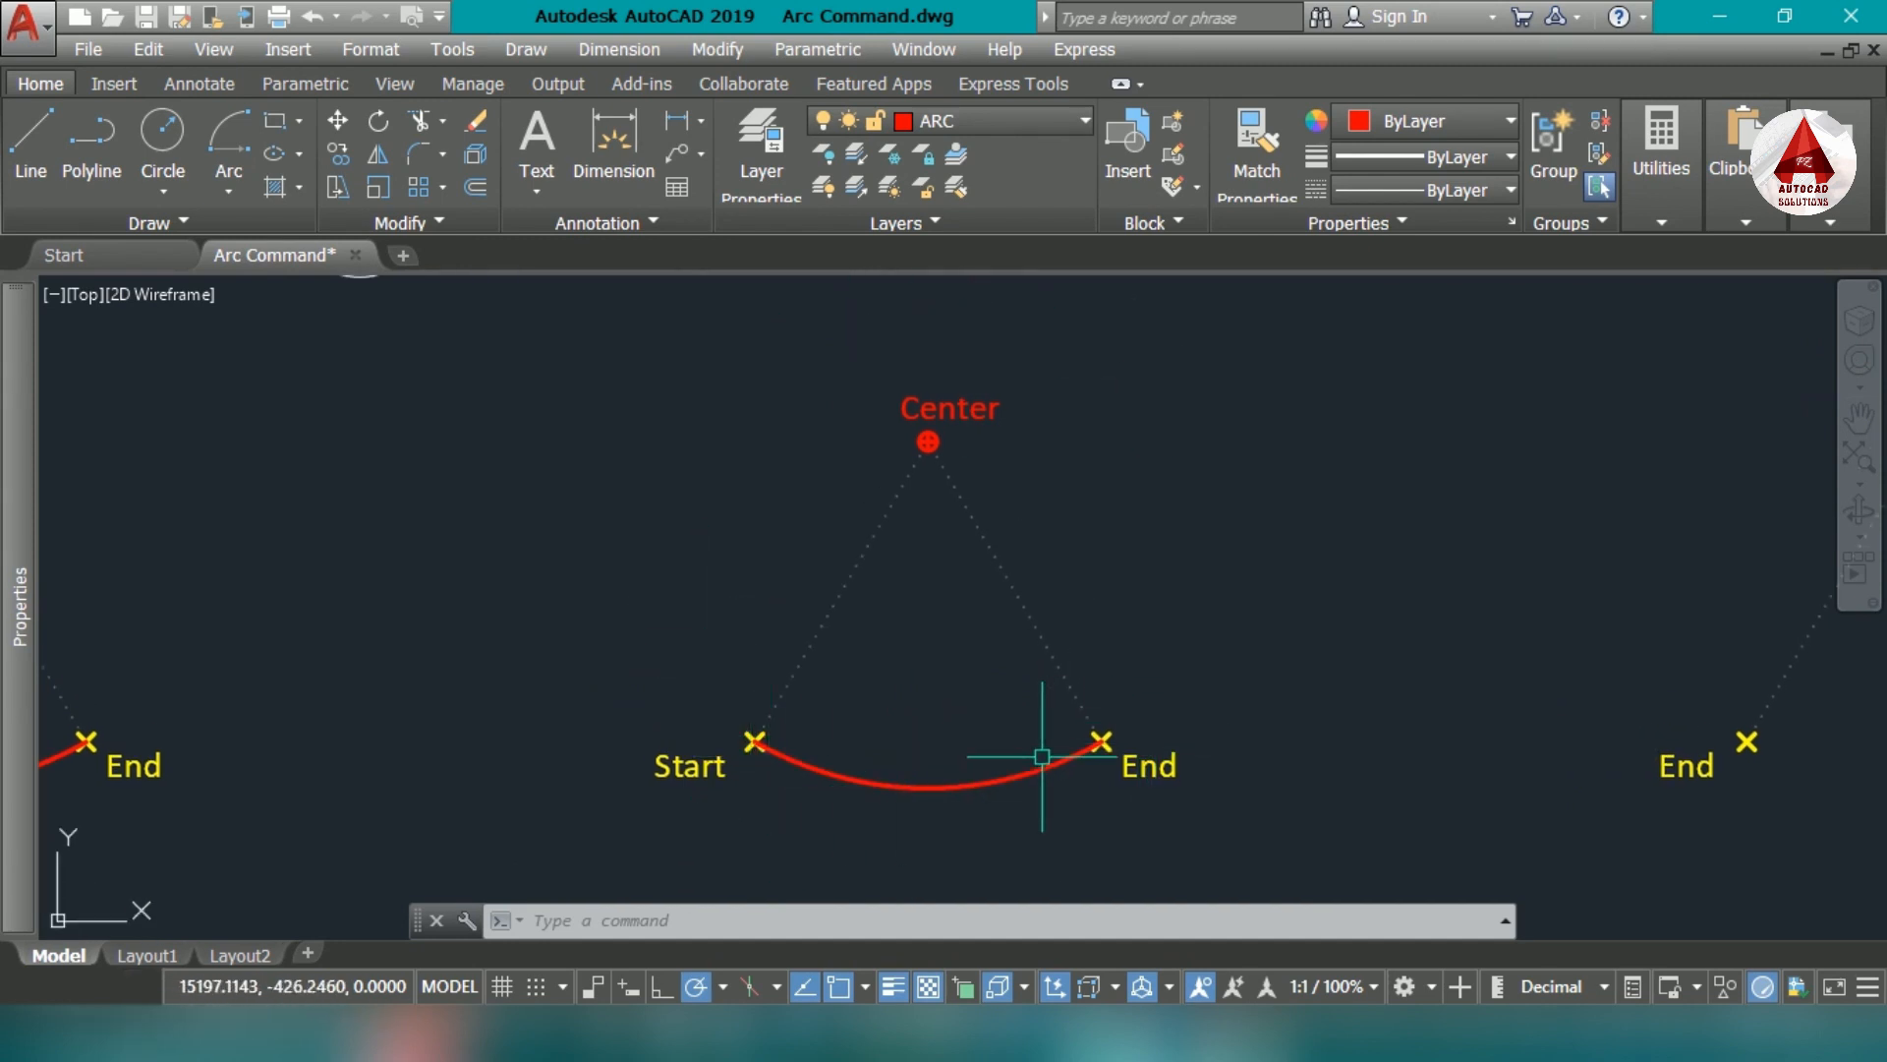
{"action": "middle_click_drag", "start_coordinate": [1187, 711], "coordinate": [1024, 732]}
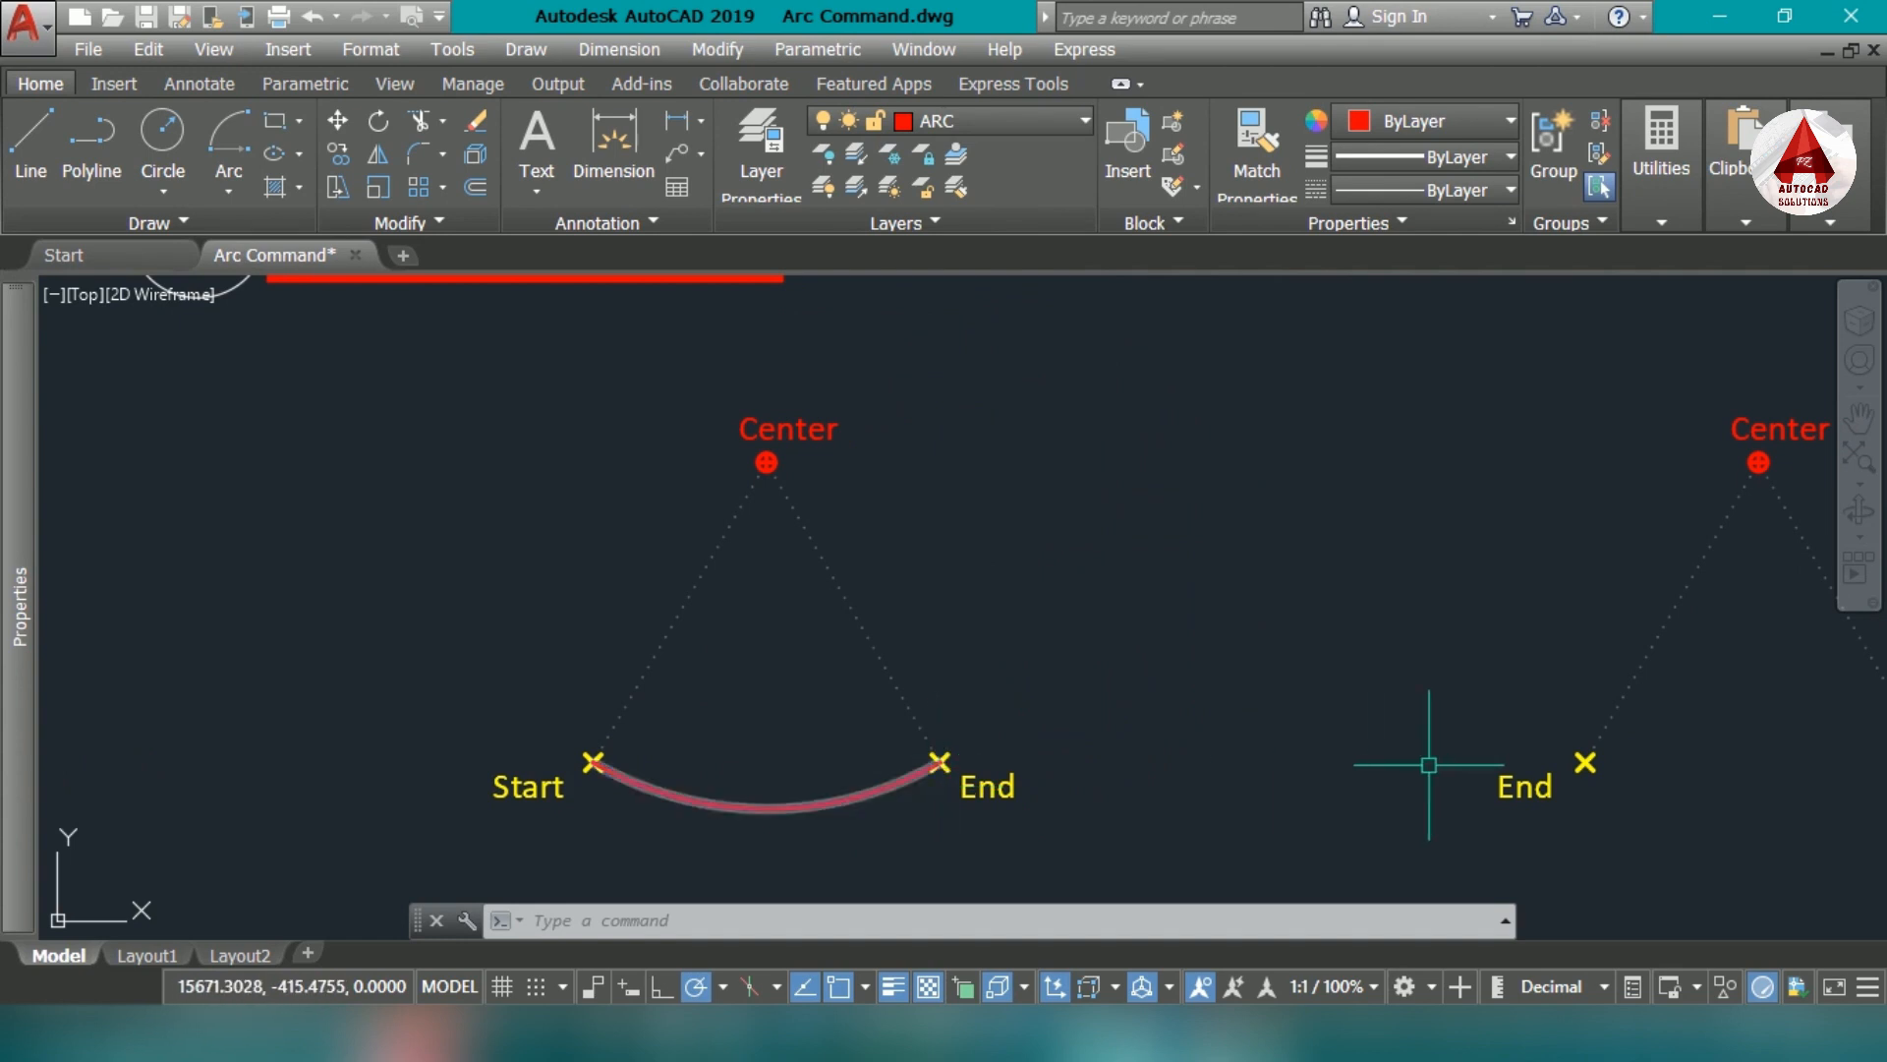
- Draw a Start, Center, End arc on the marker set whose End lies left of its Start, switching the arc to the clockwise direction
{"action": "middle_click_drag", "start_coordinate": [1428, 764], "coordinate": [794, 715]}
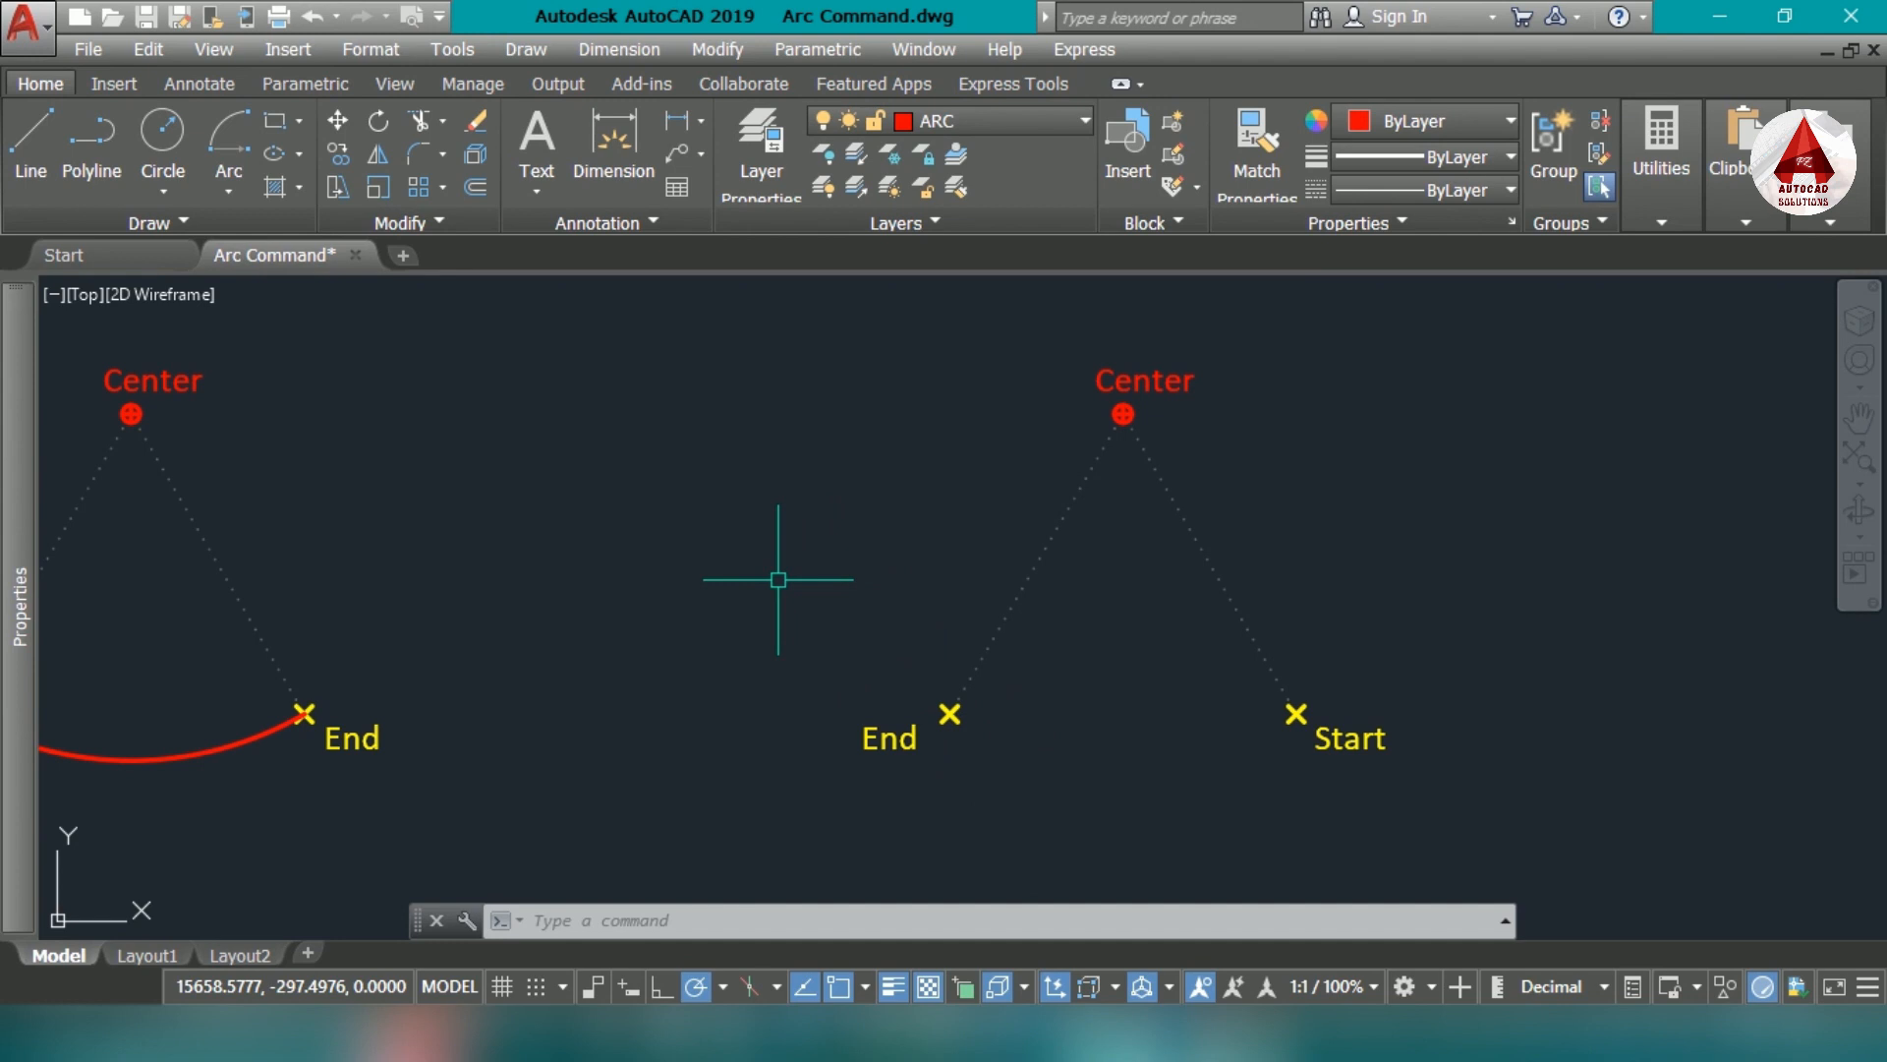
{"action": "type", "text": "a"}
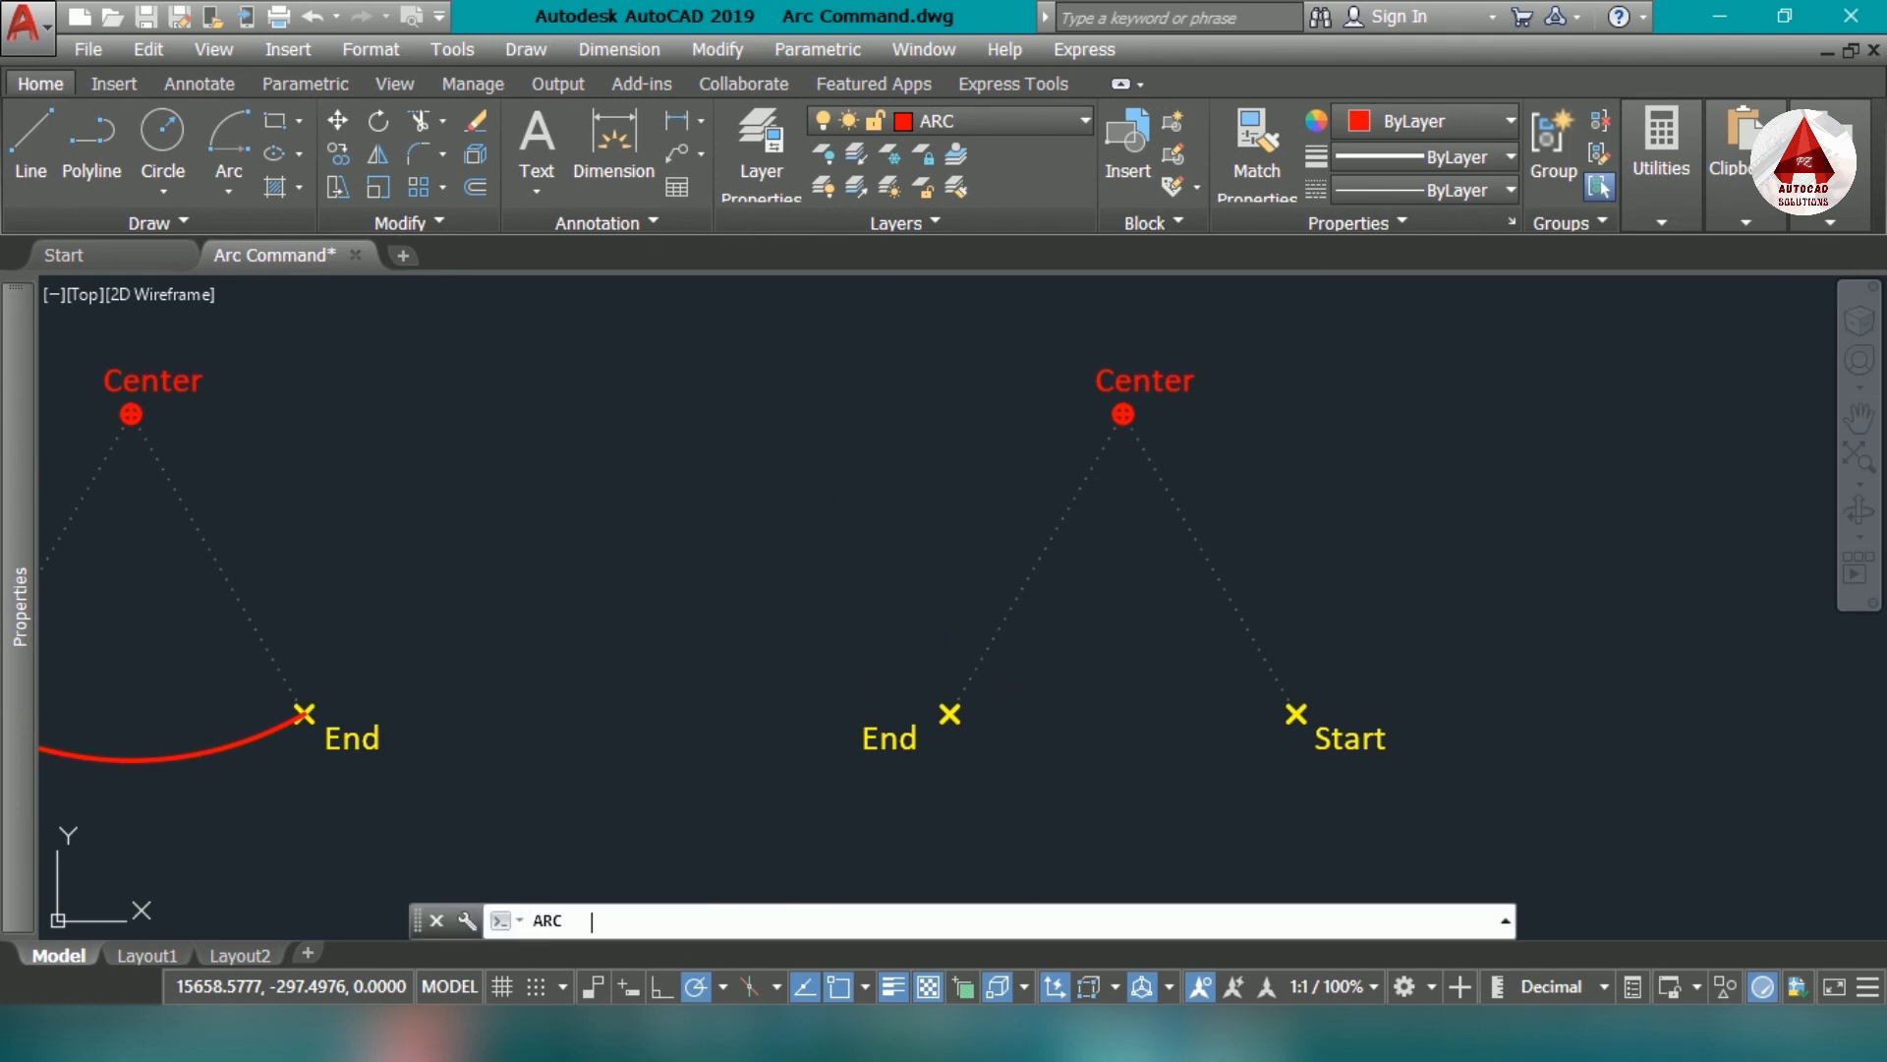
{"action": "key", "text": "Return"}
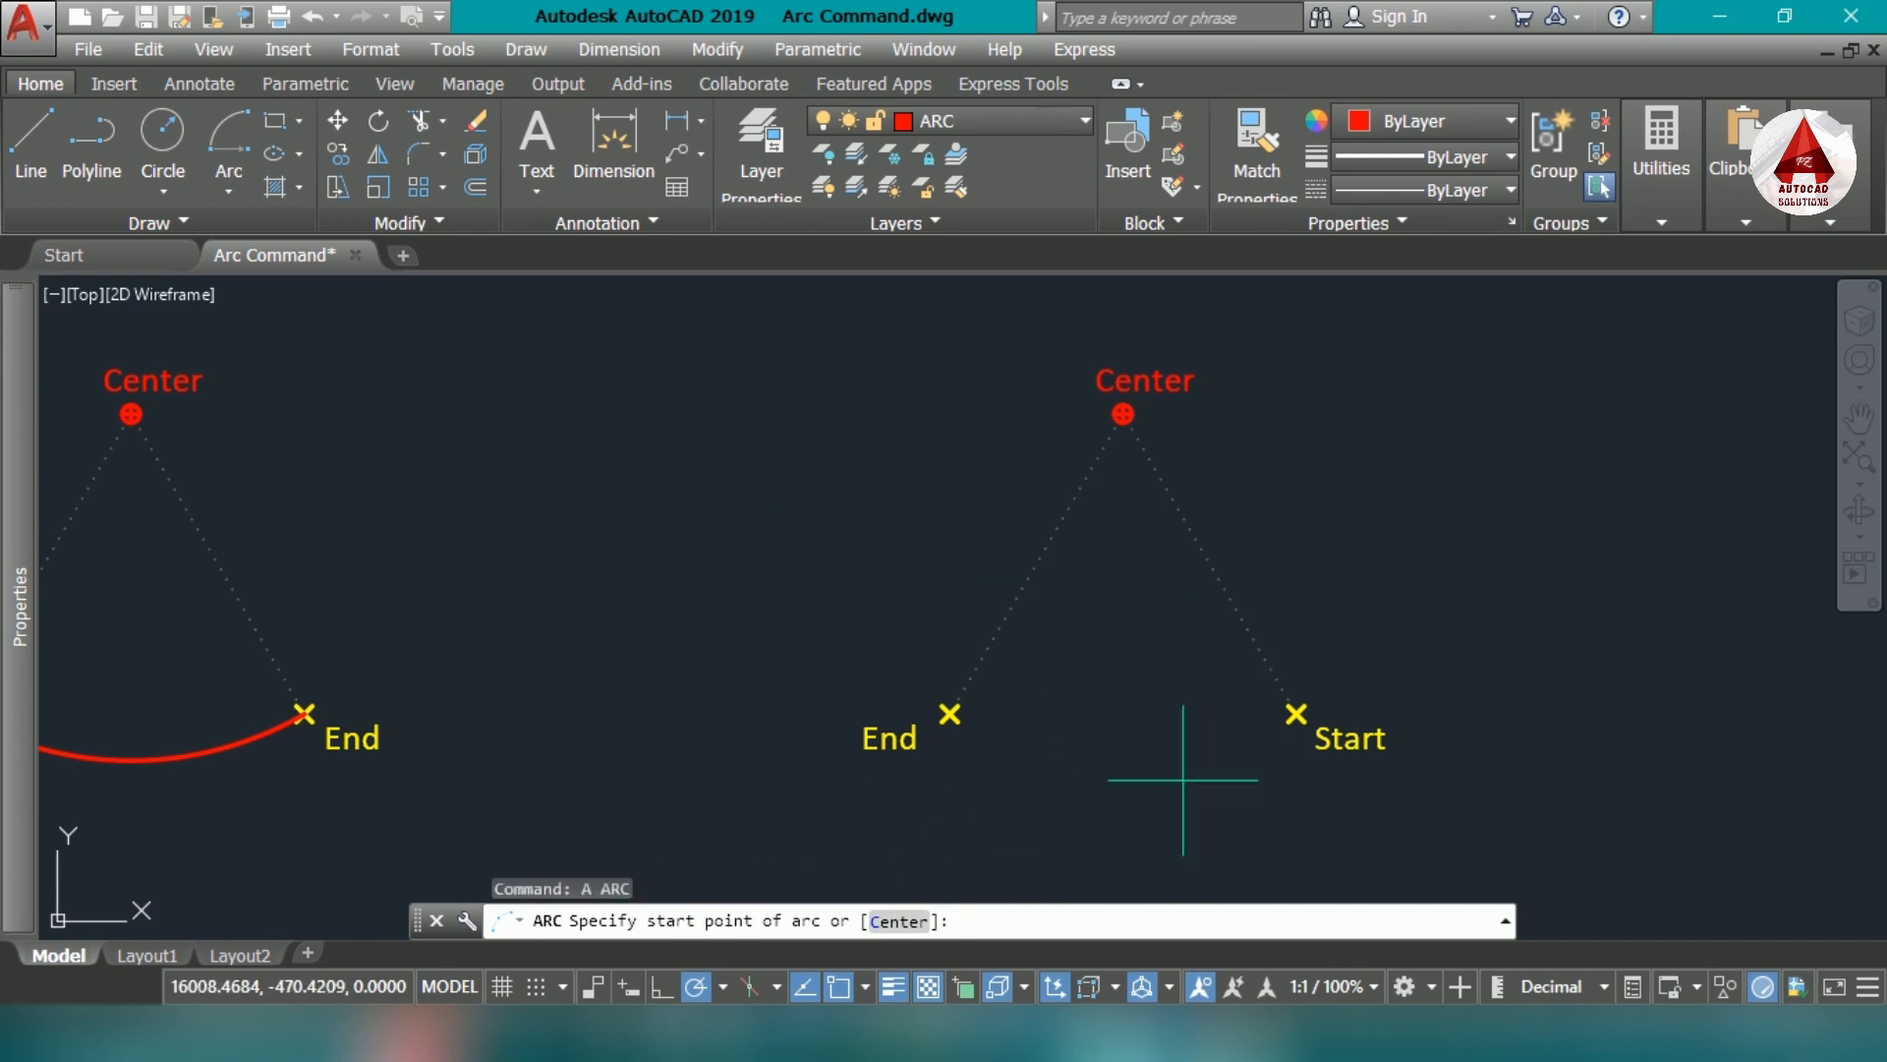
{"action": "left_click", "coordinate": [1262, 704]}
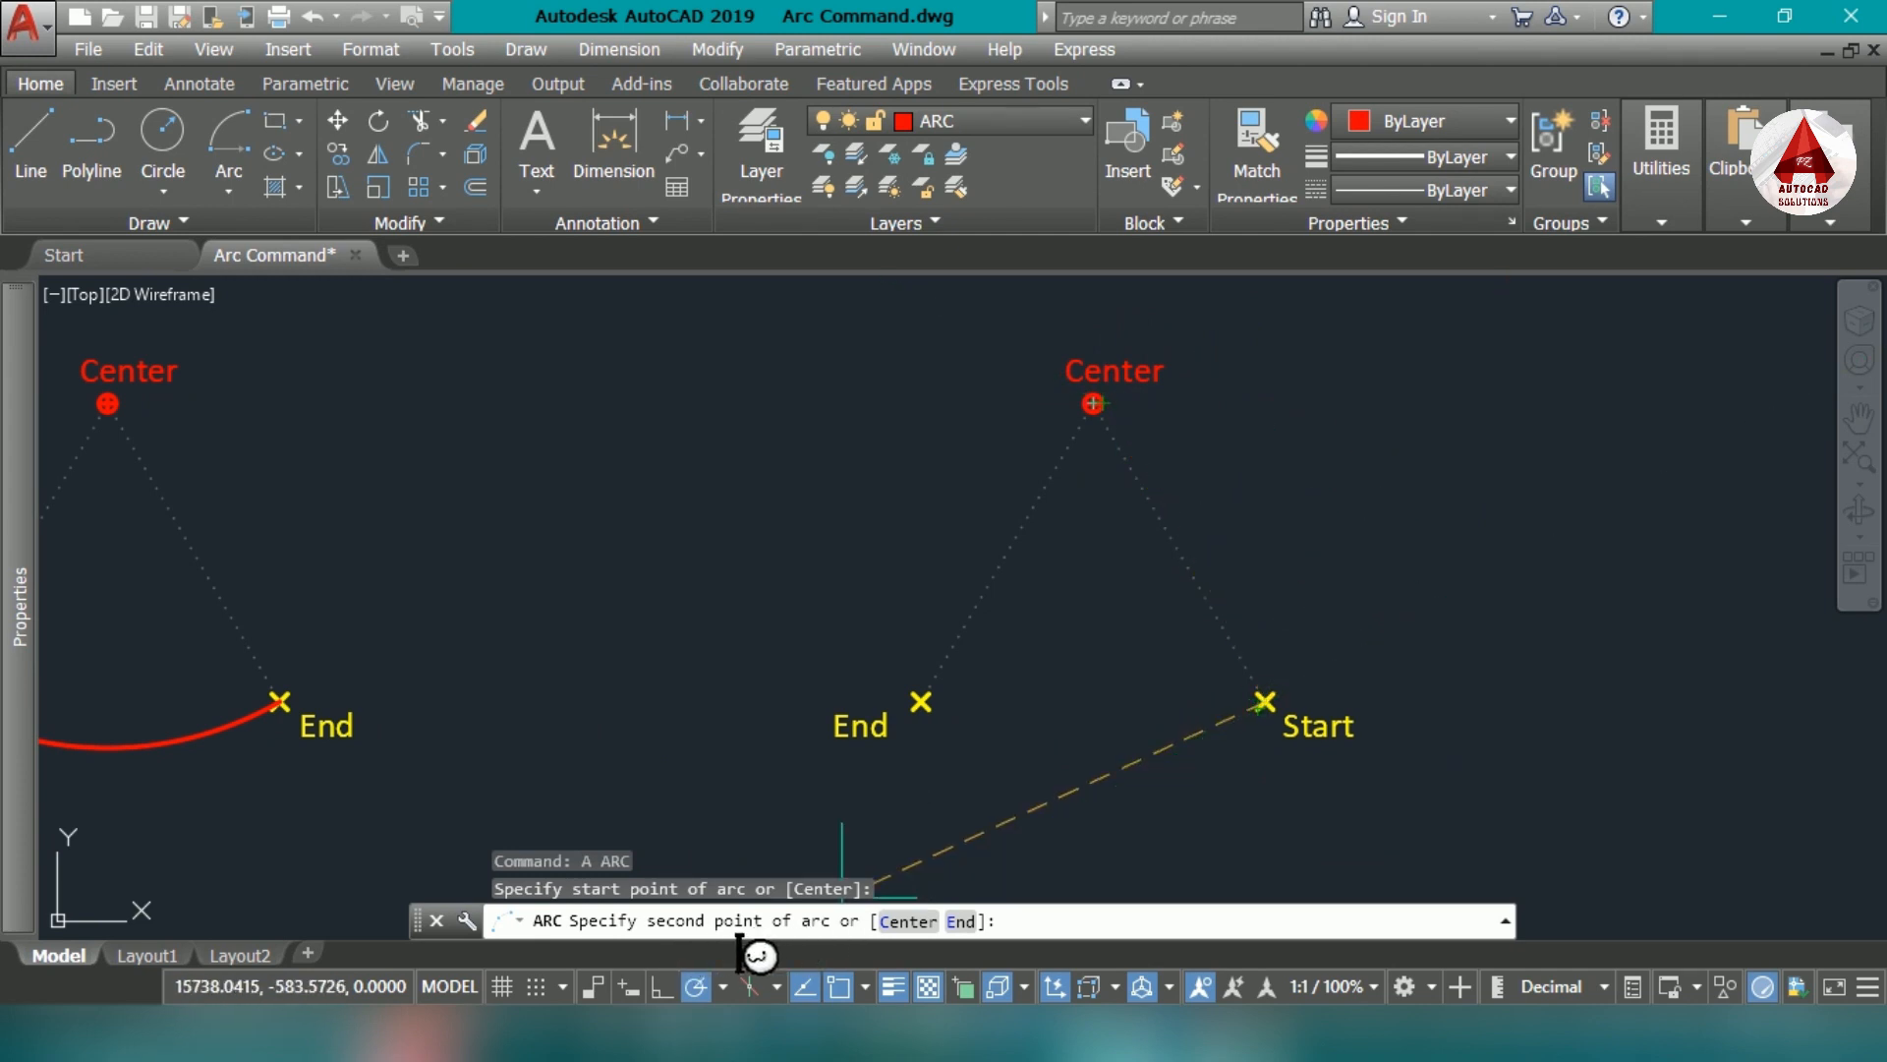
{"action": "left_click", "coordinate": [914, 924]}
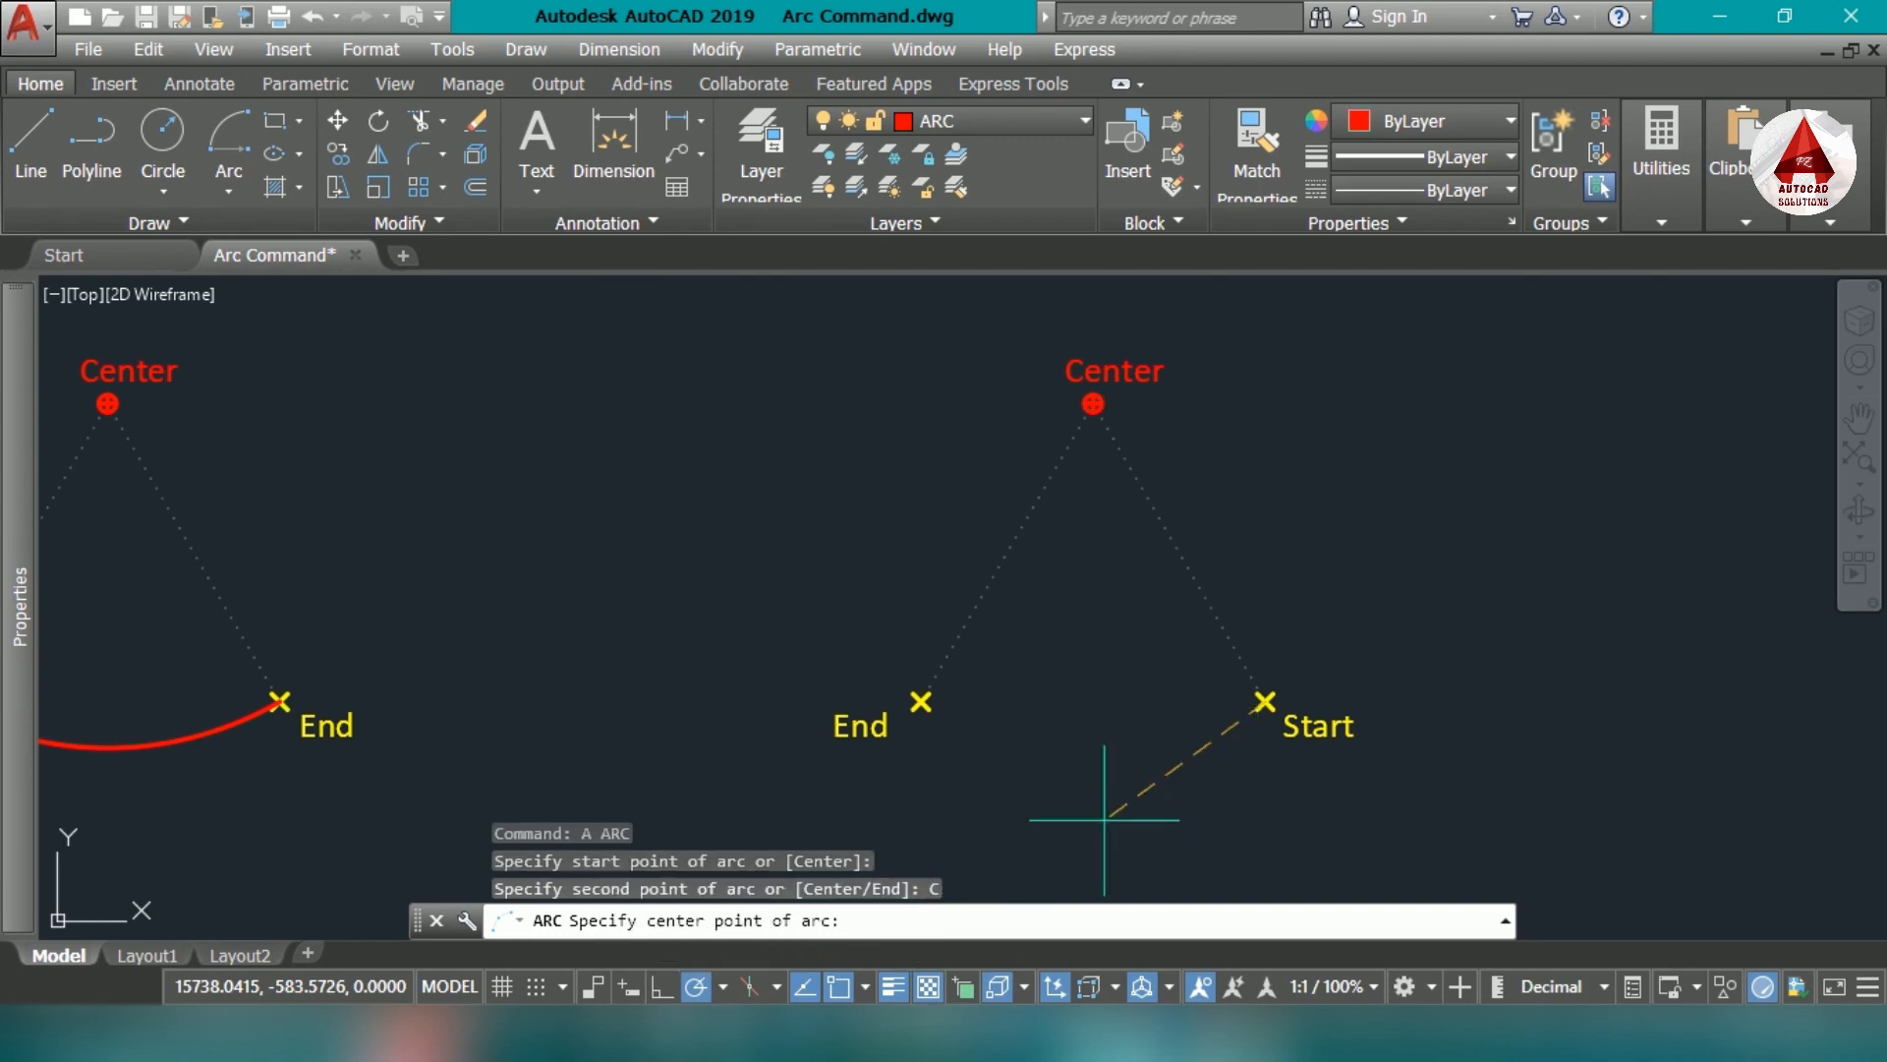
{"action": "scroll", "coordinate": [1093, 412], "scroll_direction": "up", "scroll_amount": 6}
{"action": "left_click", "coordinate": [1101, 498]}
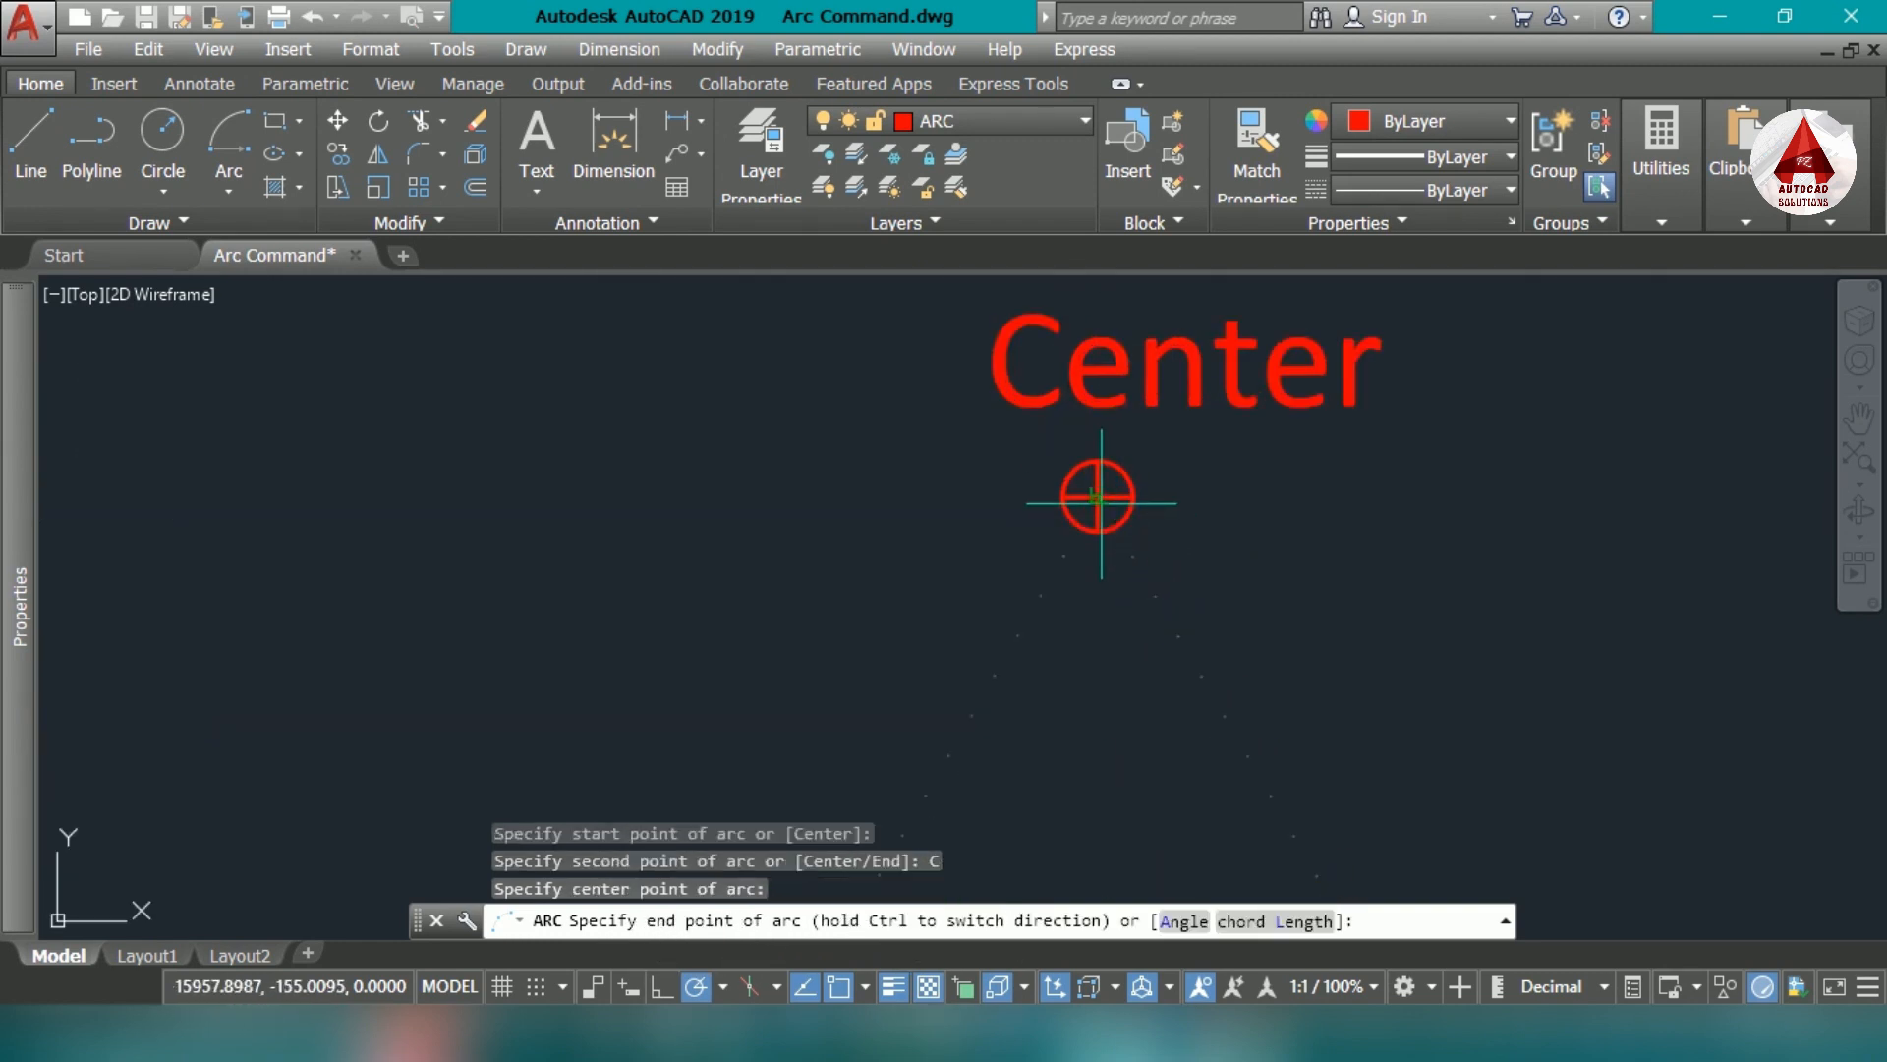
{"action": "scroll", "coordinate": [1104, 462], "scroll_direction": "down", "scroll_amount": 5}
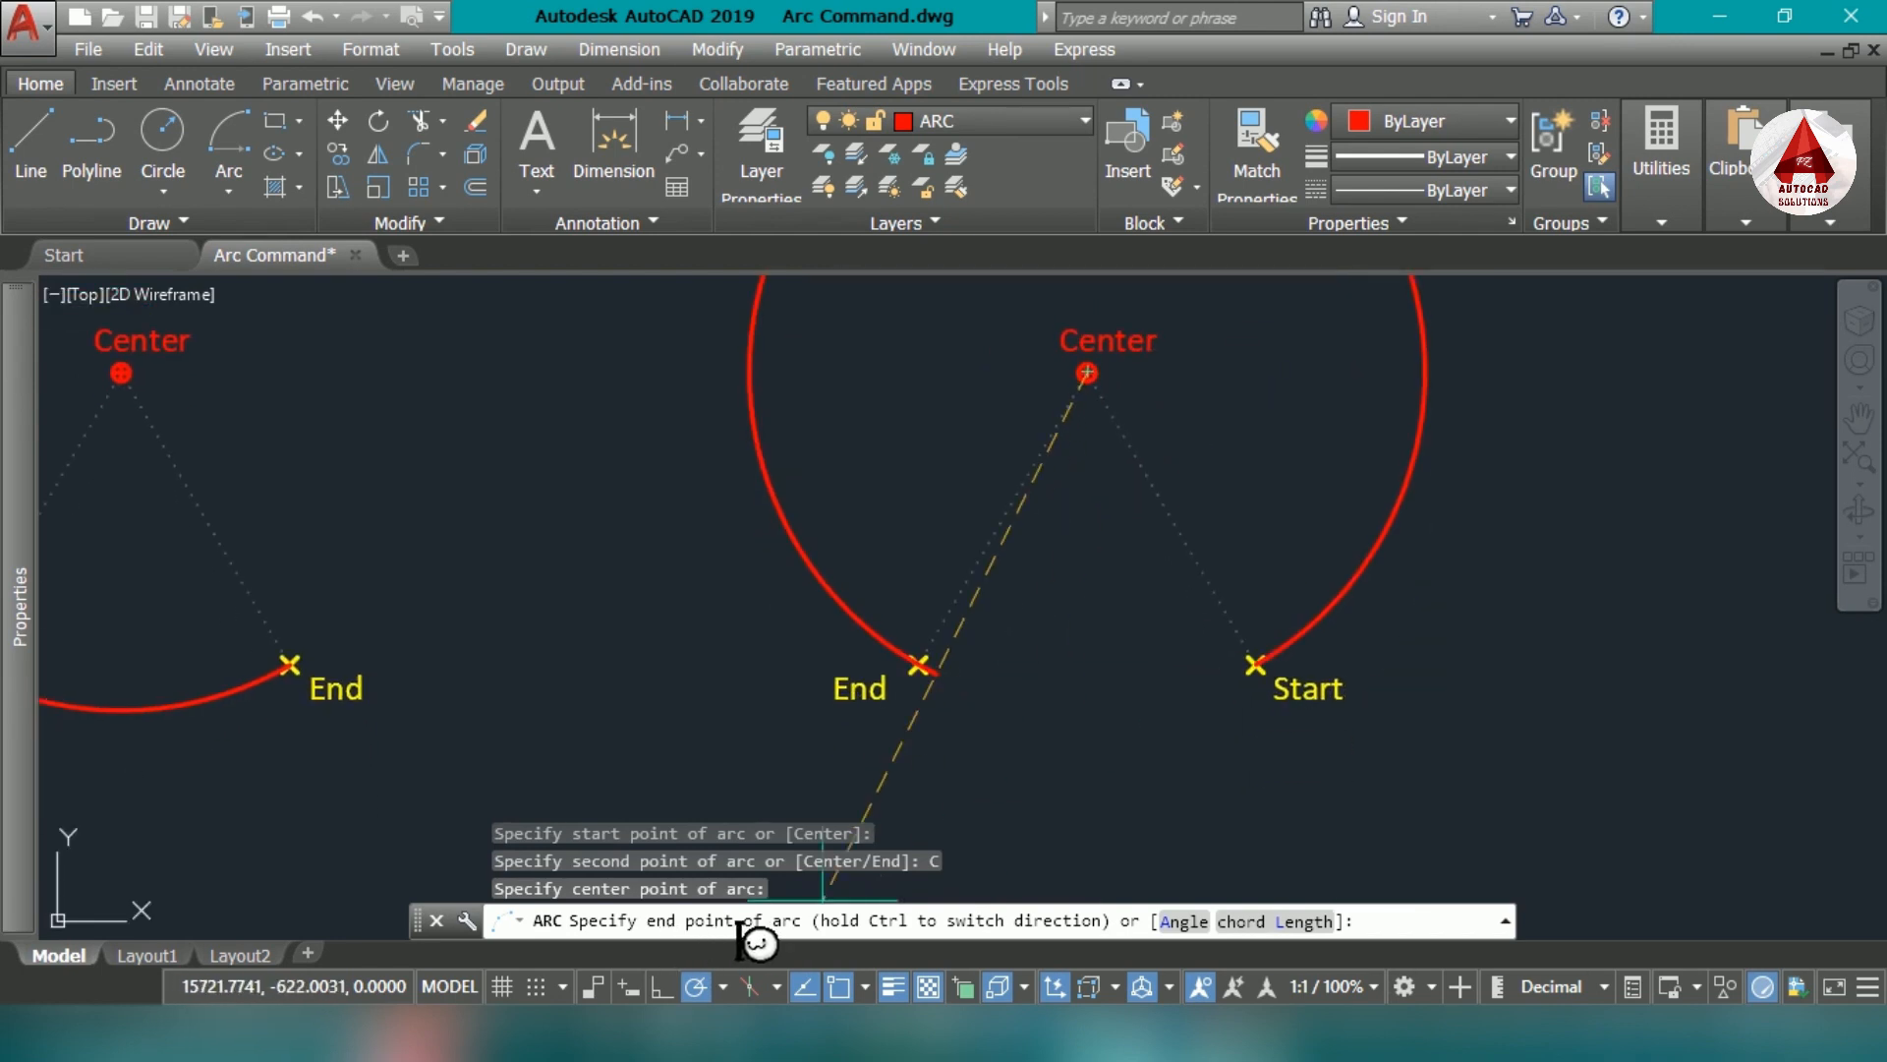
{"action": "middle_click_drag", "start_coordinate": [933, 699], "coordinate": [866, 837]}
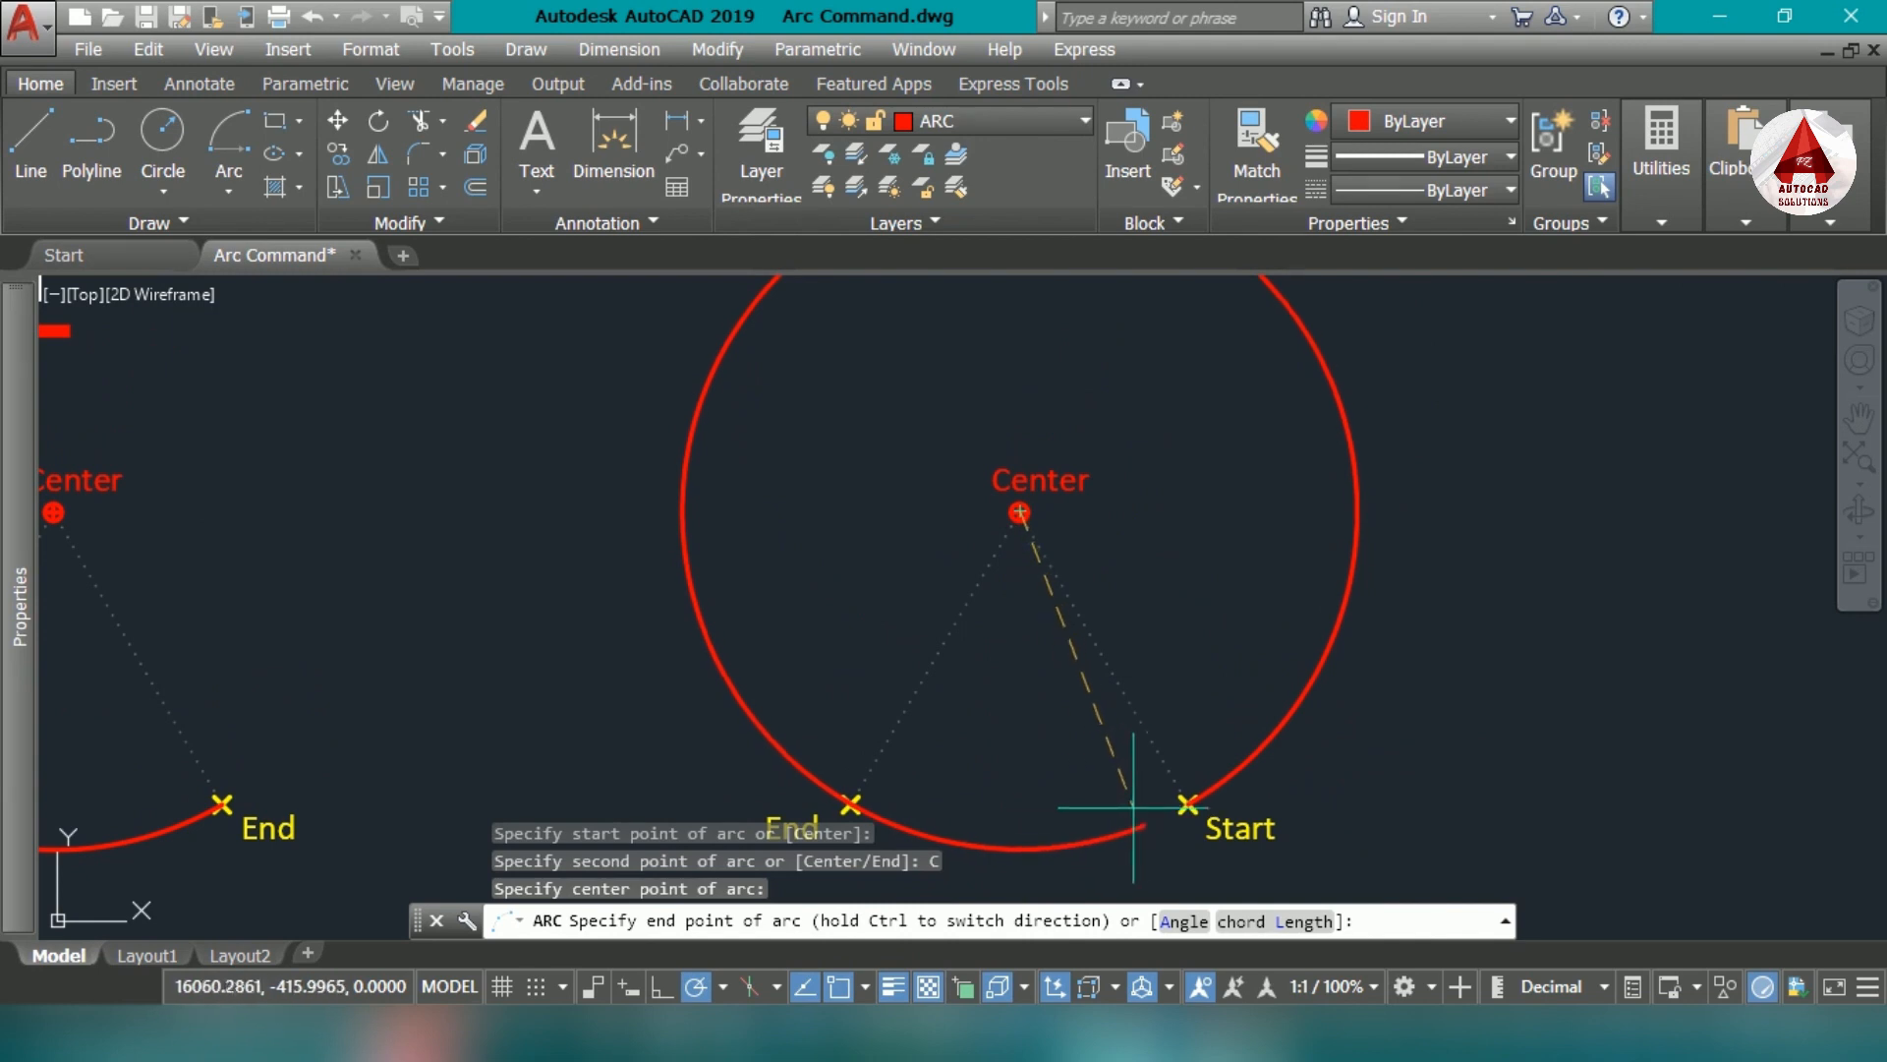
{"action": "scroll", "coordinate": [1131, 800], "scroll_direction": "down", "scroll_amount": 2}
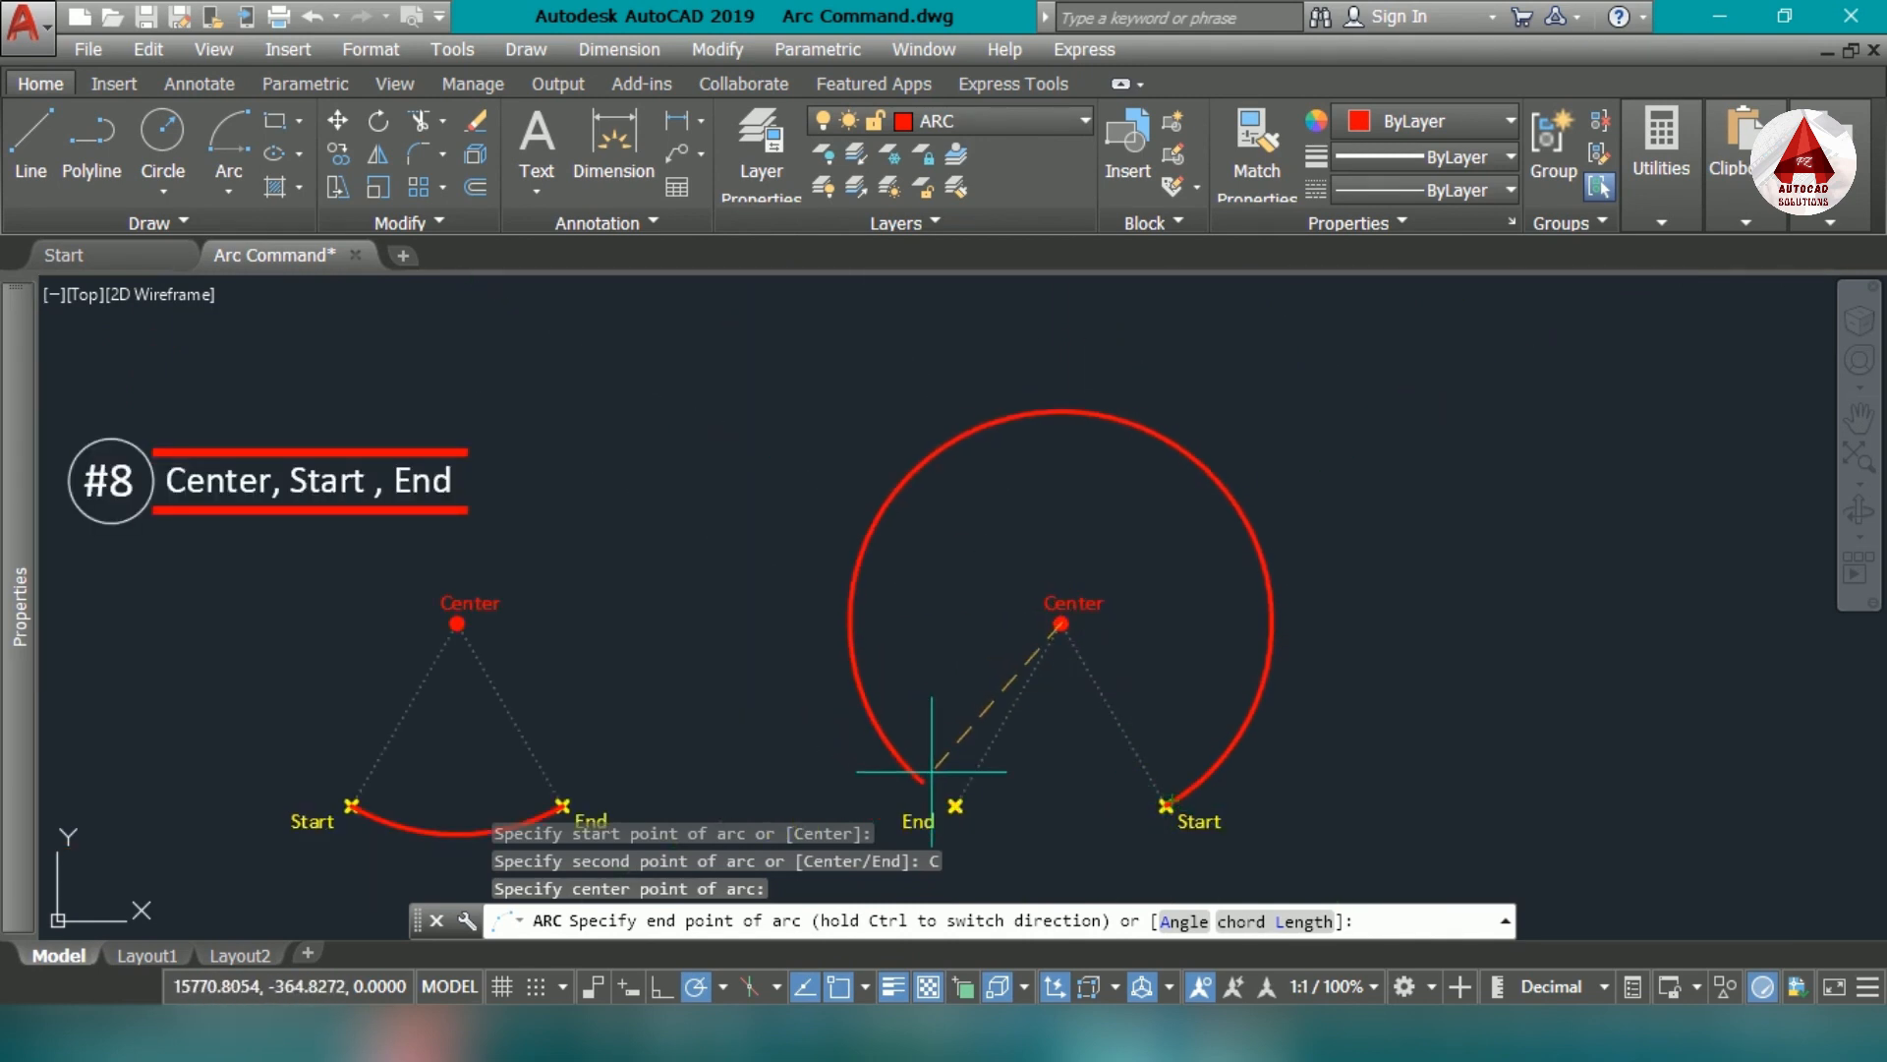
{"action": "mouse_move", "coordinate": [982, 830]}
{"action": "middle_mouse_down"}
{"action": "mouse_move", "coordinate": [1002, 799]}
{"action": "mouse_move", "coordinate": [986, 768]}
{"action": "middle_mouse_up"}
{"action": "scroll", "coordinate": [1130, 804], "scroll_direction": "up", "scroll_amount": 2}
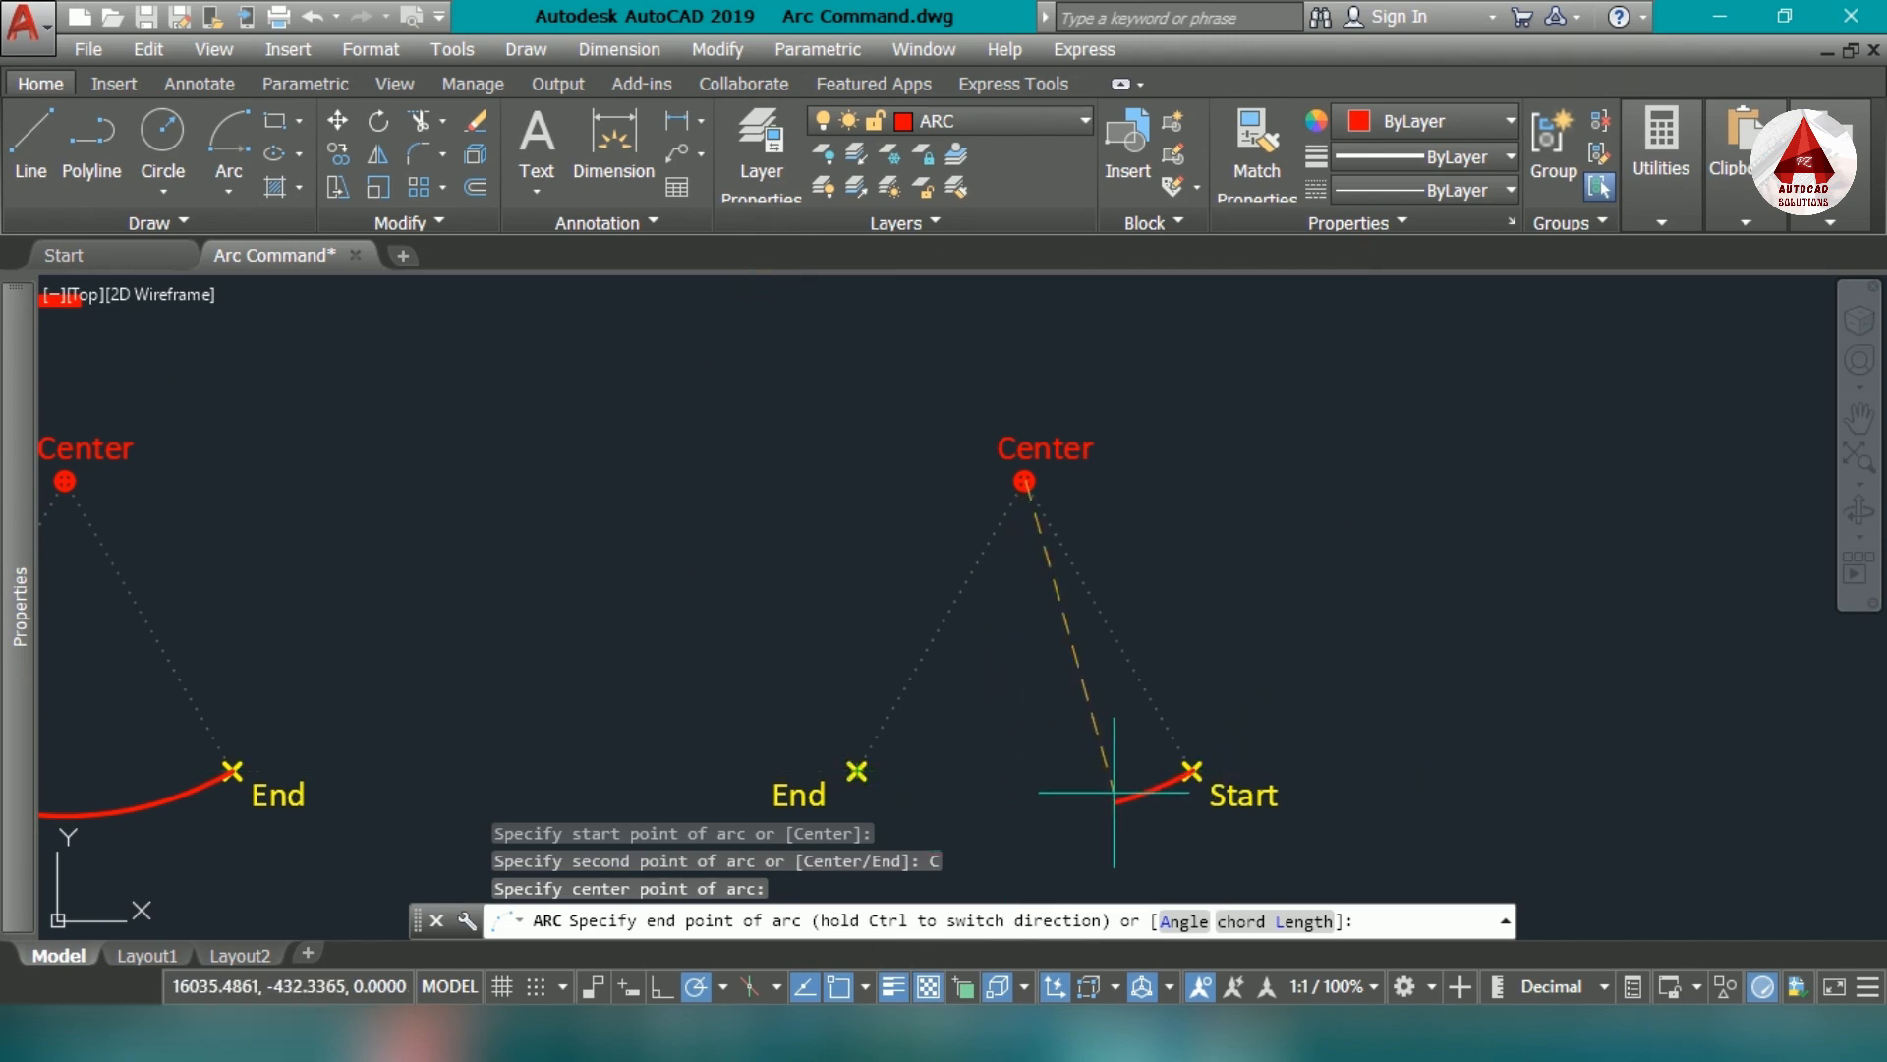
{"action": "scroll", "coordinate": [887, 787], "scroll_direction": "up", "scroll_amount": 2}
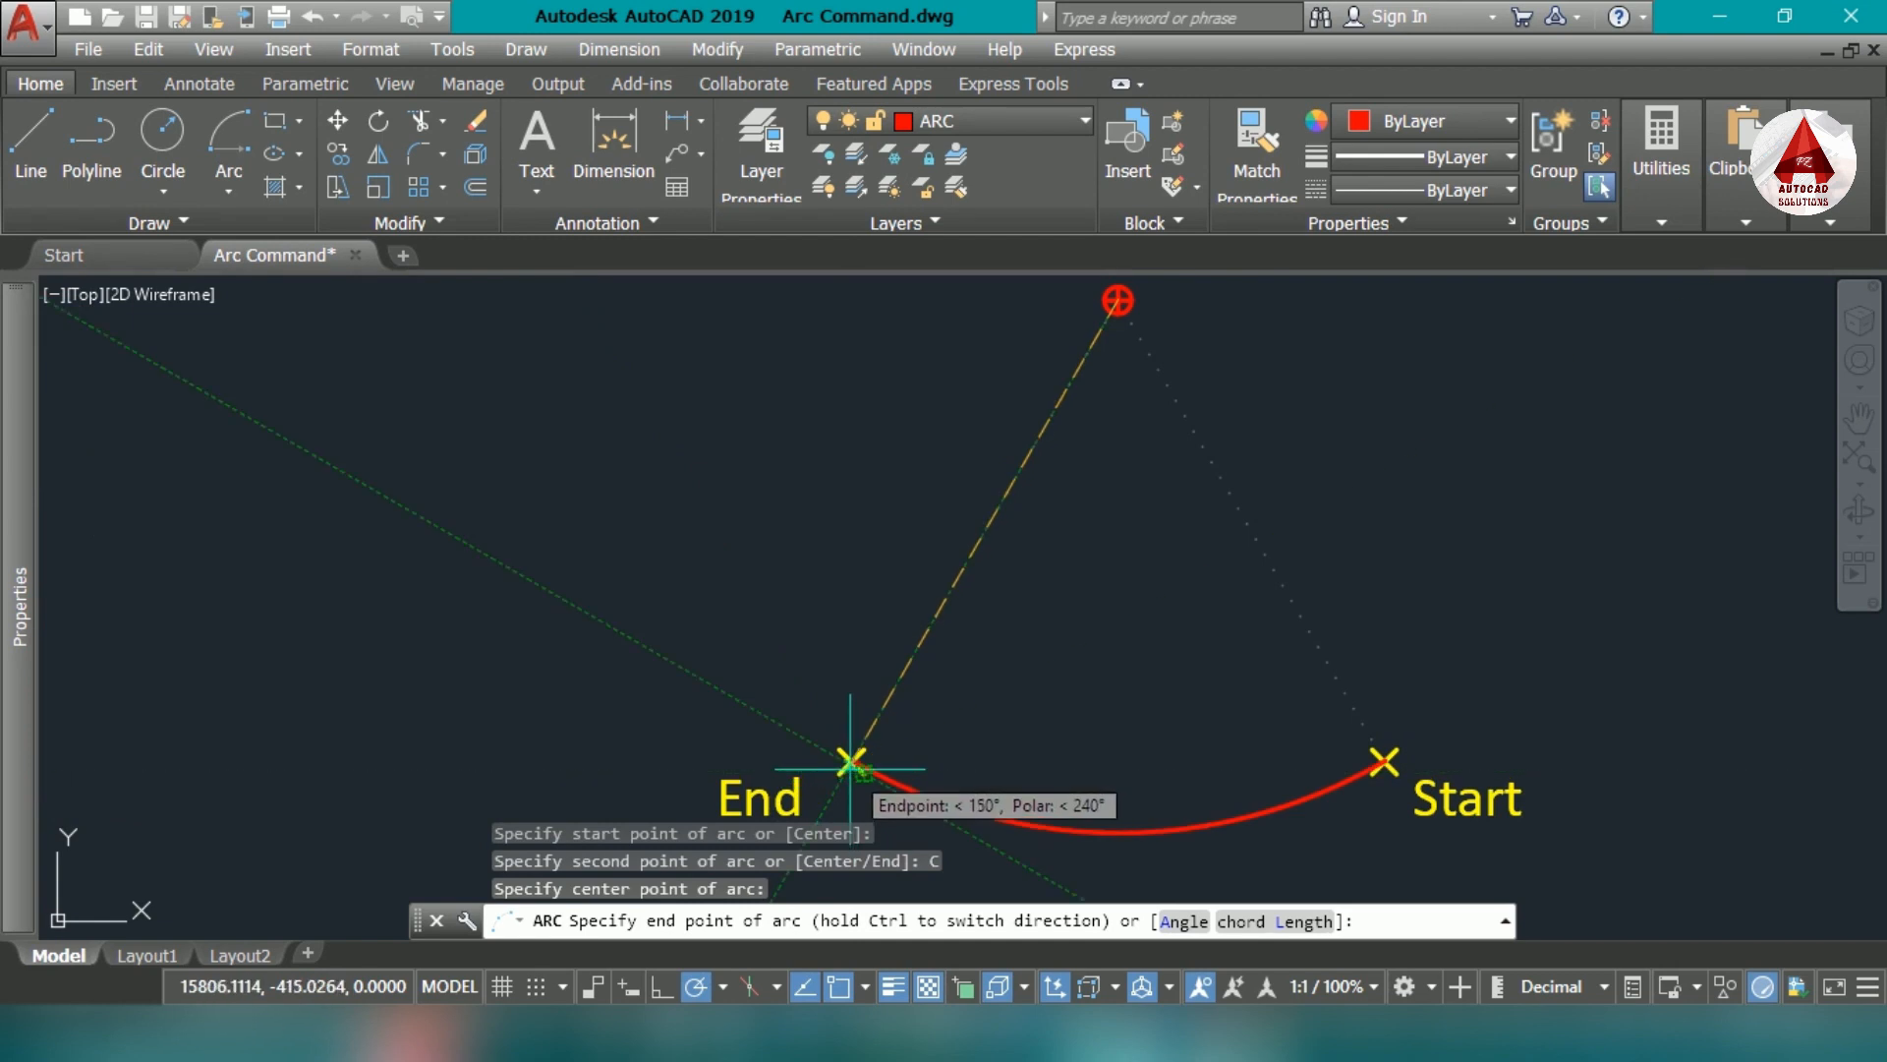
{"action": "left_click", "coordinate": [851, 762]}
{"action": "scroll", "coordinate": [1131, 669], "scroll_direction": "down", "scroll_amount": 2}
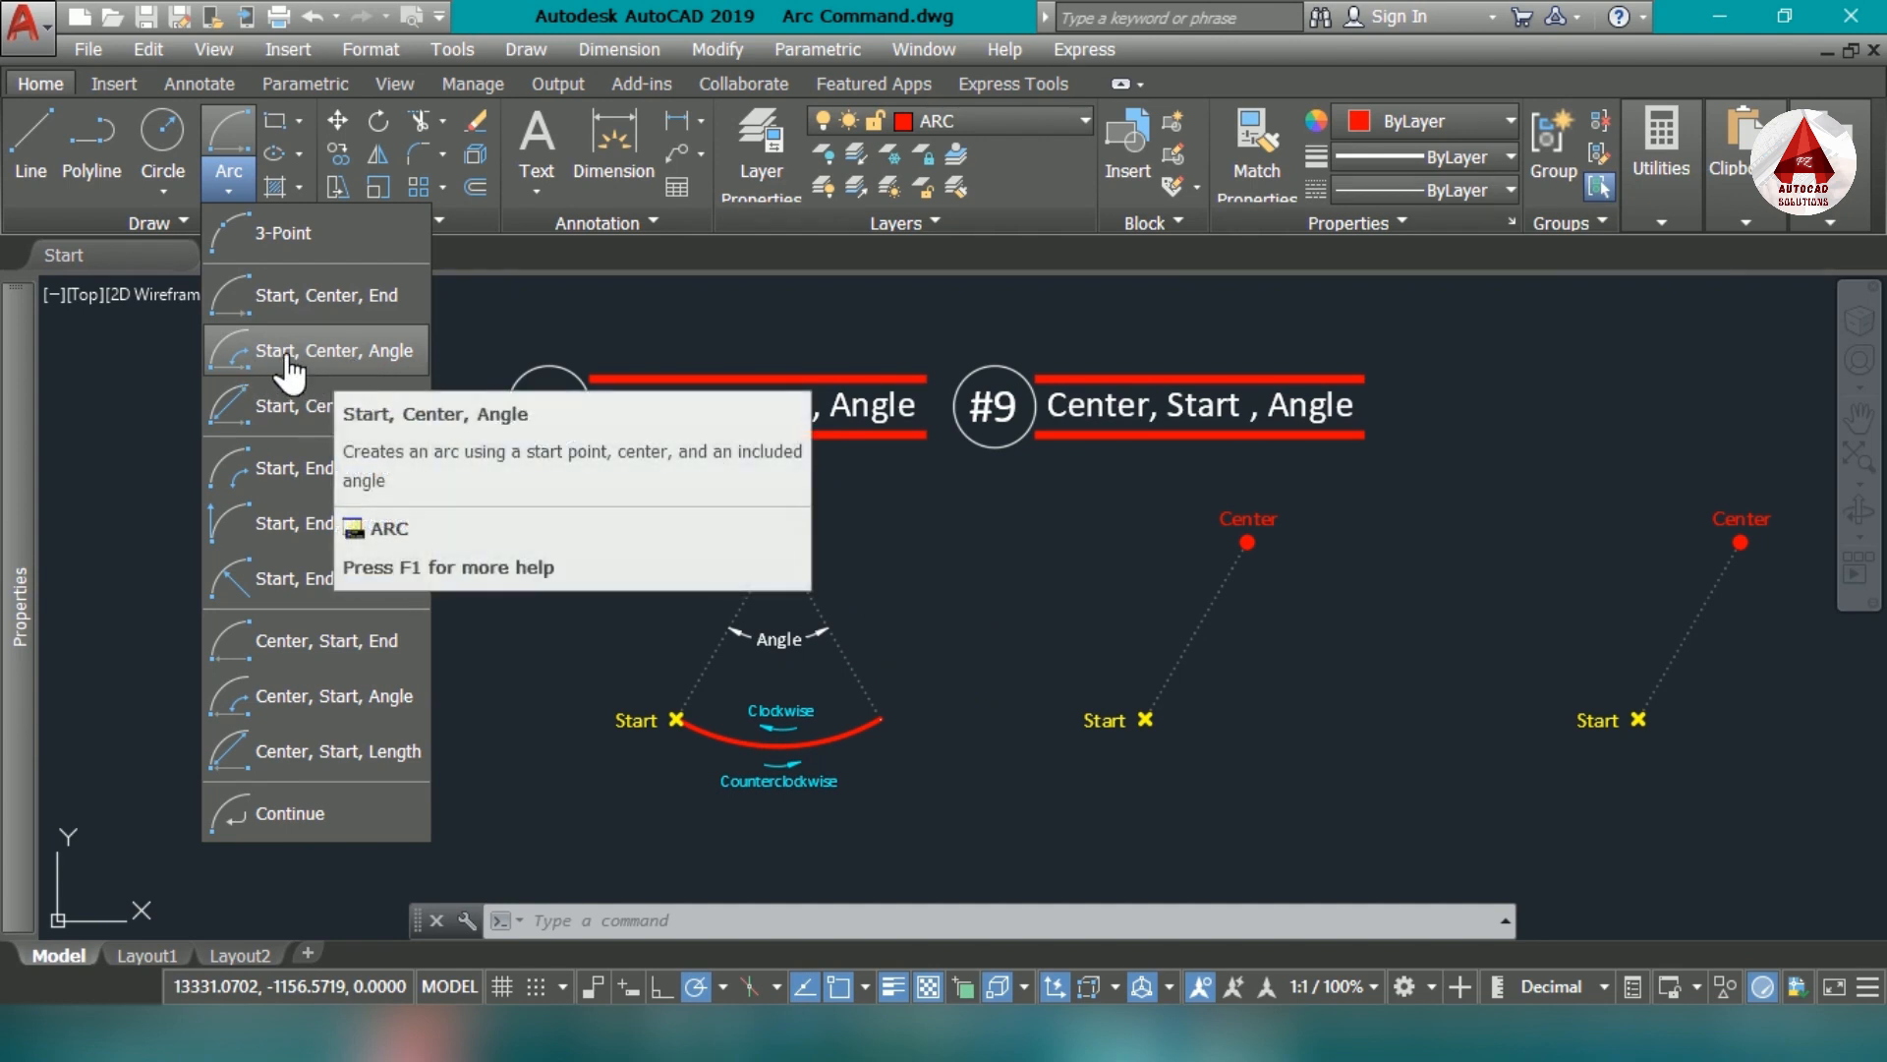
- Draw a Start, Center, Angle arc on the first empty marker set beside the #3 example, with an included angle of 30°
{"action": "left_click", "coordinate": [415, 351]}
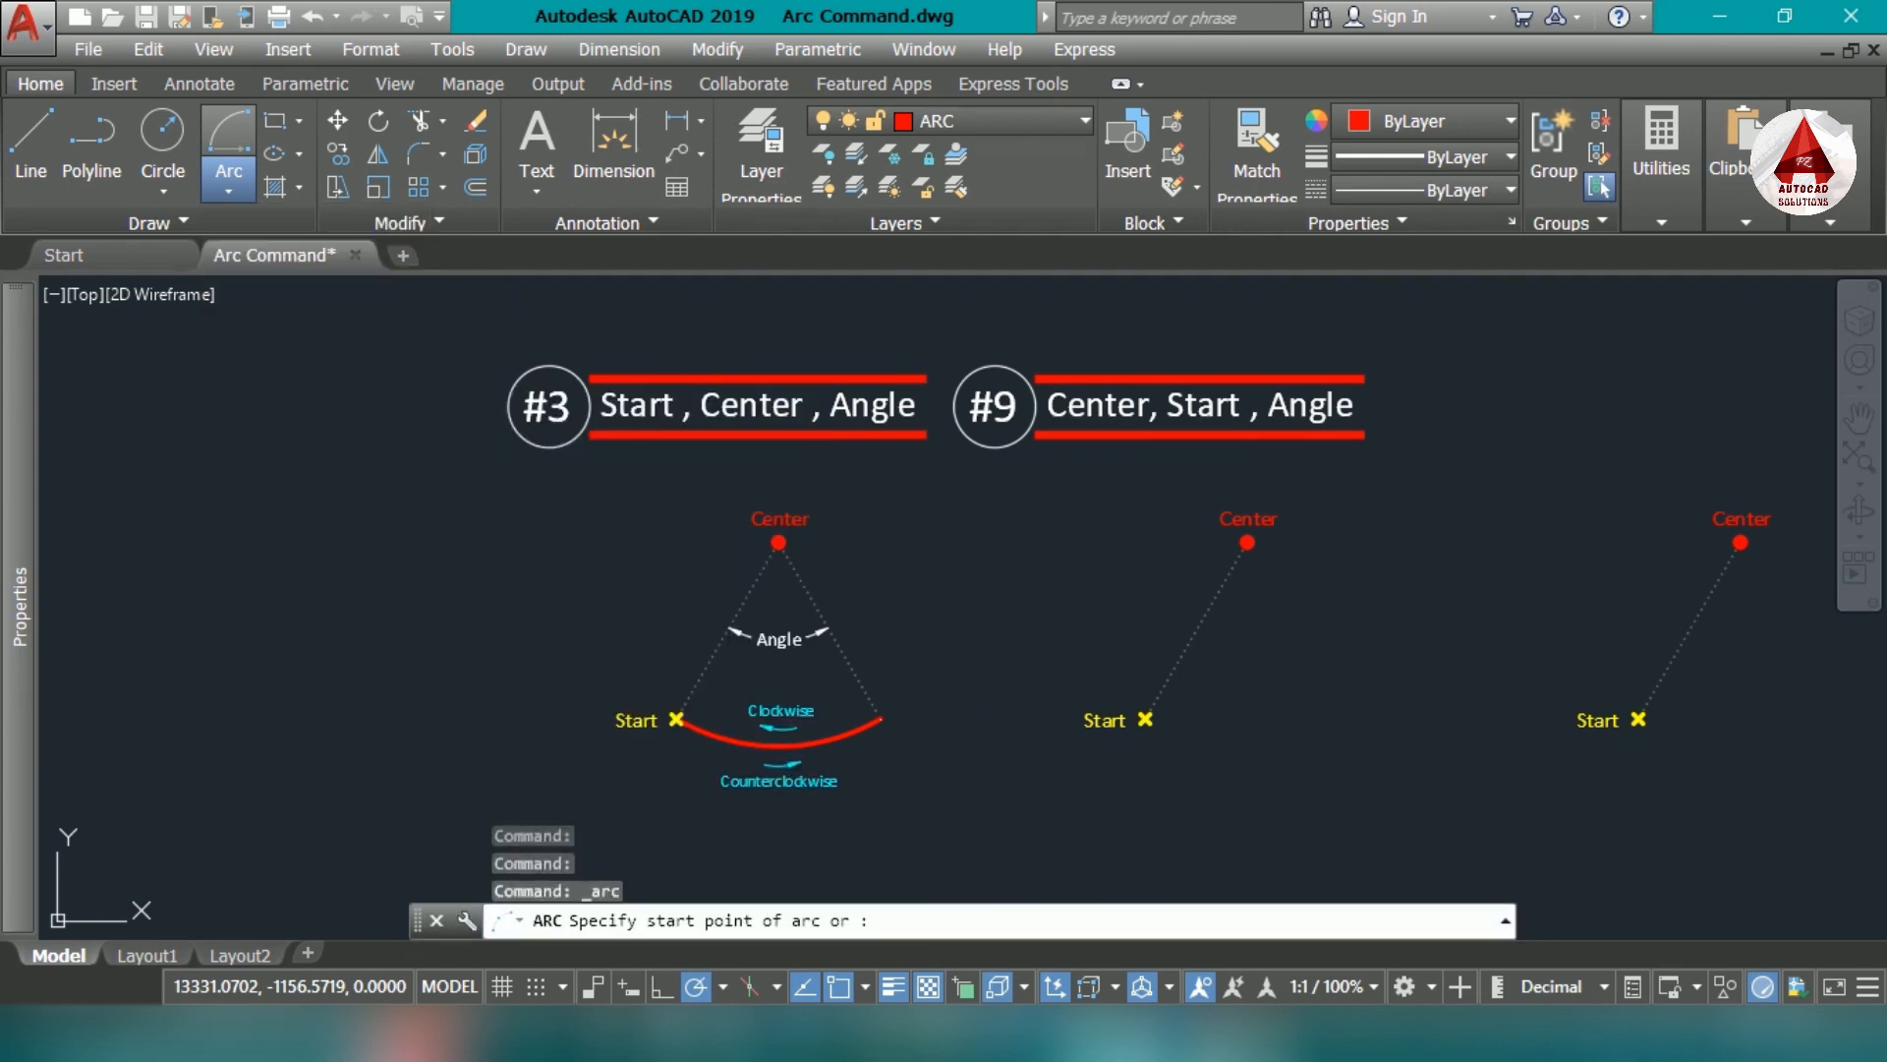
{"action": "scroll", "coordinate": [1297, 687], "scroll_direction": "up", "scroll_amount": 5}
{"action": "scroll", "coordinate": [1298, 687], "scroll_direction": "down", "scroll_amount": 4}
{"action": "middle_click_drag", "start_coordinate": [1200, 632], "coordinate": [969, 864]}
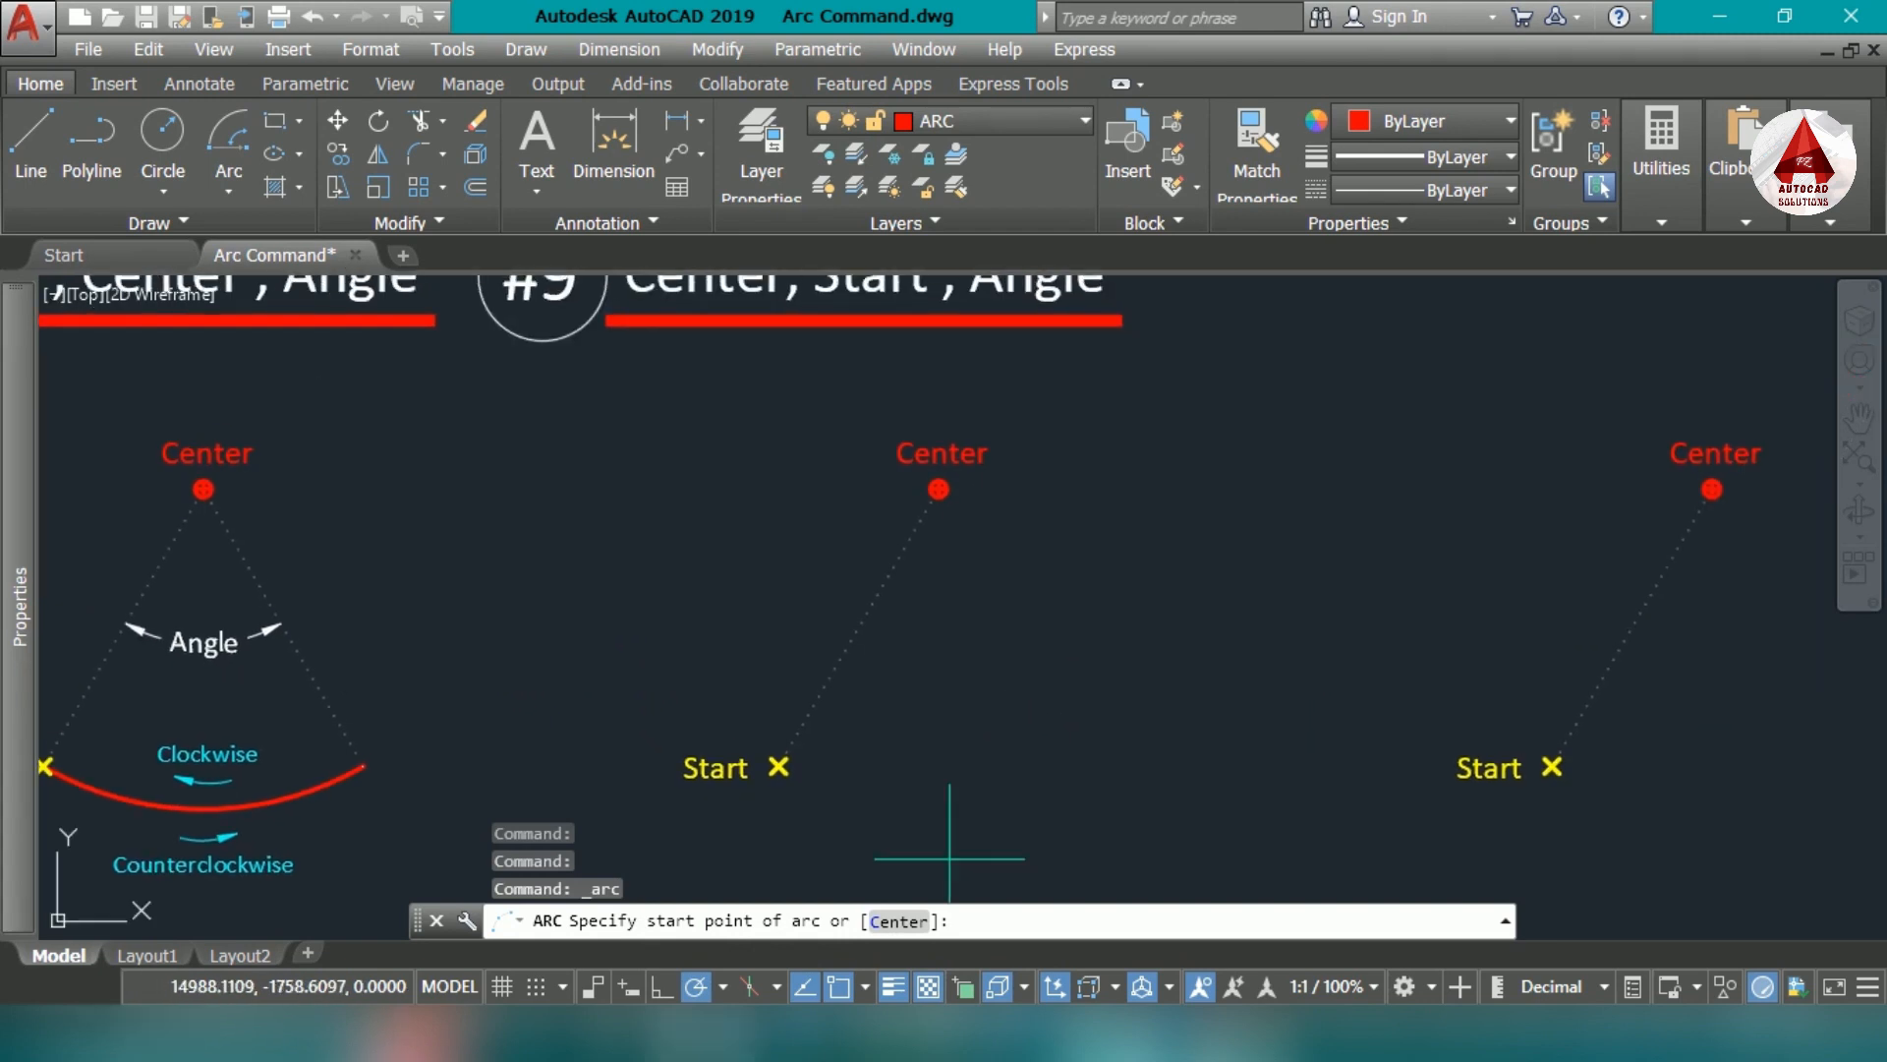
{"action": "scroll", "coordinate": [779, 765], "scroll_direction": "up", "scroll_amount": 4}
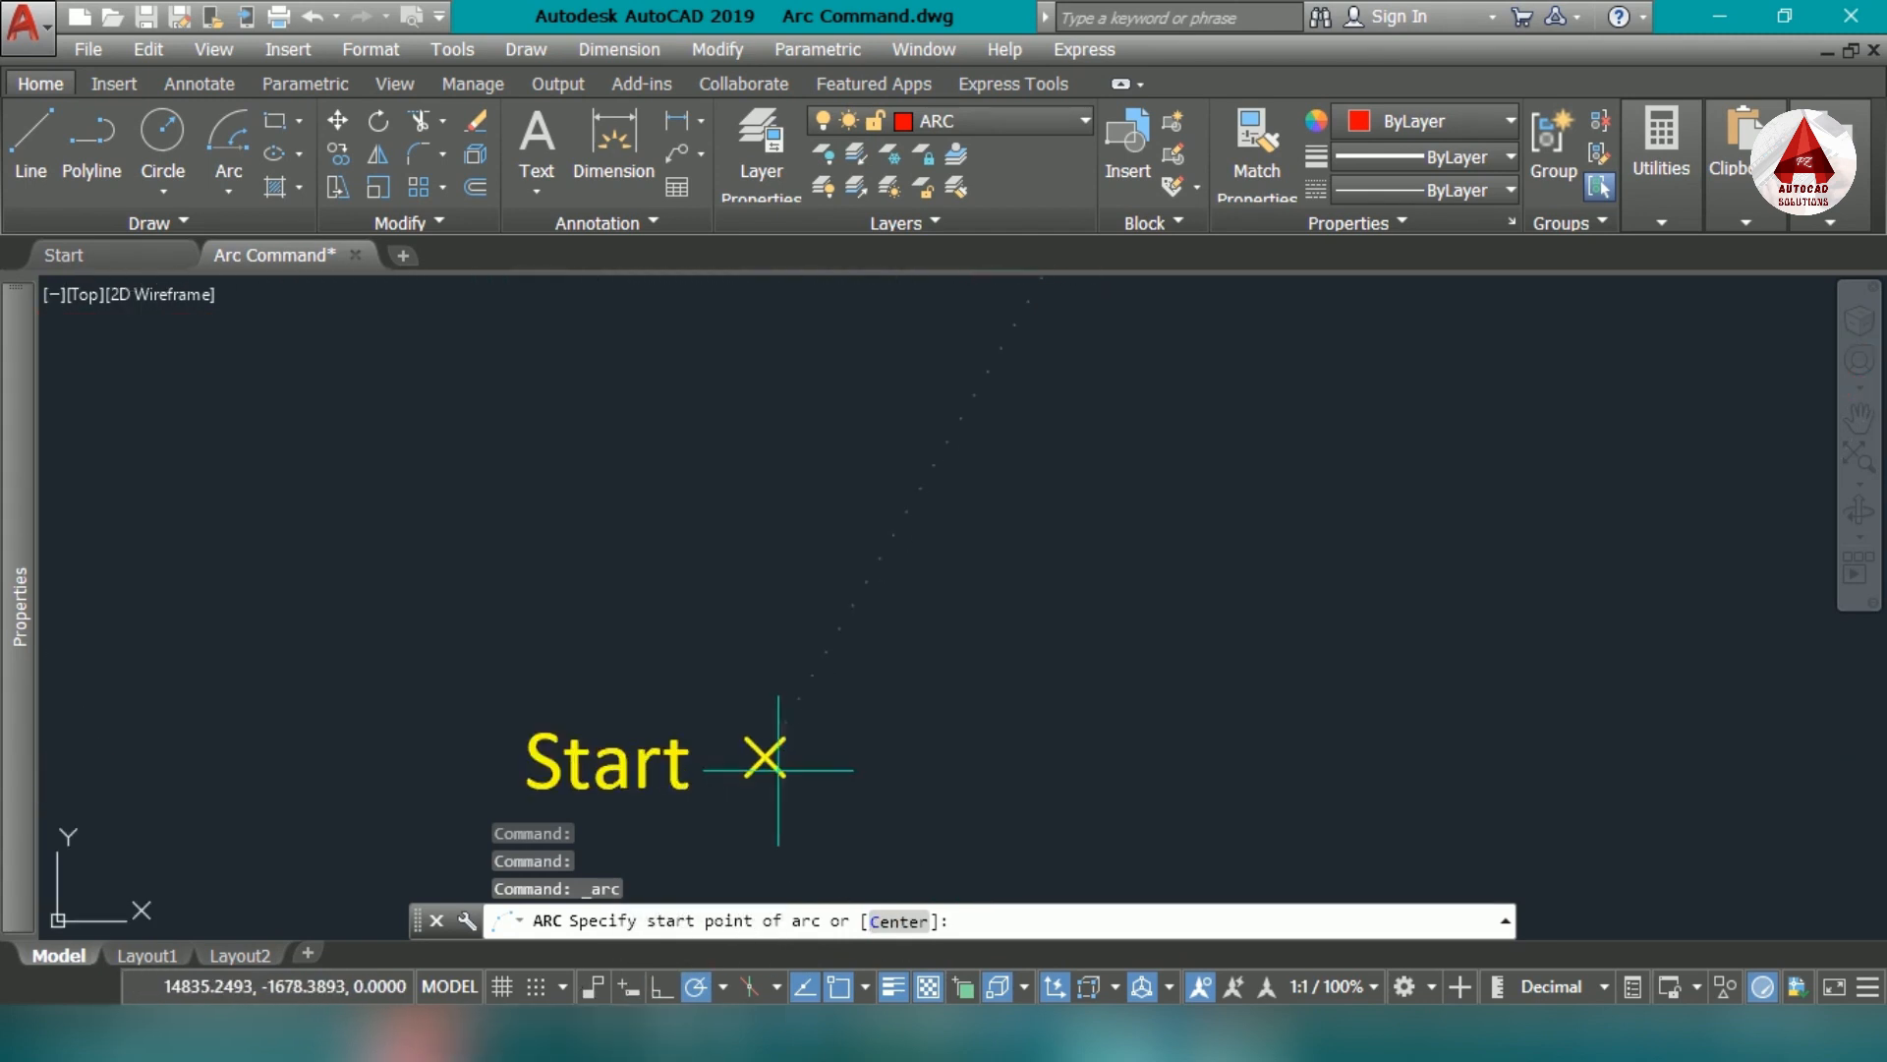
{"action": "left_click", "coordinate": [766, 758]}
{"action": "scroll", "coordinate": [983, 752], "scroll_direction": "down", "scroll_amount": 2}
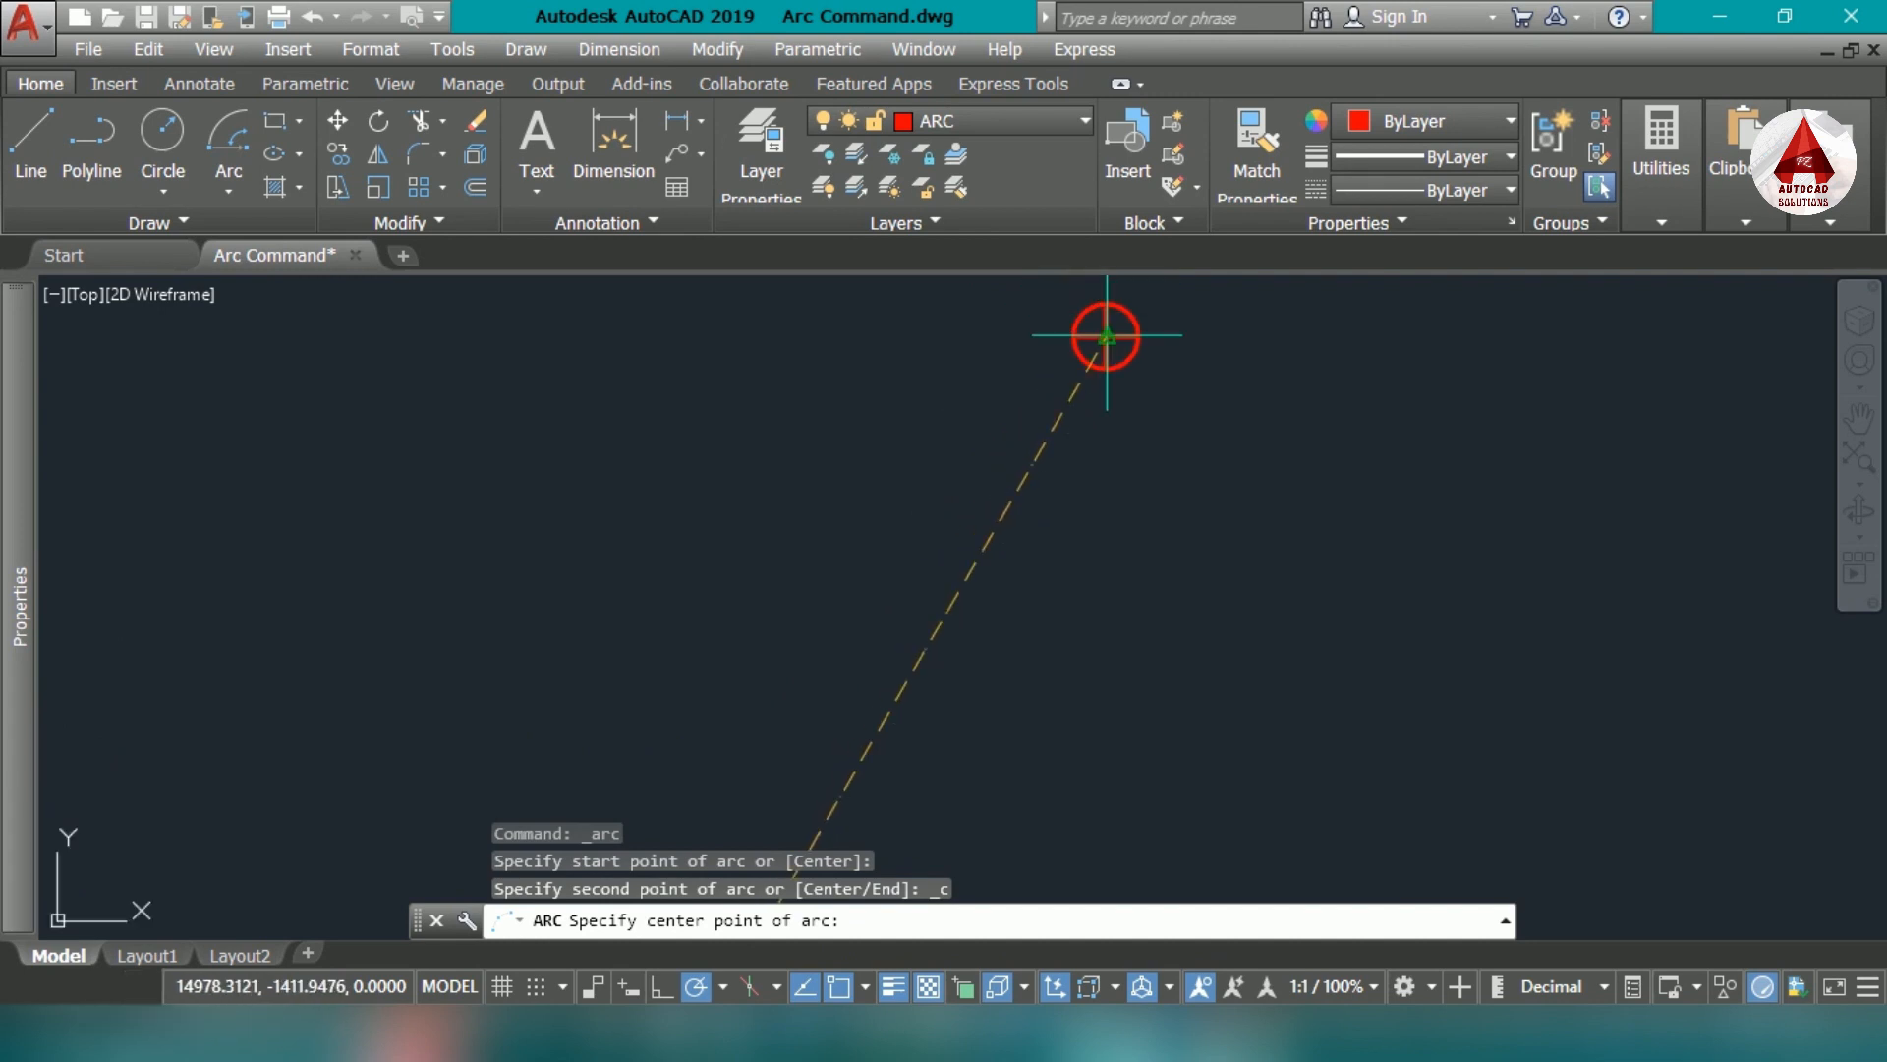
{"action": "left_click", "coordinate": [1099, 310]}
{"action": "scroll", "coordinate": [1022, 671], "scroll_direction": "down", "scroll_amount": 2}
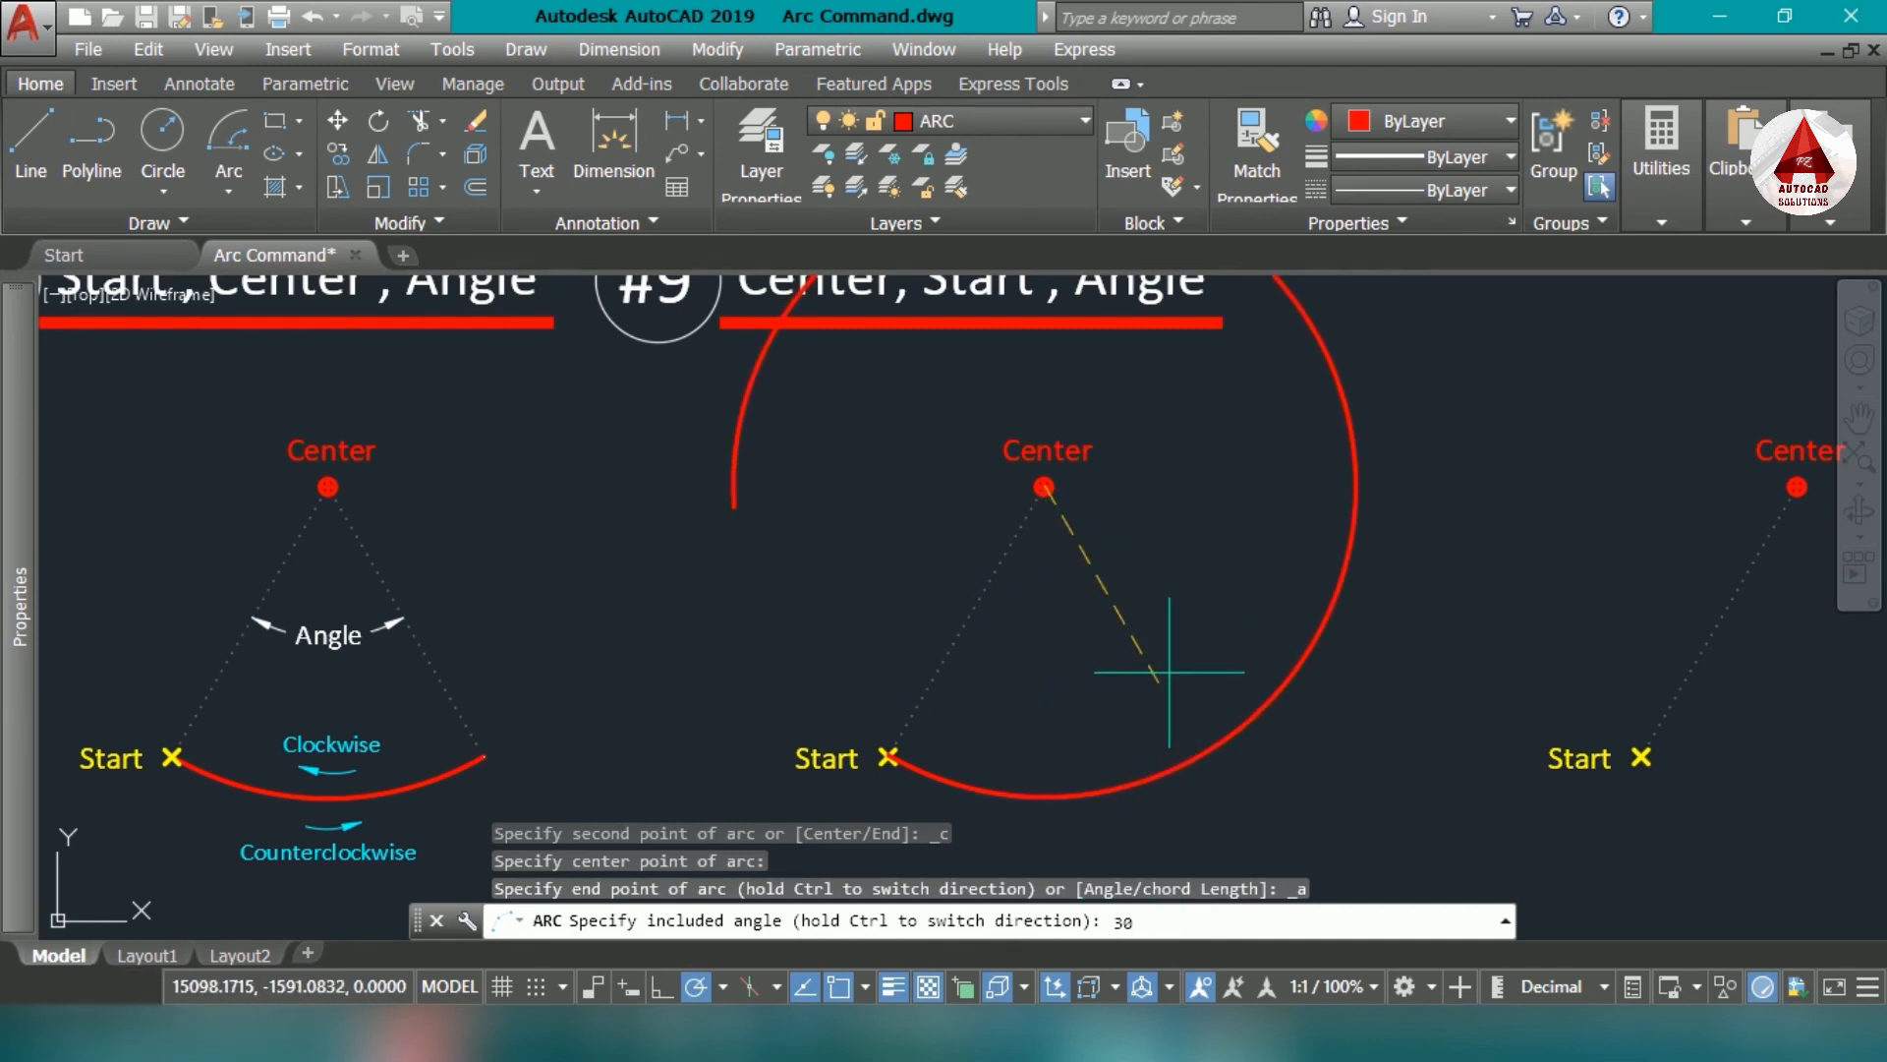
{"action": "key", "text": "Return"}
- Add an angular dimension to the new 30° arc, placing it between the arc and its center point
{"action": "middle_click_drag", "start_coordinate": [980, 750], "coordinate": [1013, 708]}
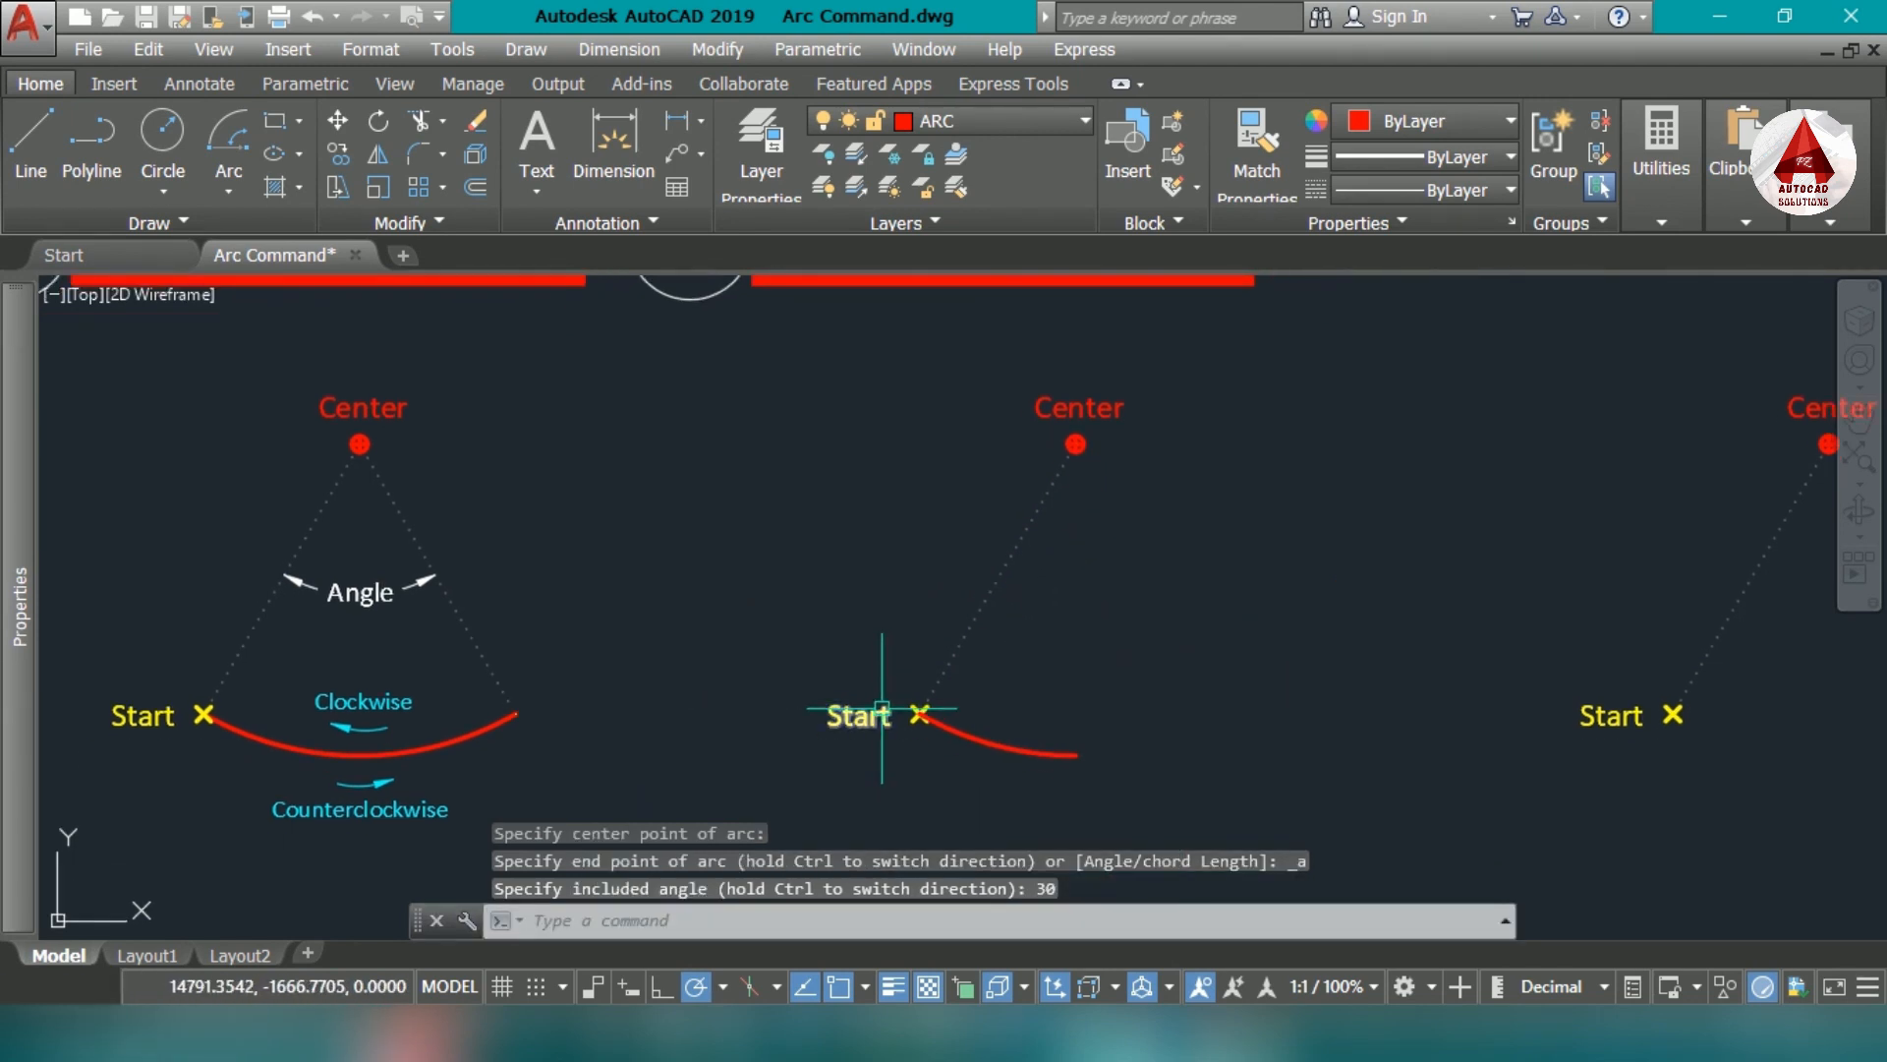
{"action": "type", "text": "dan"}
{"action": "key", "text": "Return"}
{"action": "left_click", "coordinate": [978, 737]}
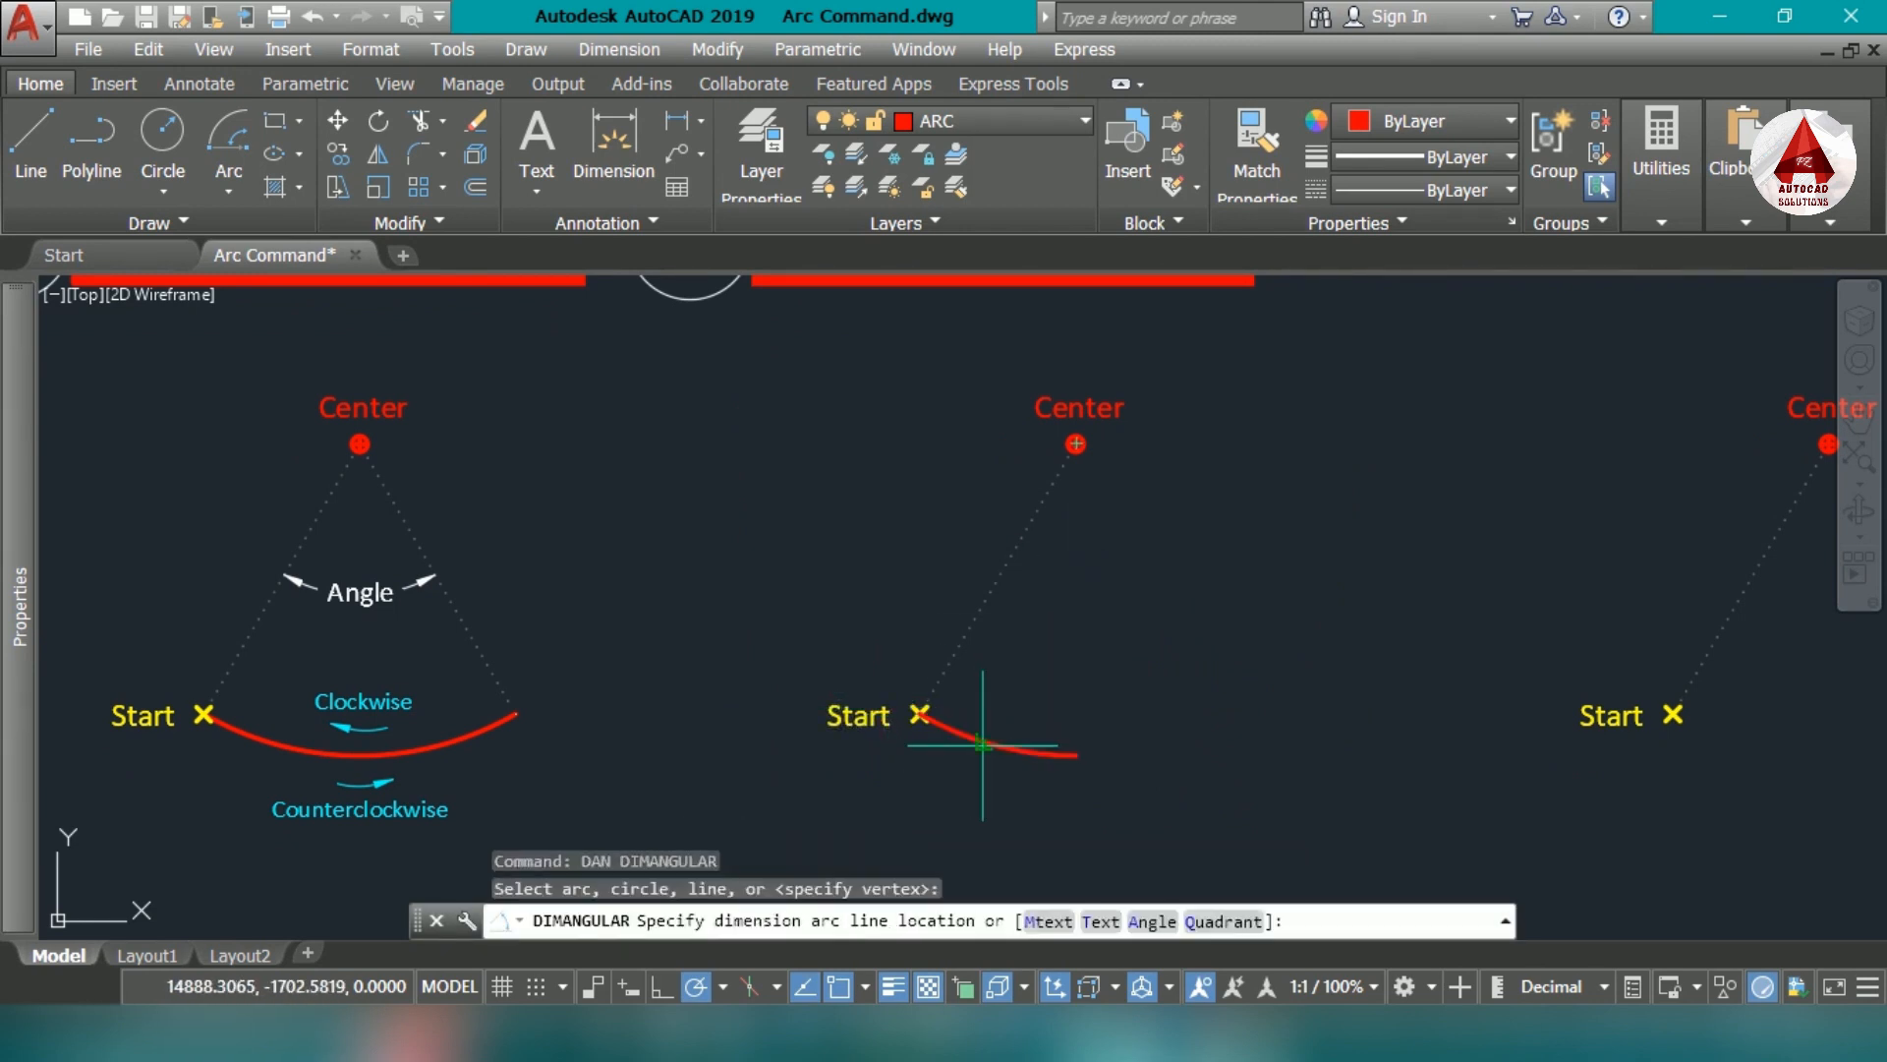
{"action": "left_click", "coordinate": [1069, 557]}
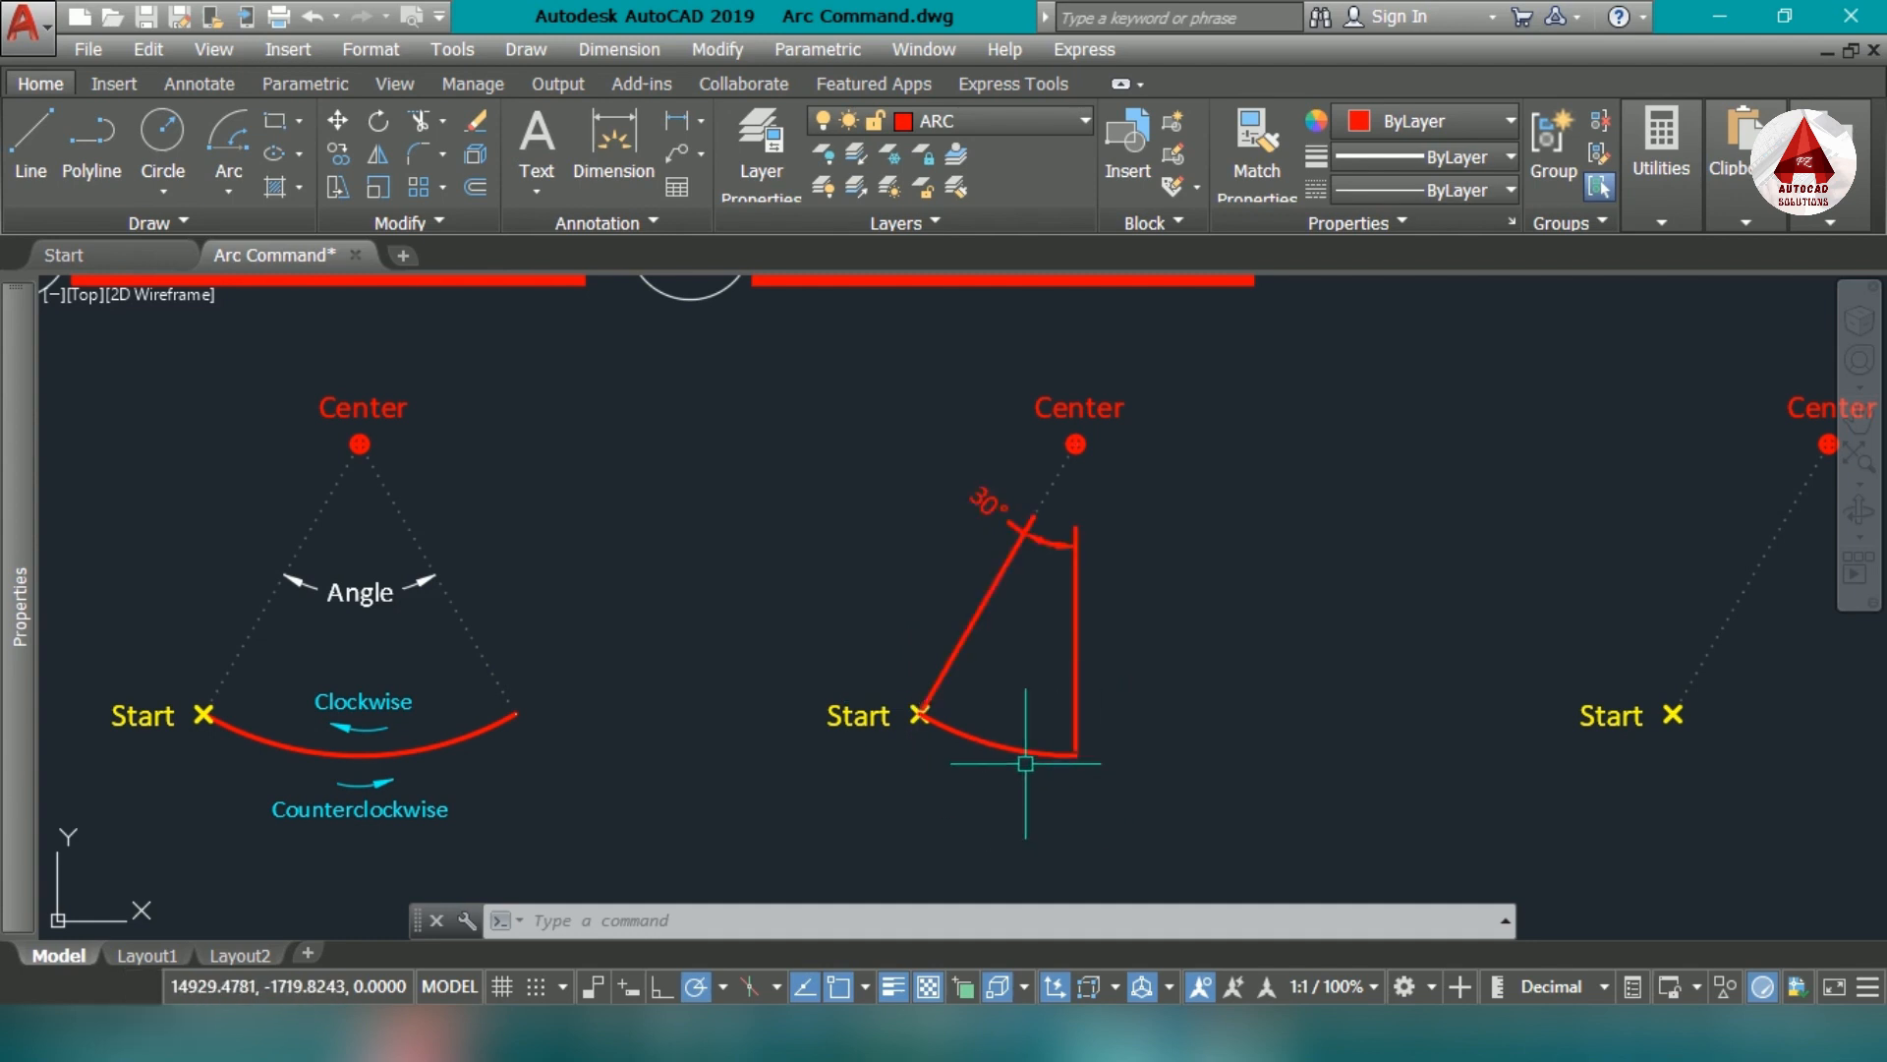
- Draw an arc on the next empty marker set from its marked start and center points, with an included angle of -30°
{"action": "middle_click_drag", "start_coordinate": [1125, 719], "coordinate": [1002, 754]}
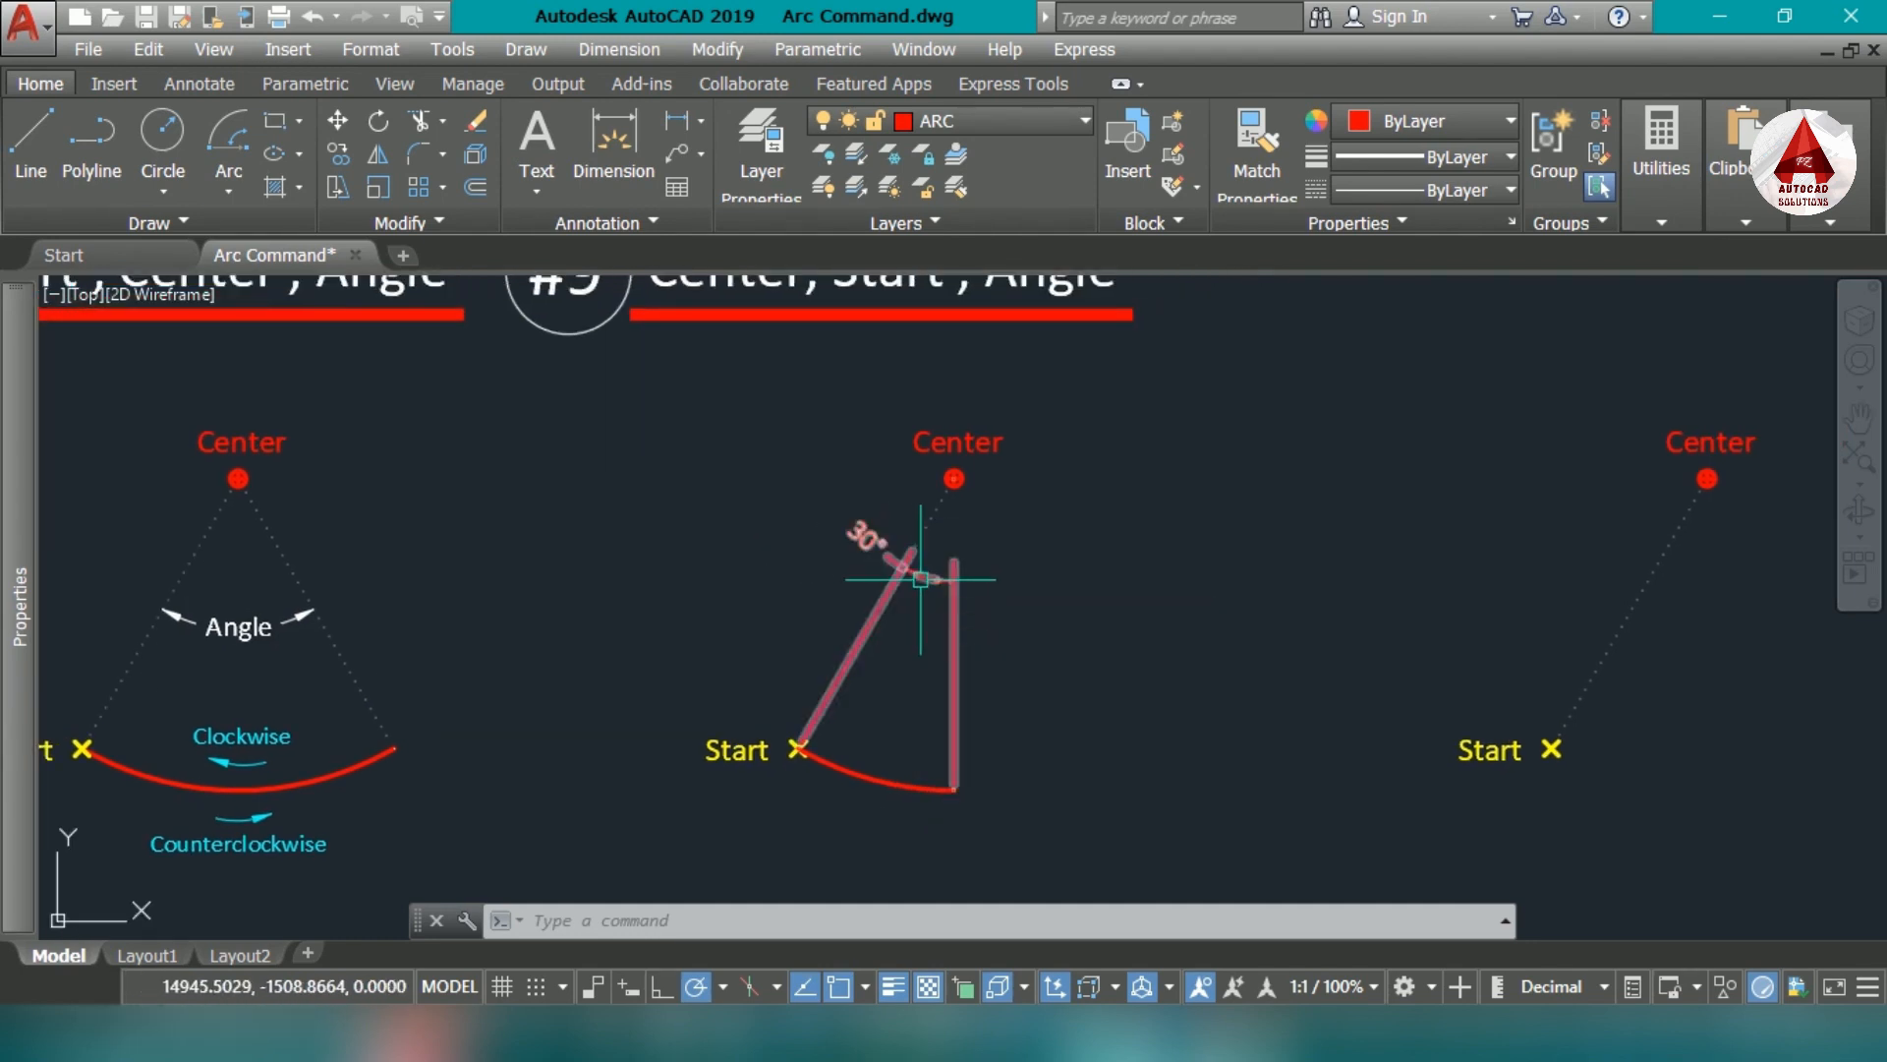
{"action": "middle_click_drag", "start_coordinate": [1138, 754], "coordinate": [957, 756]}
{"action": "mouse_move", "coordinate": [1506, 707]}
{"action": "middle_mouse_down"}
{"action": "mouse_move", "coordinate": [1262, 718]}
{"action": "mouse_move", "coordinate": [1192, 693]}
{"action": "middle_mouse_up"}
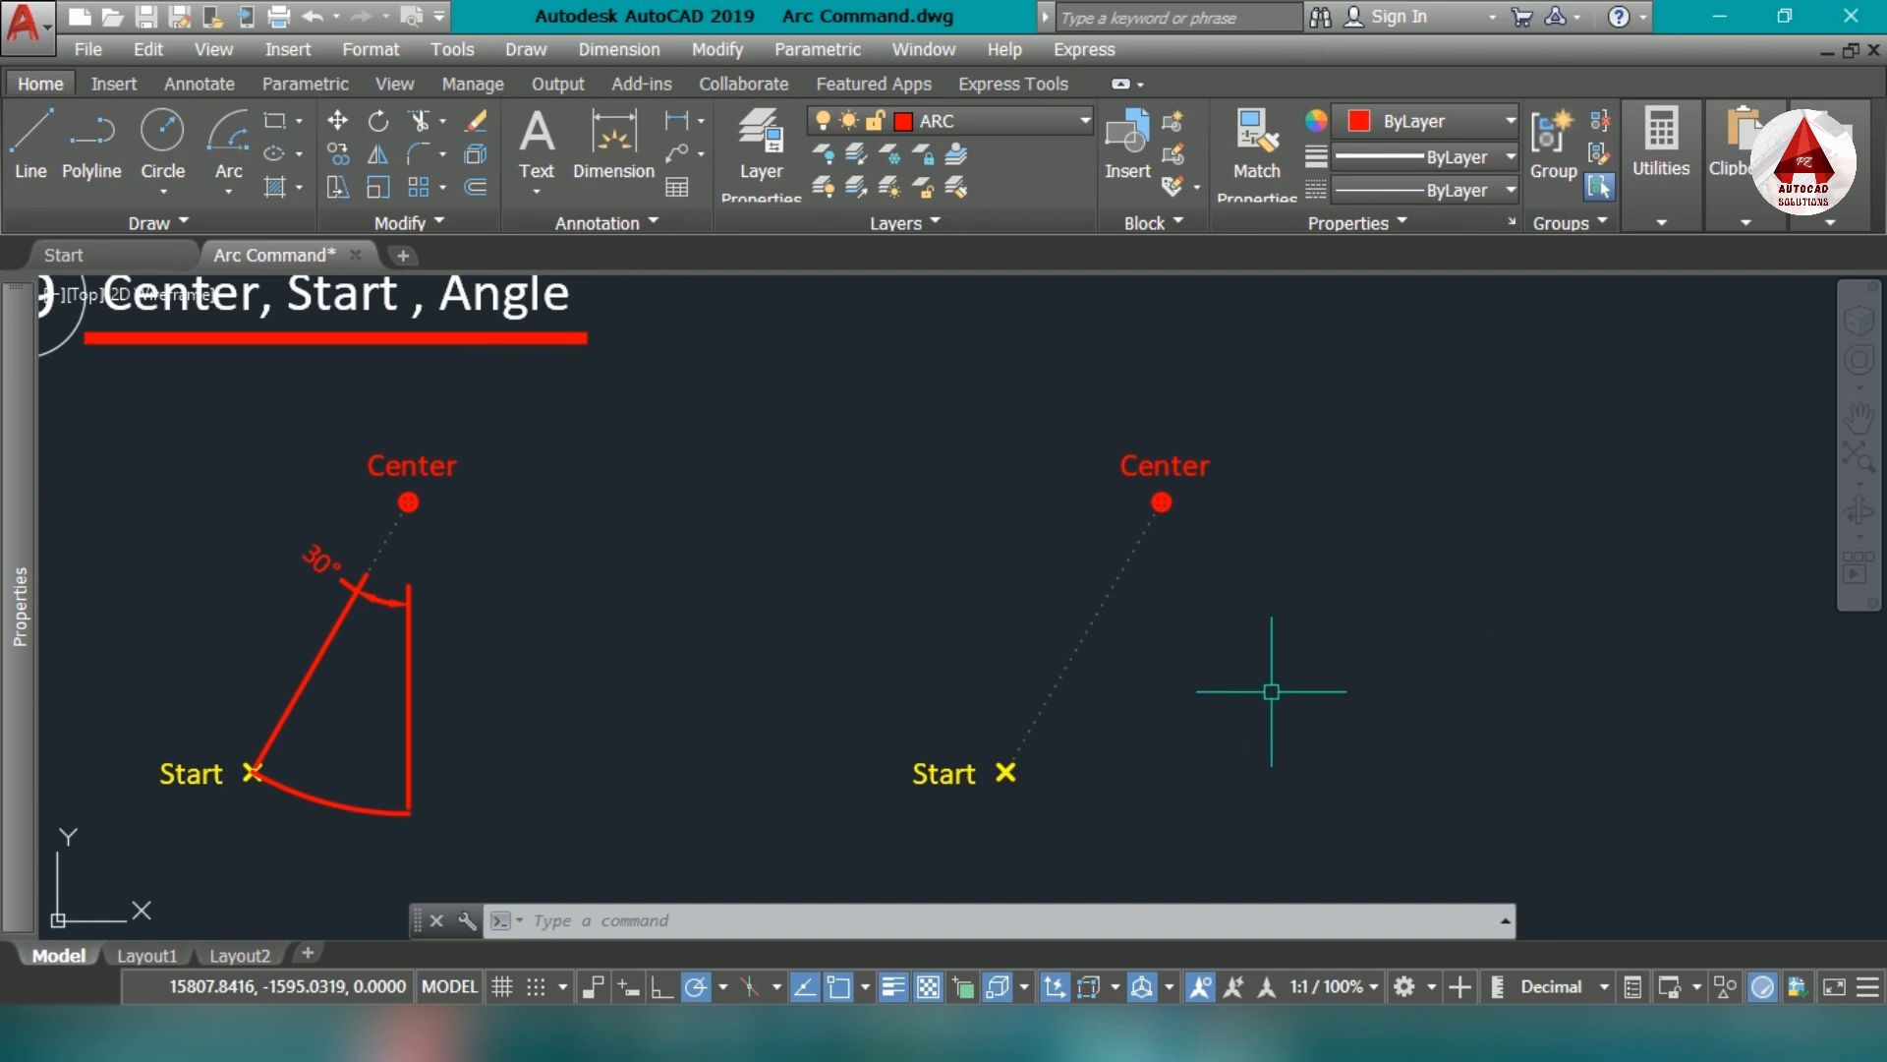
{"action": "type", "text": "a"}
{"action": "key", "text": "Return"}
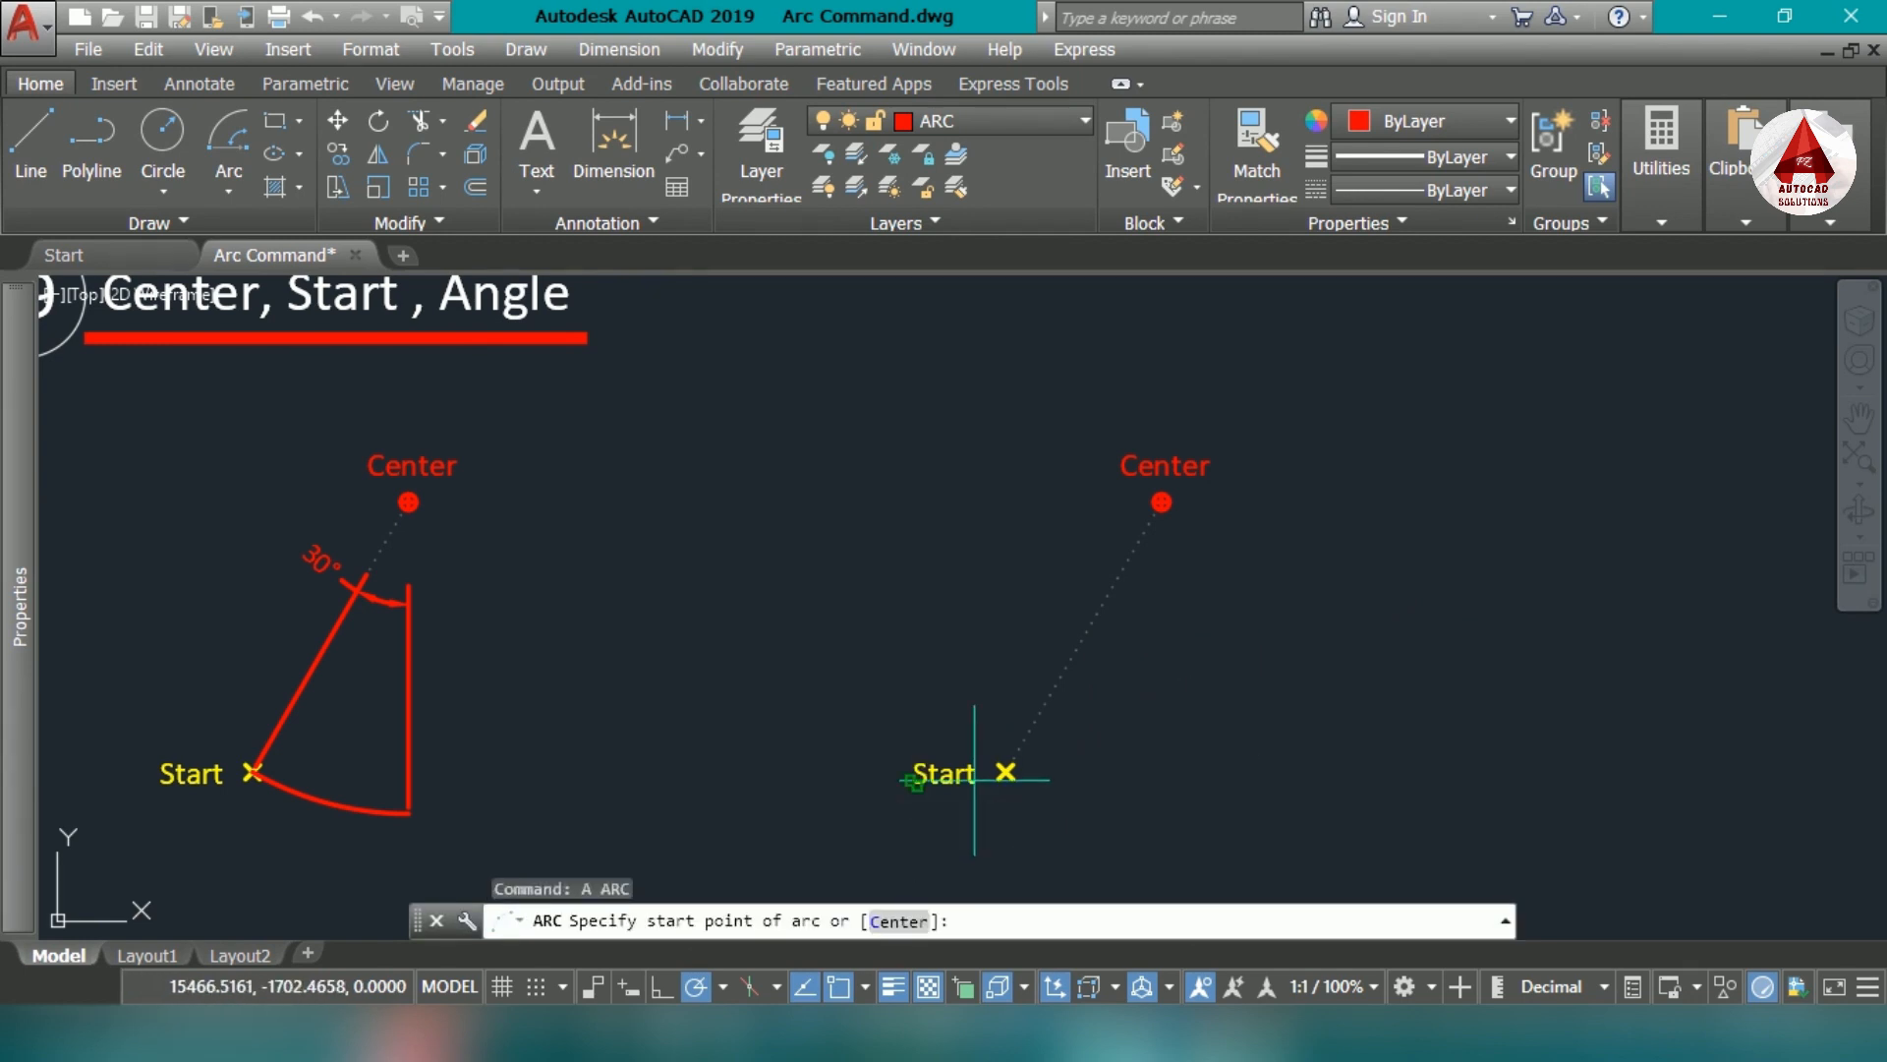
{"action": "scroll", "coordinate": [1005, 771], "scroll_direction": "up", "scroll_amount": 2}
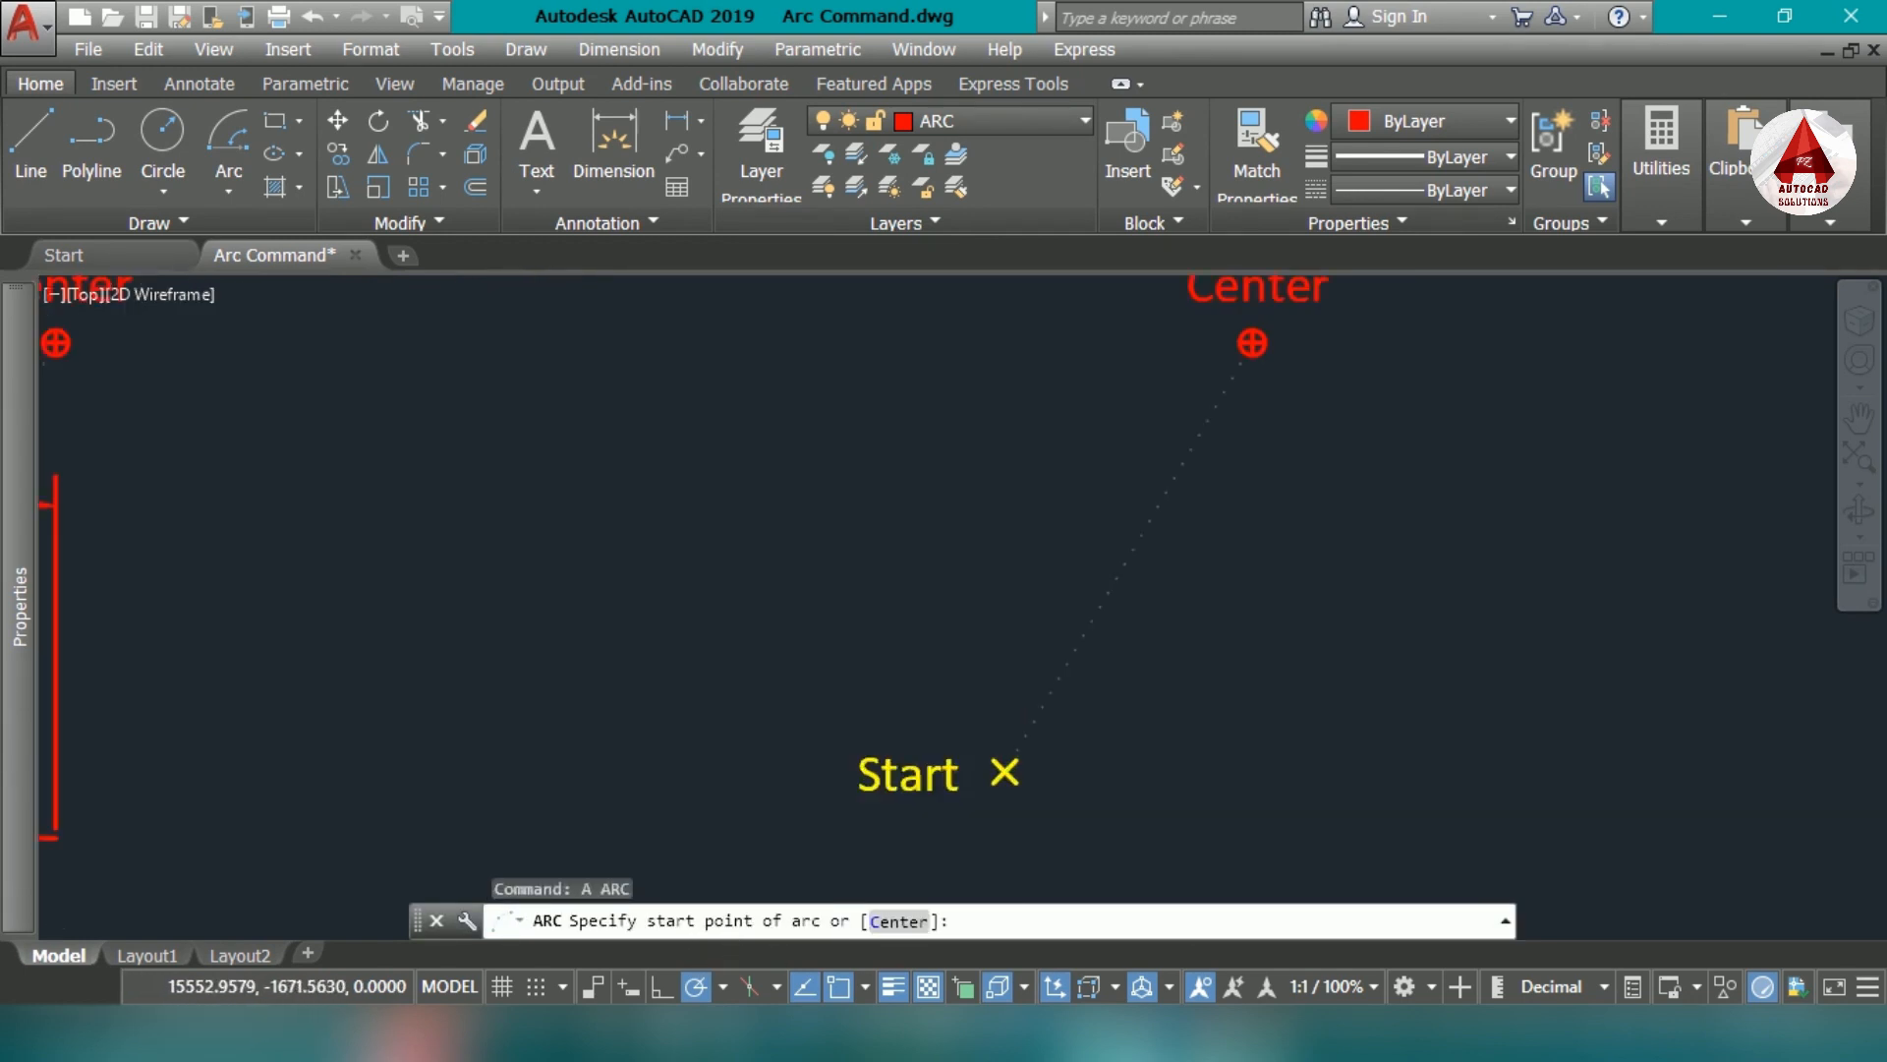
{"action": "left_click", "coordinate": [1005, 771]}
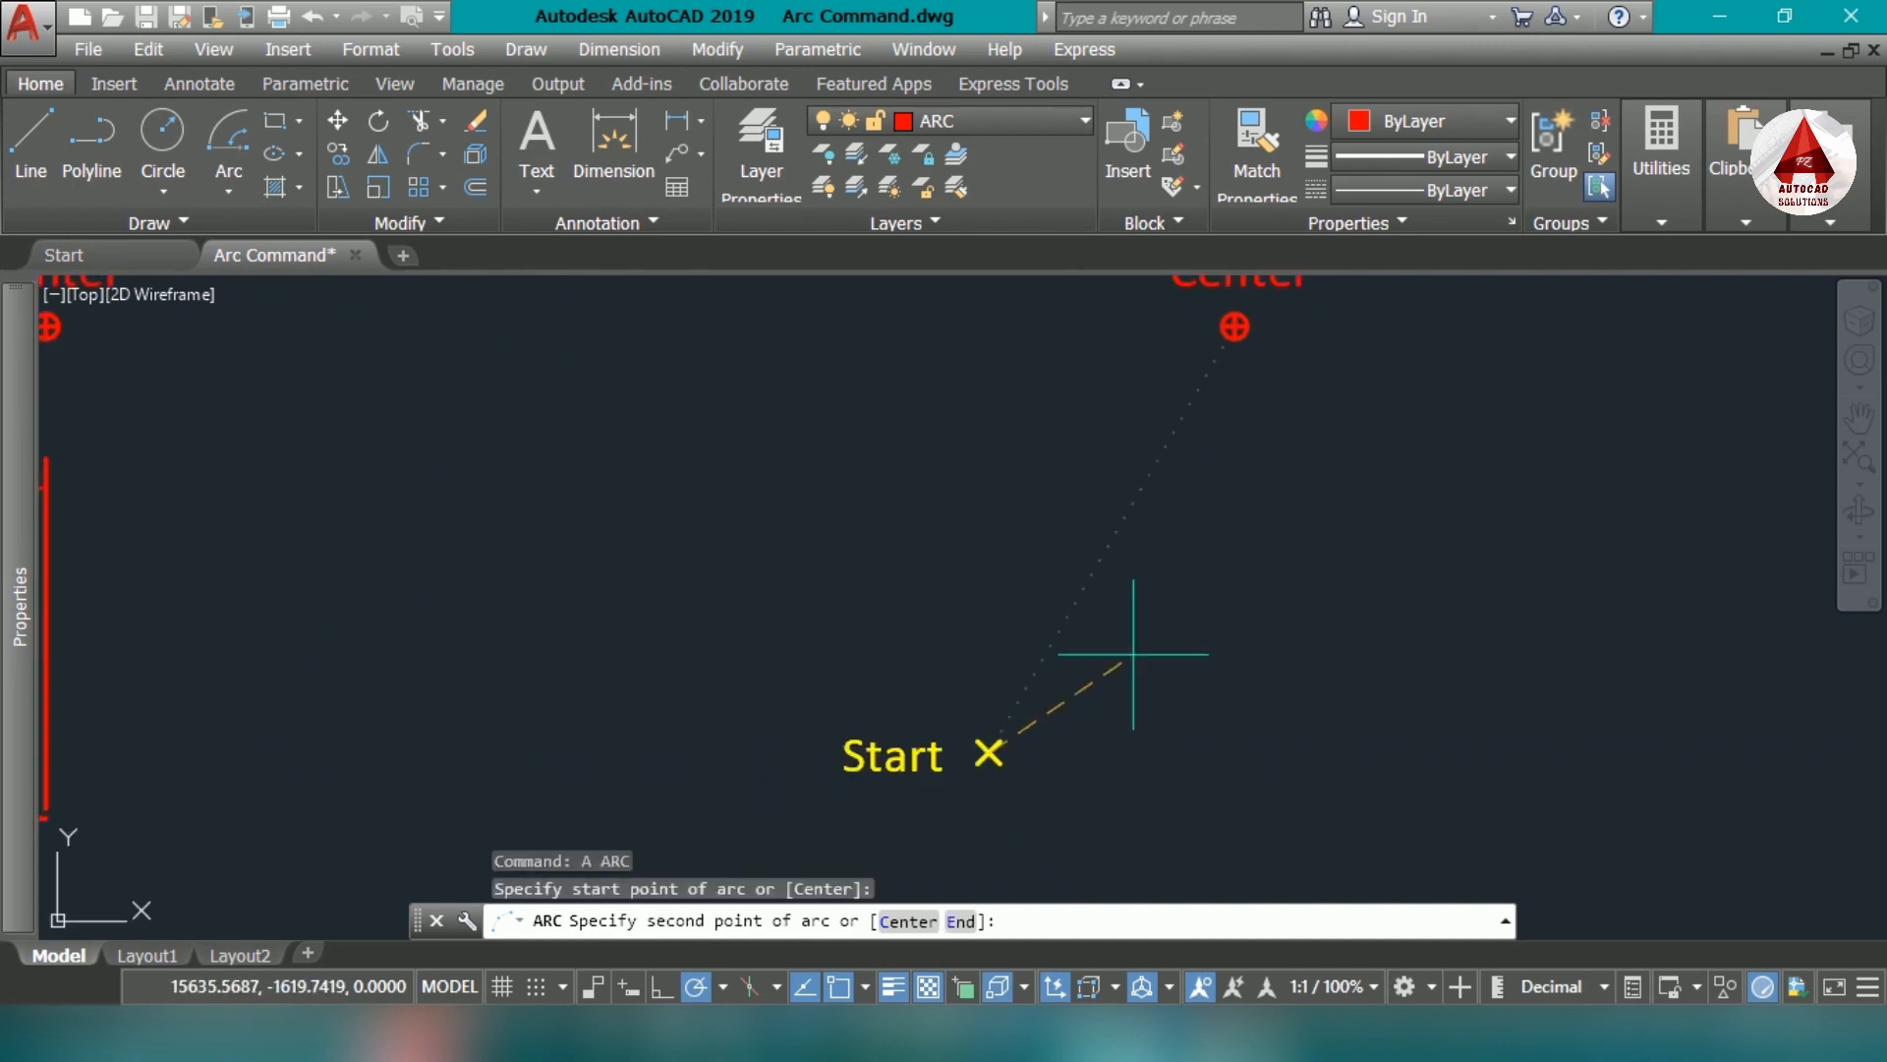
{"action": "mouse_move", "coordinate": [1133, 654]}
{"action": "middle_mouse_down"}
{"action": "mouse_move", "coordinate": [977, 813]}
{"action": "mouse_move", "coordinate": [999, 712]}
{"action": "middle_mouse_up"}
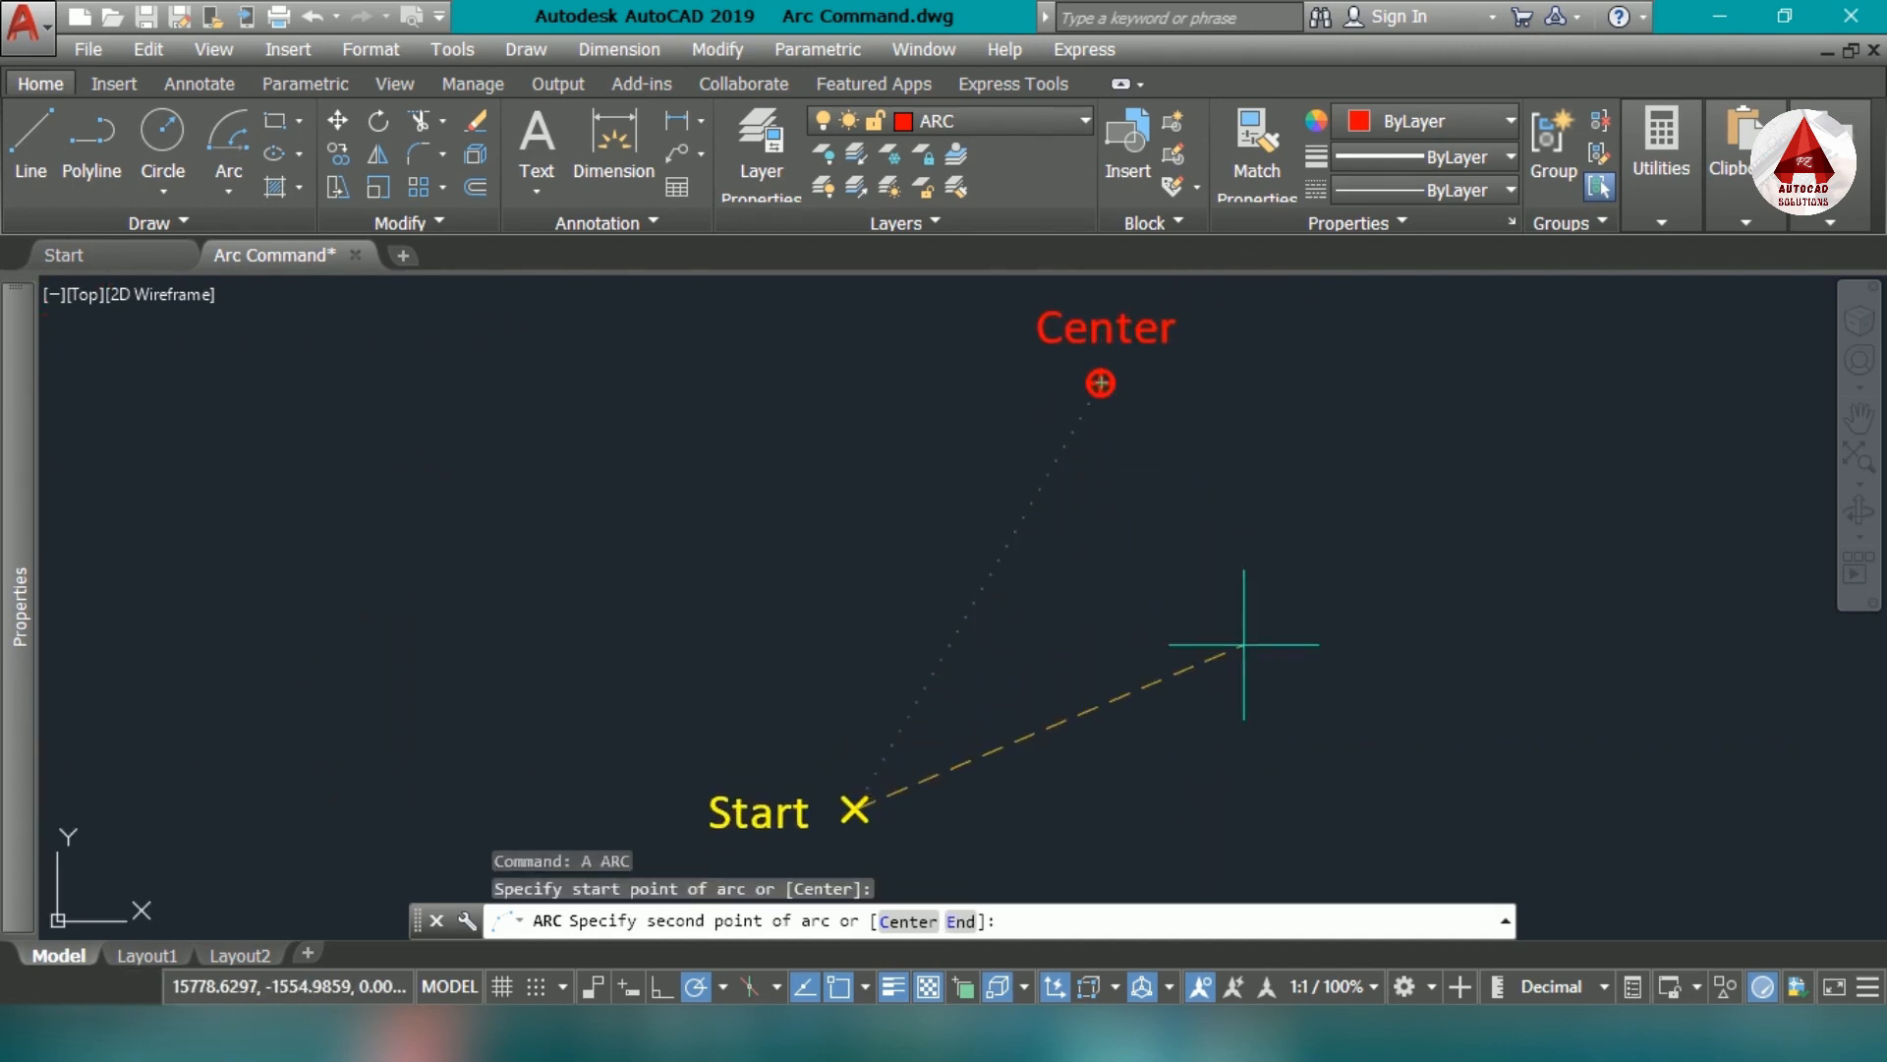
{"action": "left_click", "coordinate": [910, 924]}
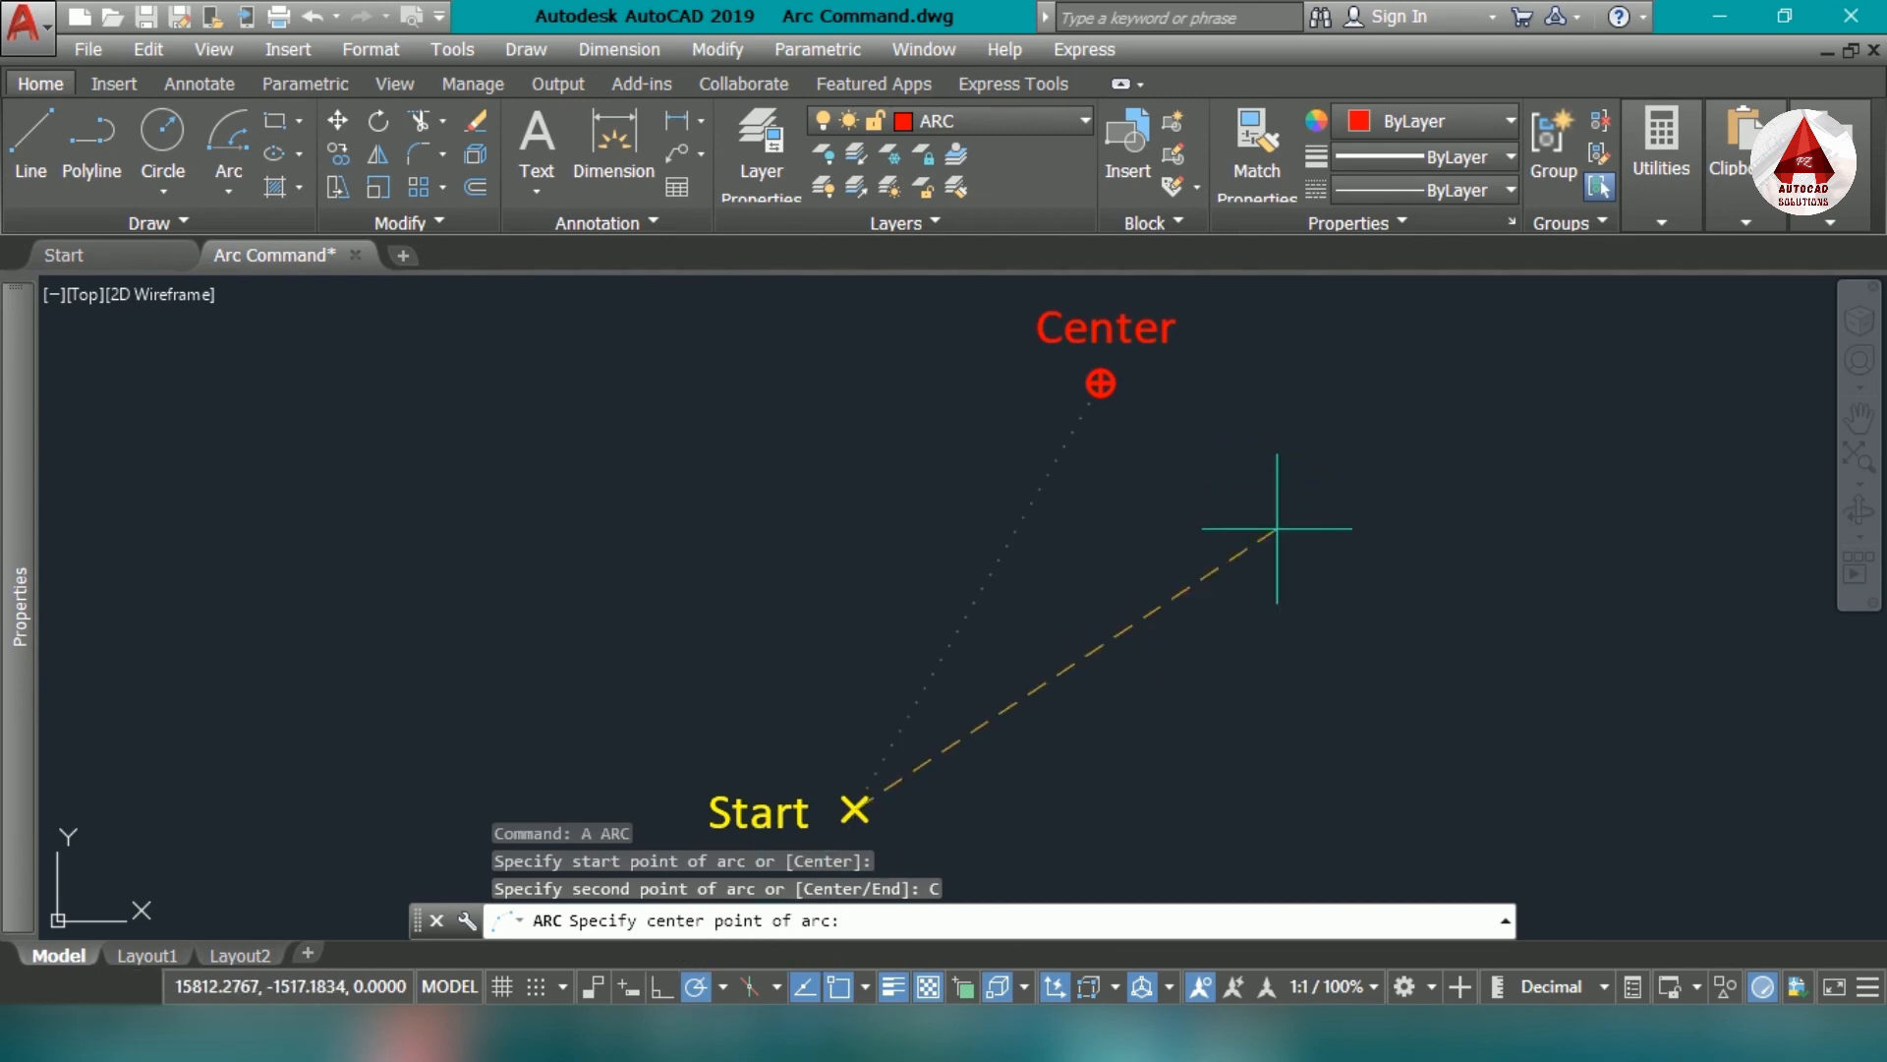
{"action": "scroll", "coordinate": [1140, 362], "scroll_direction": "up", "scroll_amount": 2}
{"action": "left_click", "coordinate": [1039, 412]}
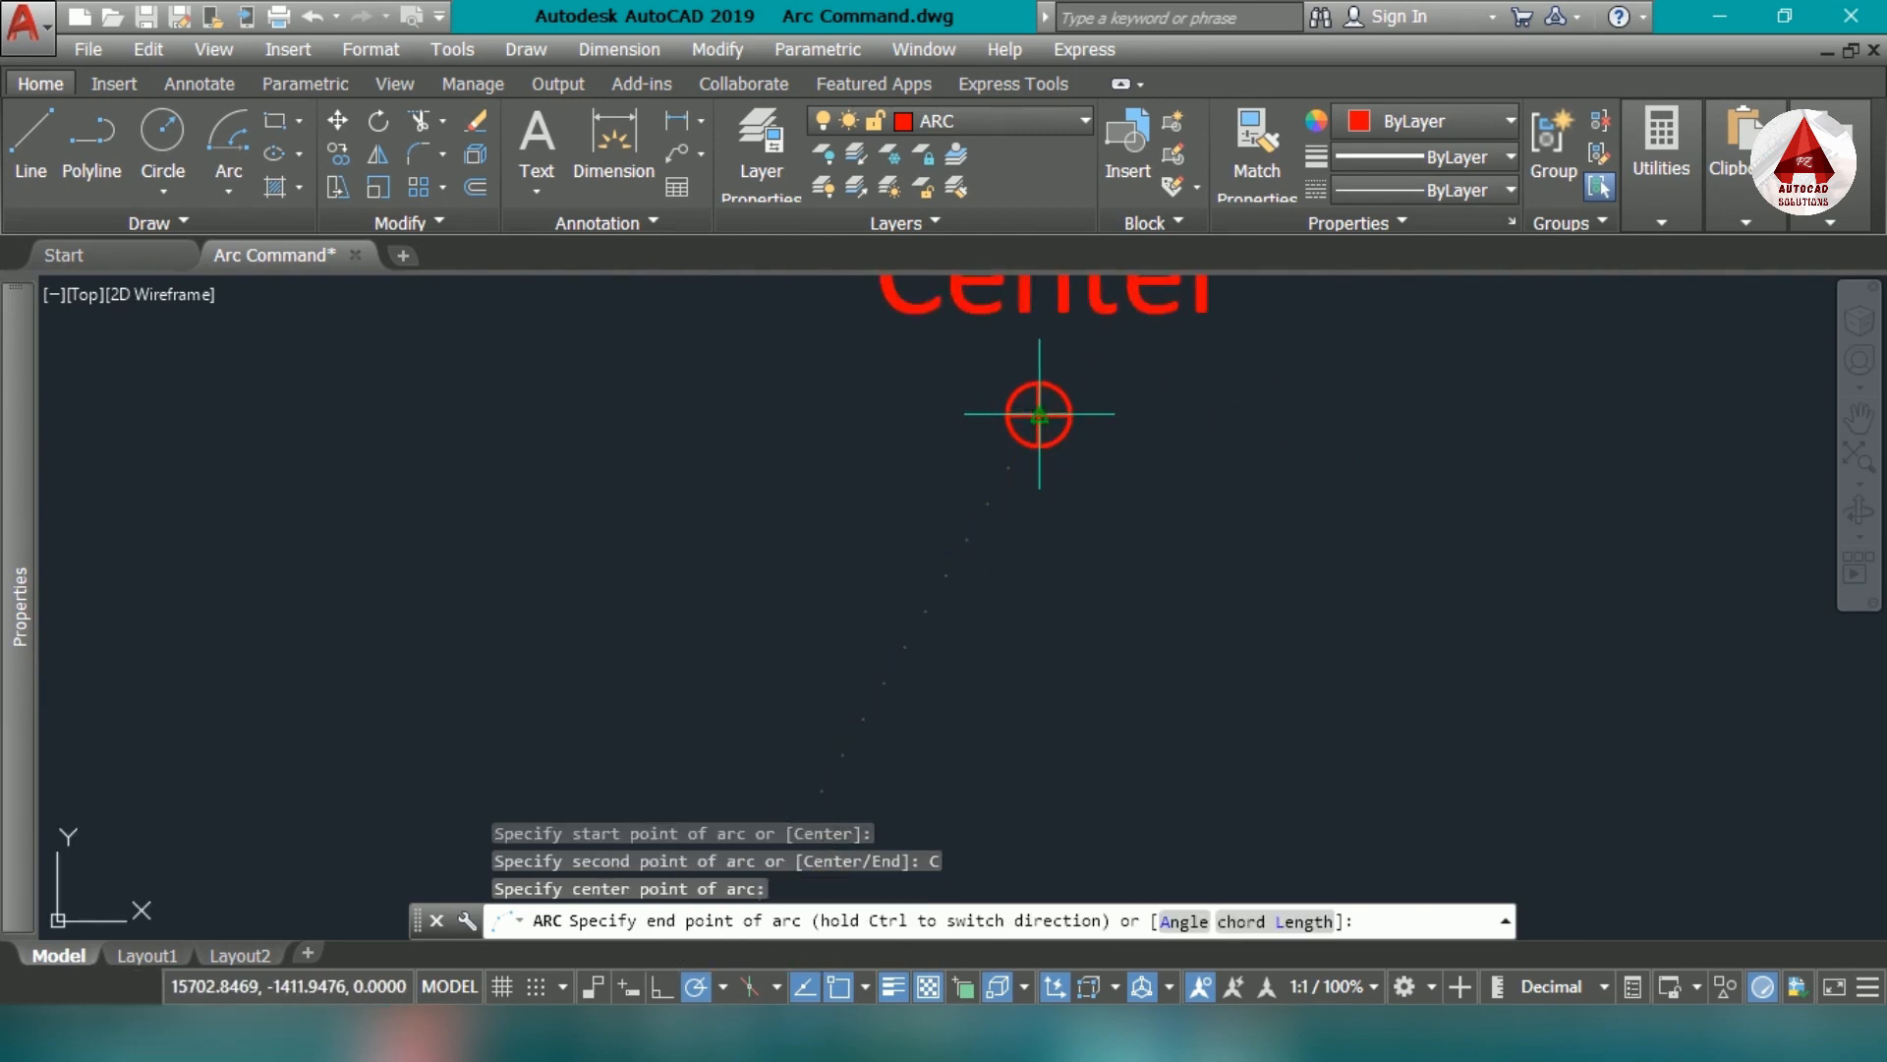
{"action": "scroll", "coordinate": [1039, 413], "scroll_direction": "down", "scroll_amount": 2}
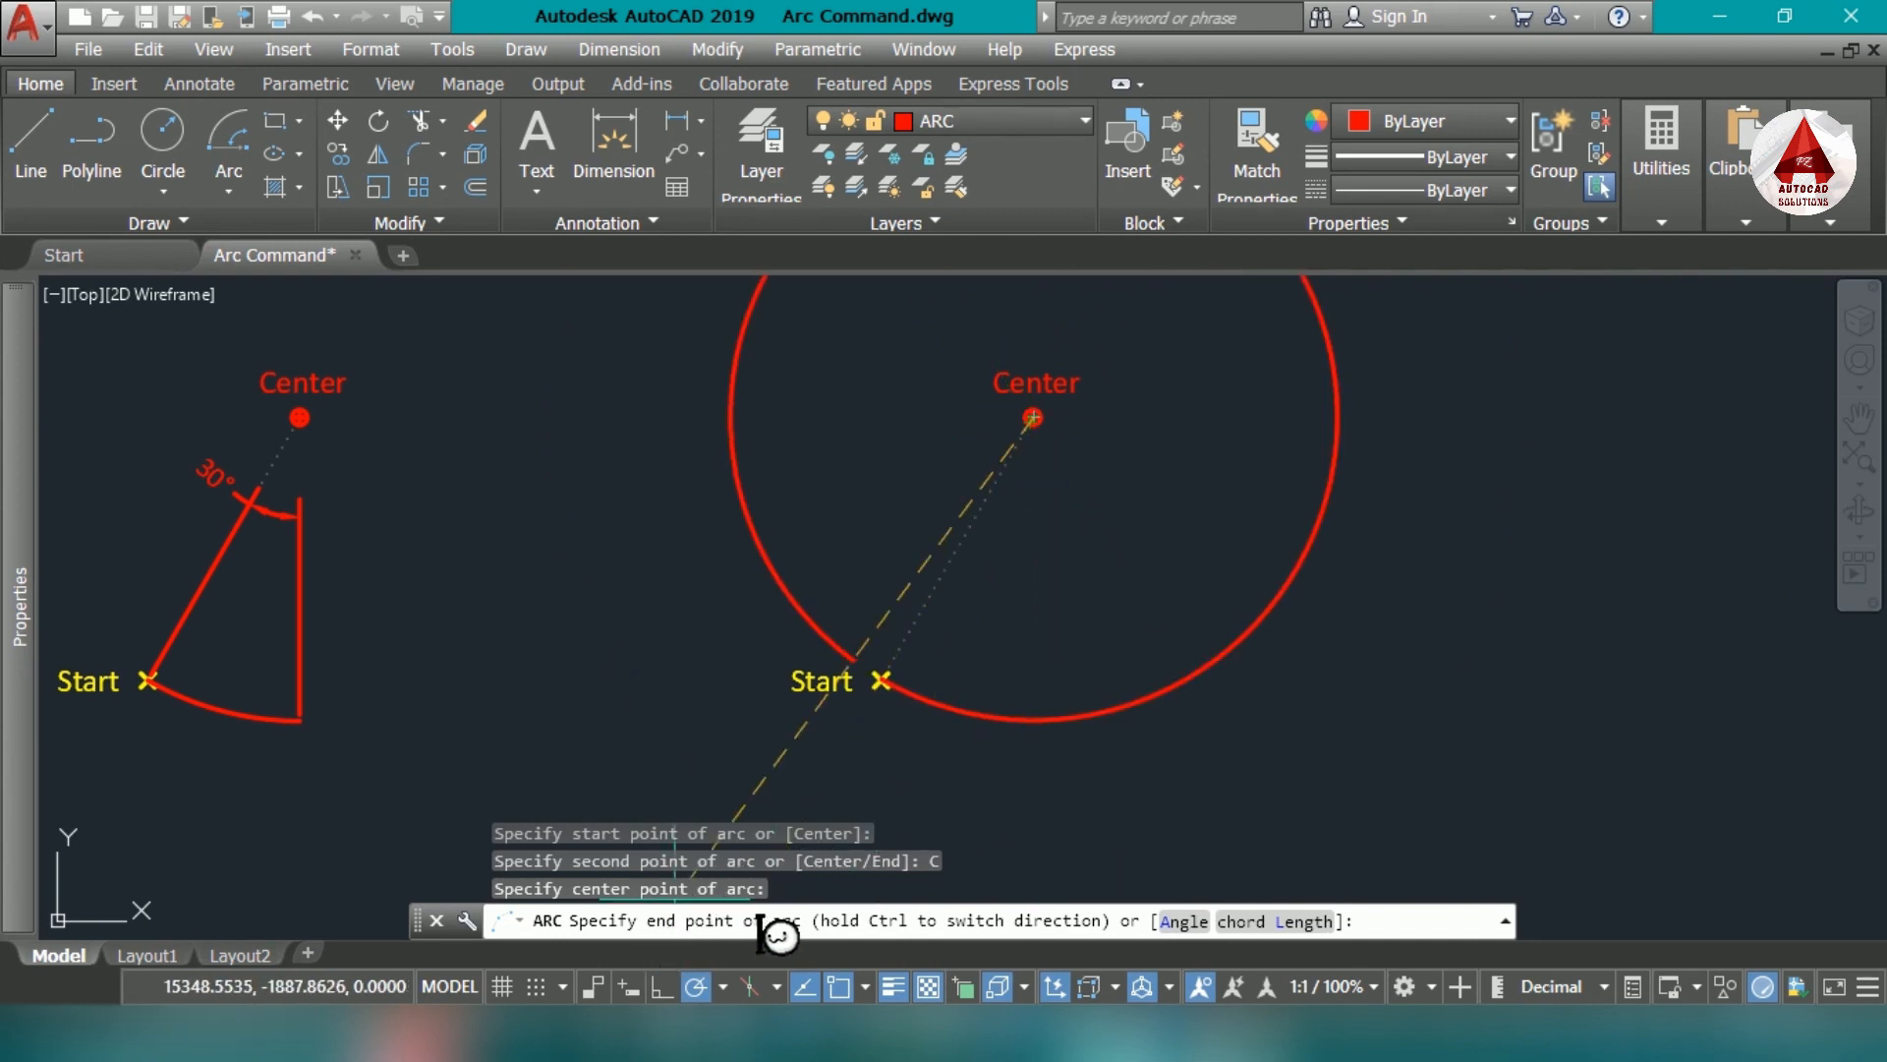
{"action": "left_click", "coordinate": [1189, 925]}
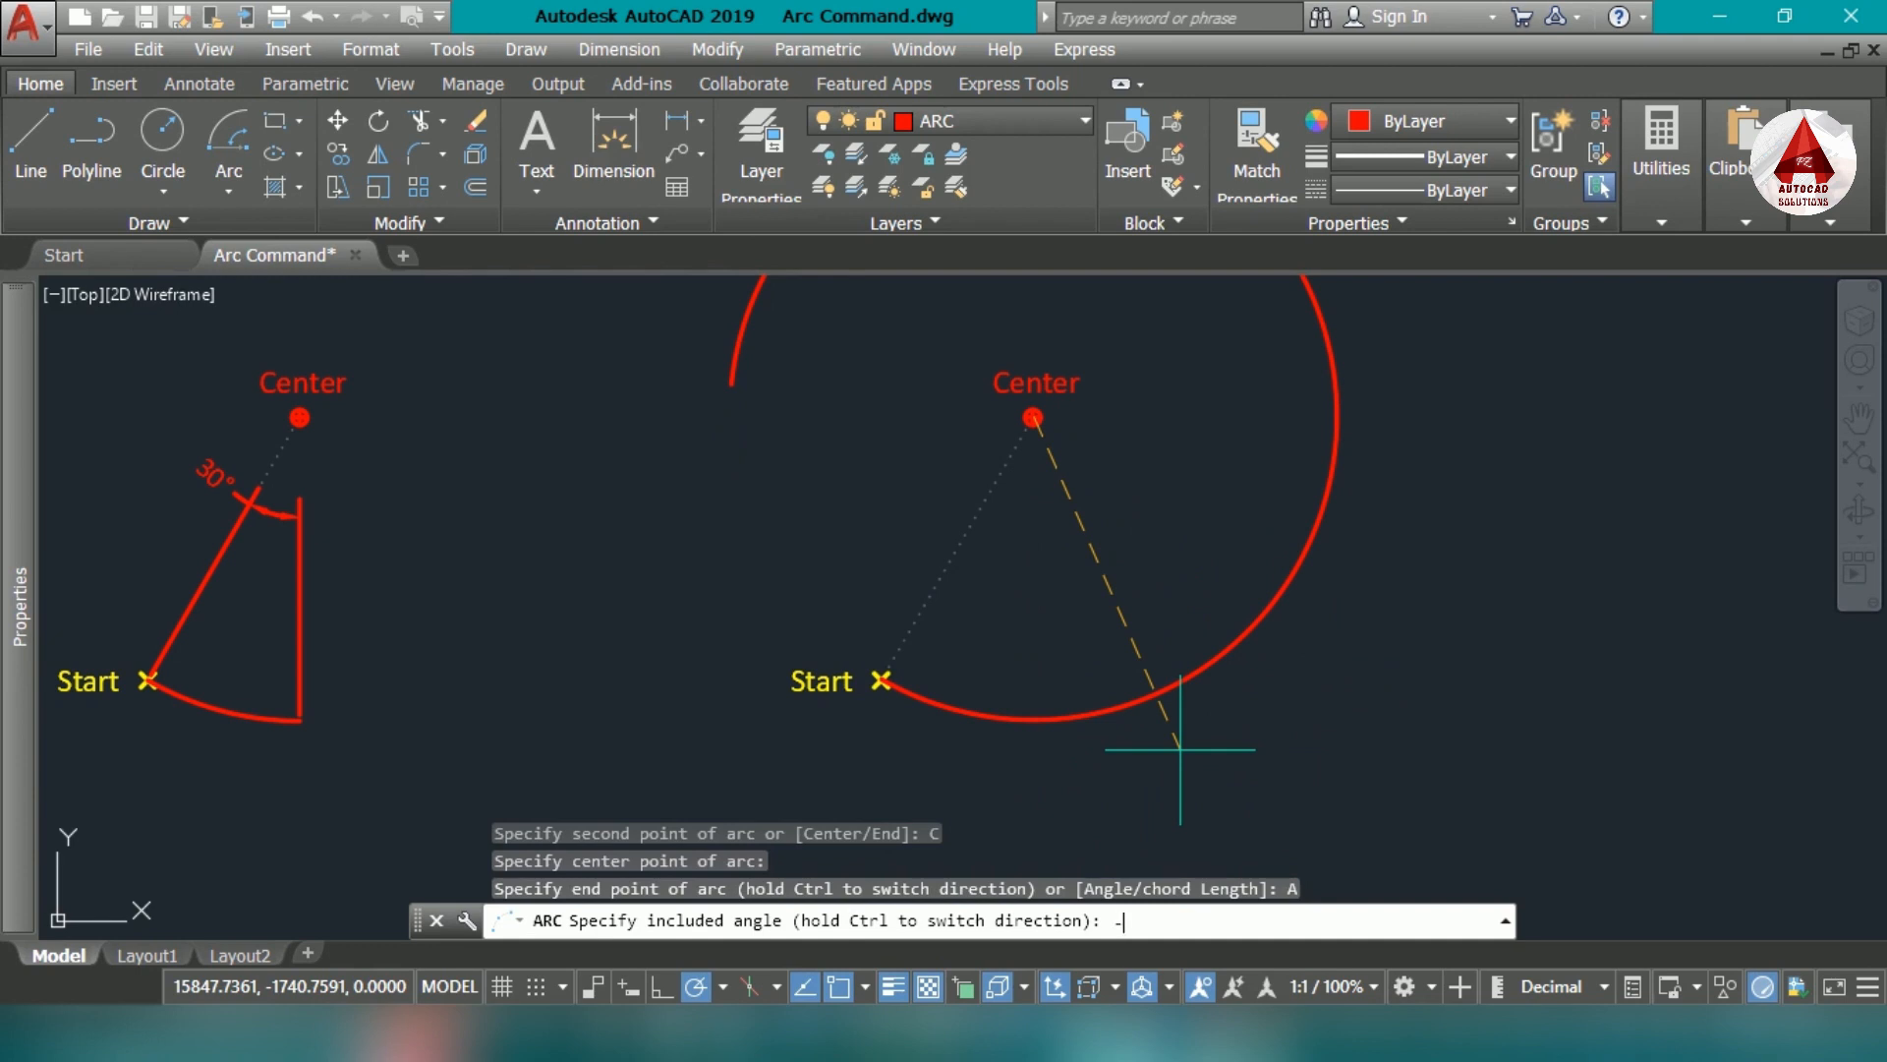
{"action": "type", "text": "-30"}
{"action": "key", "text": "Return"}
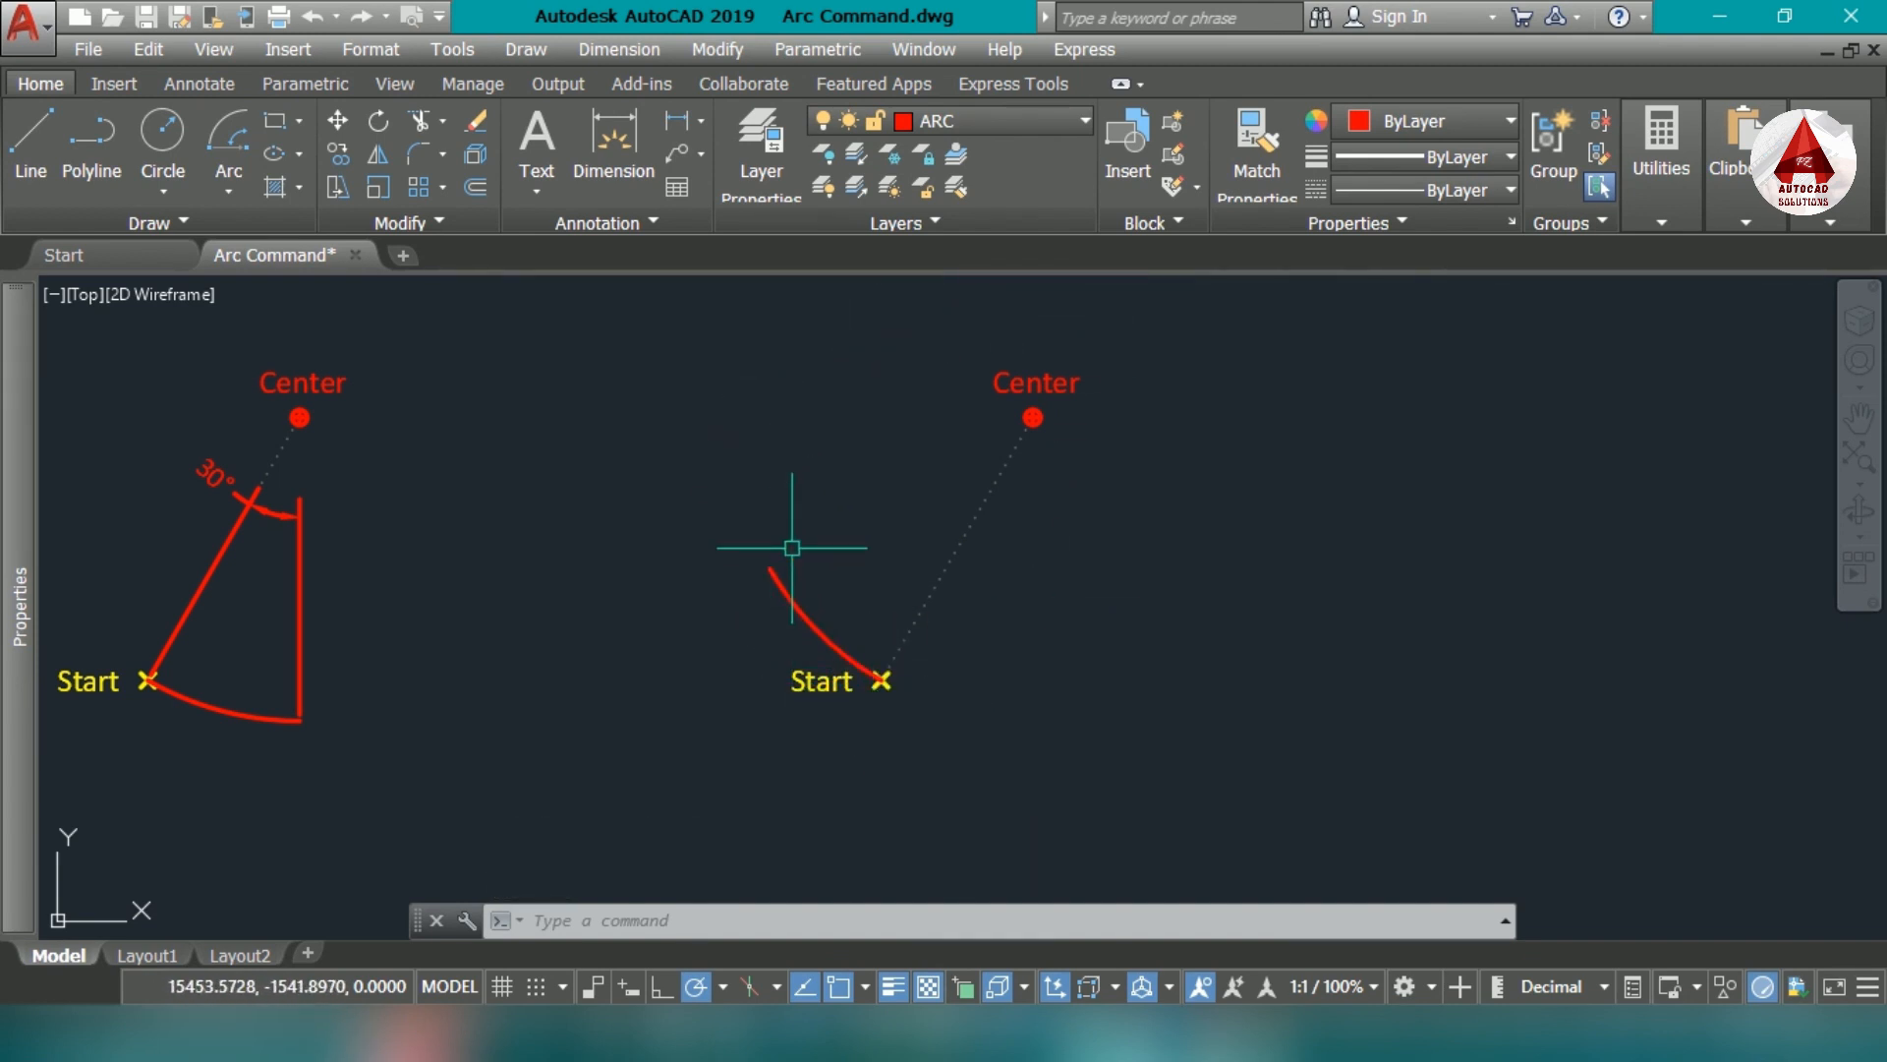
- Add an angular dimension to the clockwise arc, placing it between the arc and its center point
{"action": "type", "text": "dan"}
{"action": "key", "text": "Return"}
{"action": "left_click", "coordinate": [802, 611]}
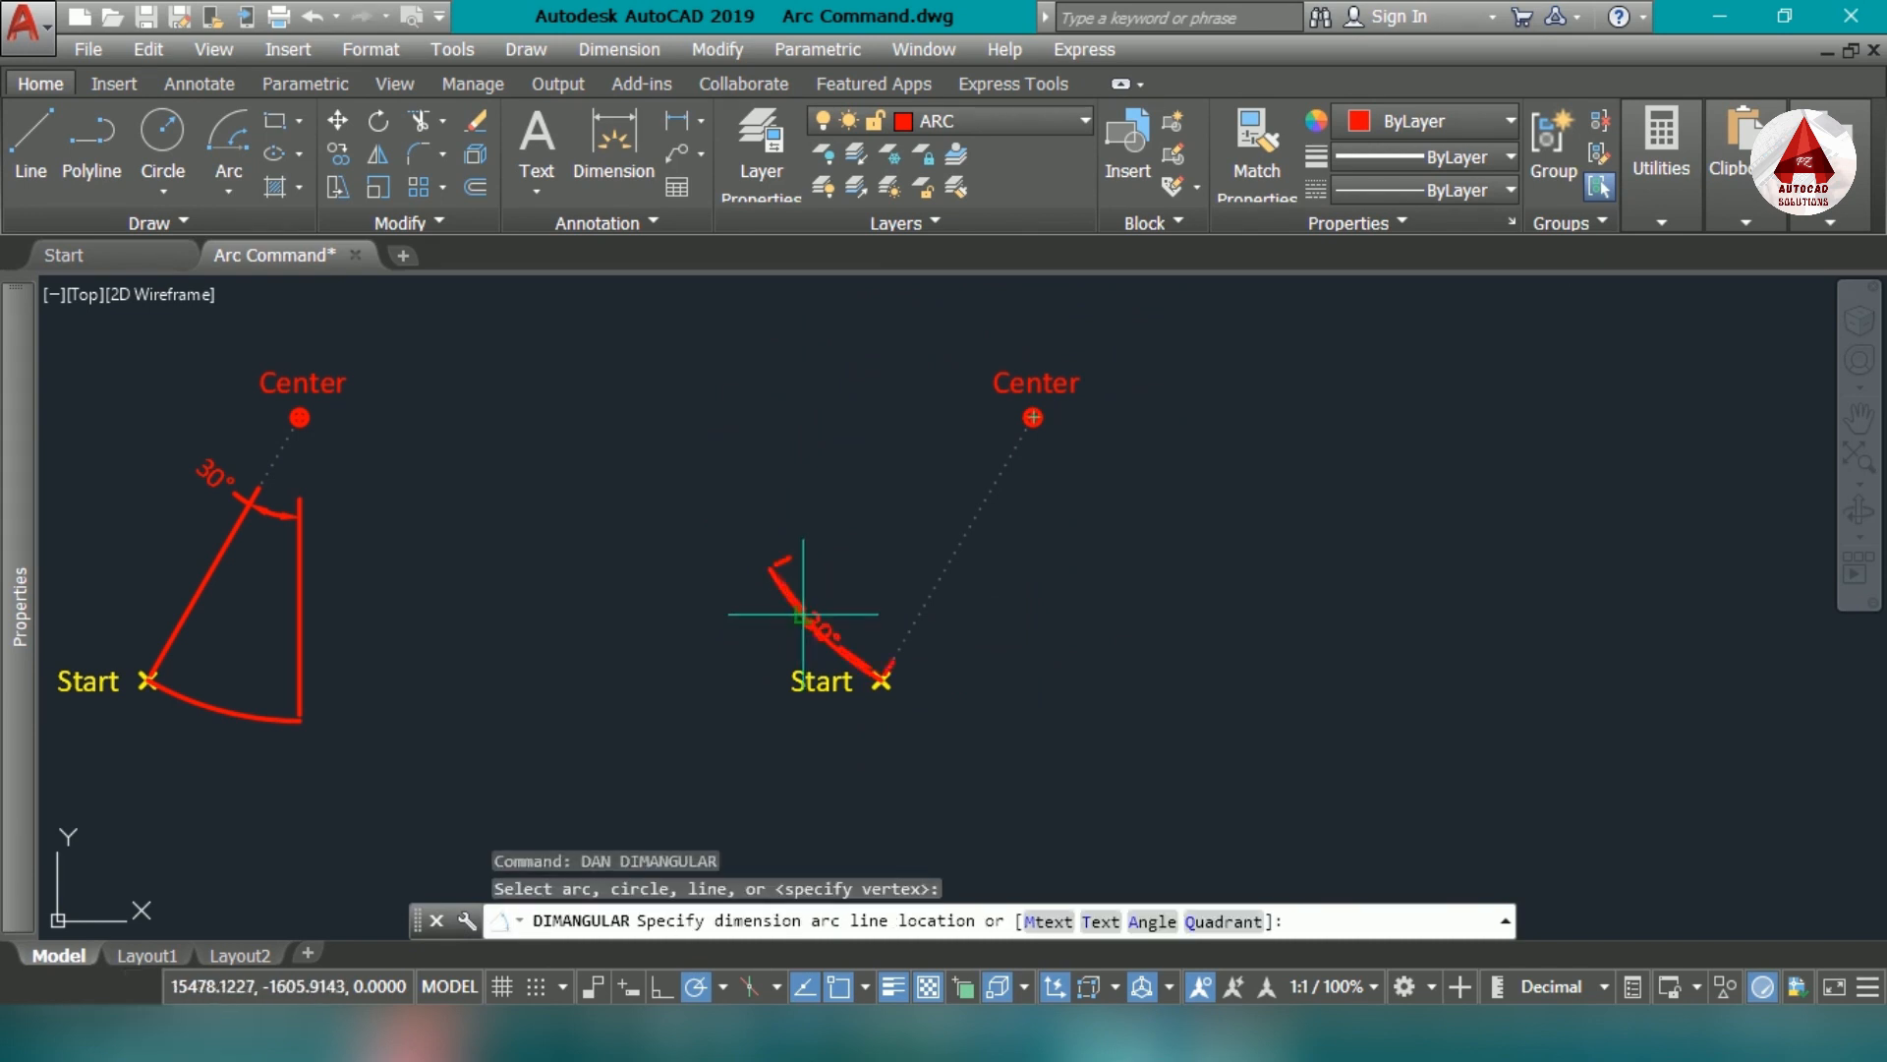
{"action": "left_click", "coordinate": [939, 511]}
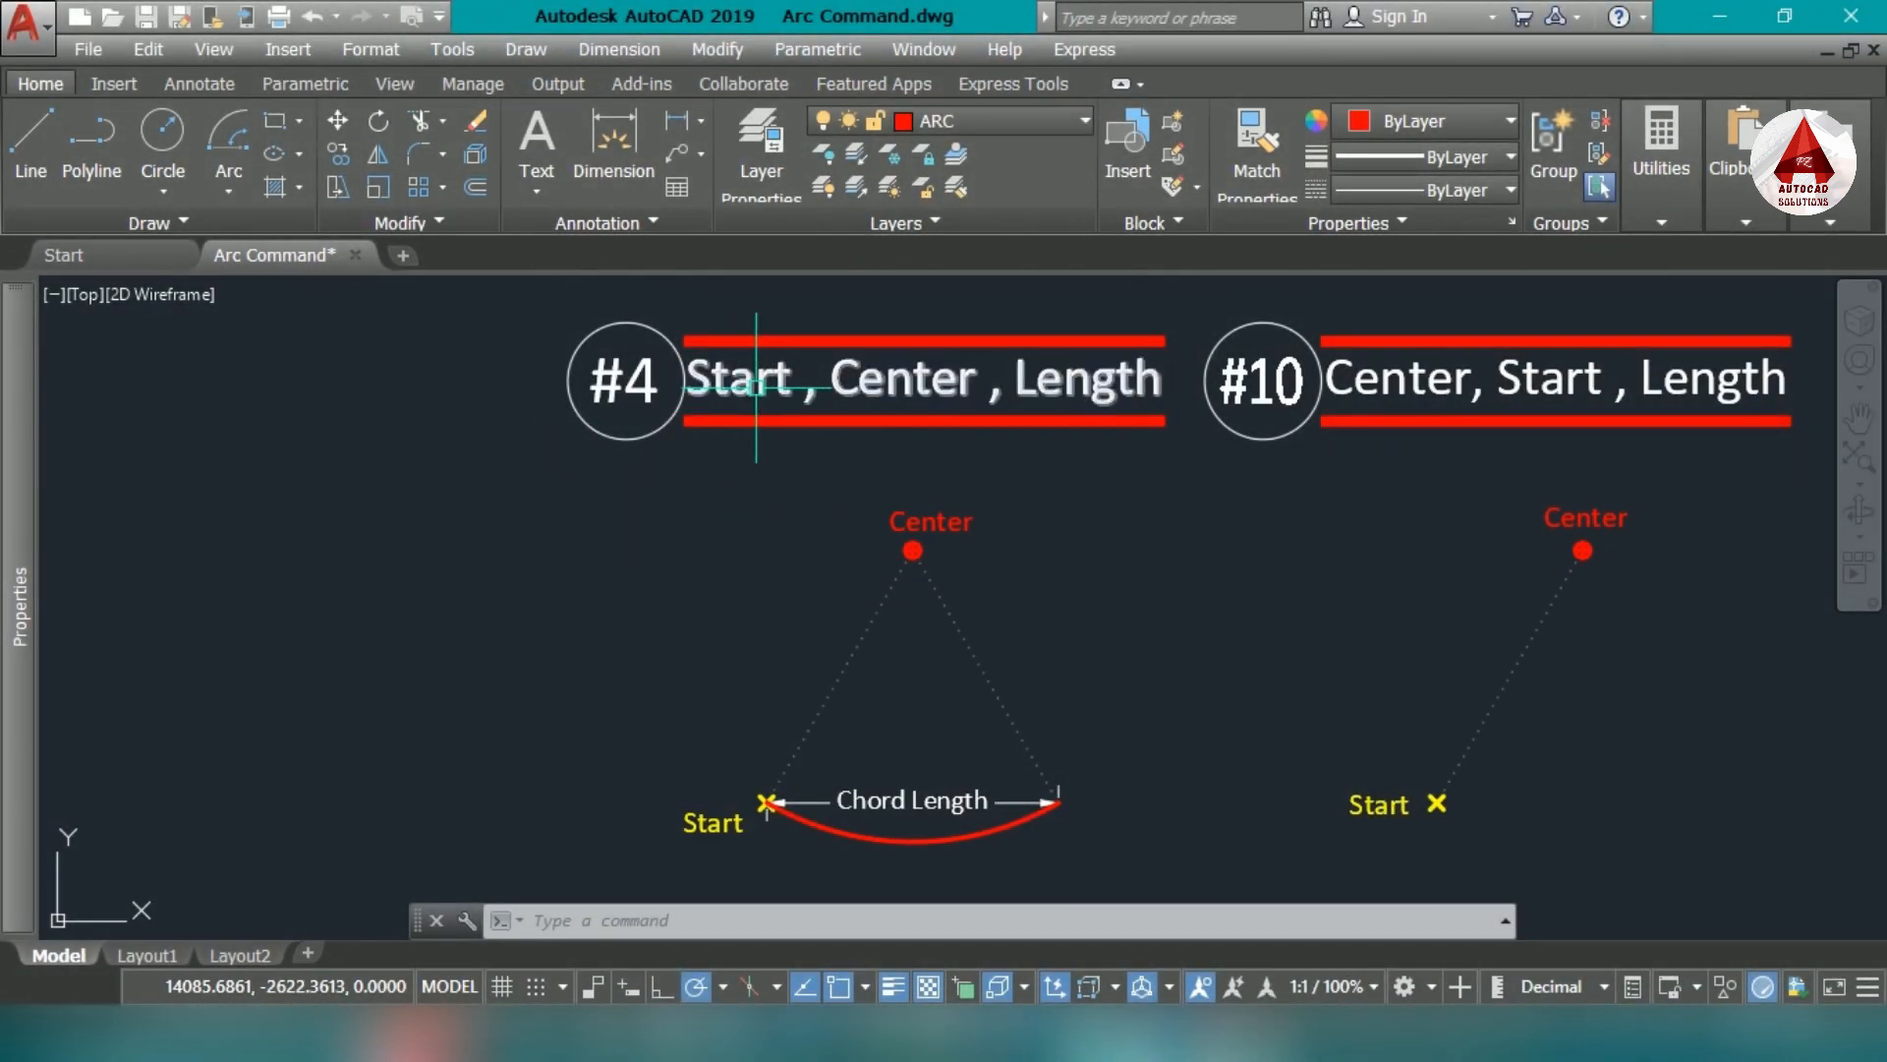
- Draw a Start, Center, Length arc on the empty marker set under the #10 heading, with a chord length of 300
{"action": "left_click", "coordinate": [229, 182]}
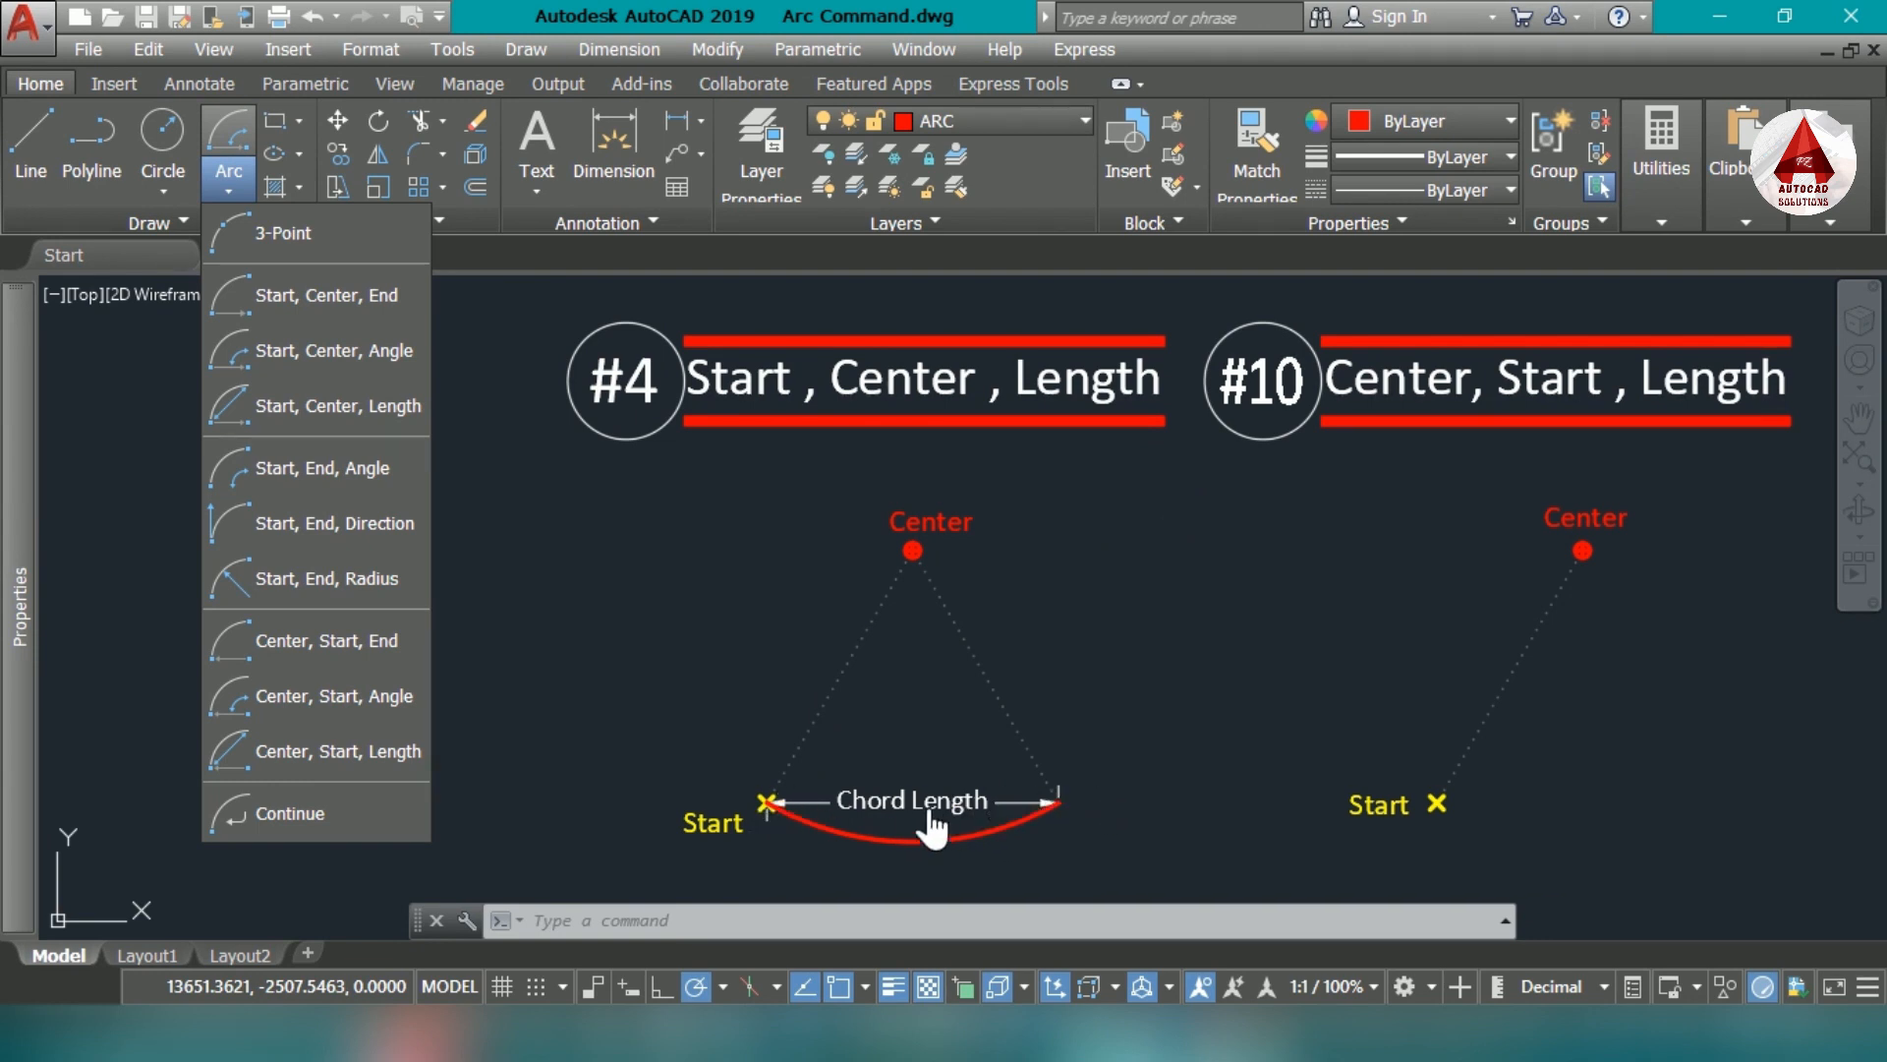
{"action": "left_click", "coordinate": [357, 422]}
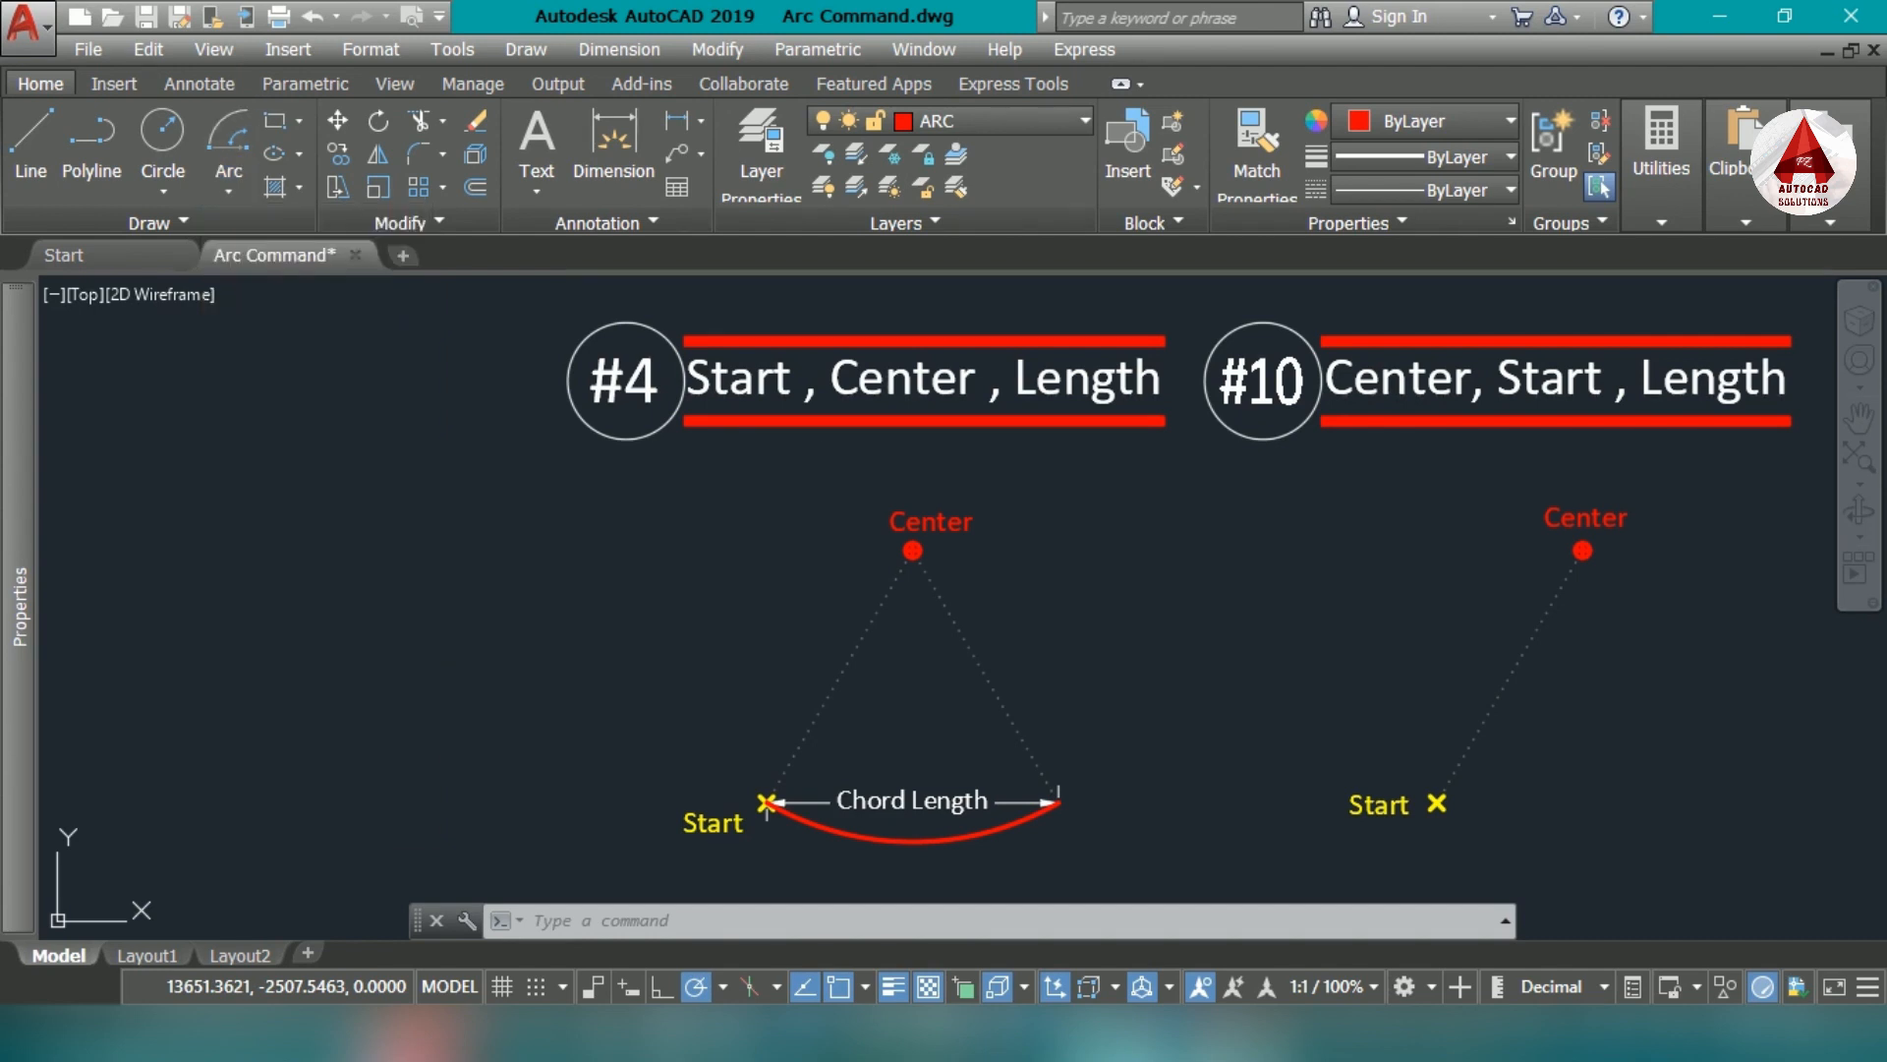
{"action": "middle_click_drag", "start_coordinate": [1408, 637], "coordinate": [1037, 610]}
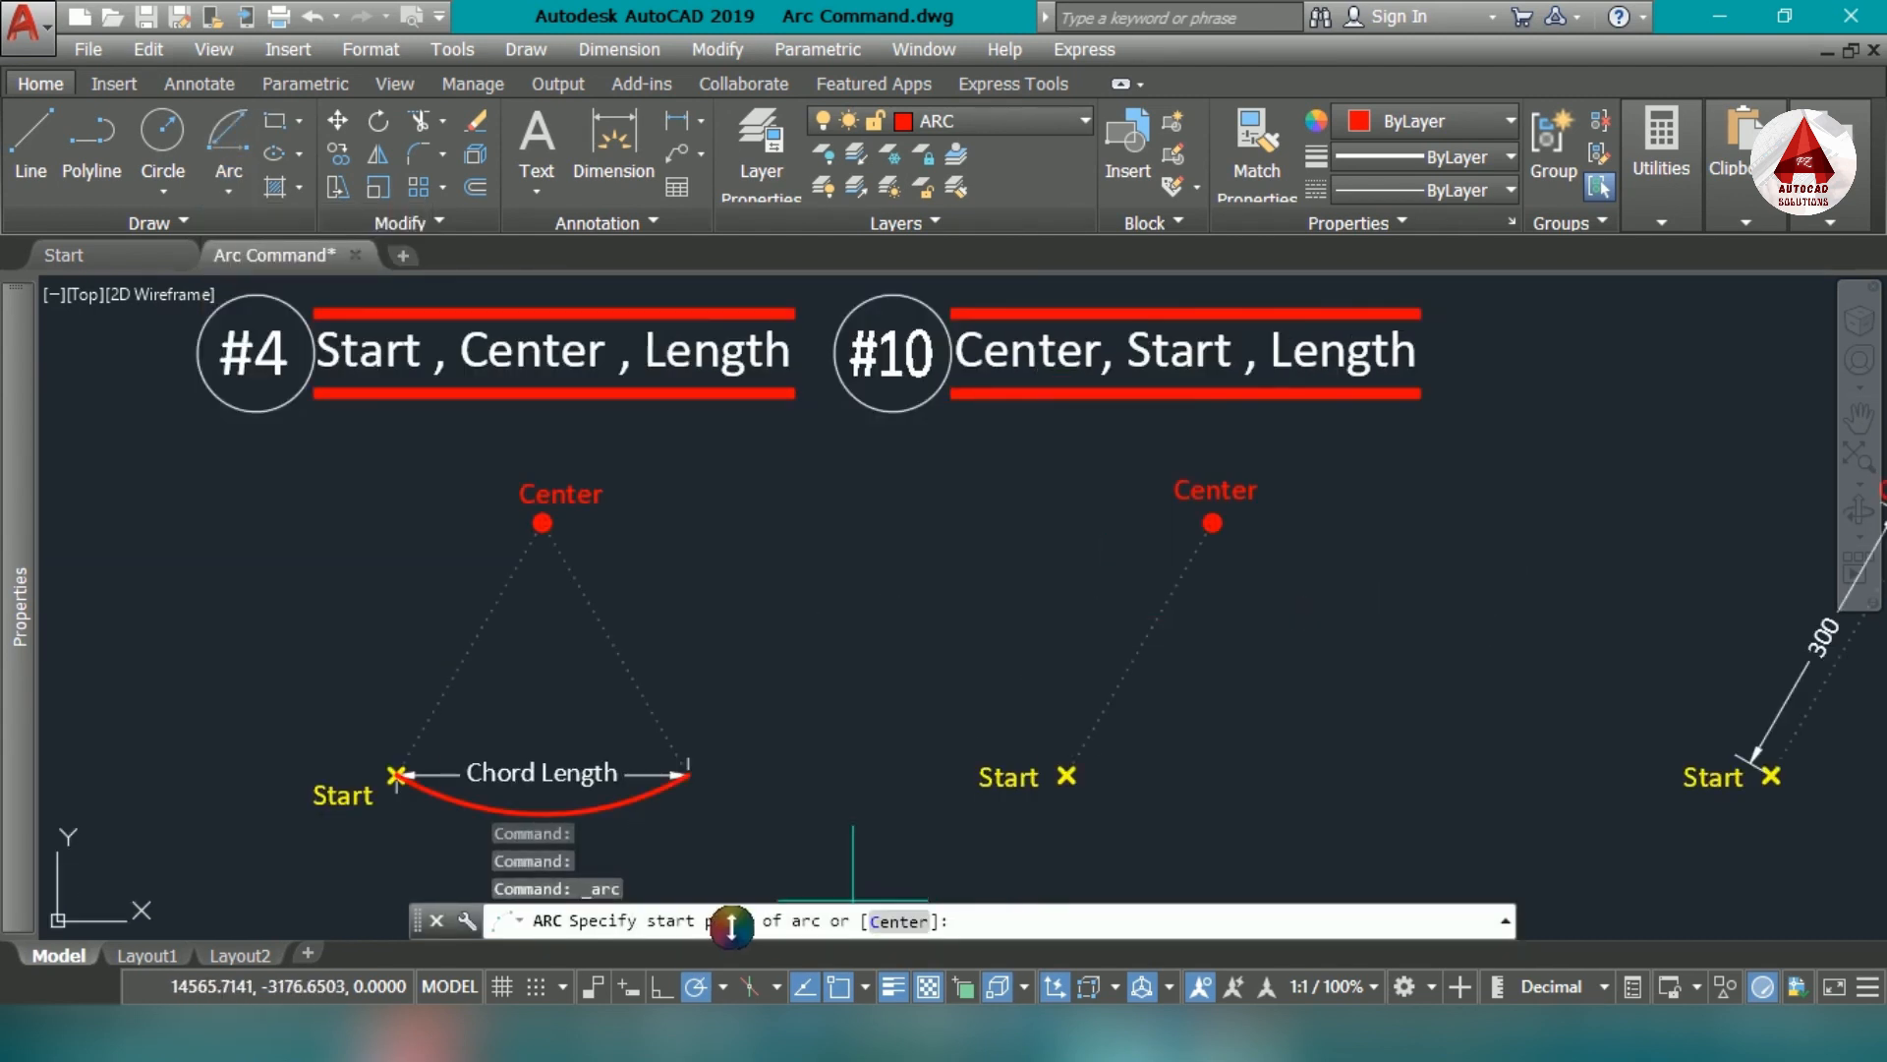
{"action": "scroll", "coordinate": [1069, 774], "scroll_direction": "up", "scroll_amount": 4}
{"action": "scroll", "coordinate": [1051, 771], "scroll_direction": "up", "scroll_amount": 4}
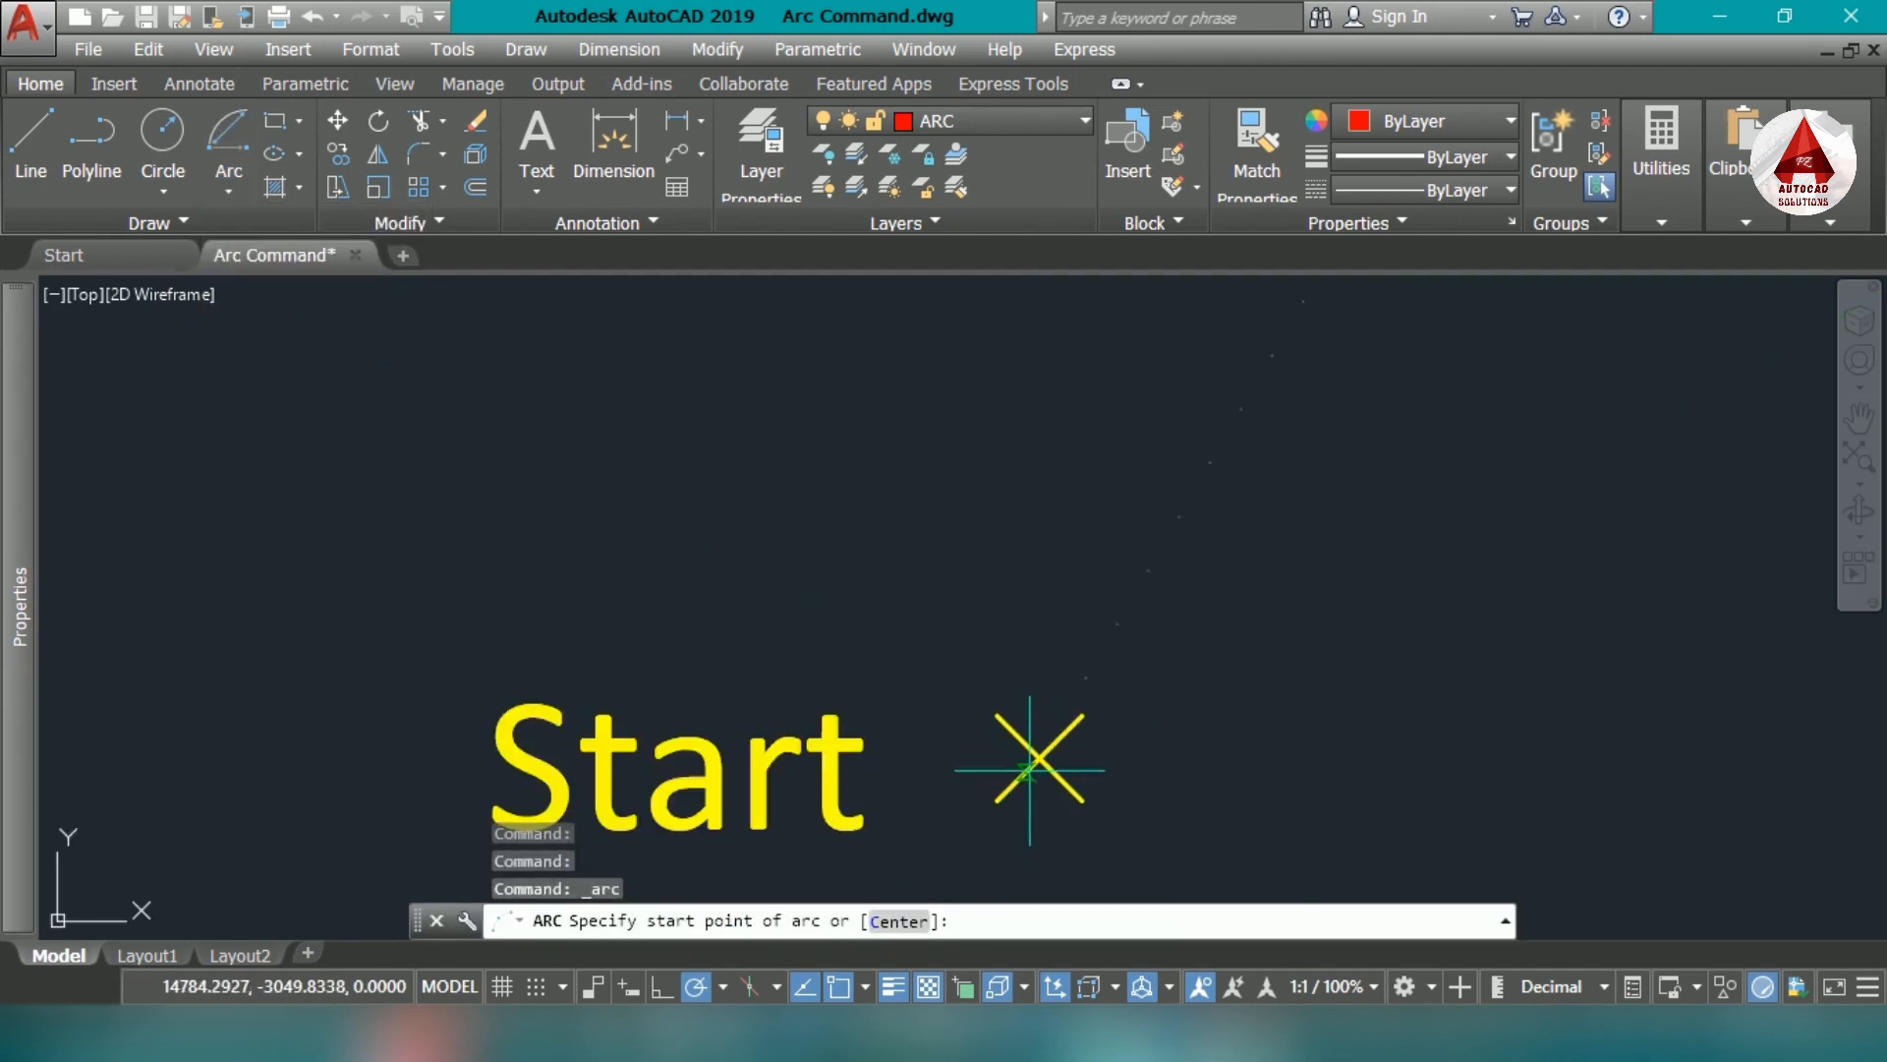
{"action": "left_click", "coordinate": [1039, 759]}
{"action": "scroll", "coordinate": [1082, 688], "scroll_direction": "down", "scroll_amount": 4}
{"action": "middle_click_drag", "start_coordinate": [1200, 623], "coordinate": [1031, 778]}
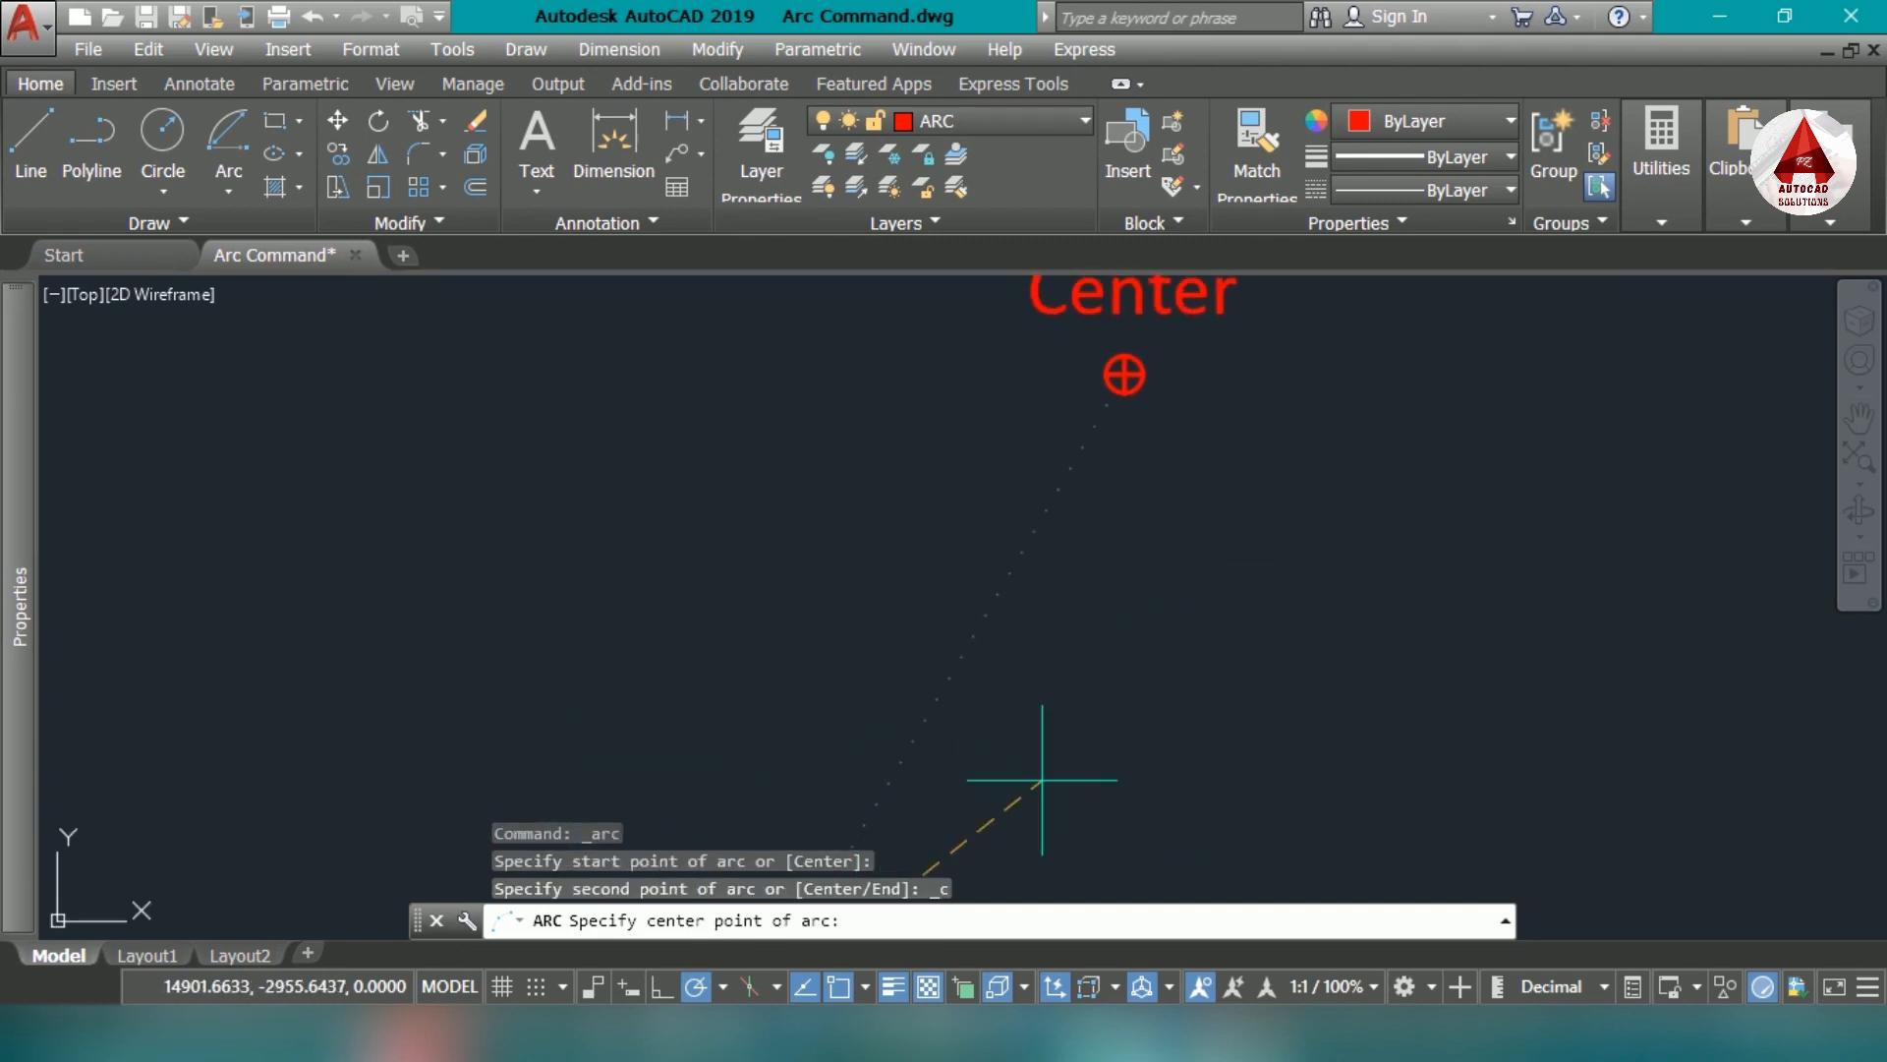
{"action": "scroll", "coordinate": [1125, 381], "scroll_direction": "up", "scroll_amount": 2}
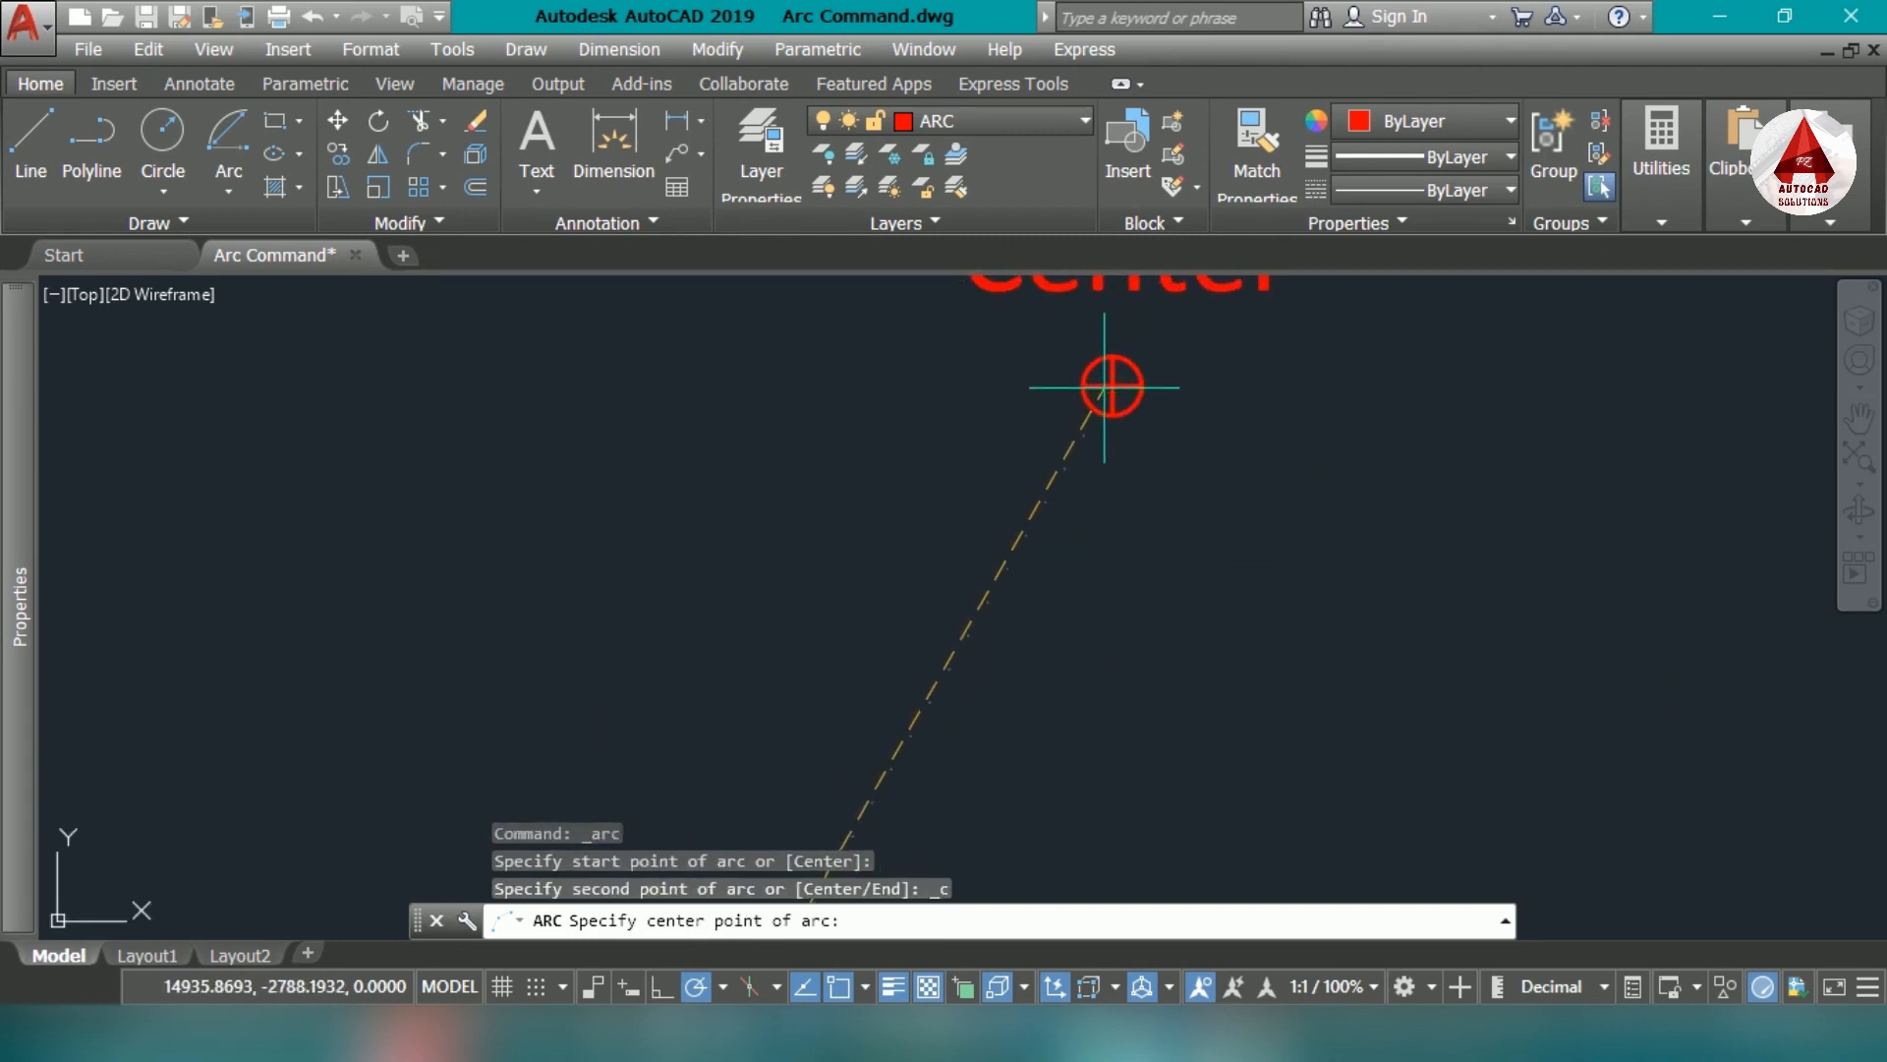
{"action": "left_click", "coordinate": [1130, 378]}
{"action": "scroll", "coordinate": [1130, 377], "scroll_direction": "down", "scroll_amount": 4}
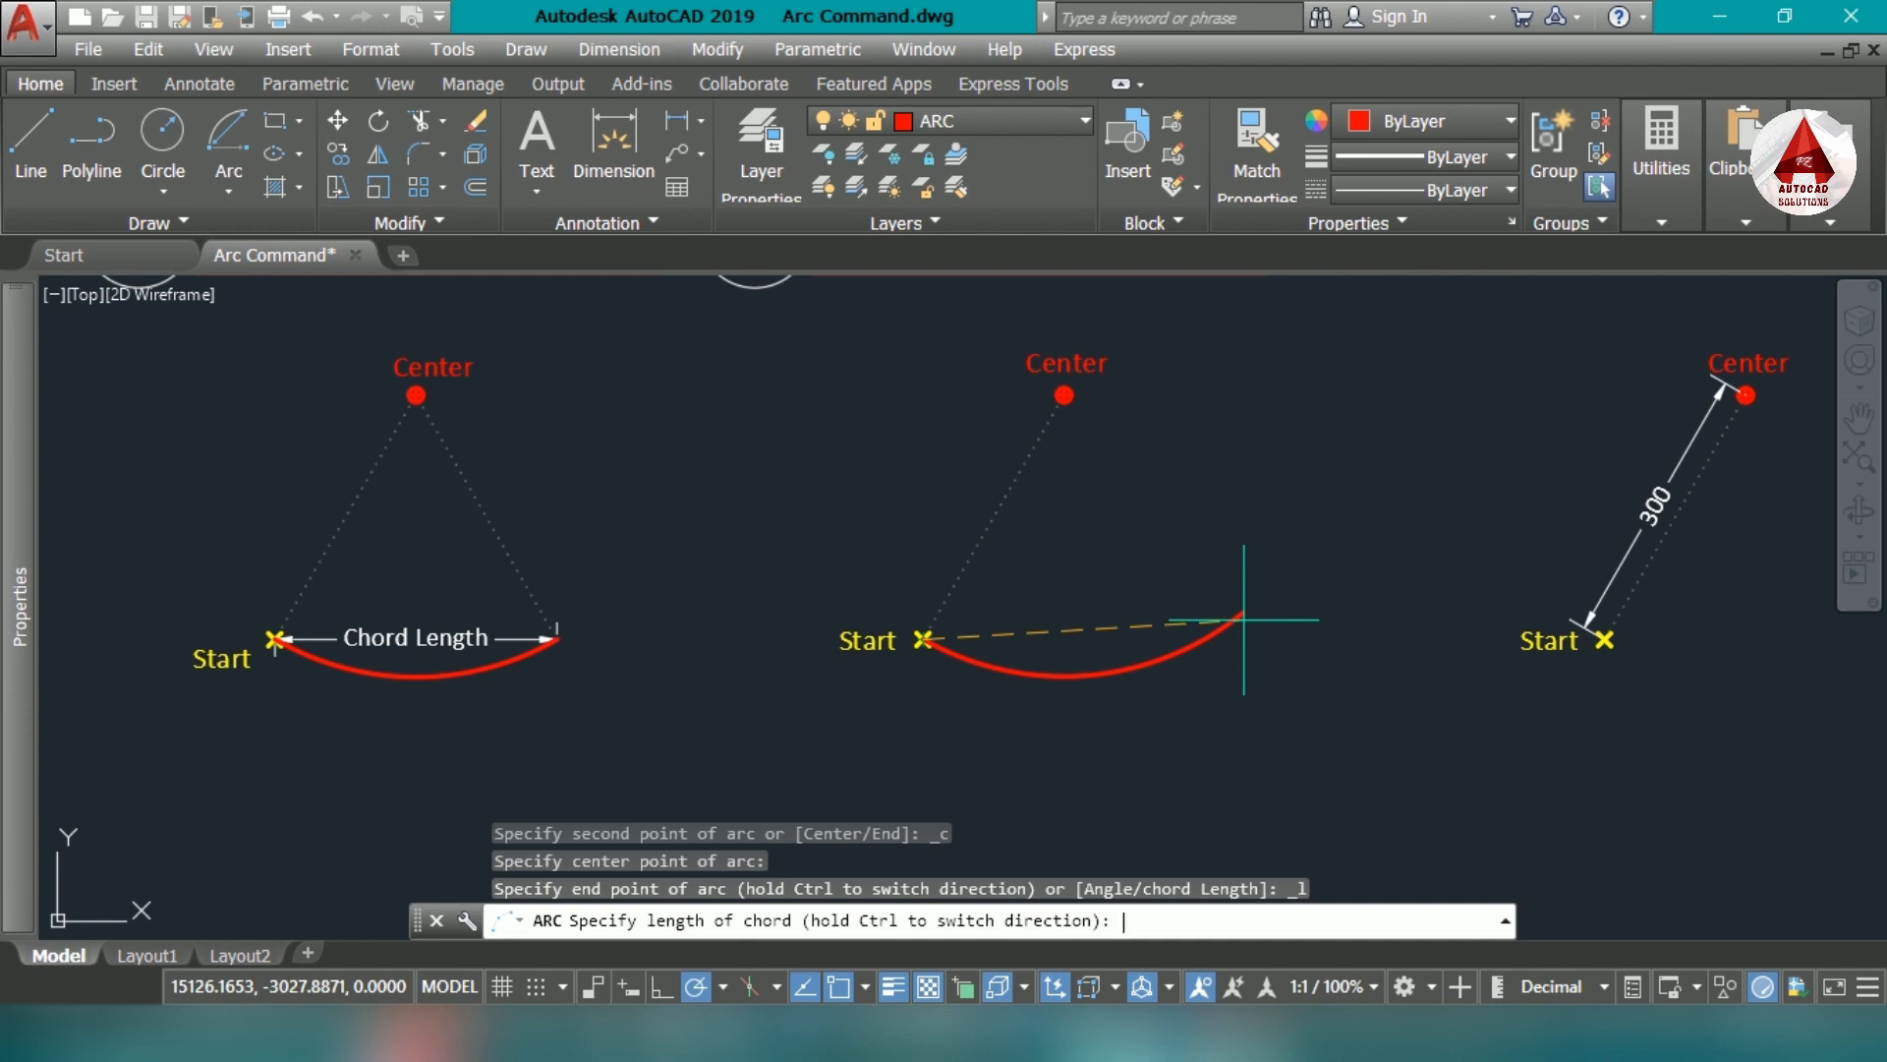
{"action": "key", "text": "Return"}
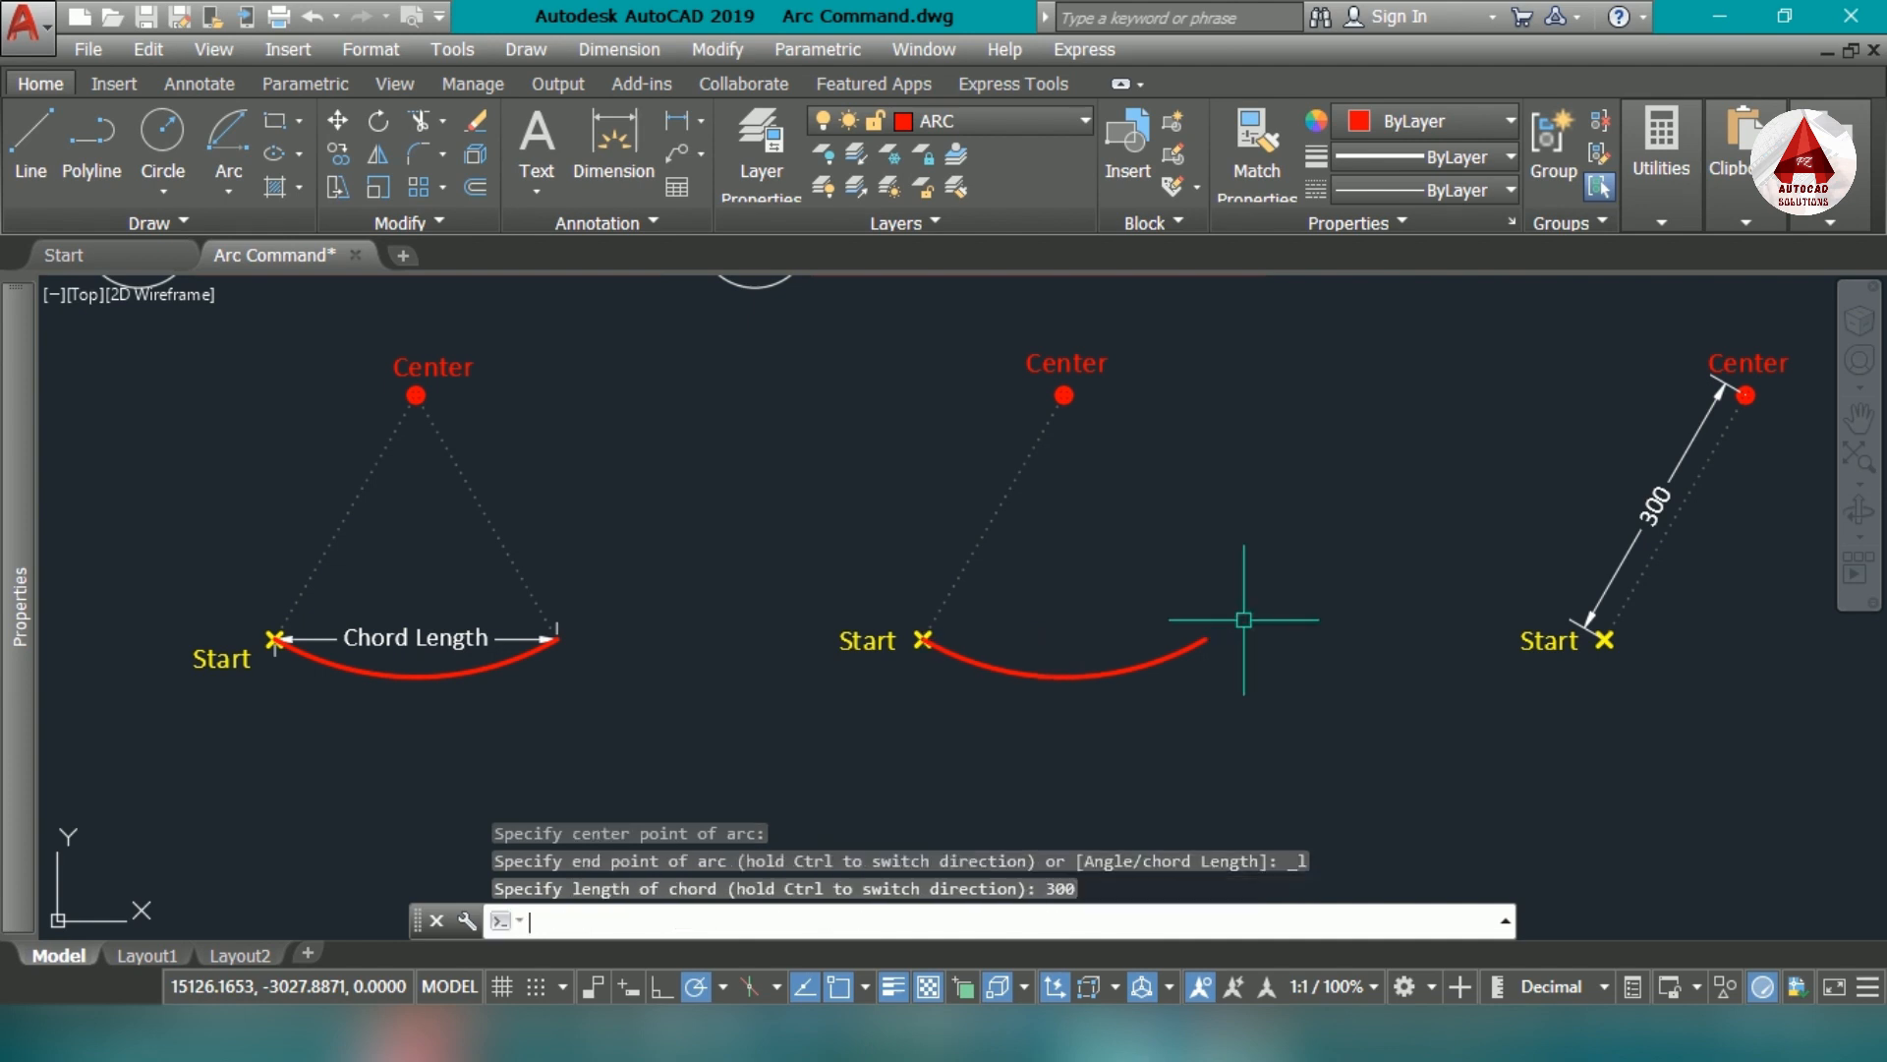
- Add an aligned dimension between the new arc's two endpoints, placing it above the arc
{"action": "type", "text": "da"}
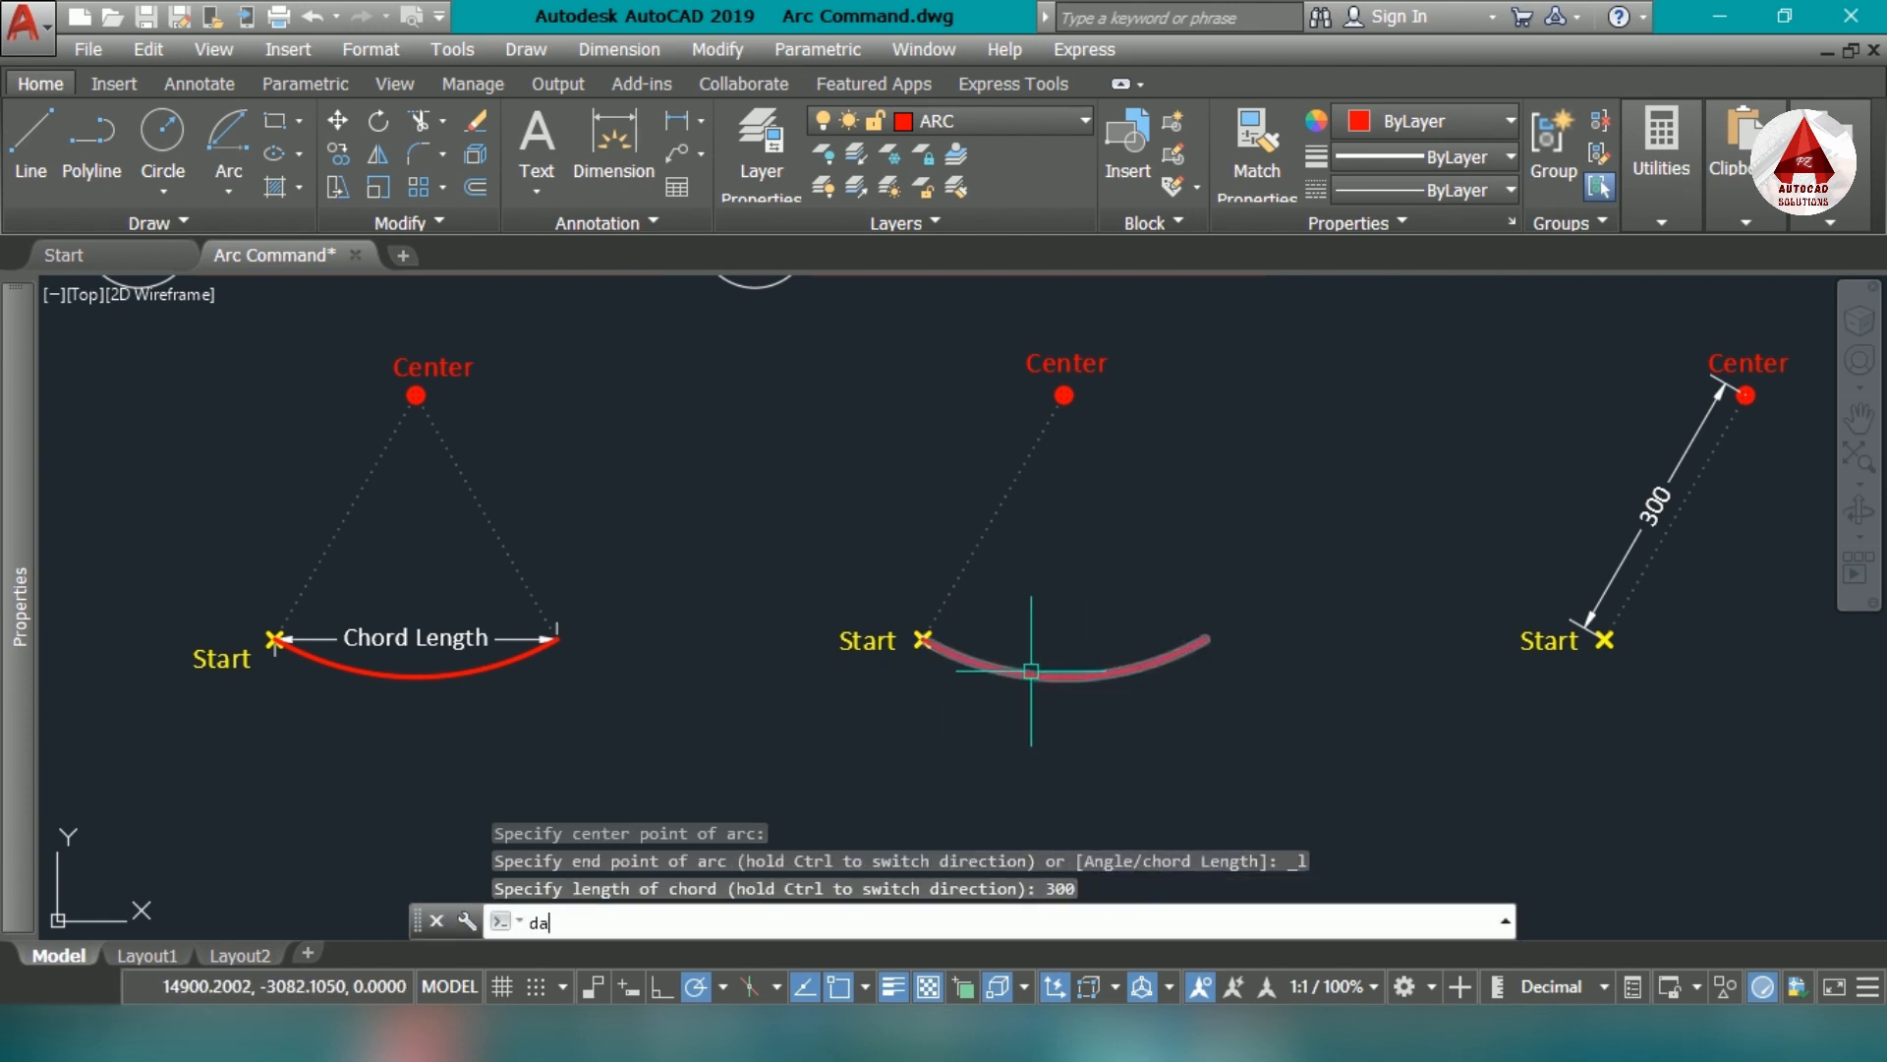
{"action": "type", "text": "l"}
{"action": "key", "text": "Return"}
{"action": "scroll", "coordinate": [973, 658], "scroll_direction": "up", "scroll_amount": 4}
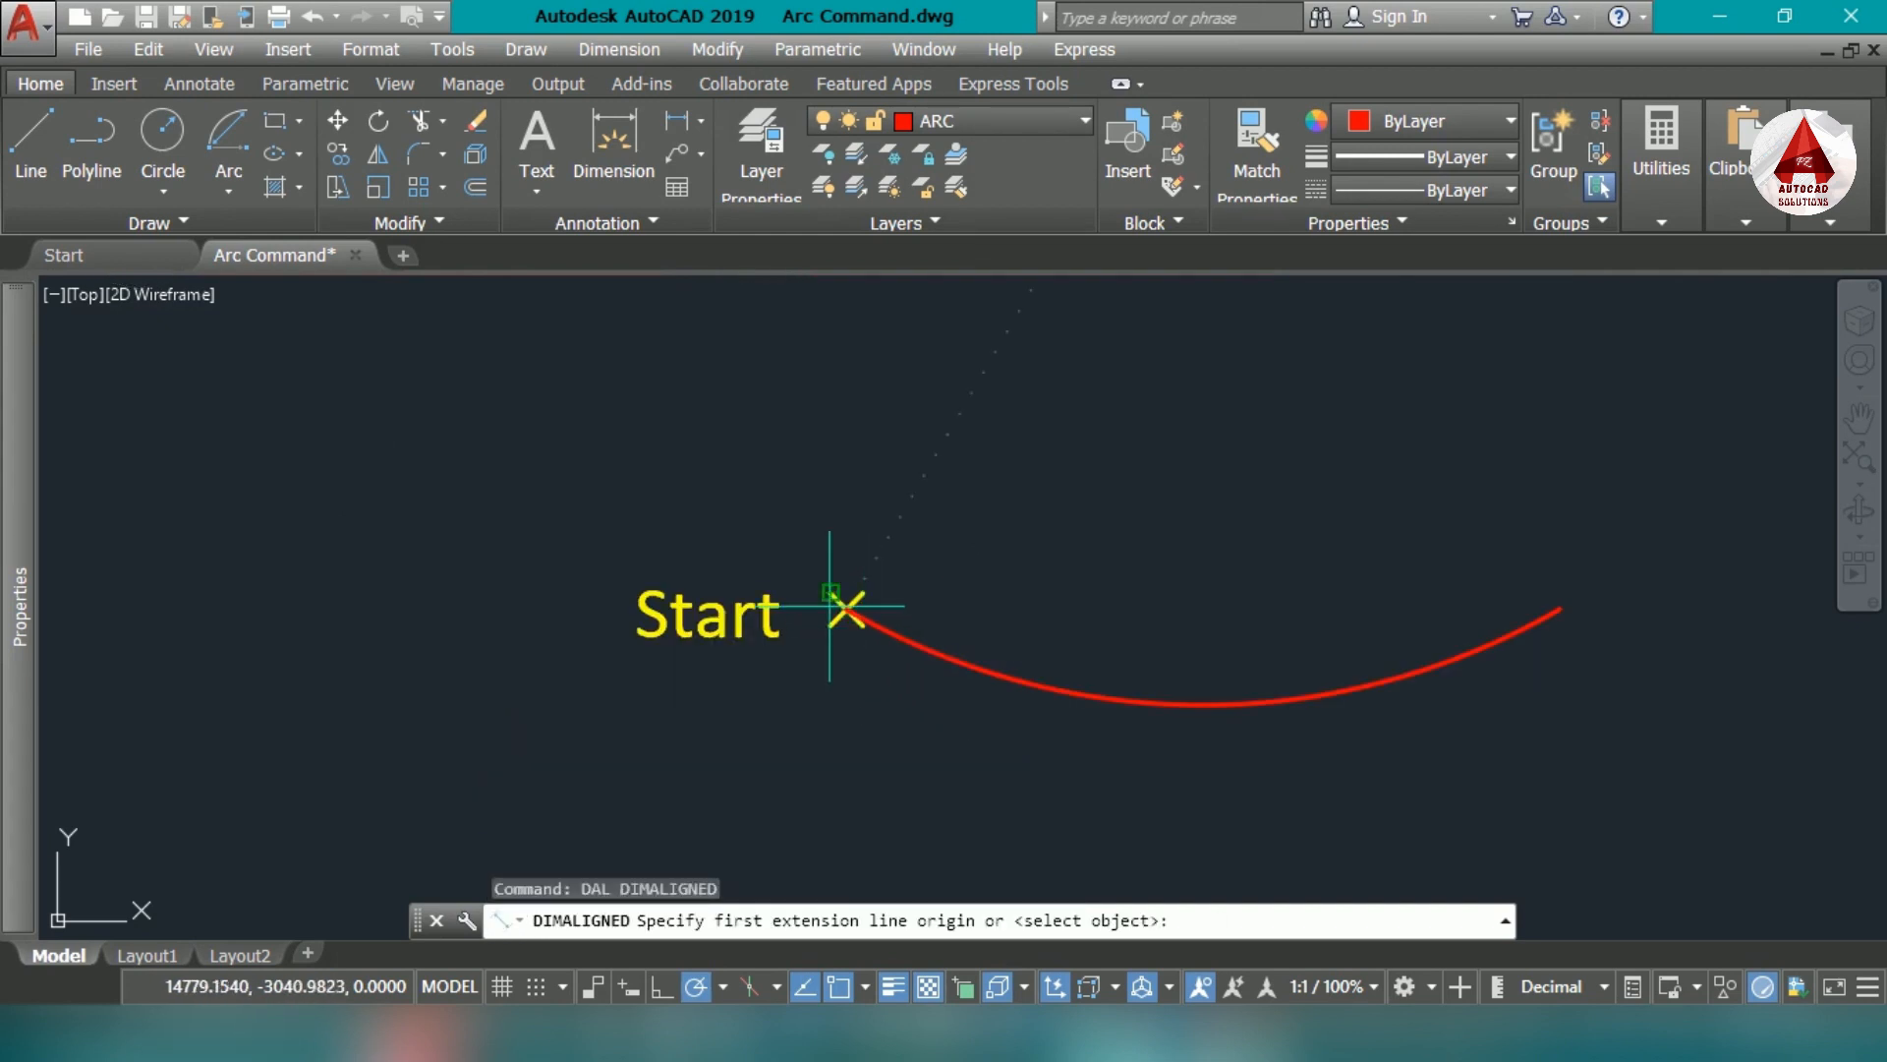
{"action": "left_click", "coordinate": [846, 609]}
{"action": "left_click", "coordinate": [1561, 610]}
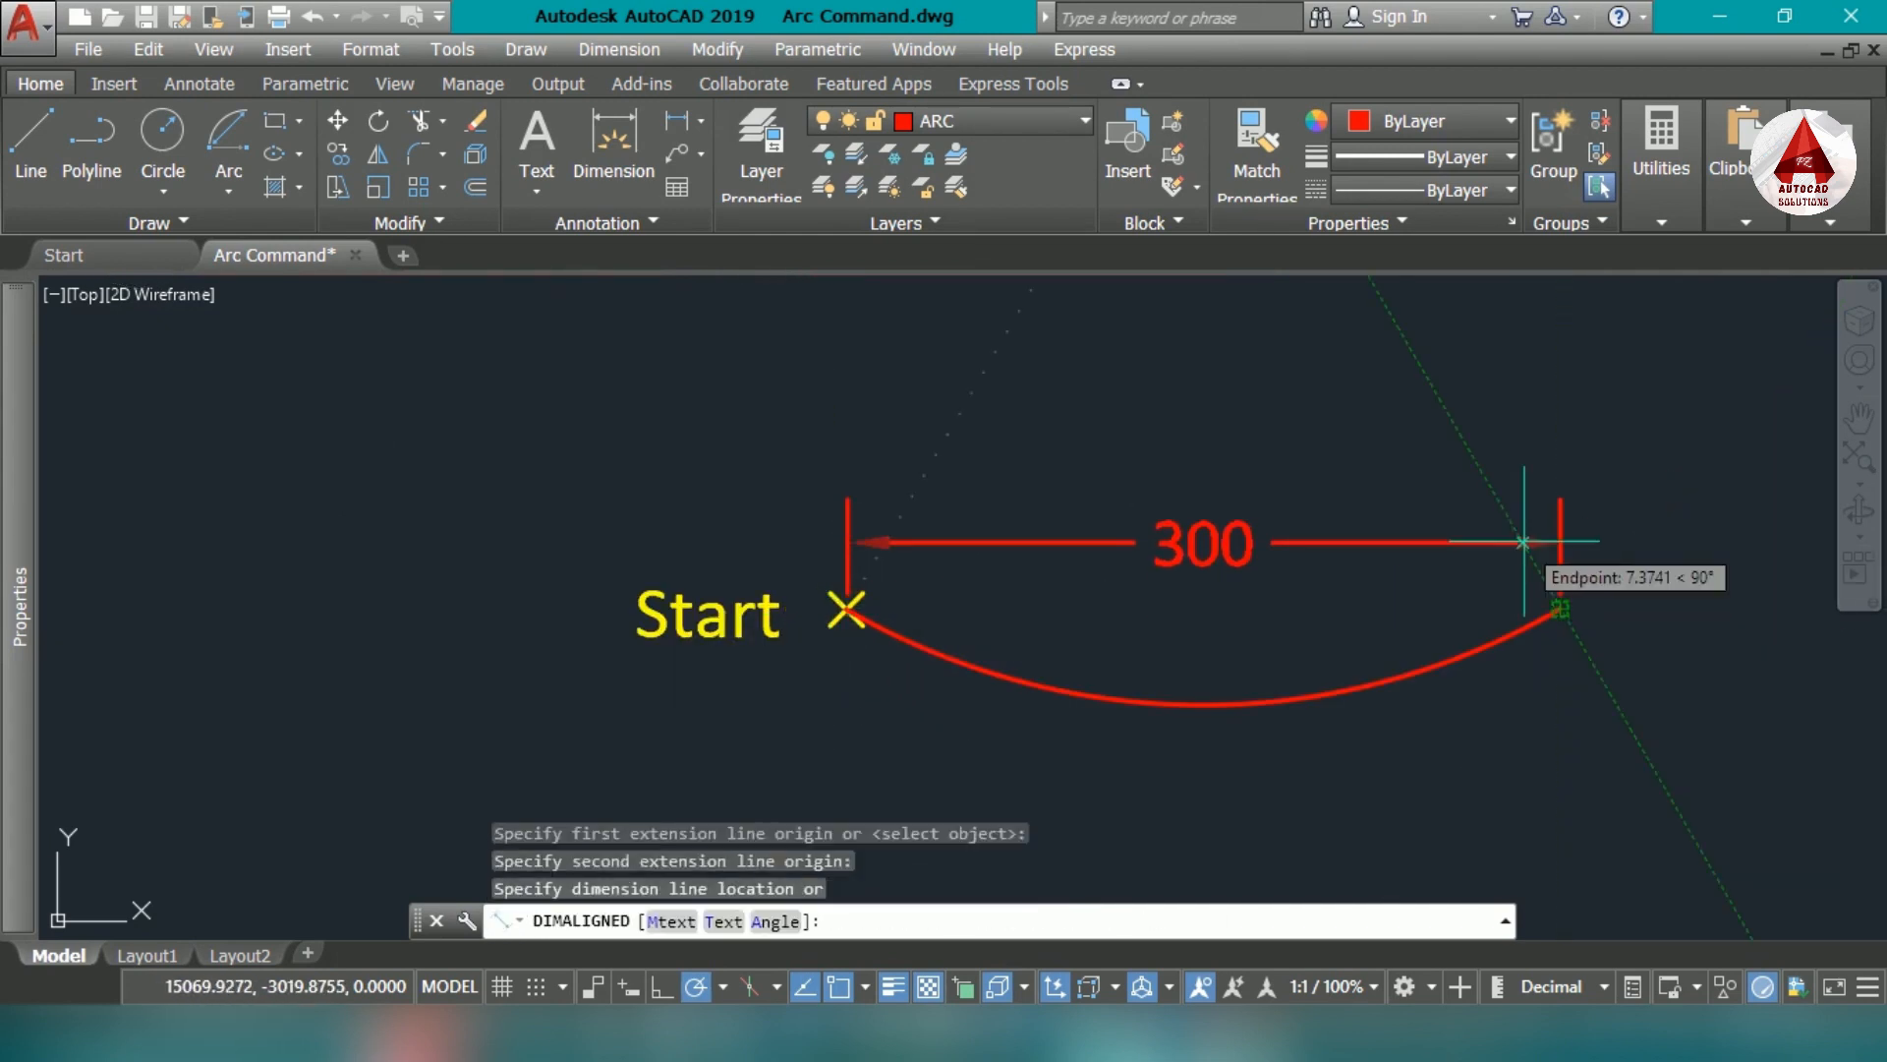
{"action": "left_click", "coordinate": [1482, 476]}
{"action": "scroll", "coordinate": [1403, 662], "scroll_direction": "down", "scroll_amount": 3}
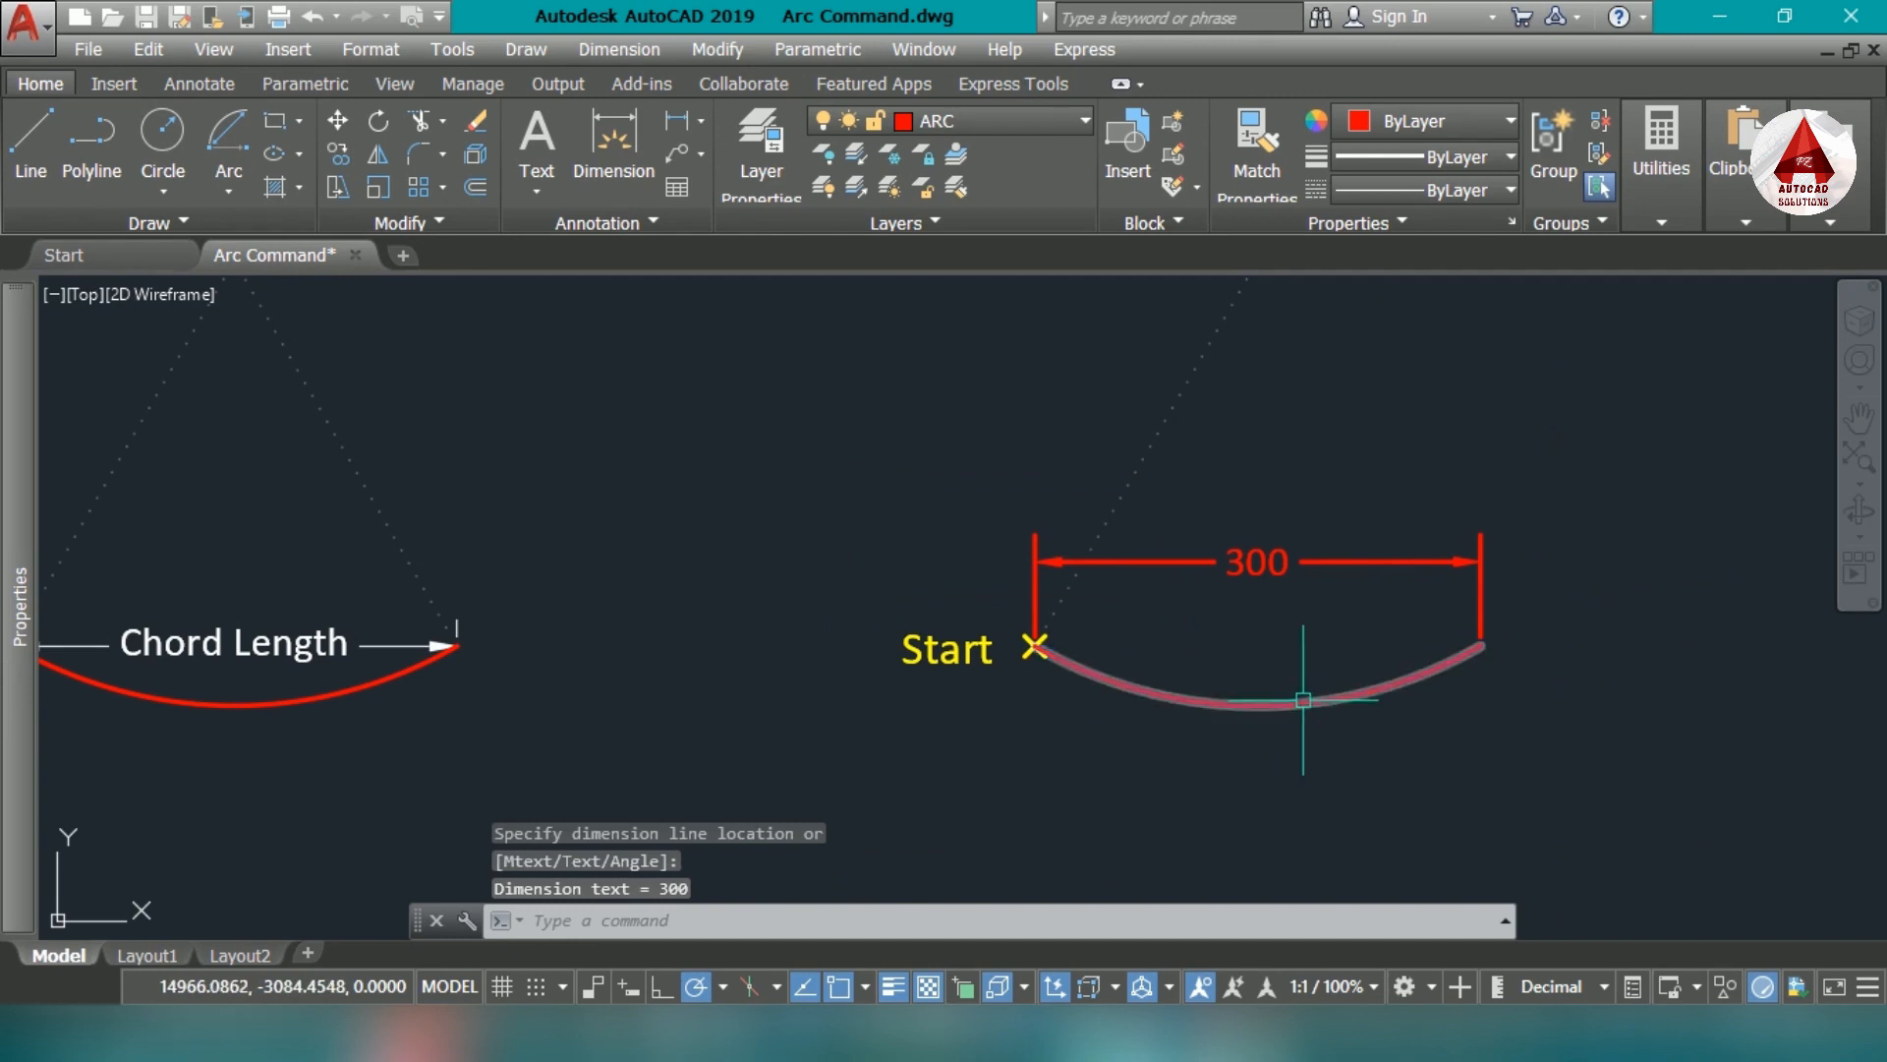
- Examine the next marker set and its dimensioned distance between the start and center points
{"action": "scroll", "coordinate": [1327, 688], "scroll_direction": "down", "scroll_amount": 3}
{"action": "middle_click_drag", "start_coordinate": [1424, 748], "coordinate": [1160, 774]}
{"action": "middle_click_drag", "start_coordinate": [1324, 824], "coordinate": [1109, 782]}
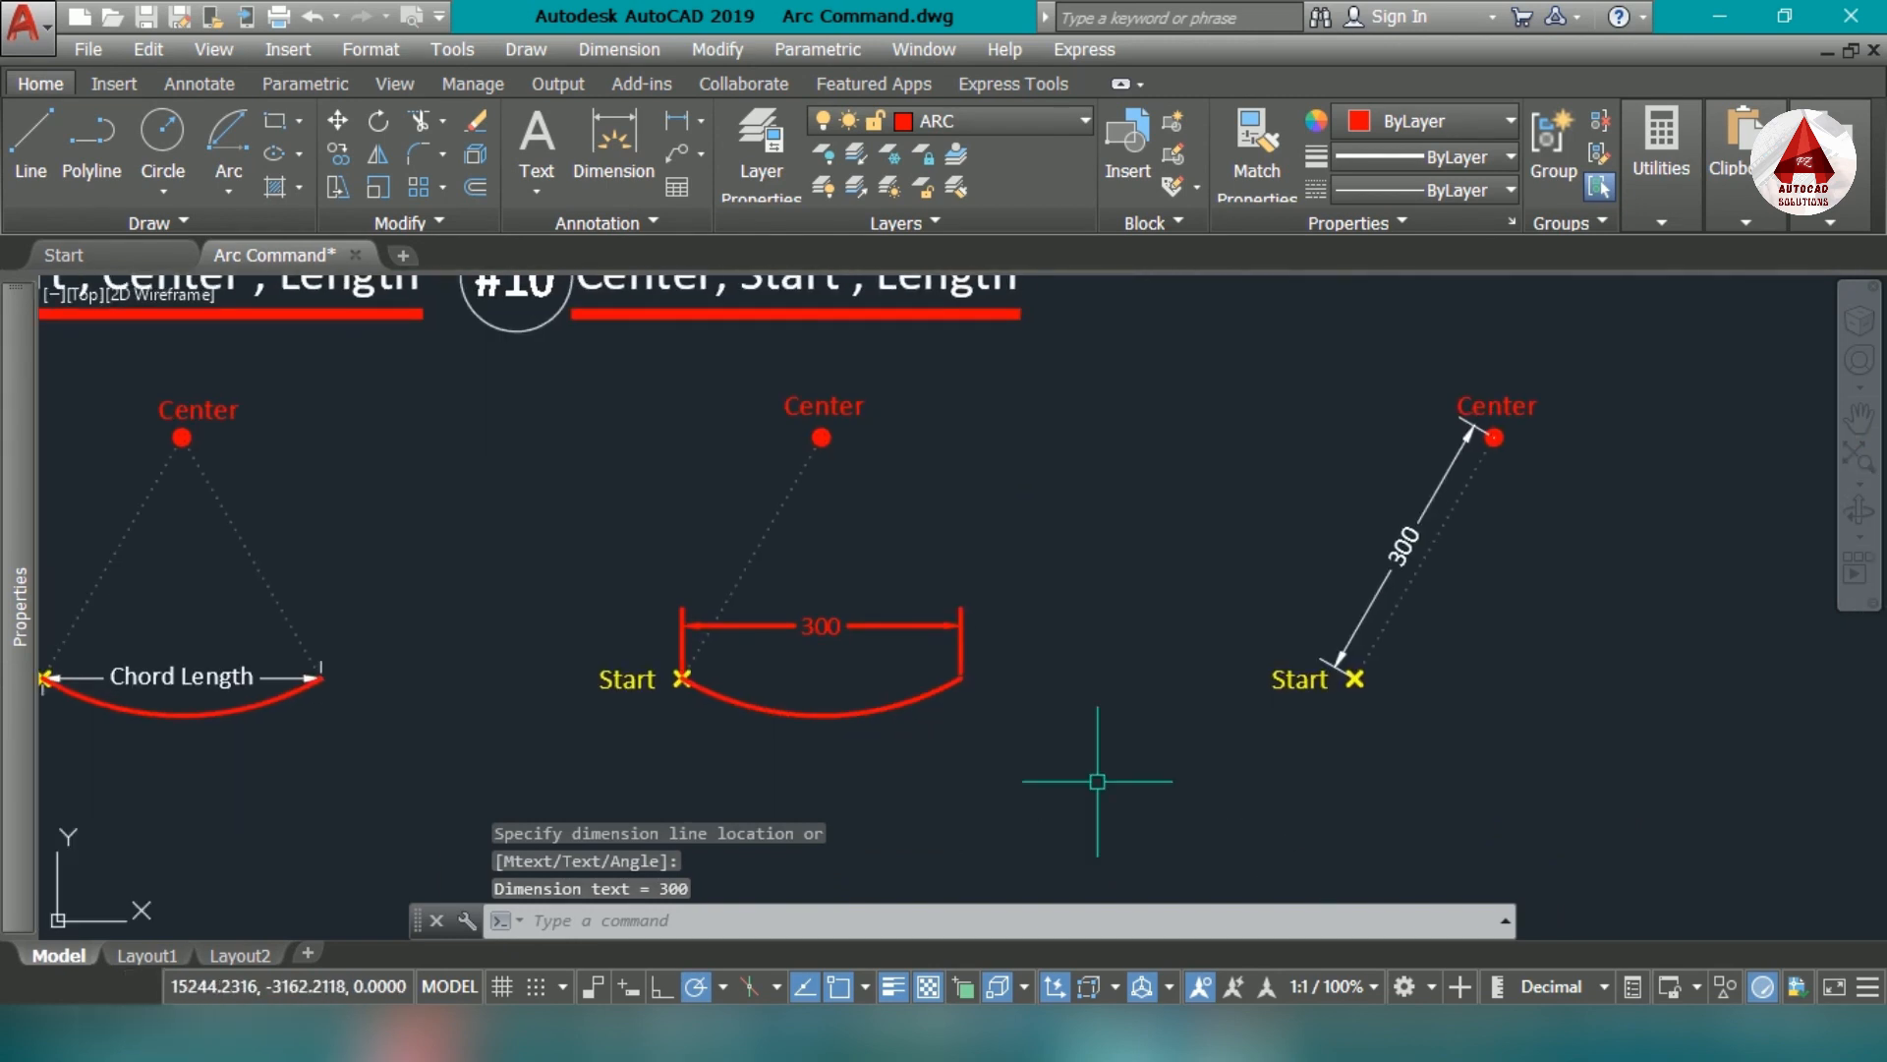
{"action": "middle_click_drag", "start_coordinate": [853, 598], "coordinate": [863, 662]}
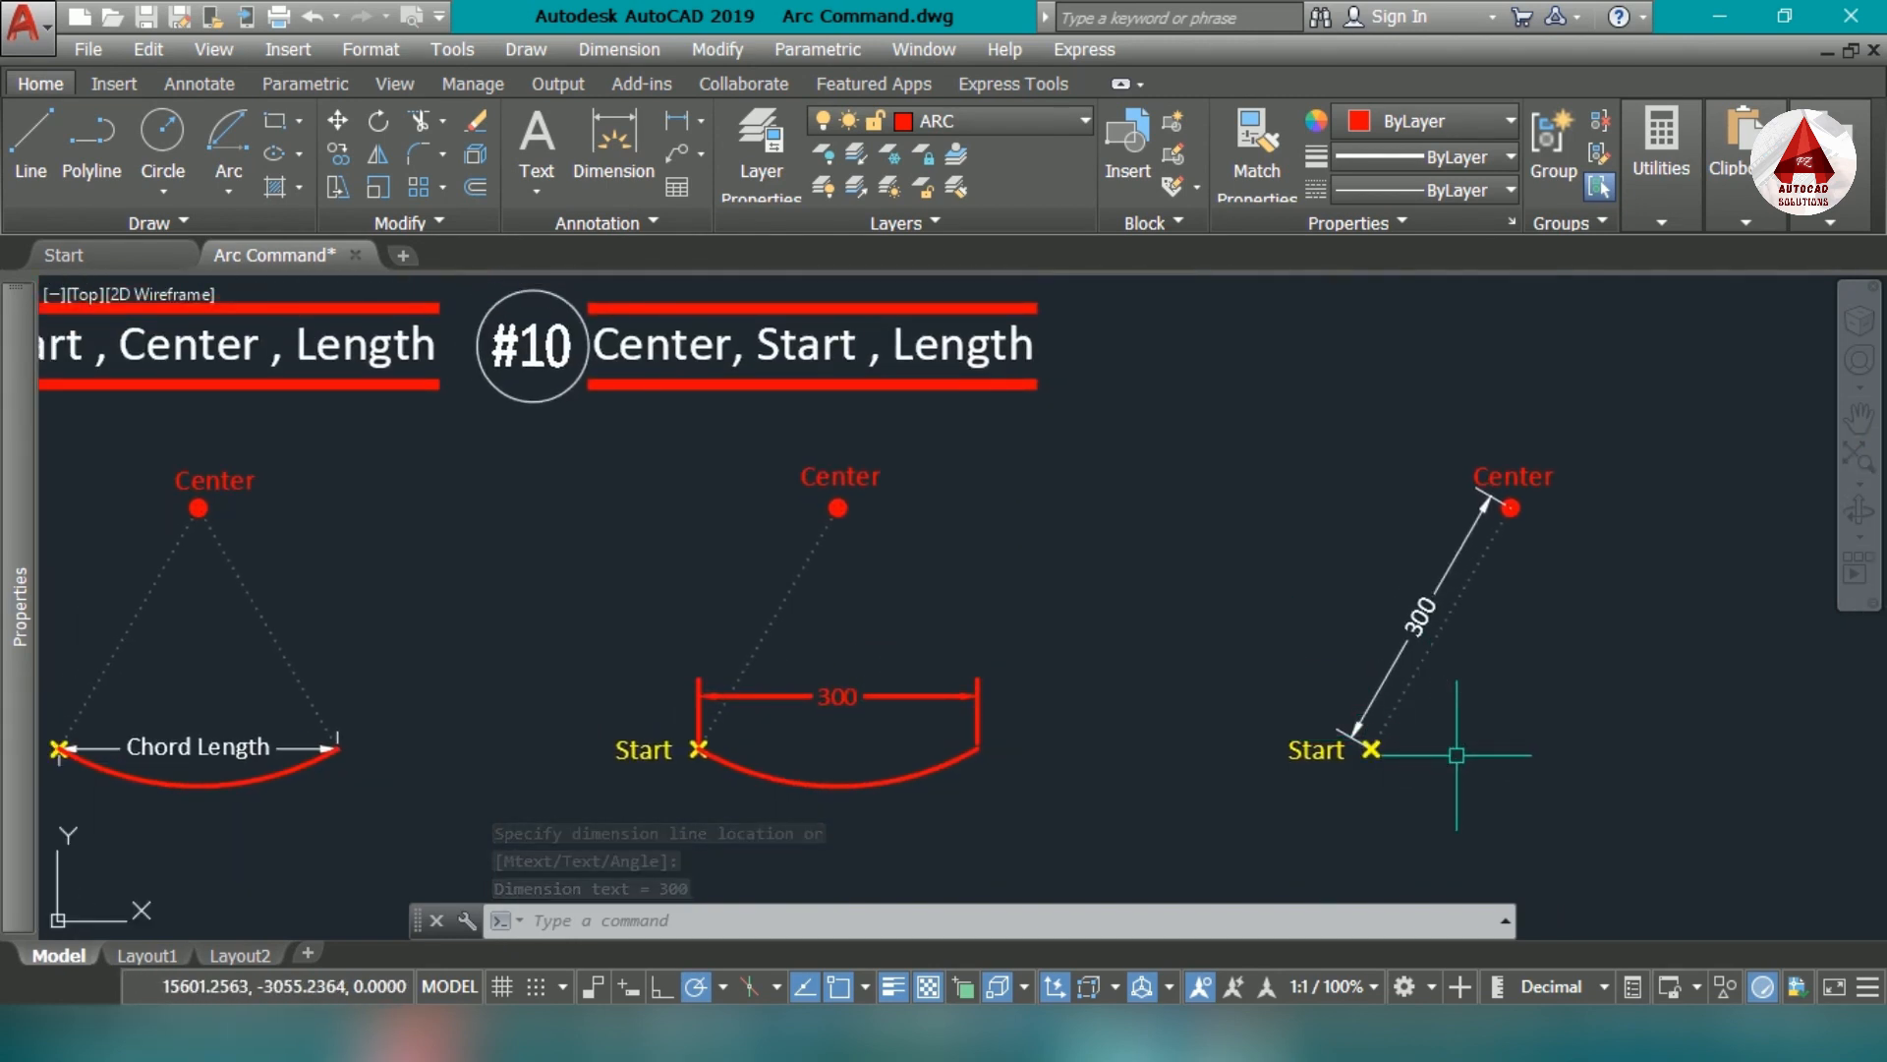
{"action": "middle_click_drag", "start_coordinate": [1305, 753], "coordinate": [1205, 799]}
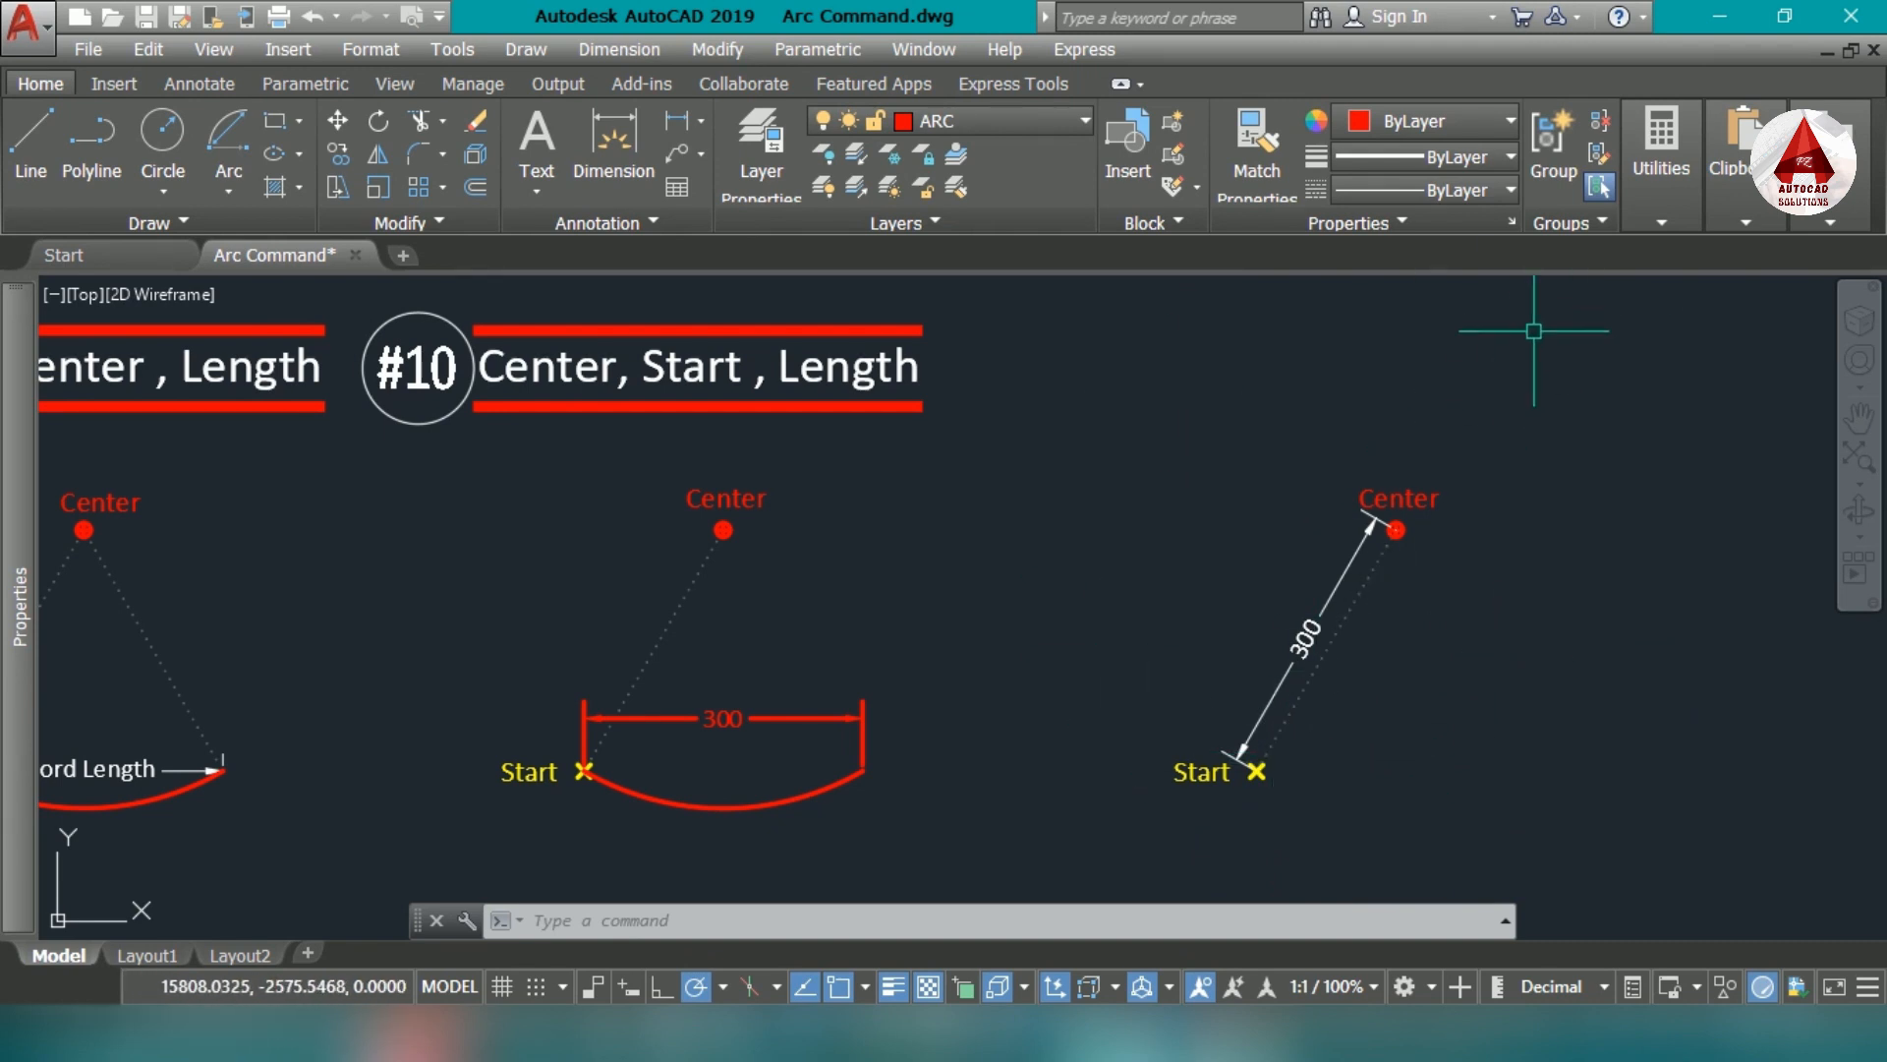
{"action": "scroll", "coordinate": [1500, 640], "scroll_direction": "up", "scroll_amount": 2}
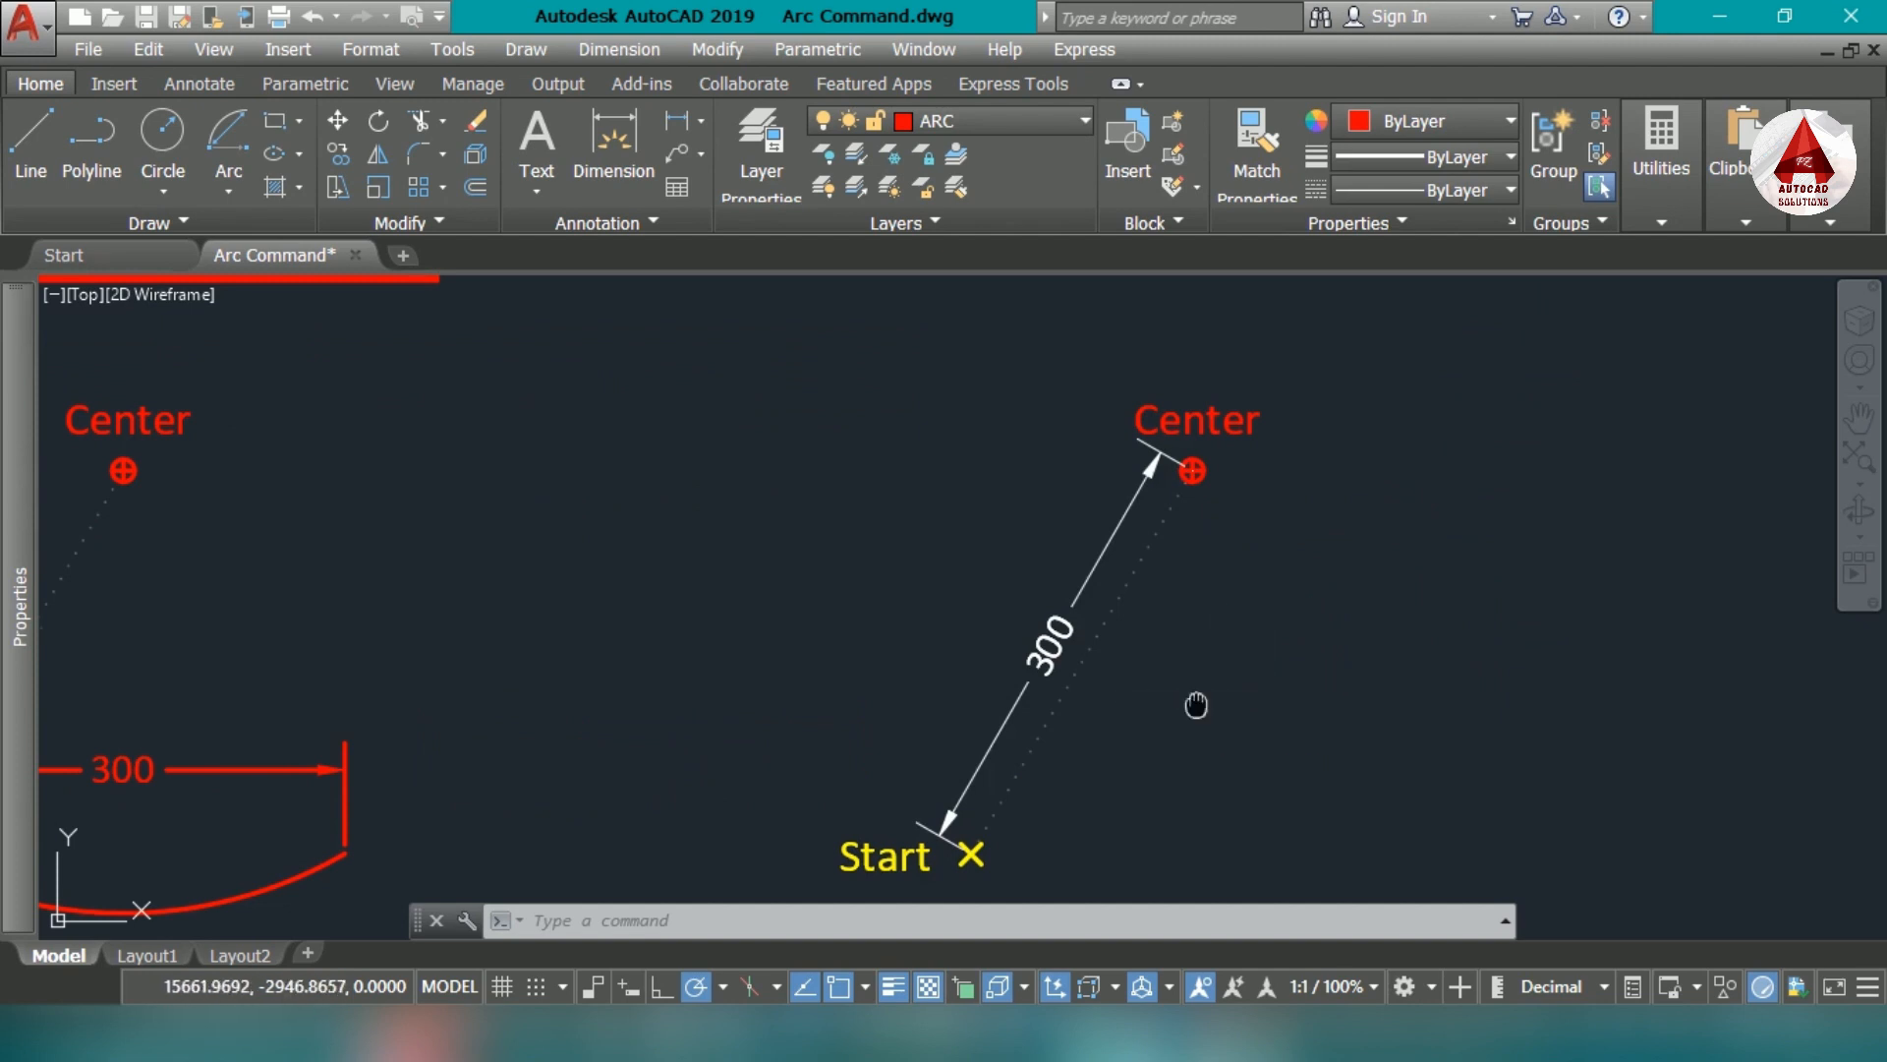
{"action": "middle_click_drag", "start_coordinate": [1196, 705], "coordinate": [1218, 645]}
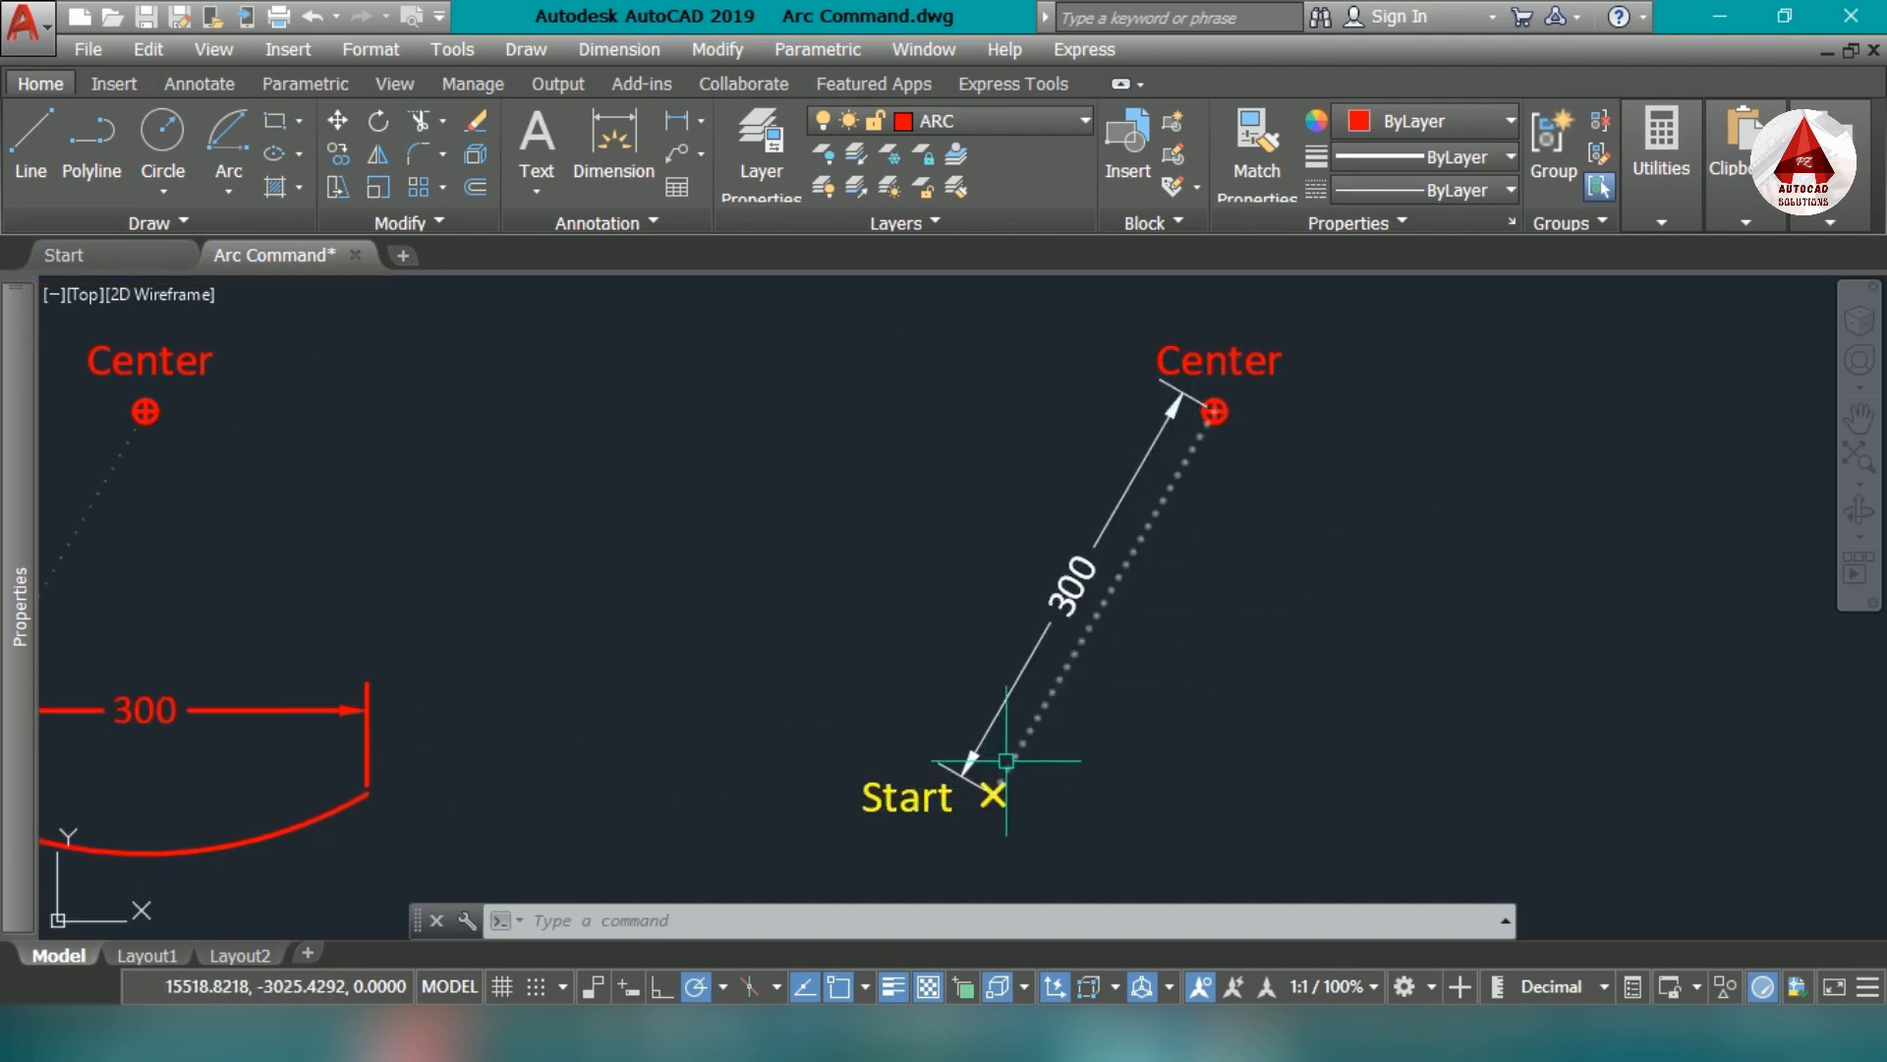
{"action": "scroll", "coordinate": [992, 786], "scroll_direction": "down", "scroll_amount": 2}
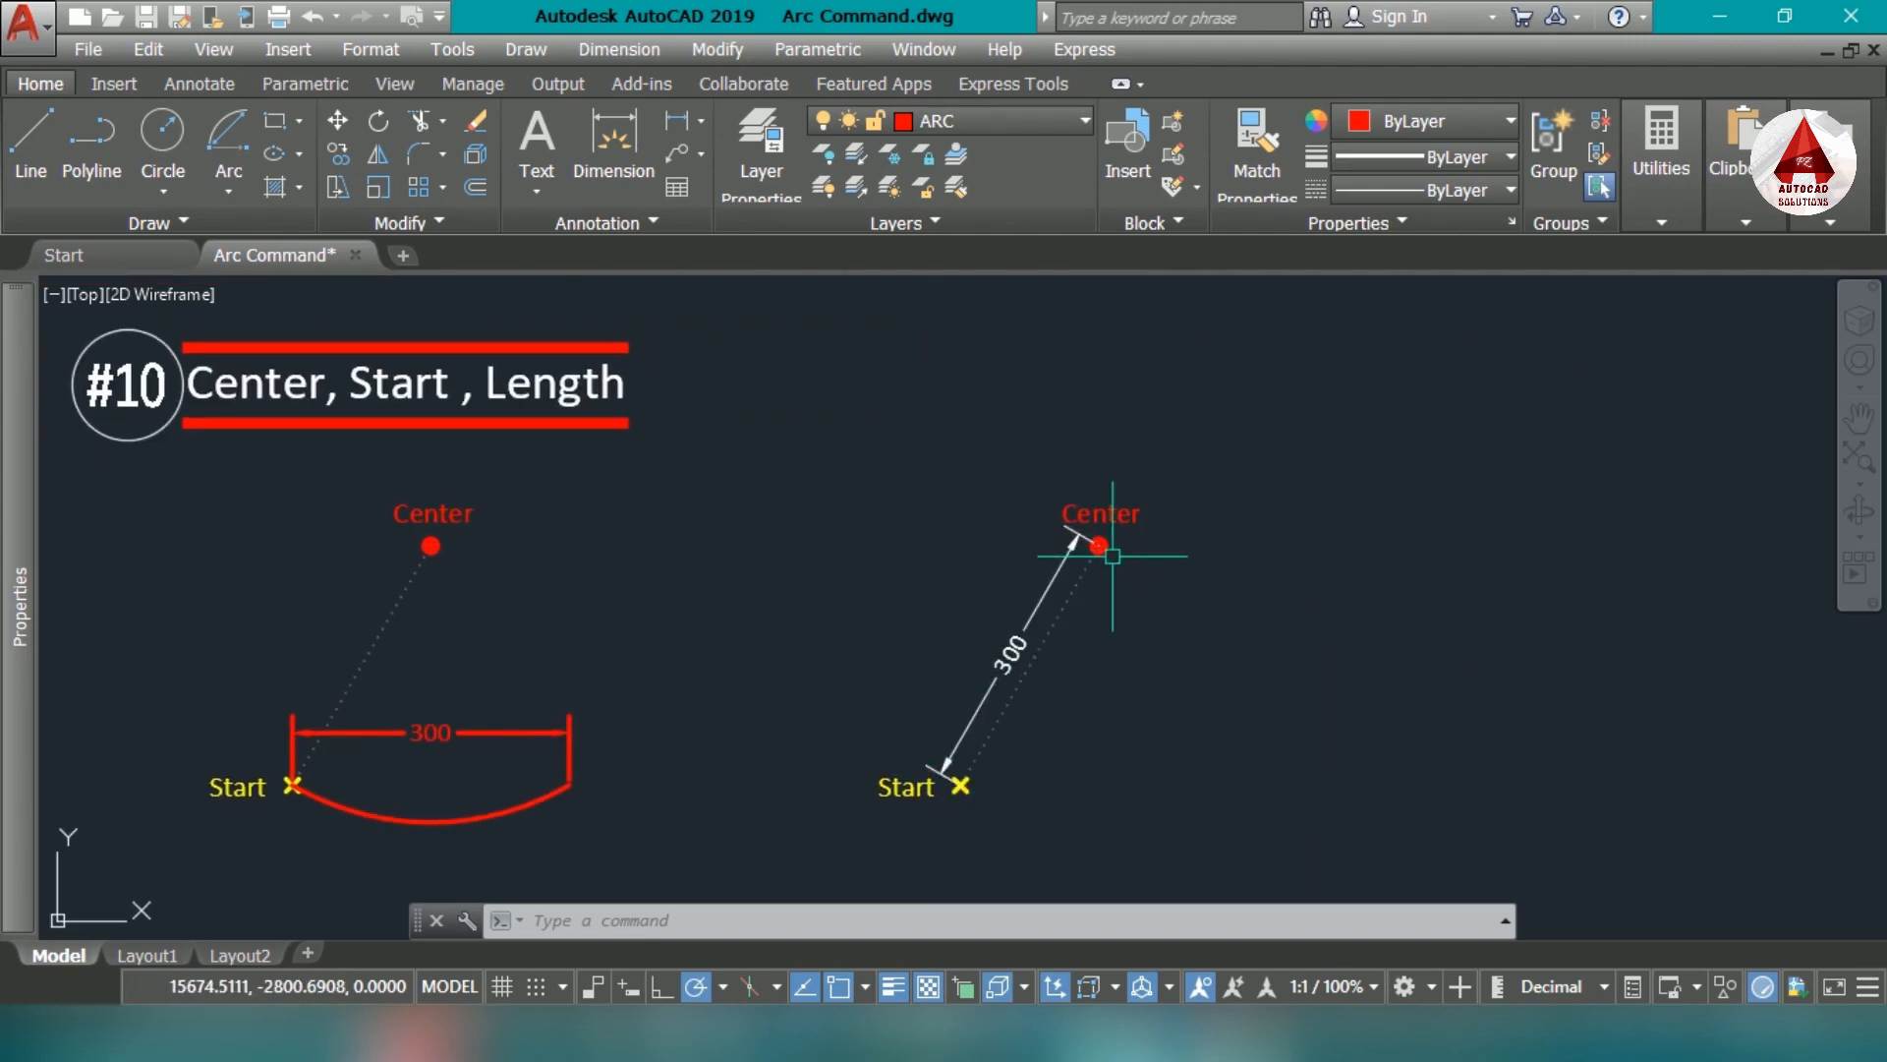
- Draw a circle centered on the dimensioned marker set's center point and passing through its start point
{"action": "type", "text": "a"}
{"action": "scroll", "coordinate": [1103, 546], "scroll_direction": "up", "scroll_amount": 2}
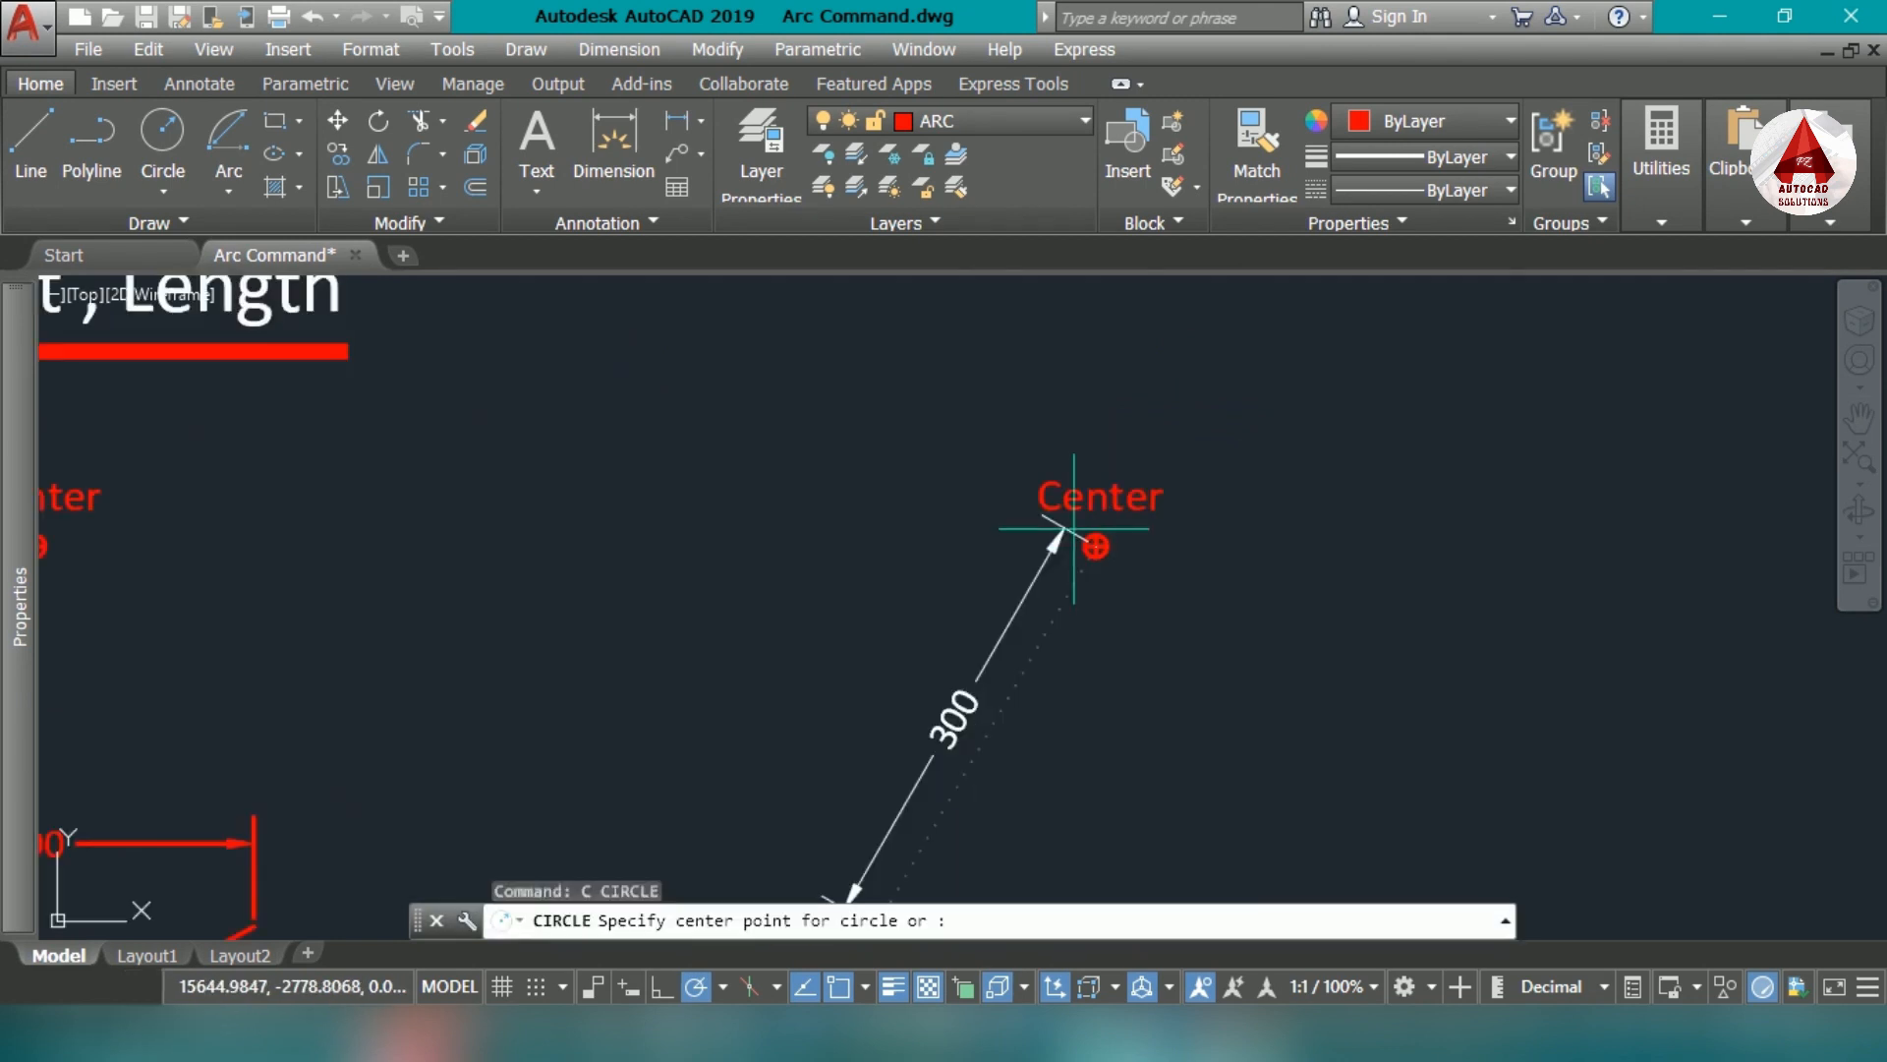
{"action": "key", "text": "Return"}
{"action": "scroll", "coordinate": [1083, 539], "scroll_direction": "up", "scroll_amount": 3}
{"action": "left_click", "coordinate": [1083, 553]}
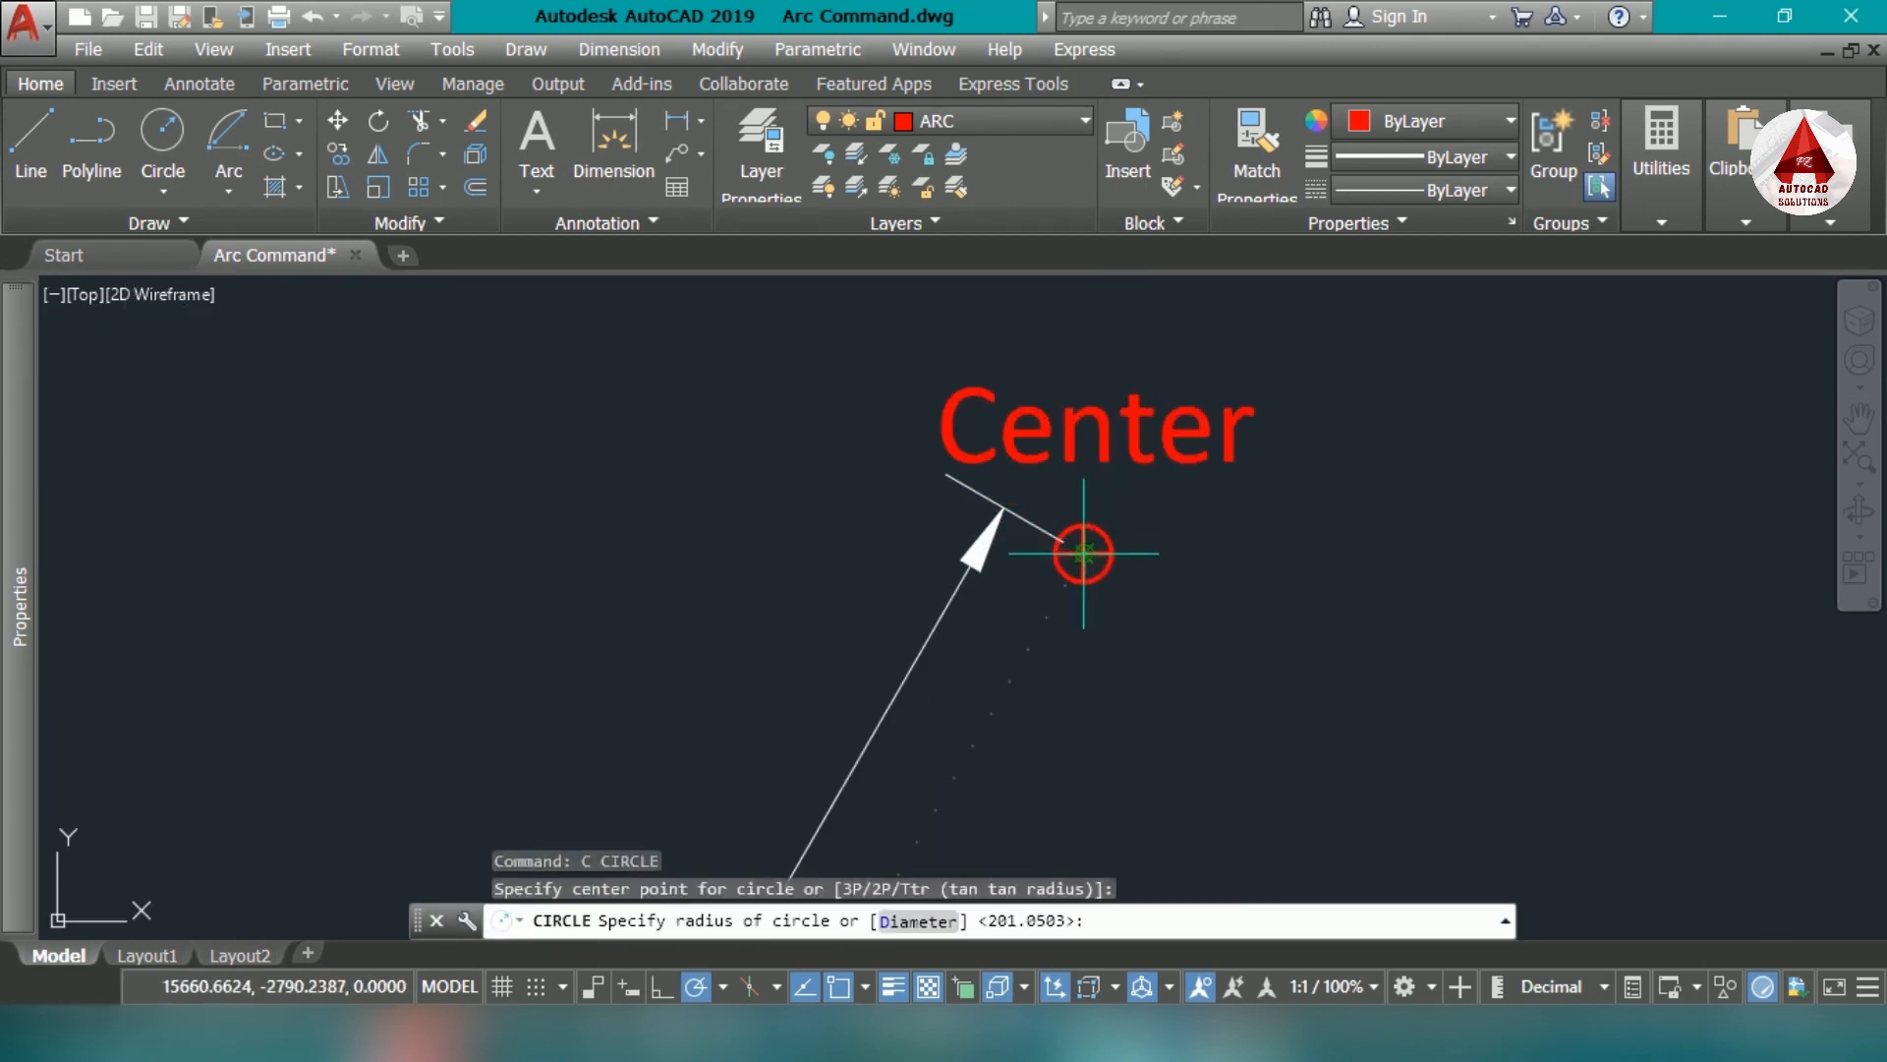
{"action": "scroll", "coordinate": [1083, 553], "scroll_direction": "down", "scroll_amount": 4}
{"action": "middle_click_drag", "start_coordinate": [904, 873], "coordinate": [950, 671]}
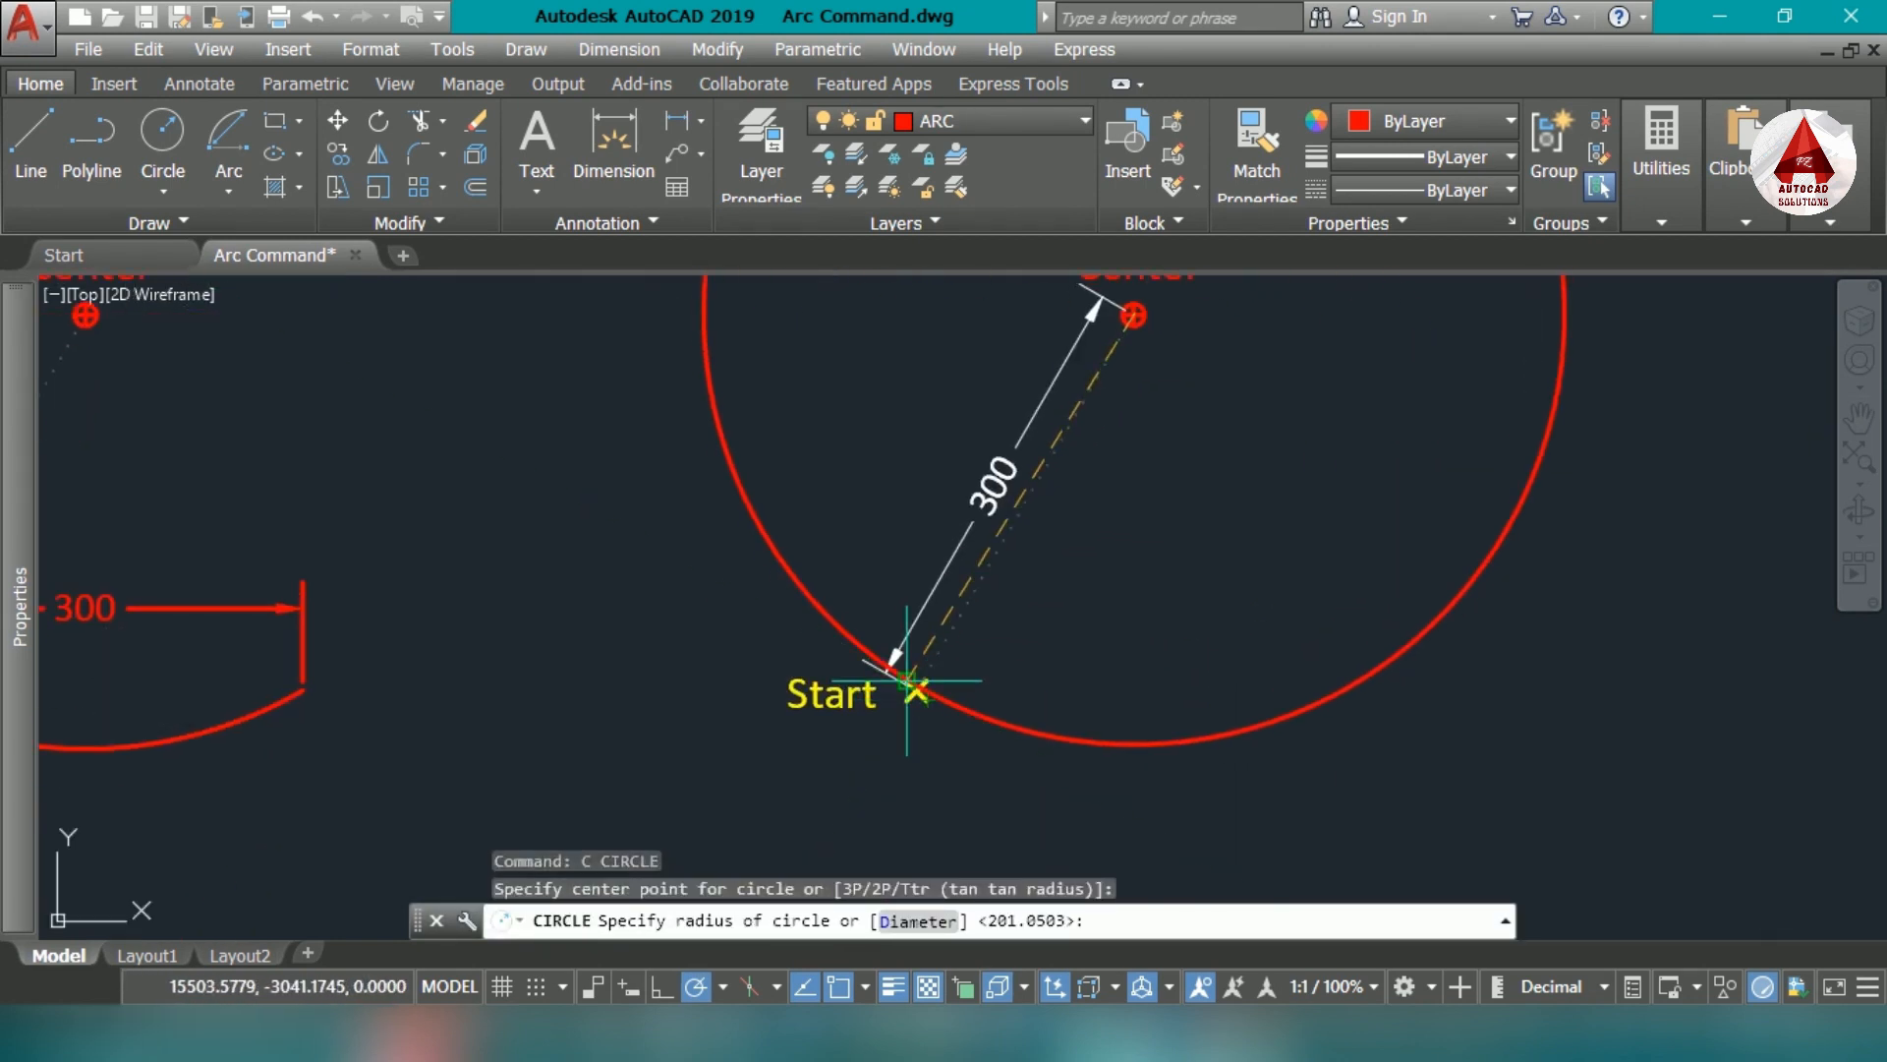
{"action": "scroll", "coordinate": [927, 693], "scroll_direction": "up", "scroll_amount": 3}
{"action": "left_click", "coordinate": [947, 651]}
{"action": "scroll", "coordinate": [947, 650], "scroll_direction": "down", "scroll_amount": 4}
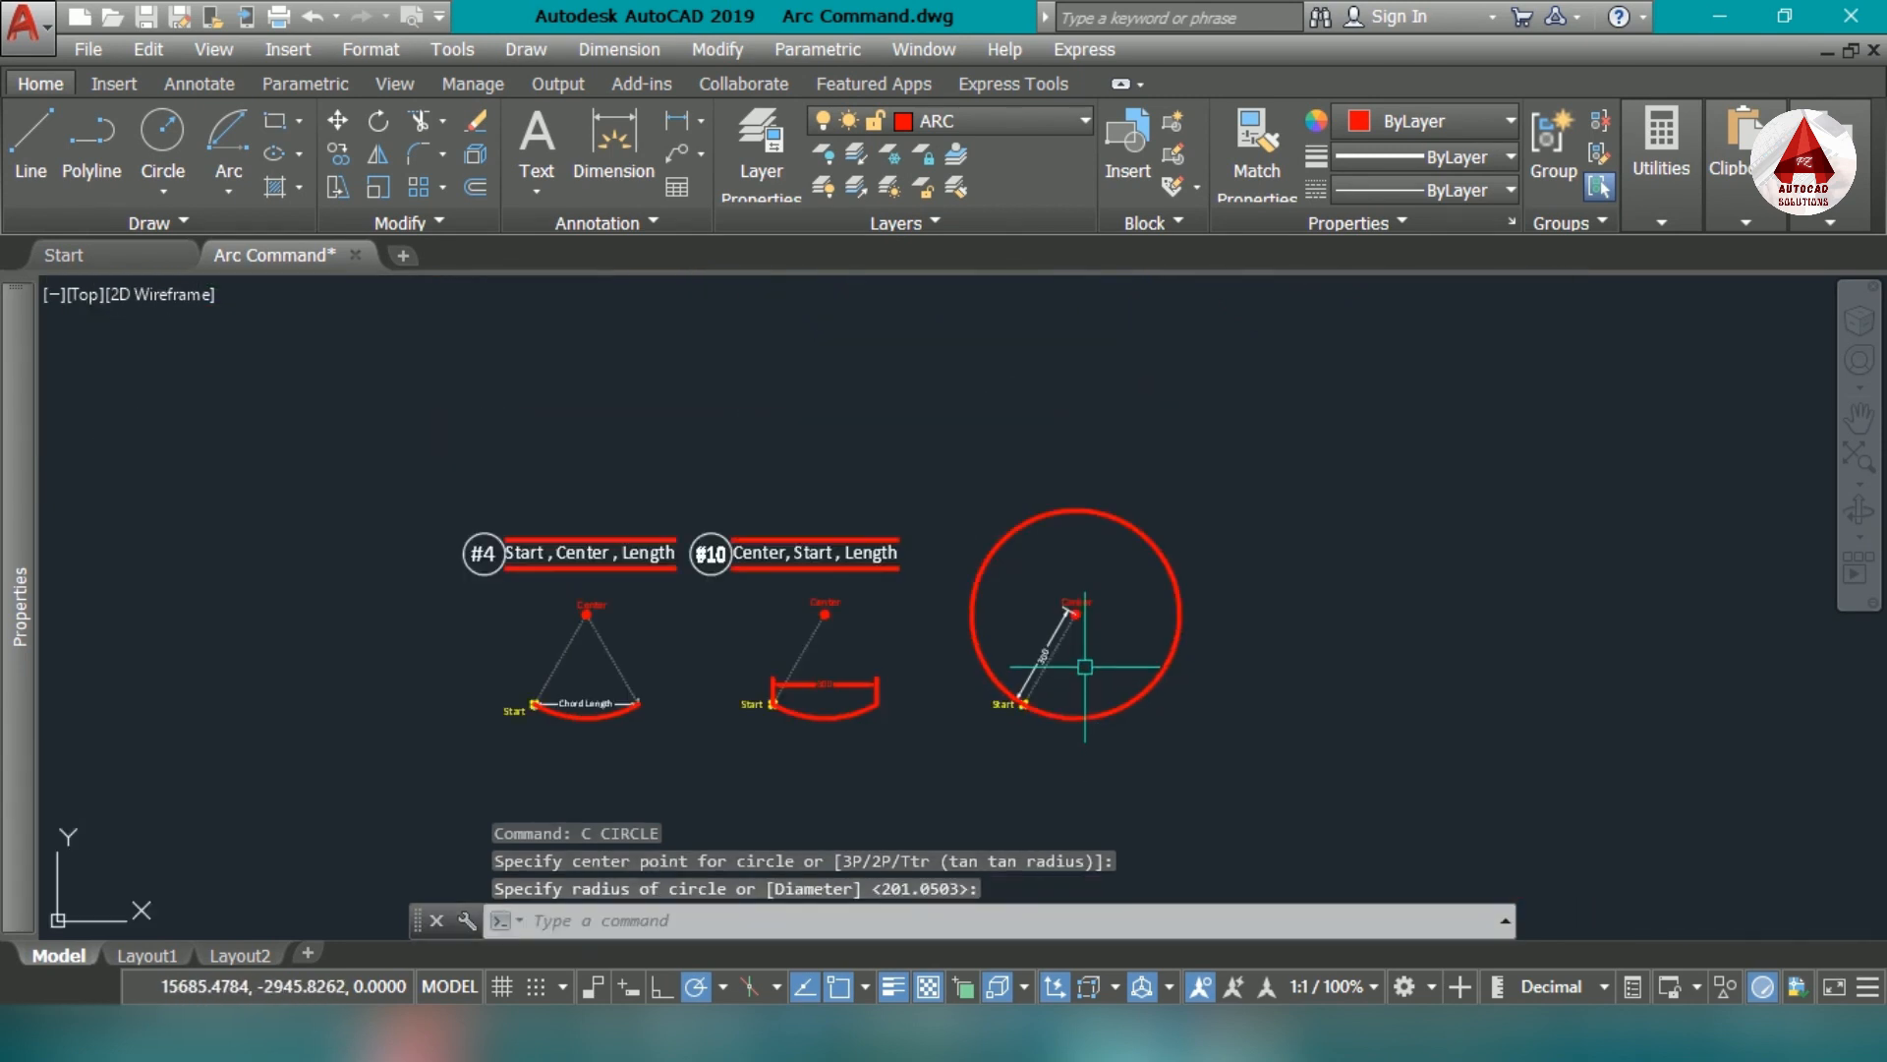
- Delete the circle around the dimensioned marker set
{"action": "scroll", "coordinate": [1071, 668], "scroll_direction": "up", "scroll_amount": 3}
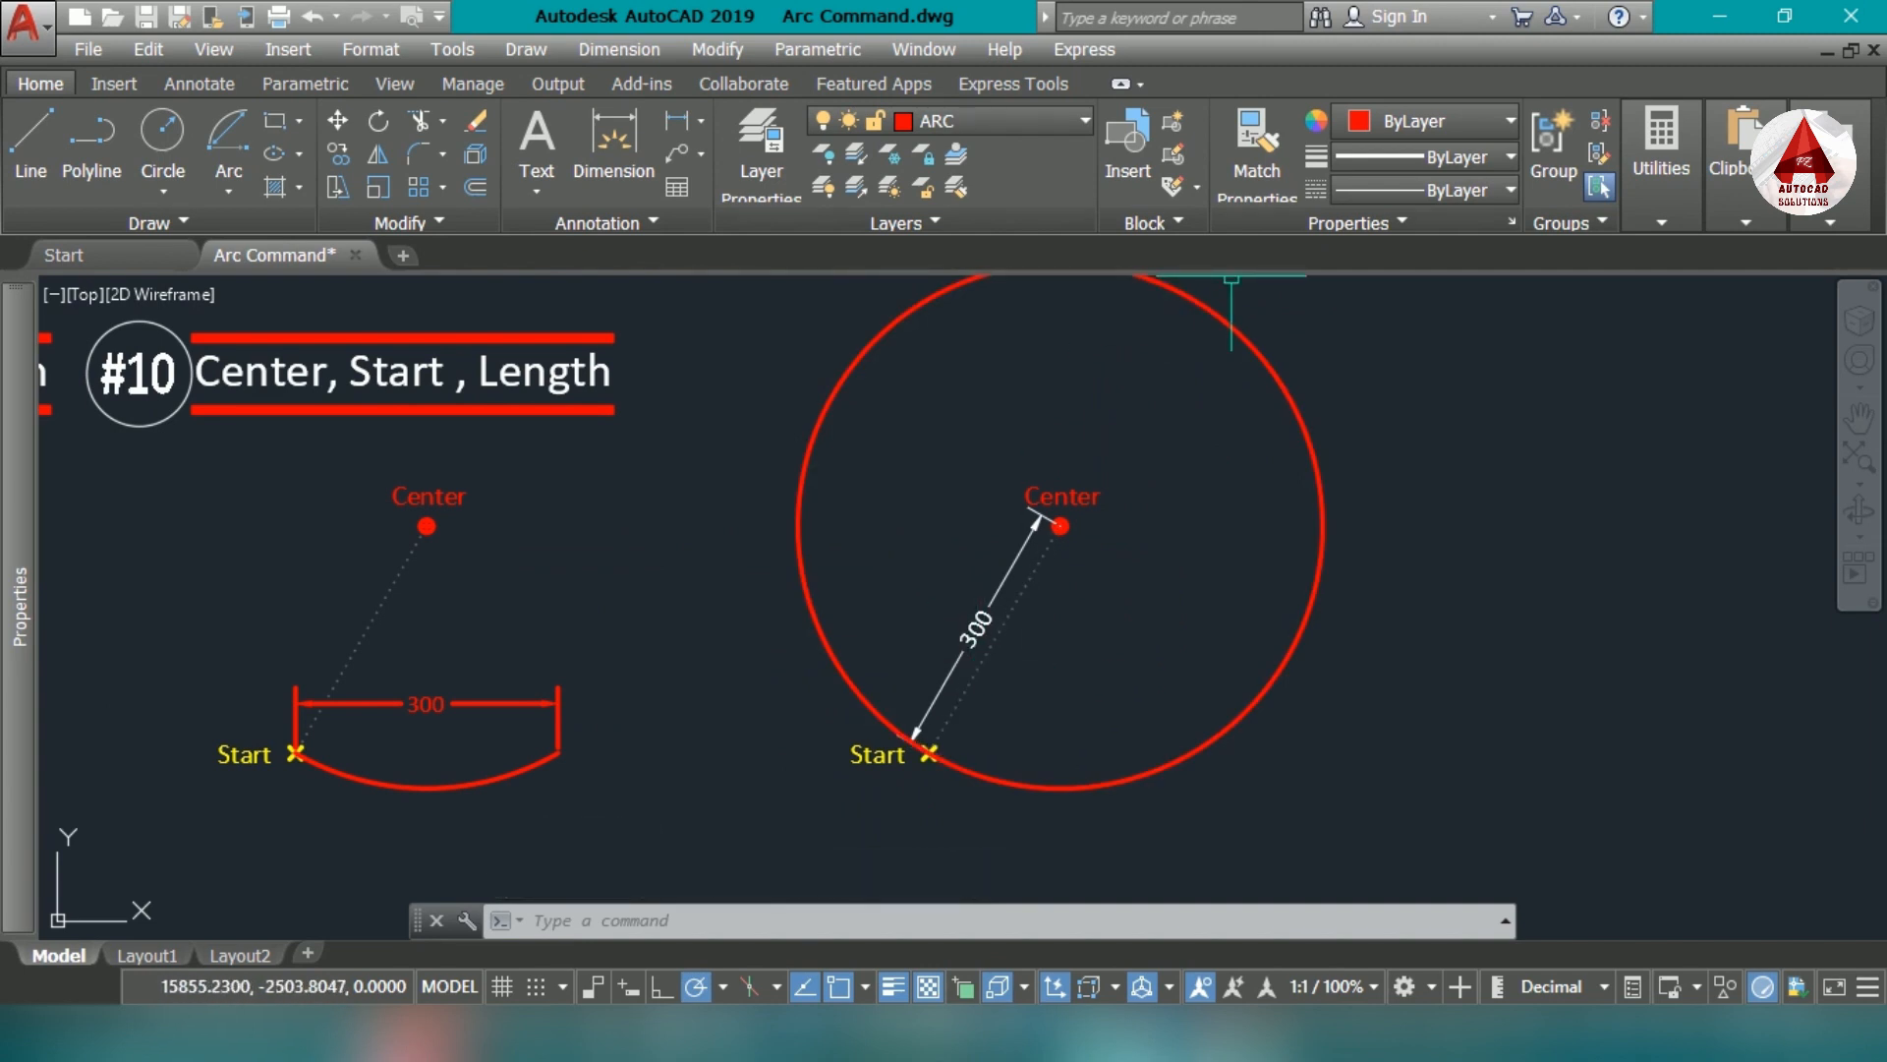
{"action": "middle_click_drag", "start_coordinate": [1123, 425], "coordinate": [1117, 438]}
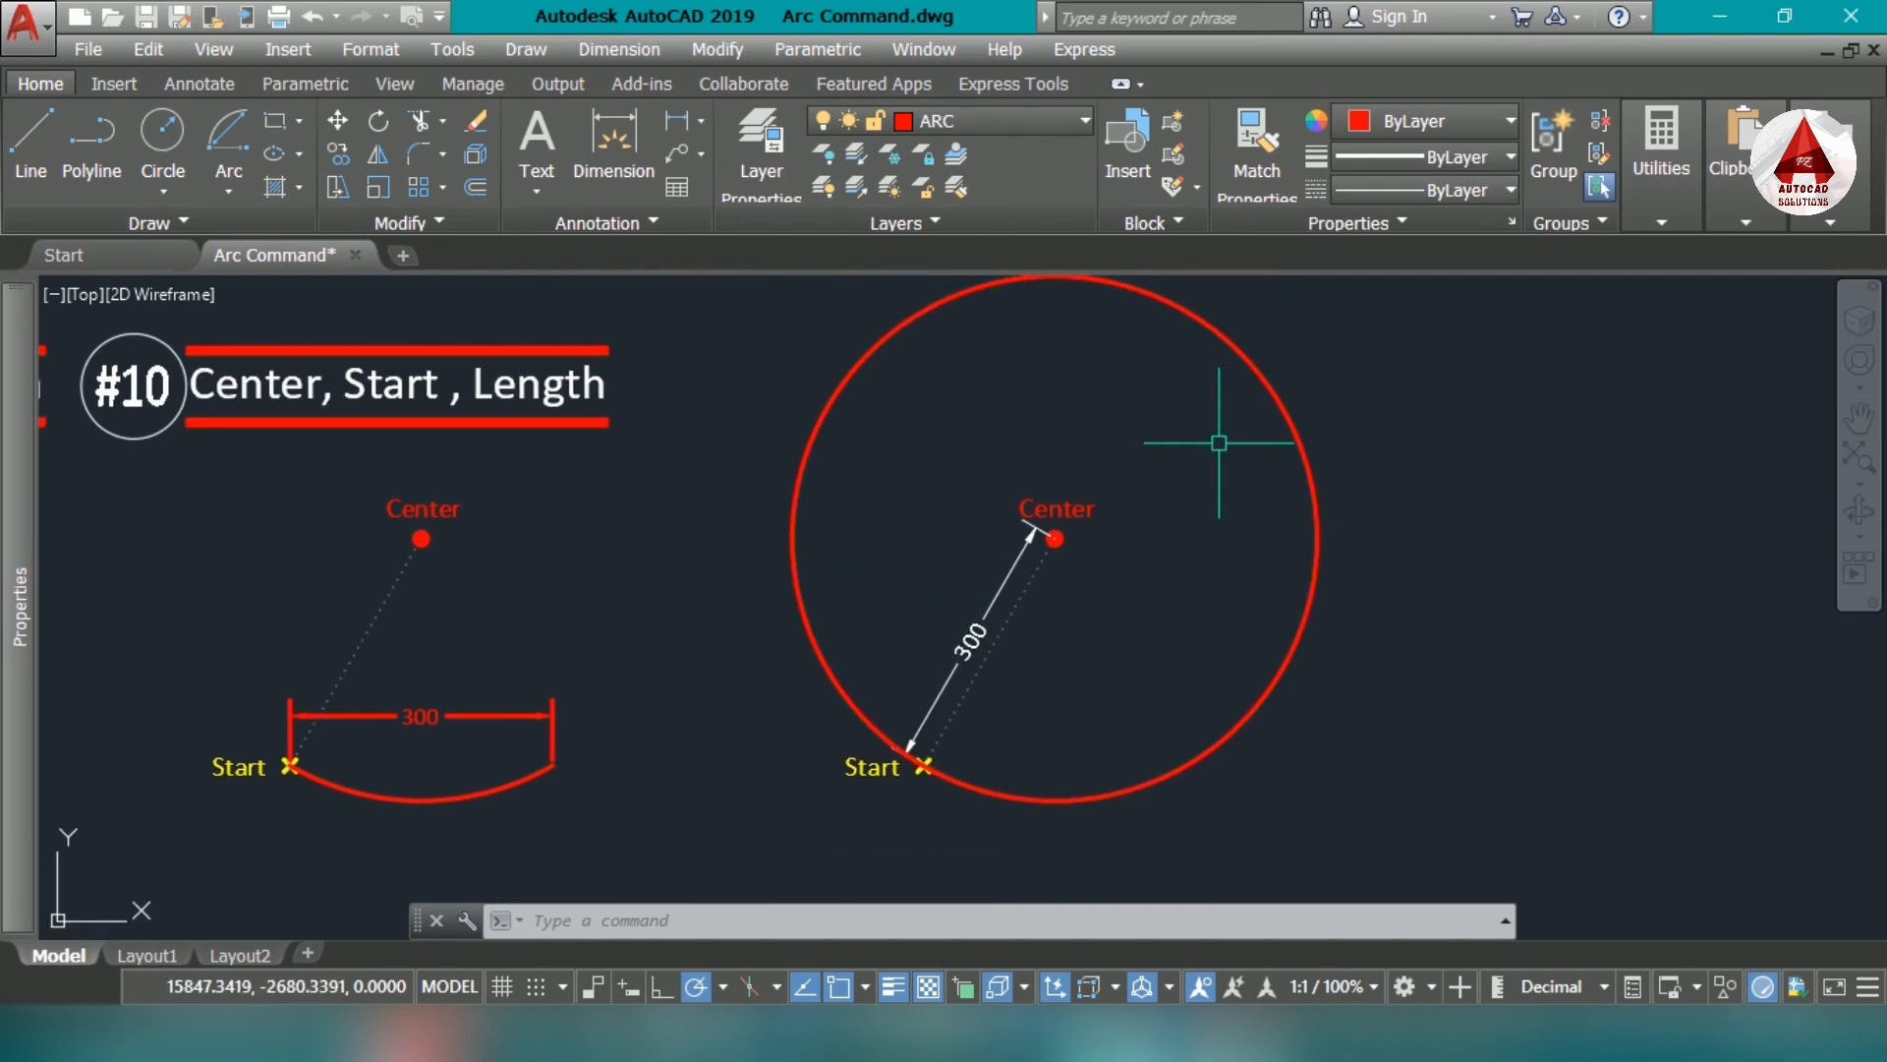
{"action": "left_click_drag", "start_coordinate": [1298, 330], "coordinate": [1163, 426]}
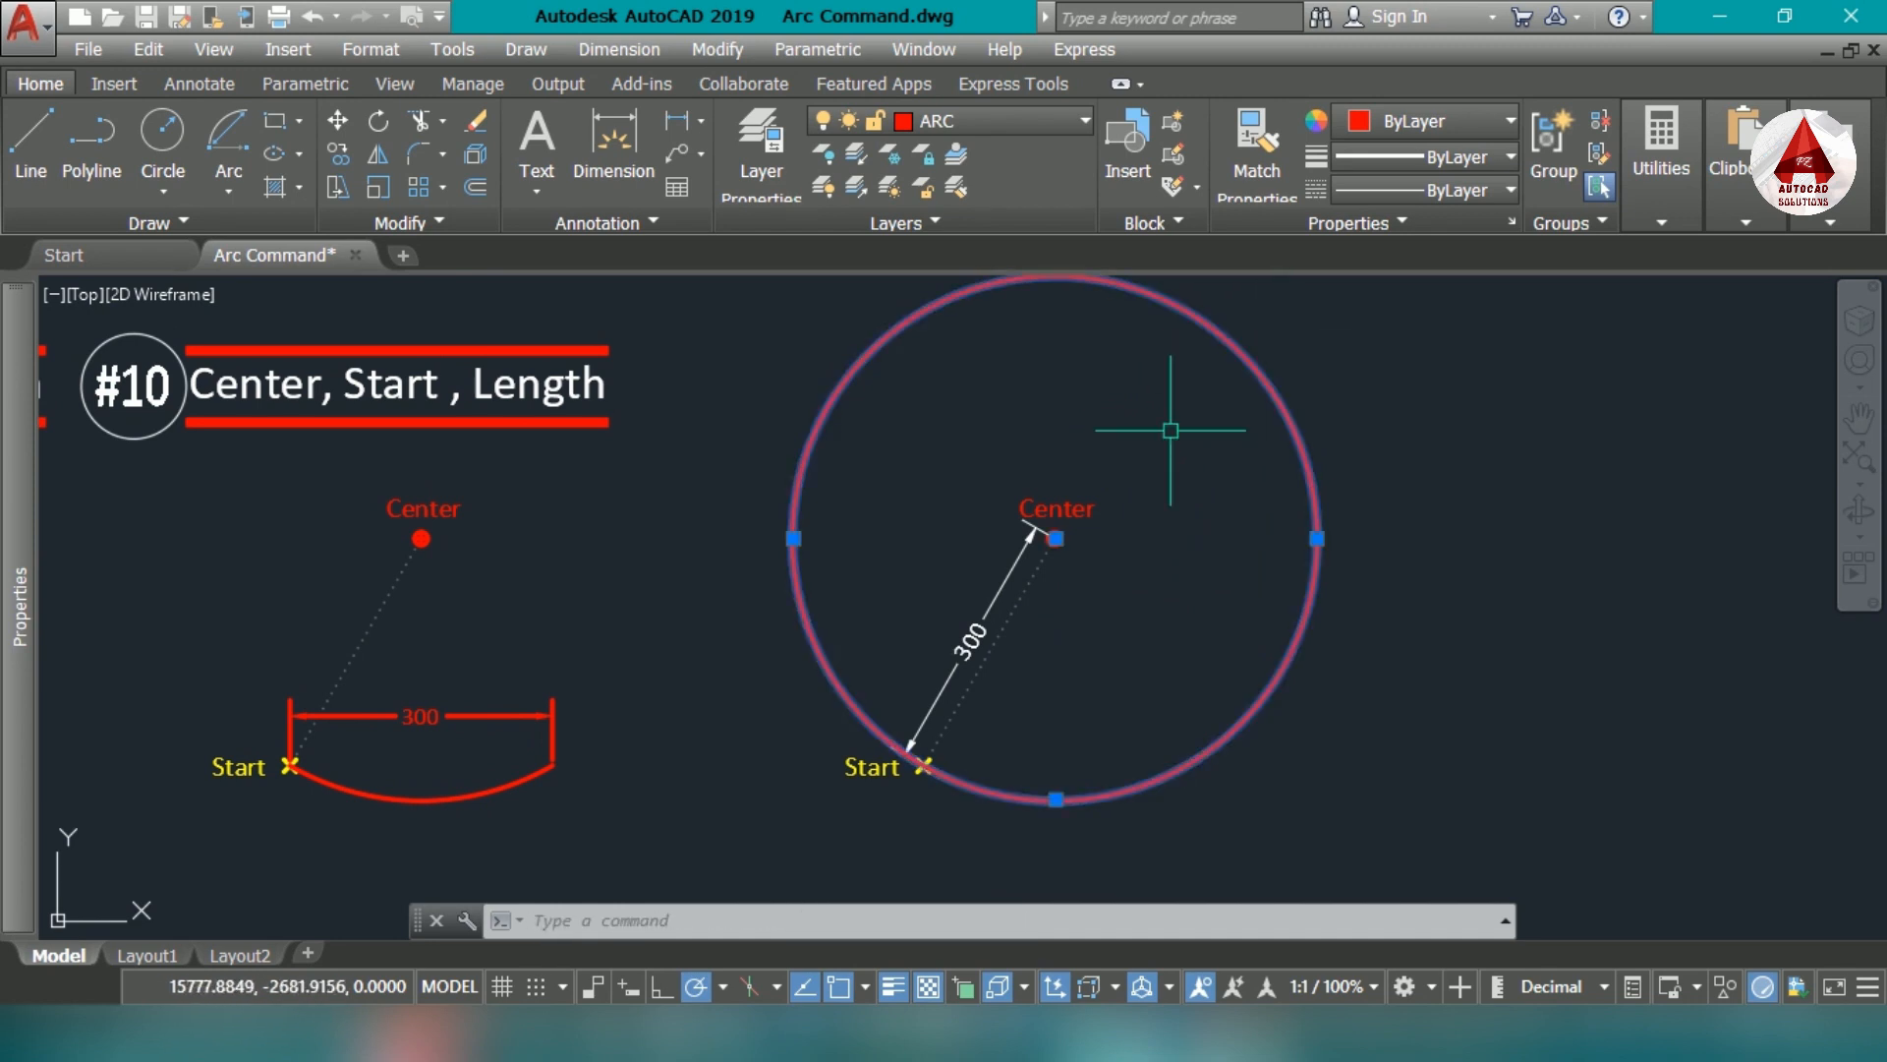
{"action": "key", "text": "Delete"}
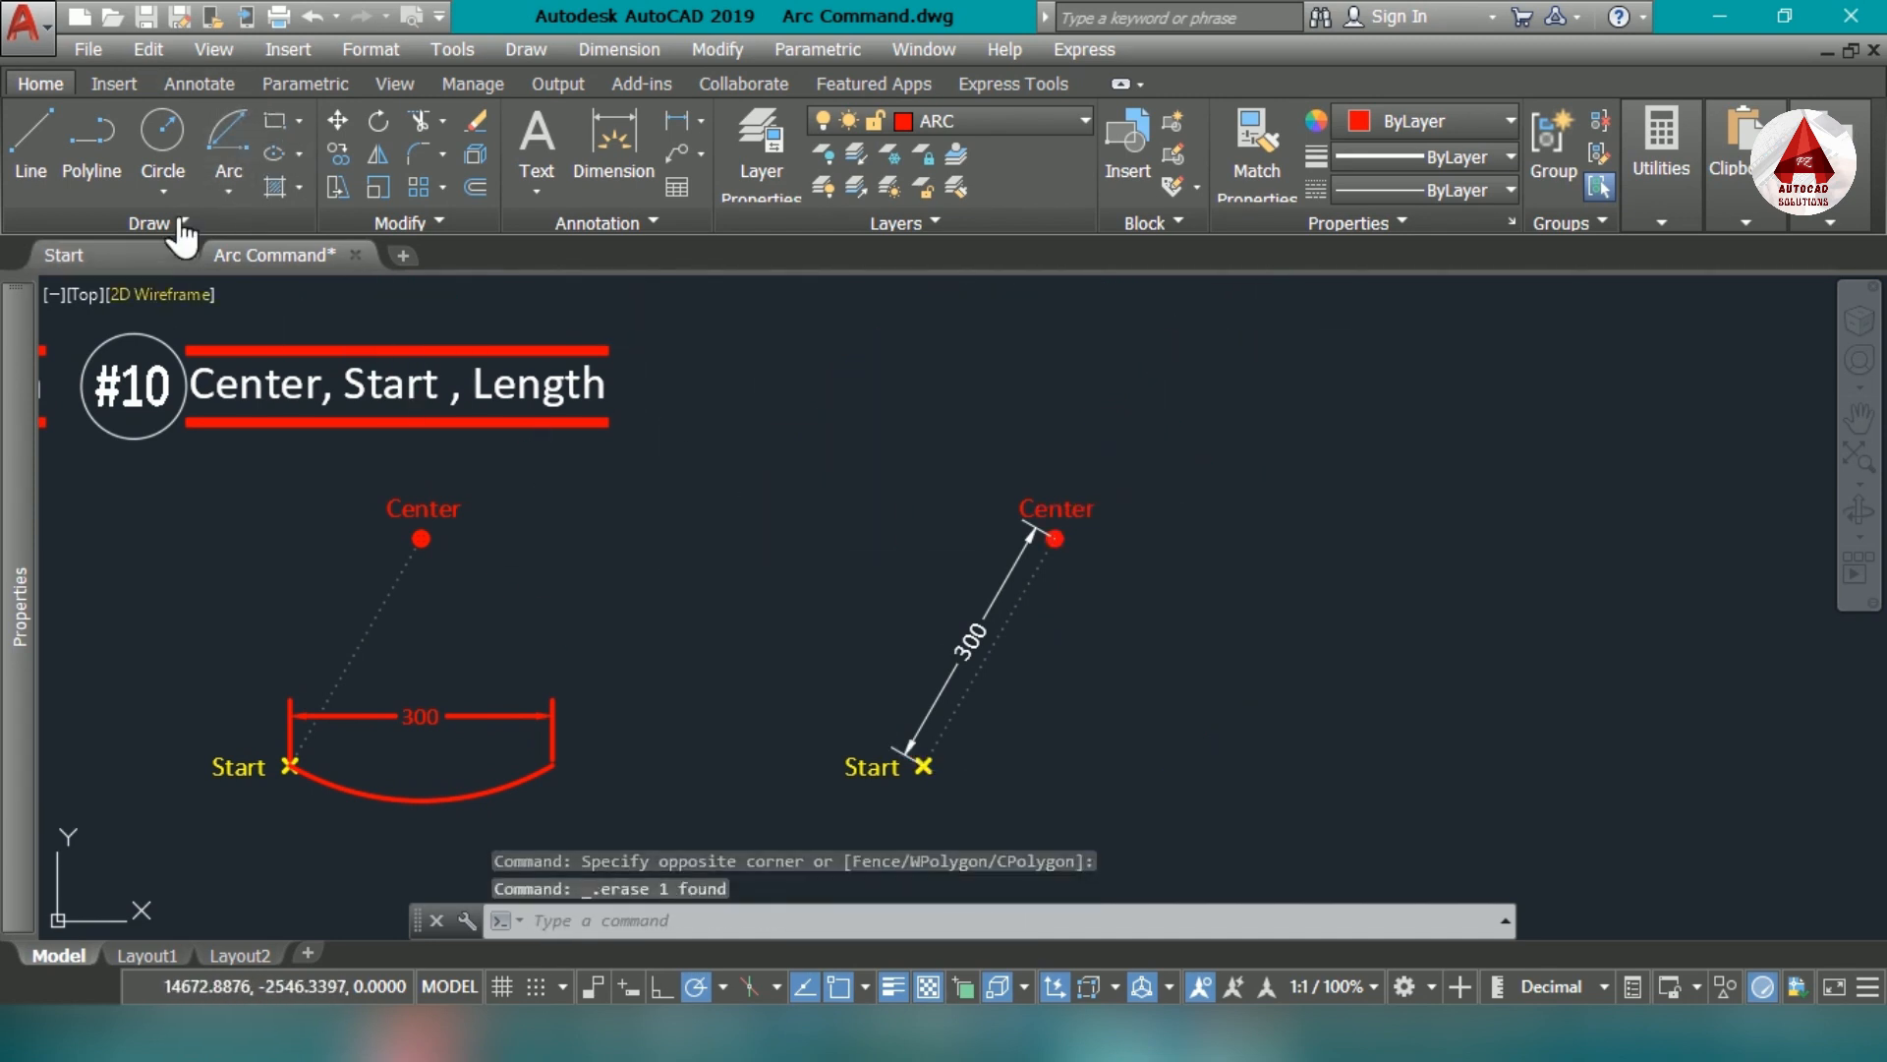
- Try to draw a Start, Center, Length arc on the dimensioned marker set with a chord length of 650
{"action": "left_click", "coordinate": [233, 187]}
{"action": "scroll", "coordinate": [916, 836], "scroll_direction": "up", "scroll_amount": 2}
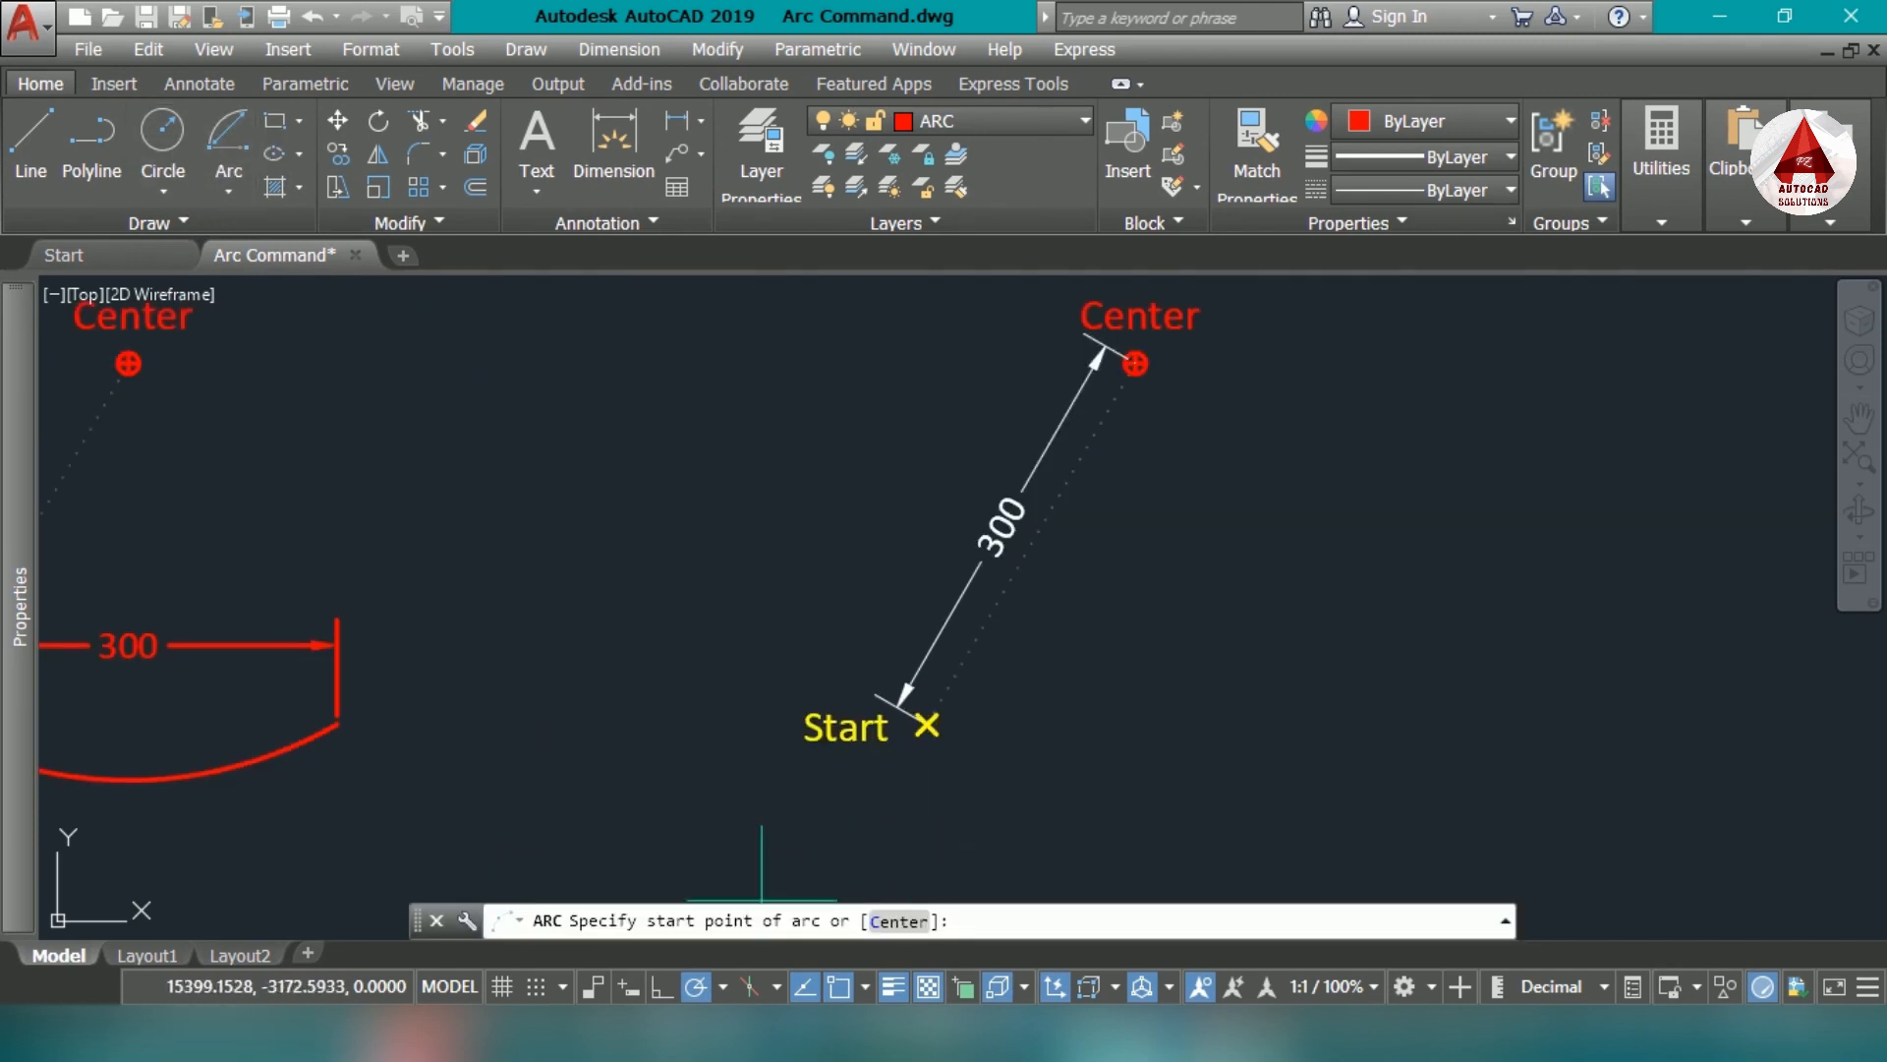
{"action": "scroll", "coordinate": [926, 726], "scroll_direction": "up", "scroll_amount": 2}
{"action": "left_click", "coordinate": [925, 725]}
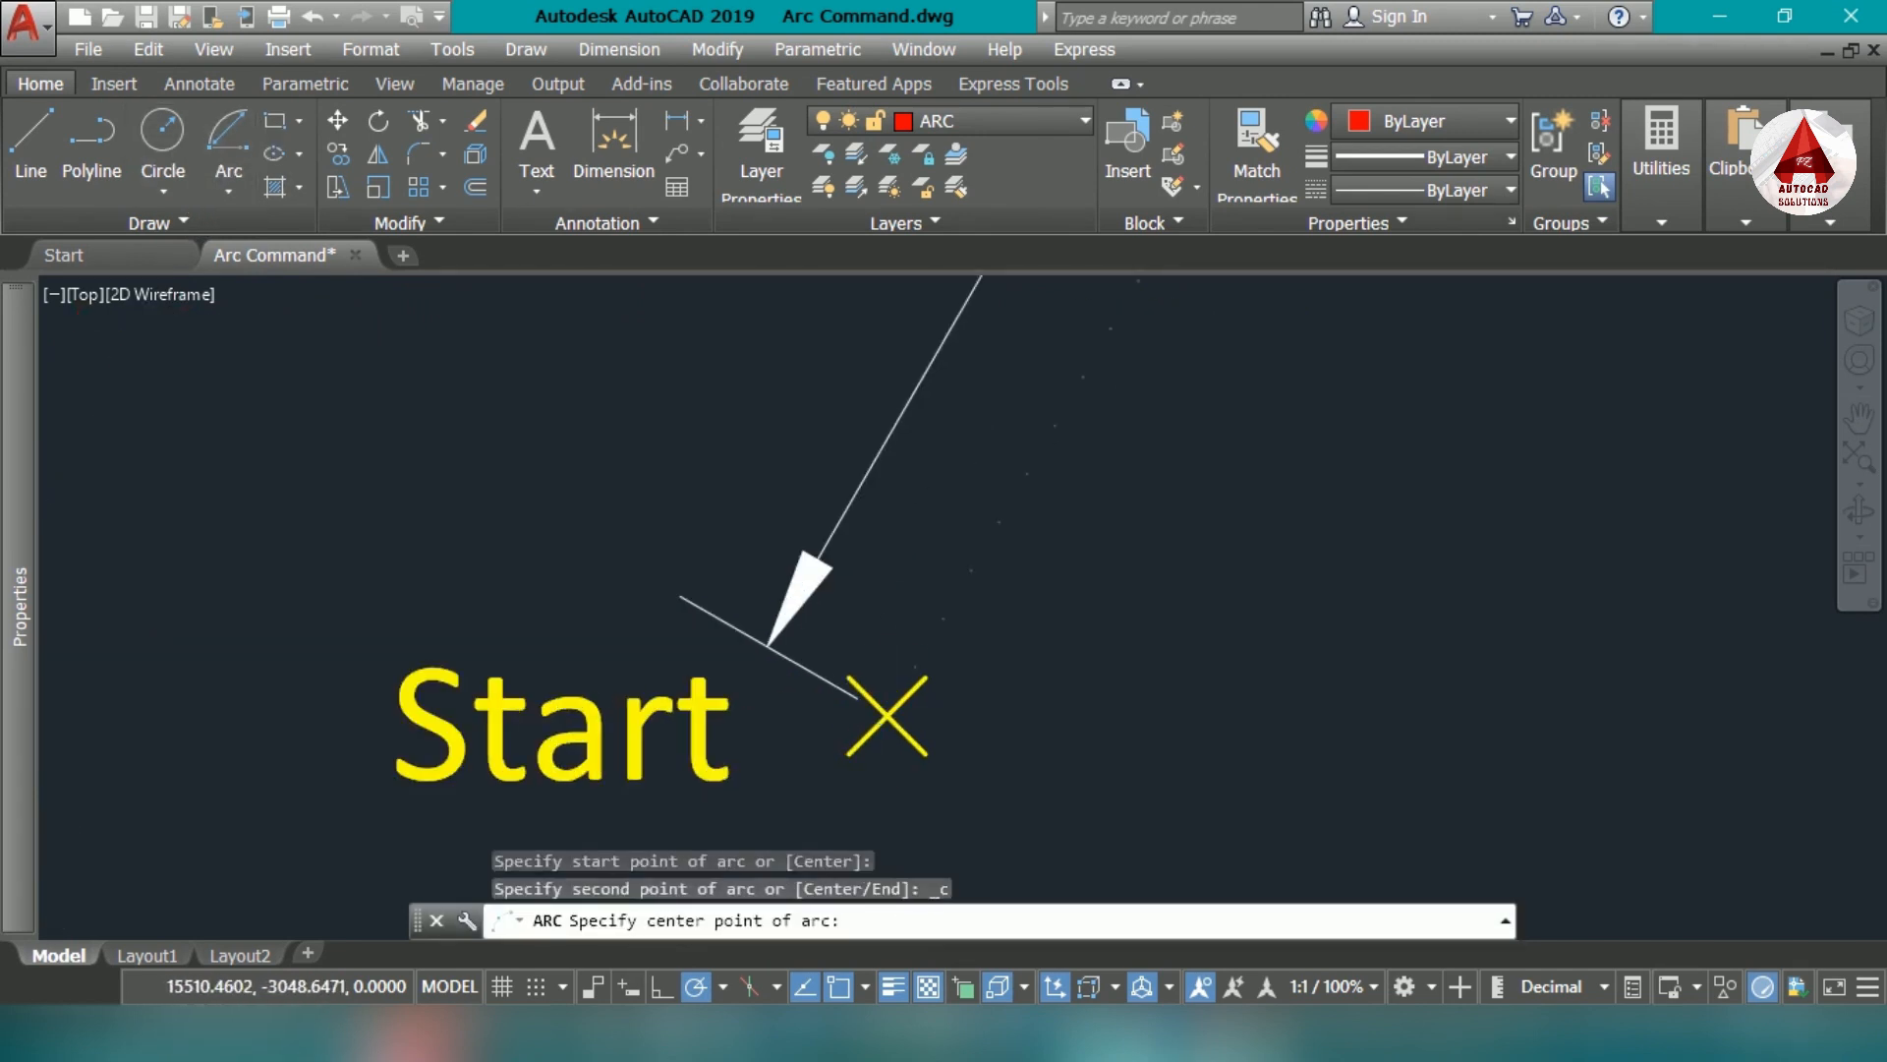
{"action": "scroll", "coordinate": [1016, 666], "scroll_direction": "down", "scroll_amount": 1}
{"action": "scroll", "coordinate": [1062, 371], "scroll_direction": "down", "scroll_amount": 1}
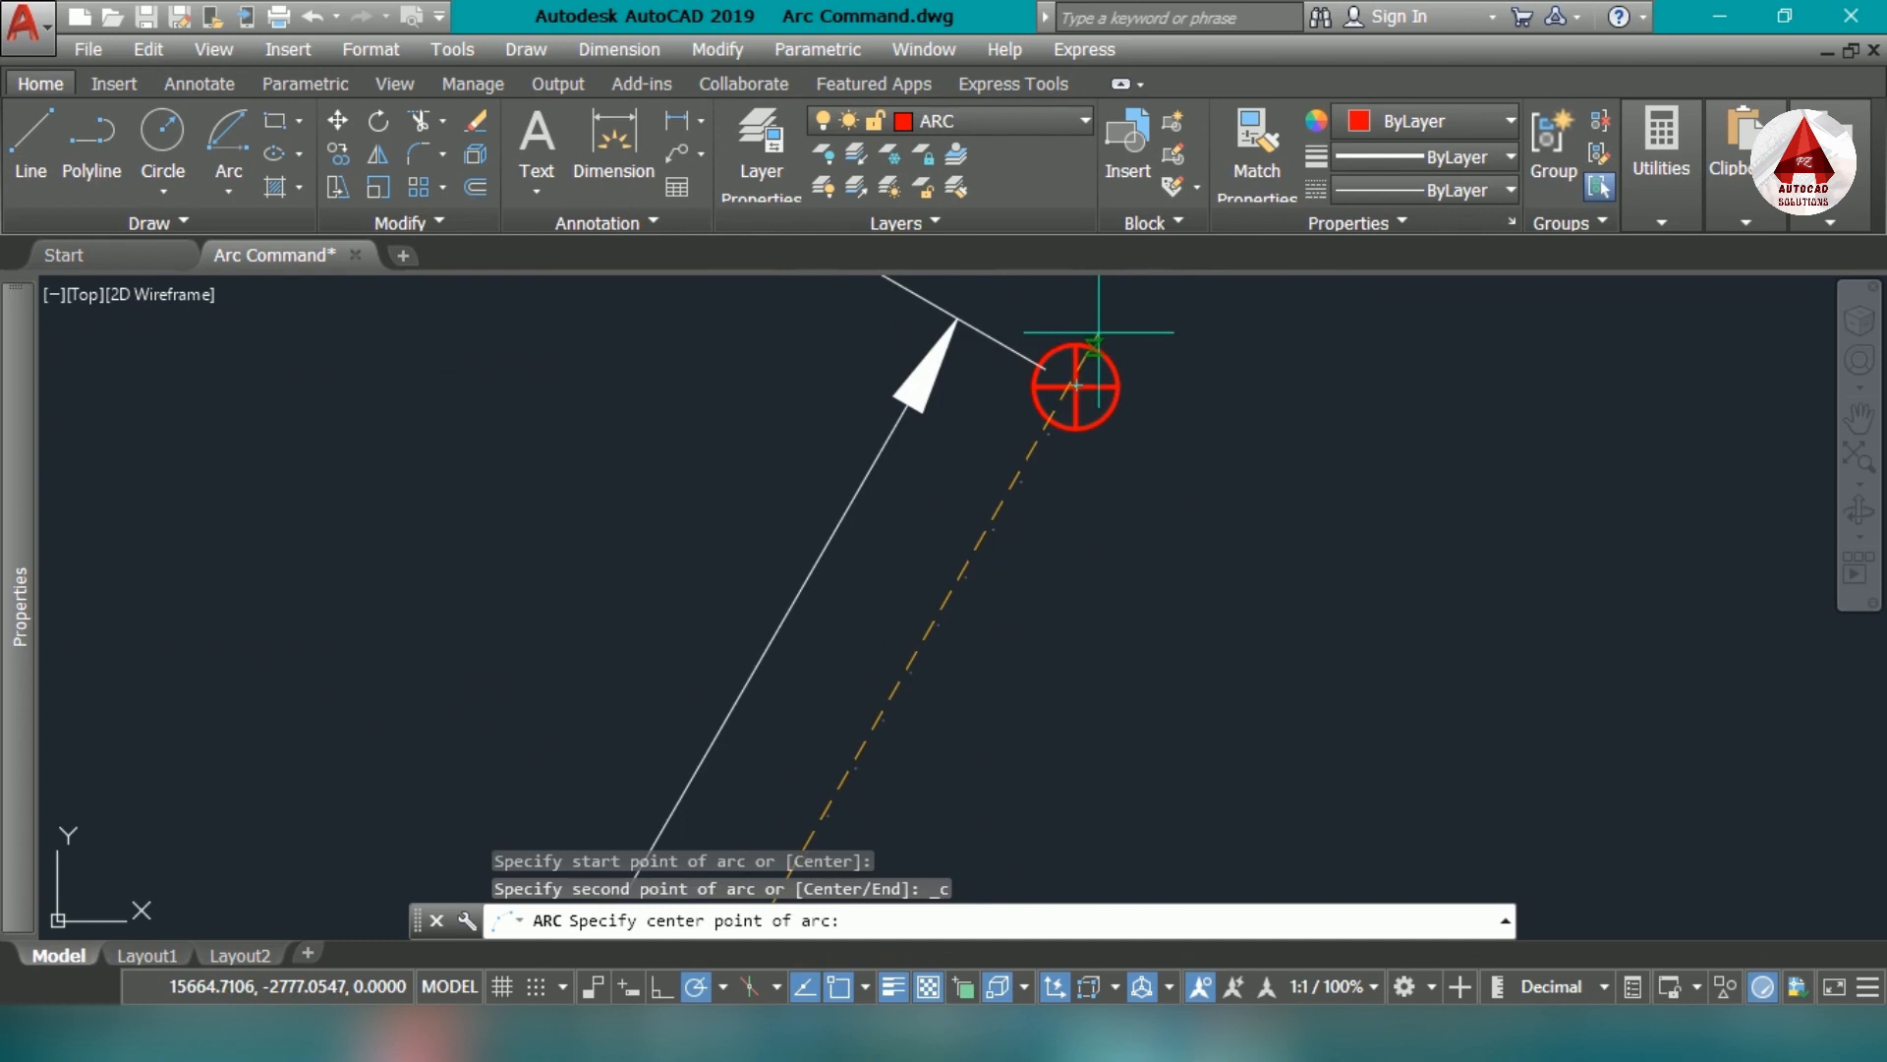
{"action": "left_click", "coordinate": [1082, 379]}
{"action": "scroll", "coordinate": [973, 671], "scroll_direction": "down", "scroll_amount": 2}
{"action": "scroll", "coordinate": [973, 670], "scroll_direction": "down", "scroll_amount": 2}
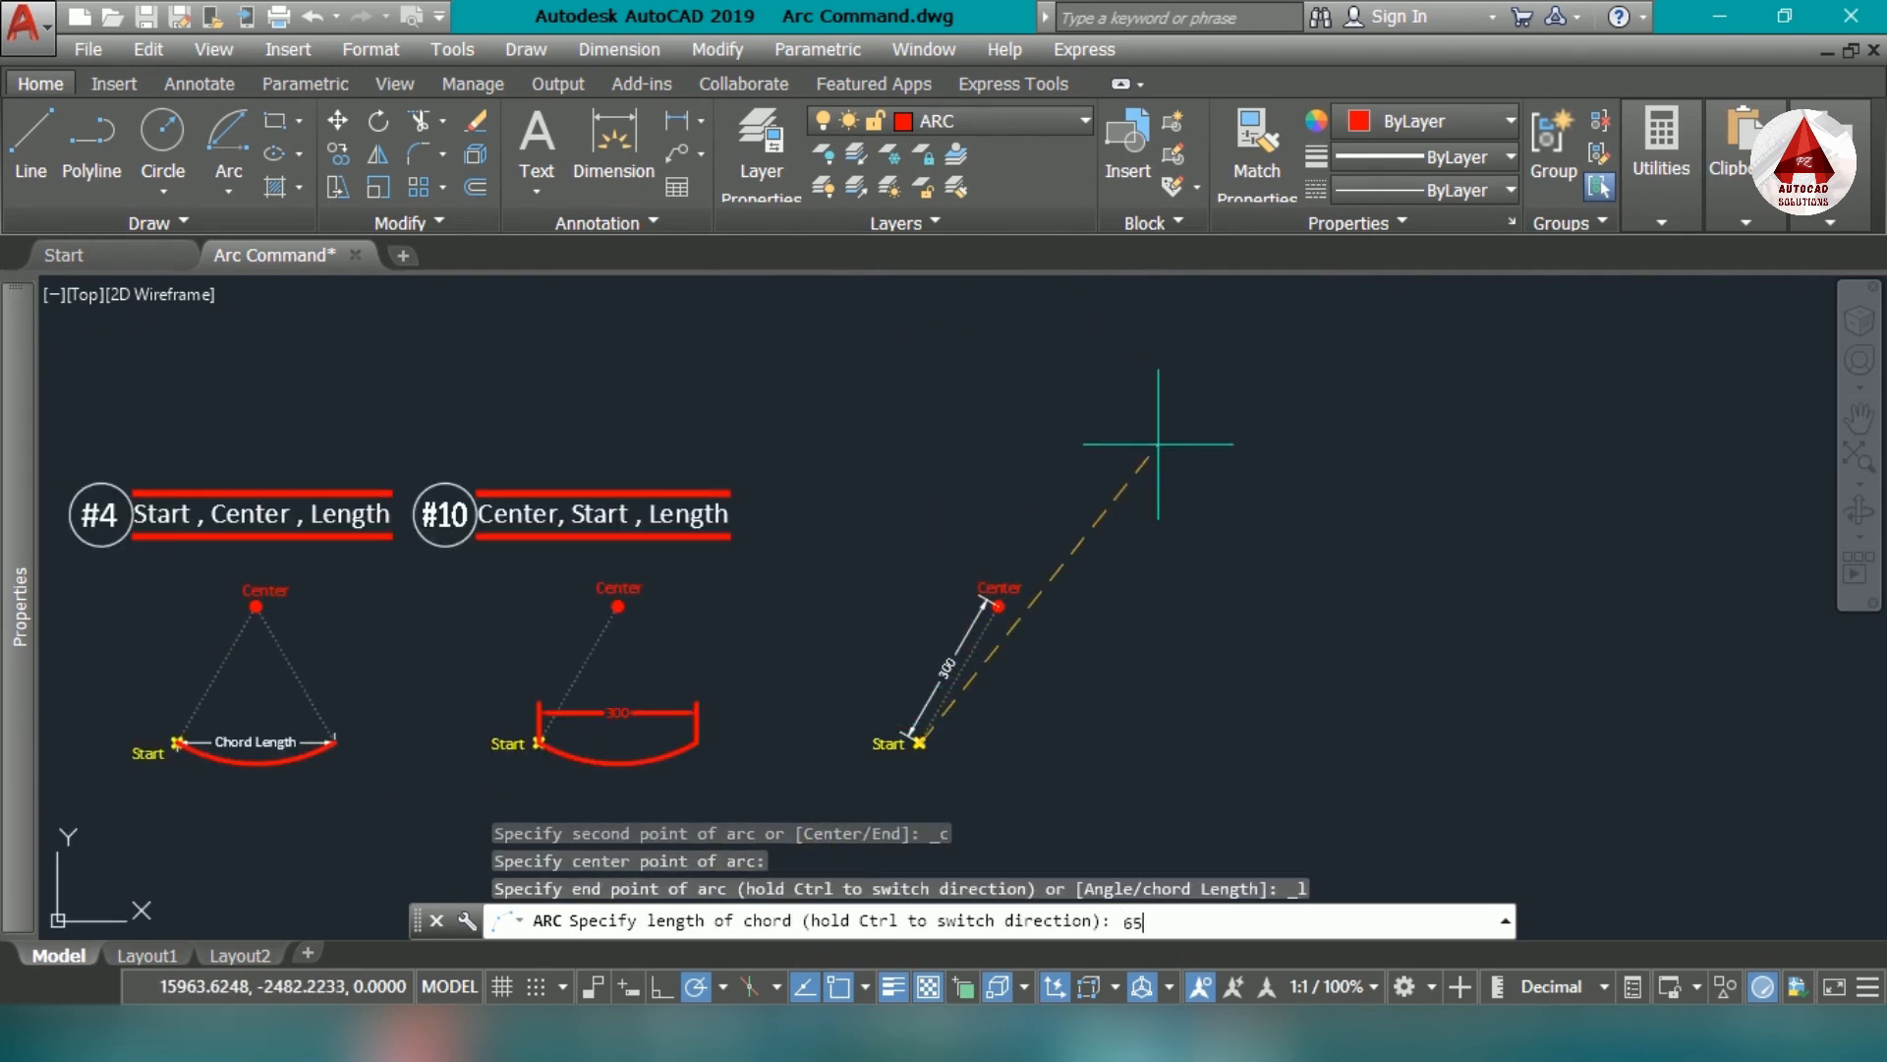
{"action": "type", "text": "650"}
{"action": "key", "text": "Return"}
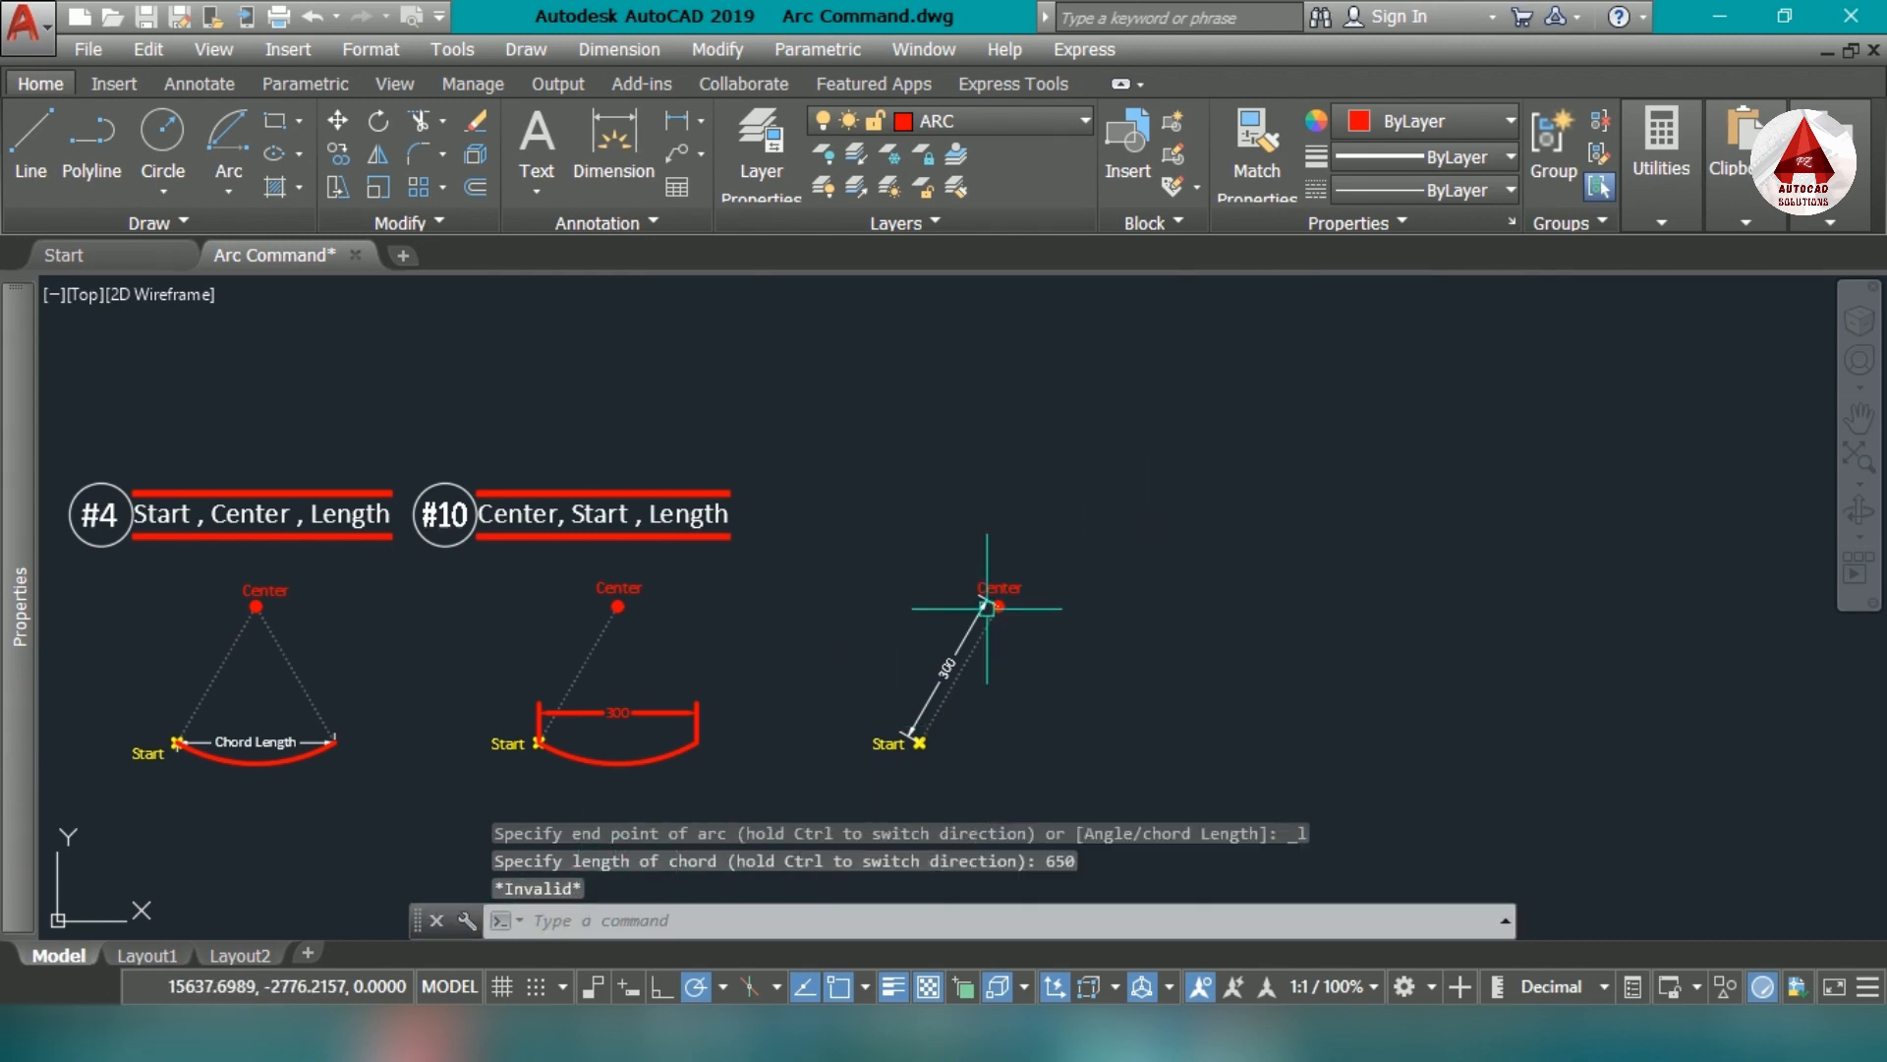
- Draw a Start, Center, Length arc on the dimensioned marker set's start and center points with a chord length of 600
{"action": "scroll", "coordinate": [977, 693], "scroll_direction": "up", "scroll_amount": 4}
{"action": "scroll", "coordinate": [949, 700], "scroll_direction": "down", "scroll_amount": 2}
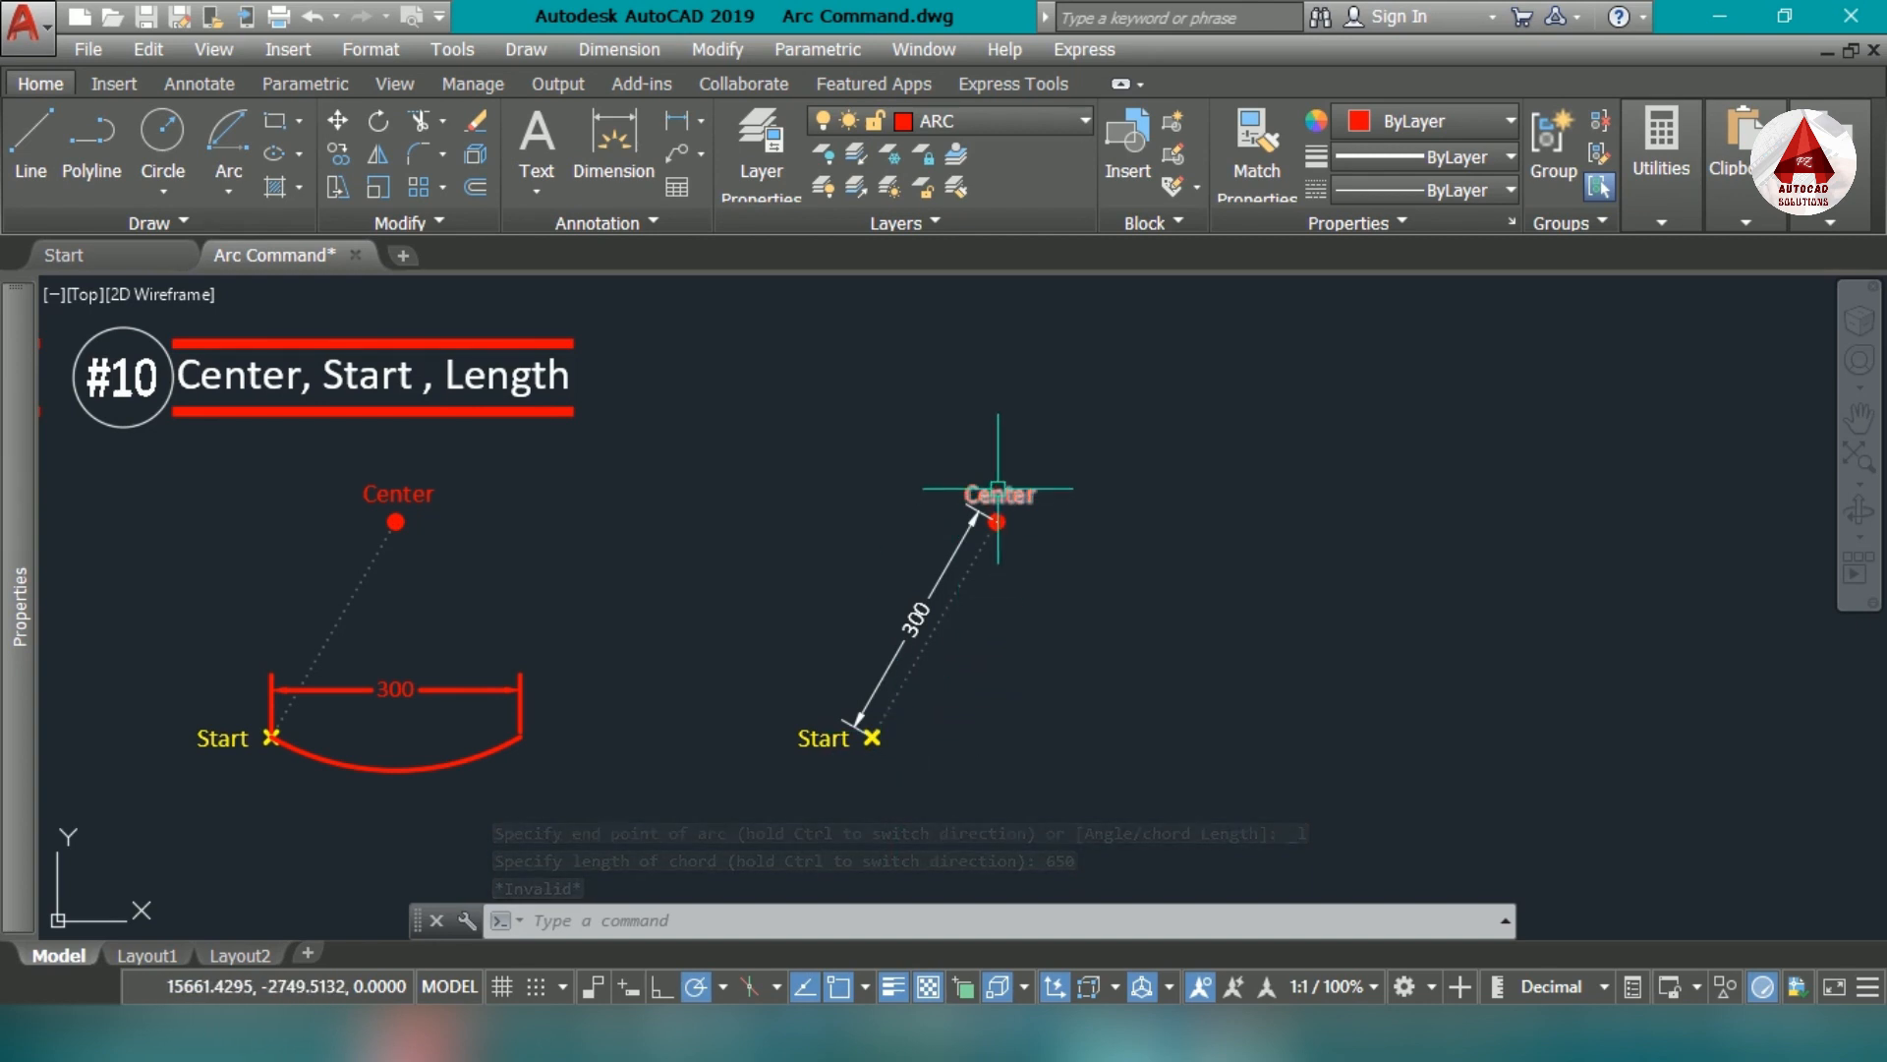
{"action": "left_click", "coordinate": [228, 143]}
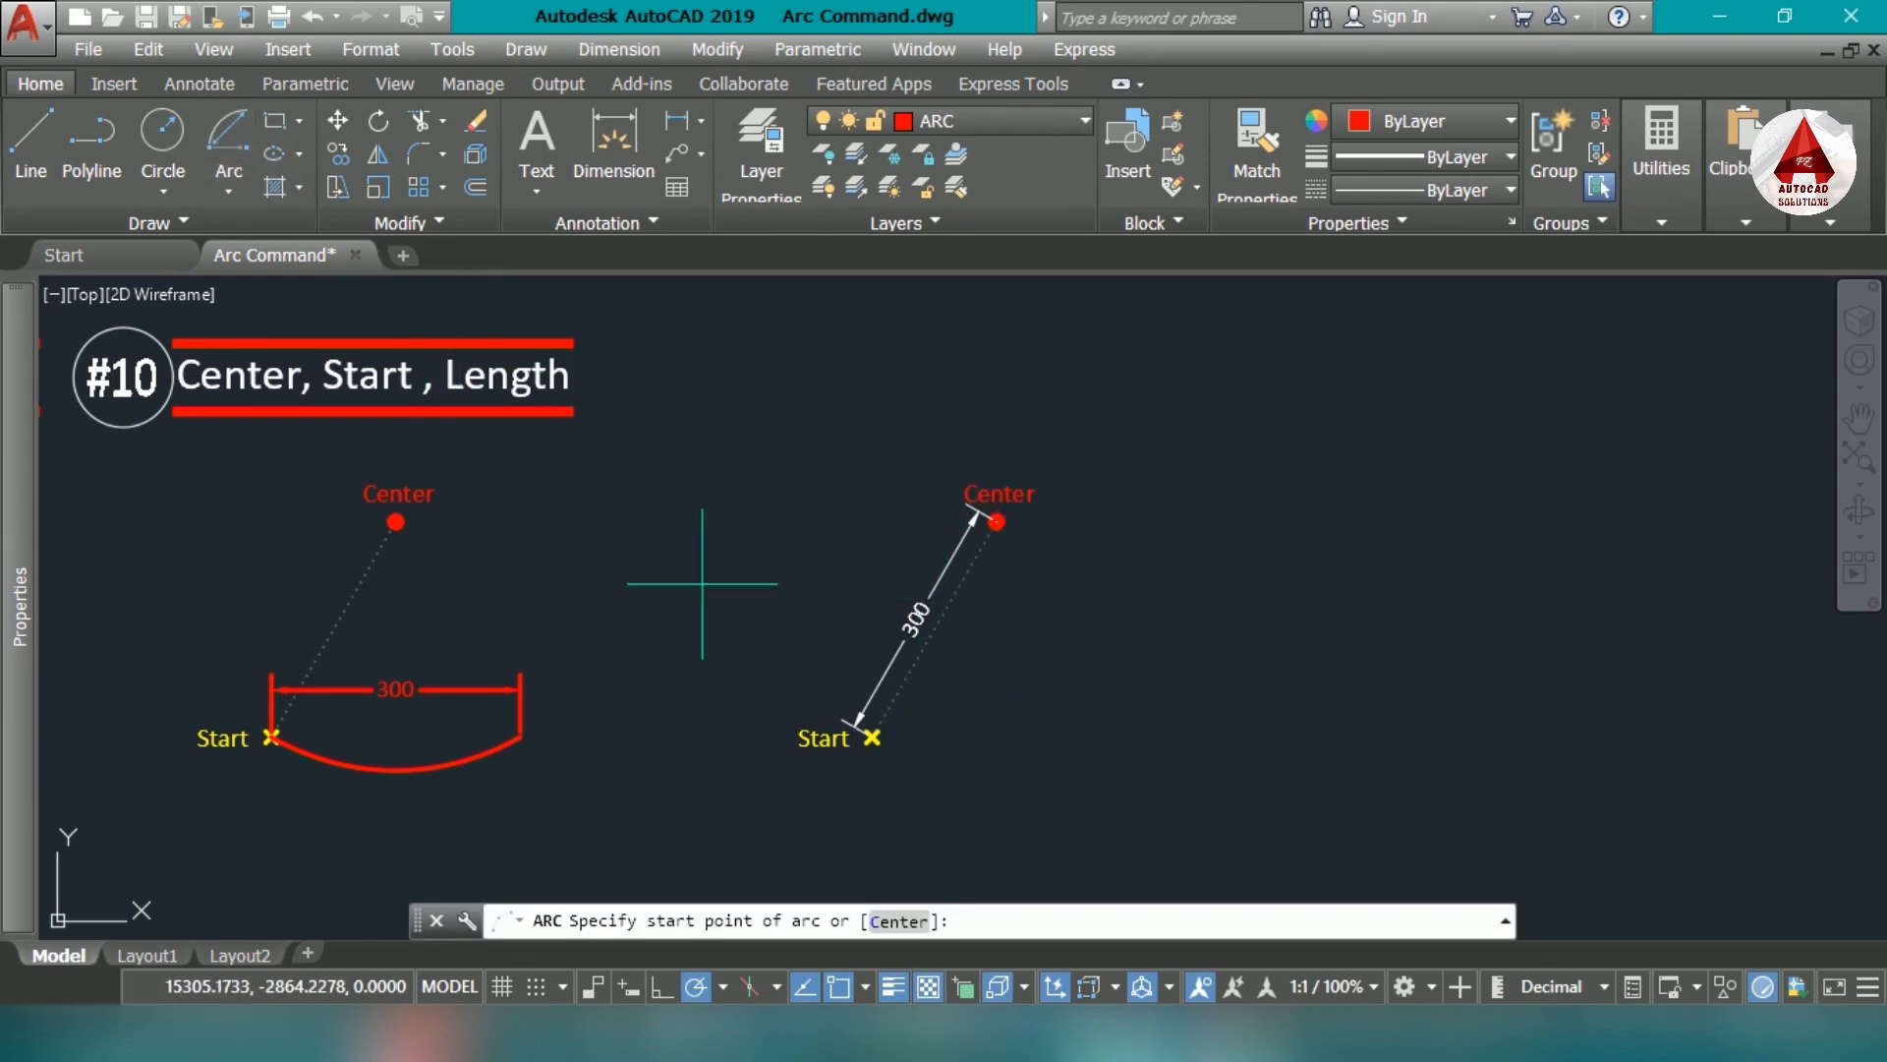
{"action": "scroll", "coordinate": [948, 792], "scroll_direction": "up", "scroll_amount": 4}
{"action": "left_click", "coordinate": [960, 771]}
{"action": "scroll", "coordinate": [955, 783], "scroll_direction": "down", "scroll_amount": 2}
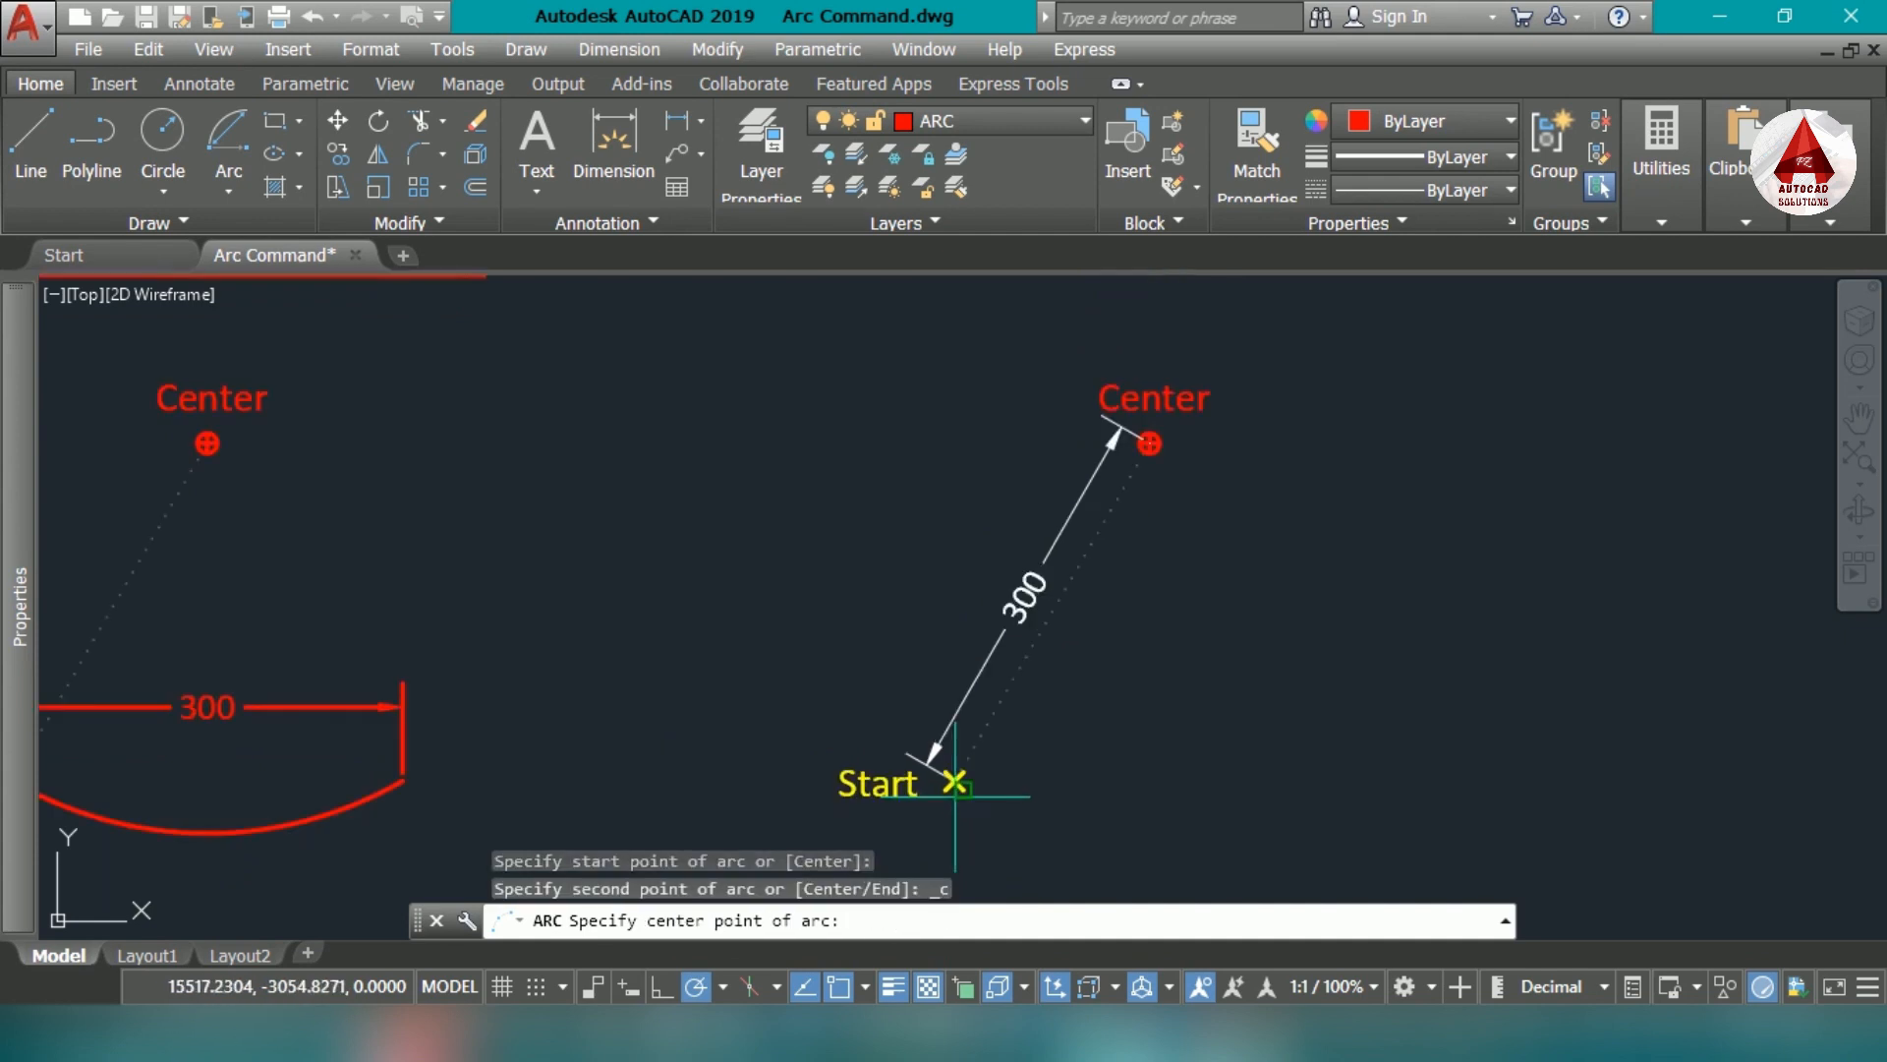
{"action": "scroll", "coordinate": [1179, 458], "scroll_direction": "up", "scroll_amount": 4}
{"action": "left_click", "coordinate": [1149, 444]}
{"action": "scroll", "coordinate": [1058, 446], "scroll_direction": "down", "scroll_amount": 4}
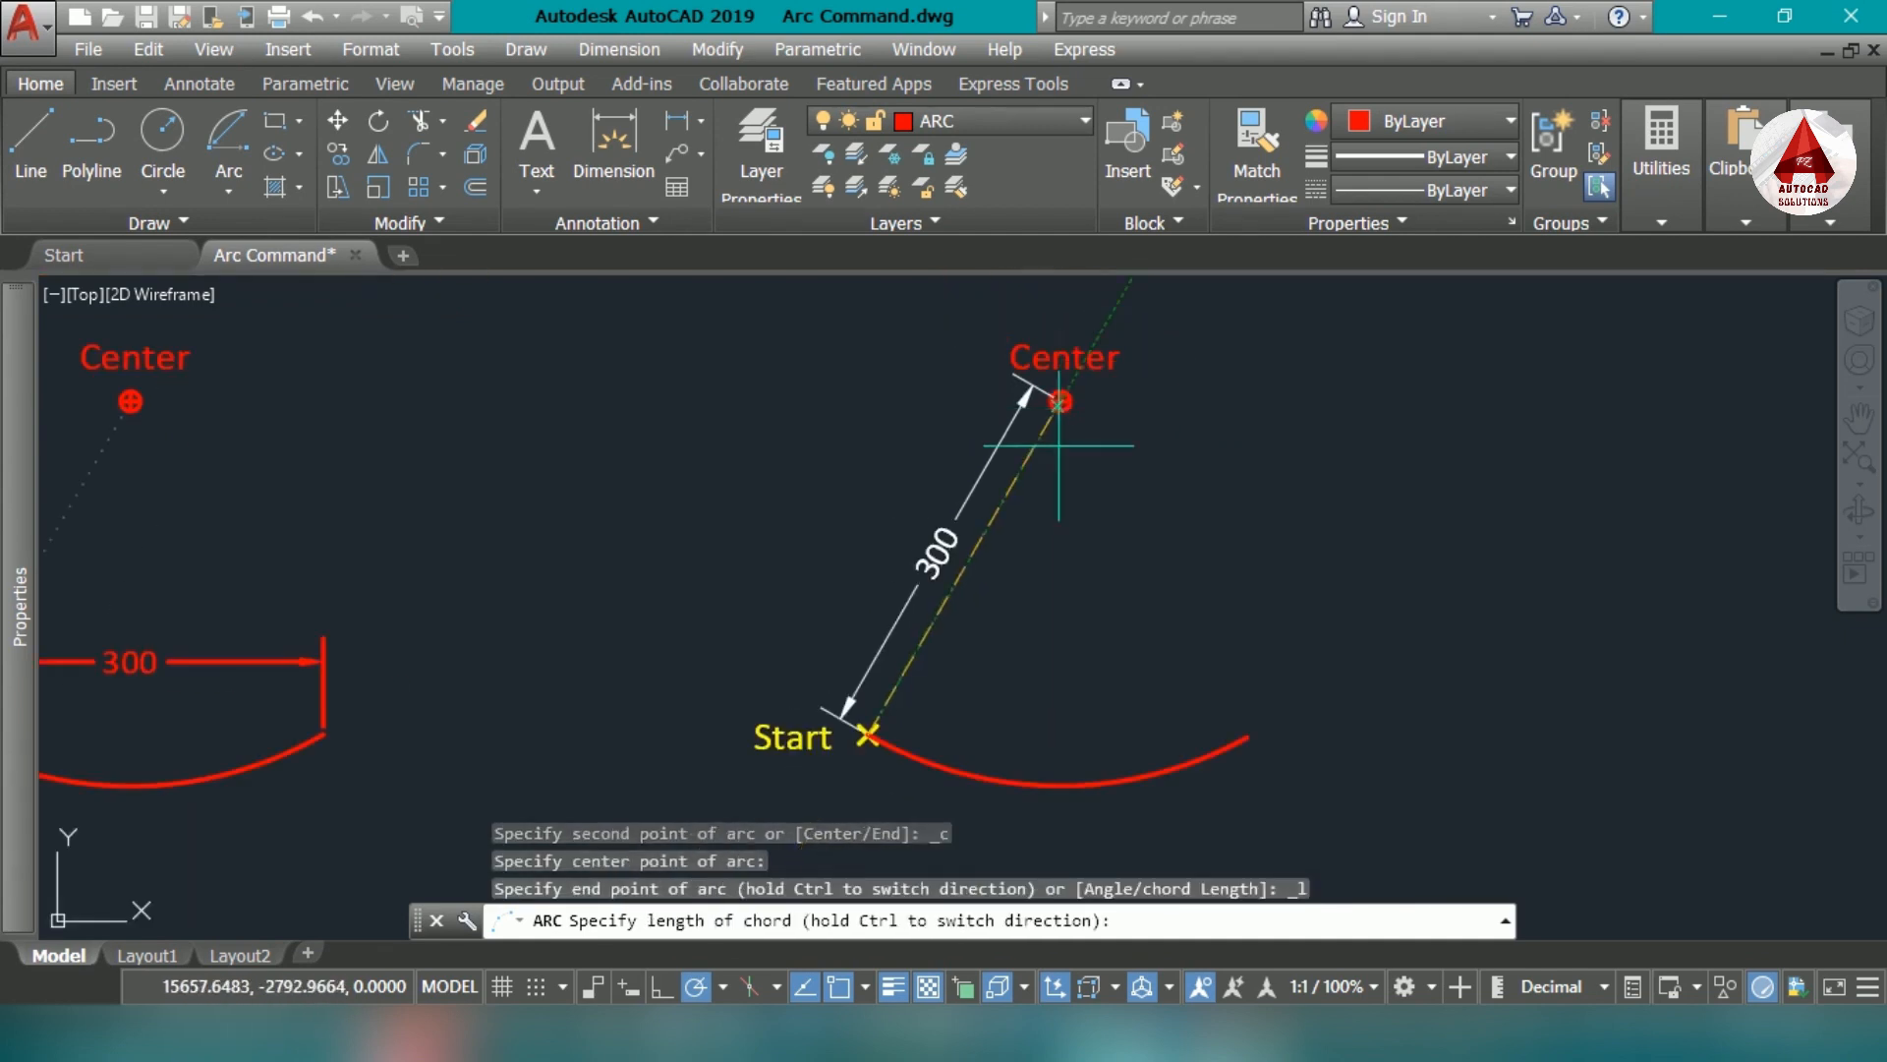
{"action": "scroll", "coordinate": [1169, 530], "scroll_direction": "down", "scroll_amount": 2}
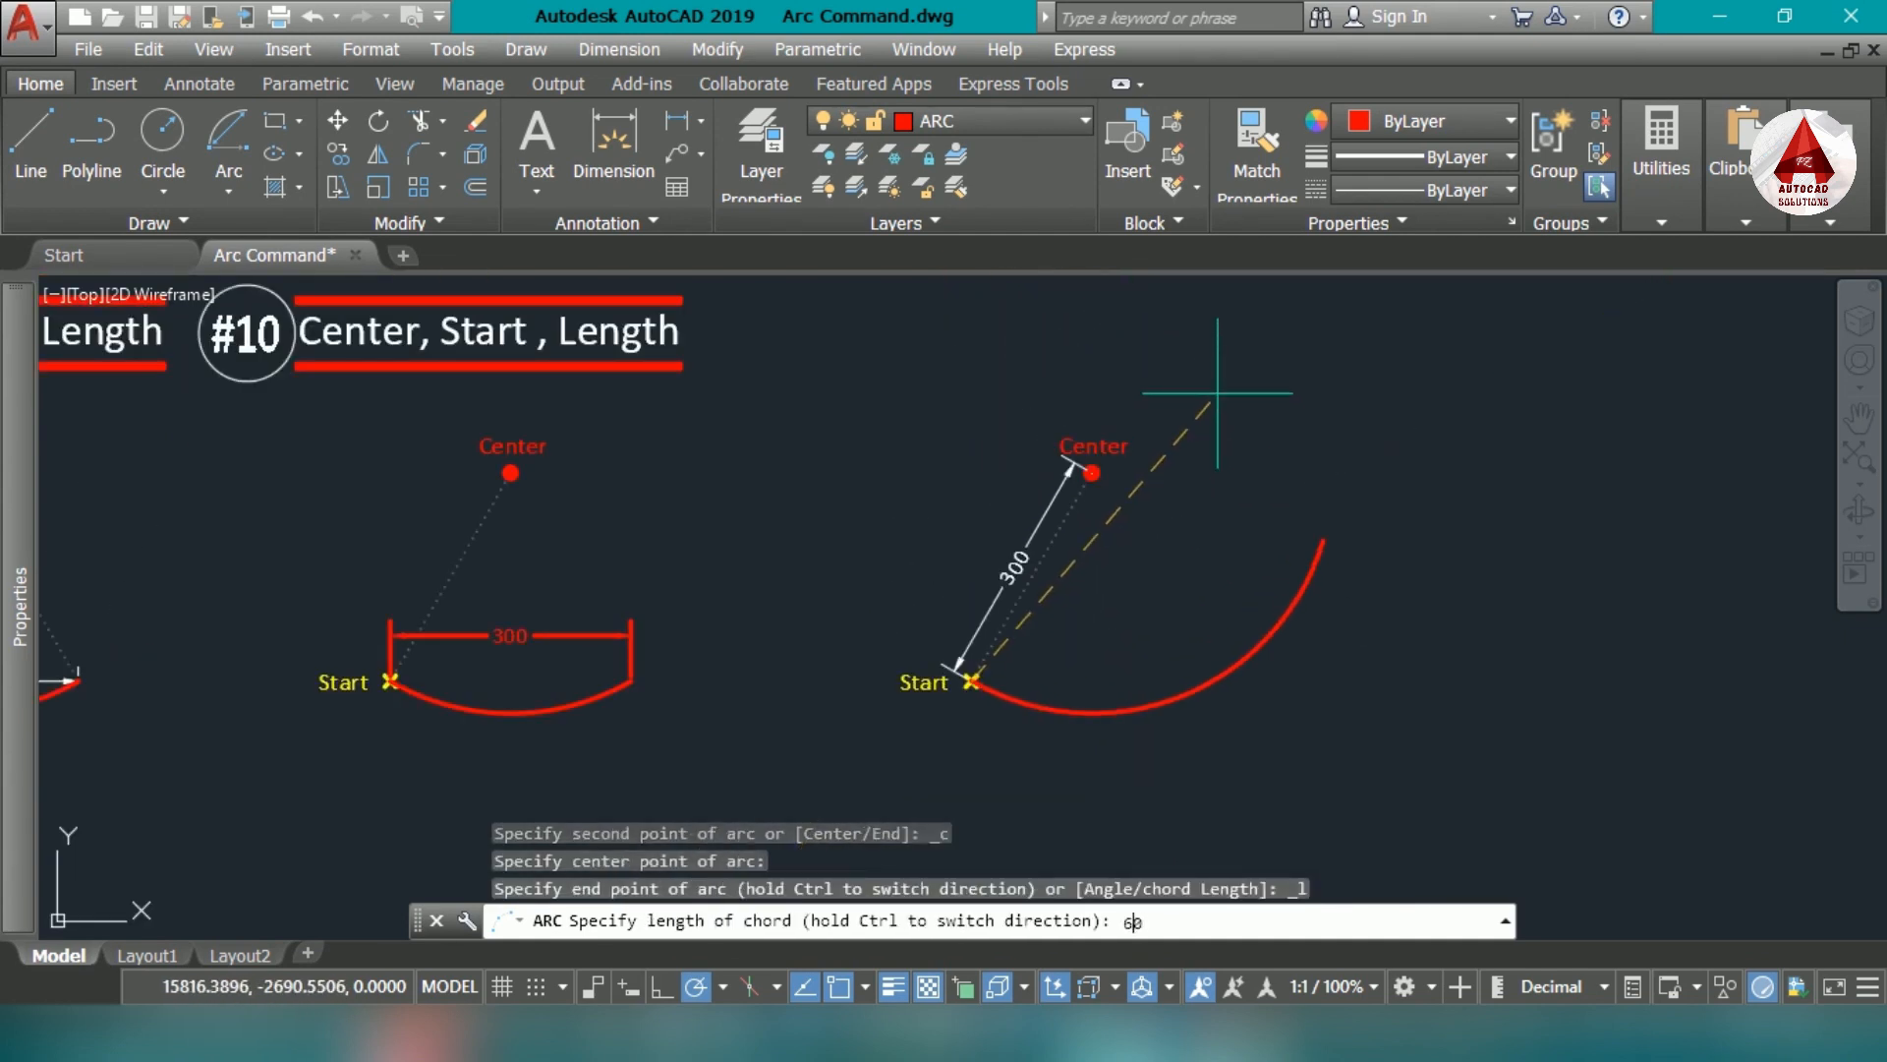
{"action": "key", "text": "Return"}
{"action": "mouse_move", "coordinate": [1224, 434]}
{"action": "middle_mouse_down"}
{"action": "mouse_move", "coordinate": [1117, 625]}
{"action": "mouse_move", "coordinate": [1069, 529]}
{"action": "middle_mouse_up"}
{"action": "left_click", "coordinate": [1143, 503]}
{"action": "left_click", "coordinate": [1116, 422]}
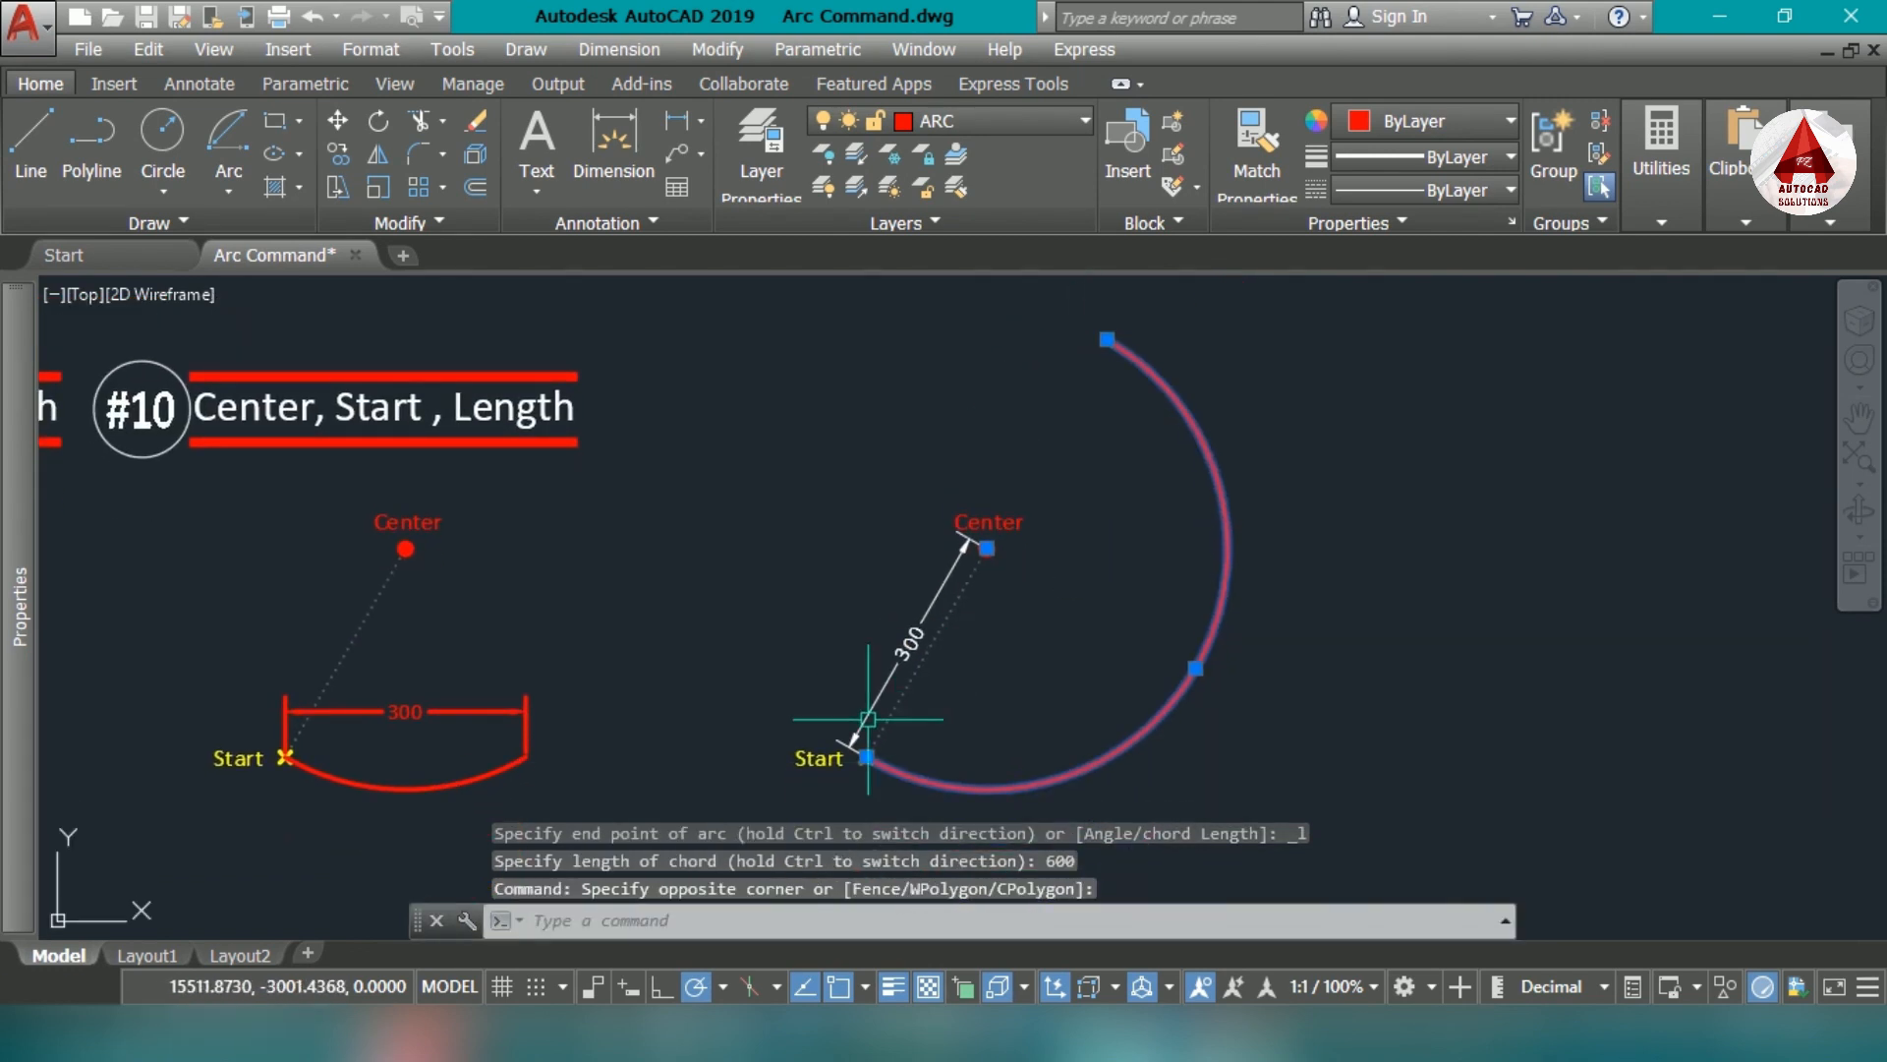
{"action": "key", "text": "Escape"}
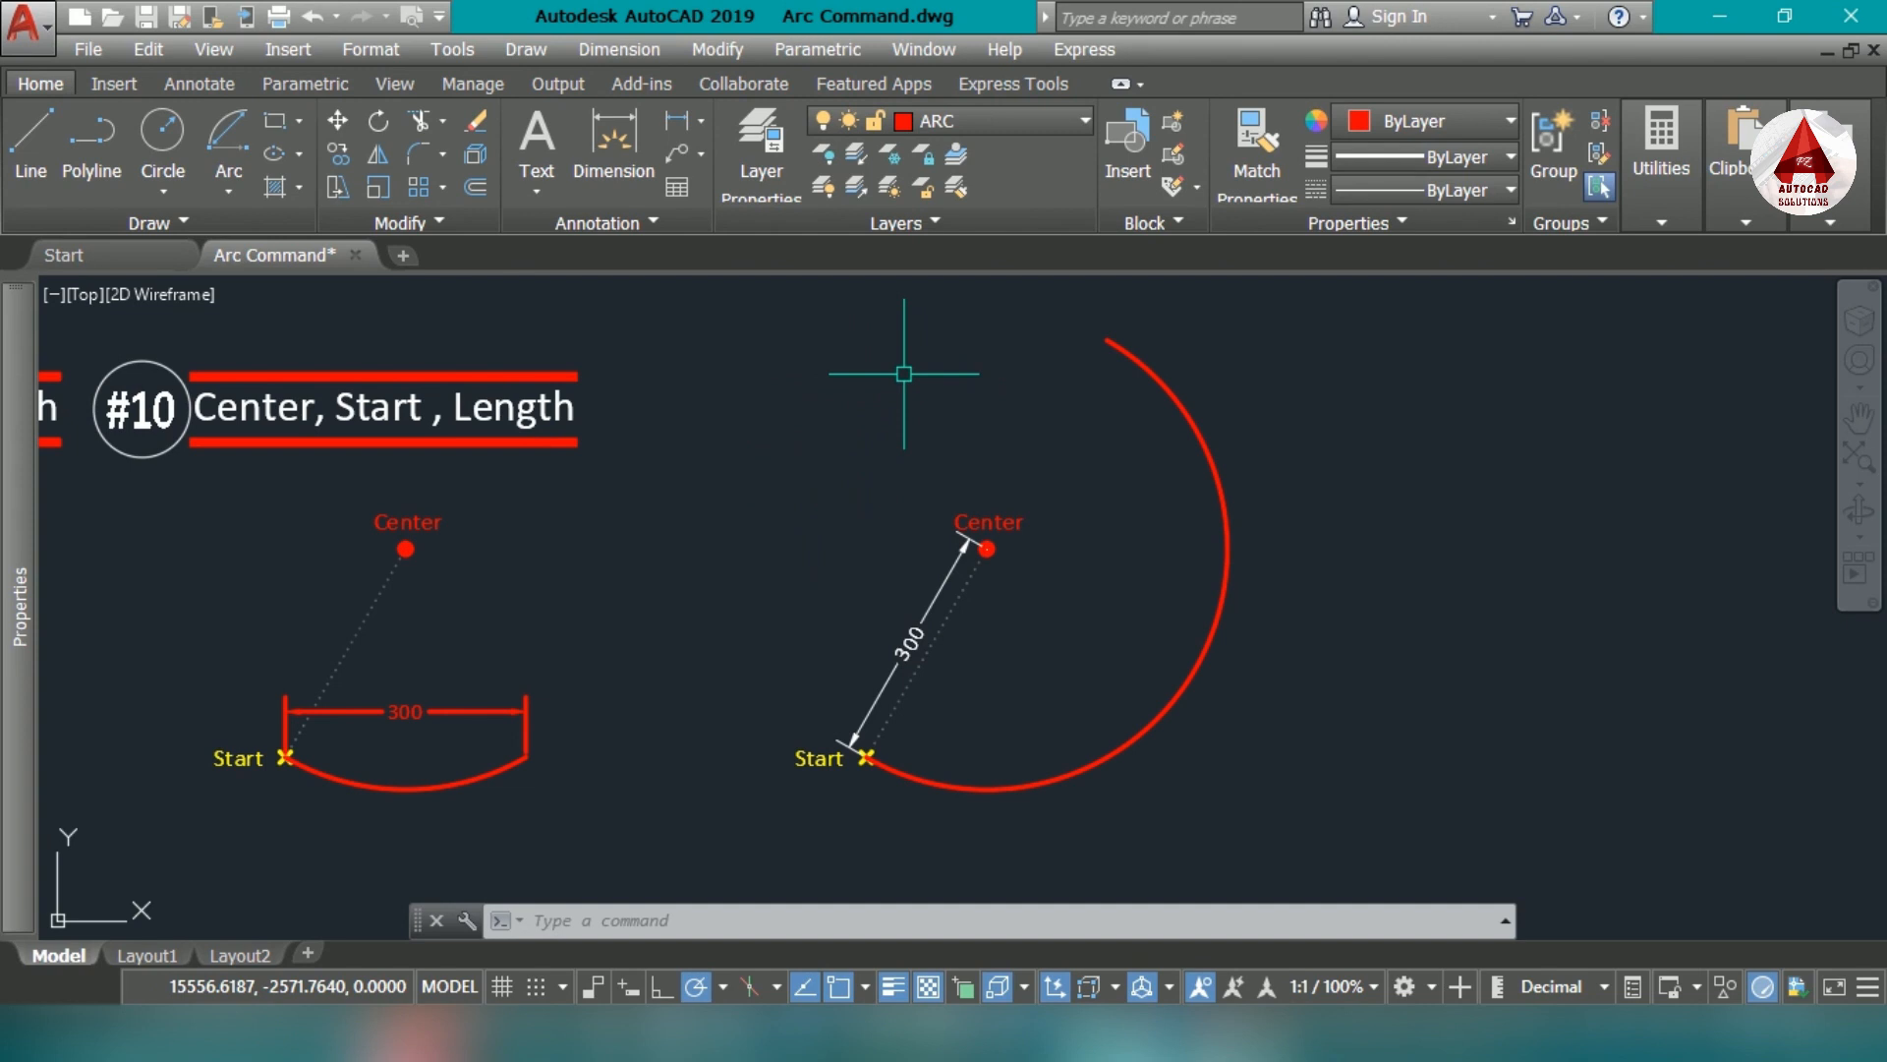
- Draw another Start, Center, Length arc on the dimensioned marker set's start and center points with a chord length of -500
{"action": "left_click", "coordinate": [228, 138]}
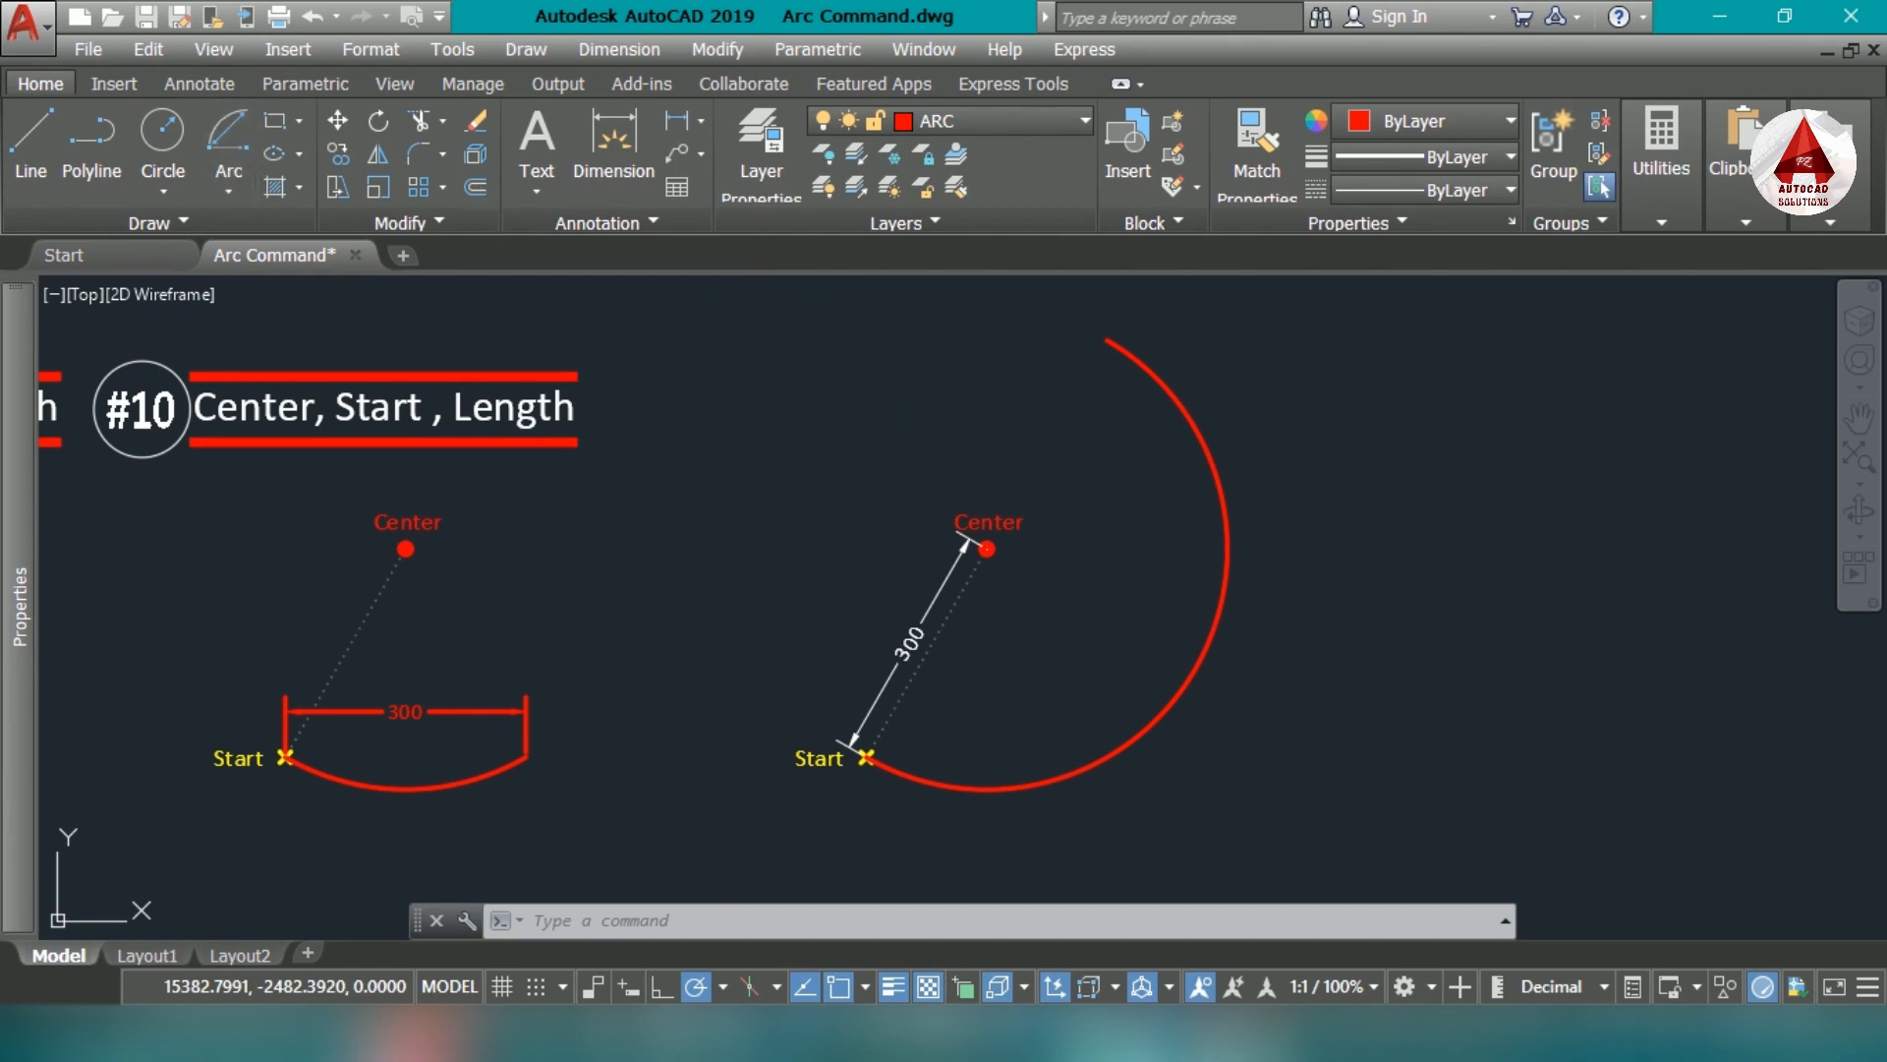
{"action": "scroll", "coordinate": [924, 841], "scroll_direction": "up", "scroll_amount": 4}
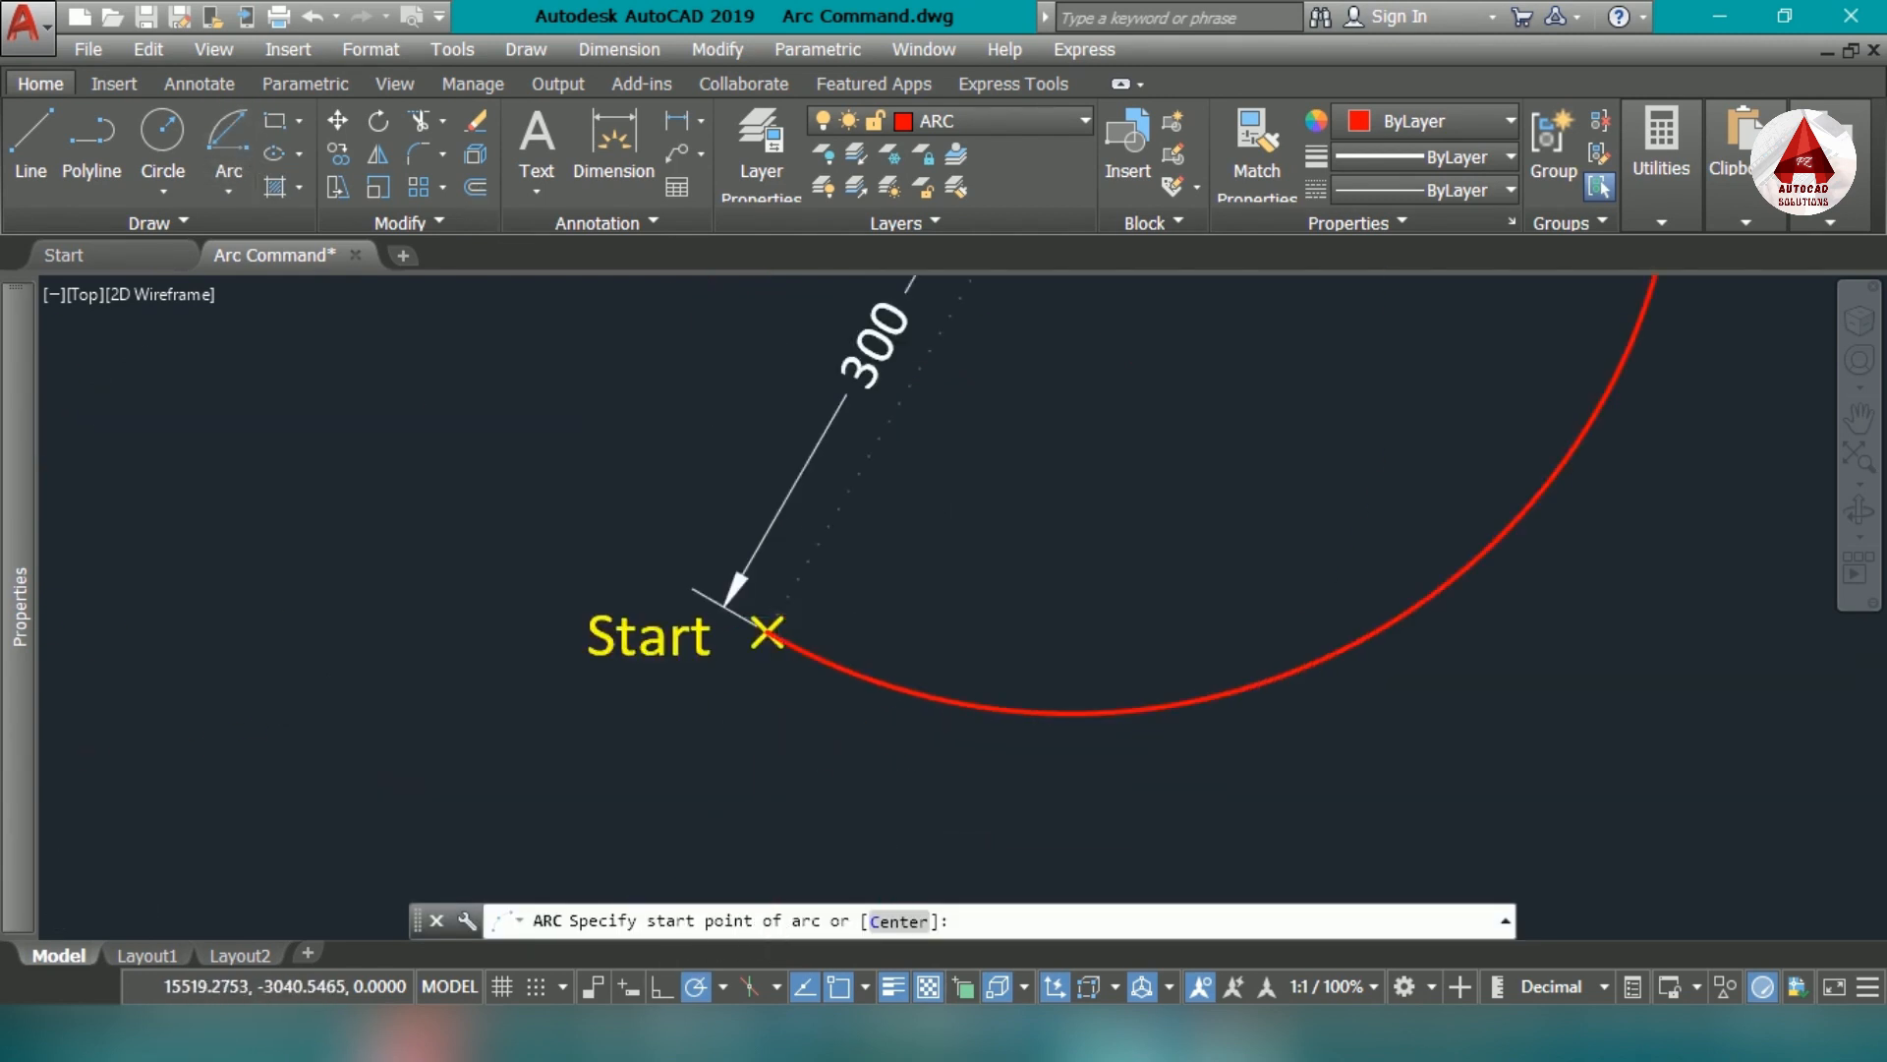
{"action": "scroll", "coordinate": [793, 616], "scroll_direction": "up", "scroll_amount": 4}
{"action": "left_click", "coordinate": [730, 657]}
{"action": "scroll", "coordinate": [730, 657], "scroll_direction": "down", "scroll_amount": 4}
{"action": "scroll", "coordinate": [977, 471], "scroll_direction": "up", "scroll_amount": 4}
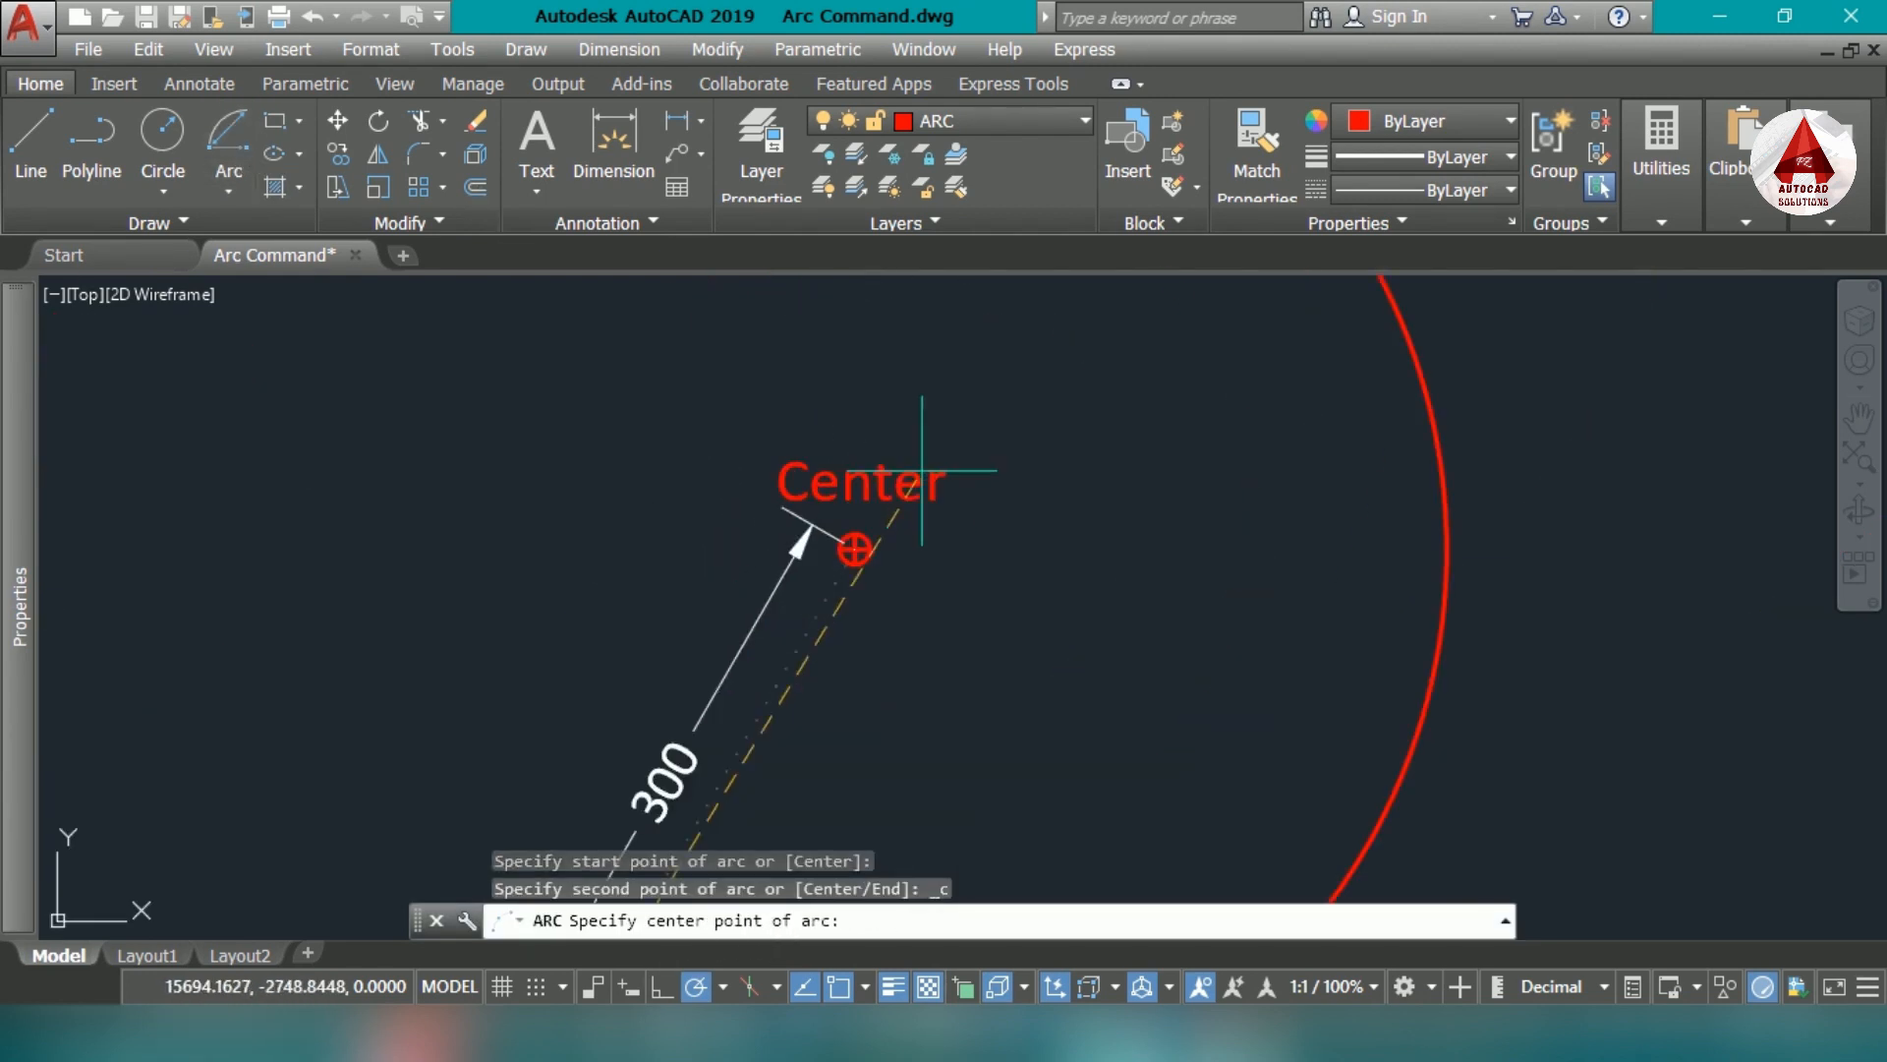
{"action": "left_click", "coordinate": [853, 549]}
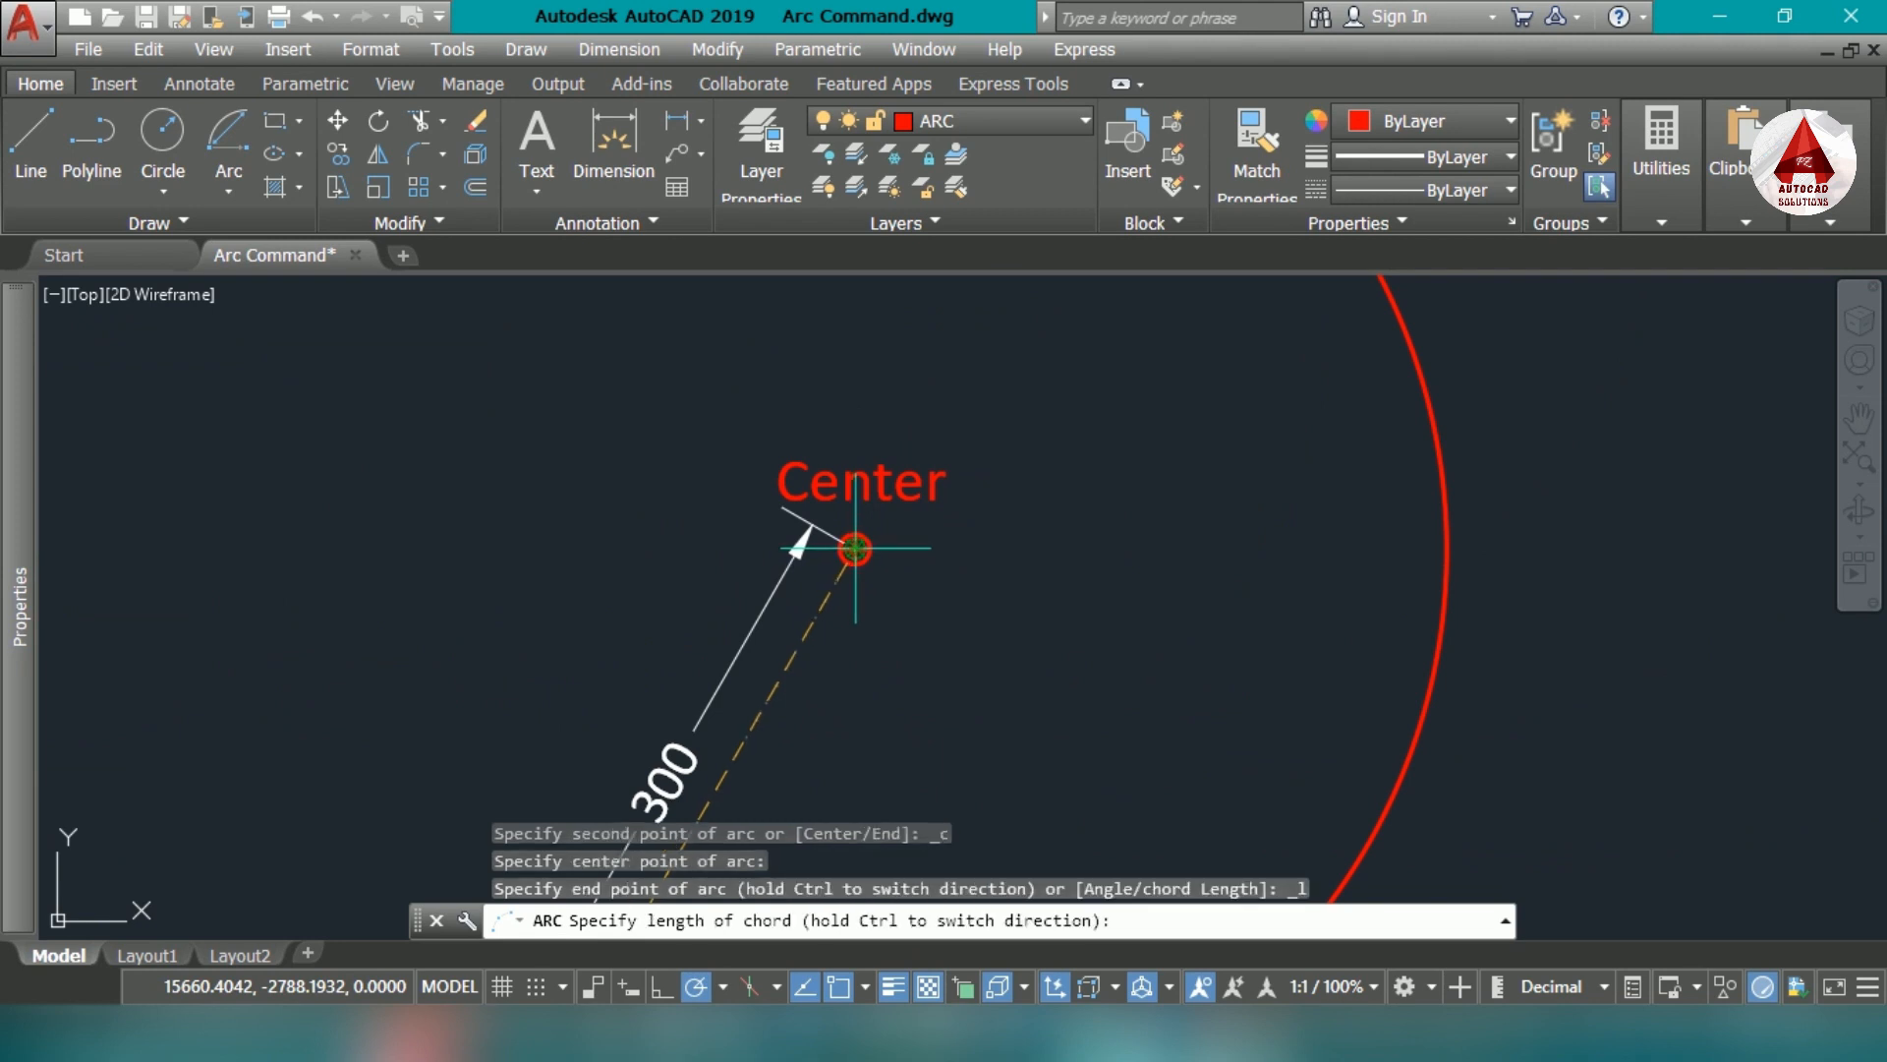
{"action": "scroll", "coordinate": [853, 549], "scroll_direction": "down", "scroll_amount": 4}
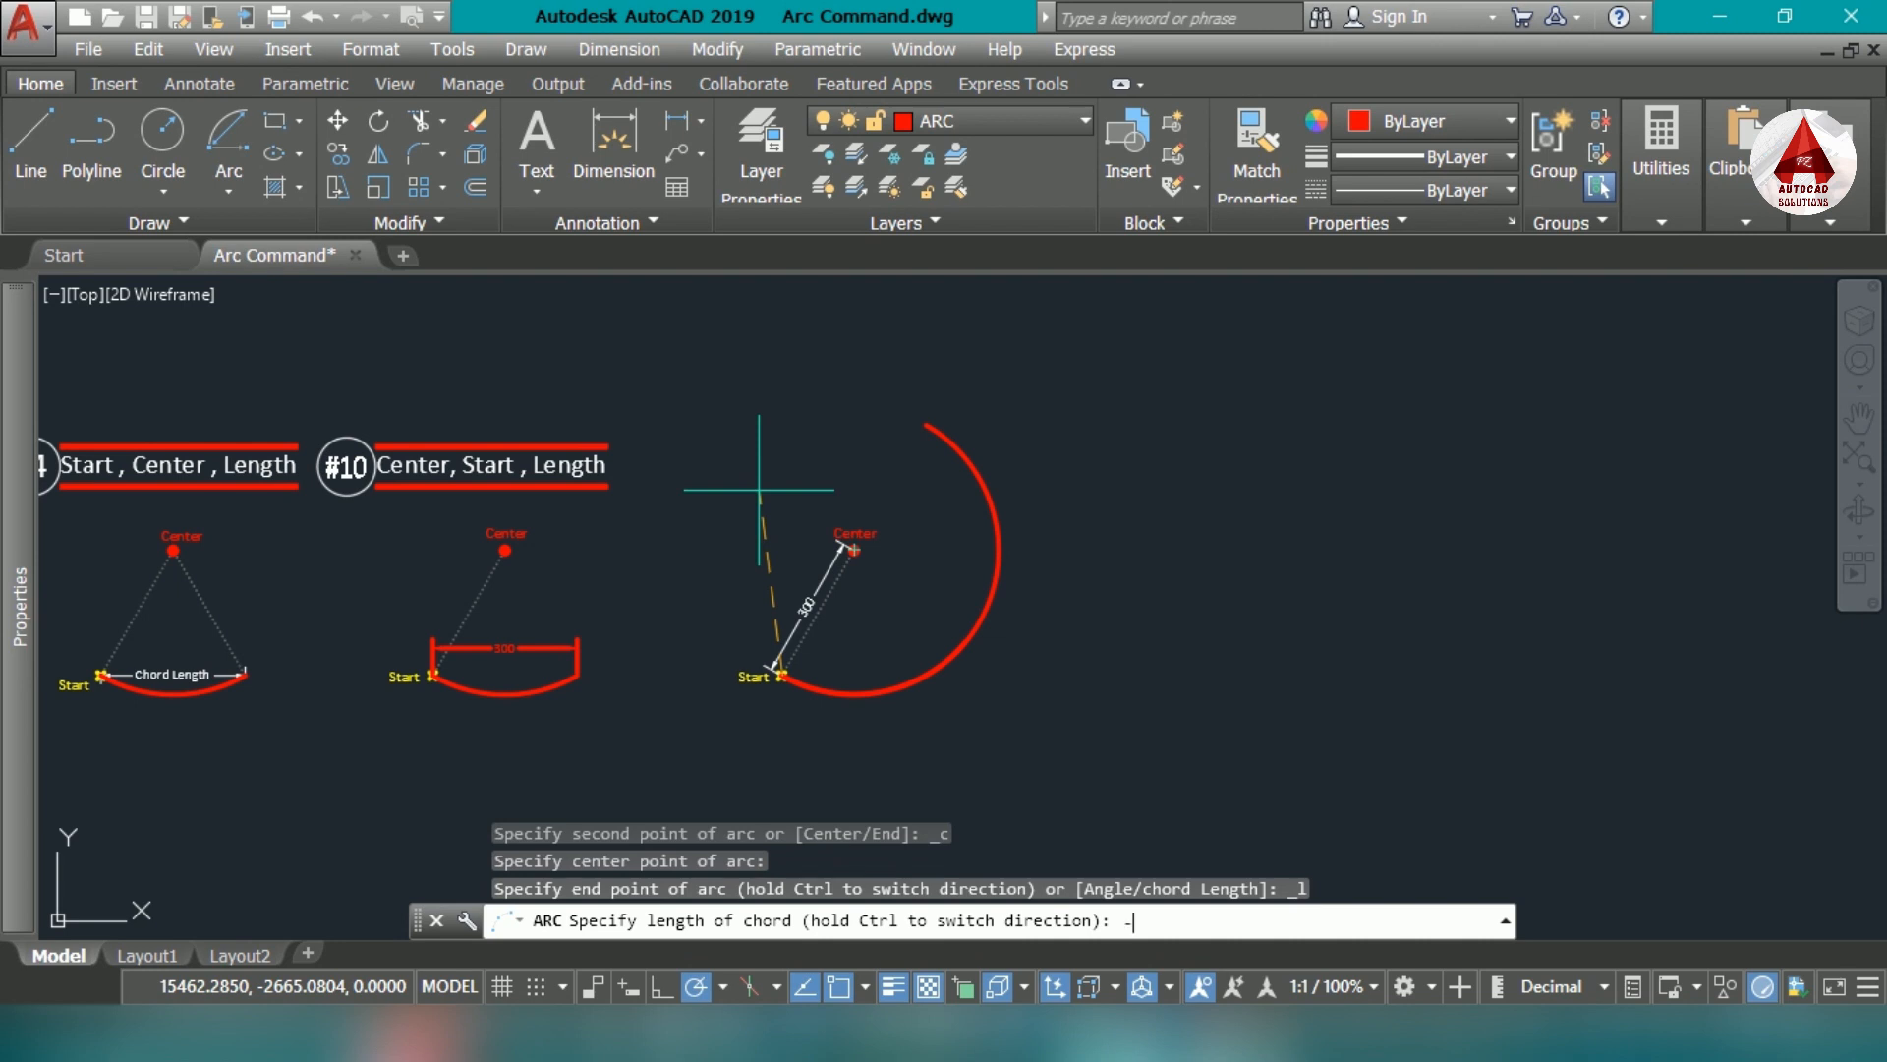
{"action": "key", "text": "Return"}
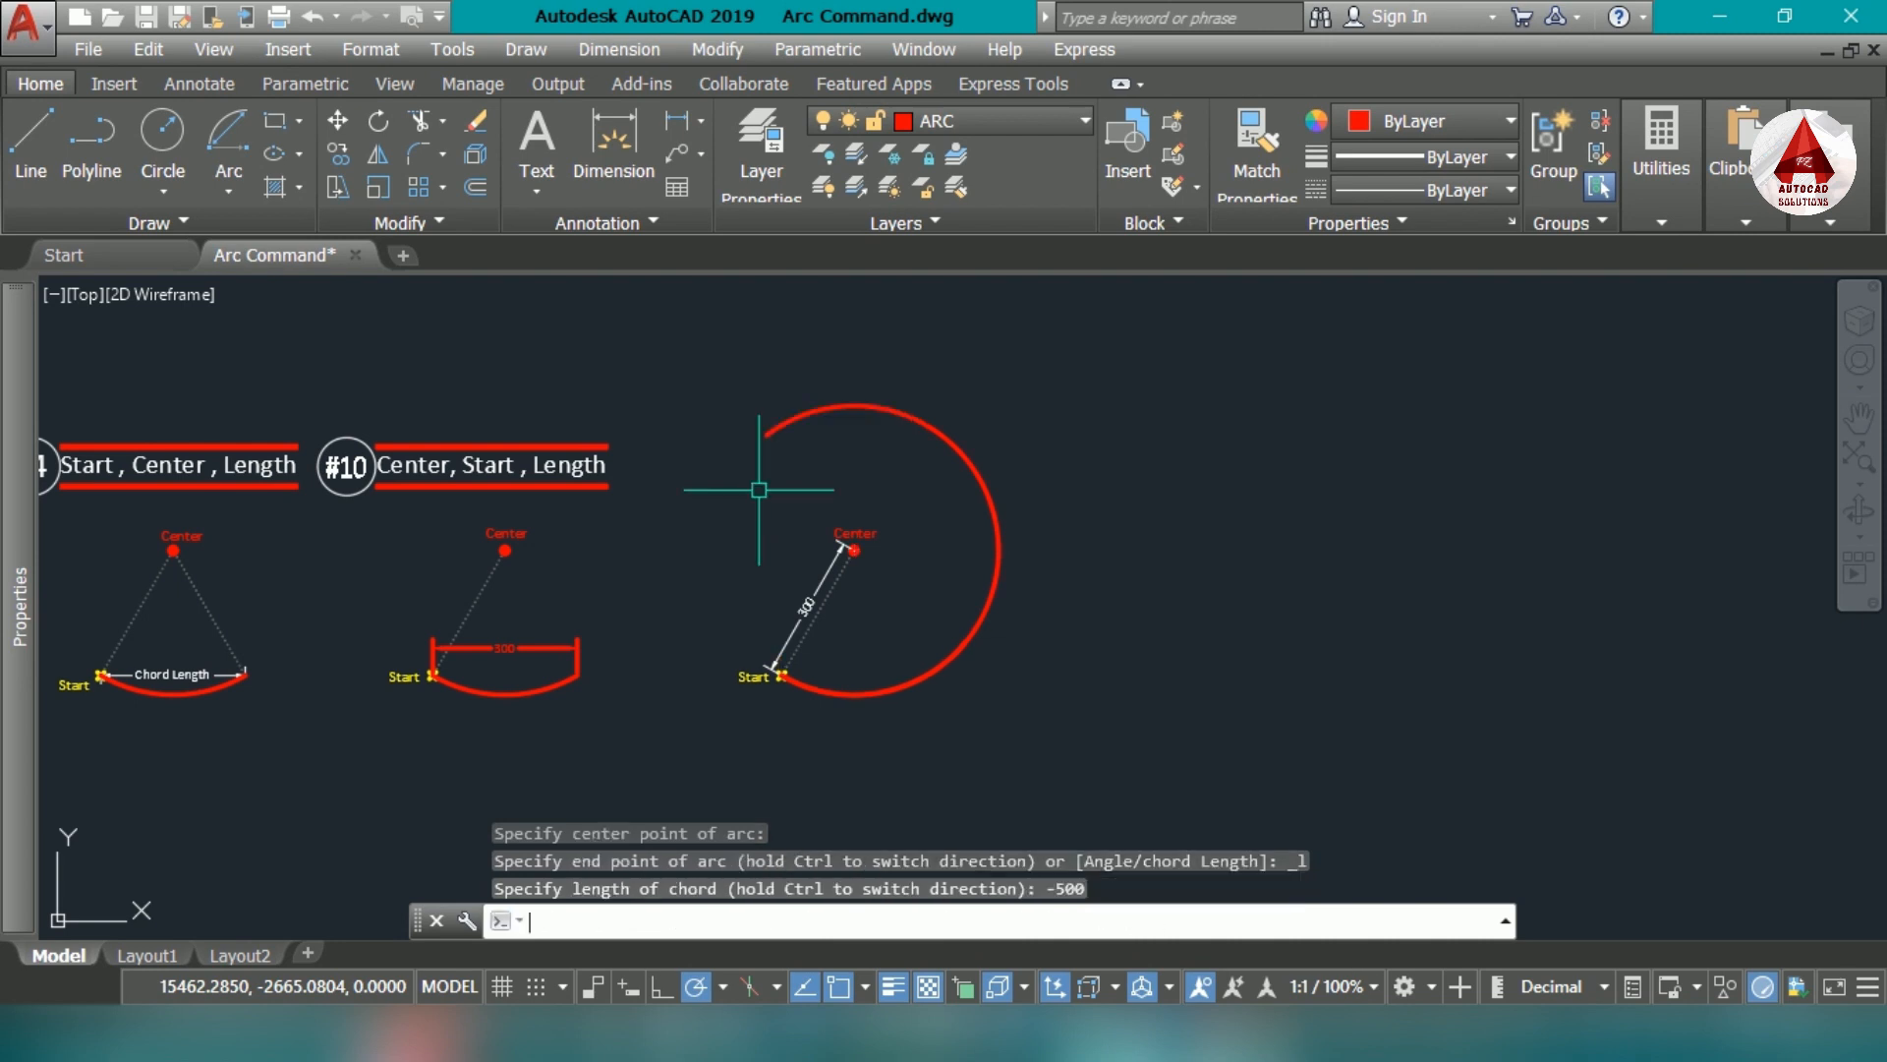
{"action": "left_click", "coordinate": [764, 428]}
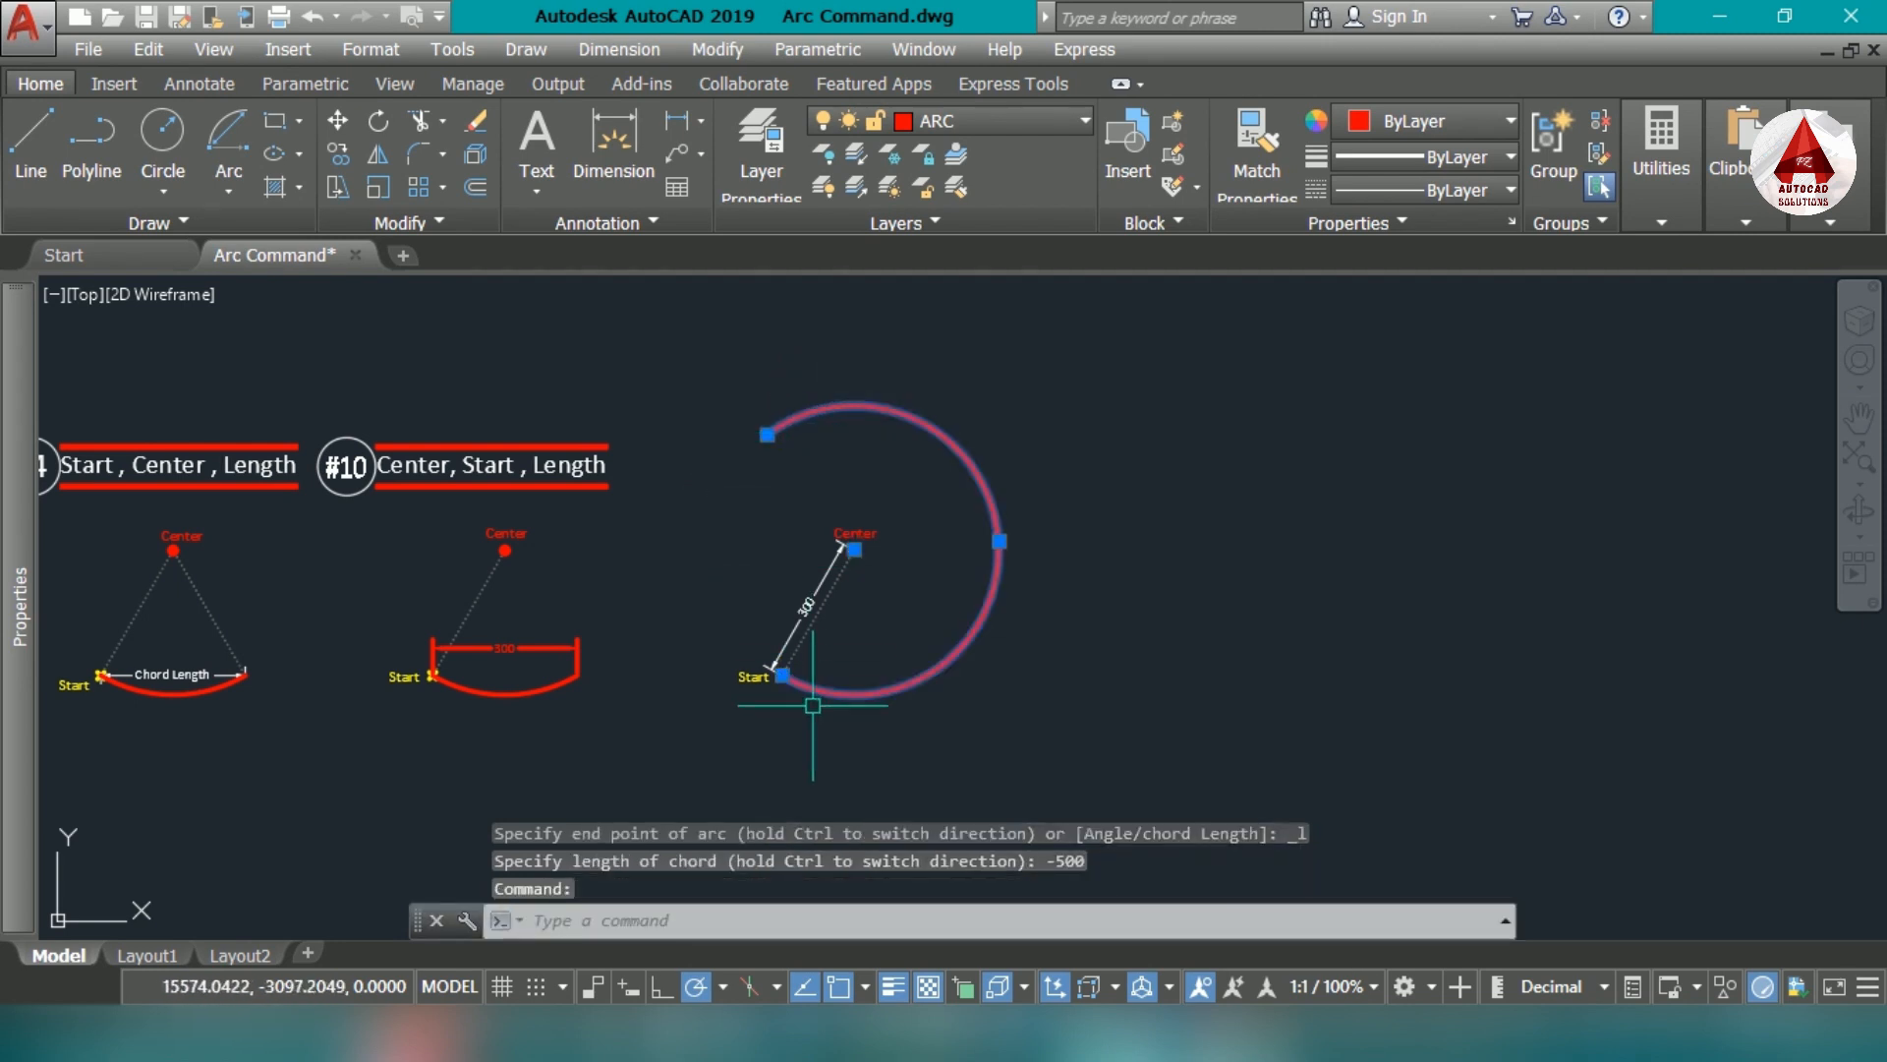
{"action": "key", "text": "Escape"}
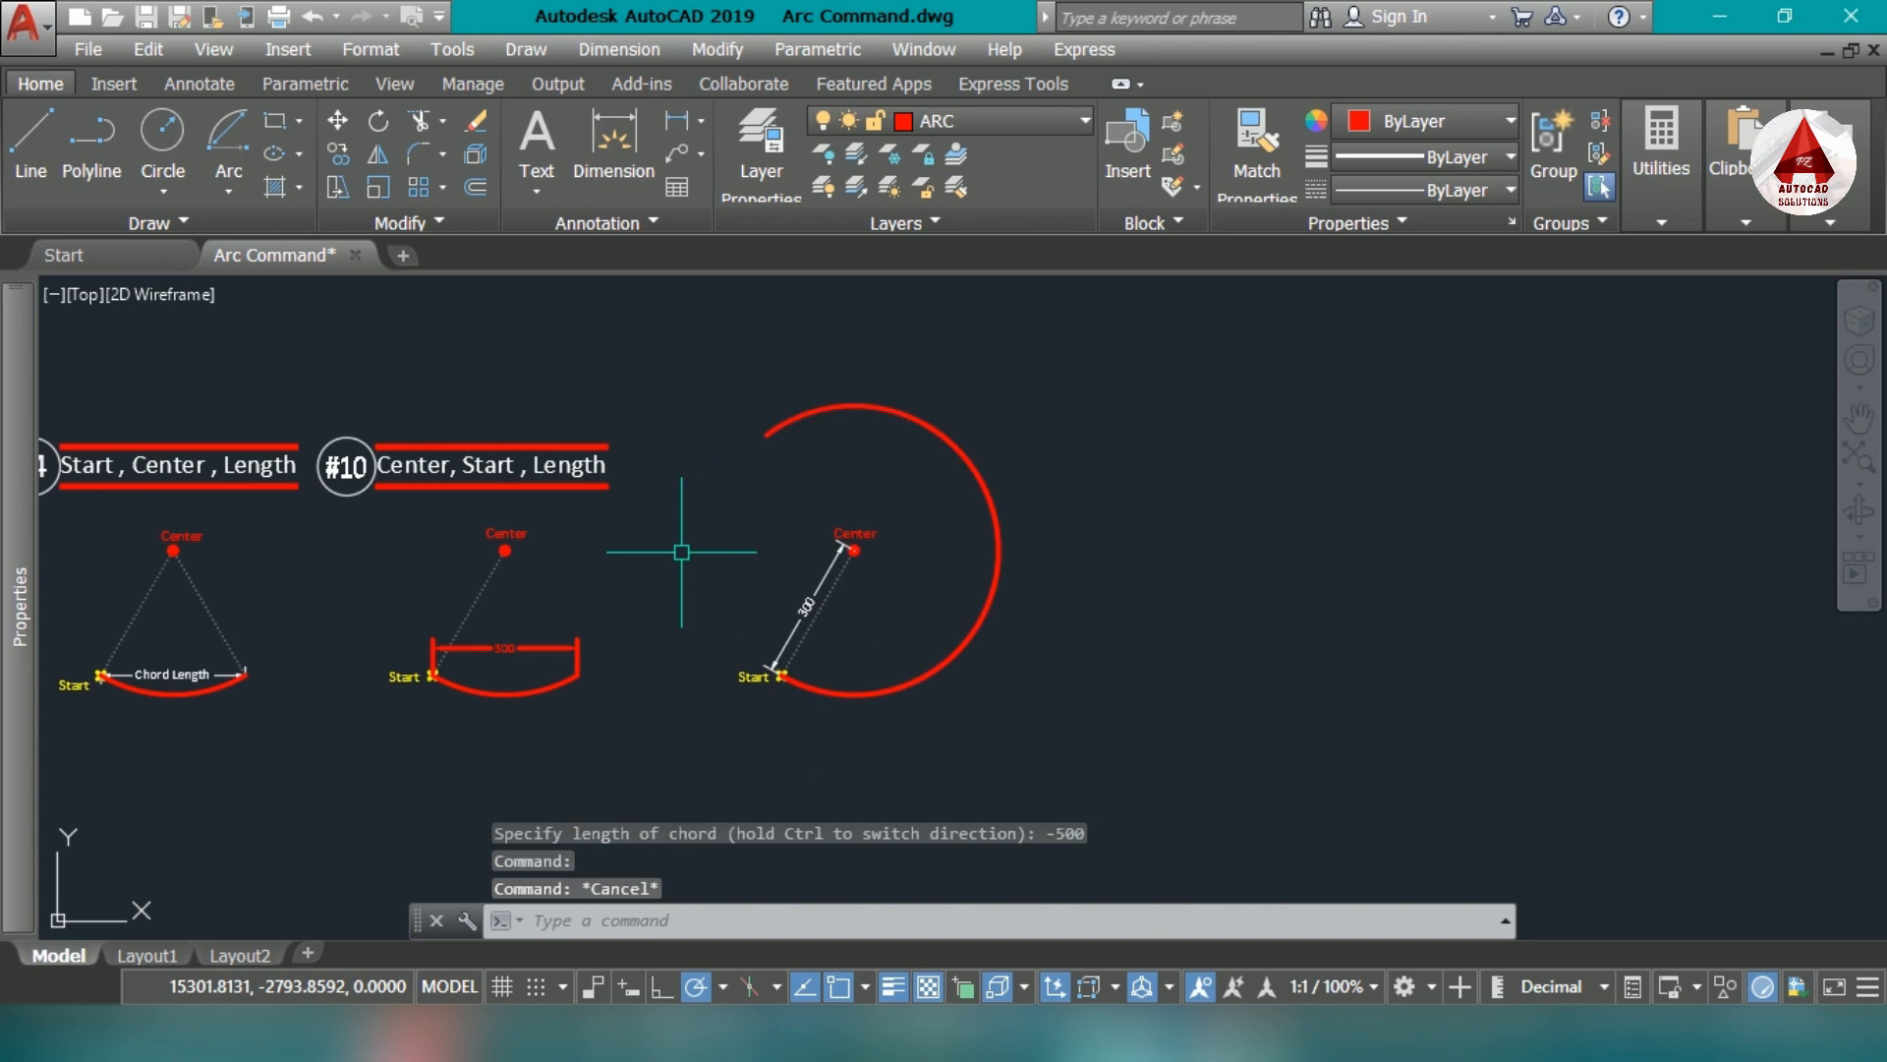
- Add an aligned dimension along the chord from the dimensioned set's start point to the far end of the new arc
{"action": "type", "text": "da"}
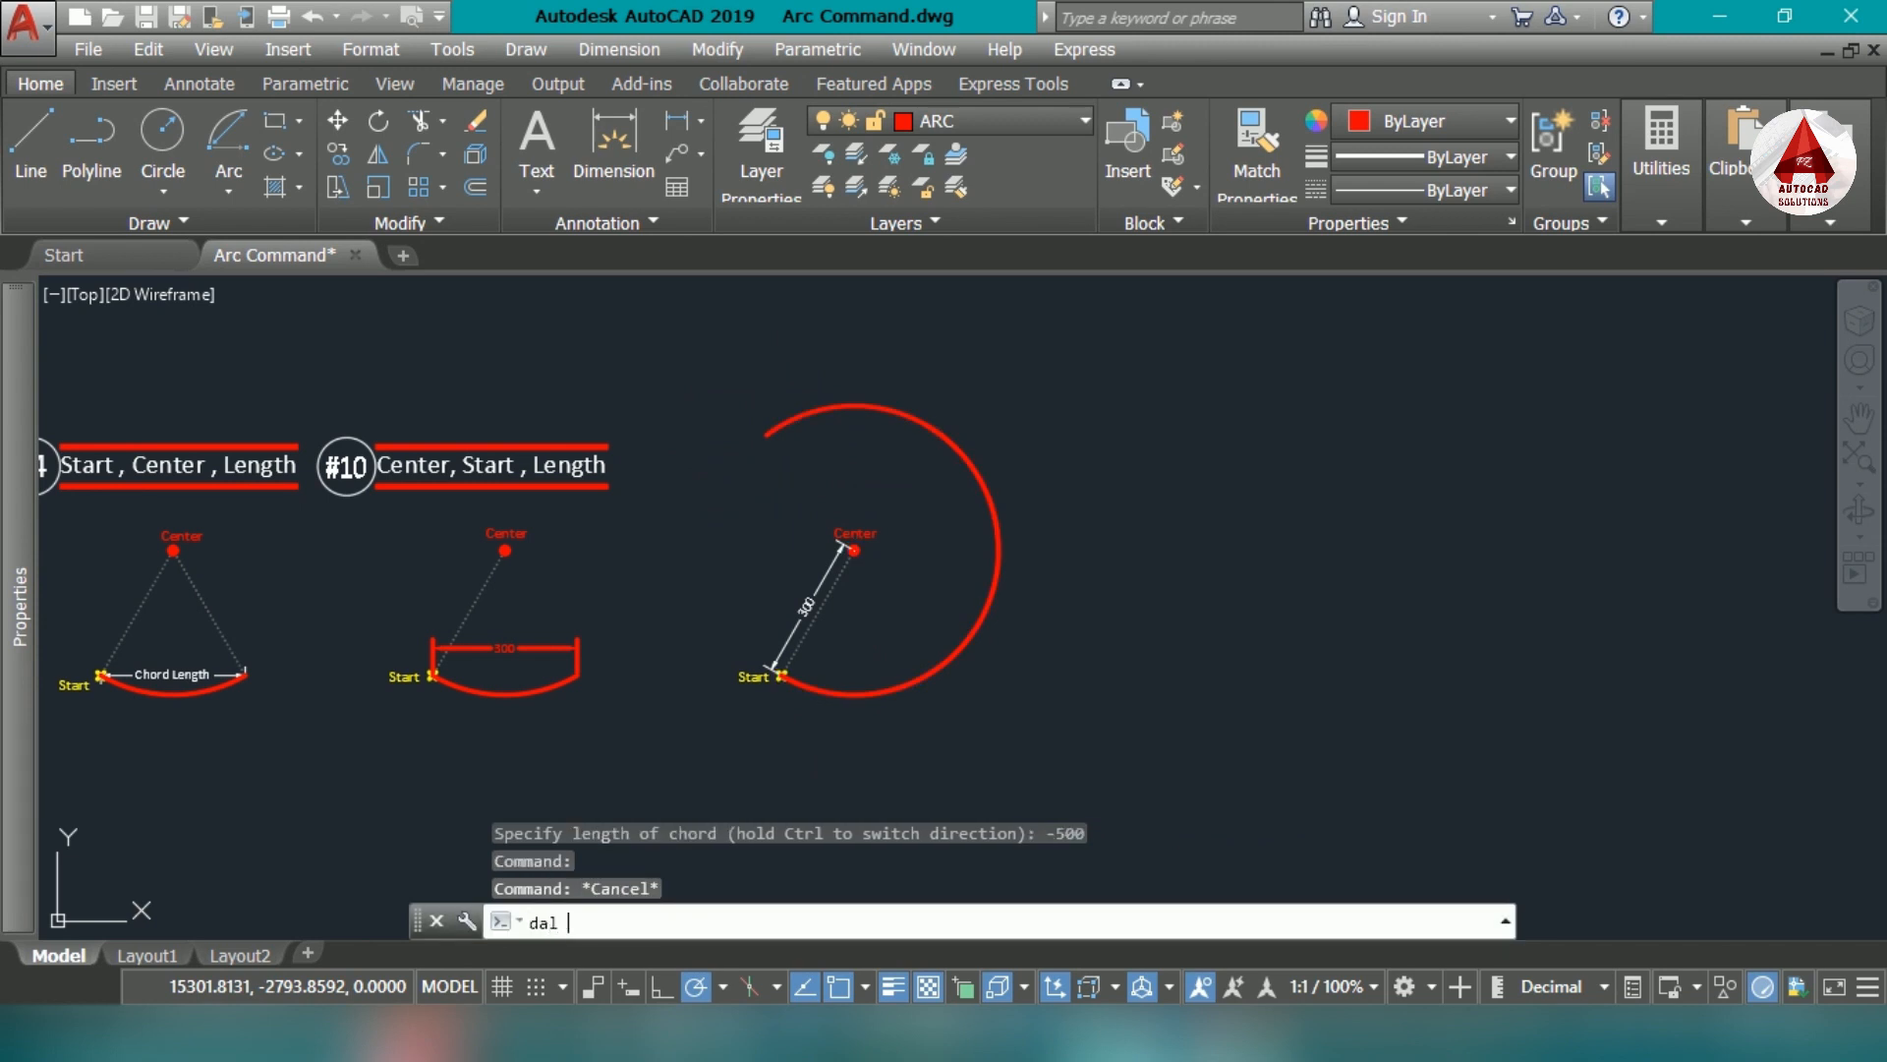
{"action": "type", "text": "l"}
{"action": "key", "text": "Return"}
{"action": "scroll", "coordinate": [739, 660], "scroll_direction": "up", "scroll_amount": 5}
{"action": "left_click", "coordinate": [754, 662]}
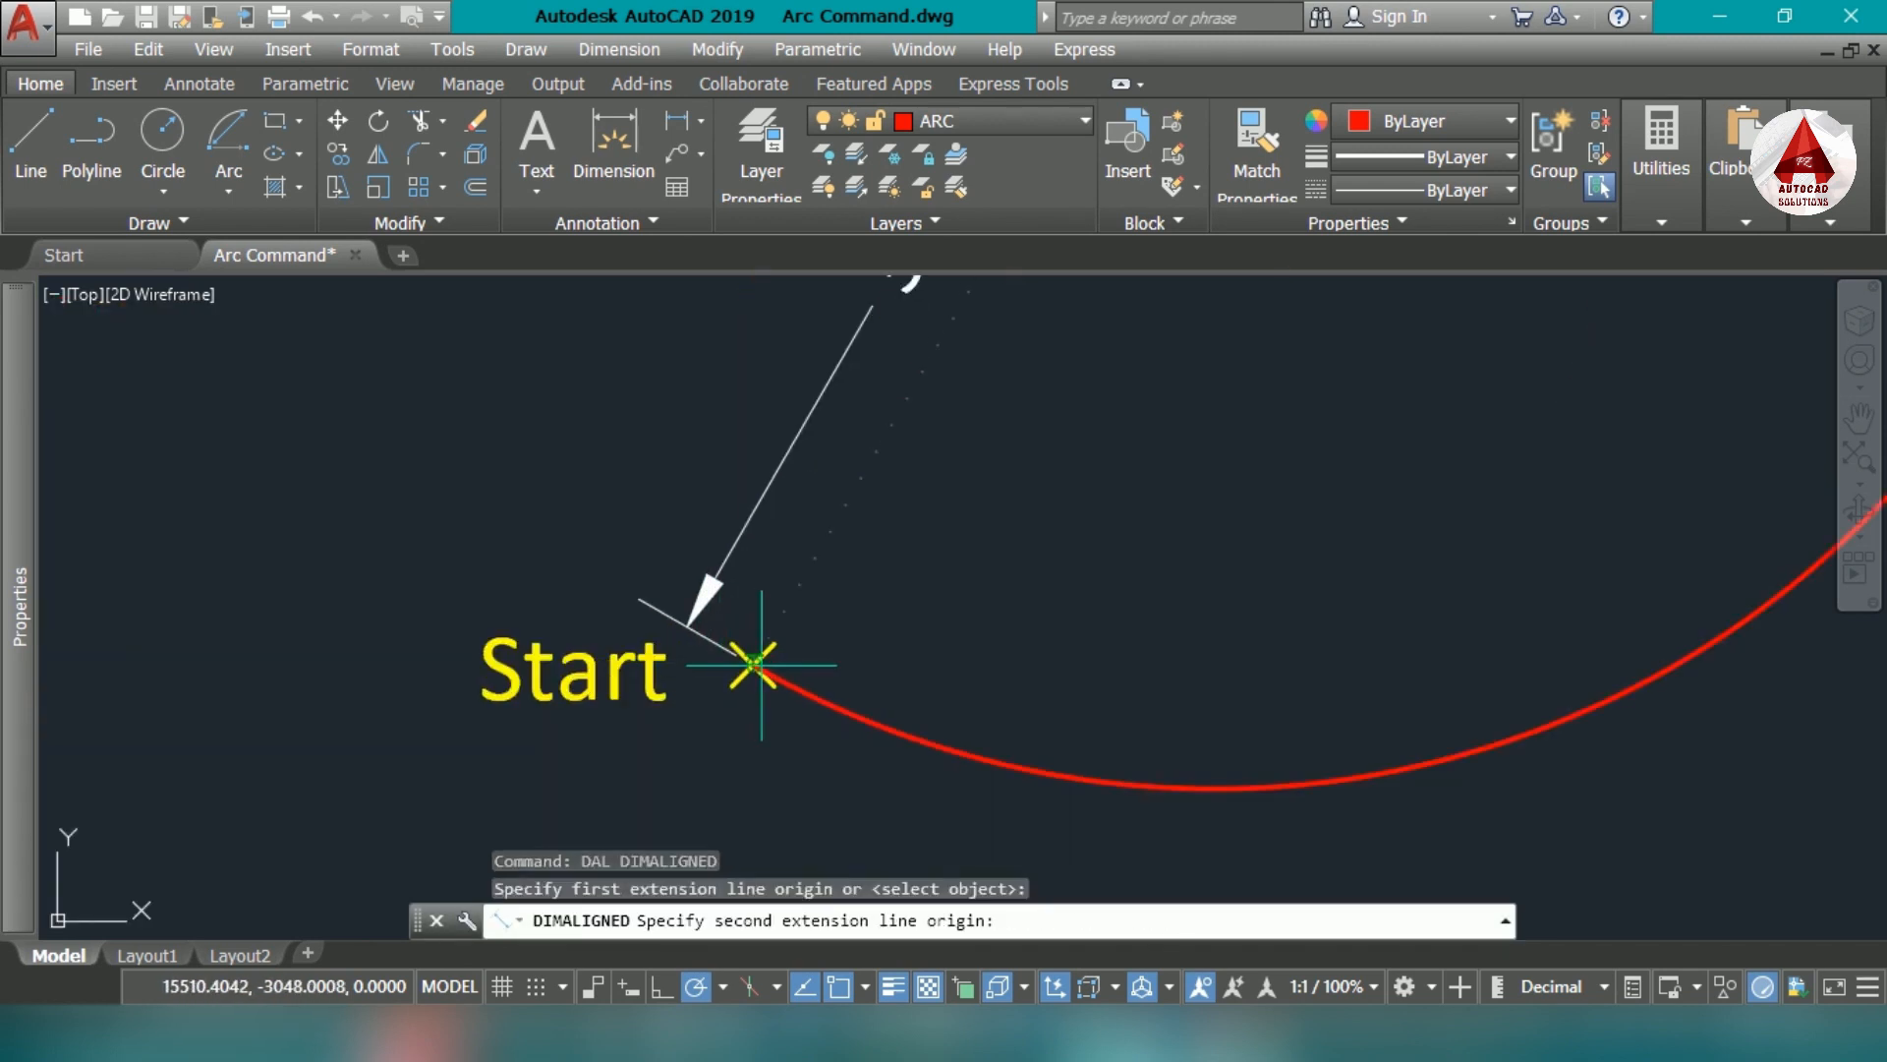
{"action": "scroll", "coordinate": [754, 662], "scroll_direction": "down", "scroll_amount": 5}
{"action": "left_click", "coordinate": [737, 334]}
{"action": "left_click", "coordinate": [737, 333]}
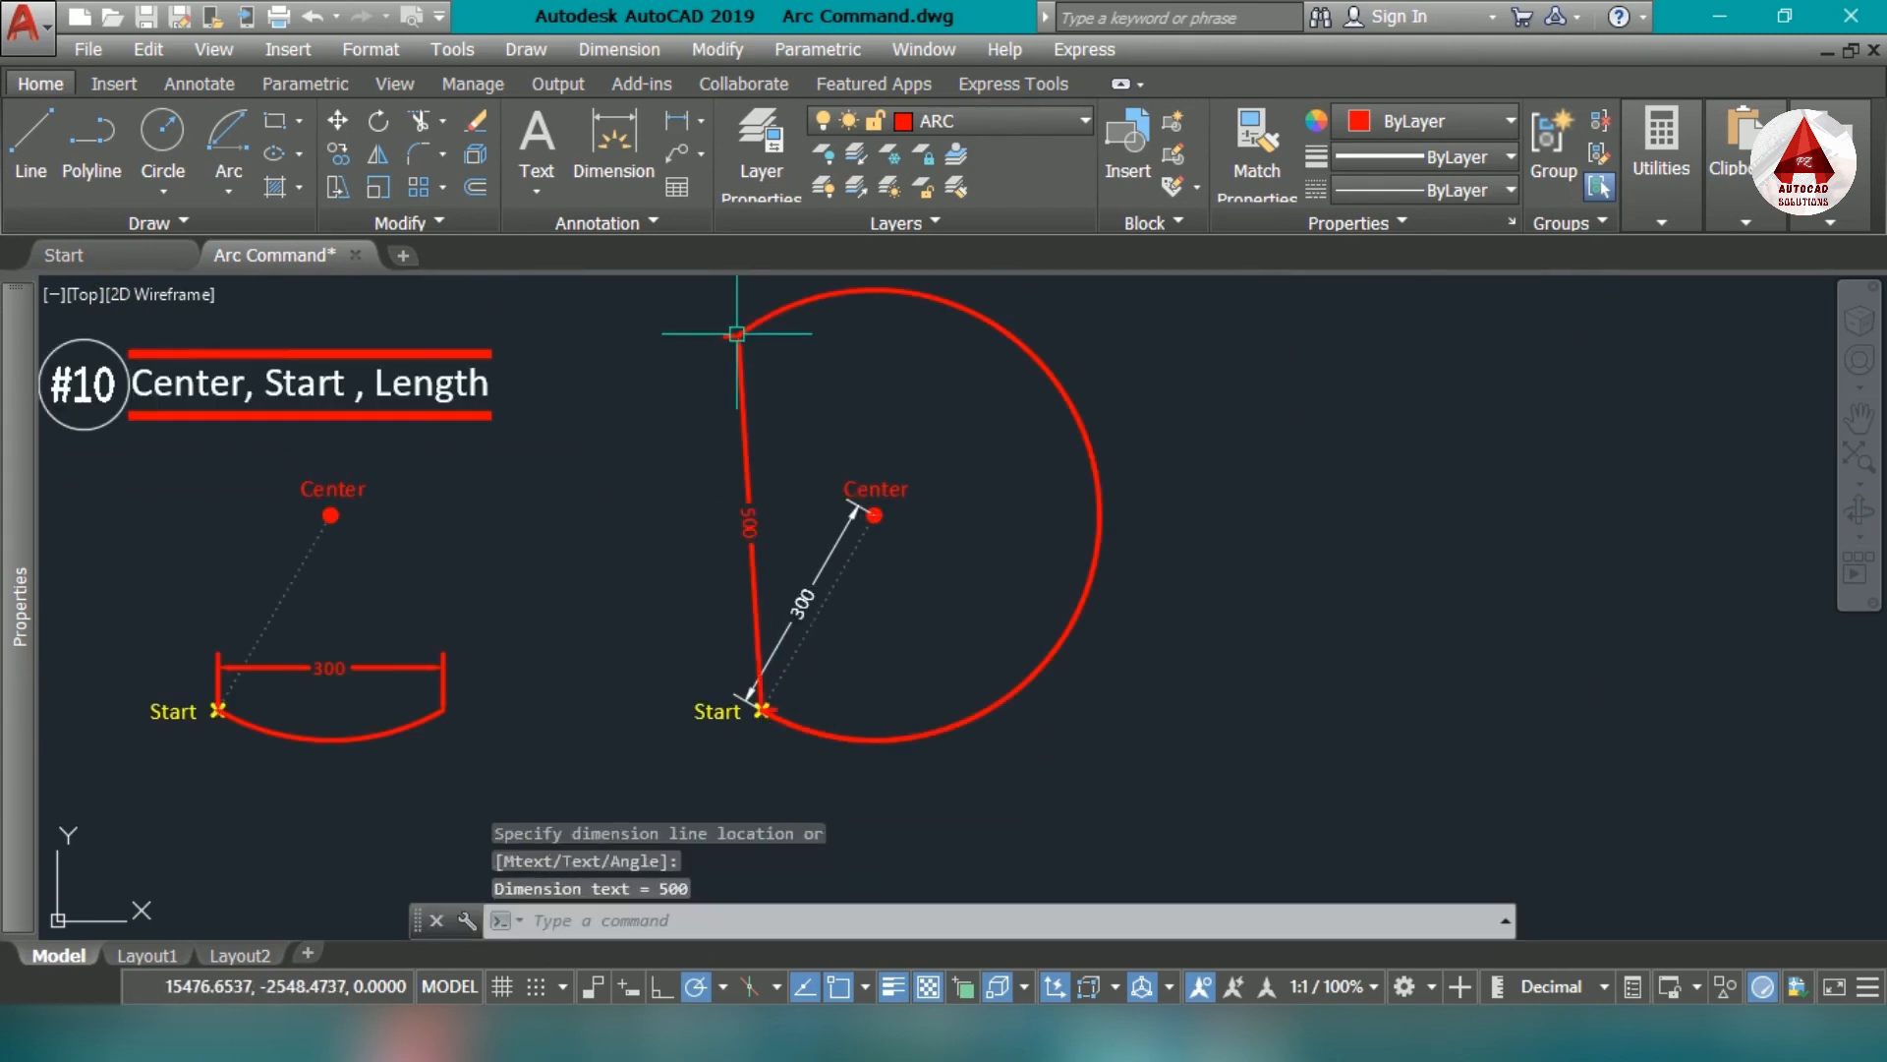
{"action": "scroll", "coordinate": [739, 432], "scroll_direction": "up", "scroll_amount": 2}
{"action": "scroll", "coordinate": [742, 527], "scroll_direction": "down", "scroll_amount": 2}
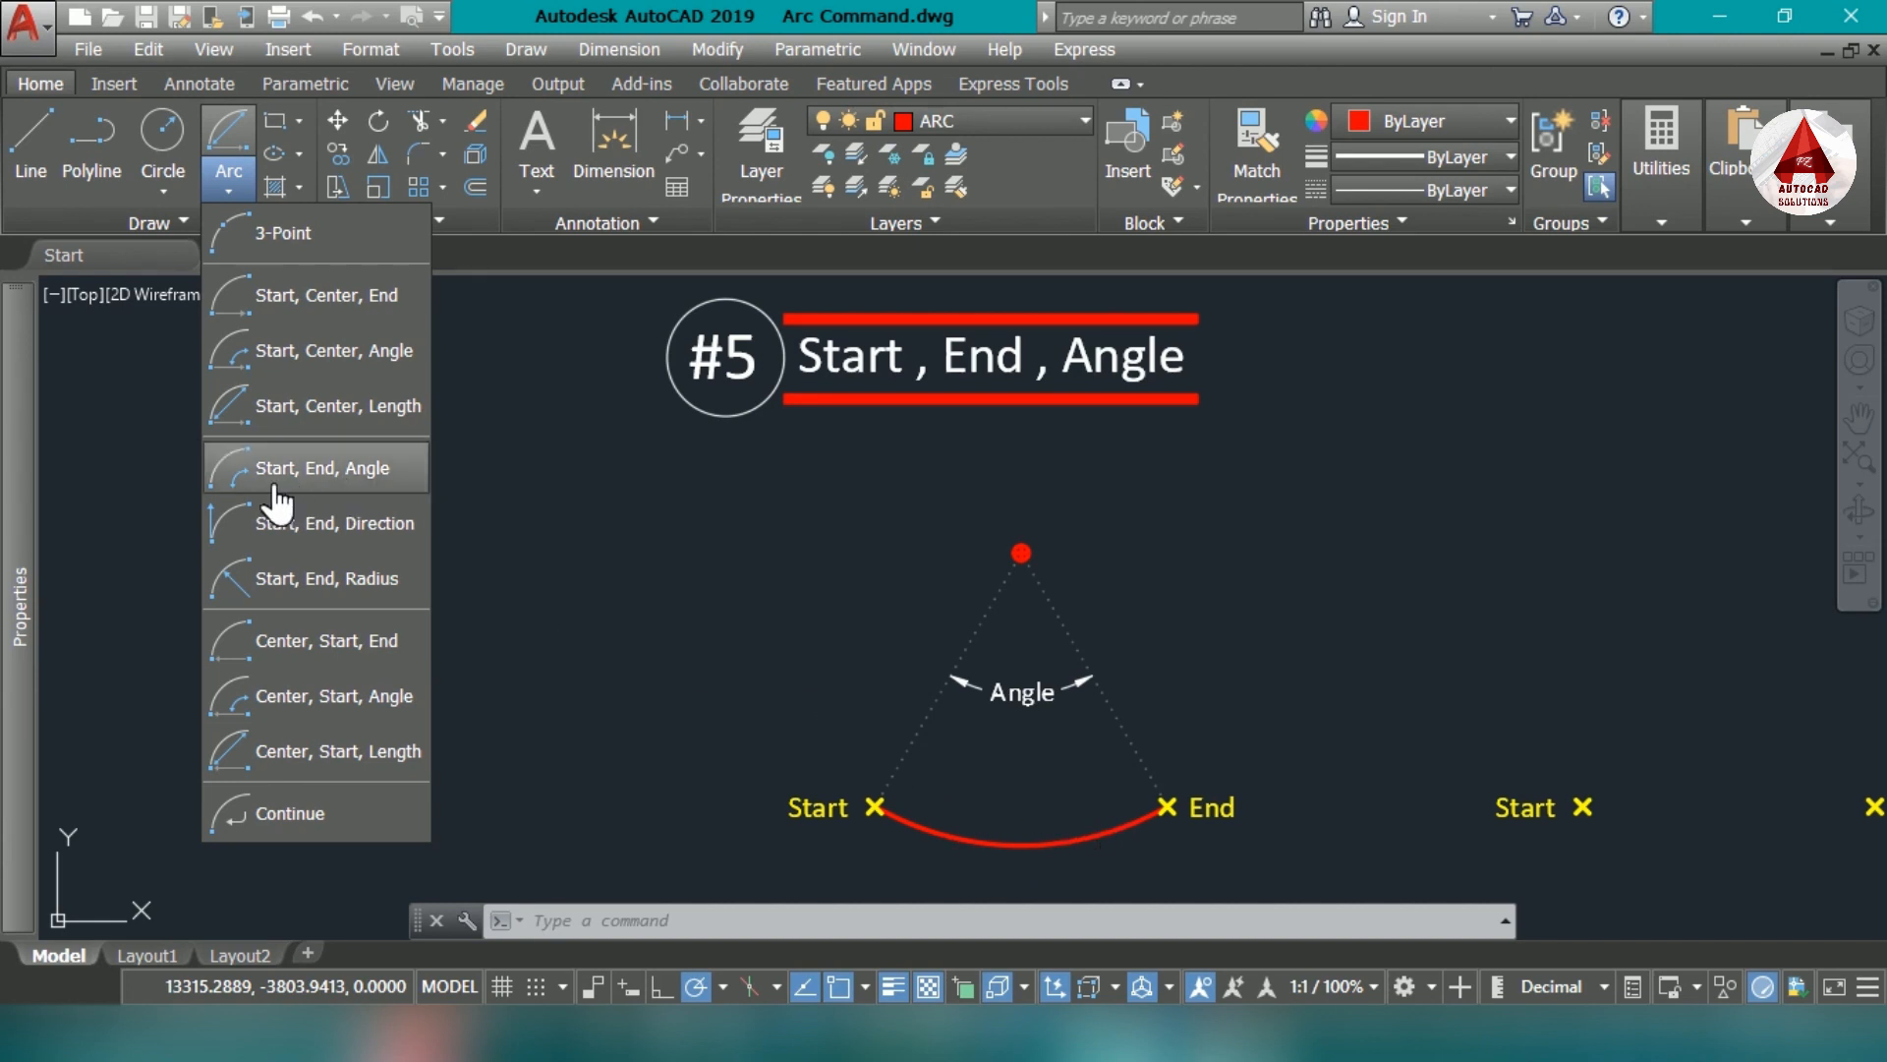
- Draw a Start, End, Angle arc between the first empty Start and End markers of example #5 with an included angle of 60
{"action": "left_click", "coordinate": [324, 468]}
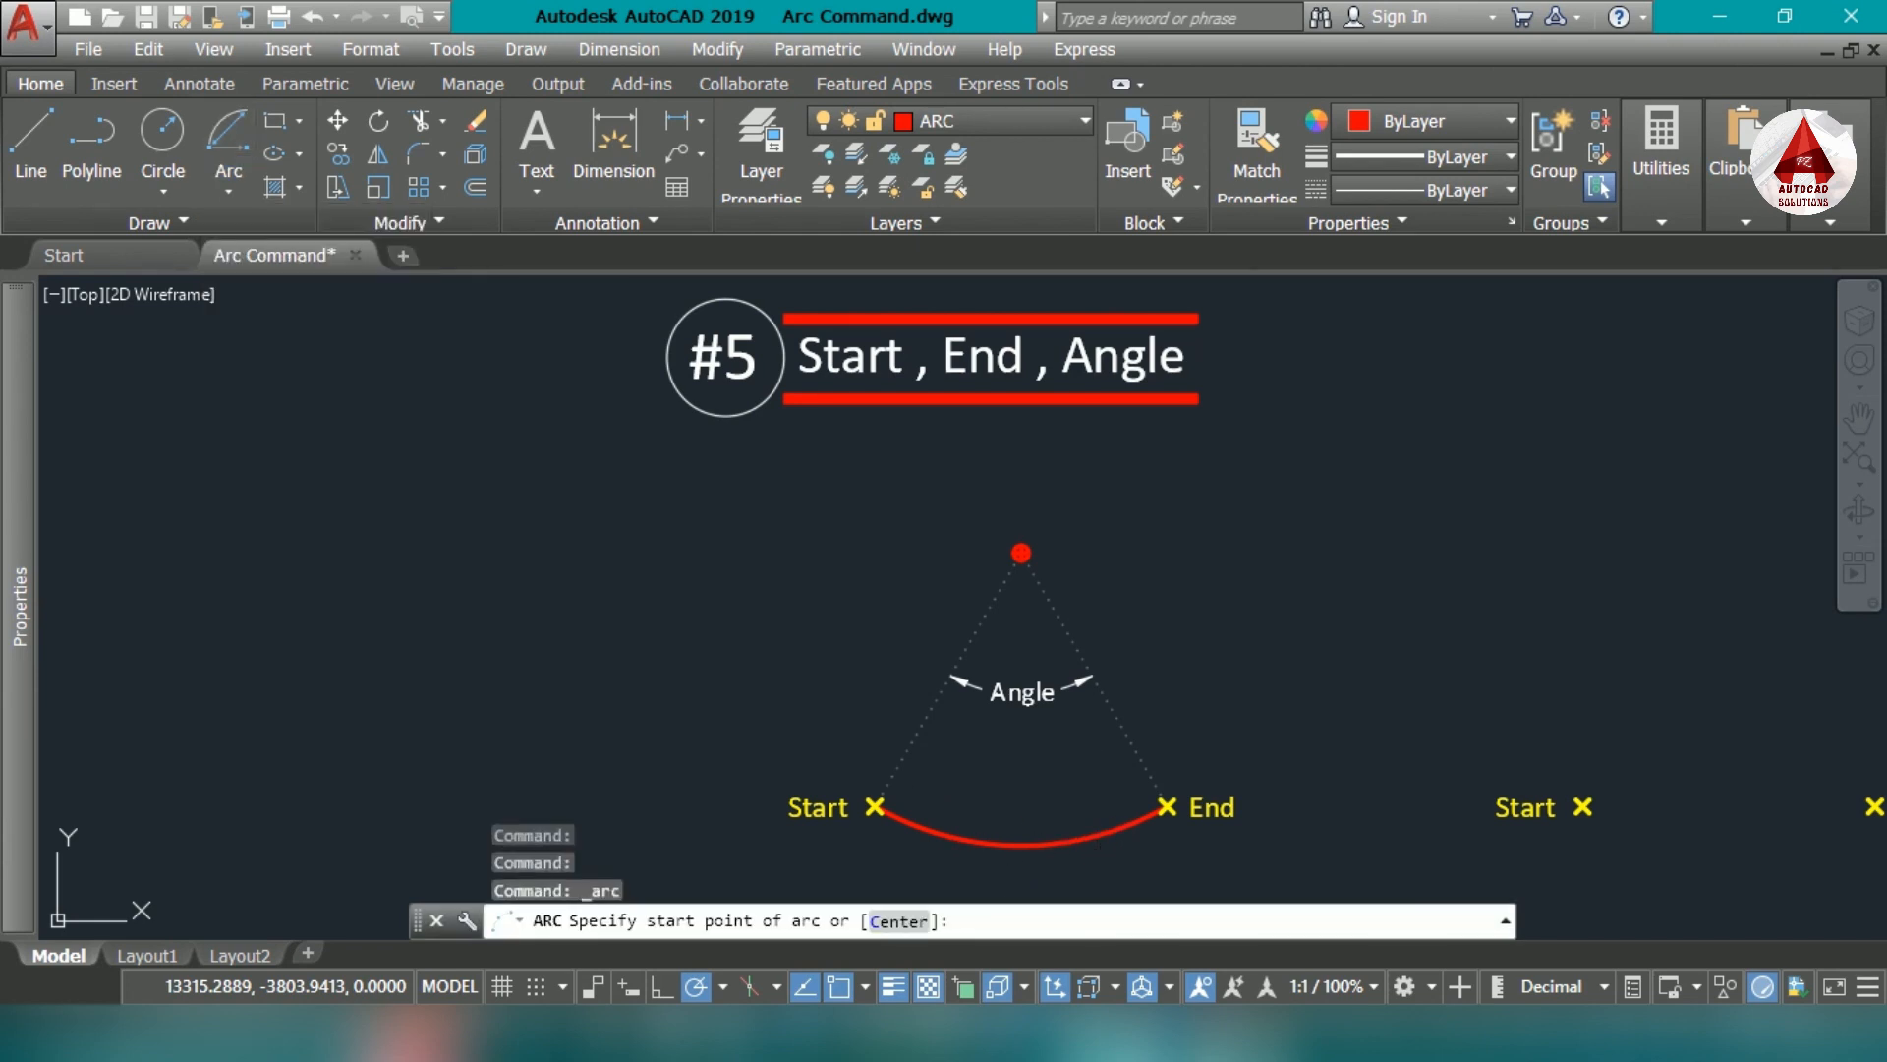
{"action": "middle_click_drag", "start_coordinate": [1347, 717], "coordinate": [873, 654]}
{"action": "scroll", "coordinate": [1445, 722], "scroll_direction": "up", "scroll_amount": 2}
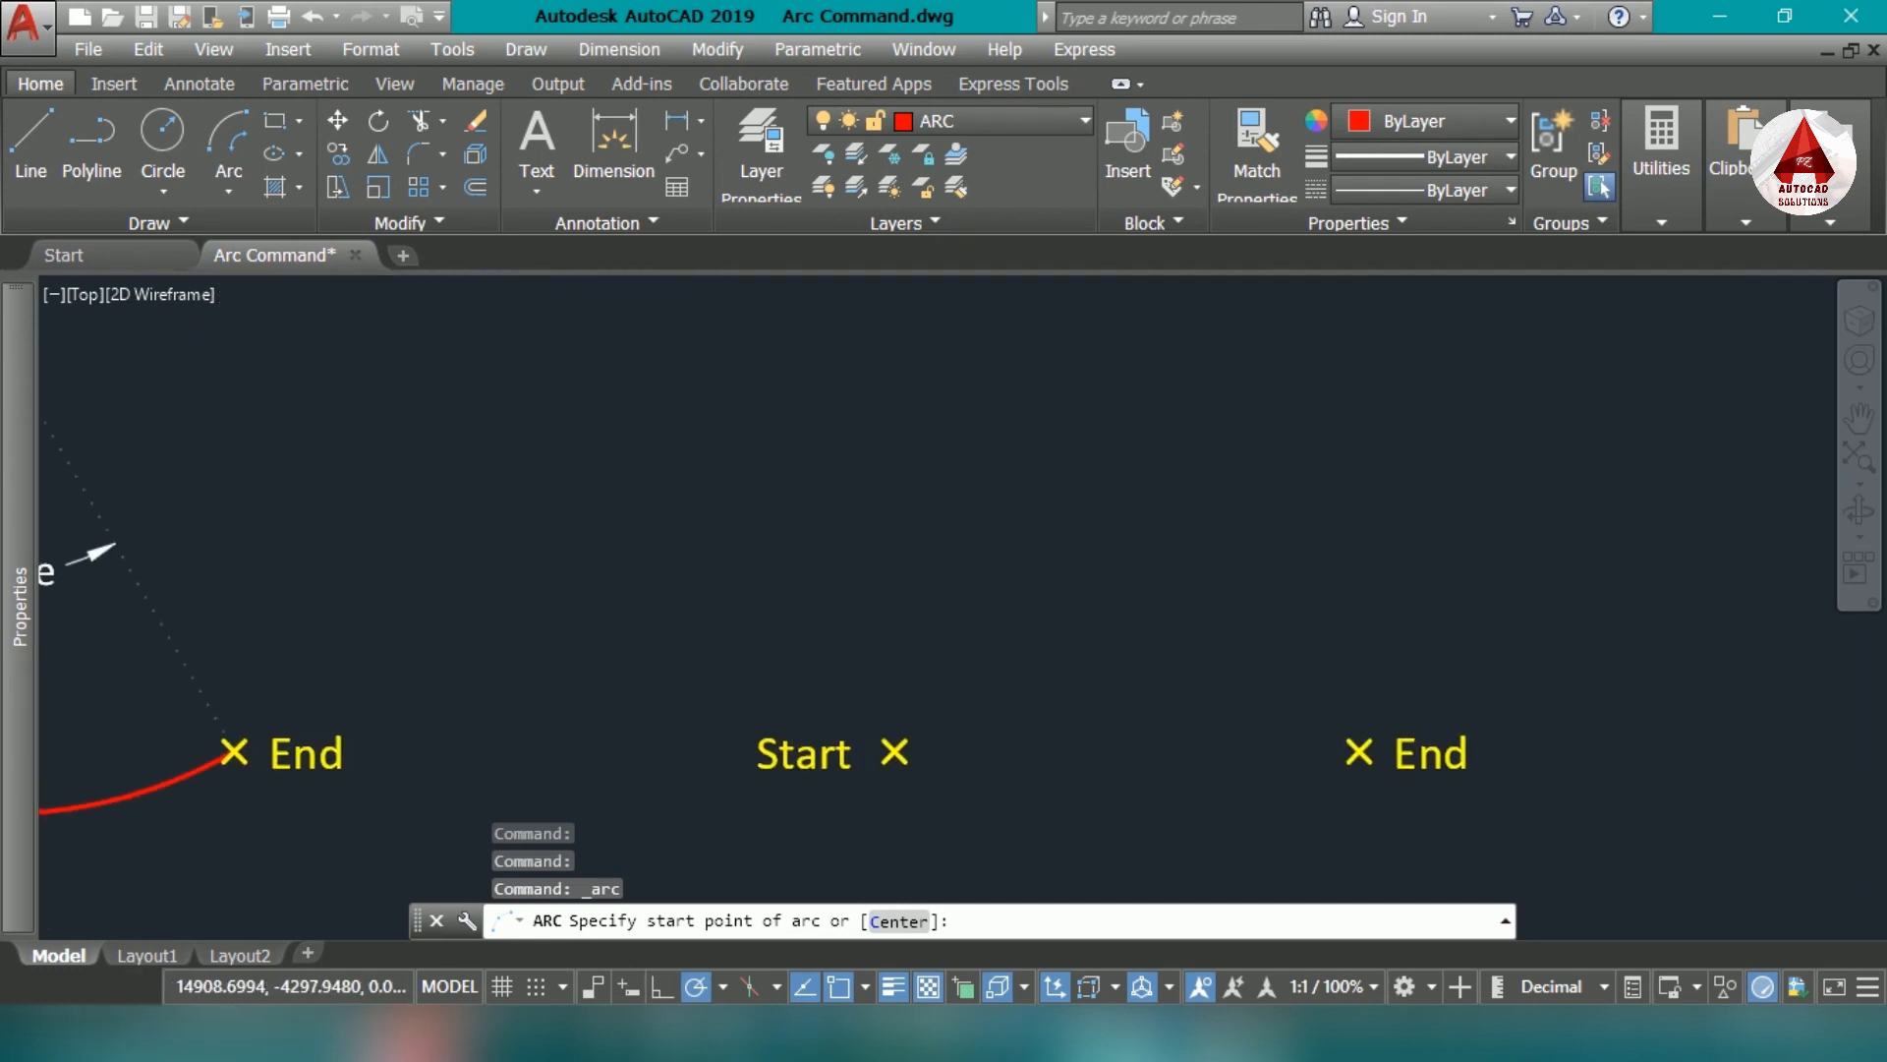
{"action": "left_click", "coordinate": [896, 749]}
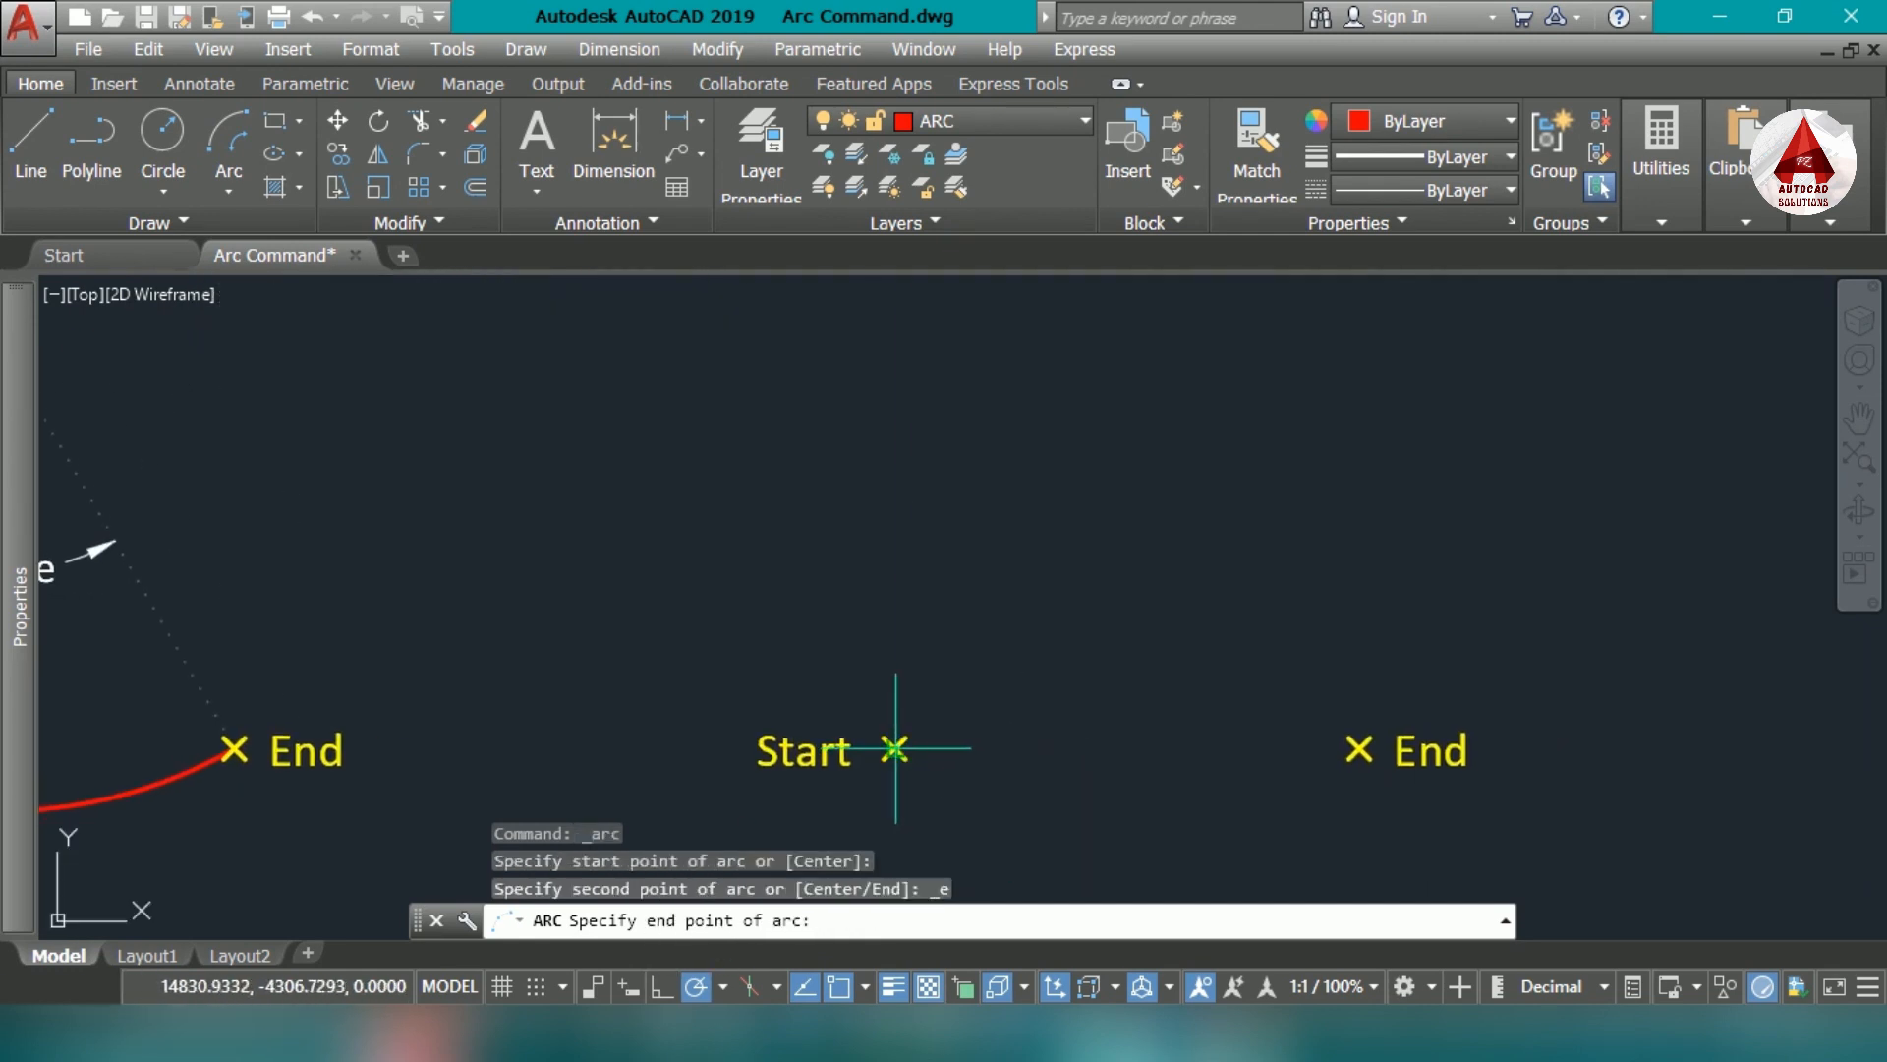
{"action": "left_click", "coordinate": [1359, 749]}
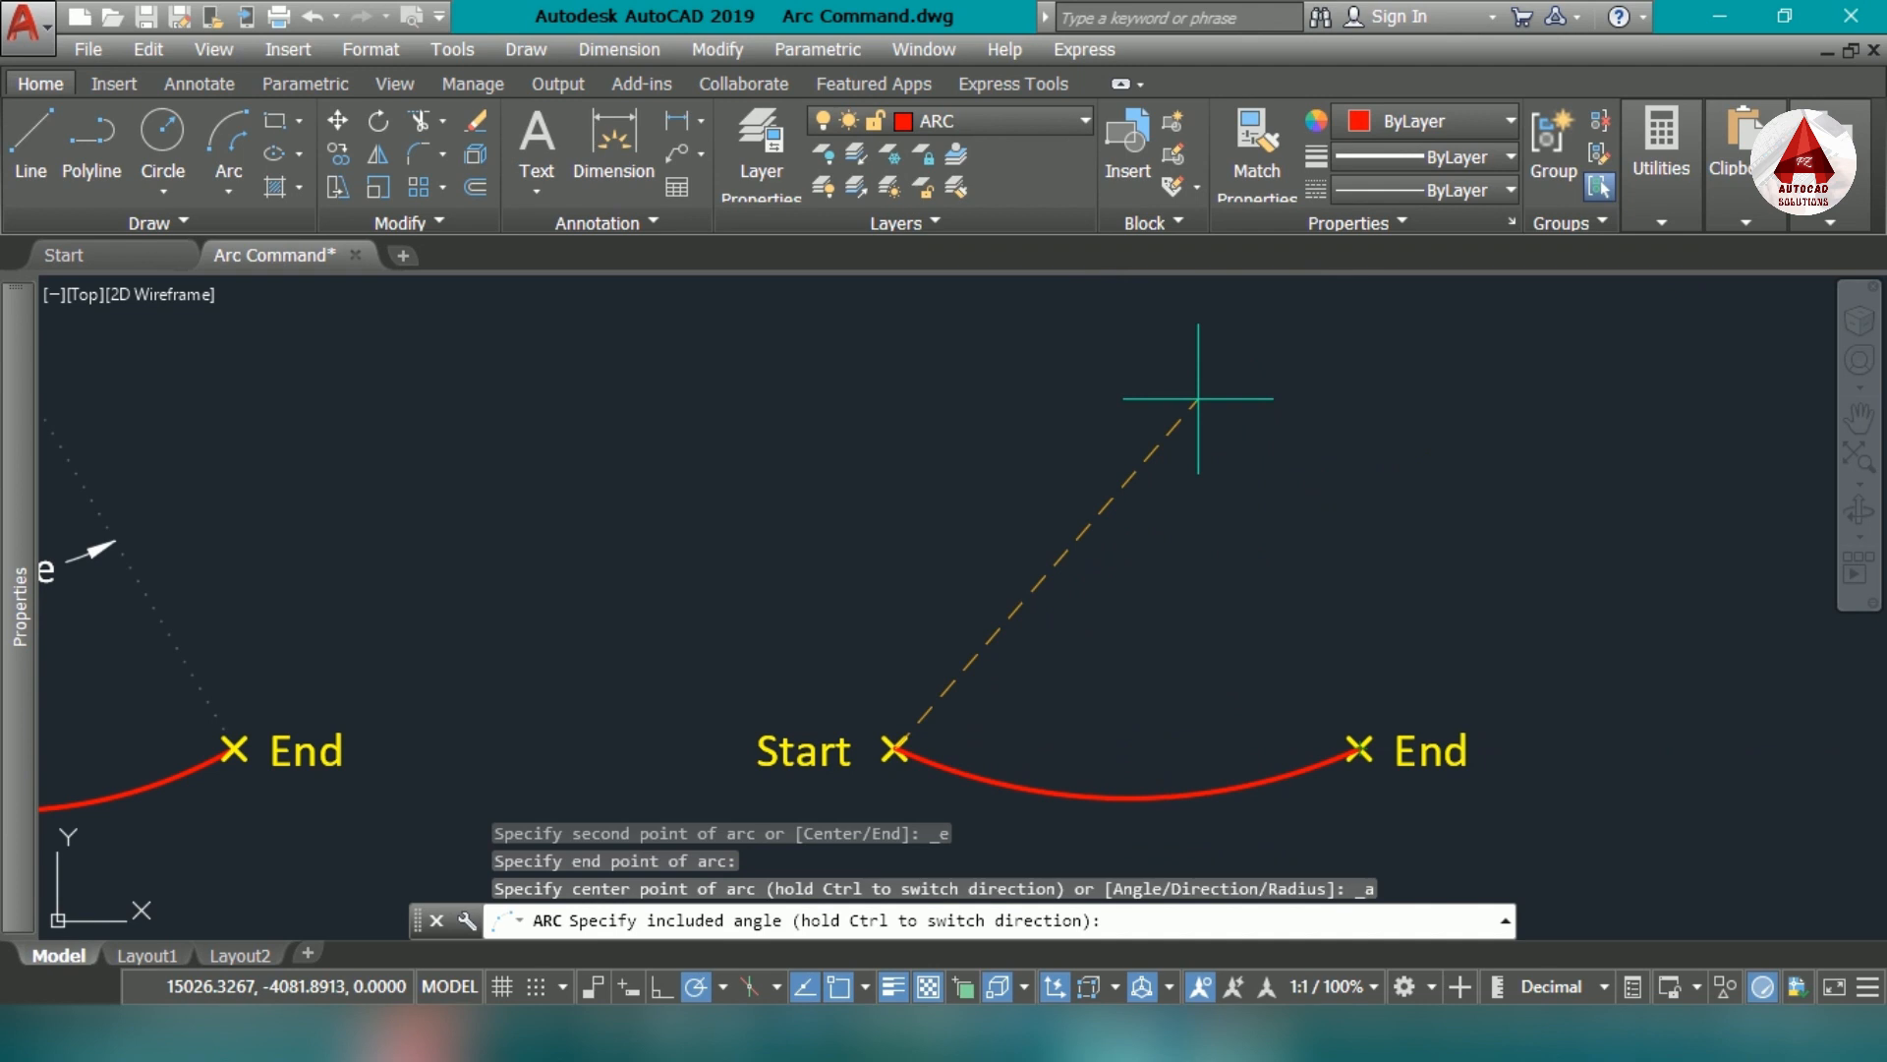
{"action": "key", "text": "Return"}
- Add an angular dimension to the new Start, End, Angle arc, placing its dimension line above the arc
{"action": "middle_click_drag", "start_coordinate": [1216, 804], "coordinate": [1134, 703]}
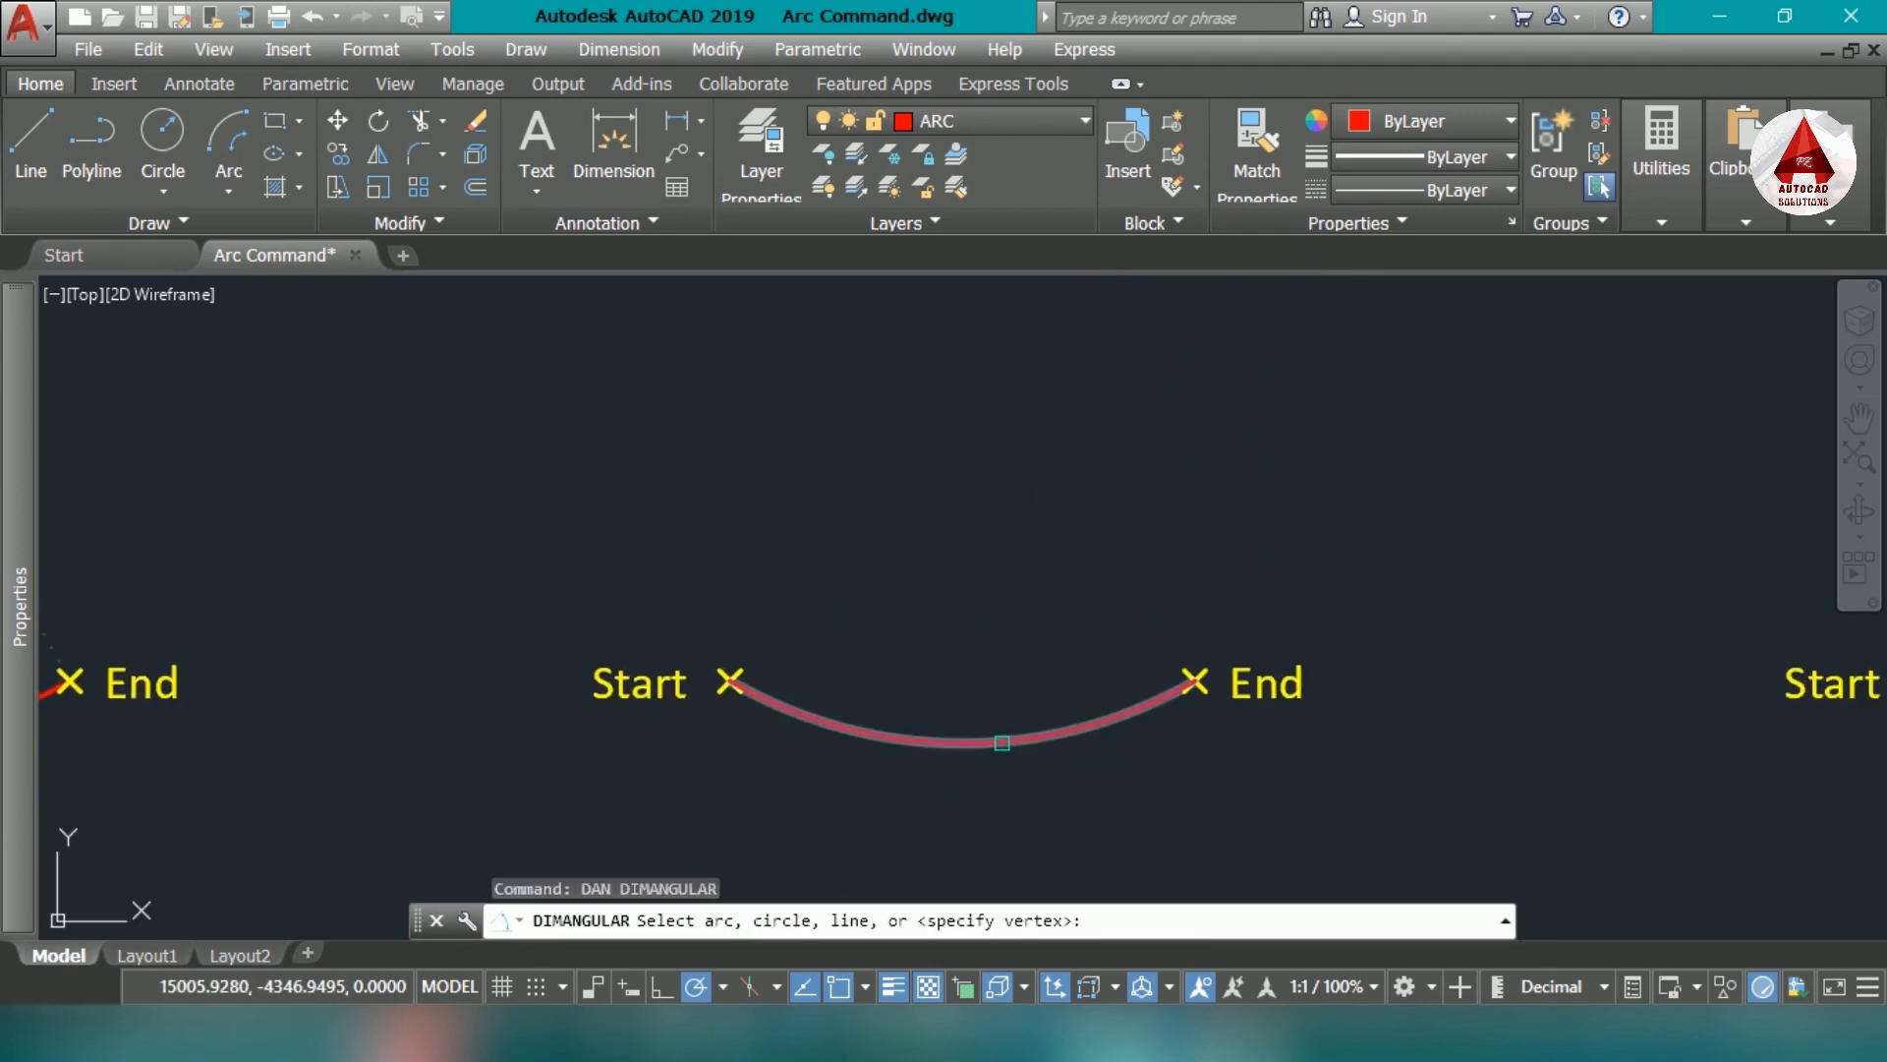
{"action": "left_click", "coordinate": [1002, 743]}
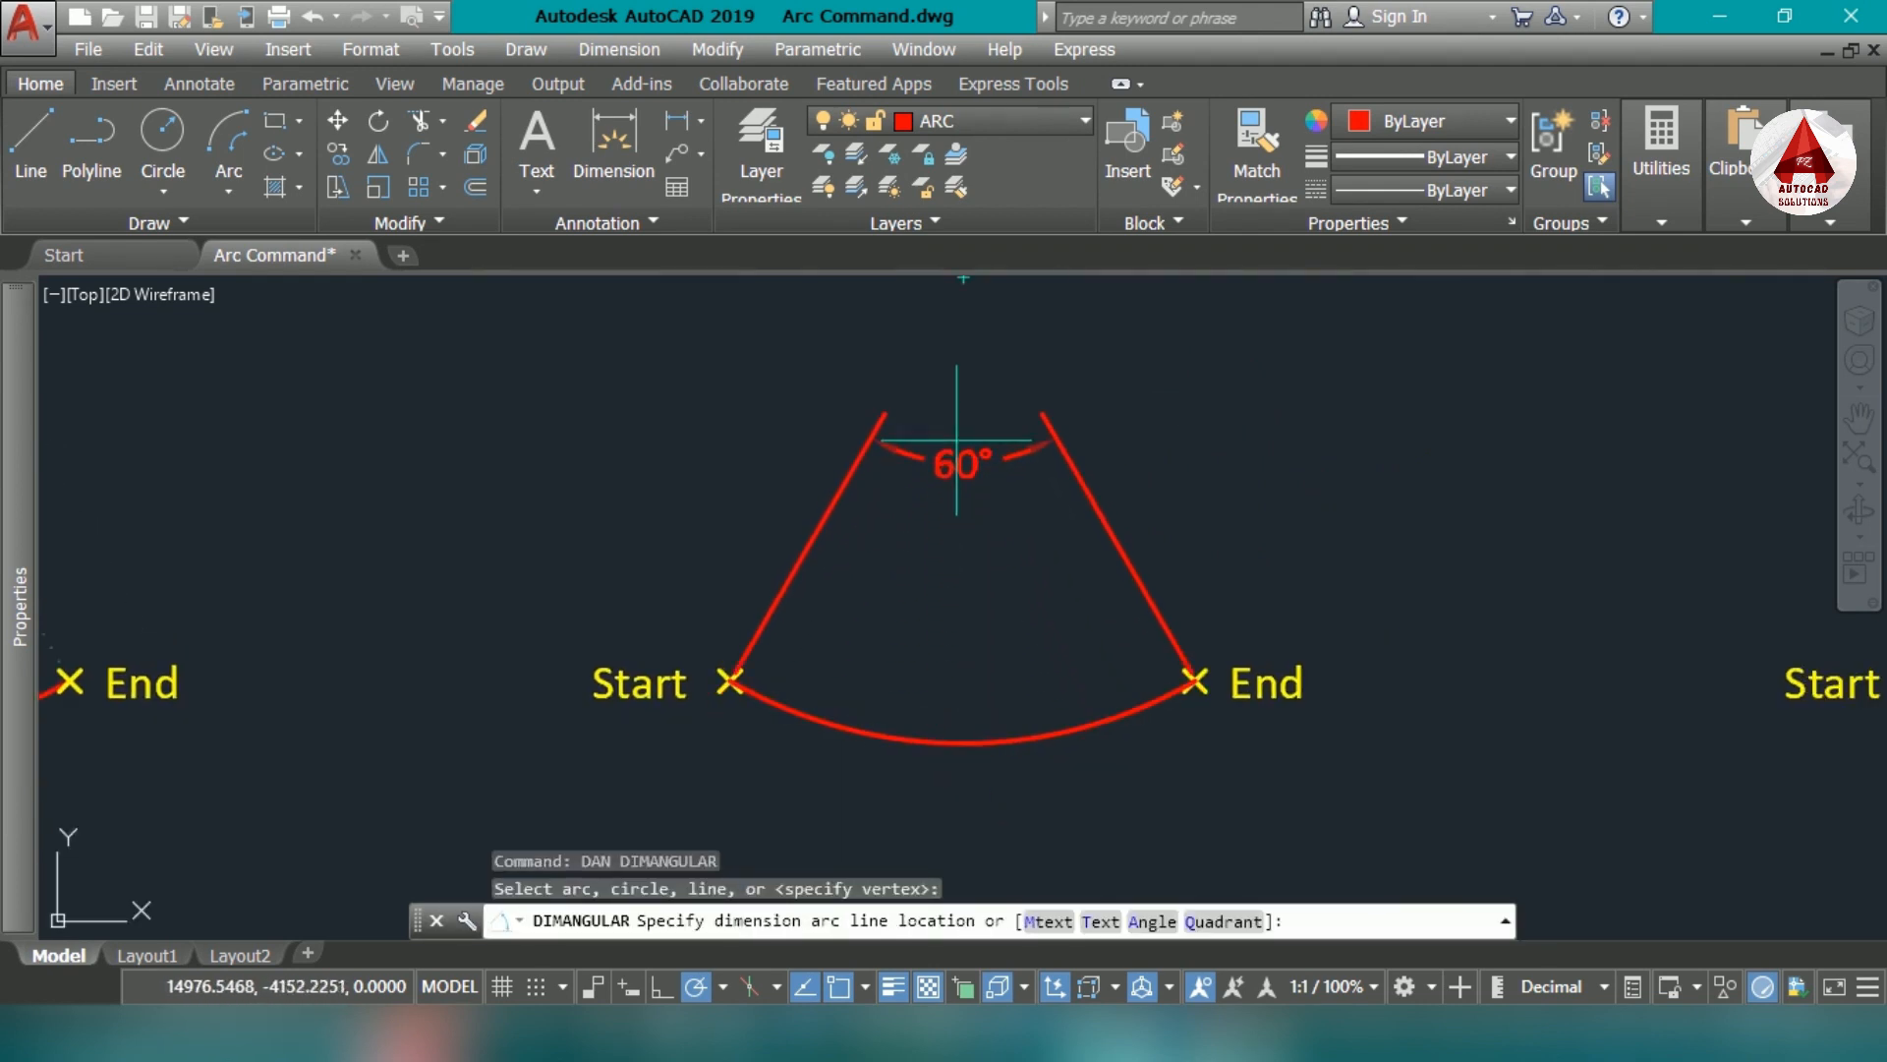
{"action": "left_click", "coordinate": [964, 398]}
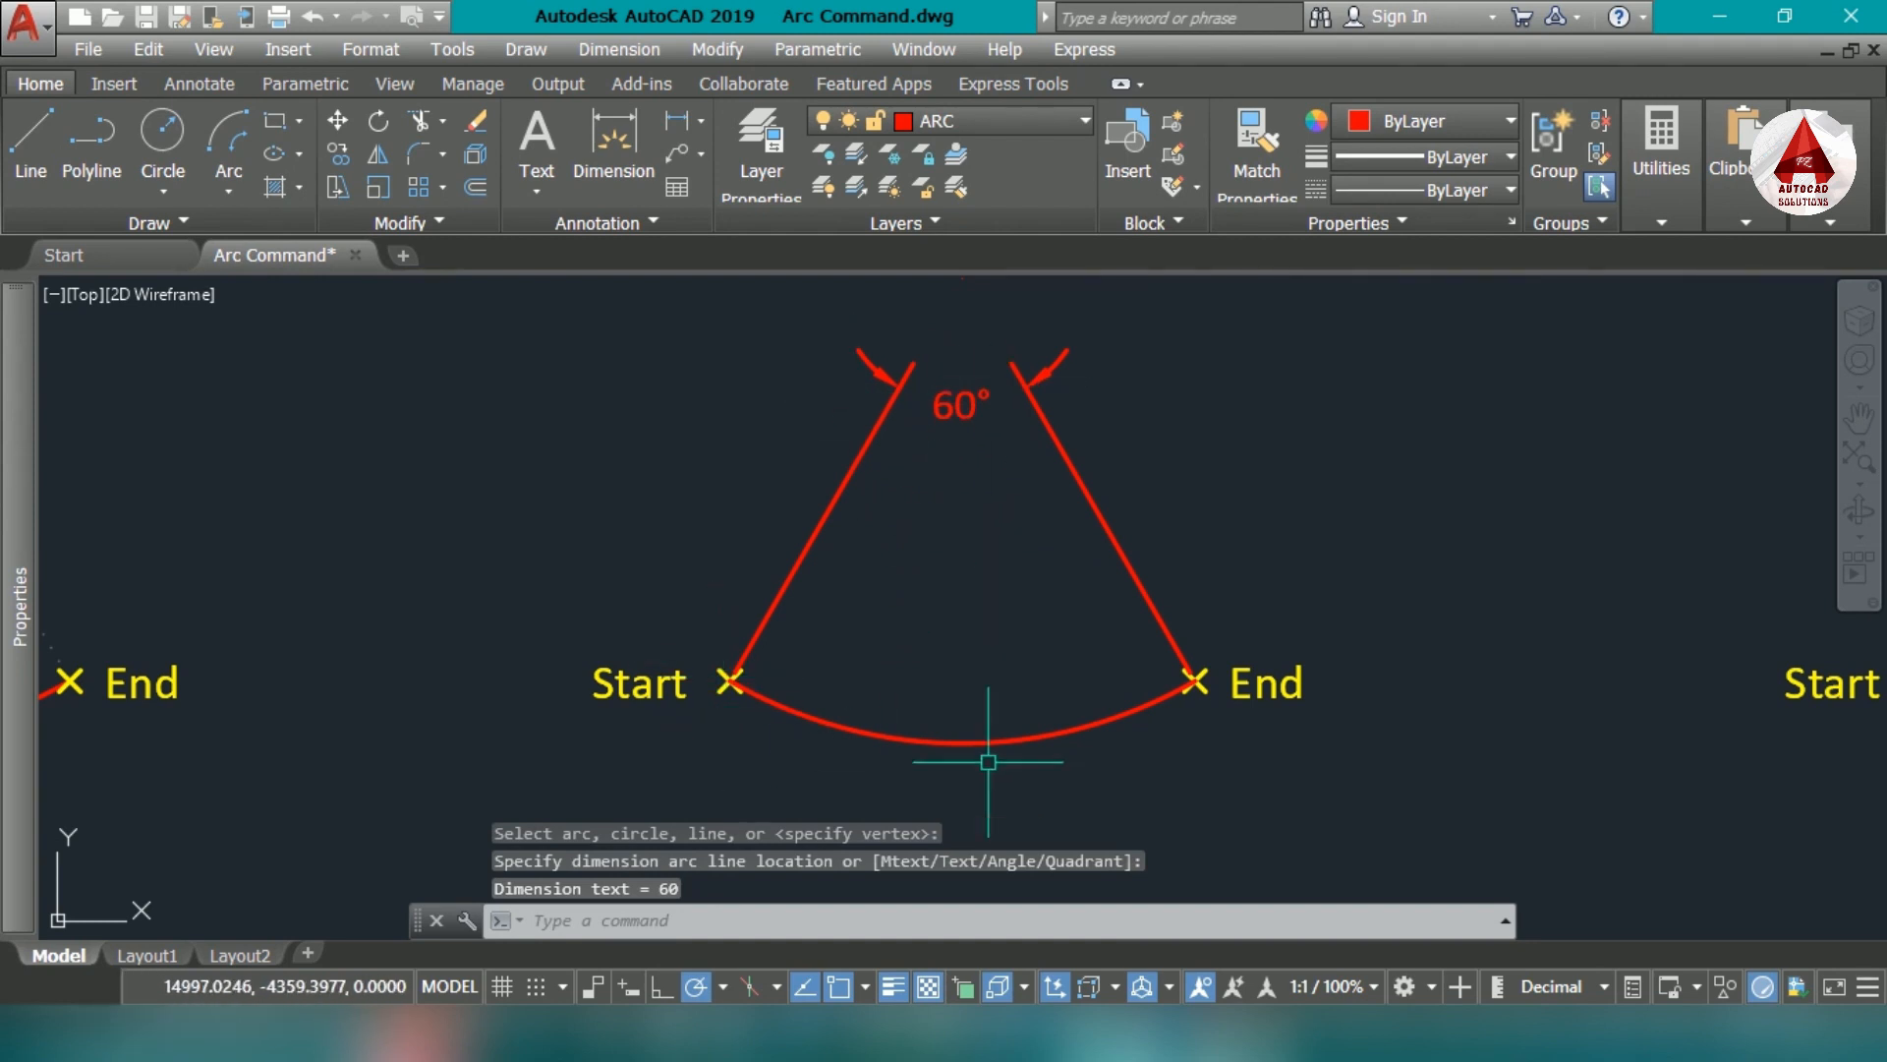
- Draw a Start, End, Angle arc between the second empty Start and End markers of example #5 with an included angle of -60
{"action": "scroll", "coordinate": [925, 751], "scroll_direction": "down", "scroll_amount": 2}
{"action": "middle_click_drag", "start_coordinate": [964, 720], "coordinate": [787, 721]}
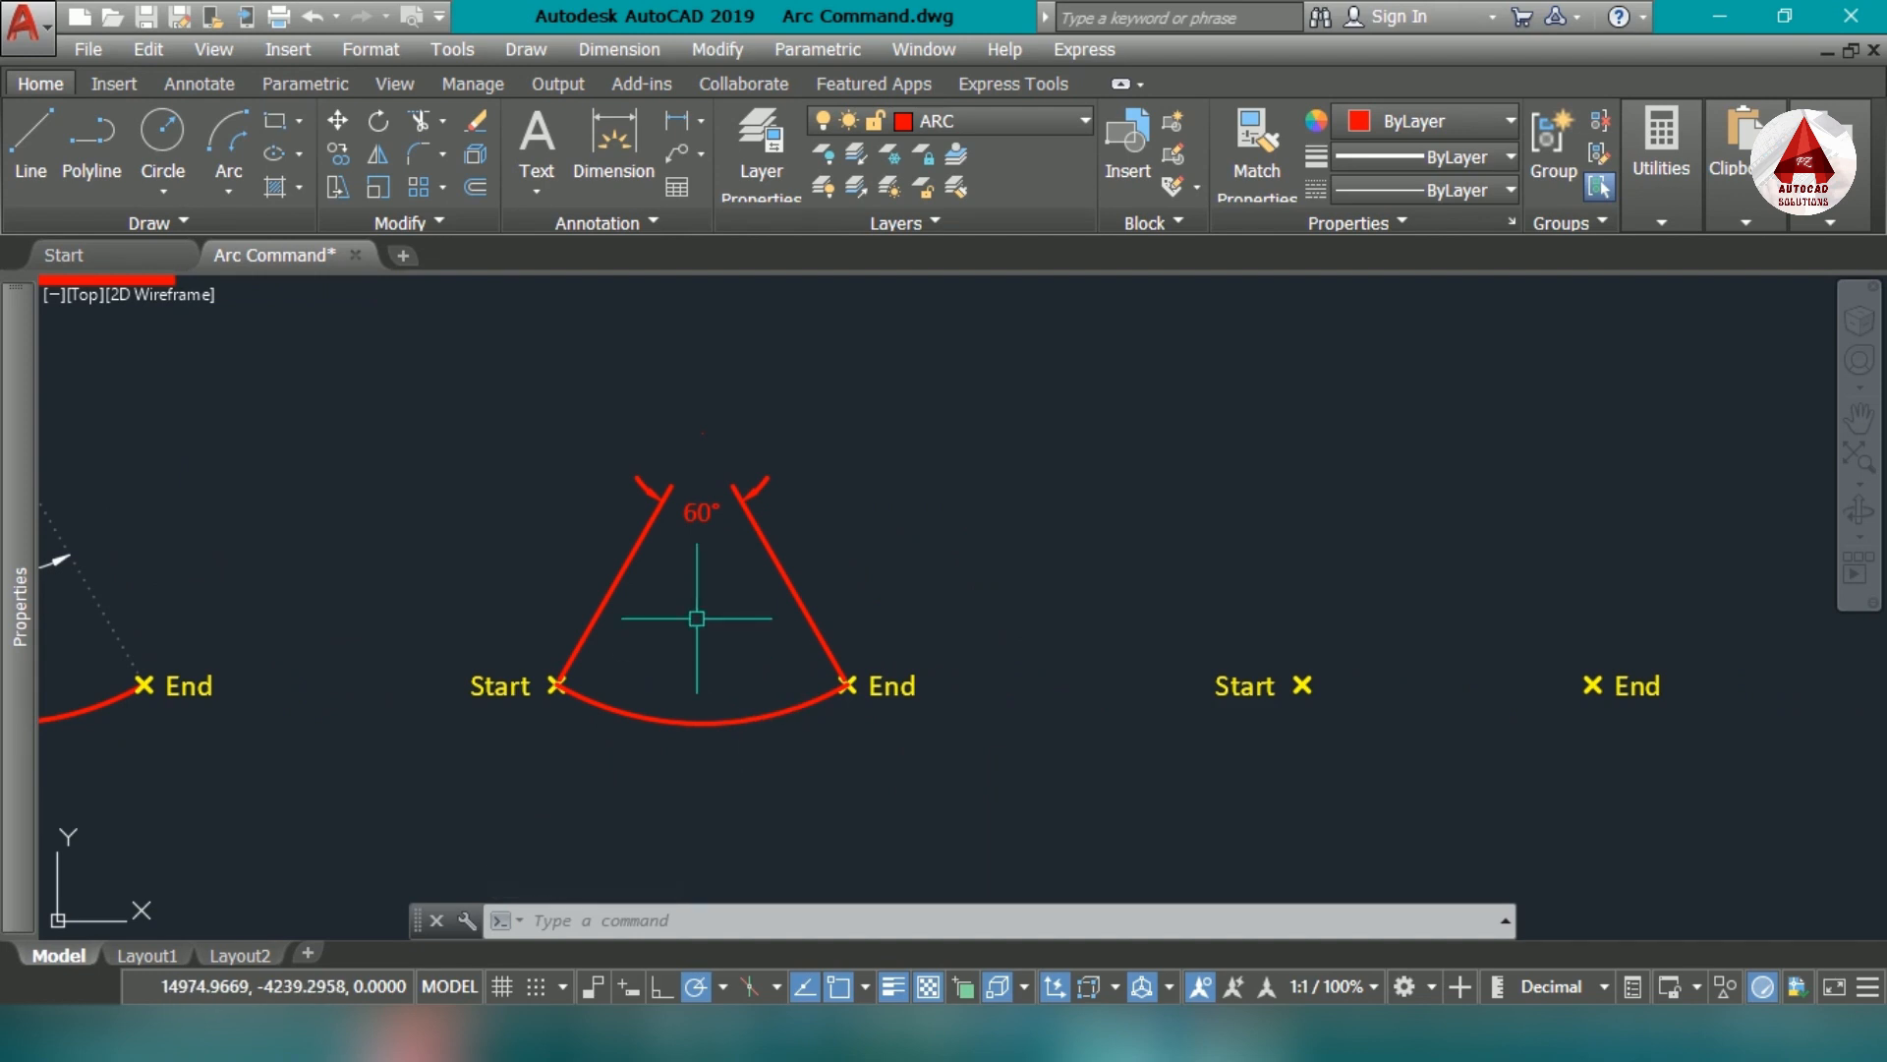
{"action": "middle_click_drag", "start_coordinate": [1432, 746], "coordinate": [1141, 712]}
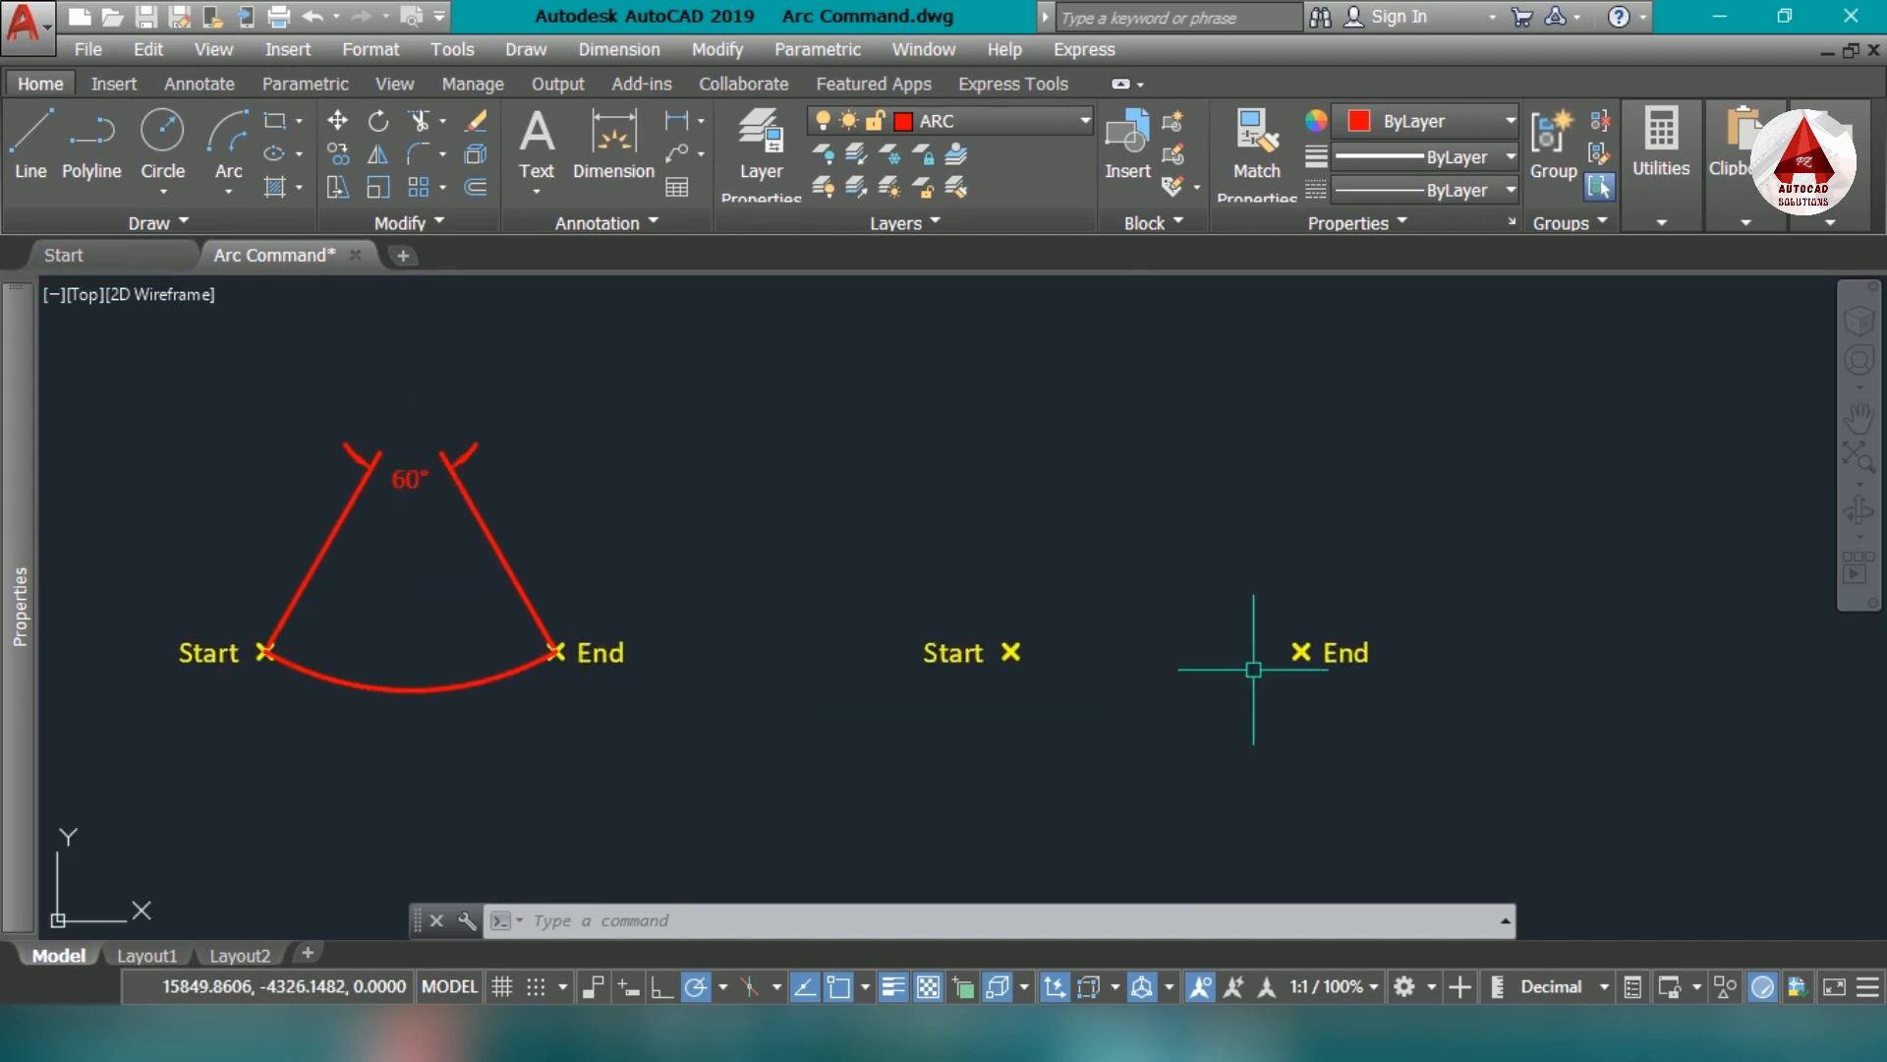
{"action": "scroll", "coordinate": [1049, 648], "scroll_direction": "up", "scroll_amount": 2}
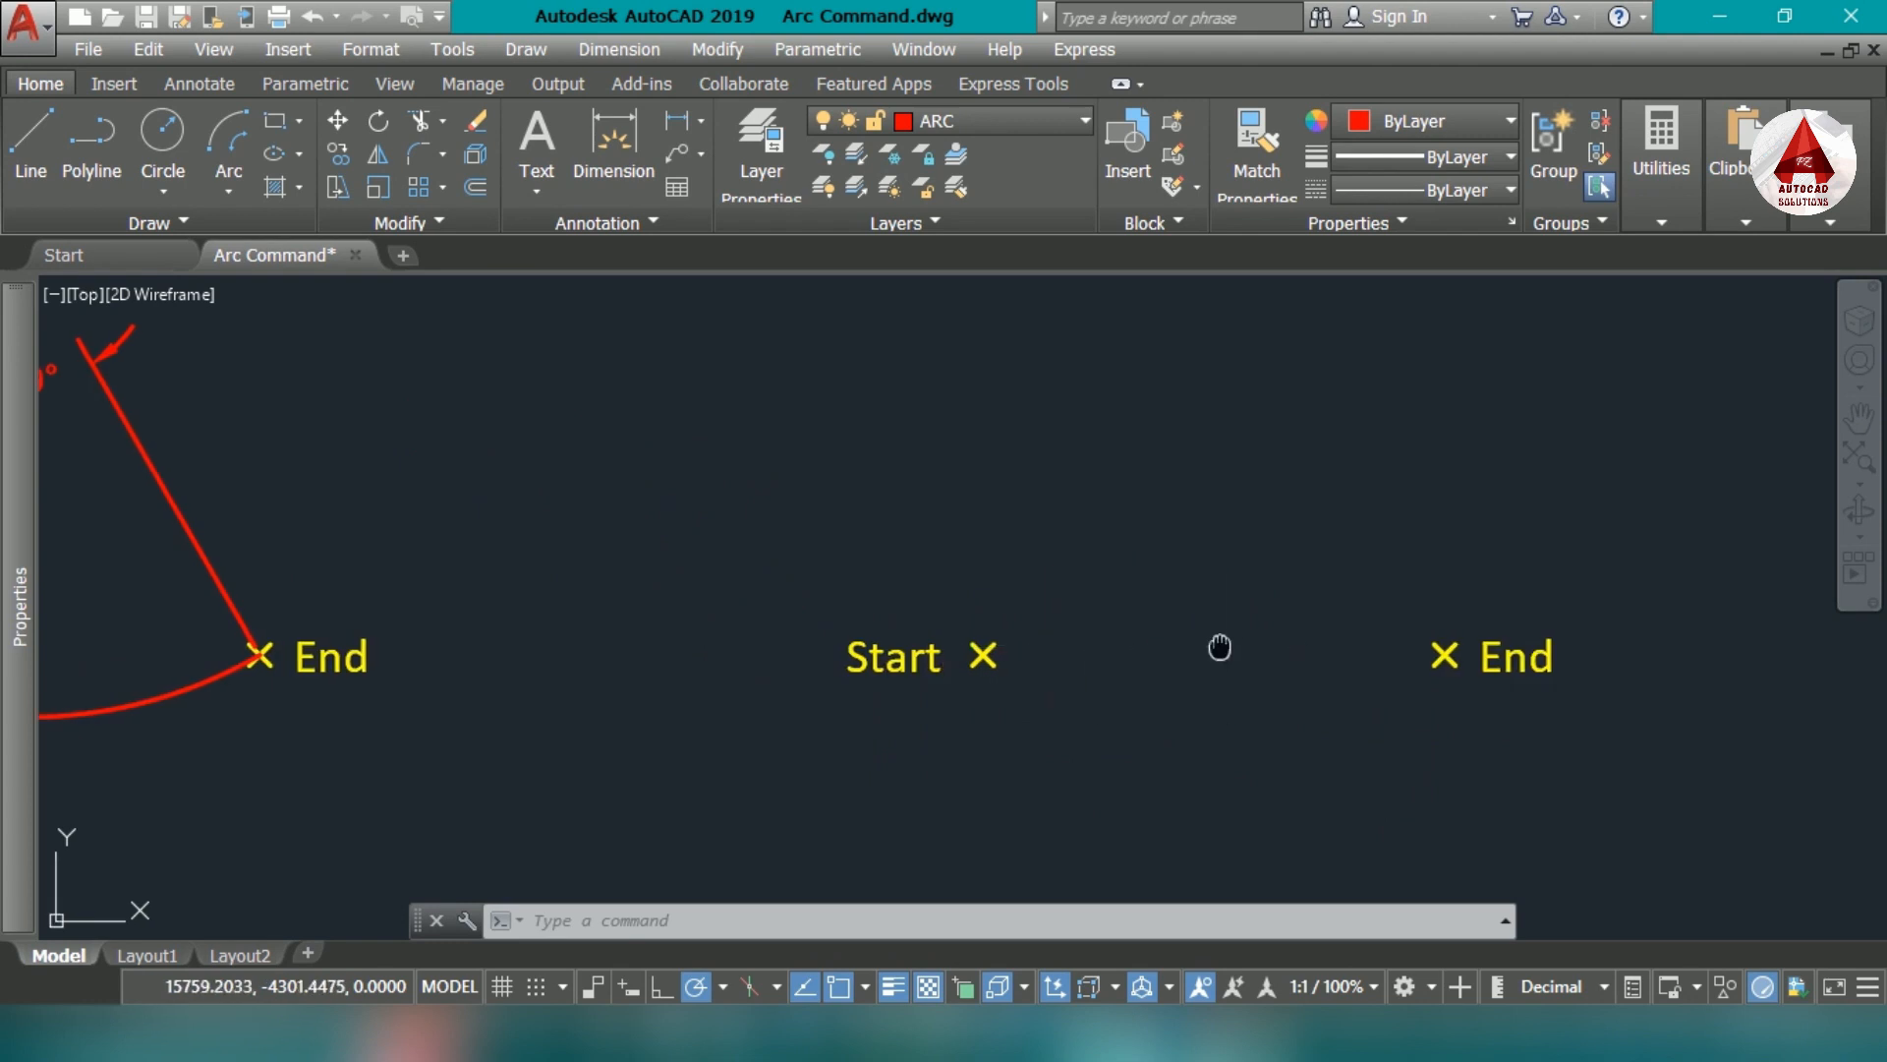
{"action": "middle_click_drag", "start_coordinate": [1217, 649], "coordinate": [966, 676]}
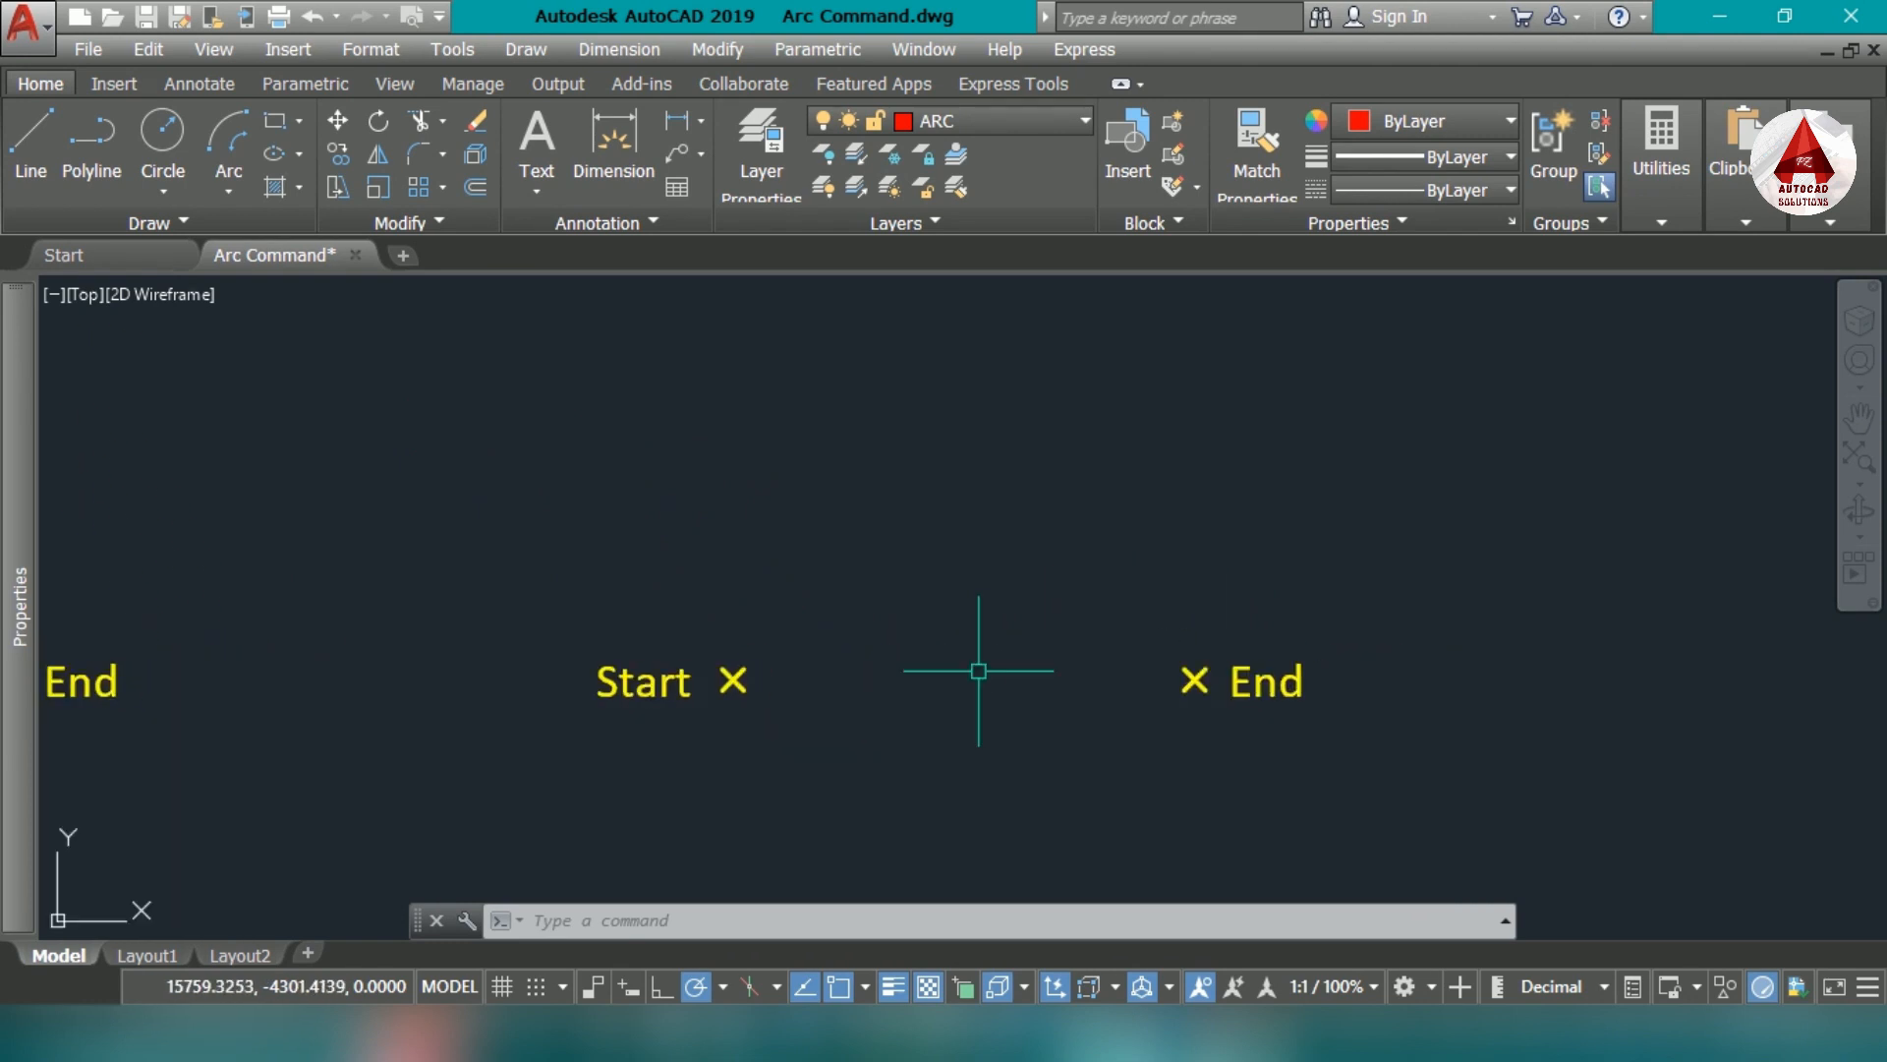
{"action": "type", "text": "a"}
{"action": "key", "text": "Return"}
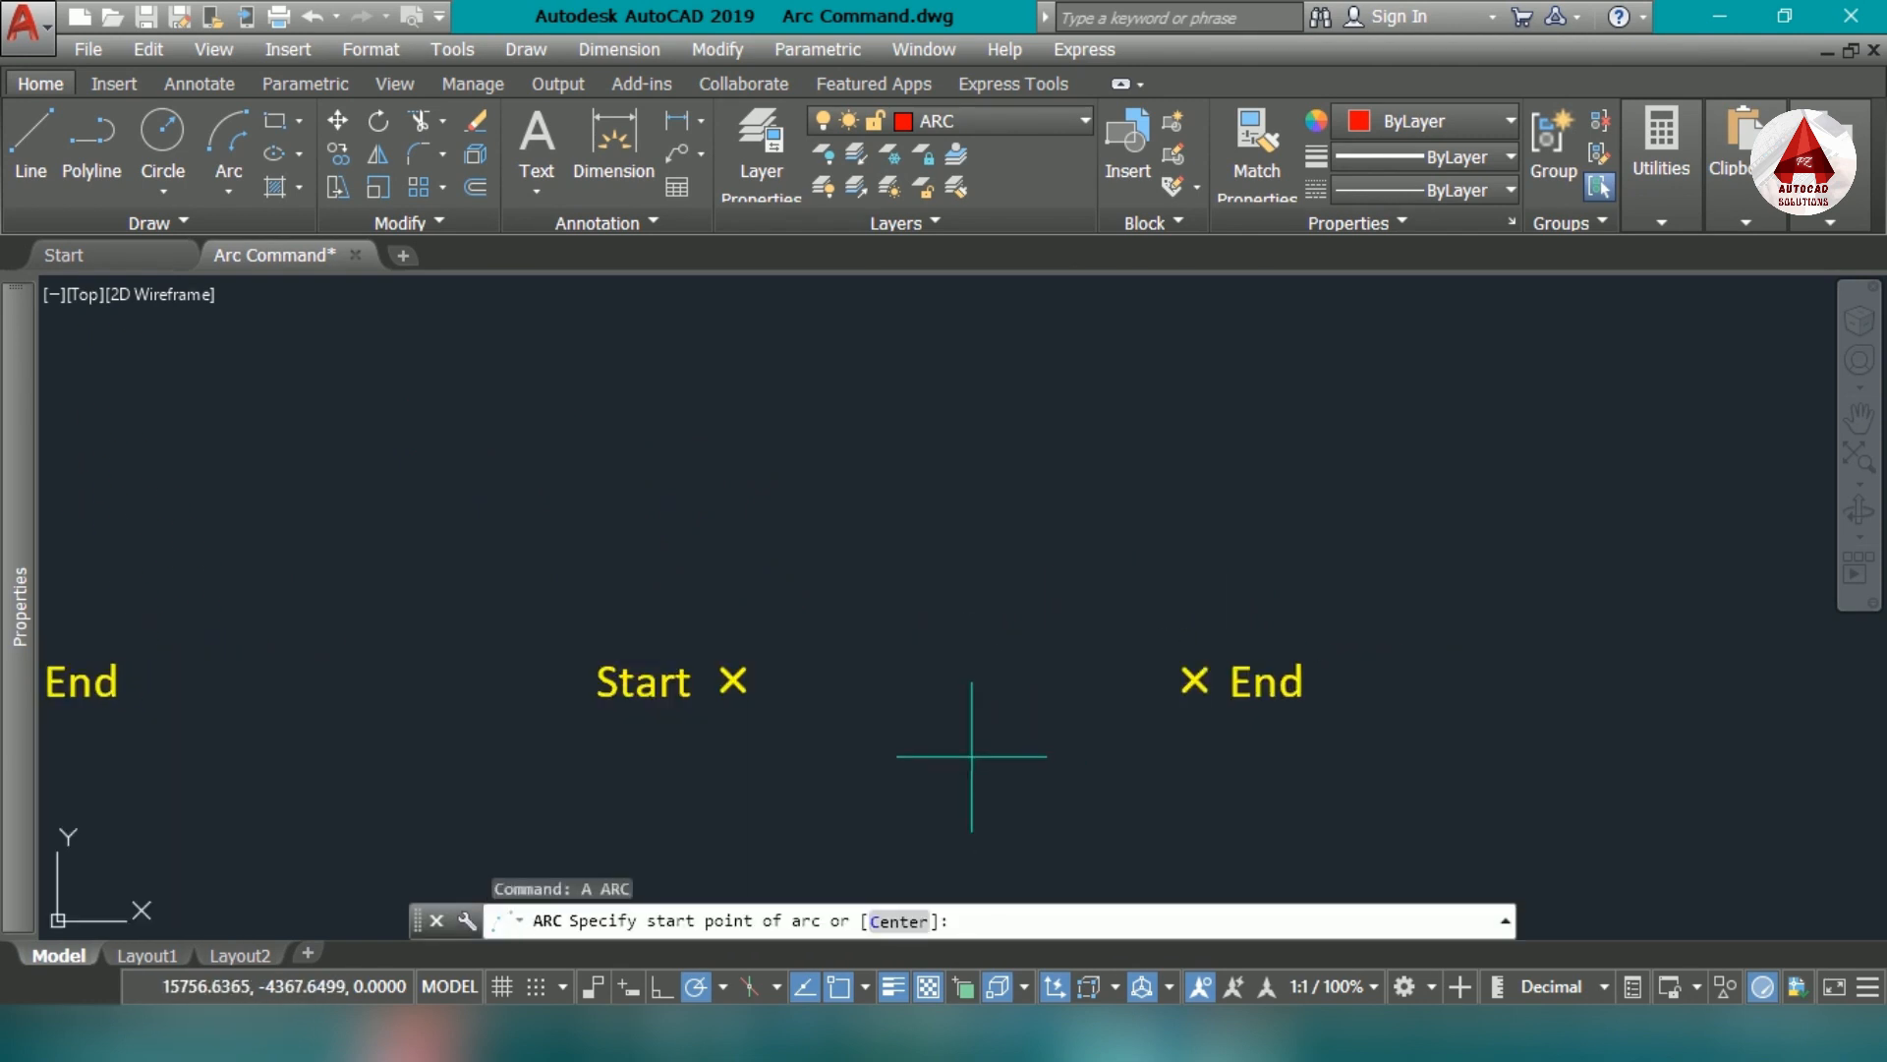
{"action": "left_click", "coordinate": [723, 669]}
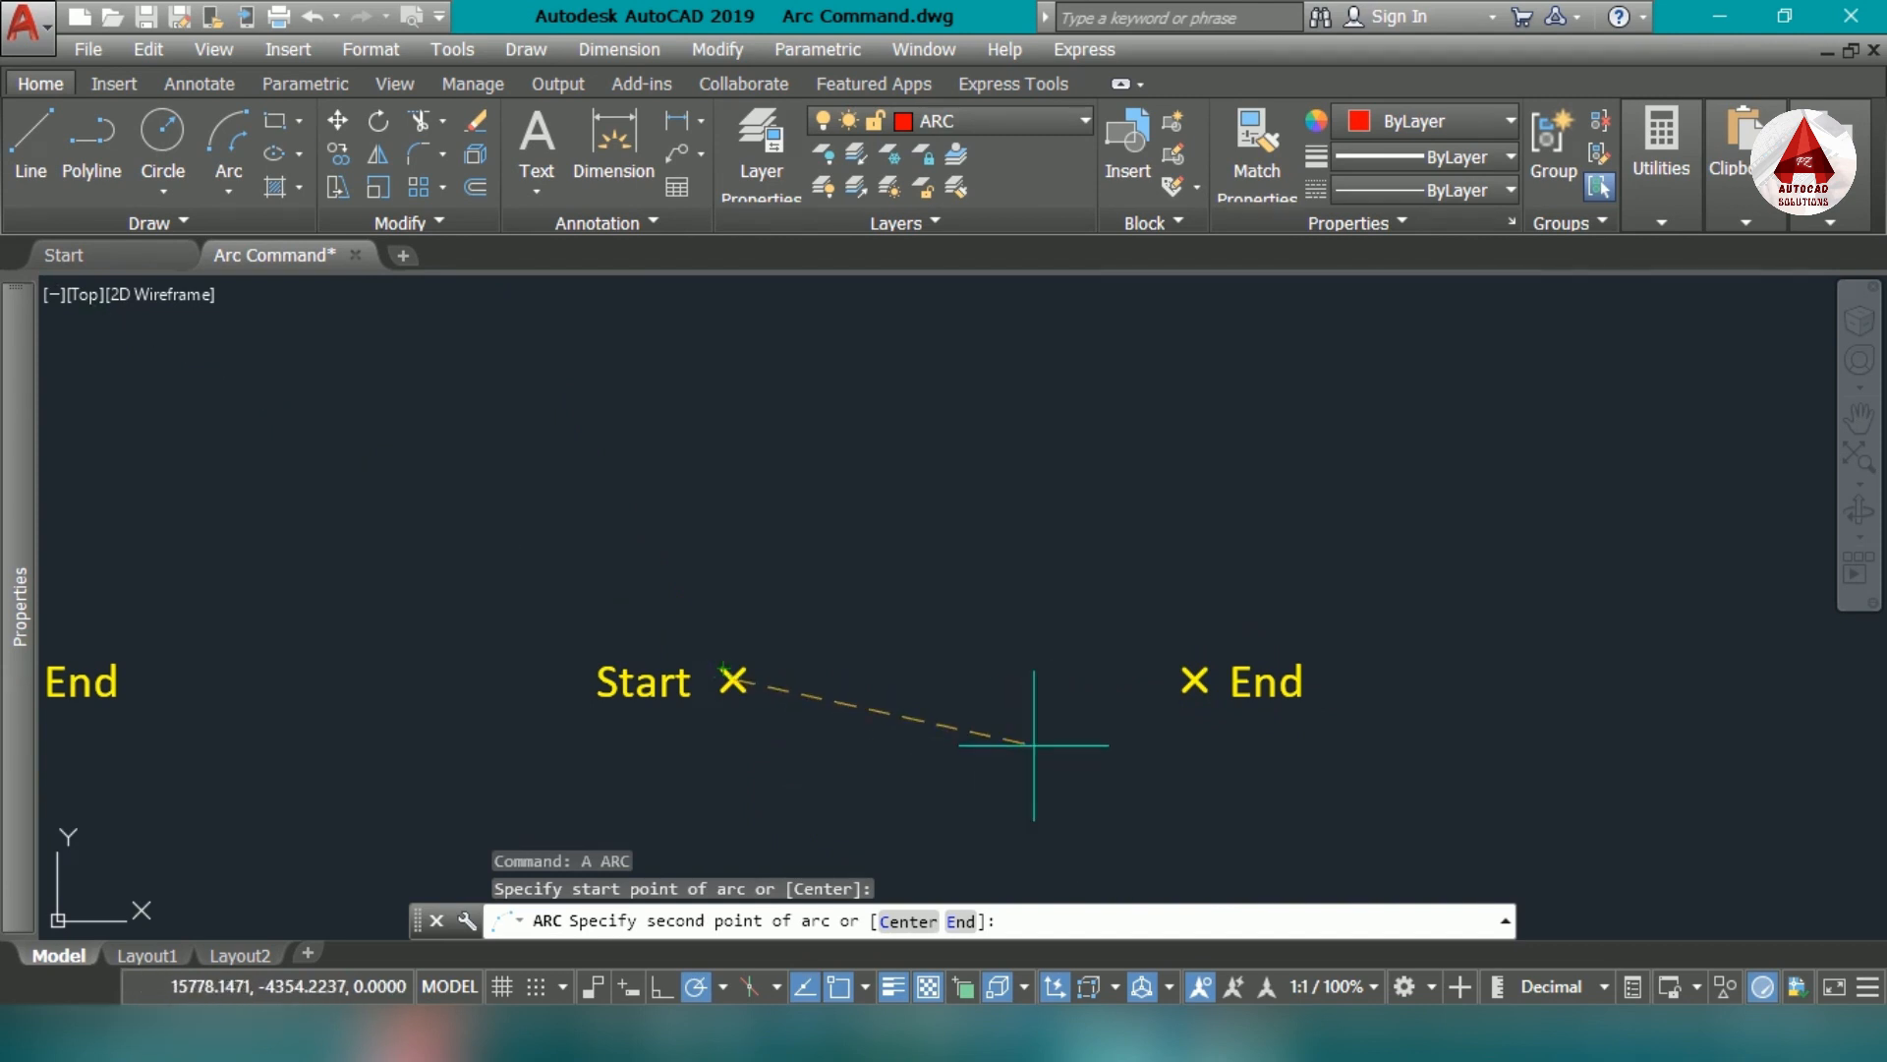
{"action": "left_click", "coordinate": [961, 921]}
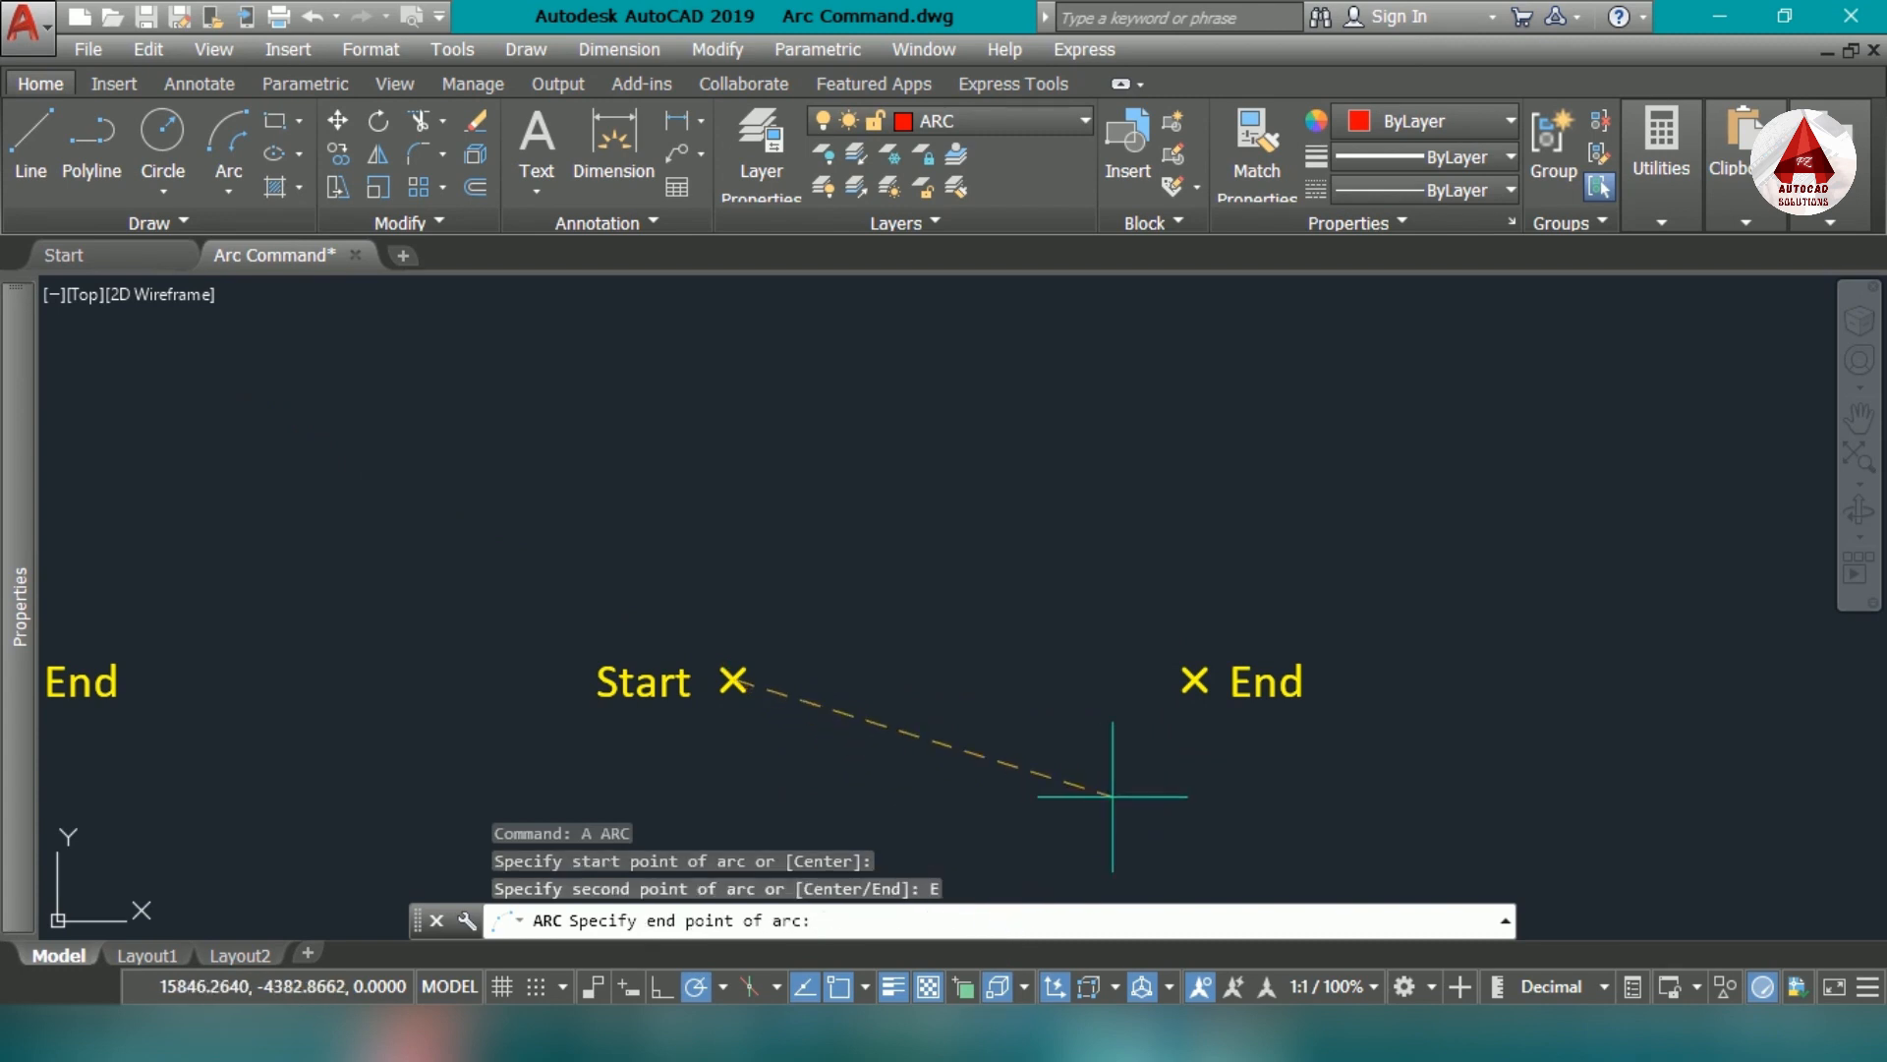
{"action": "left_click", "coordinate": [1196, 679]}
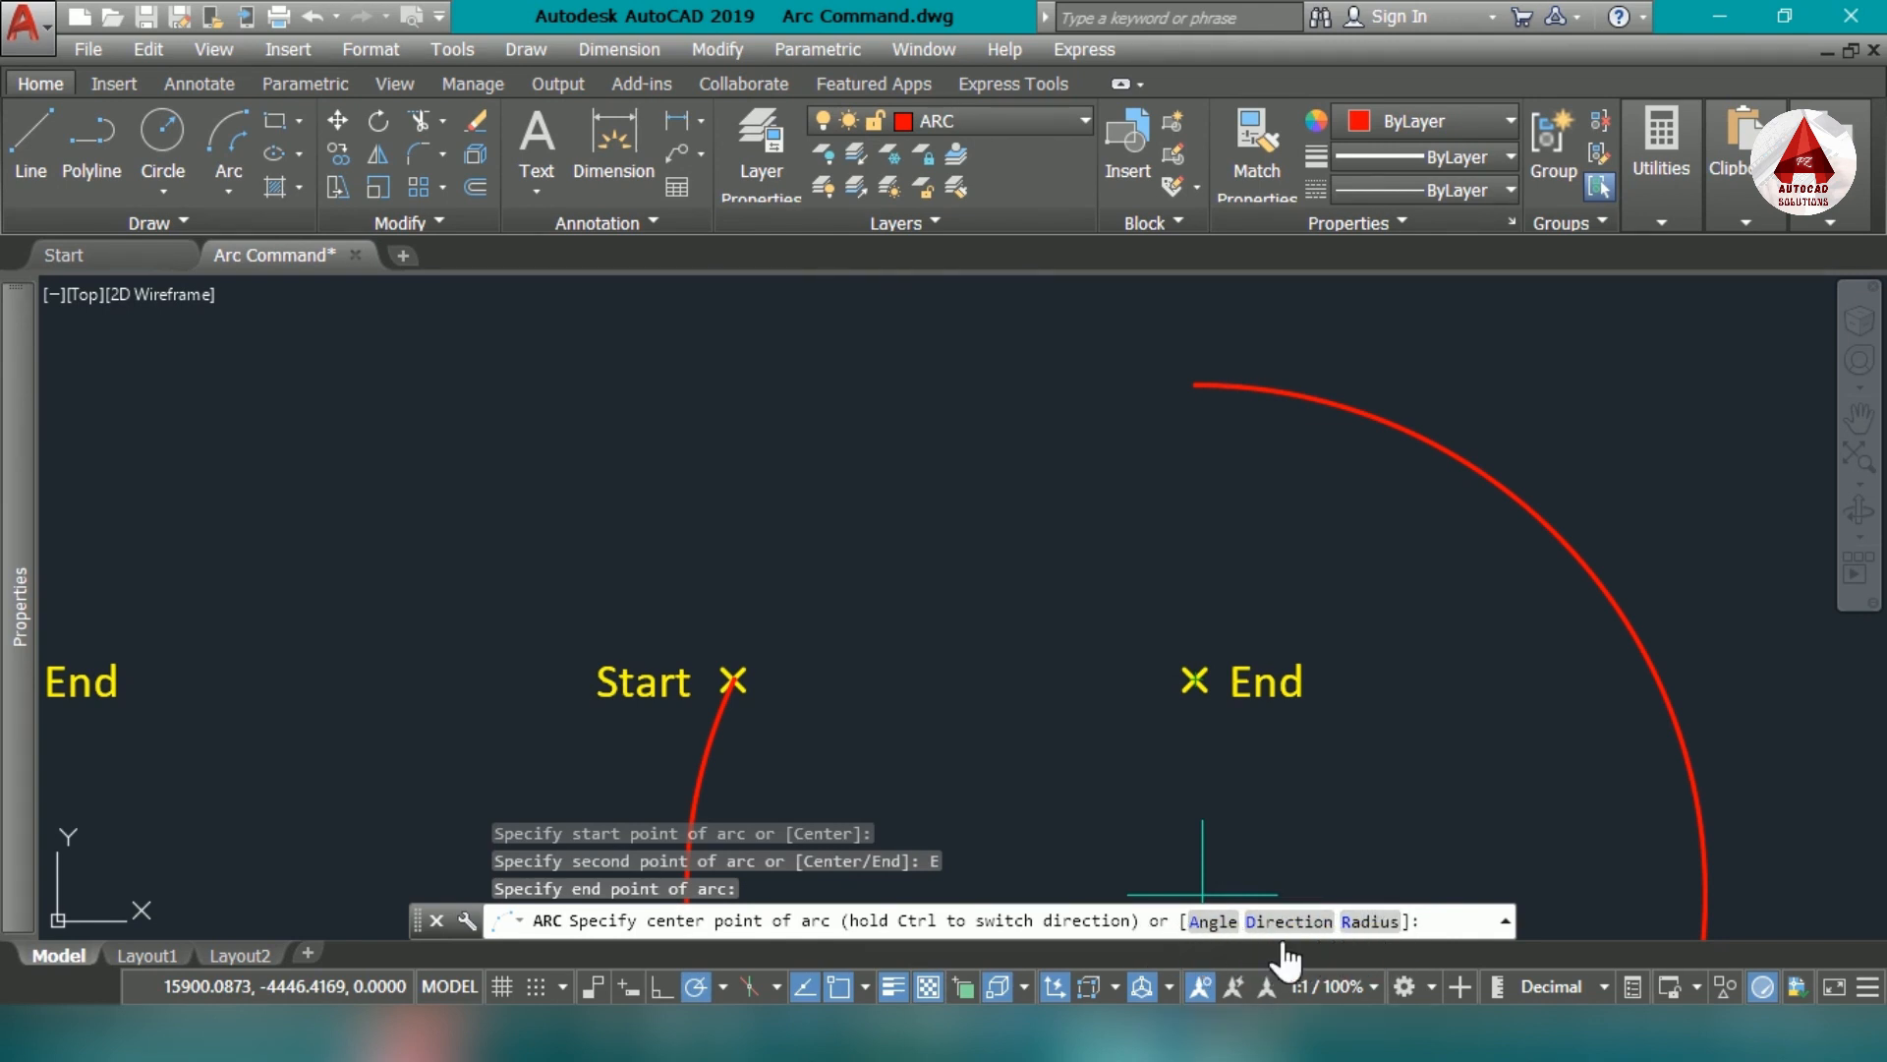
{"action": "left_click", "coordinate": [1242, 939]}
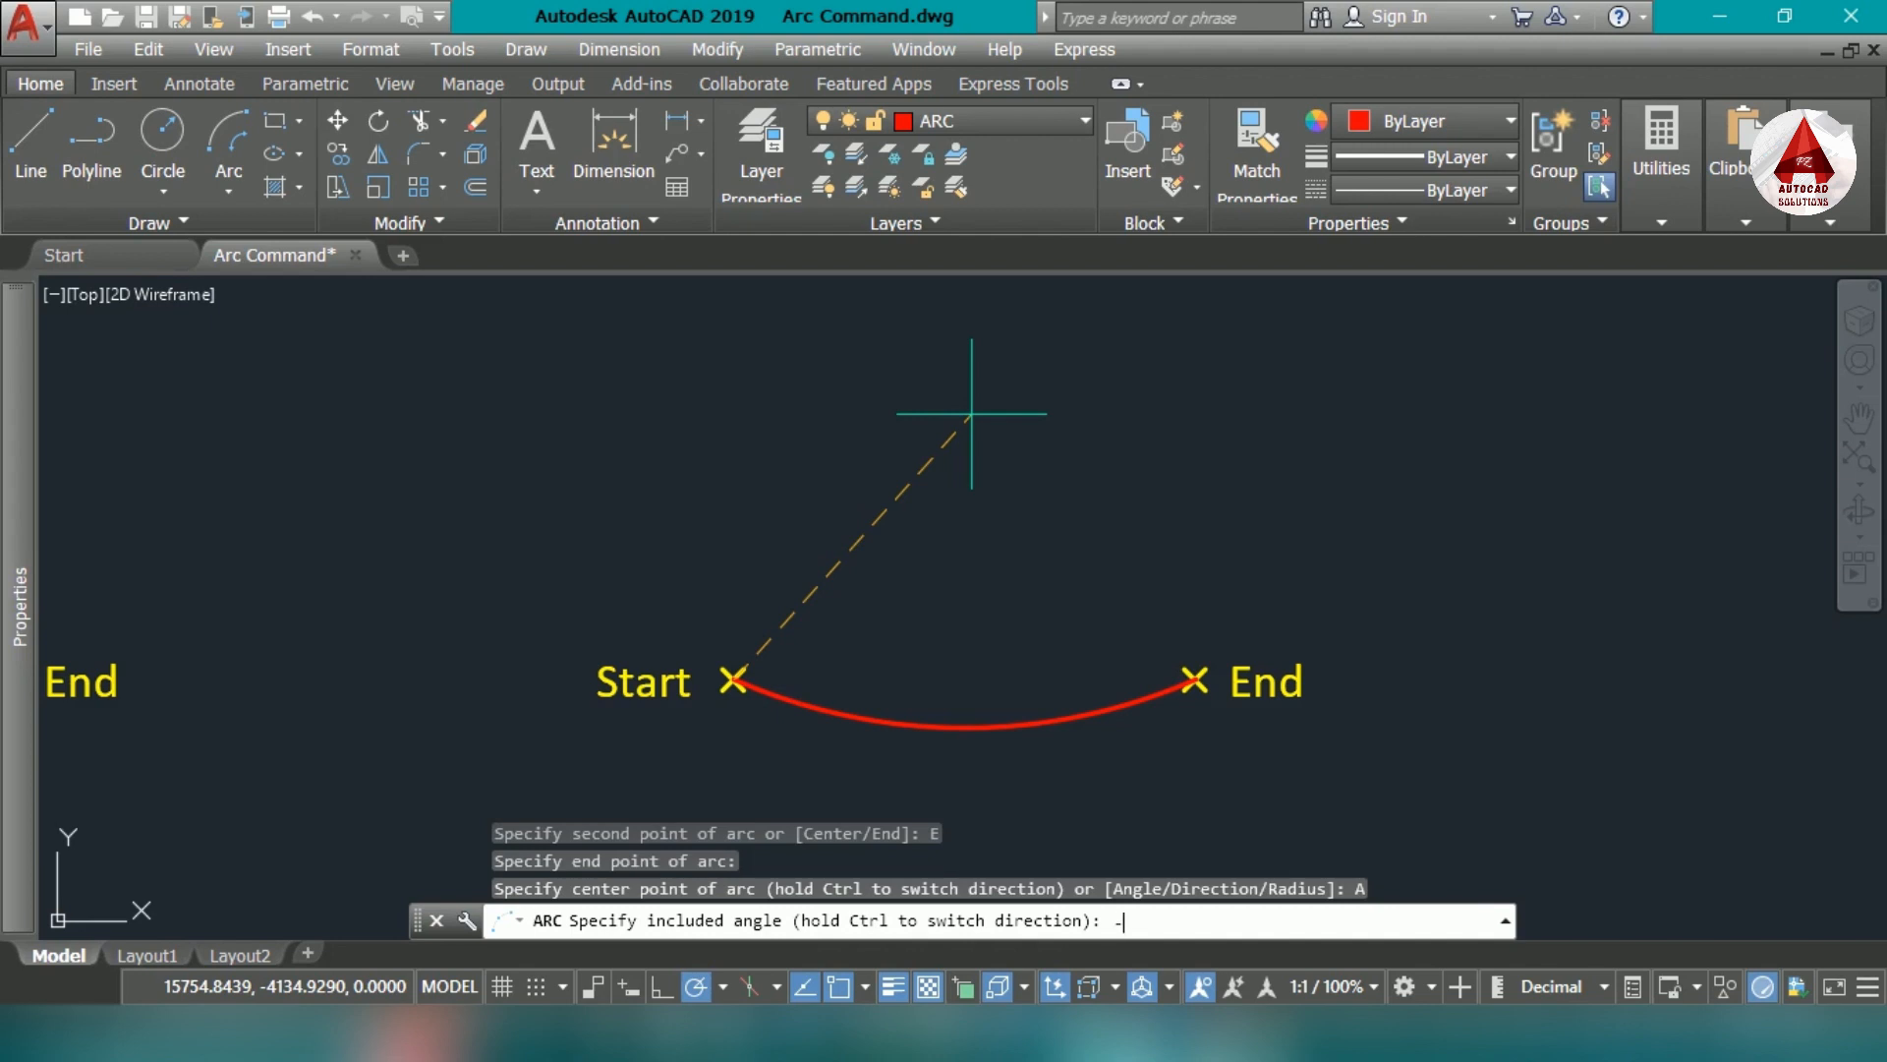
{"action": "key", "text": "Return"}
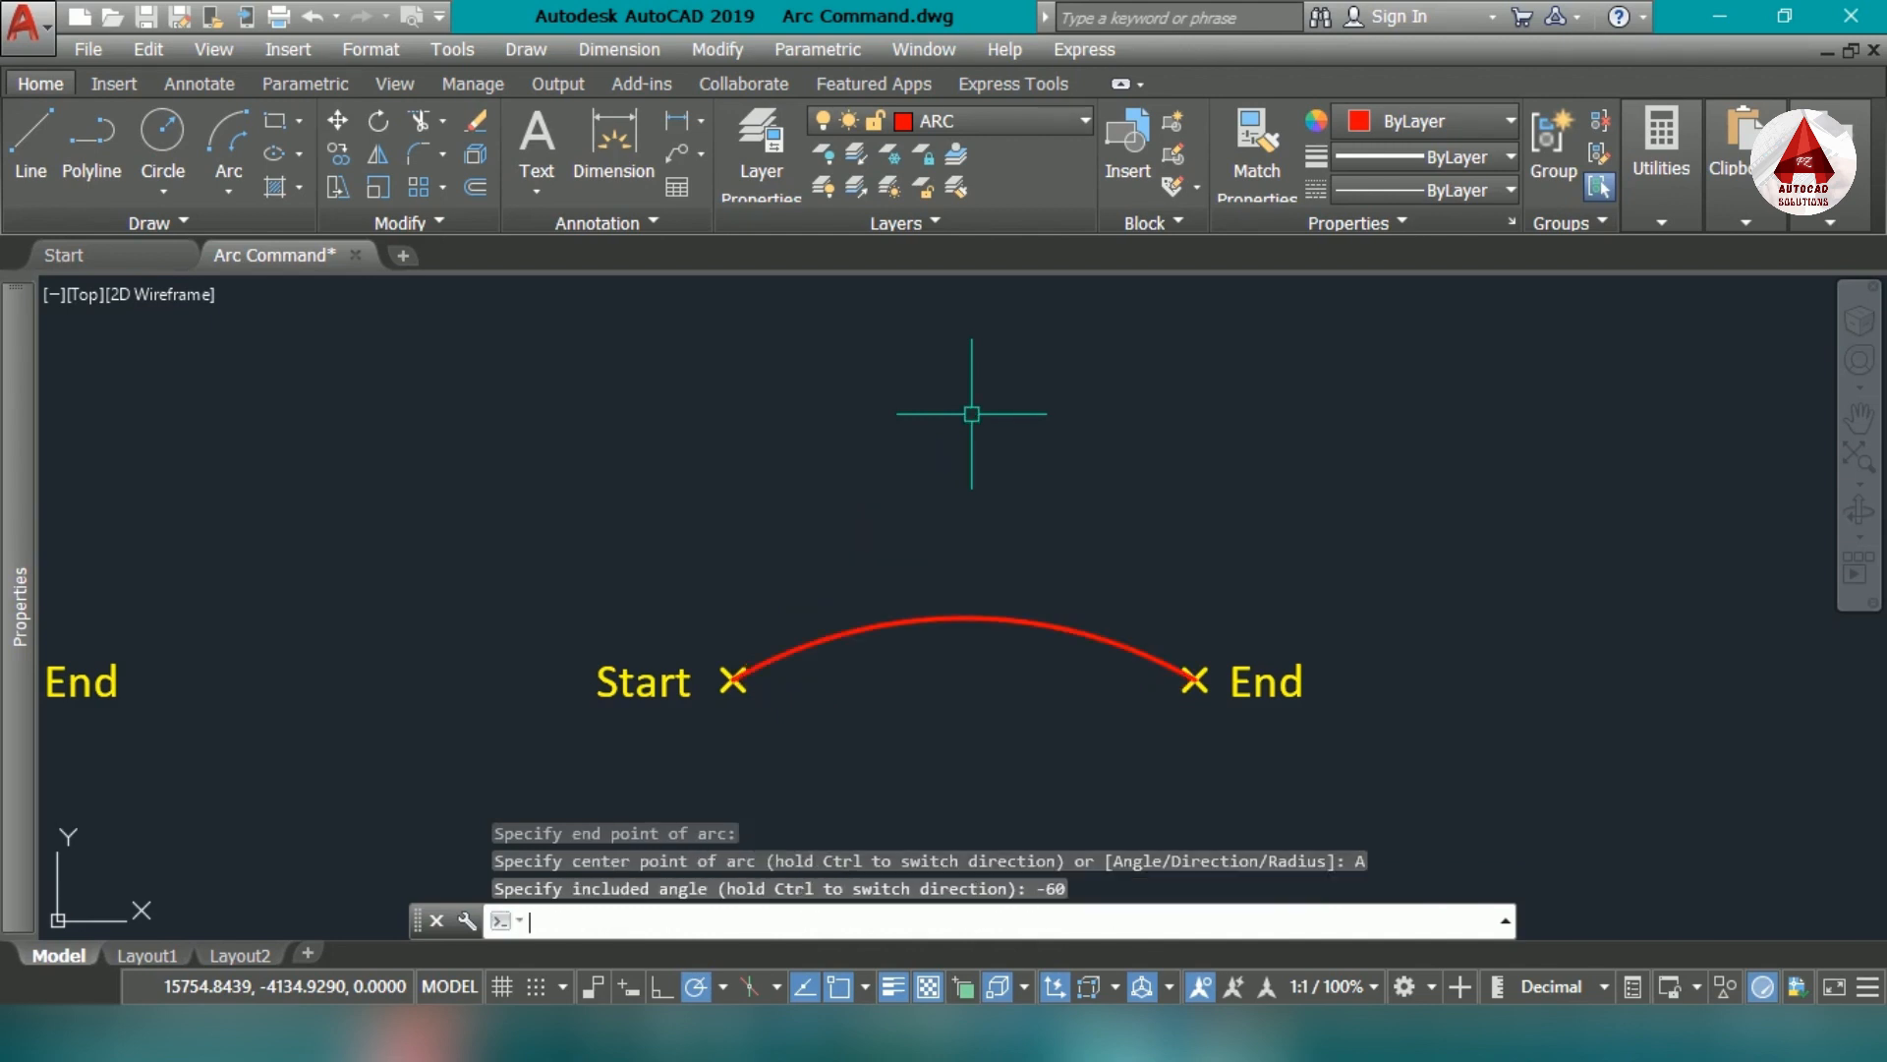
- Draw a Start, End, Direction arc between the first empty Start and End markers of example #6 with a 60° tangent direction
{"action": "scroll", "coordinate": [884, 629], "scroll_direction": "down", "scroll_amount": 3}
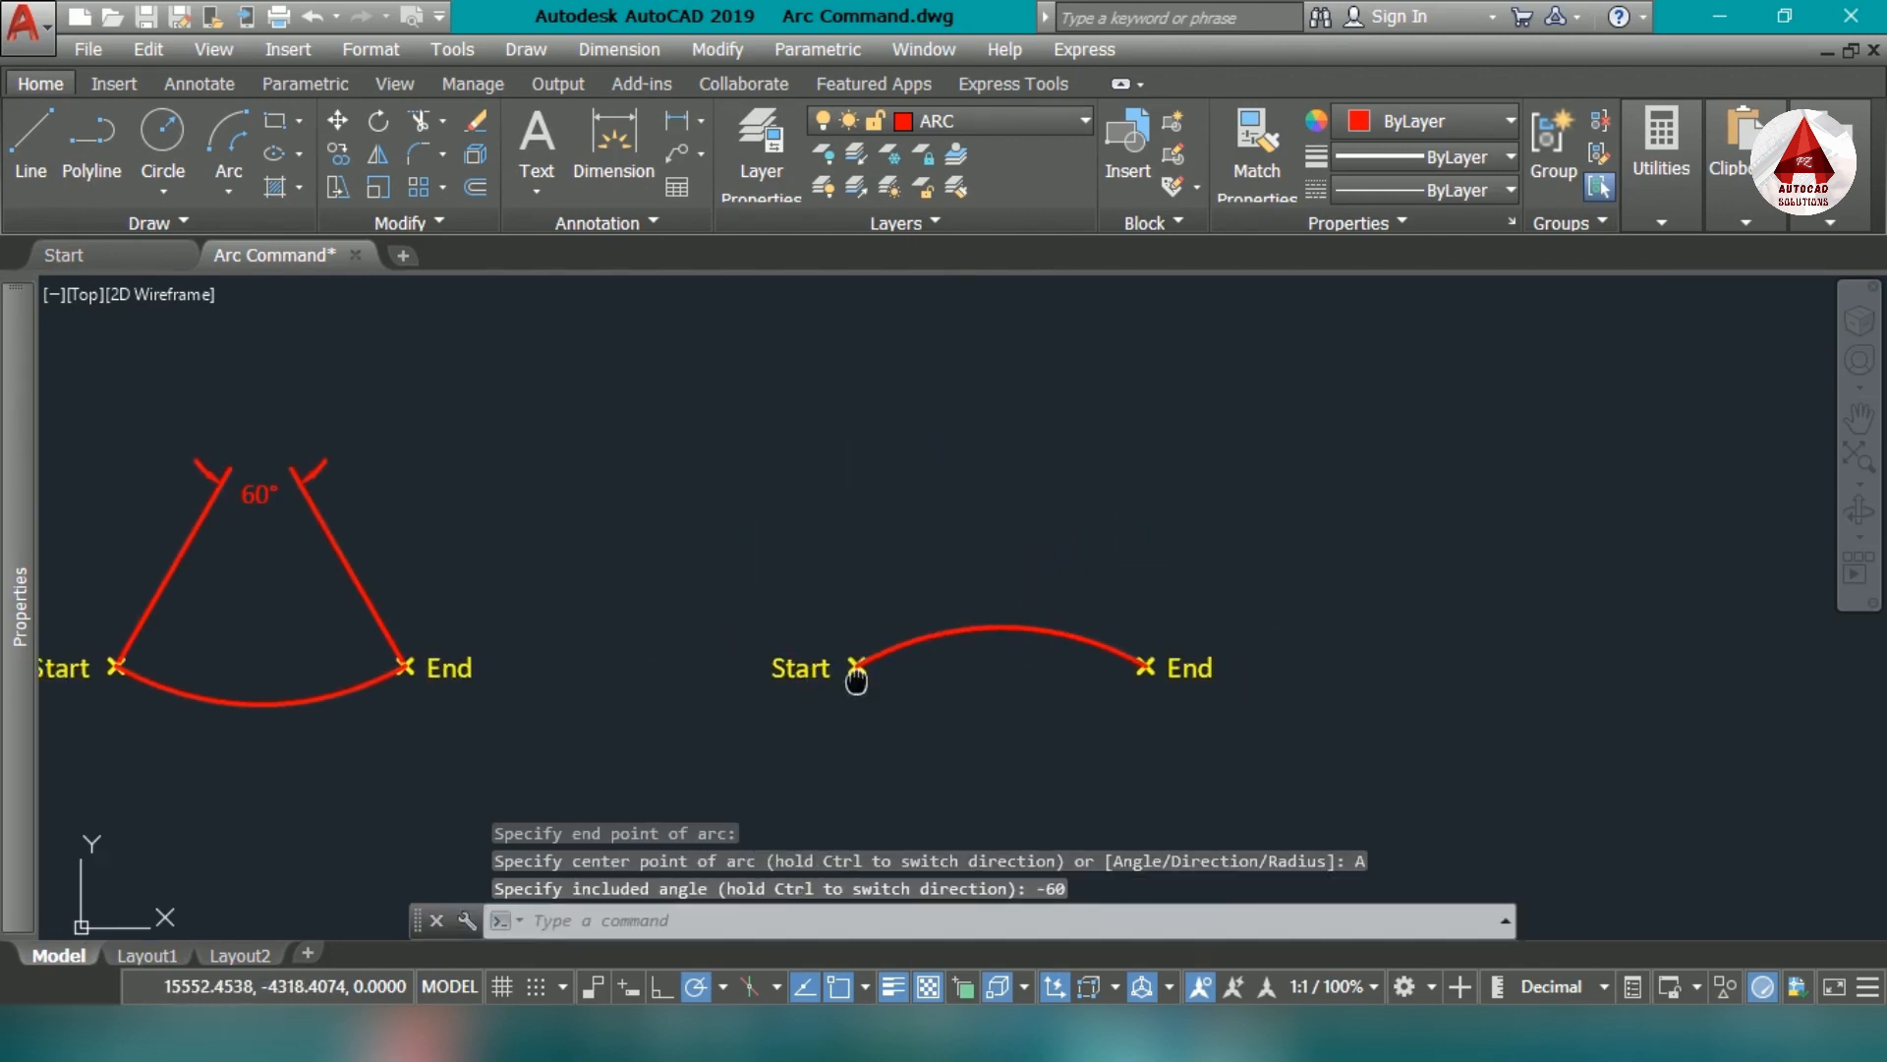
{"action": "middle_click_drag", "start_coordinate": [855, 674], "coordinate": [1402, 660]}
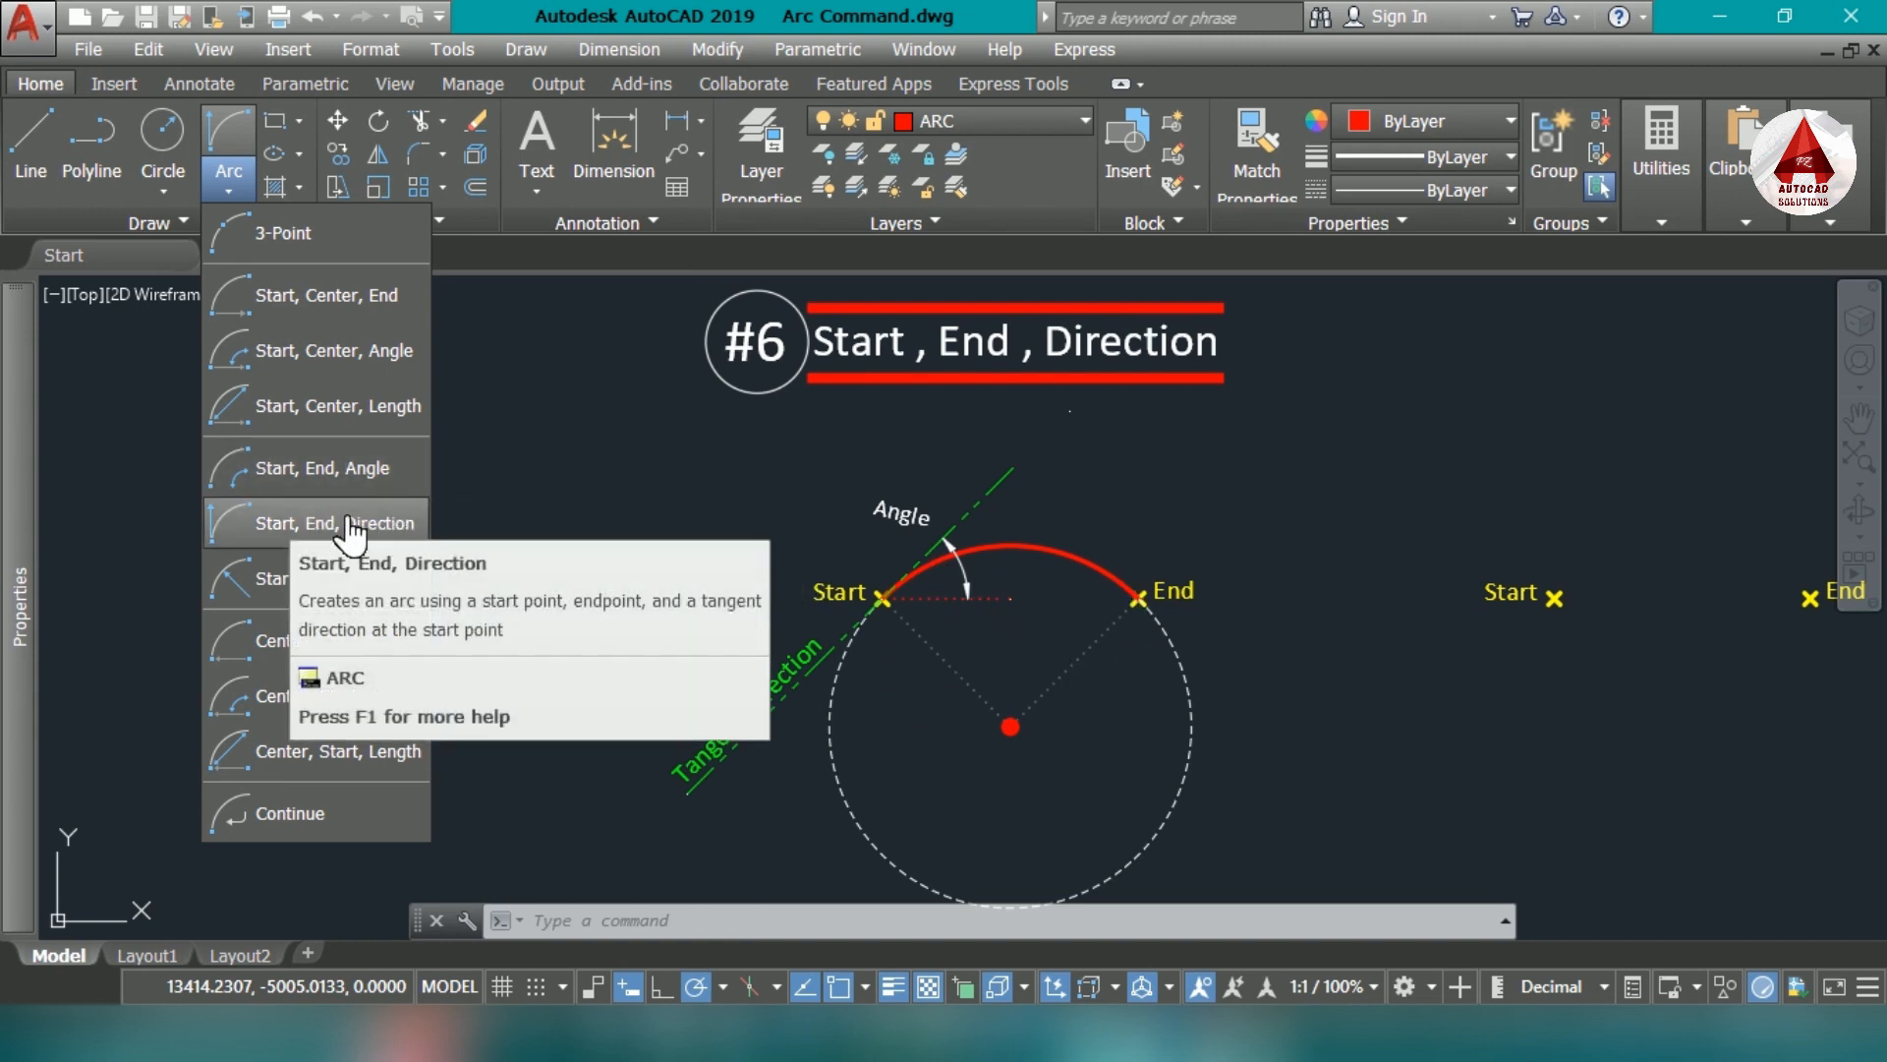
{"action": "left_click", "coordinate": [308, 524]}
{"action": "middle_click_drag", "start_coordinate": [1318, 527], "coordinate": [491, 484]}
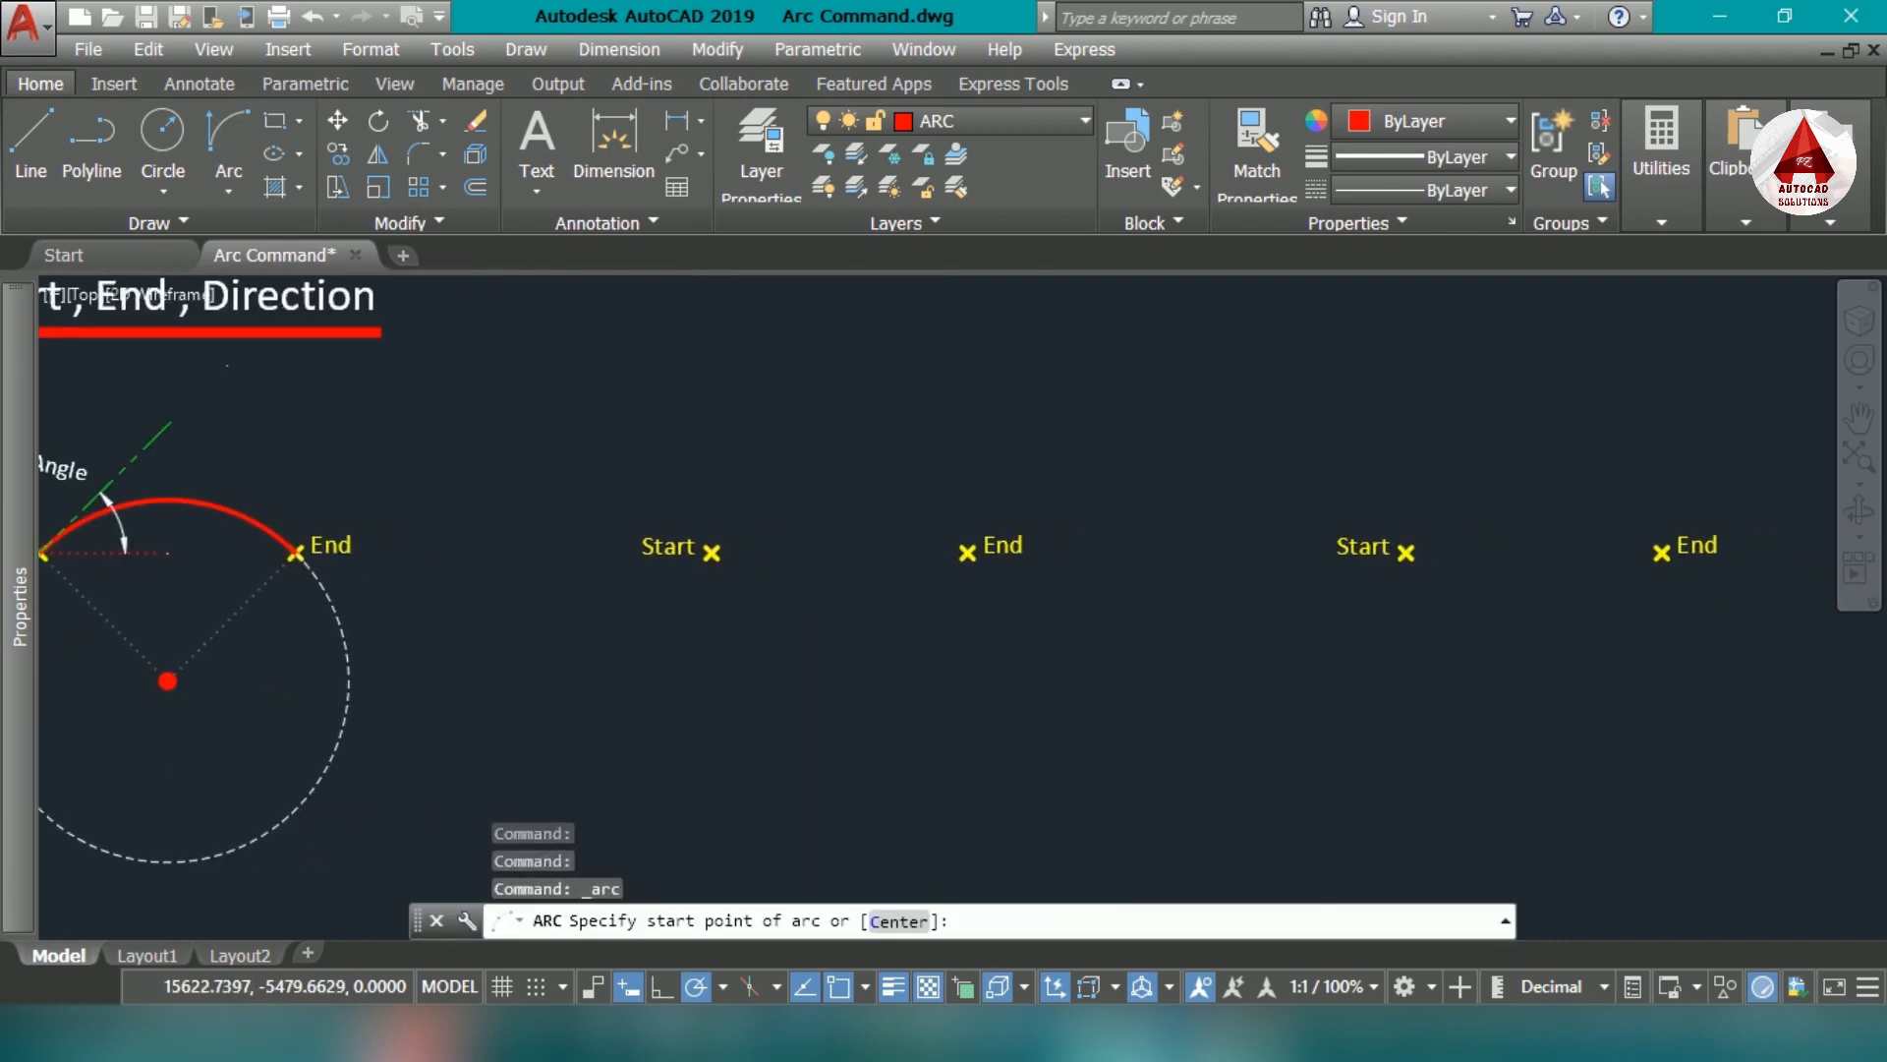
{"action": "scroll", "coordinate": [716, 547], "scroll_direction": "up", "scroll_amount": 1}
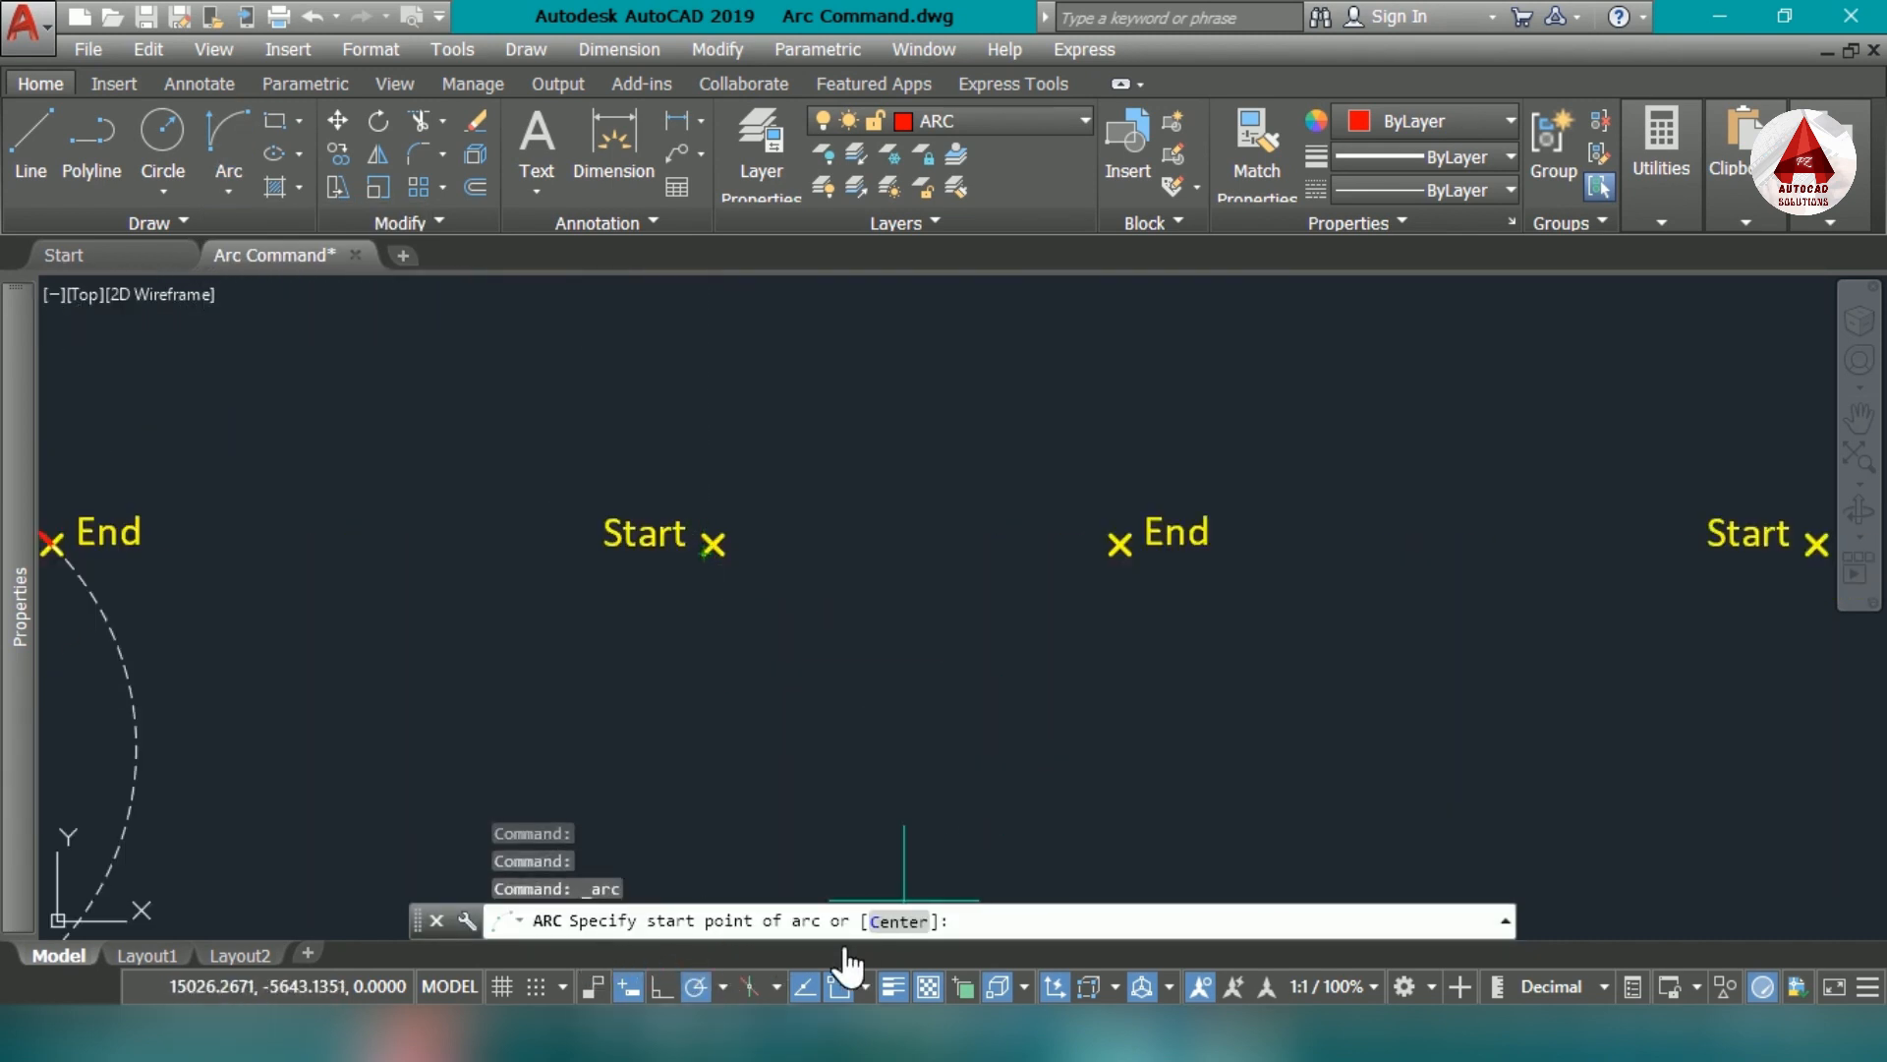
{"action": "scroll", "coordinate": [722, 540], "scroll_direction": "up", "scroll_amount": 4}
{"action": "left_click", "coordinate": [695, 547]}
{"action": "scroll", "coordinate": [590, 602], "scroll_direction": "down", "scroll_amount": 2}
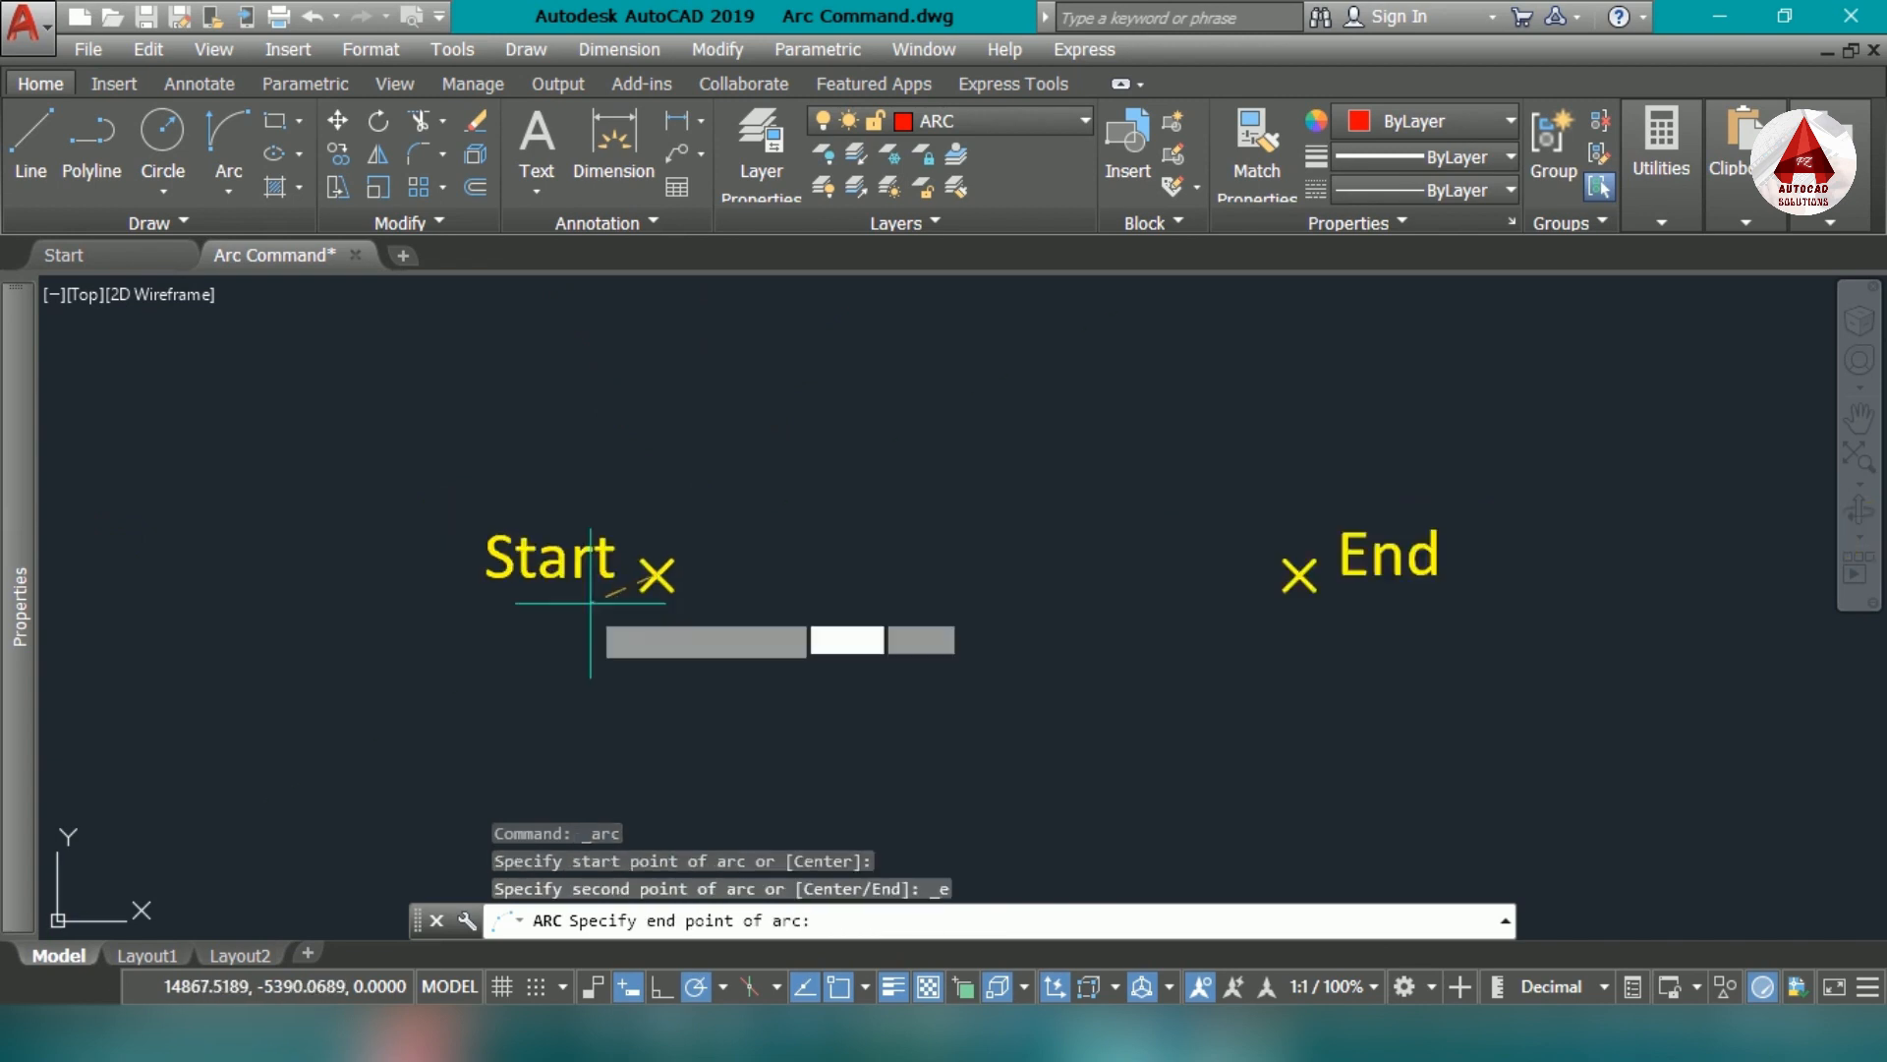
{"action": "scroll", "coordinate": [590, 603], "scroll_direction": "down", "scroll_amount": 2}
{"action": "scroll", "coordinate": [1017, 590], "scroll_direction": "up", "scroll_amount": 3}
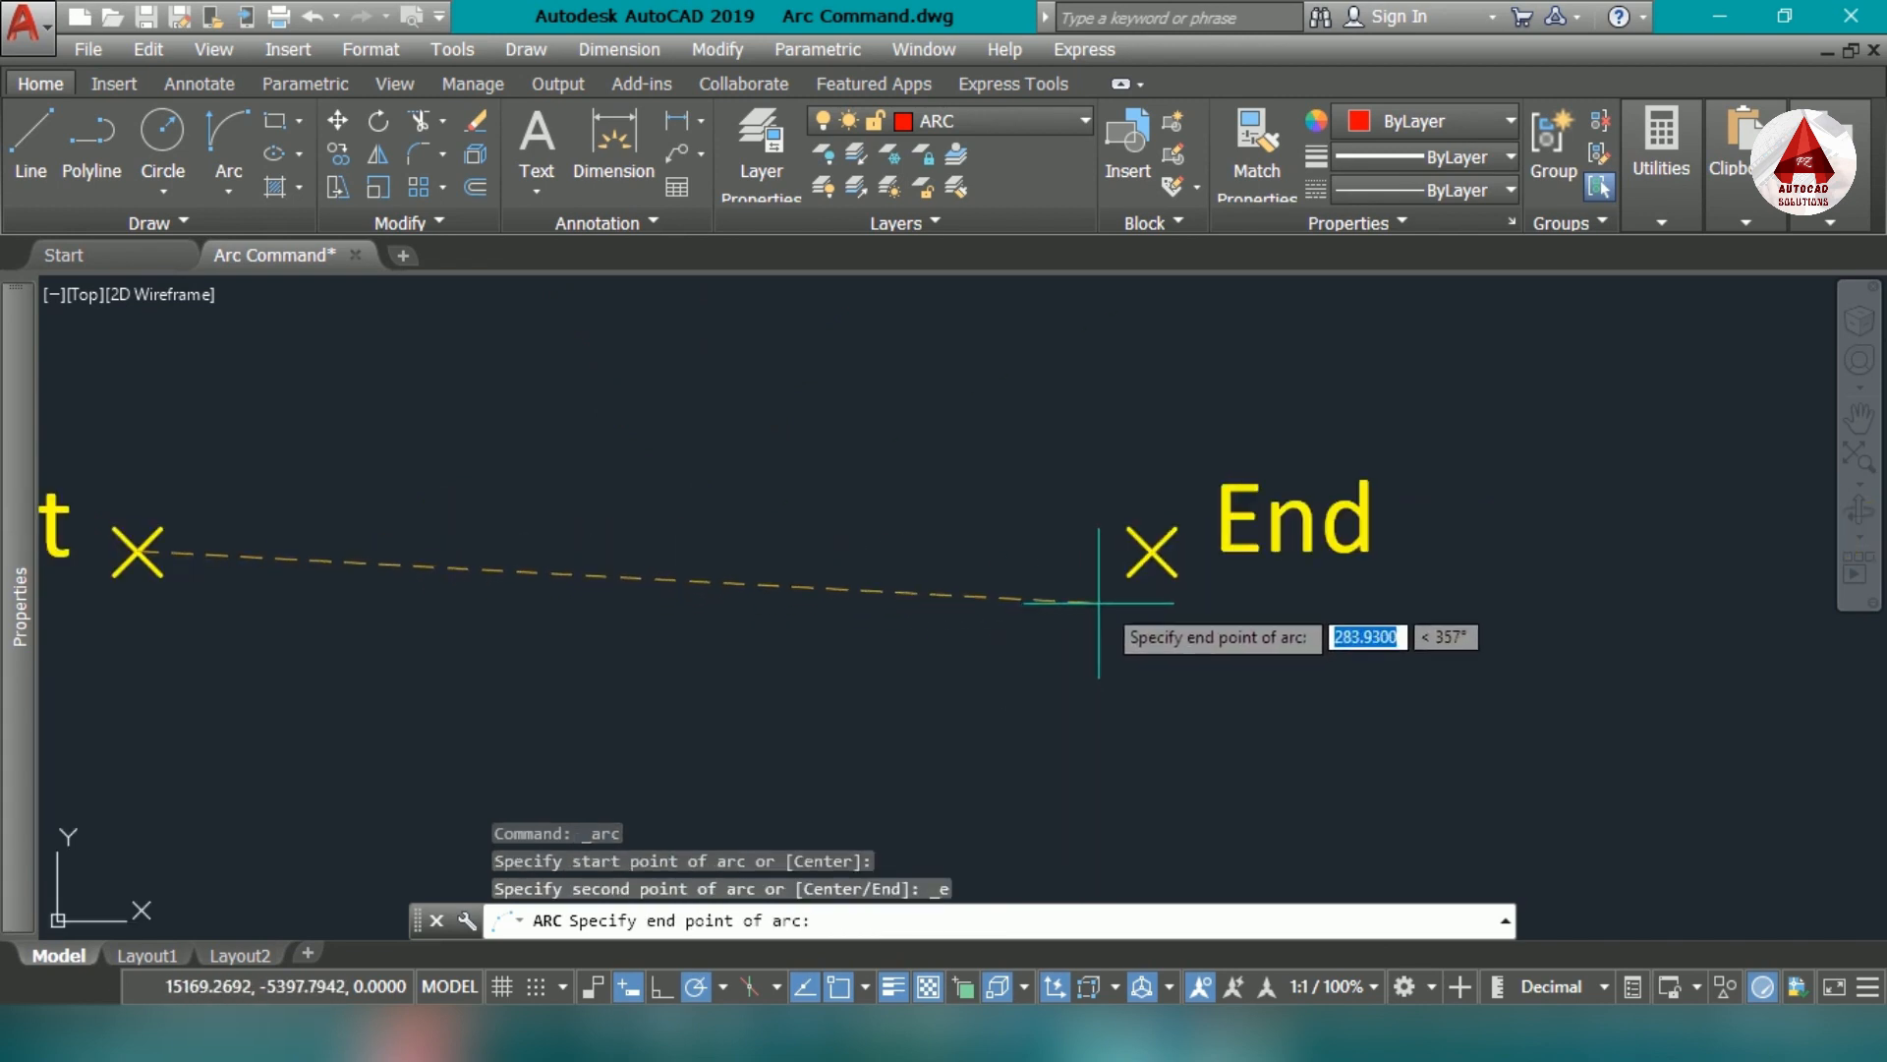
{"action": "left_click", "coordinate": [1152, 550]}
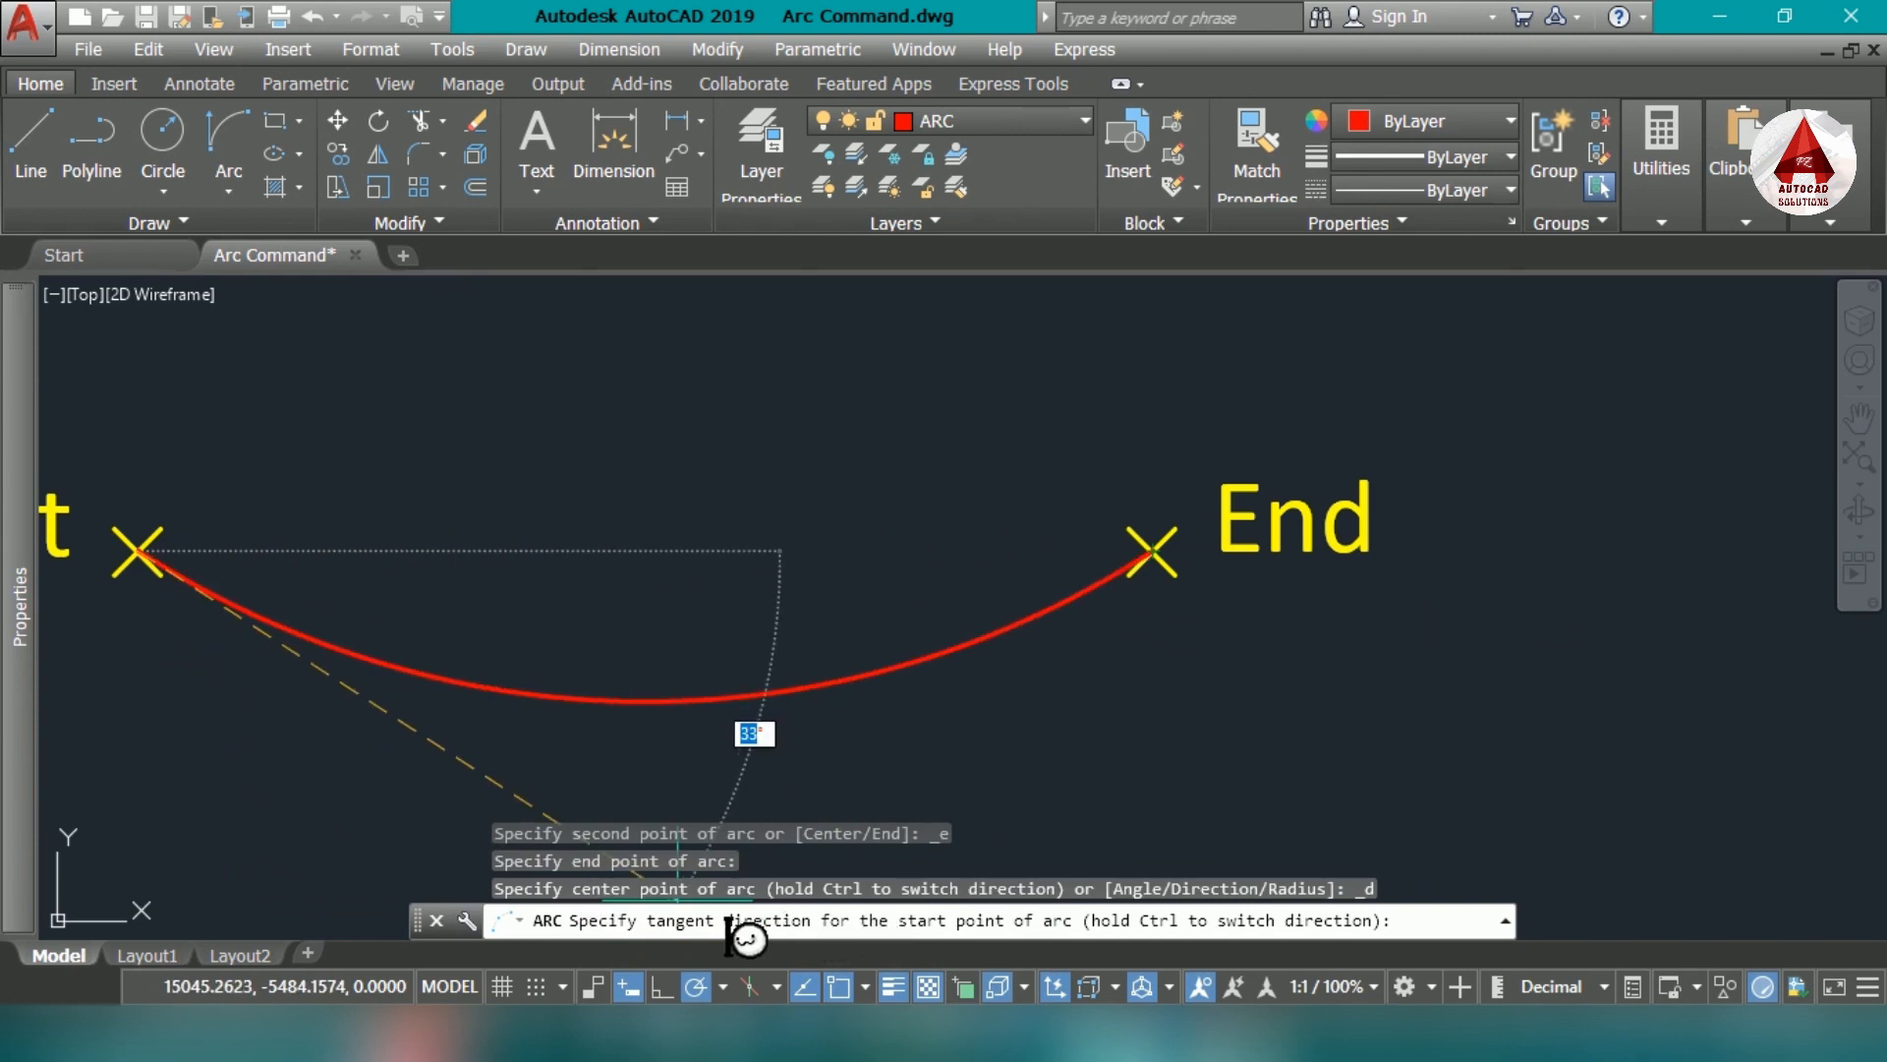
{"action": "scroll", "coordinate": [872, 484], "scroll_direction": "down", "scroll_amount": 3}
{"action": "middle_click_drag", "start_coordinate": [832, 397], "coordinate": [807, 526]}
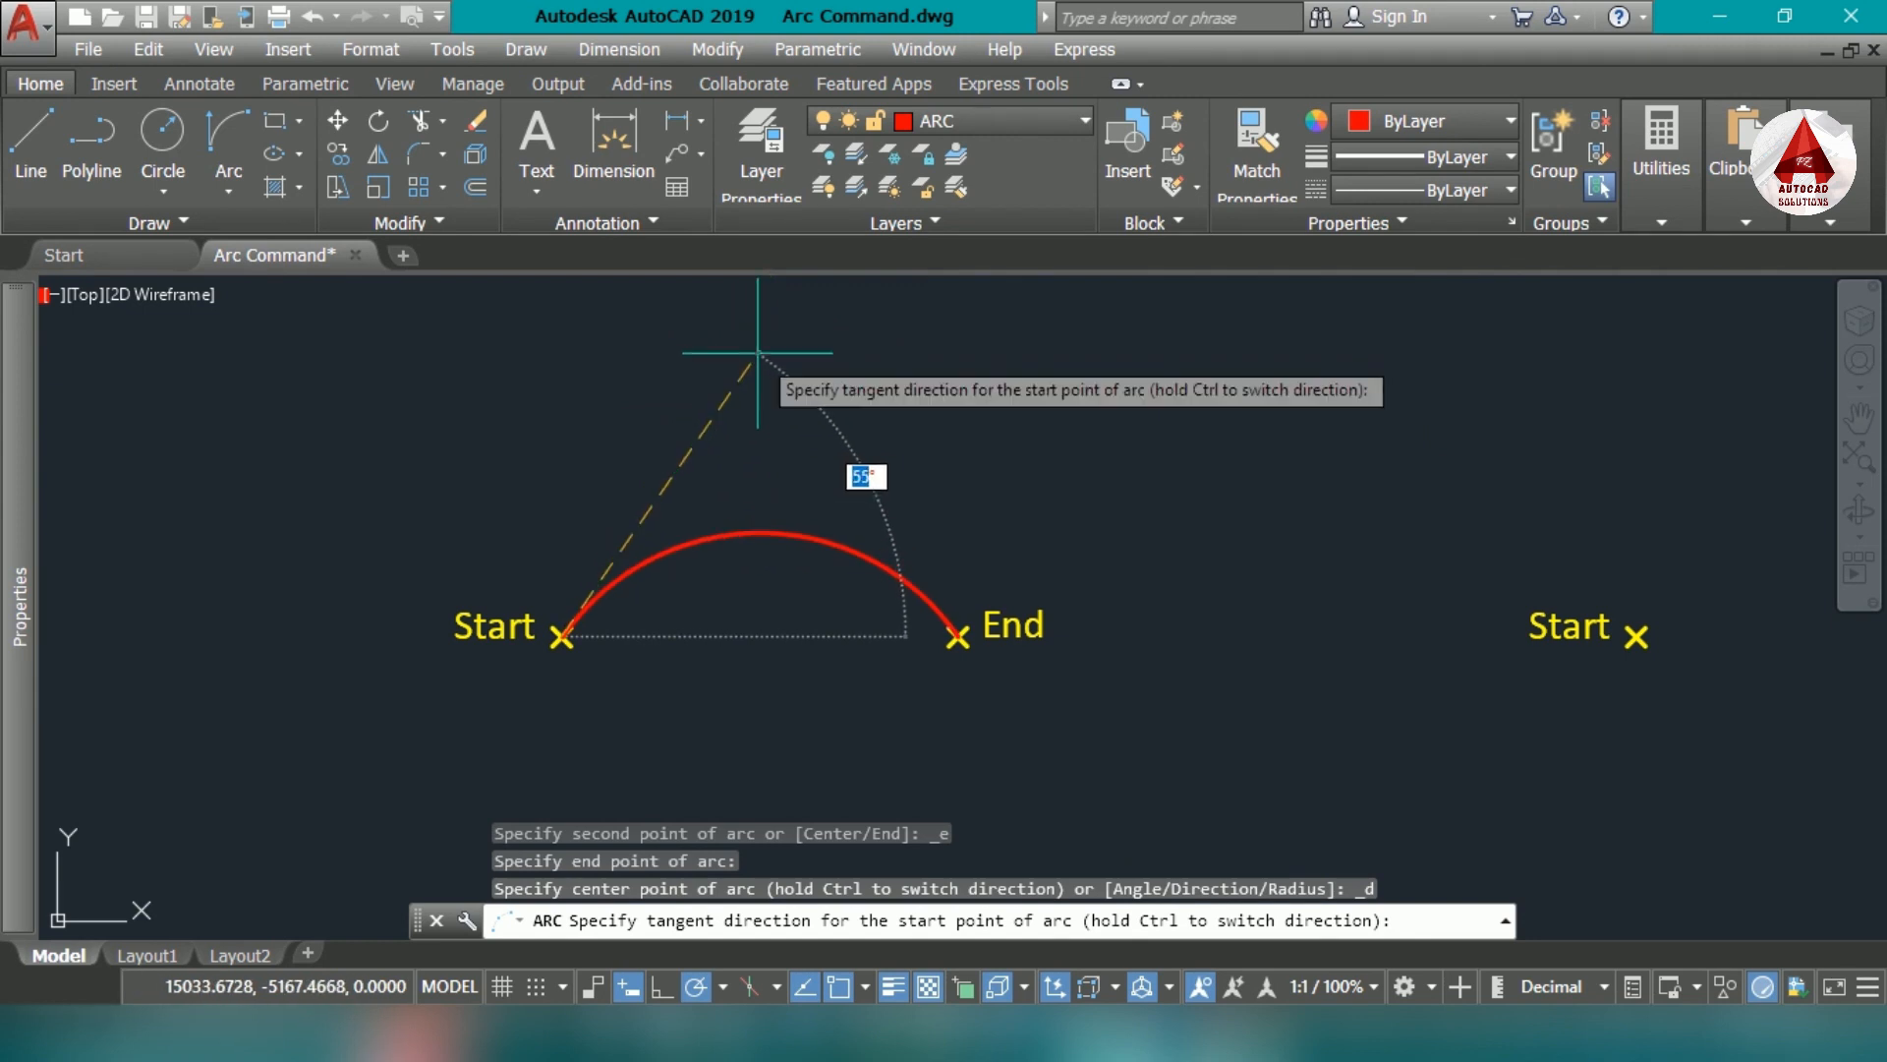
{"action": "middle_click_drag", "start_coordinate": [760, 355], "coordinate": [737, 455]}
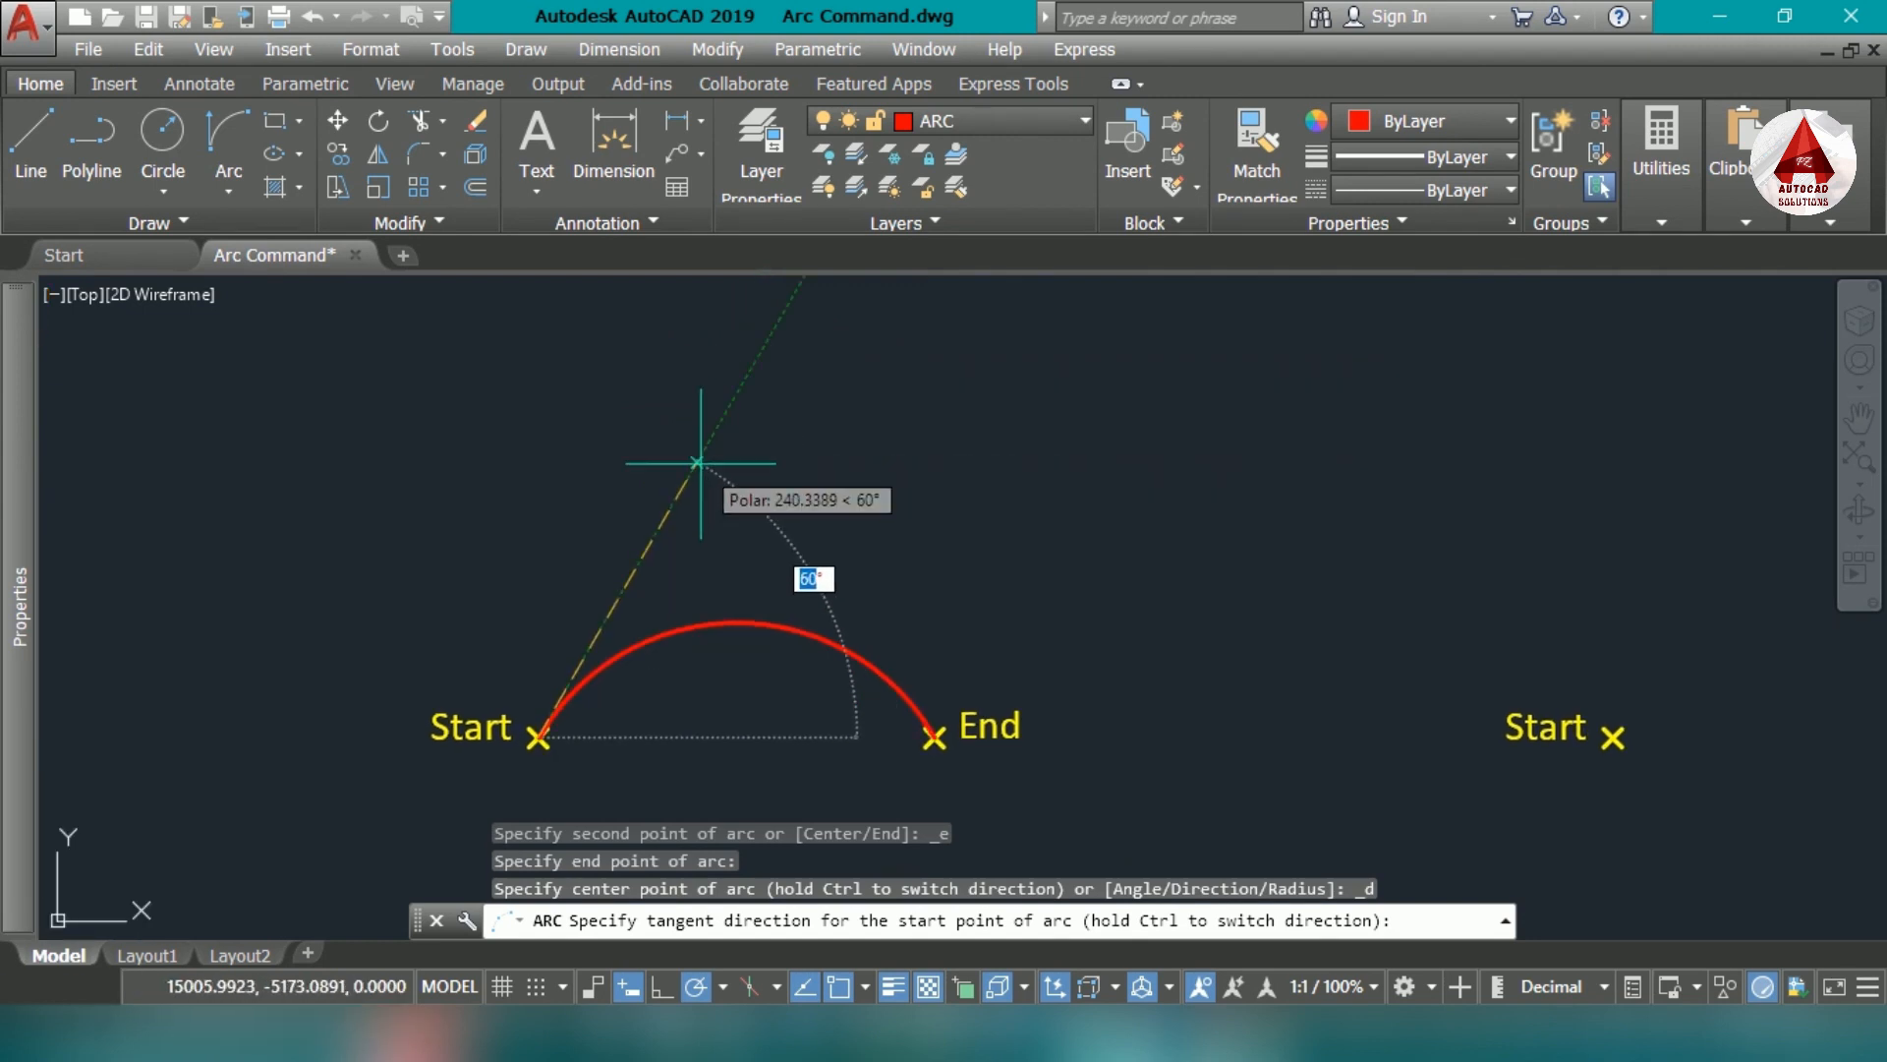
{"action": "left_click", "coordinate": [697, 462]}
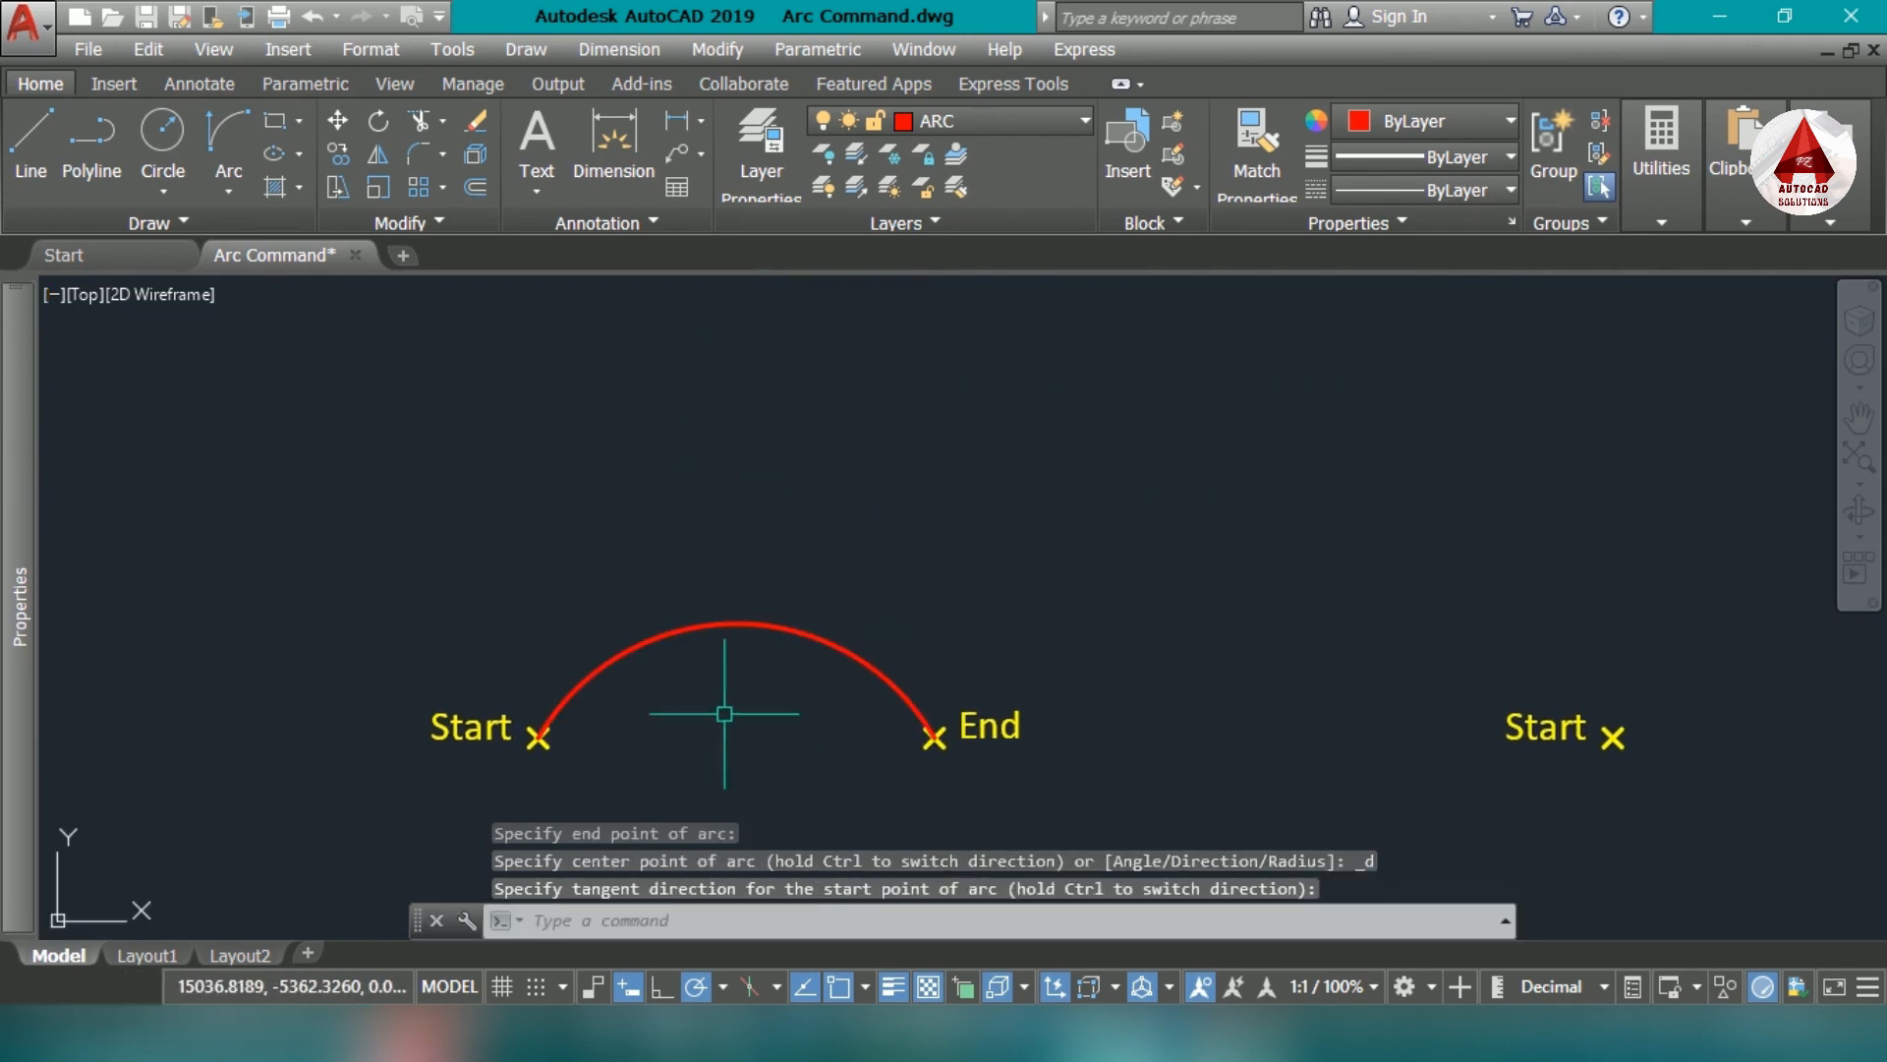
- Draw a tangent line about 576 units long at 60° from the new arc's Start marker
{"action": "middle_click_drag", "start_coordinate": [725, 711], "coordinate": [762, 678]}
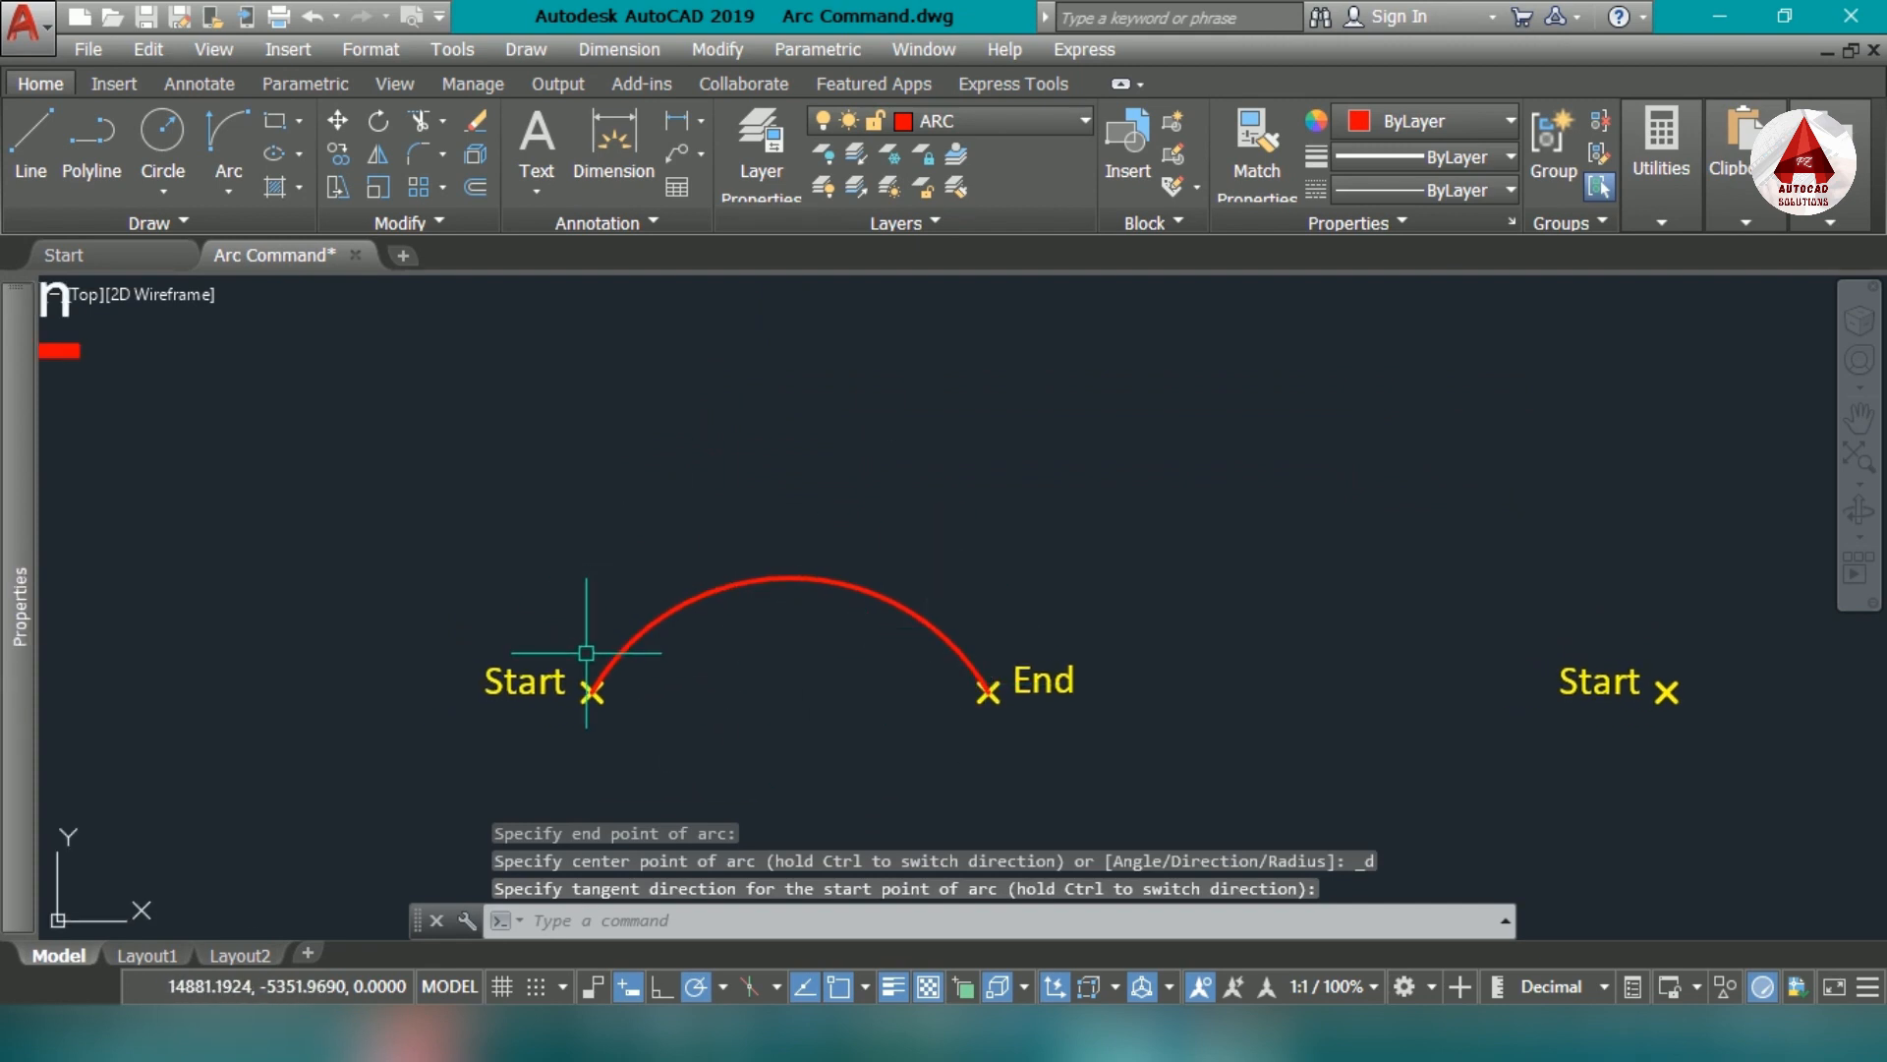
{"action": "middle_click_drag", "start_coordinate": [686, 629], "coordinate": [737, 484]}
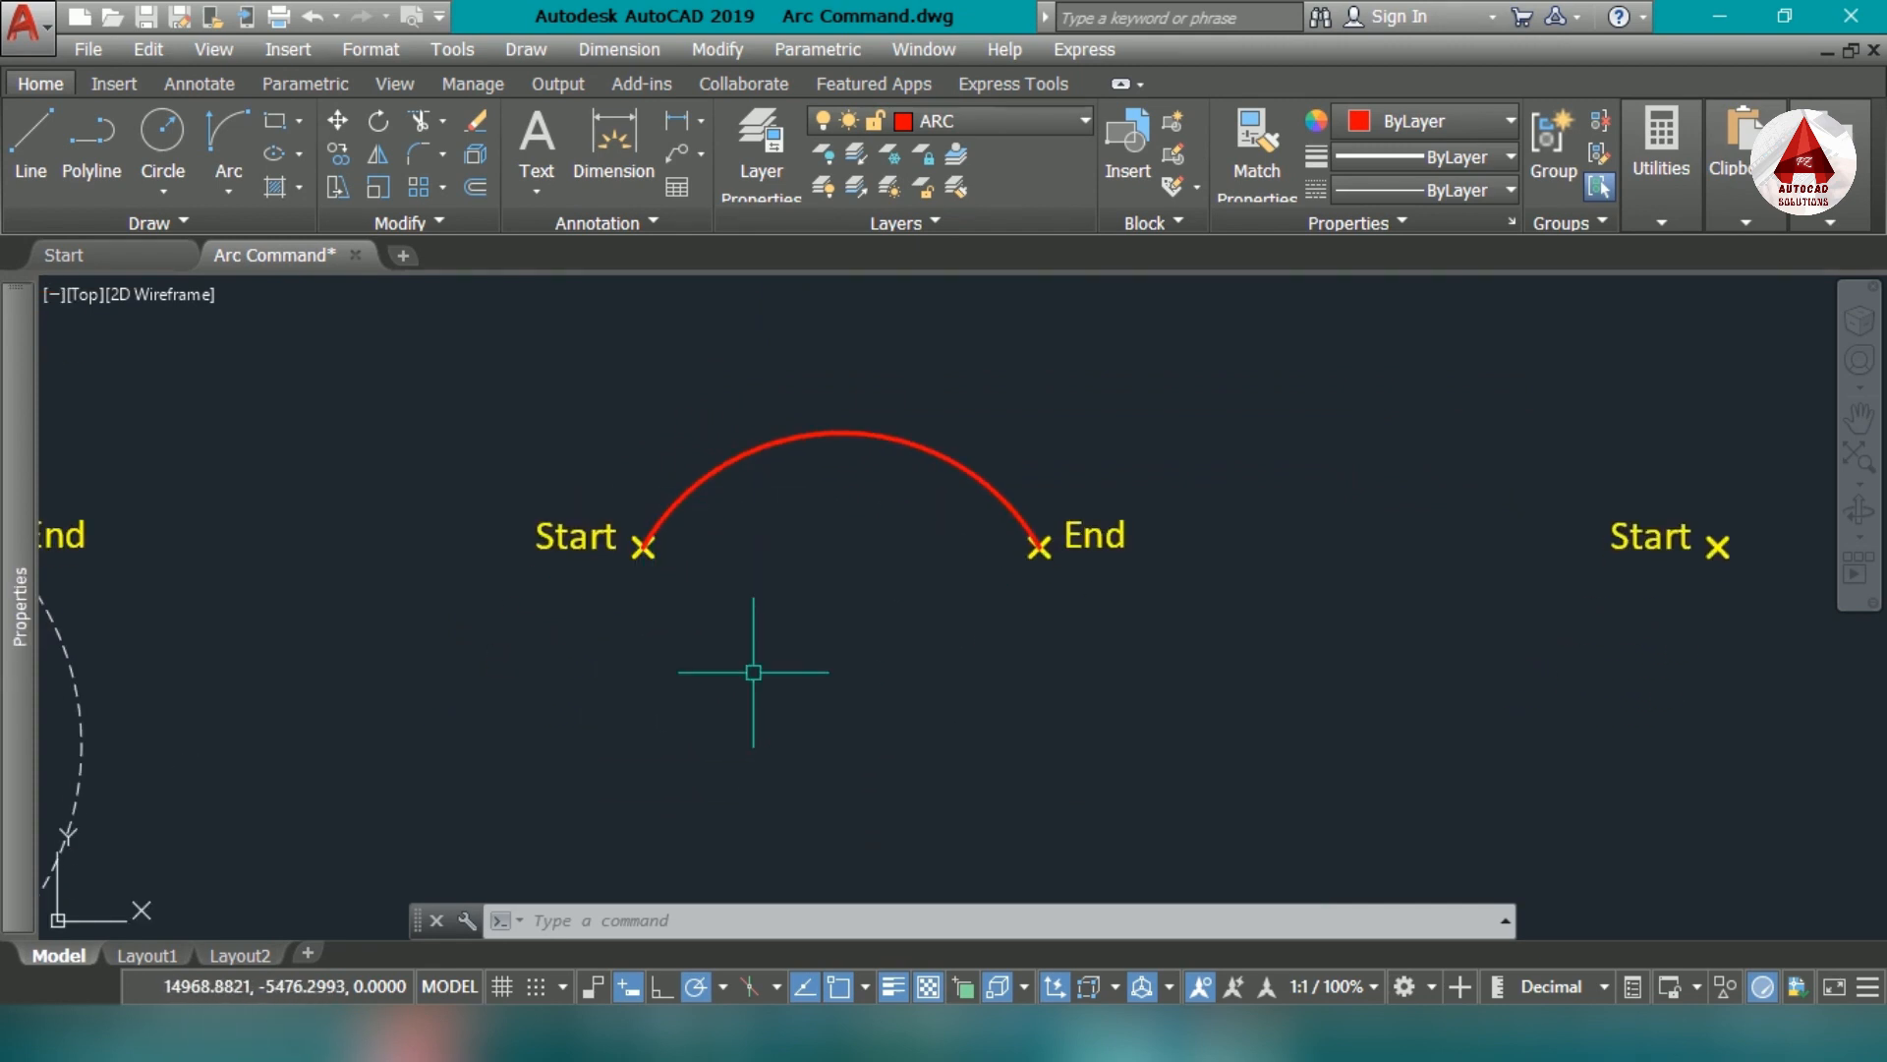
{"action": "left_click", "coordinate": [31, 138]}
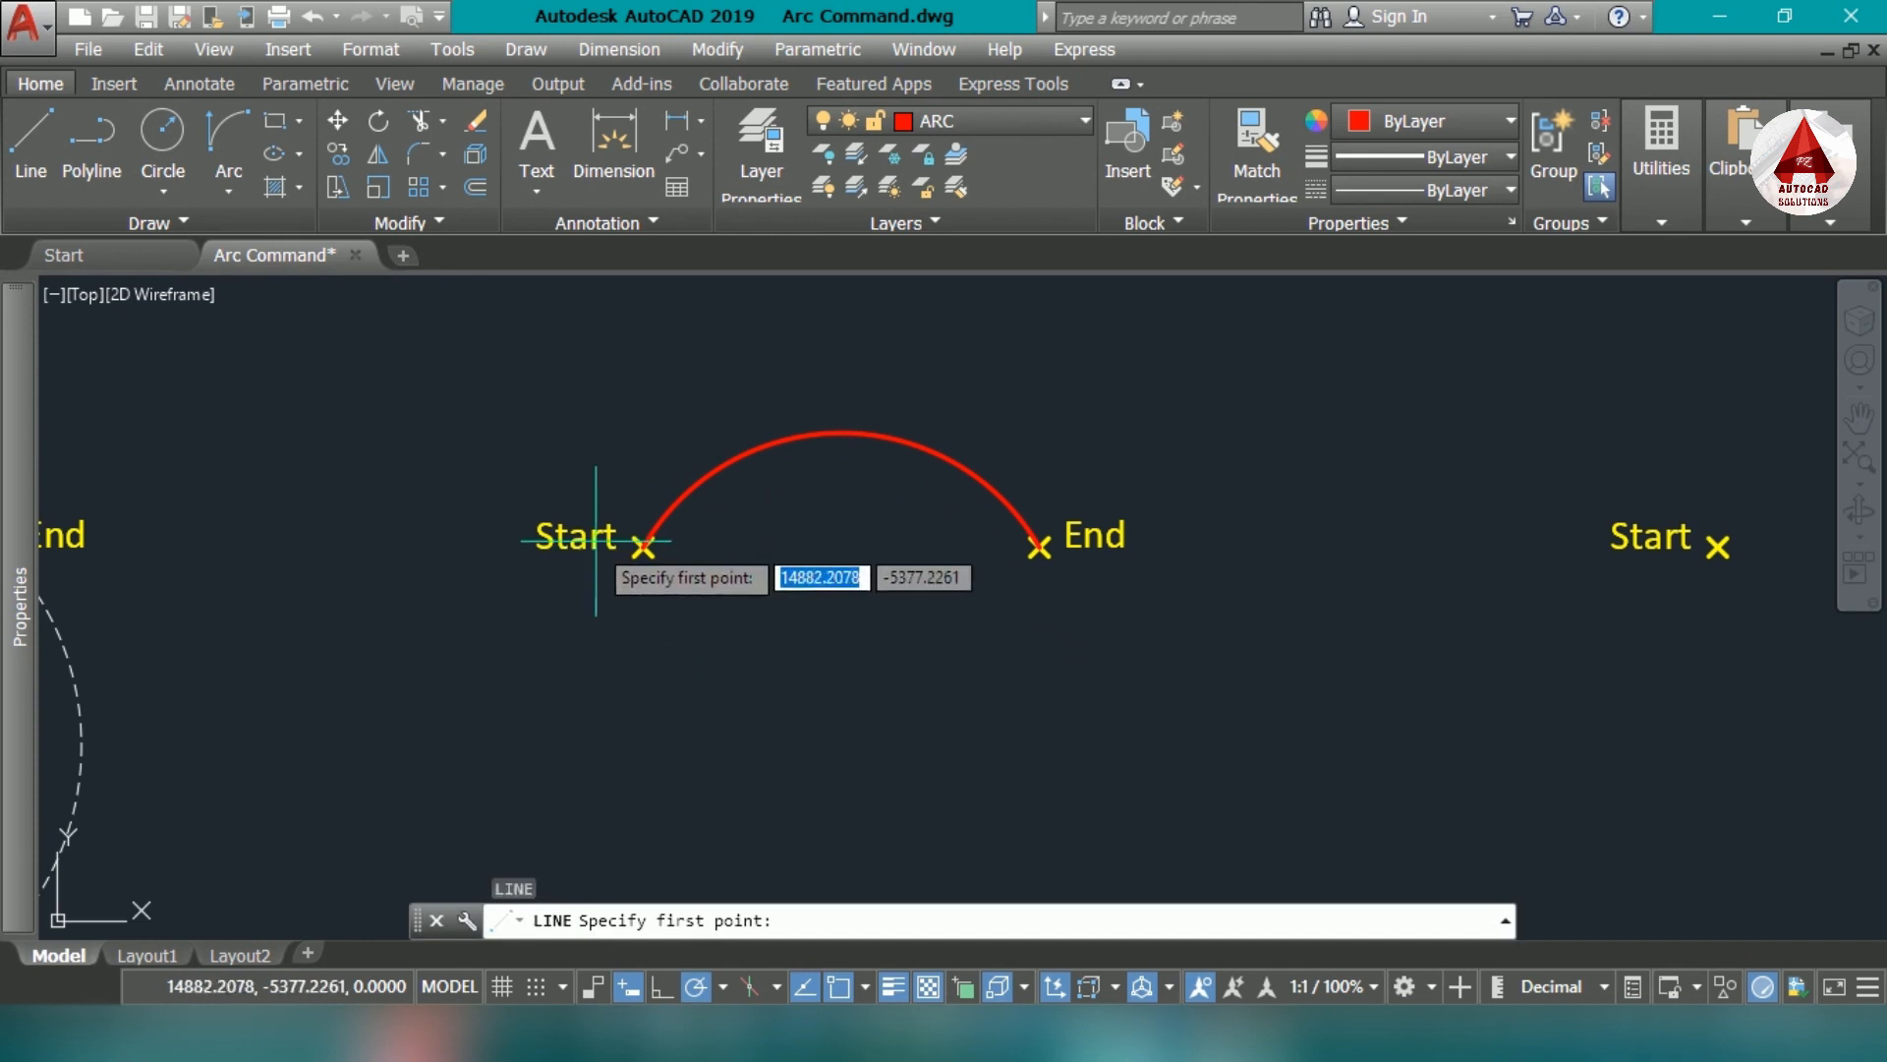
{"action": "left_click", "coordinate": [643, 547]}
{"action": "scroll", "coordinate": [592, 778], "scroll_direction": "down", "scroll_amount": 4}
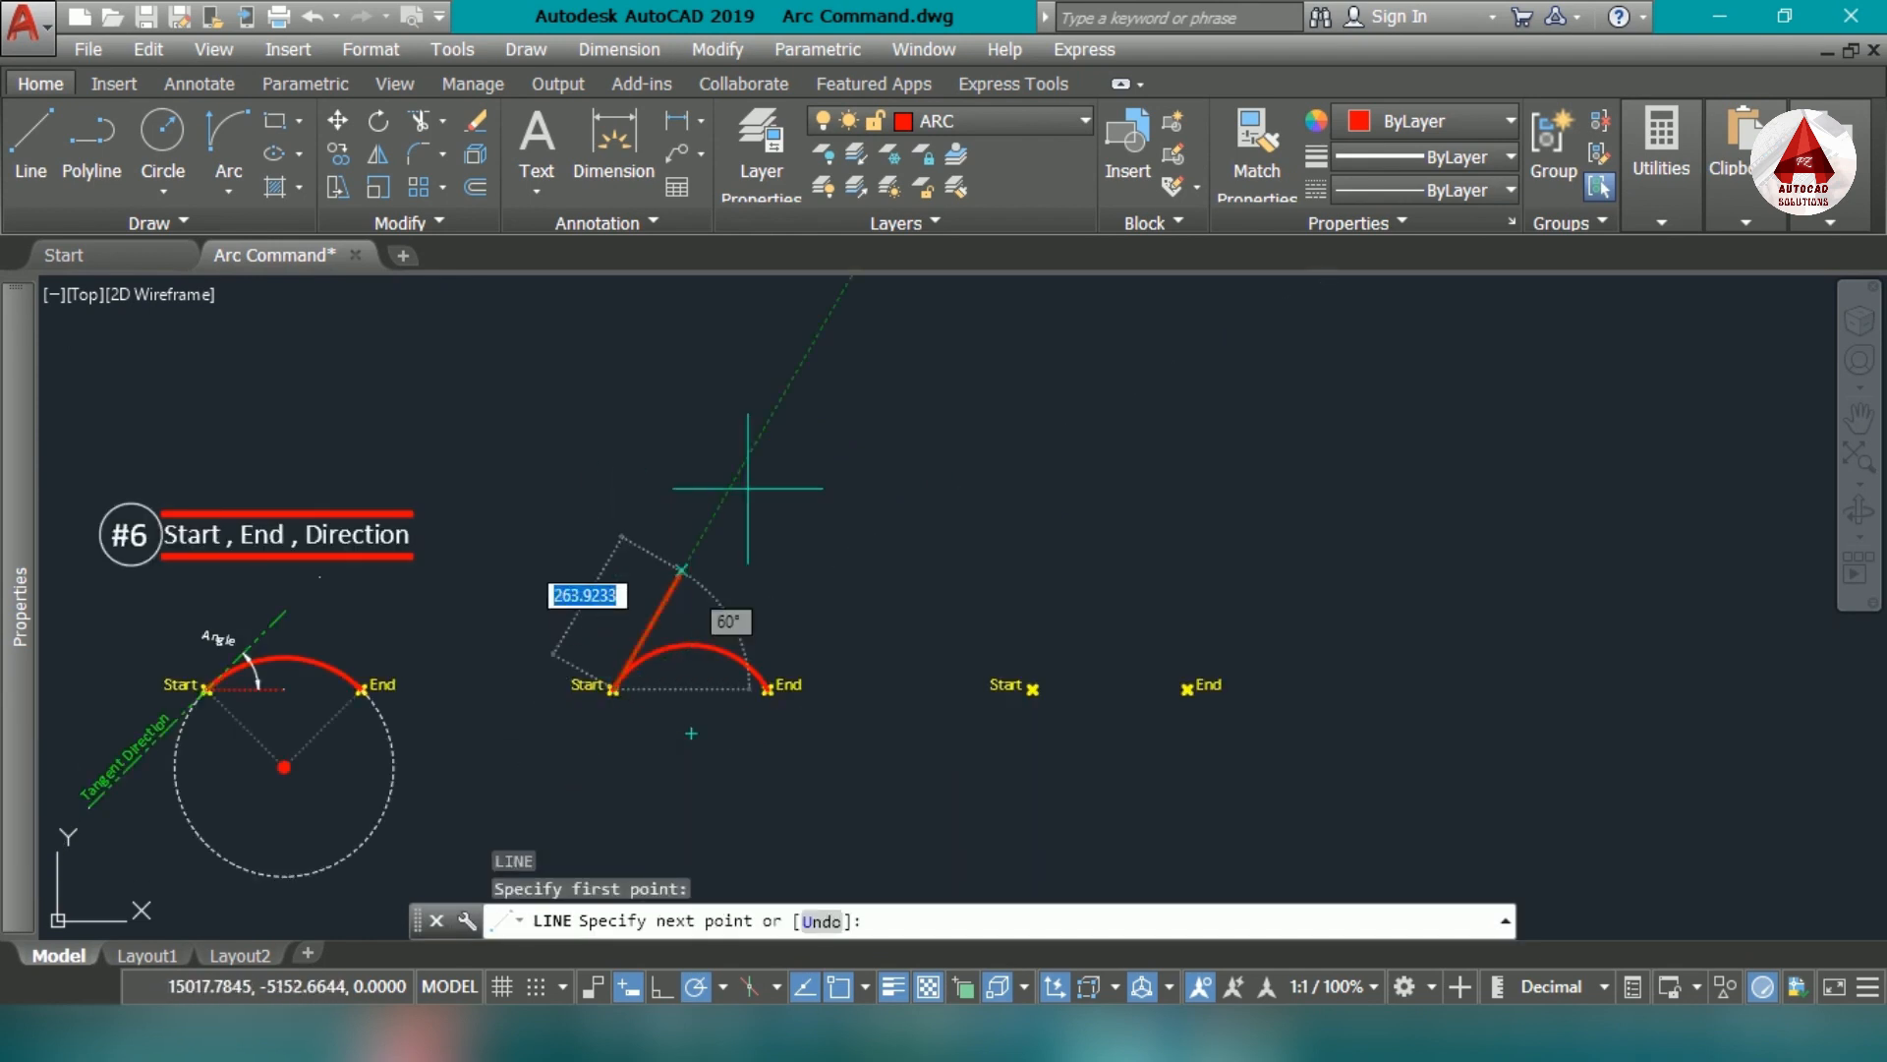
{"action": "left_click", "coordinate": [760, 429]}
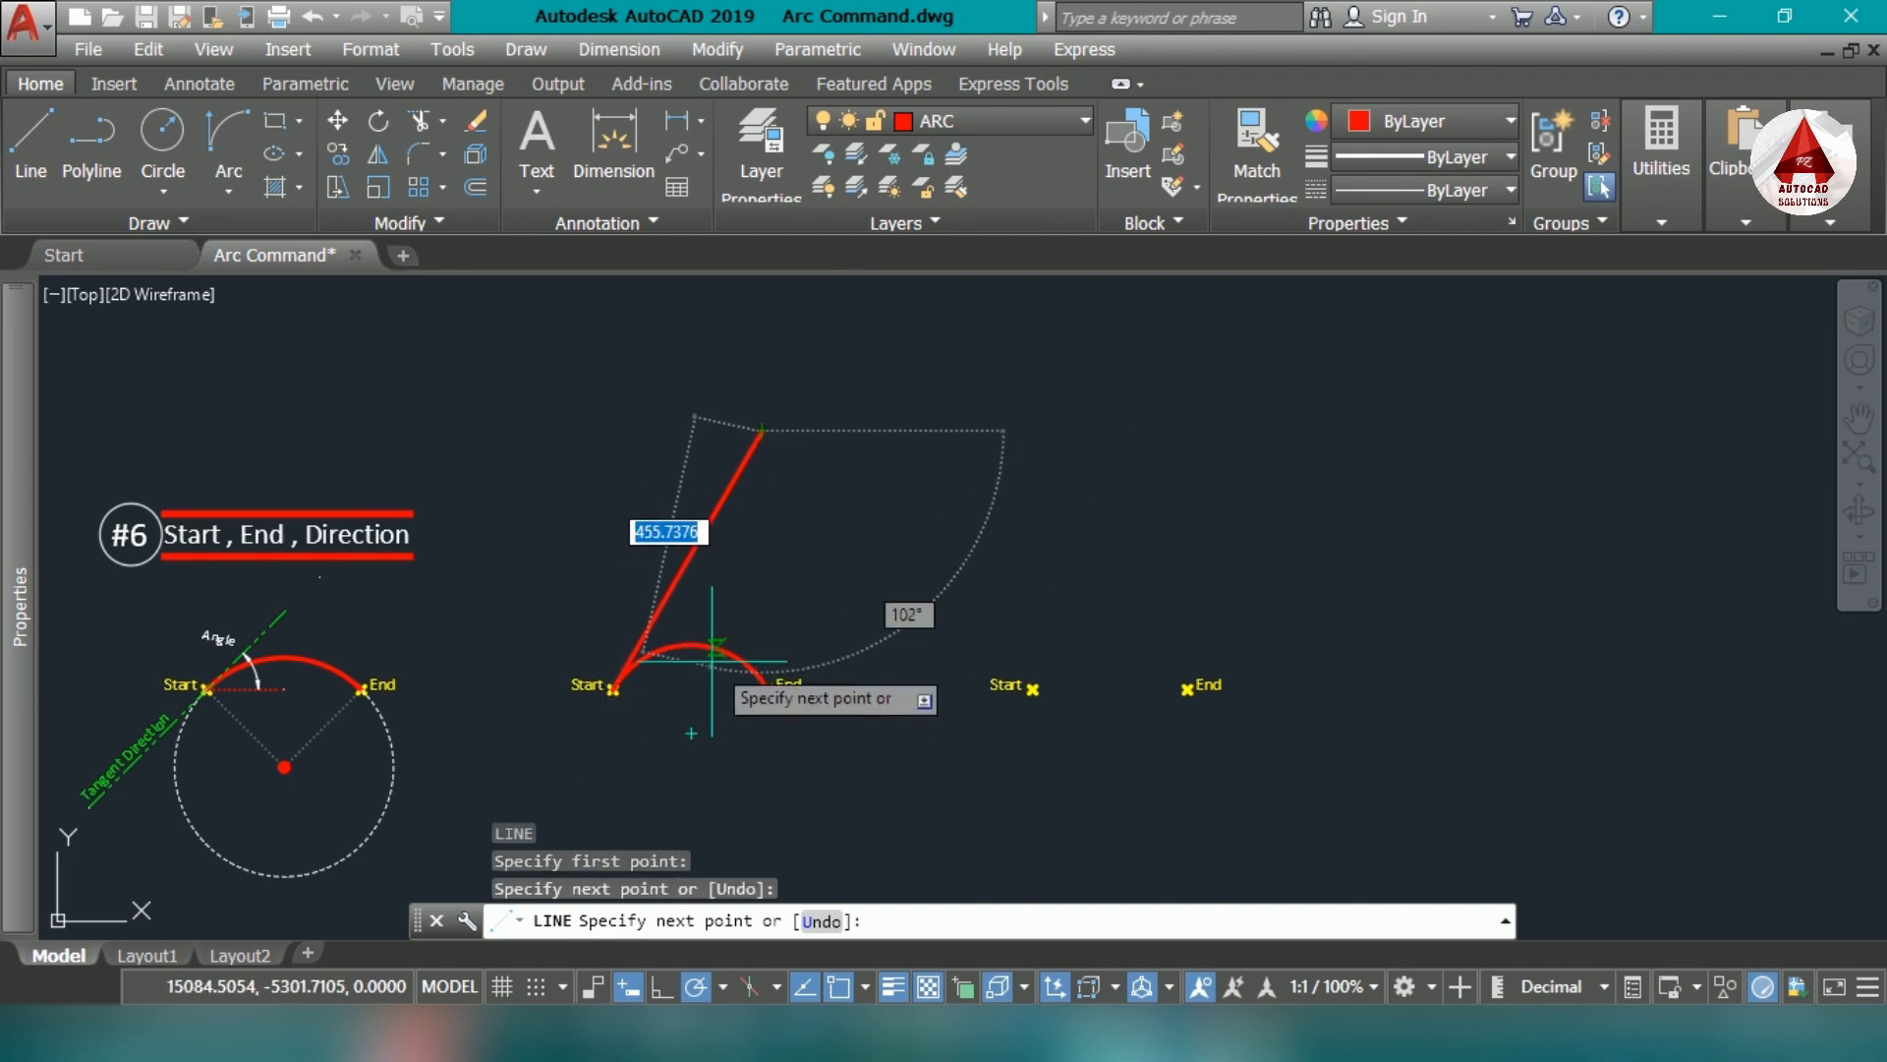
{"action": "key", "text": "Escape"}
- Draw a circle centered on the new arc's center with its radius reaching the End marker
{"action": "middle_click_drag", "start_coordinate": [681, 706], "coordinate": [865, 602]}
{"action": "type", "text": "c"}
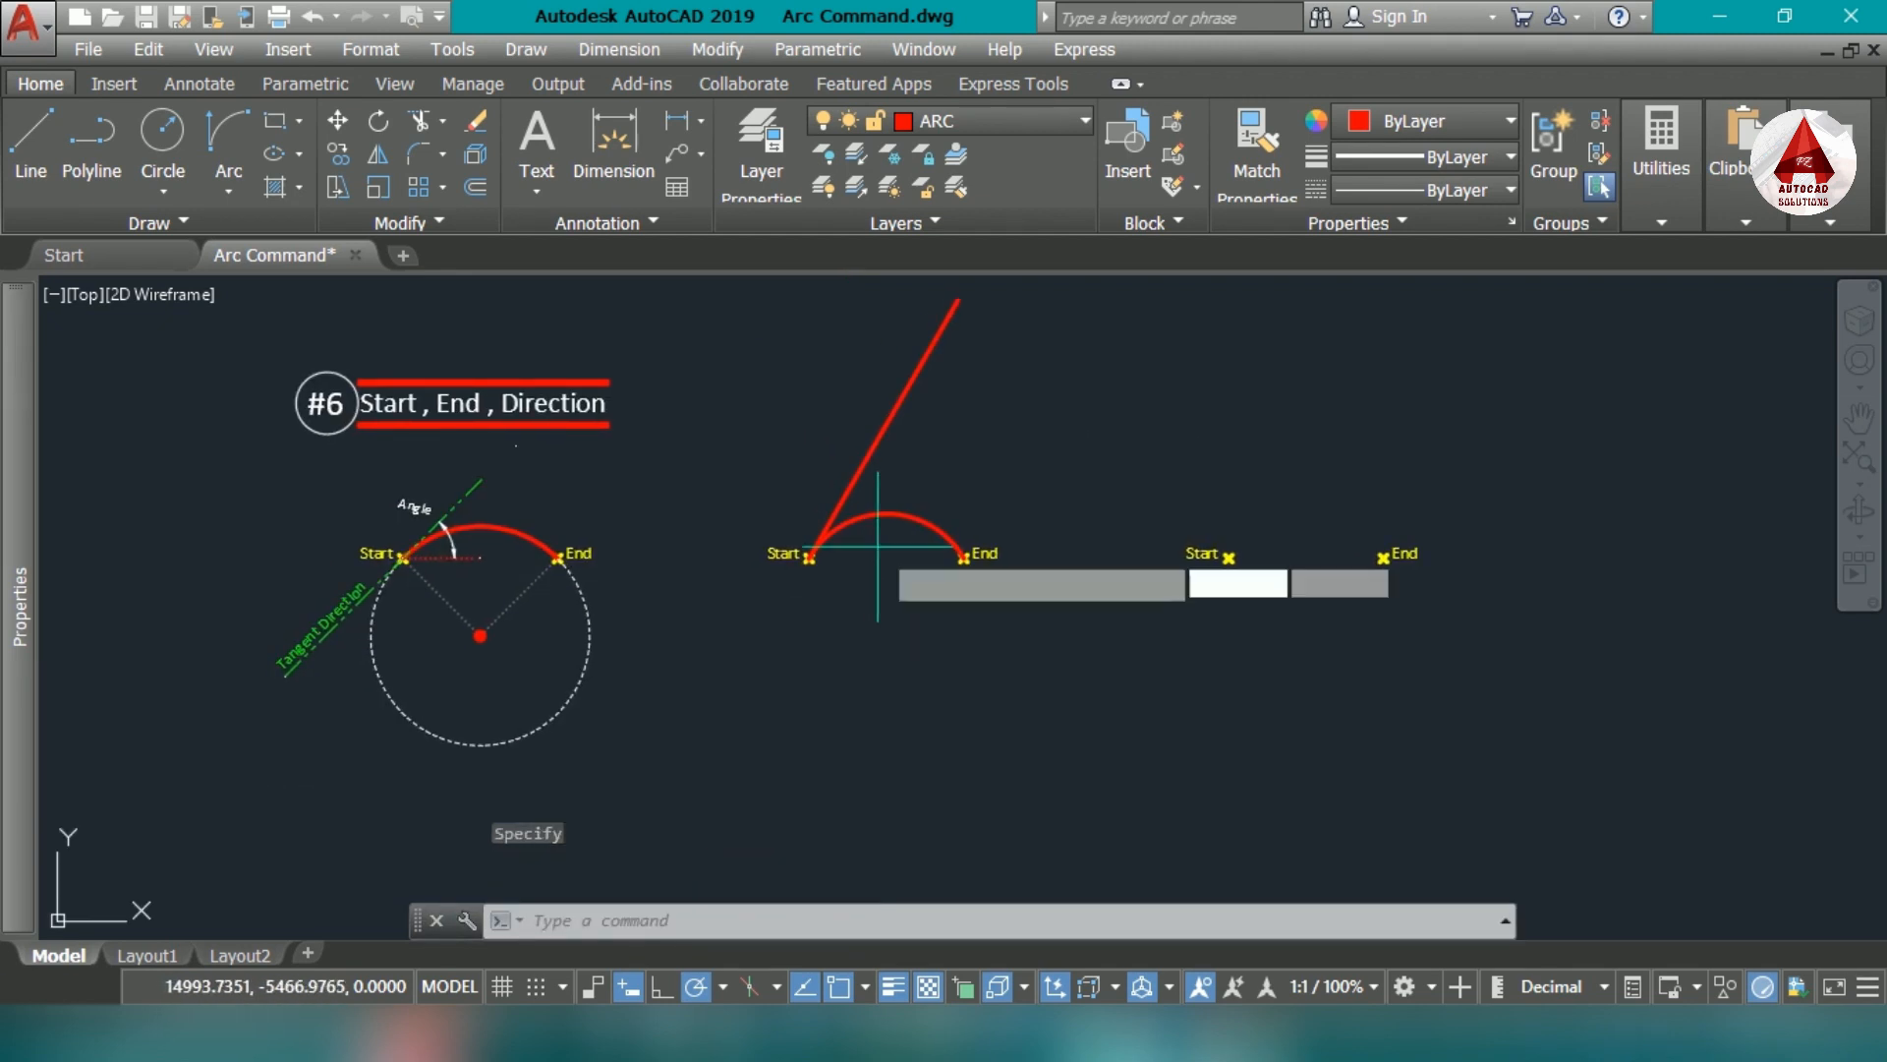
{"action": "key", "text": "Return"}
{"action": "left_click", "coordinate": [884, 601]}
{"action": "scroll", "coordinate": [884, 601], "scroll_direction": "up", "scroll_amount": 4}
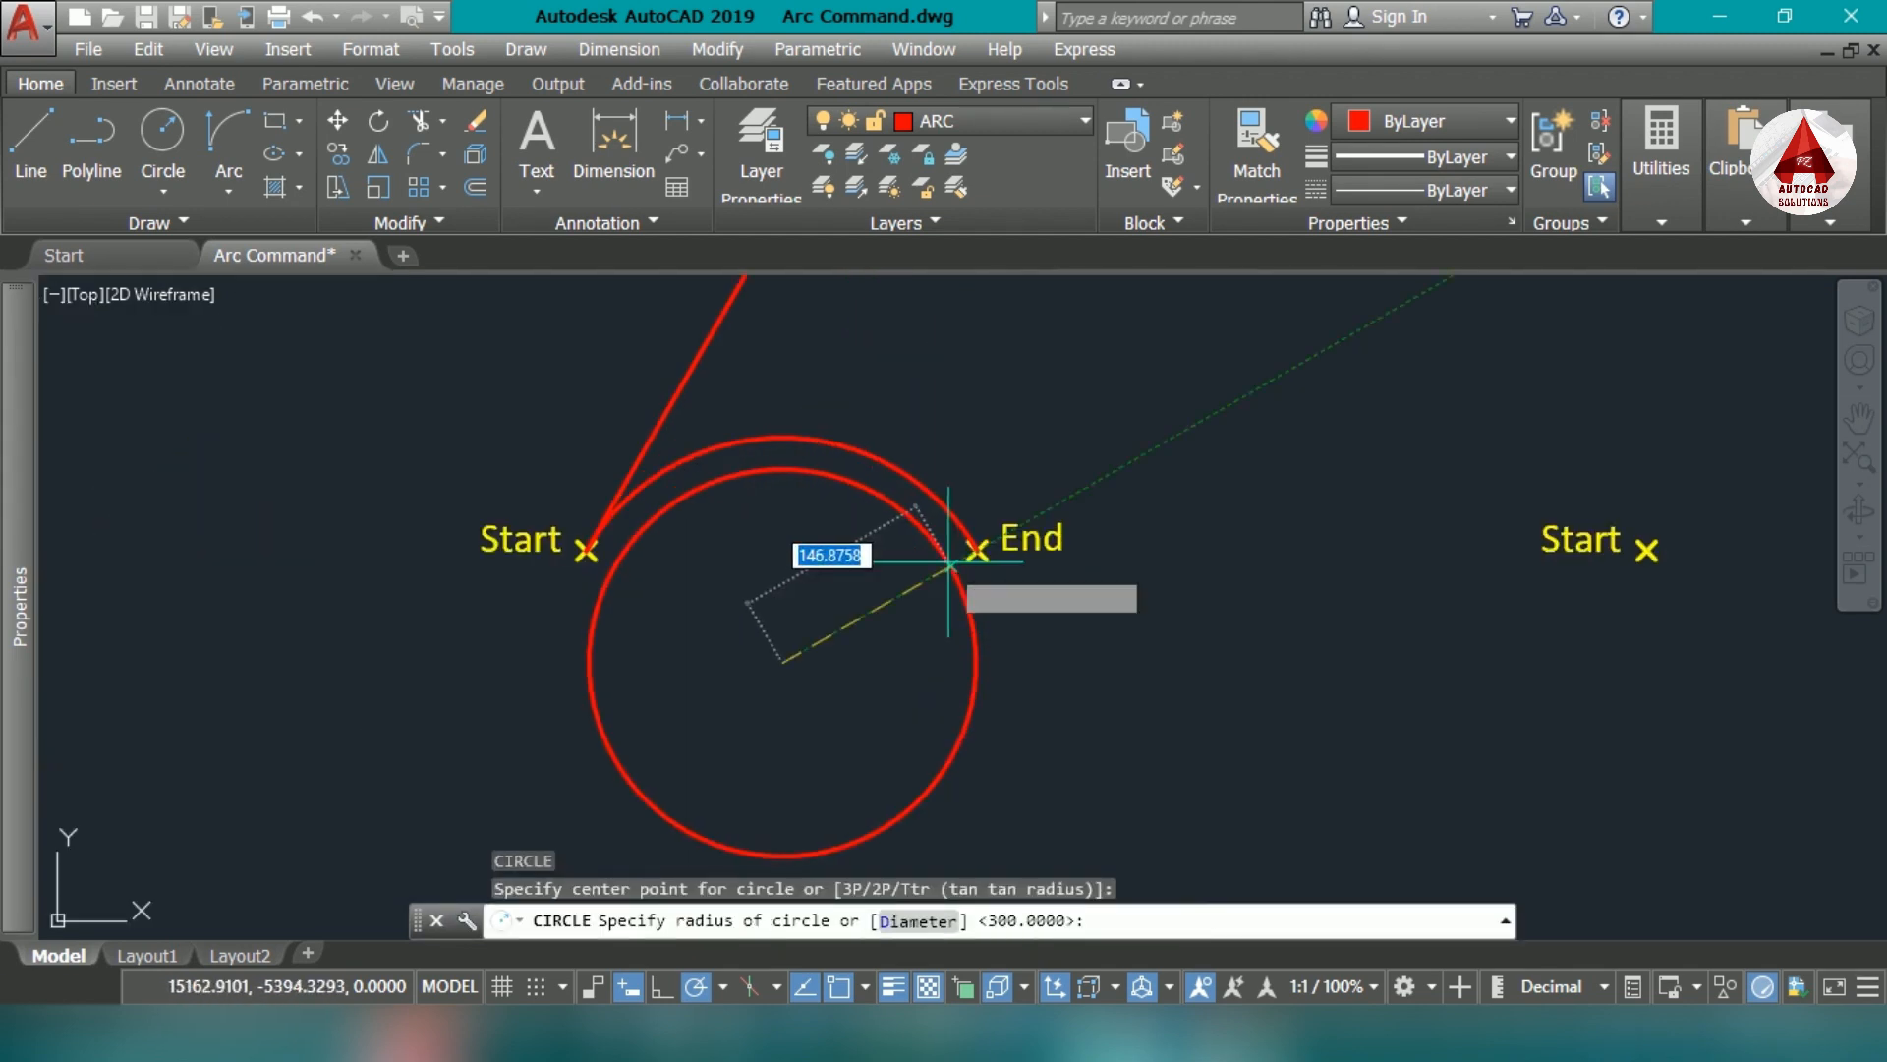
{"action": "left_click", "coordinate": [977, 547]}
- Set the new circle's color to ByBlock and deselect it
{"action": "left_click", "coordinate": [1012, 634]}
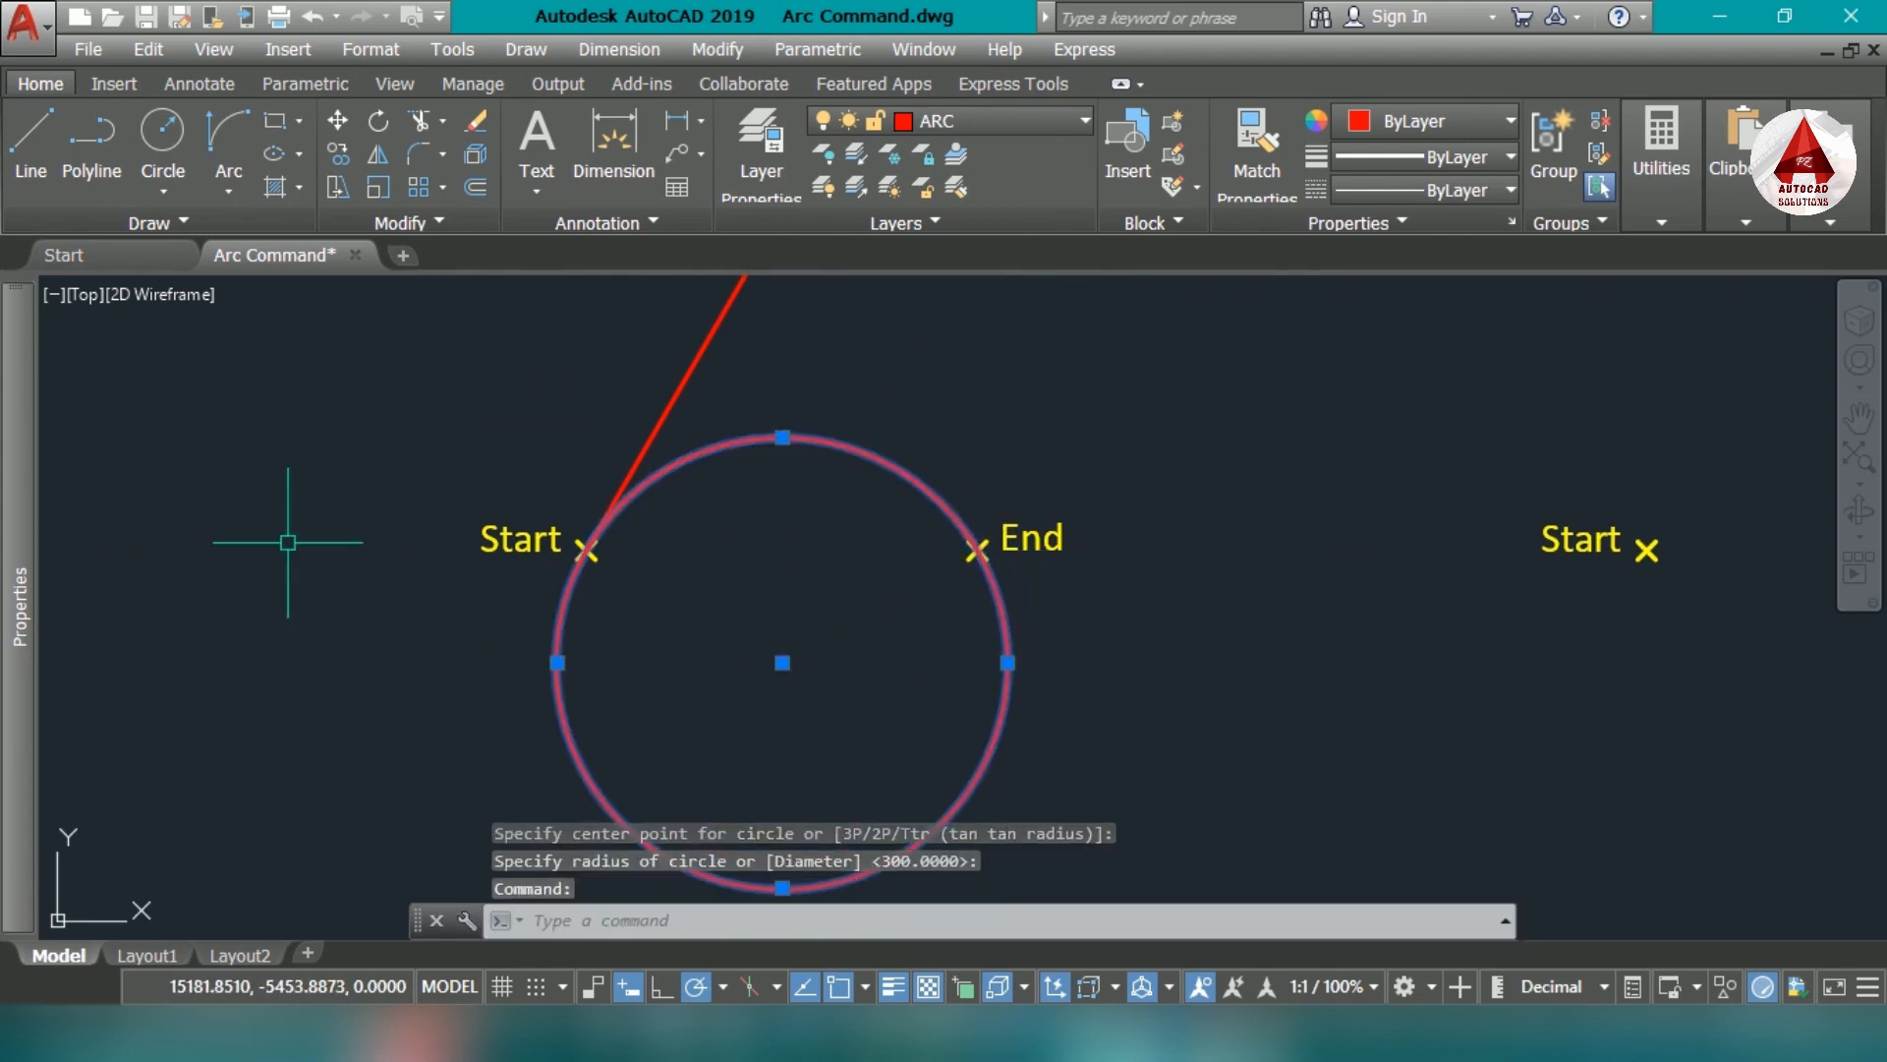
{"action": "mouse_move", "coordinate": [24, 409]}
{"action": "left_click", "coordinate": [339, 386]}
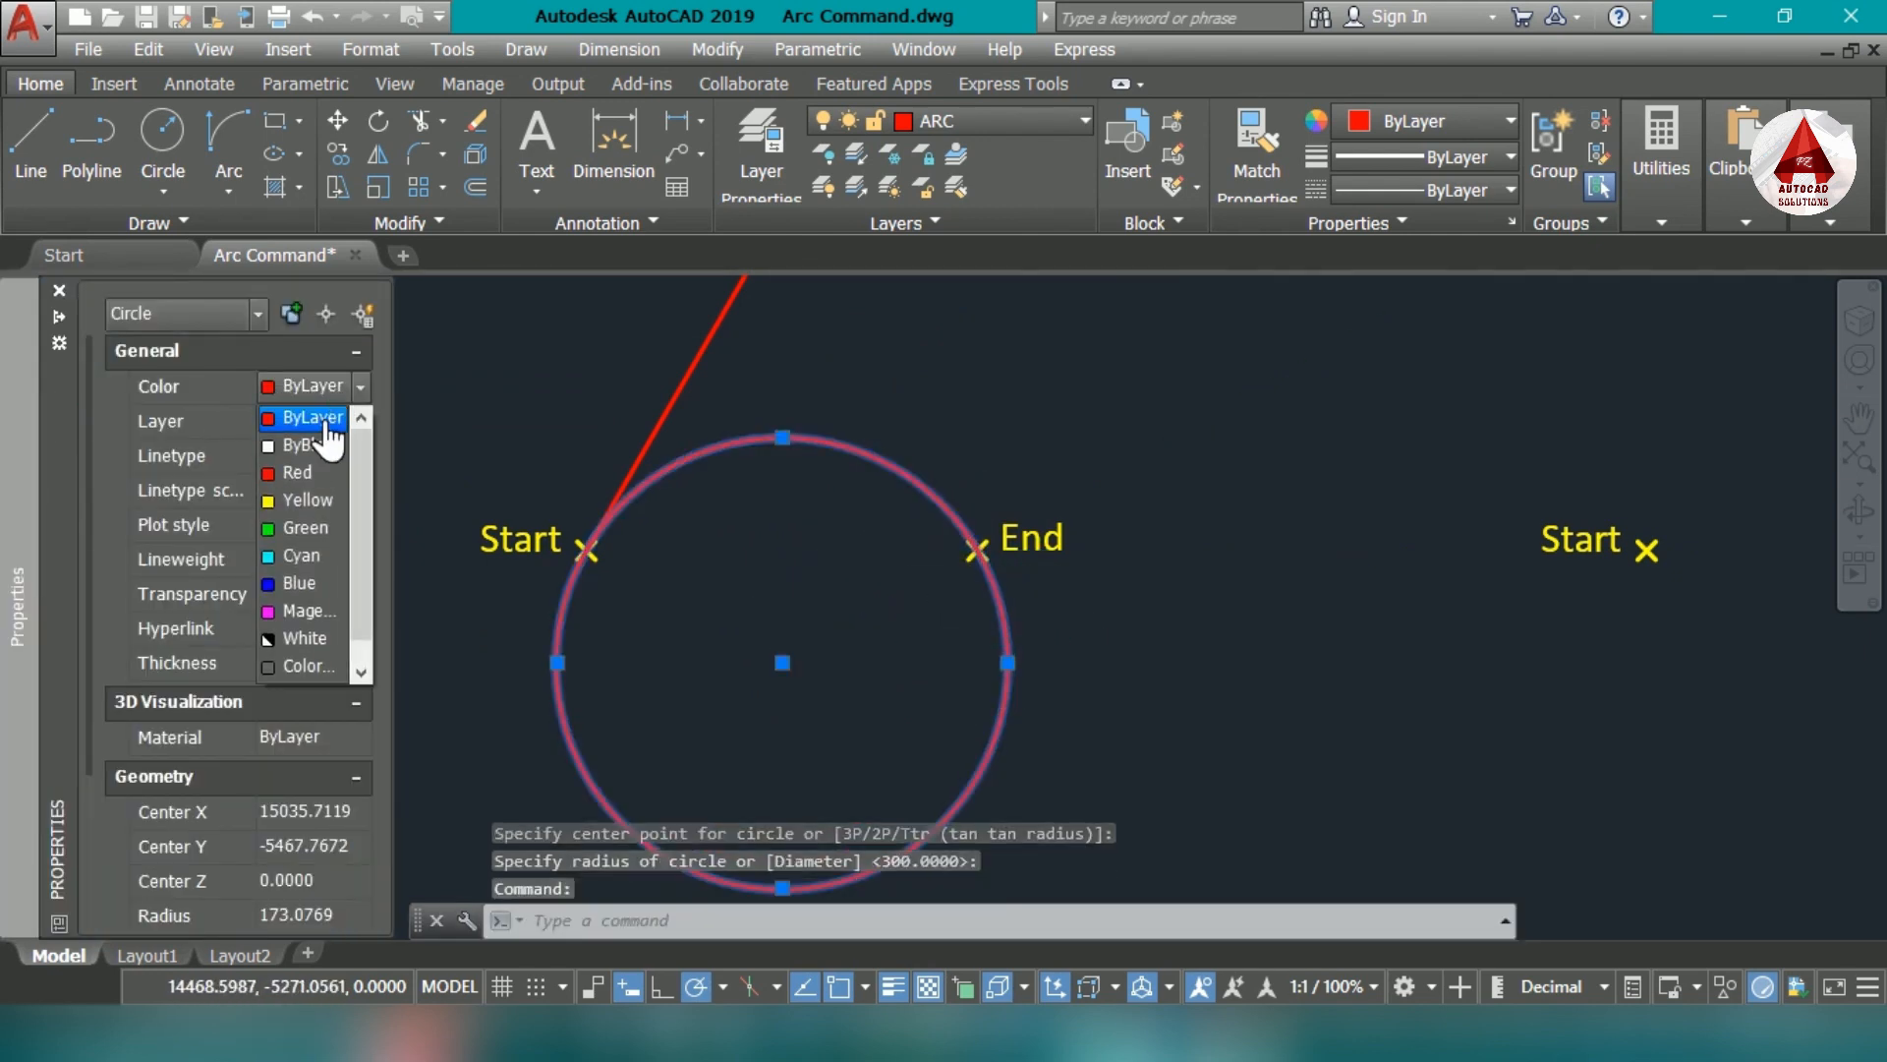
{"action": "left_click", "coordinate": [305, 447]}
{"action": "left_click", "coordinate": [931, 669]}
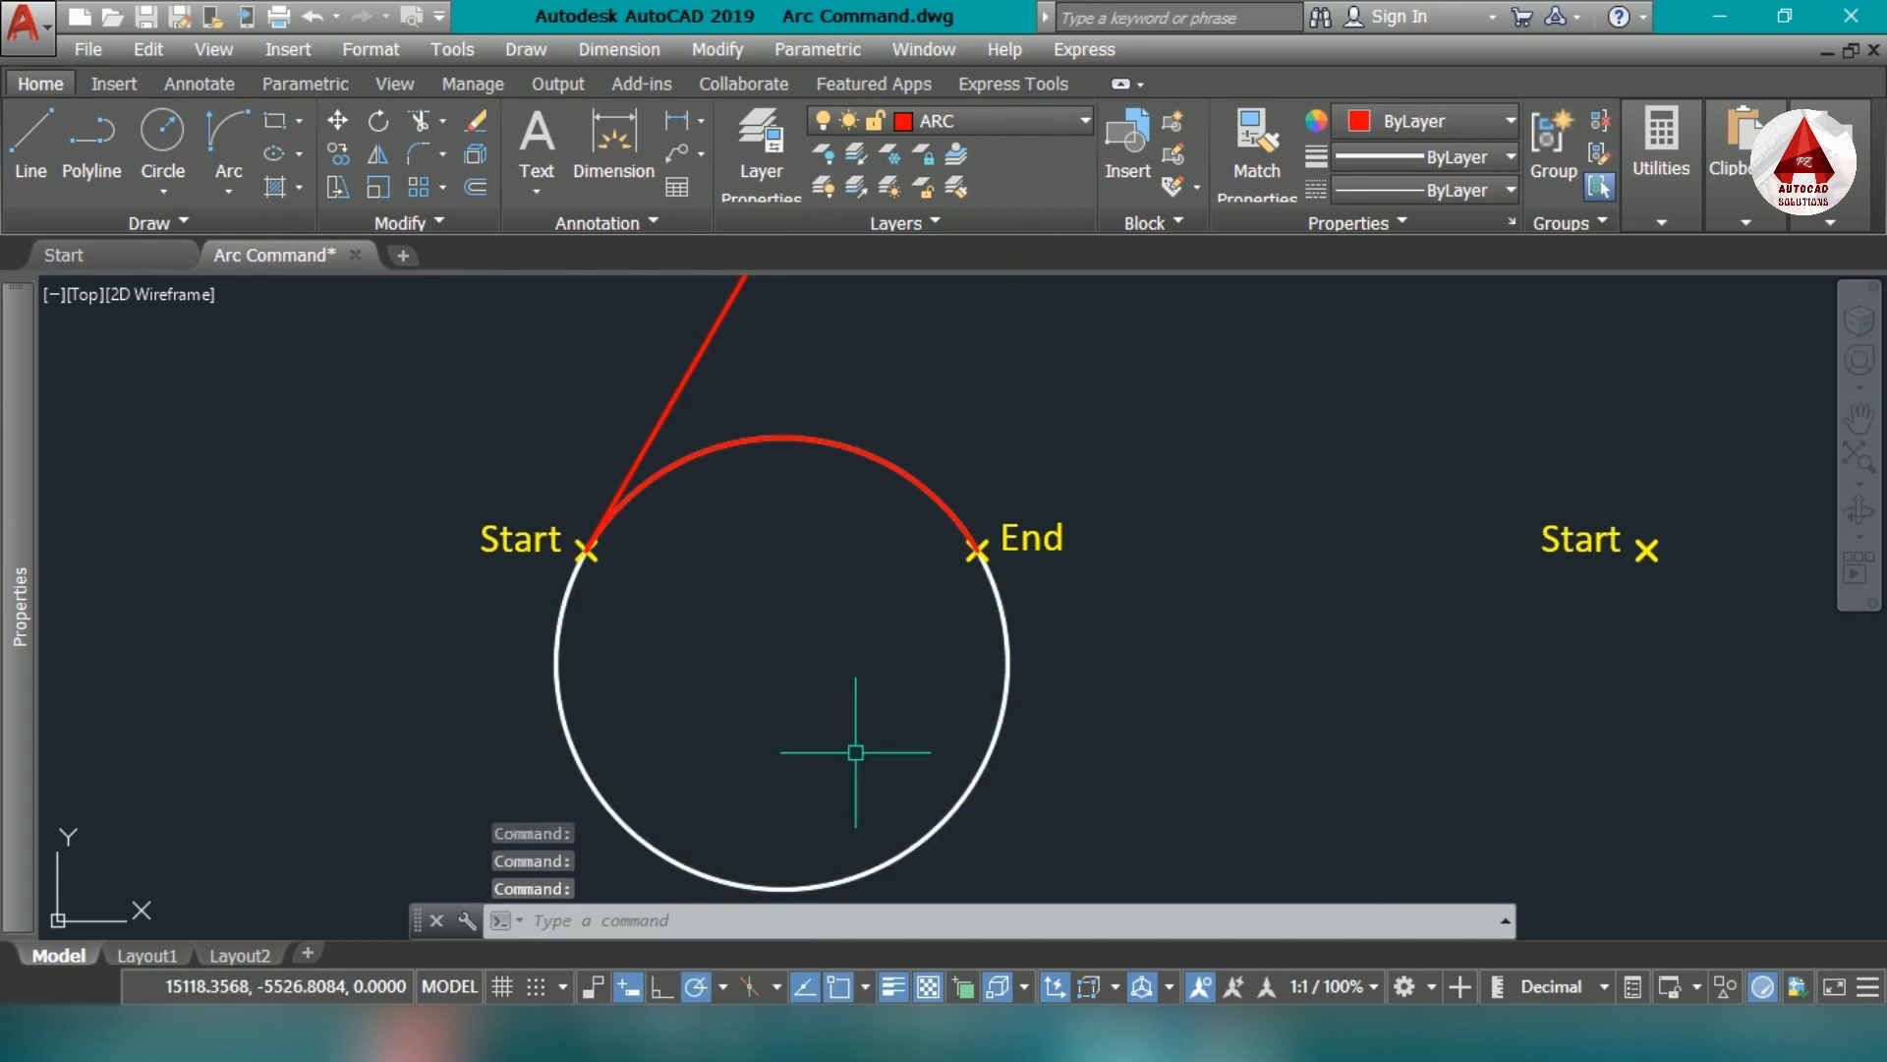
- Draw a short sloping helper line below the Start marker, across the path of the tangent line
{"action": "middle_click_drag", "start_coordinate": [853, 754], "coordinate": [952, 597]}
{"action": "type", "text": "l"}
{"action": "left_click", "coordinate": [527, 638]}
{"action": "left_click", "coordinate": [702, 765]}
{"action": "key", "text": "Escape"}
- Extend the tangent line past the Start marker down to the helper line, and delete the helper line
{"action": "type", "text": "ex"}
{"action": "left_click", "coordinate": [649, 742]}
{"action": "left_click", "coordinate": [520, 683]}
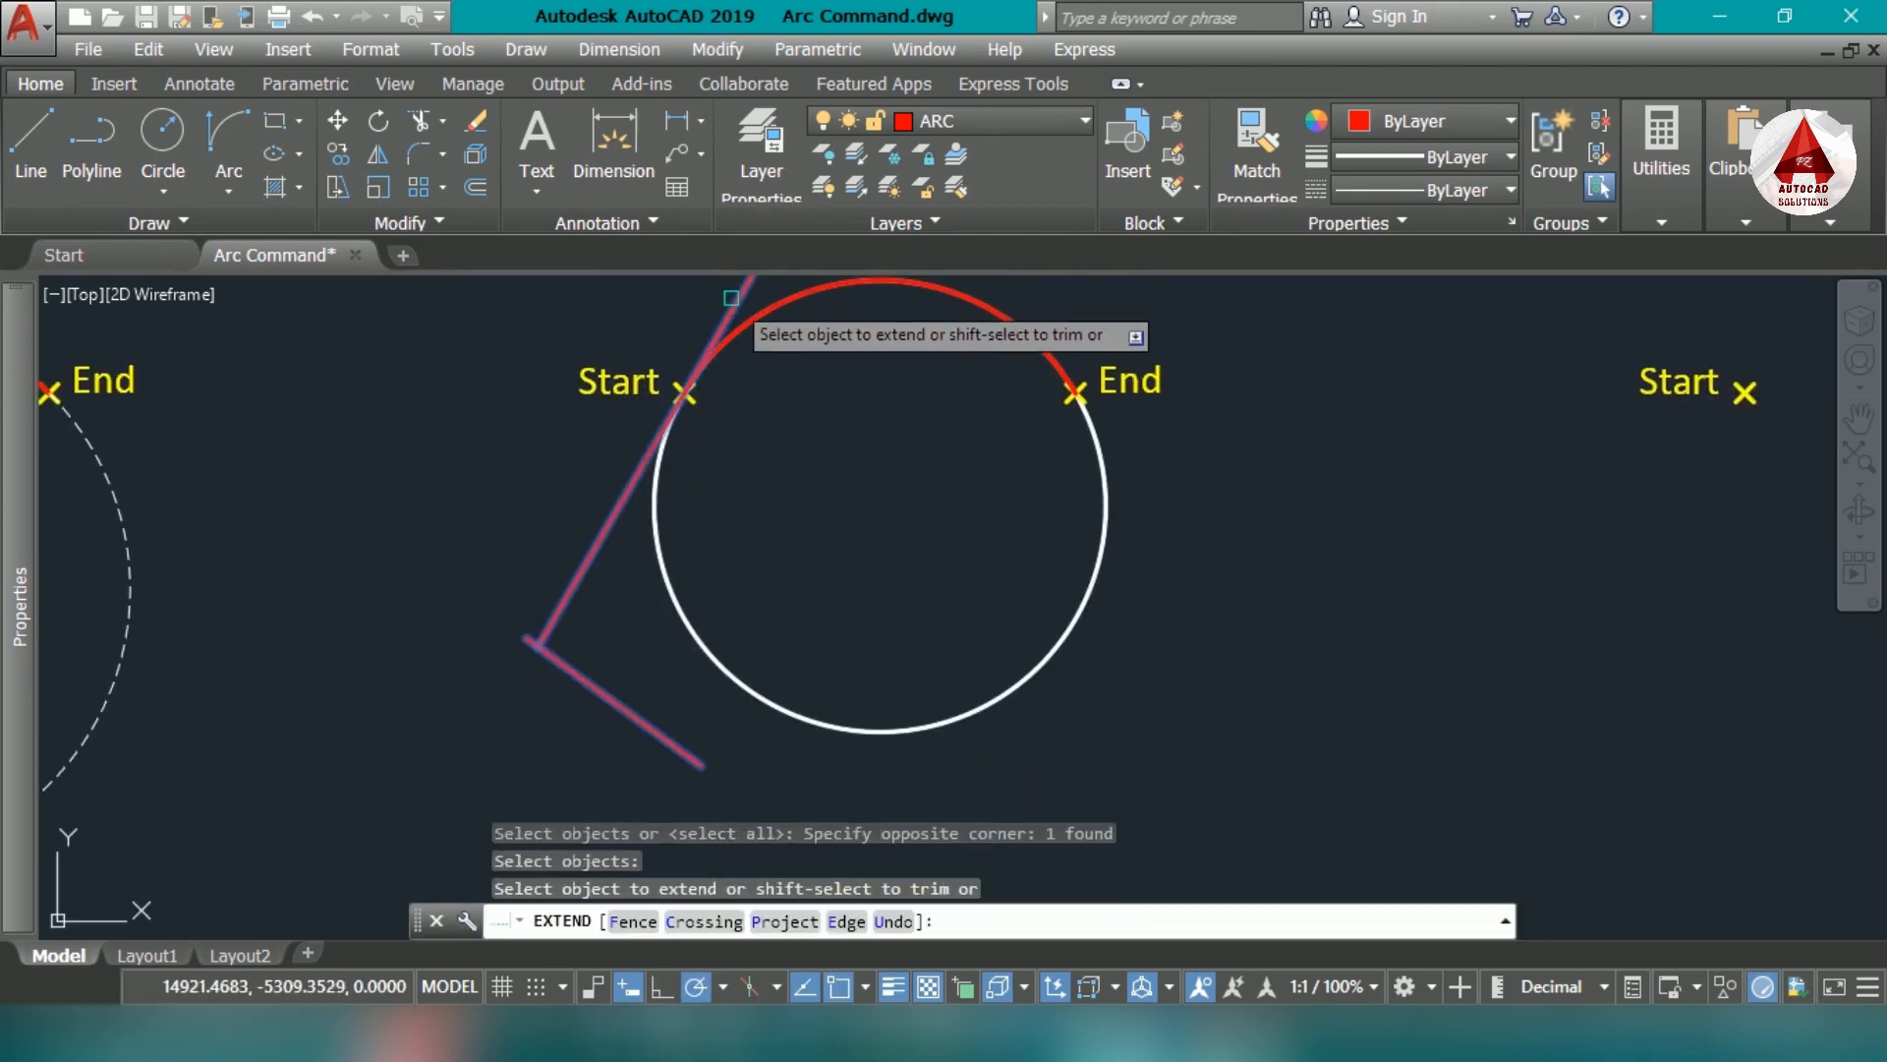
{"action": "left_click", "coordinate": [733, 298]}
{"action": "key", "text": "Escape"}
{"action": "left_click", "coordinate": [620, 700]}
{"action": "key", "text": "Delete"}
- Draw a horizontal line from the Start marker toward the End marker, about half the chord long
{"action": "type", "text": "l"}
{"action": "left_click", "coordinate": [684, 392]}
{"action": "scroll", "coordinate": [713, 393], "scroll_direction": "up", "scroll_amount": 2}
{"action": "left_click", "coordinate": [981, 395]}
{"action": "key", "text": "Escape"}
{"action": "scroll", "coordinate": [865, 472], "scroll_direction": "down", "scroll_amount": 2}
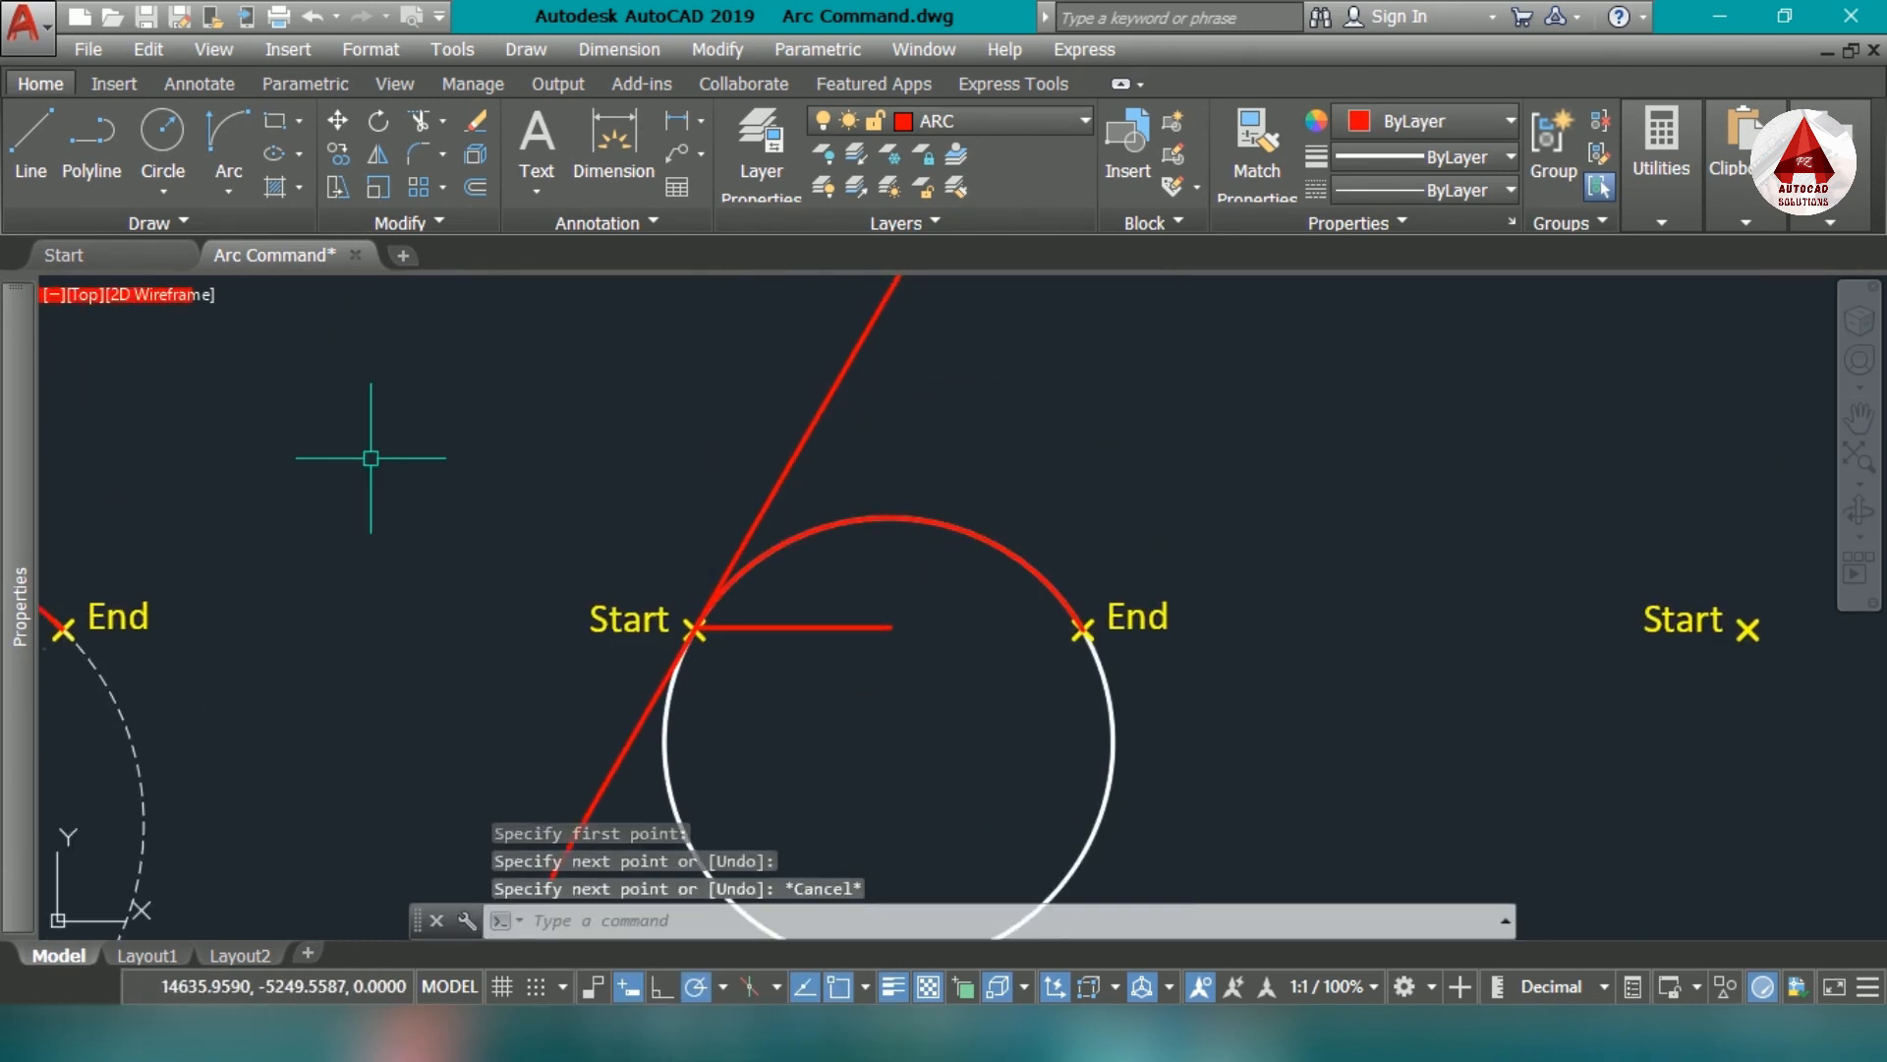
- Add an angular dimension between the tangent line and the horizontal line at the Start marker
{"action": "type", "text": "dan"}
{"action": "left_click", "coordinate": [792, 456]}
{"action": "scroll", "coordinate": [785, 457], "scroll_direction": "down", "scroll_amount": 2}
{"action": "left_click", "coordinate": [784, 564]}
{"action": "scroll", "coordinate": [783, 545], "scroll_direction": "up", "scroll_amount": 6}
{"action": "left_click", "coordinate": [779, 509]}
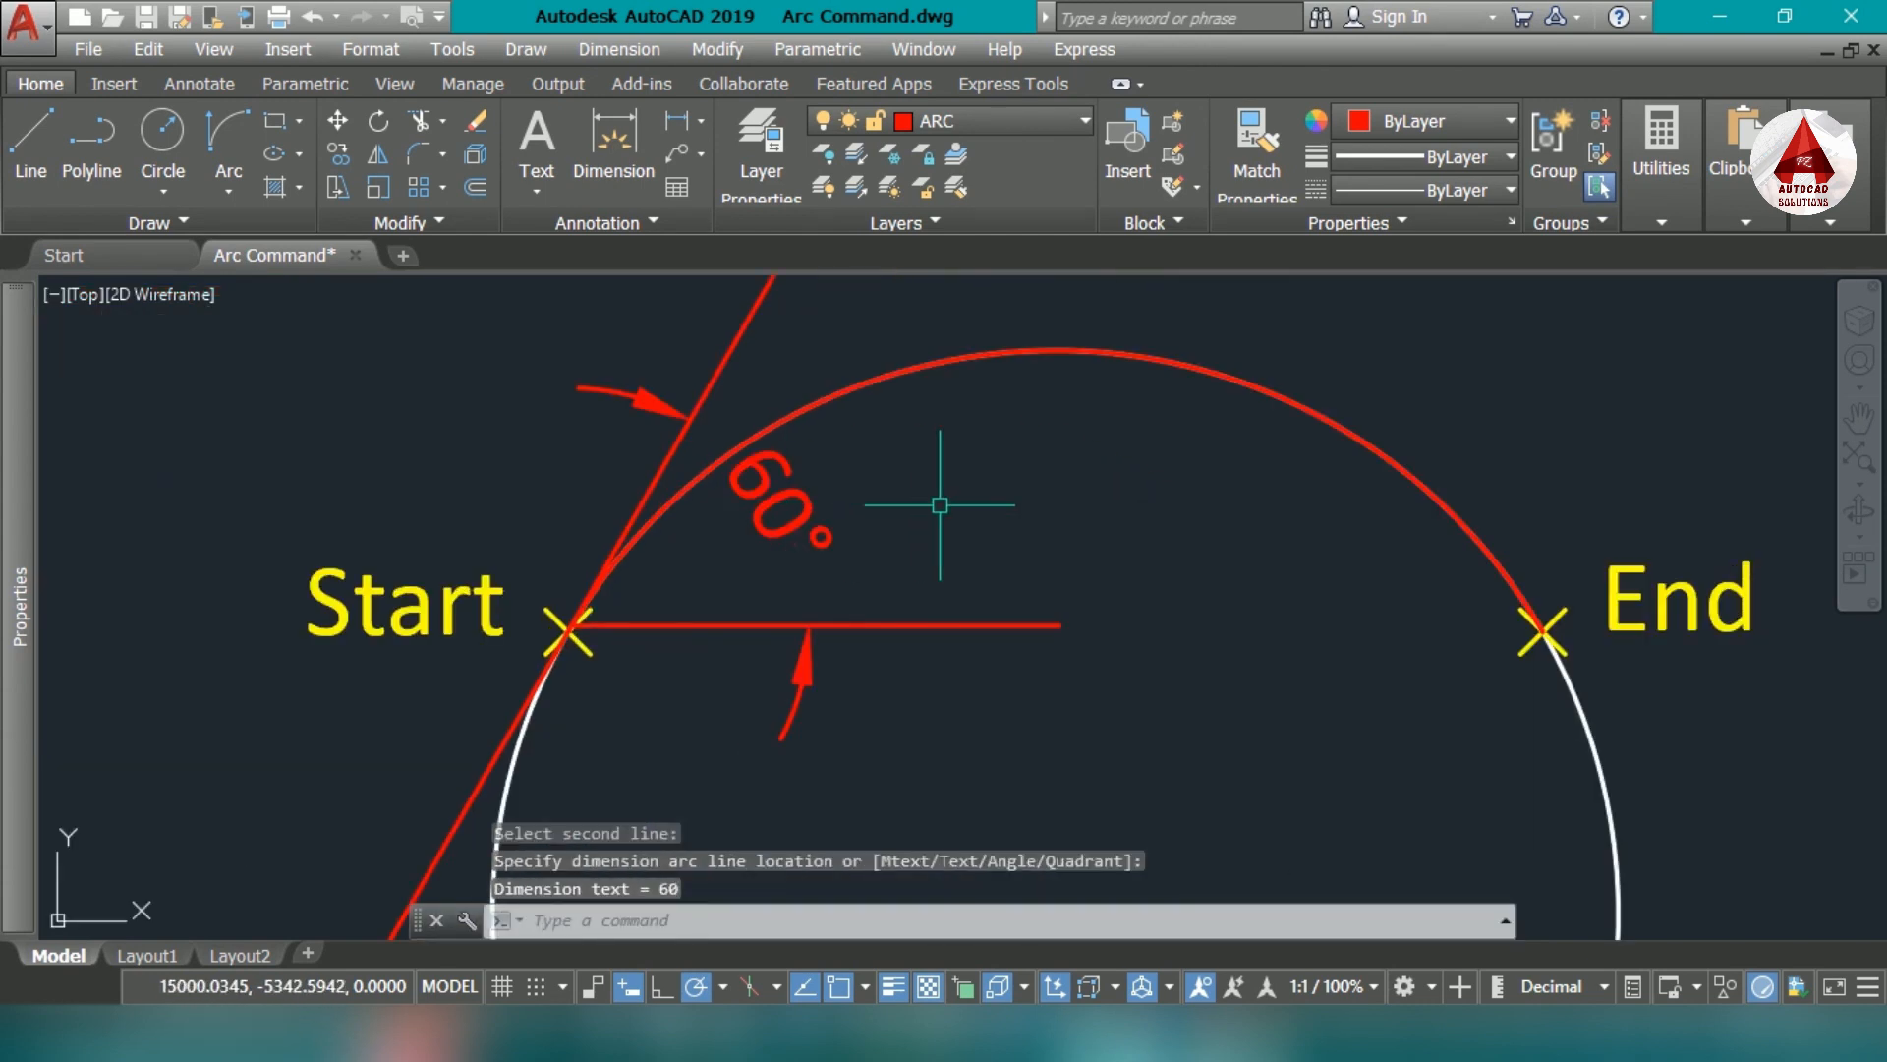
{"action": "scroll", "coordinate": [935, 514], "scroll_direction": "down", "scroll_amount": 5}
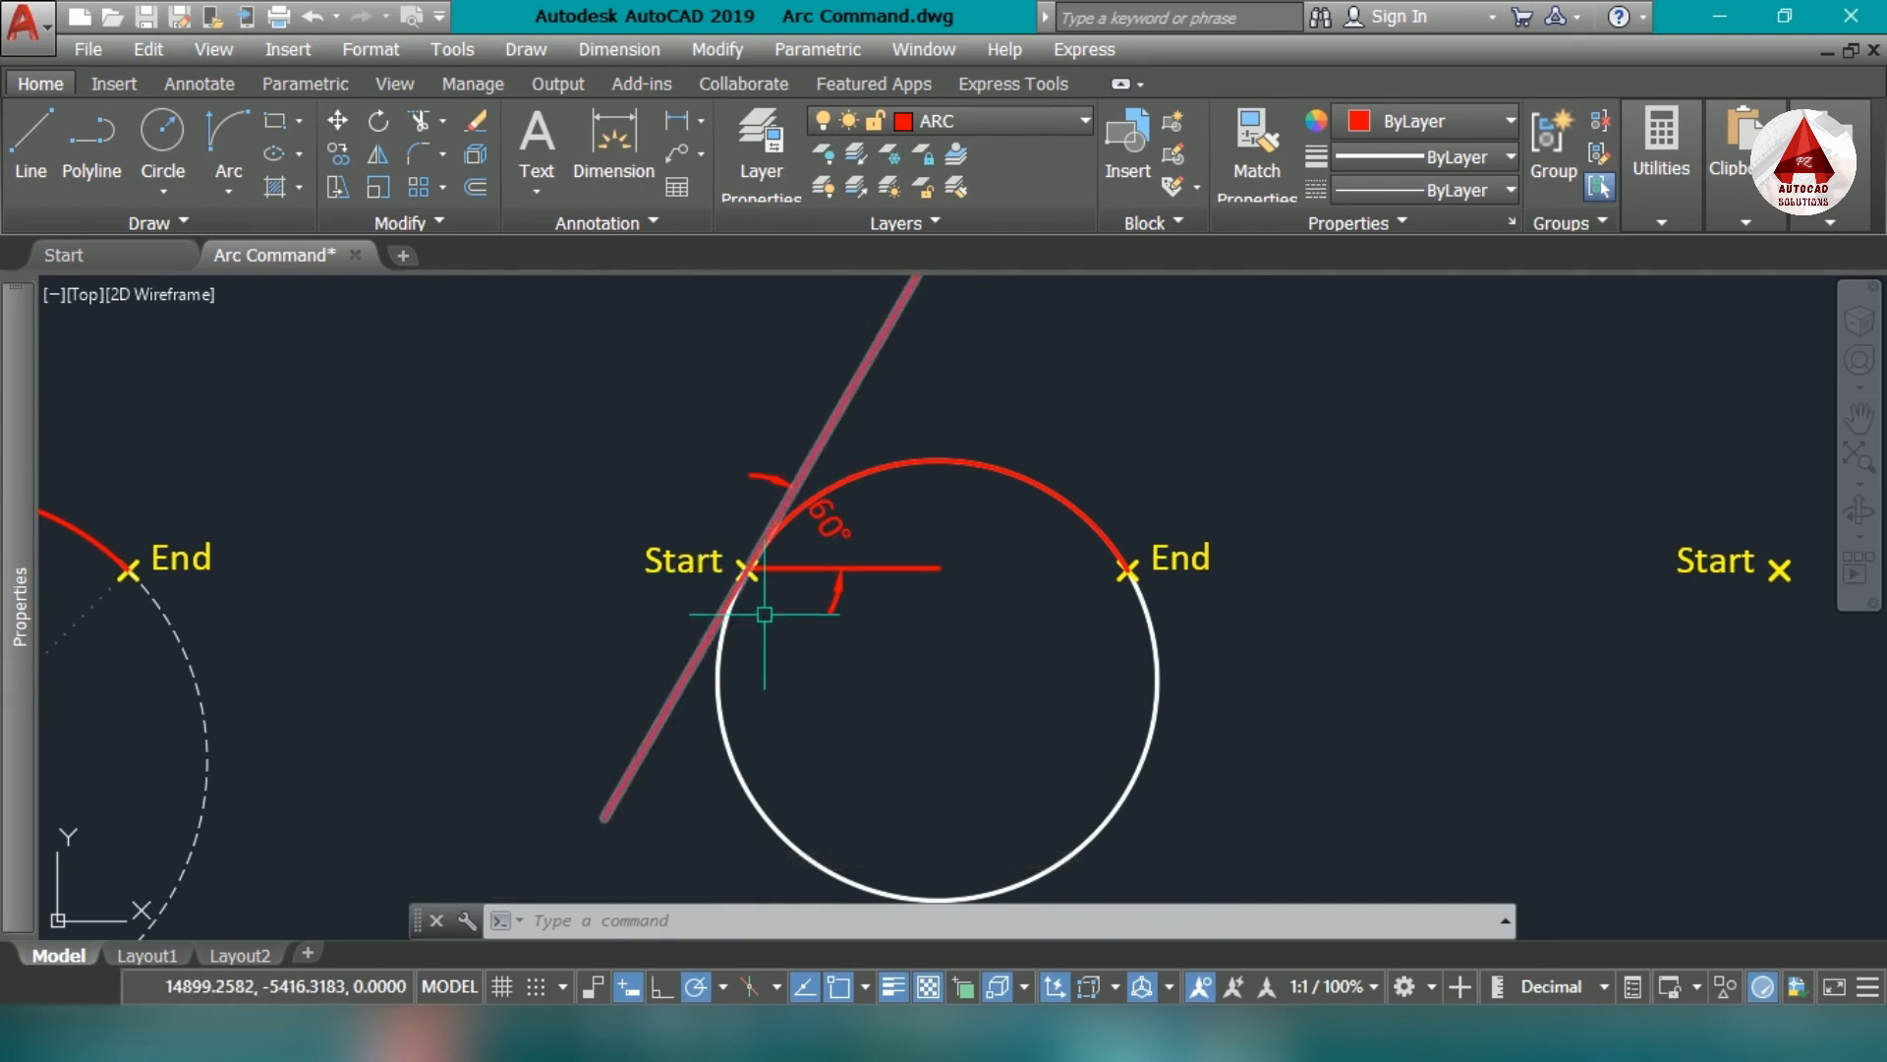
{"action": "mouse_move", "coordinate": [864, 577]}
{"action": "middle_mouse_down"}
{"action": "mouse_move", "coordinate": [931, 653]}
{"action": "mouse_move", "coordinate": [746, 609]}
{"action": "middle_mouse_up"}
{"action": "middle_click_drag", "start_coordinate": [1395, 711], "coordinate": [1019, 704]}
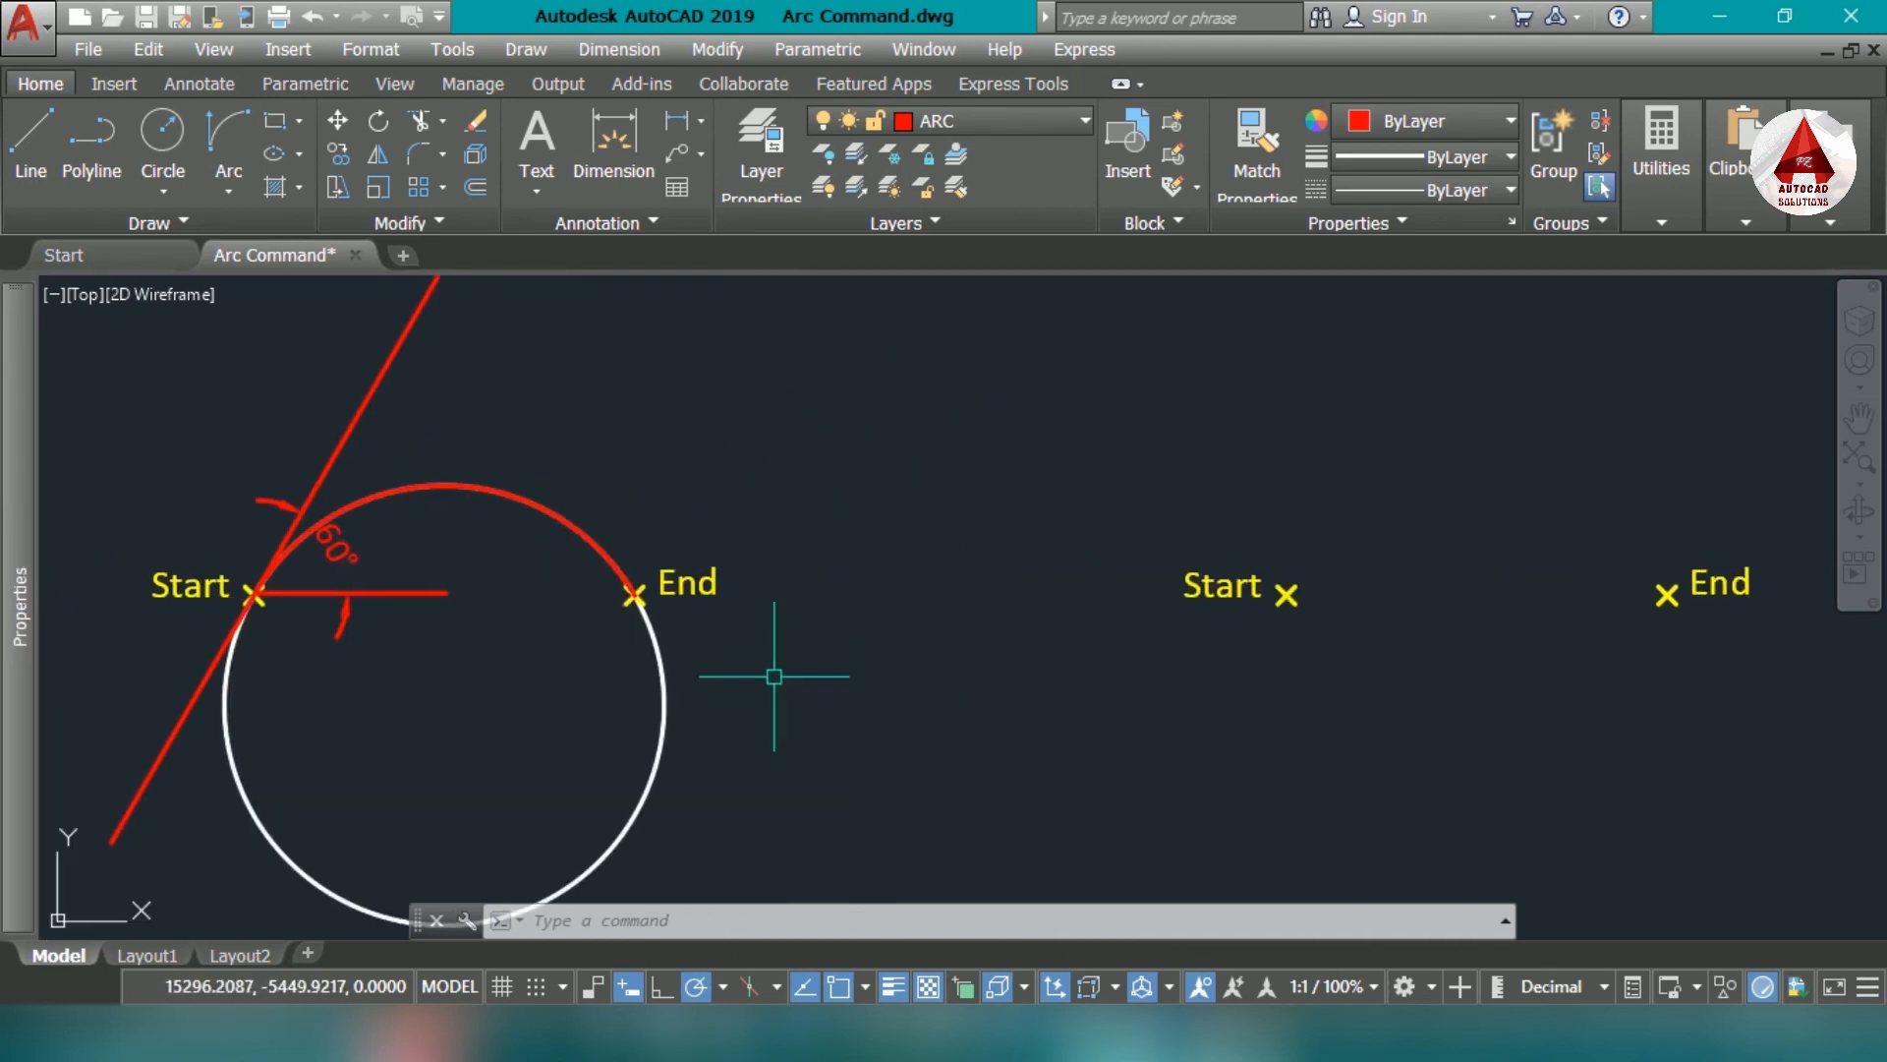
- Draw an arc between the next pair of Start and End markers using the End and Direction options with a tangent direction of -60
{"action": "middle_click_drag", "start_coordinate": [1389, 684], "coordinate": [820, 682]}
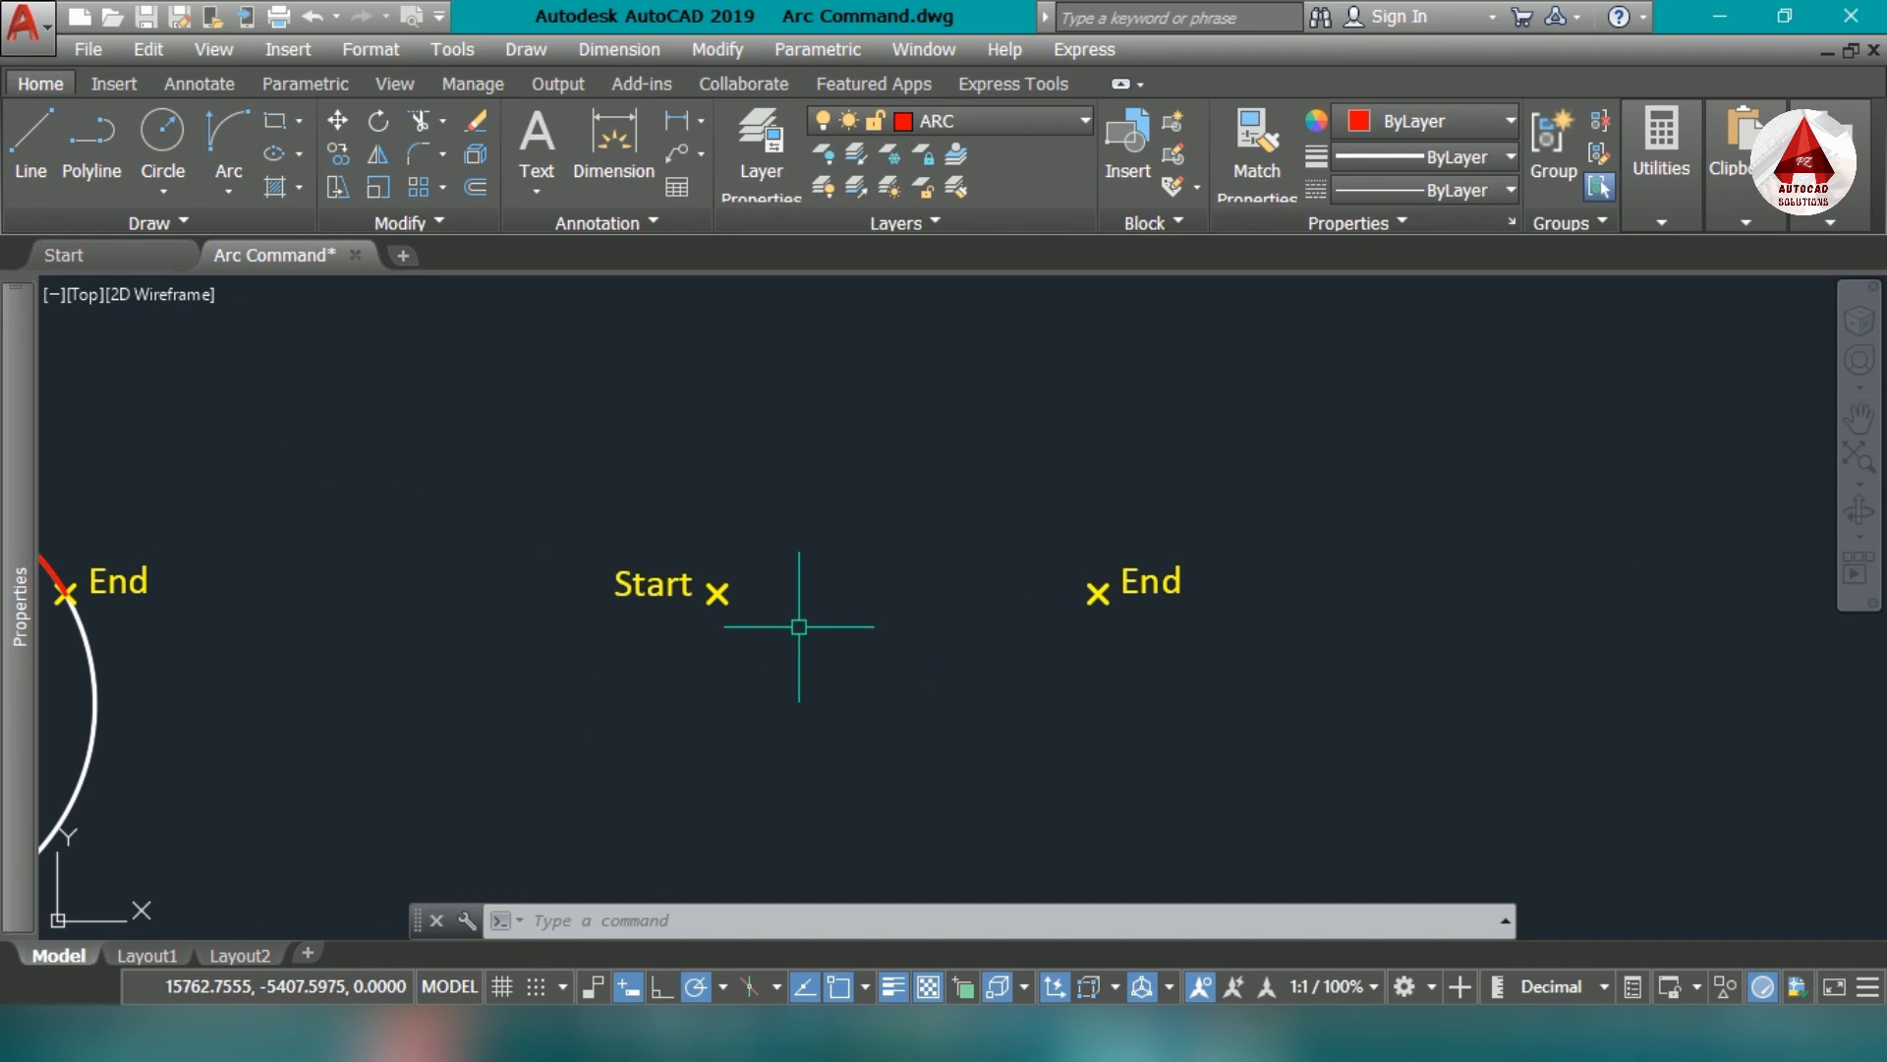
{"action": "type", "text": "a"}
{"action": "key", "text": "Return"}
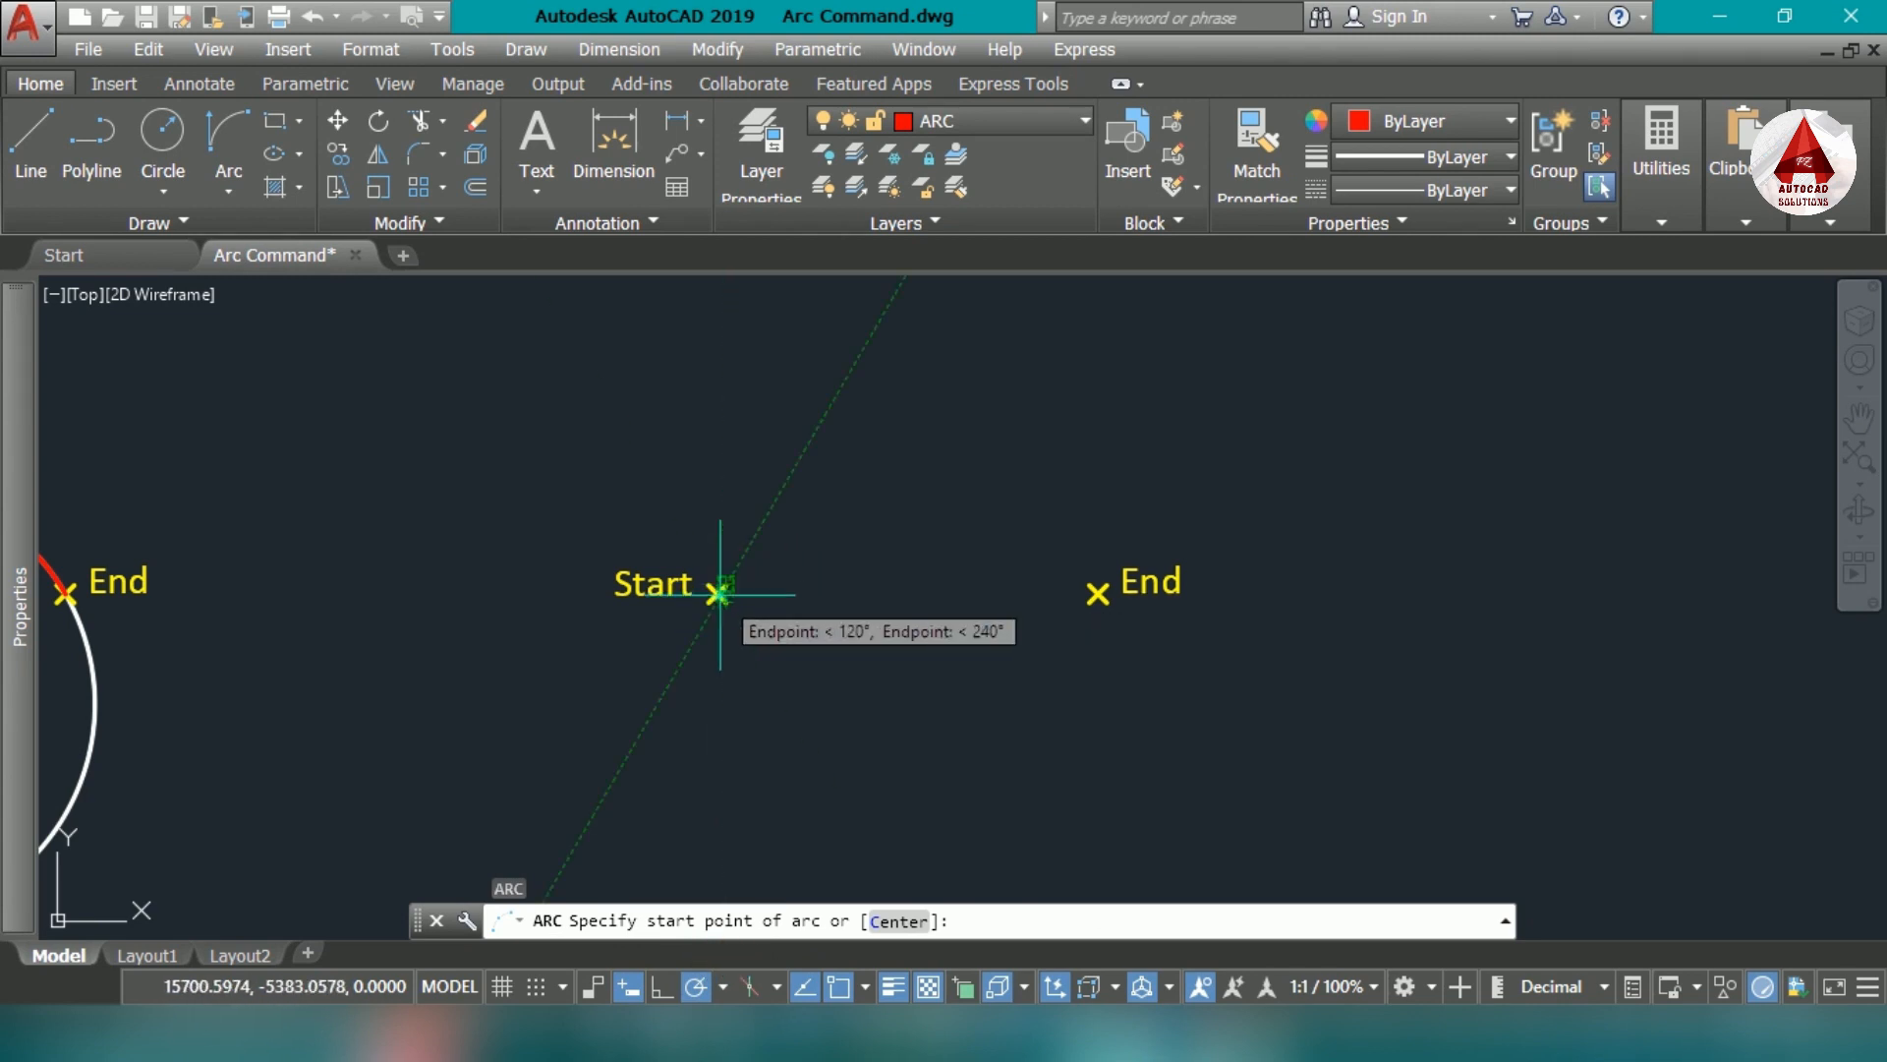
{"action": "scroll", "coordinate": [716, 590], "scroll_direction": "up", "scroll_amount": 6}
{"action": "left_click", "coordinate": [683, 583]}
{"action": "scroll", "coordinate": [796, 590], "scroll_direction": "down", "scroll_amount": 4}
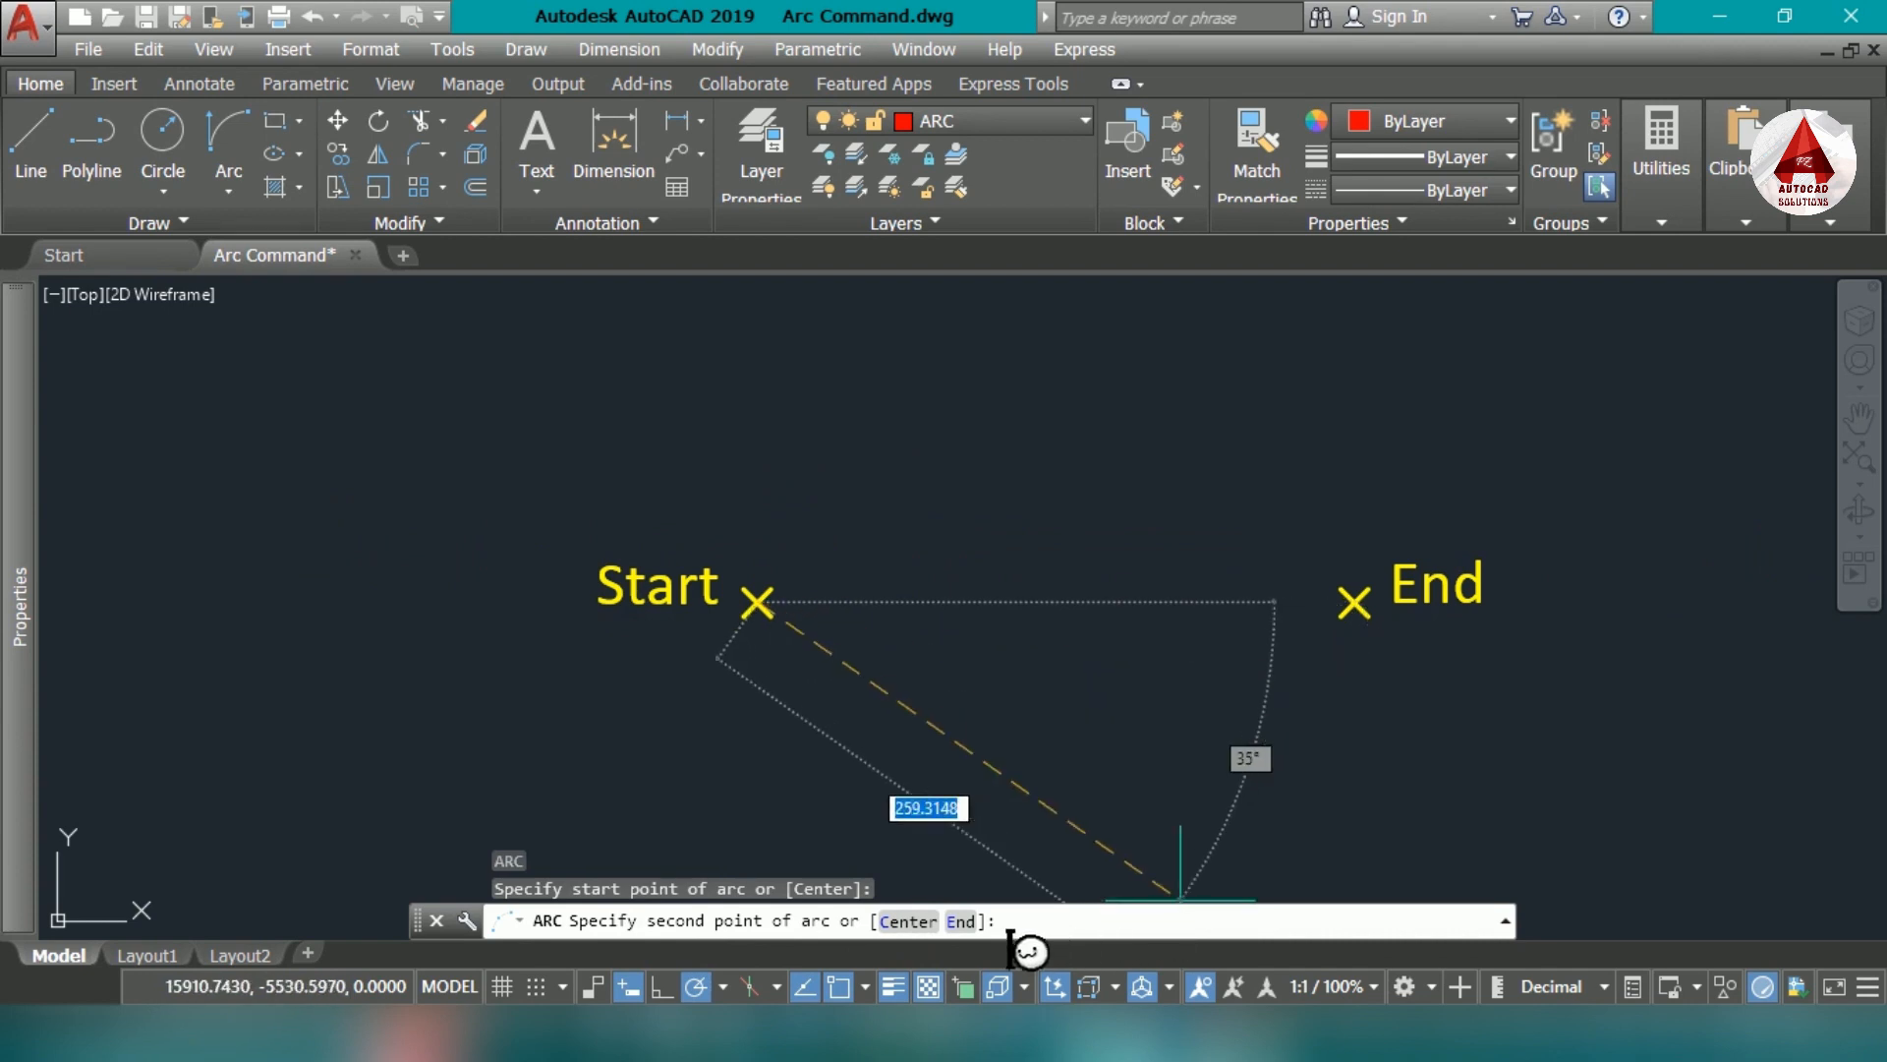
{"action": "left_click", "coordinate": [983, 929]}
{"action": "scroll", "coordinate": [1317, 570], "scroll_direction": "up", "scroll_amount": 4}
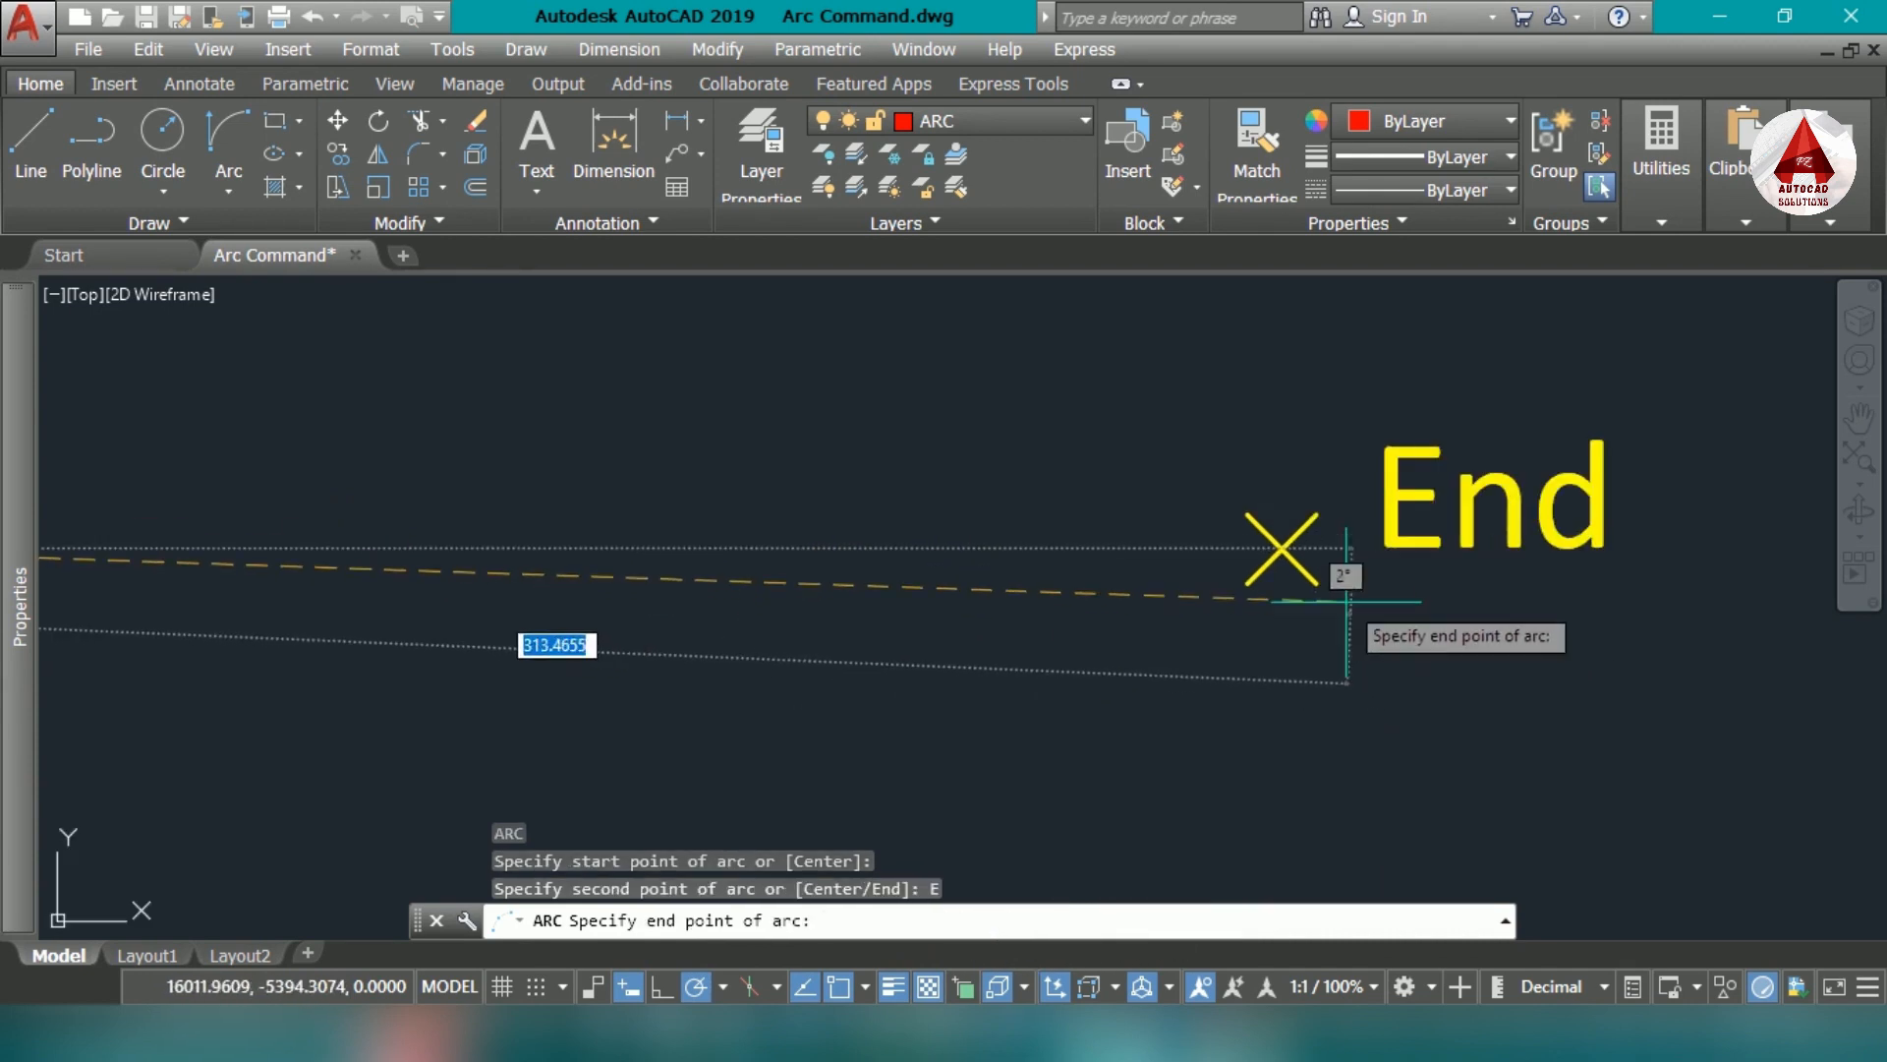
{"action": "scroll", "coordinate": [1281, 549], "scroll_direction": "down", "scroll_amount": 3}
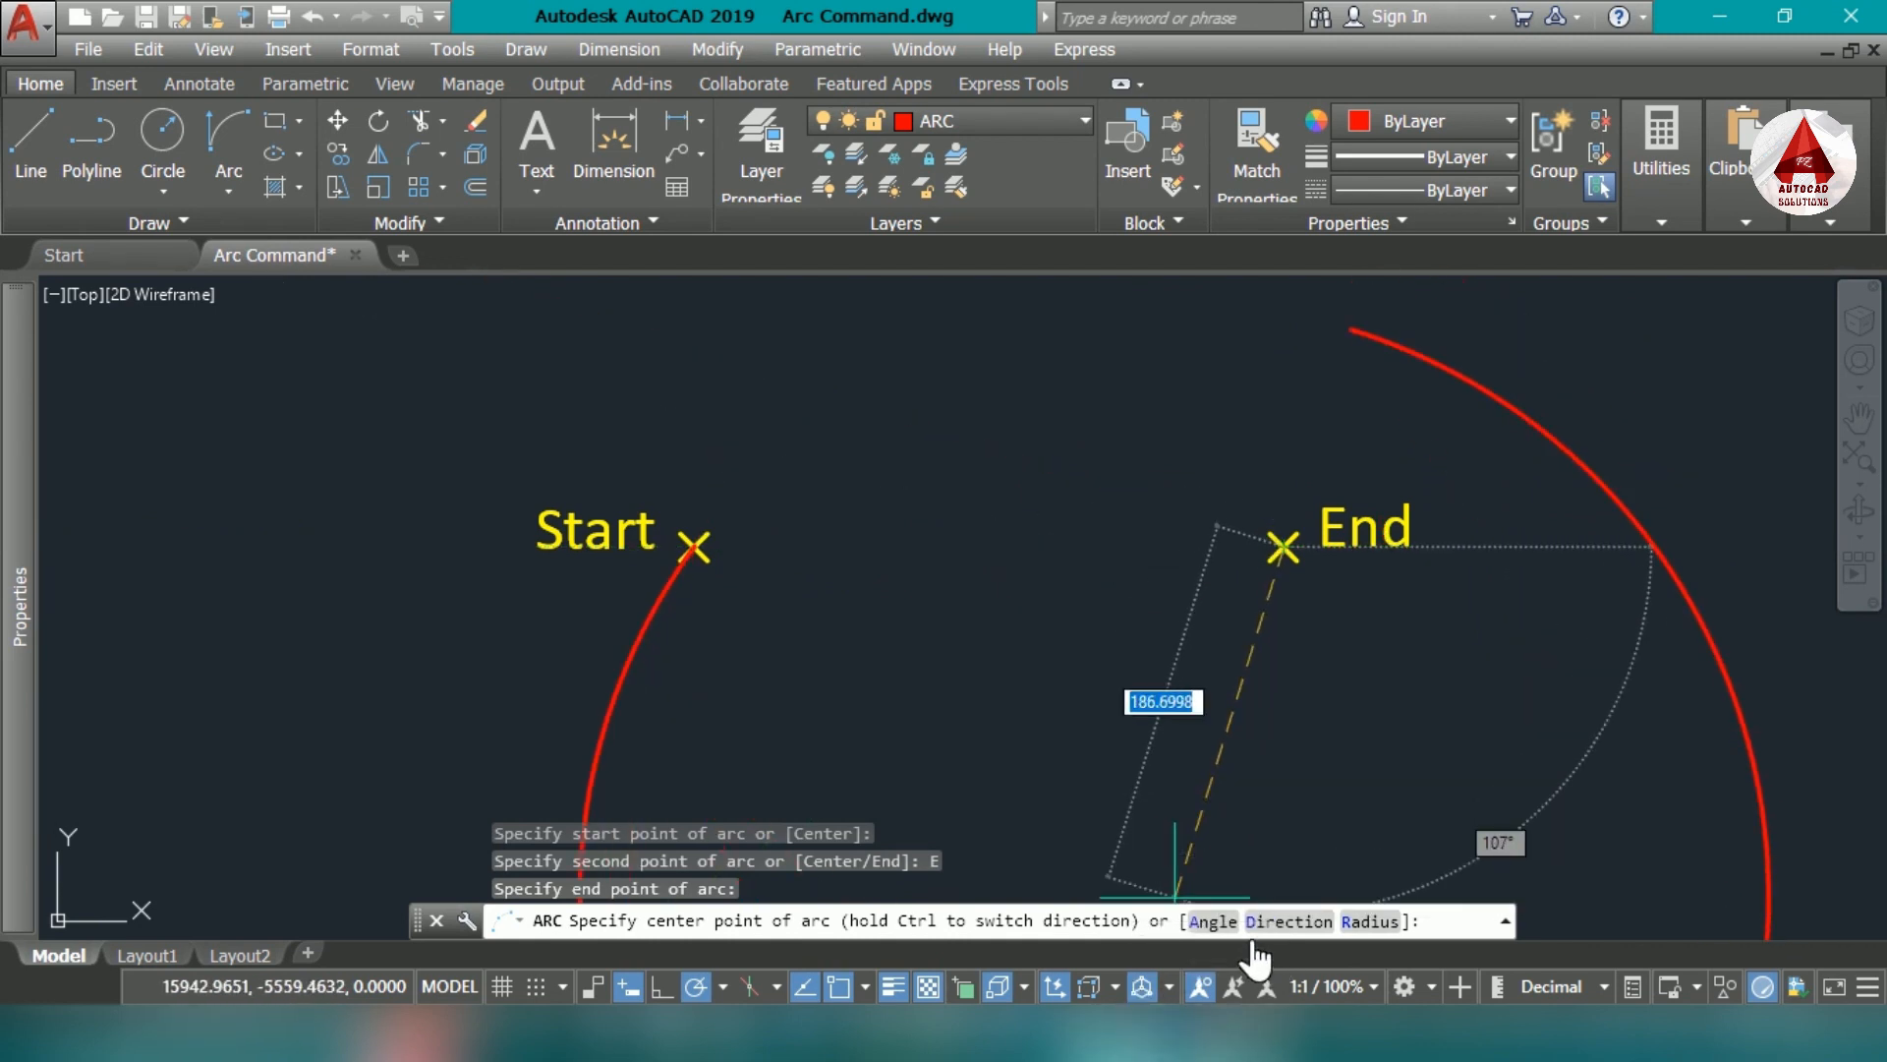
{"action": "left_click", "coordinate": [1318, 924]}
{"action": "scroll", "coordinate": [1131, 521], "scroll_direction": "down", "scroll_amount": 4}
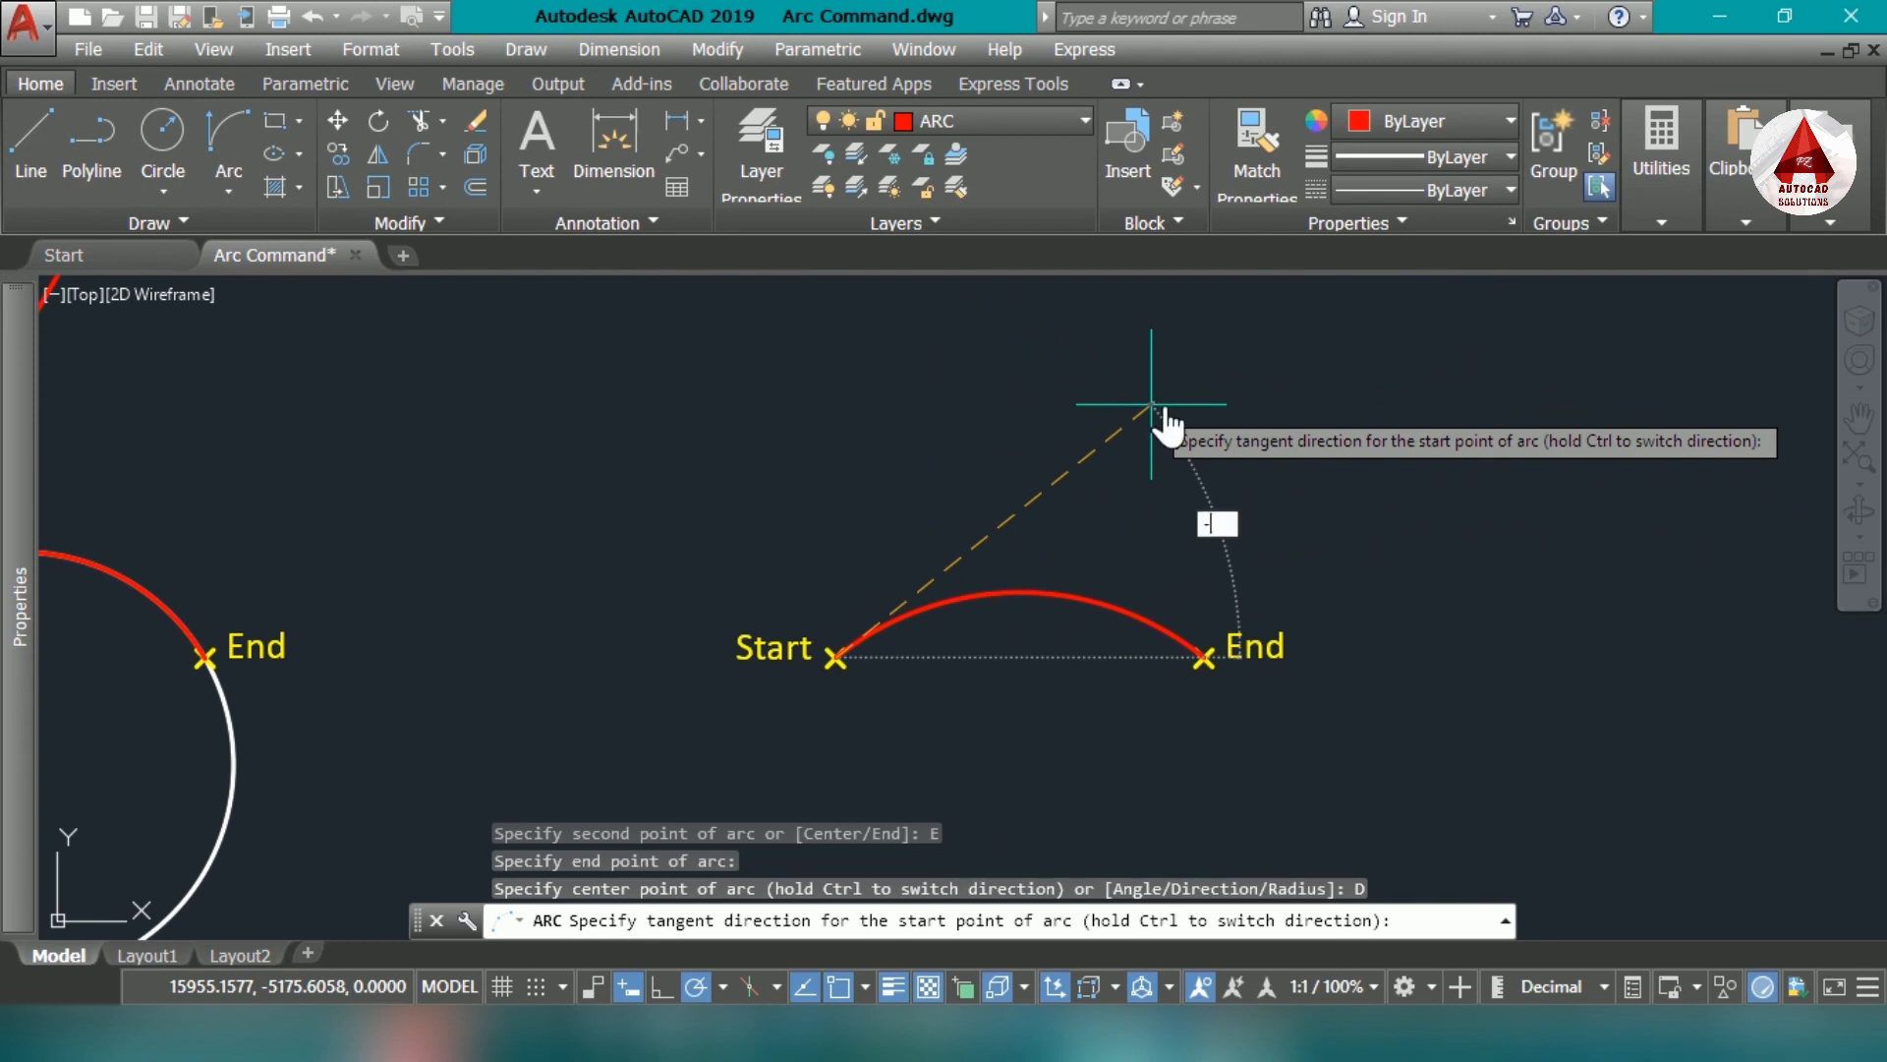
{"action": "key", "text": "Return"}
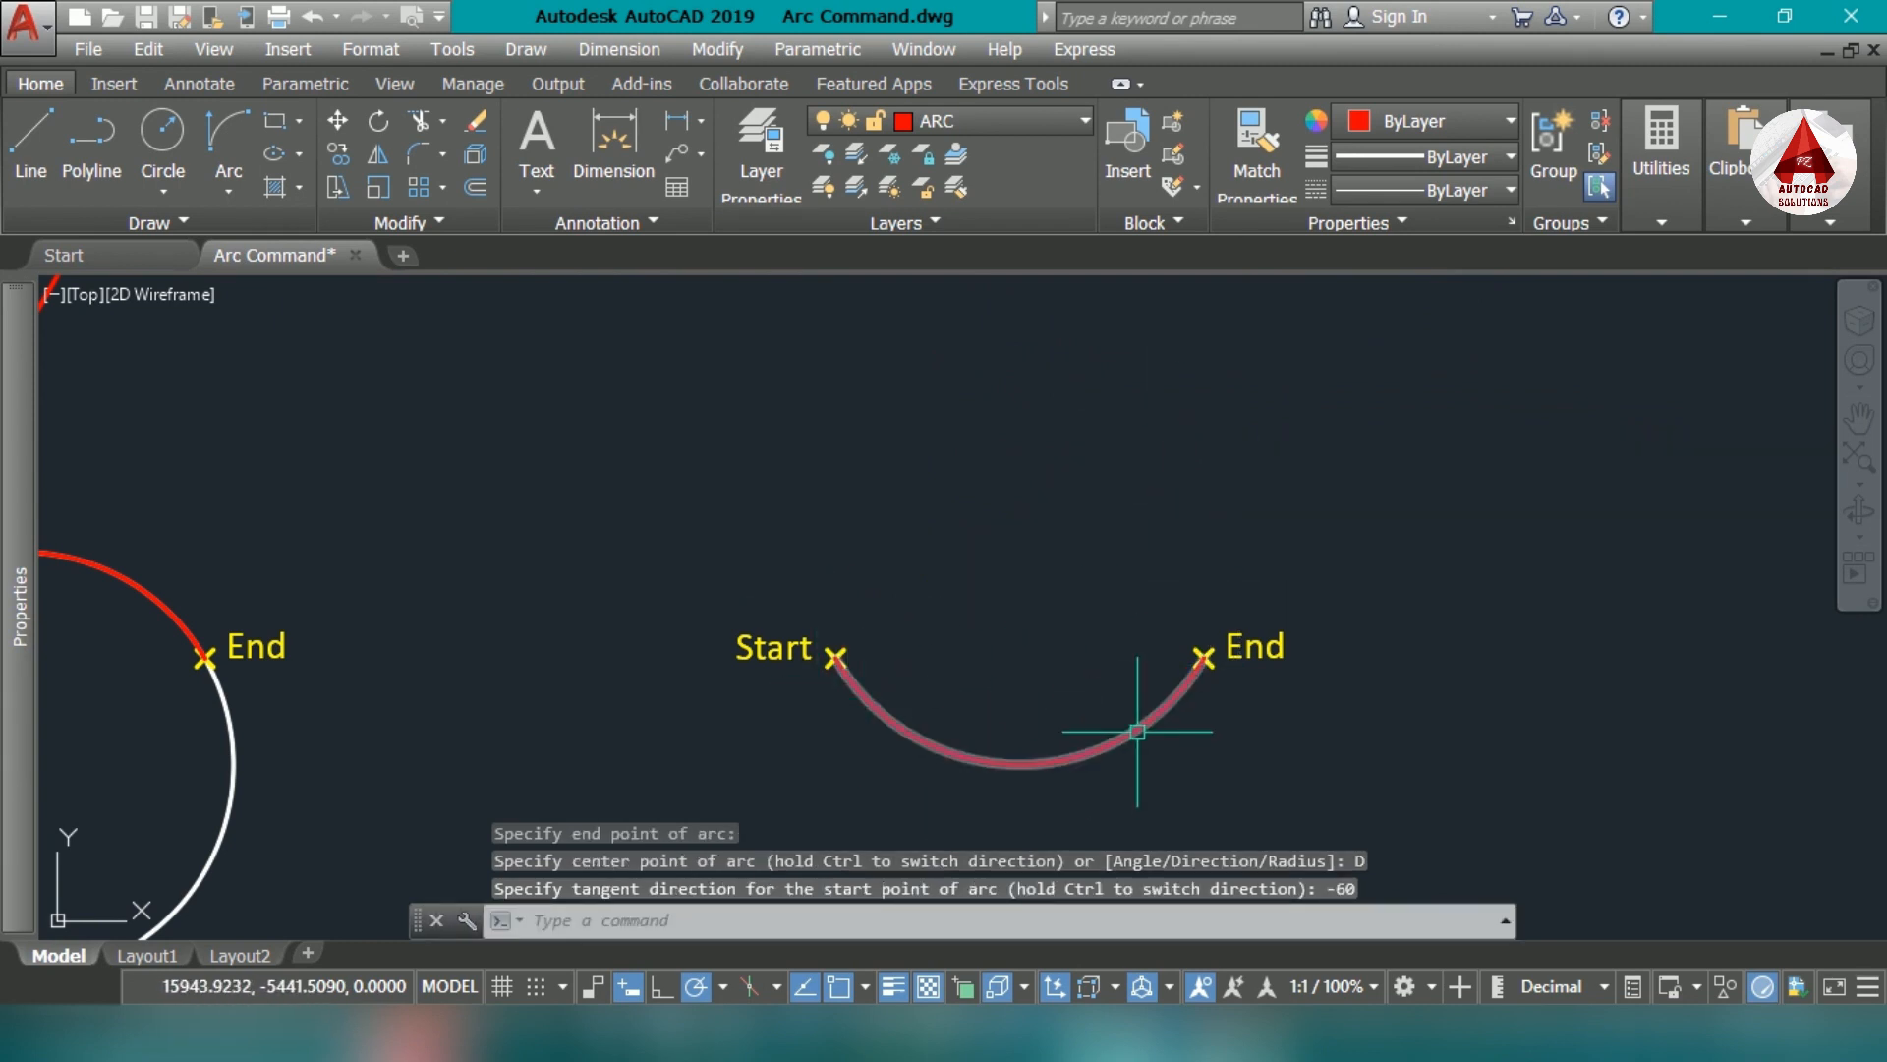
{"action": "middle_click_drag", "start_coordinate": [1117, 744], "coordinate": [1091, 733]}
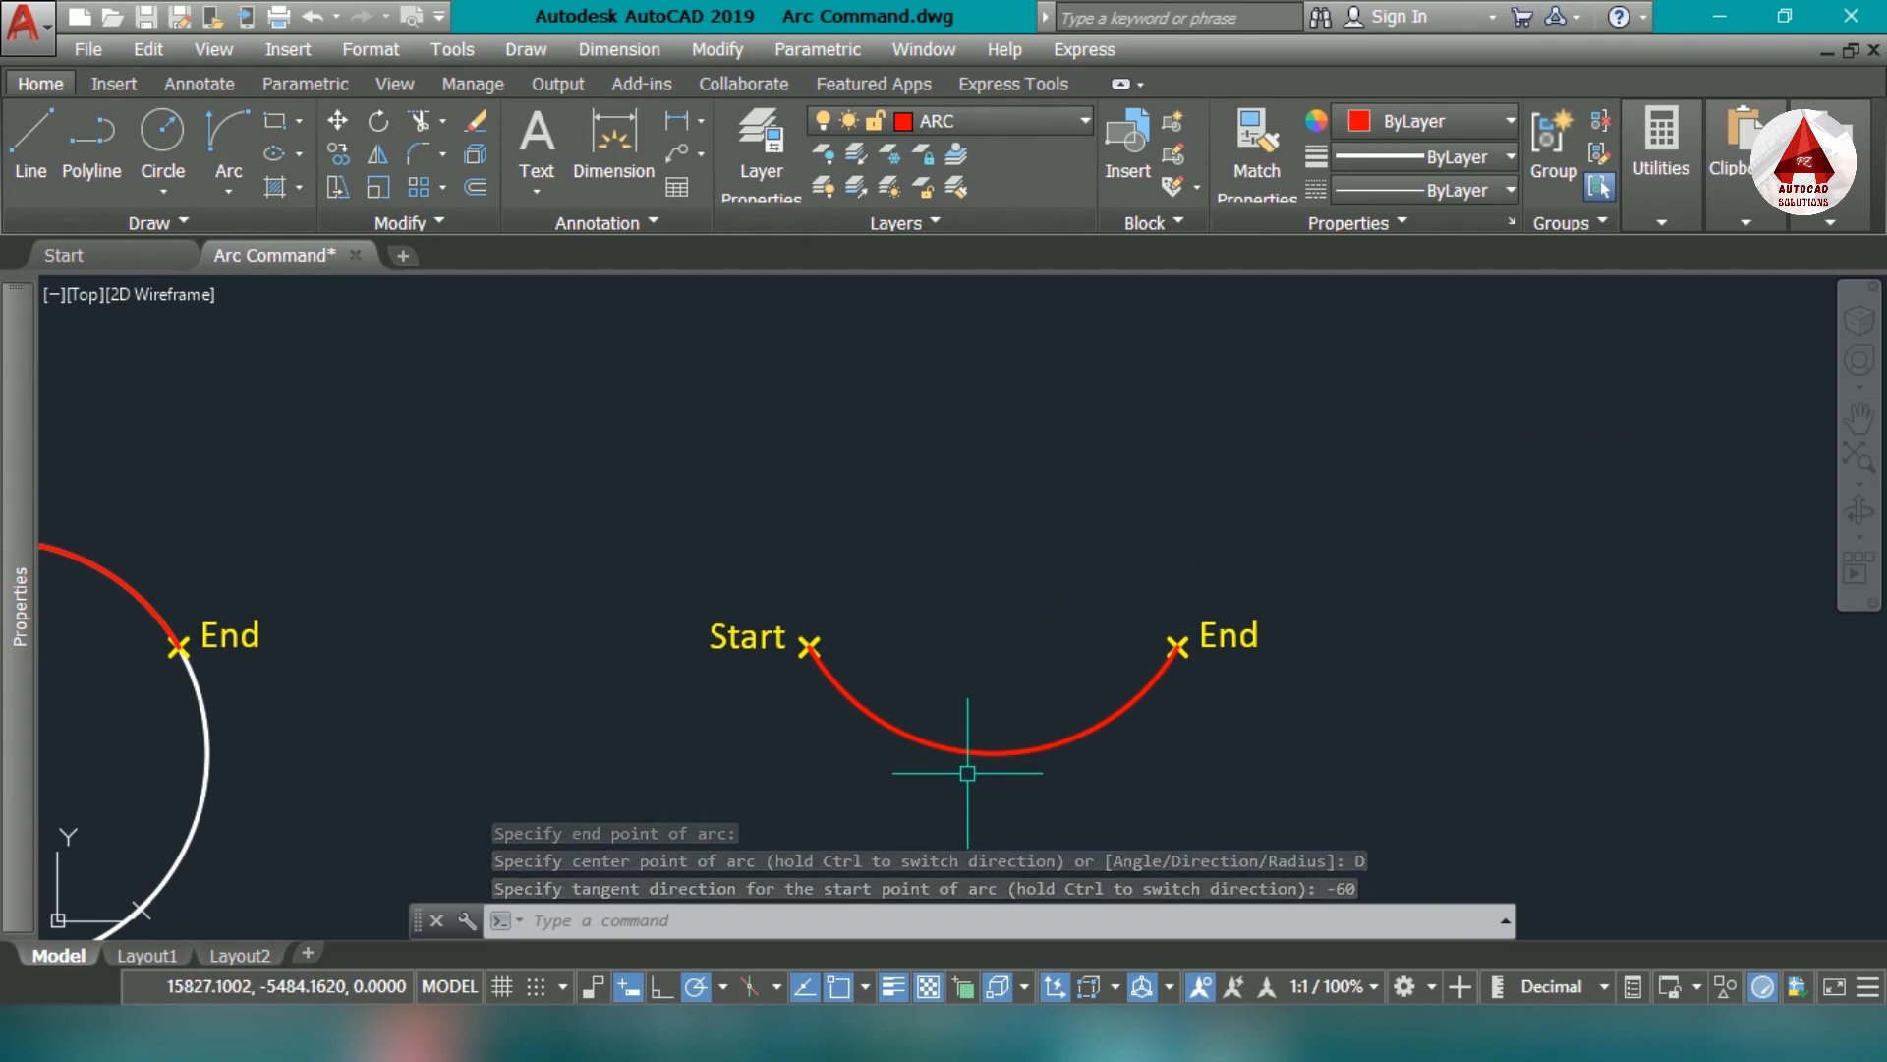
{"action": "type", "text": "l"}
{"action": "key", "text": "Return"}
{"action": "left_click", "coordinate": [810, 648]}
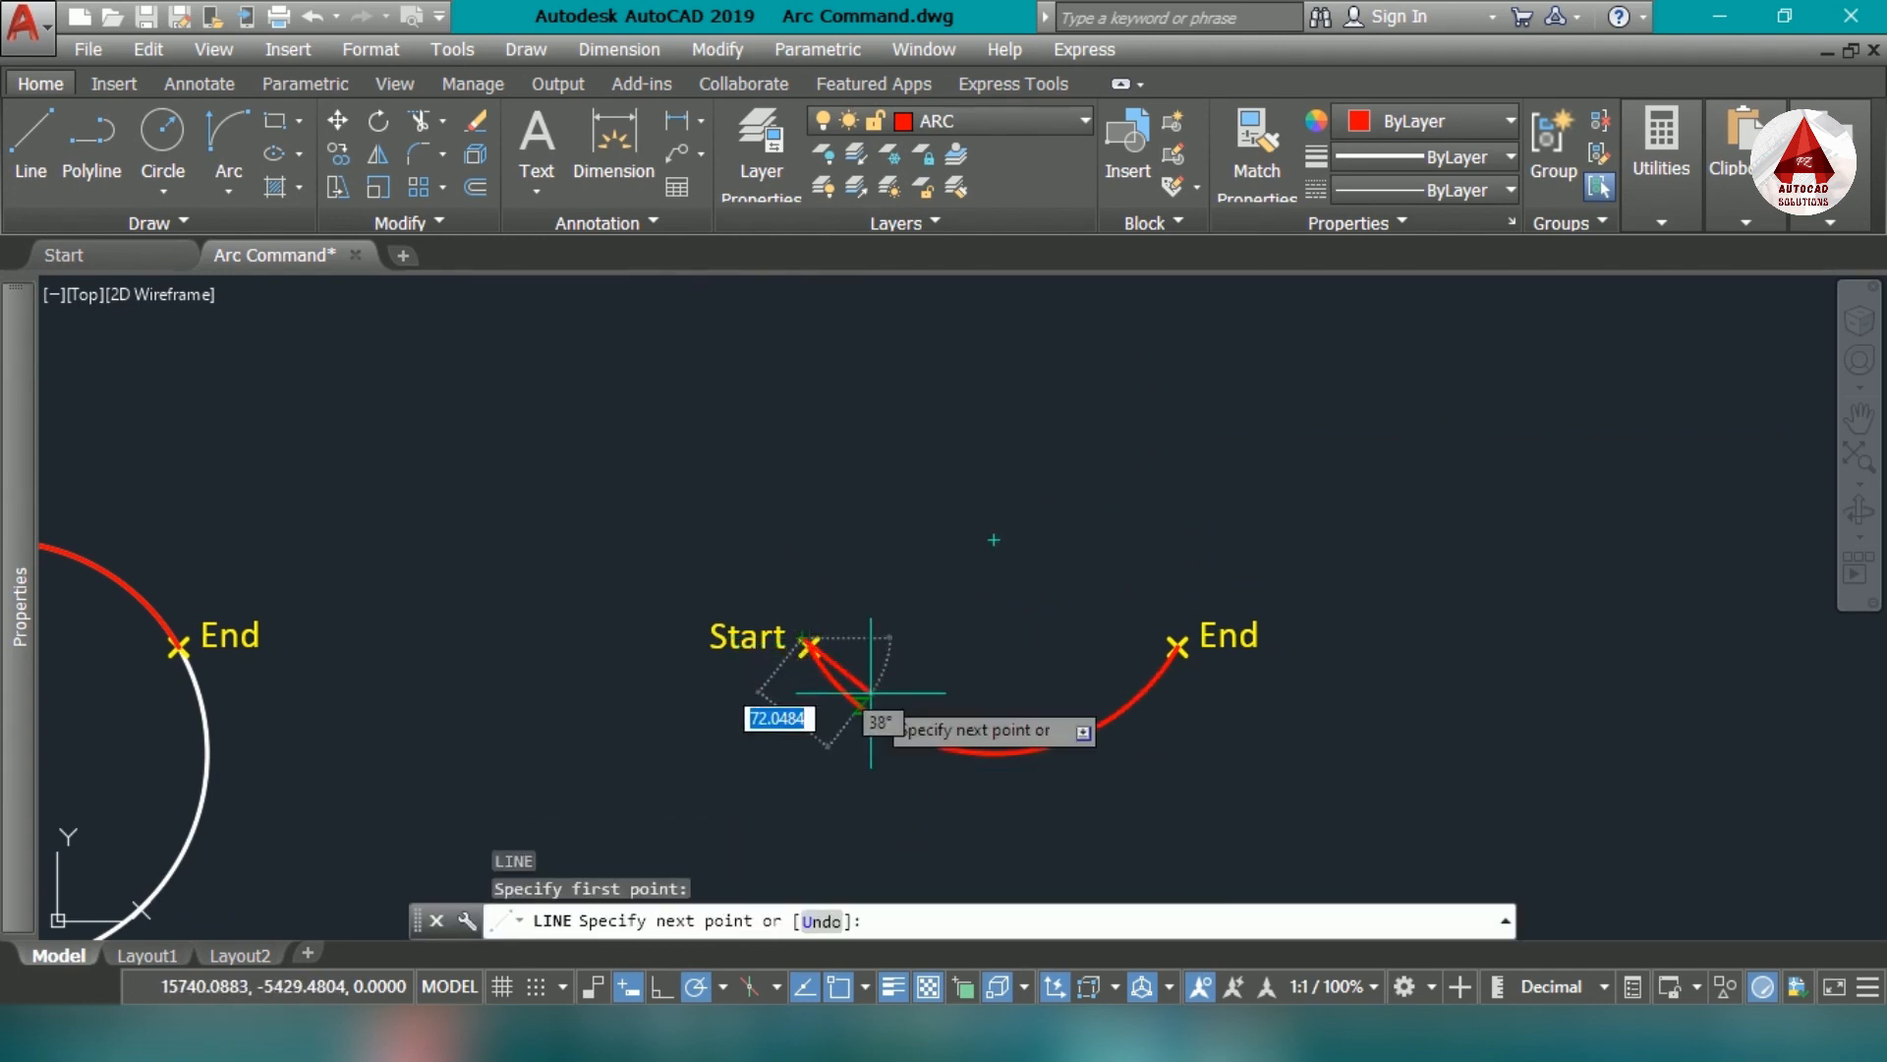
{"action": "key", "text": "Escape"}
- Draw a tangent line from the Start marker downward at 300°, about 317 units long
{"action": "key", "text": "Return"}
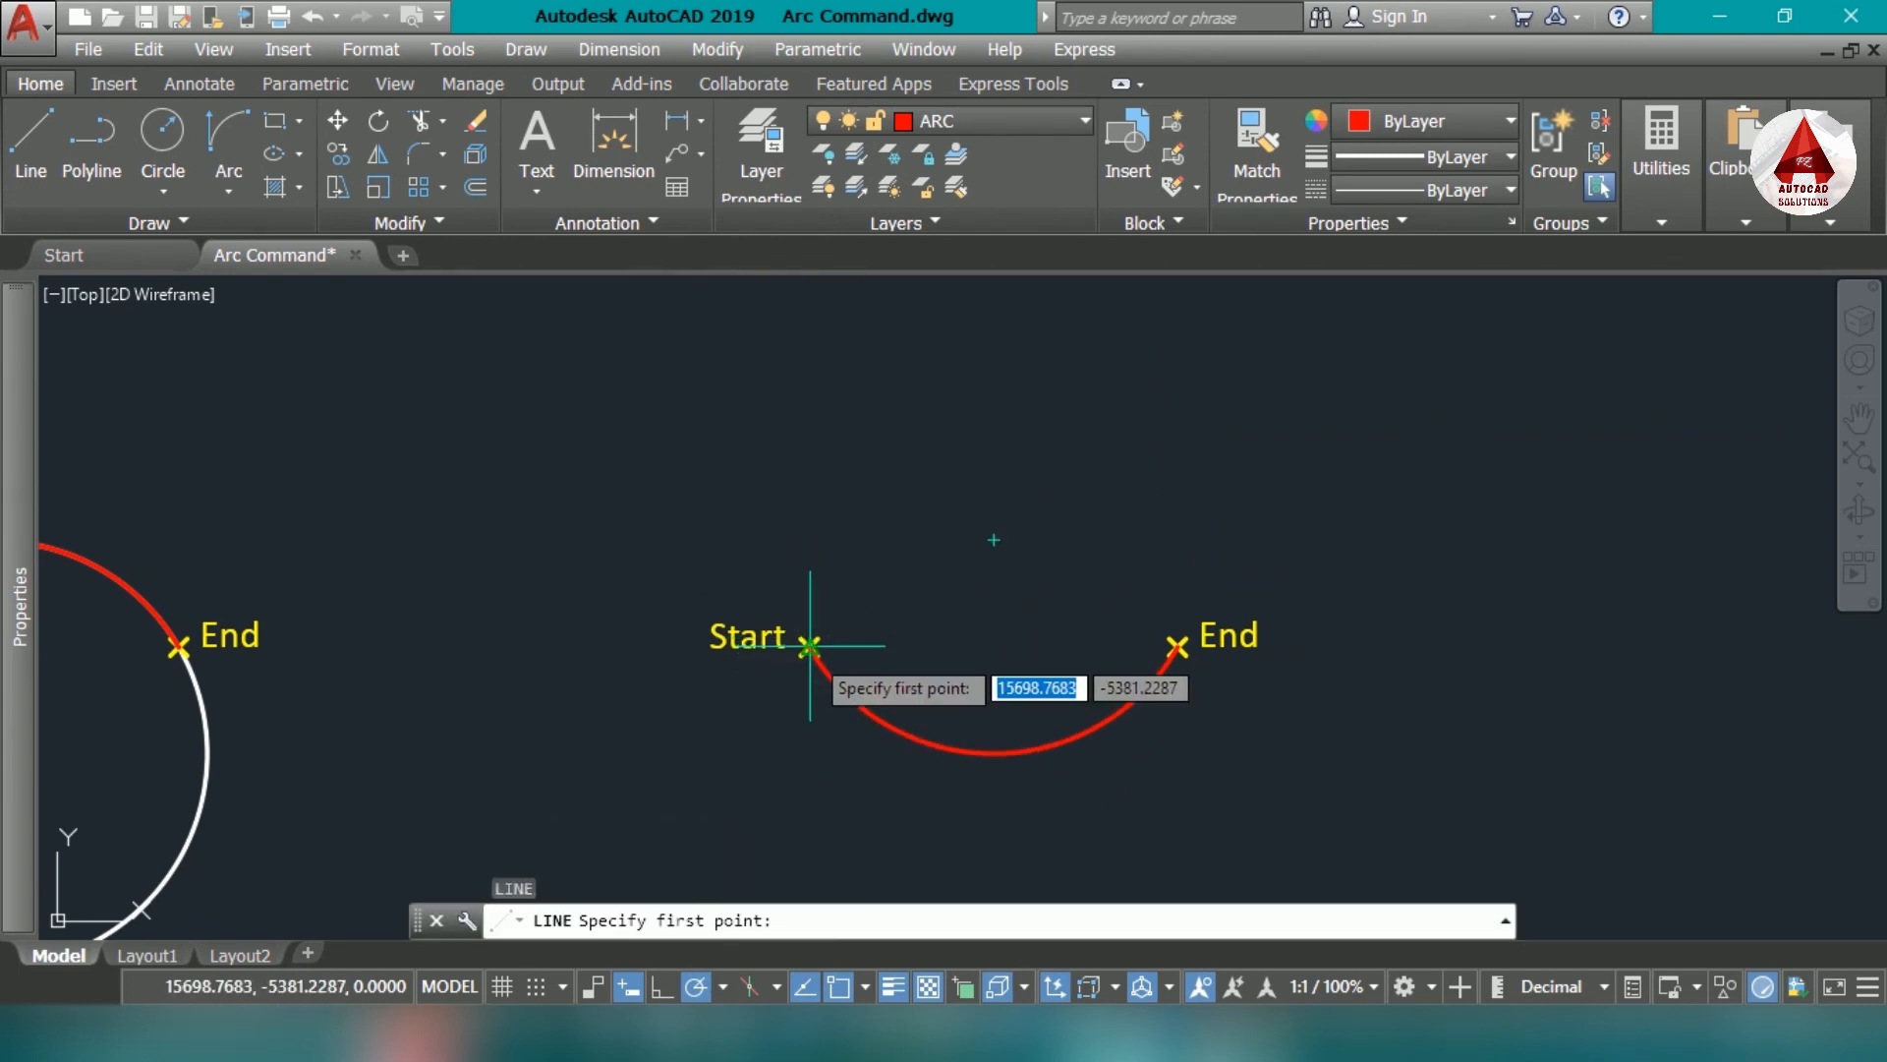
{"action": "left_click", "coordinate": [808, 648]}
{"action": "middle_click_drag", "start_coordinate": [1003, 820], "coordinate": [1032, 615]}
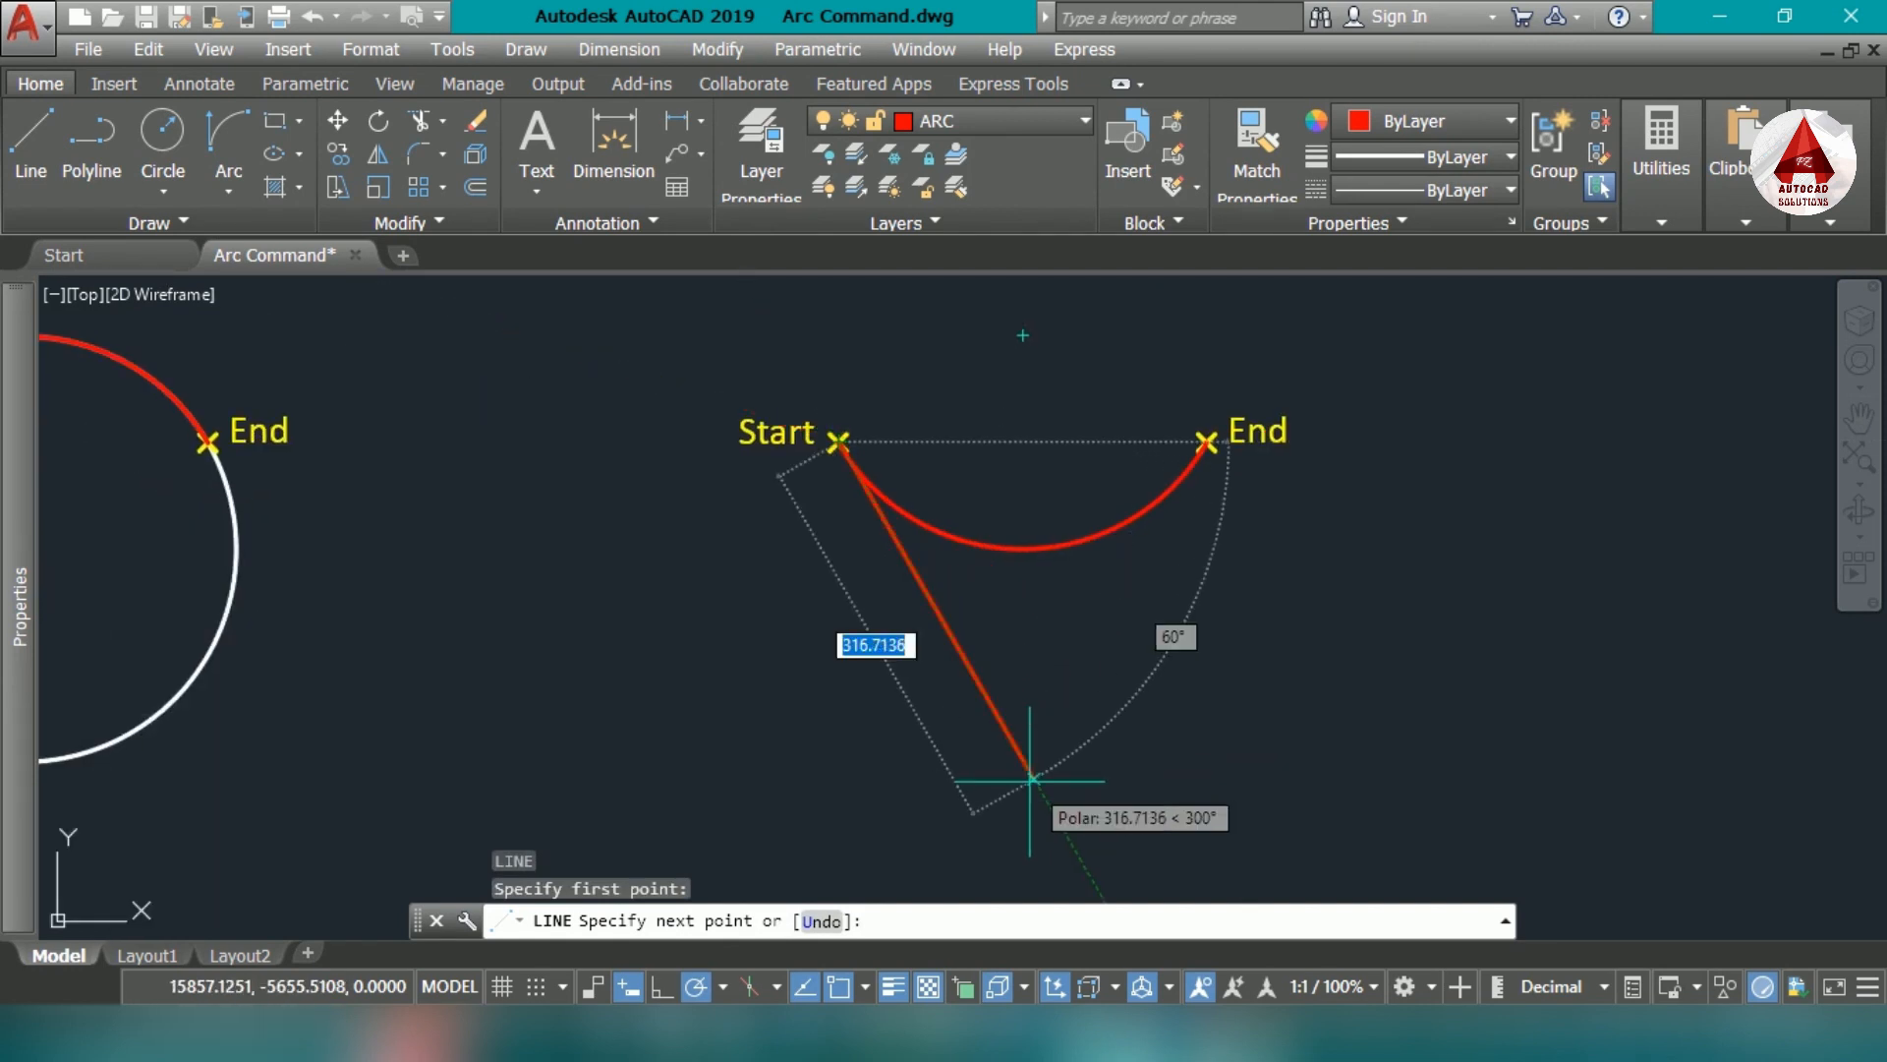
{"action": "left_click", "coordinate": [1030, 781]}
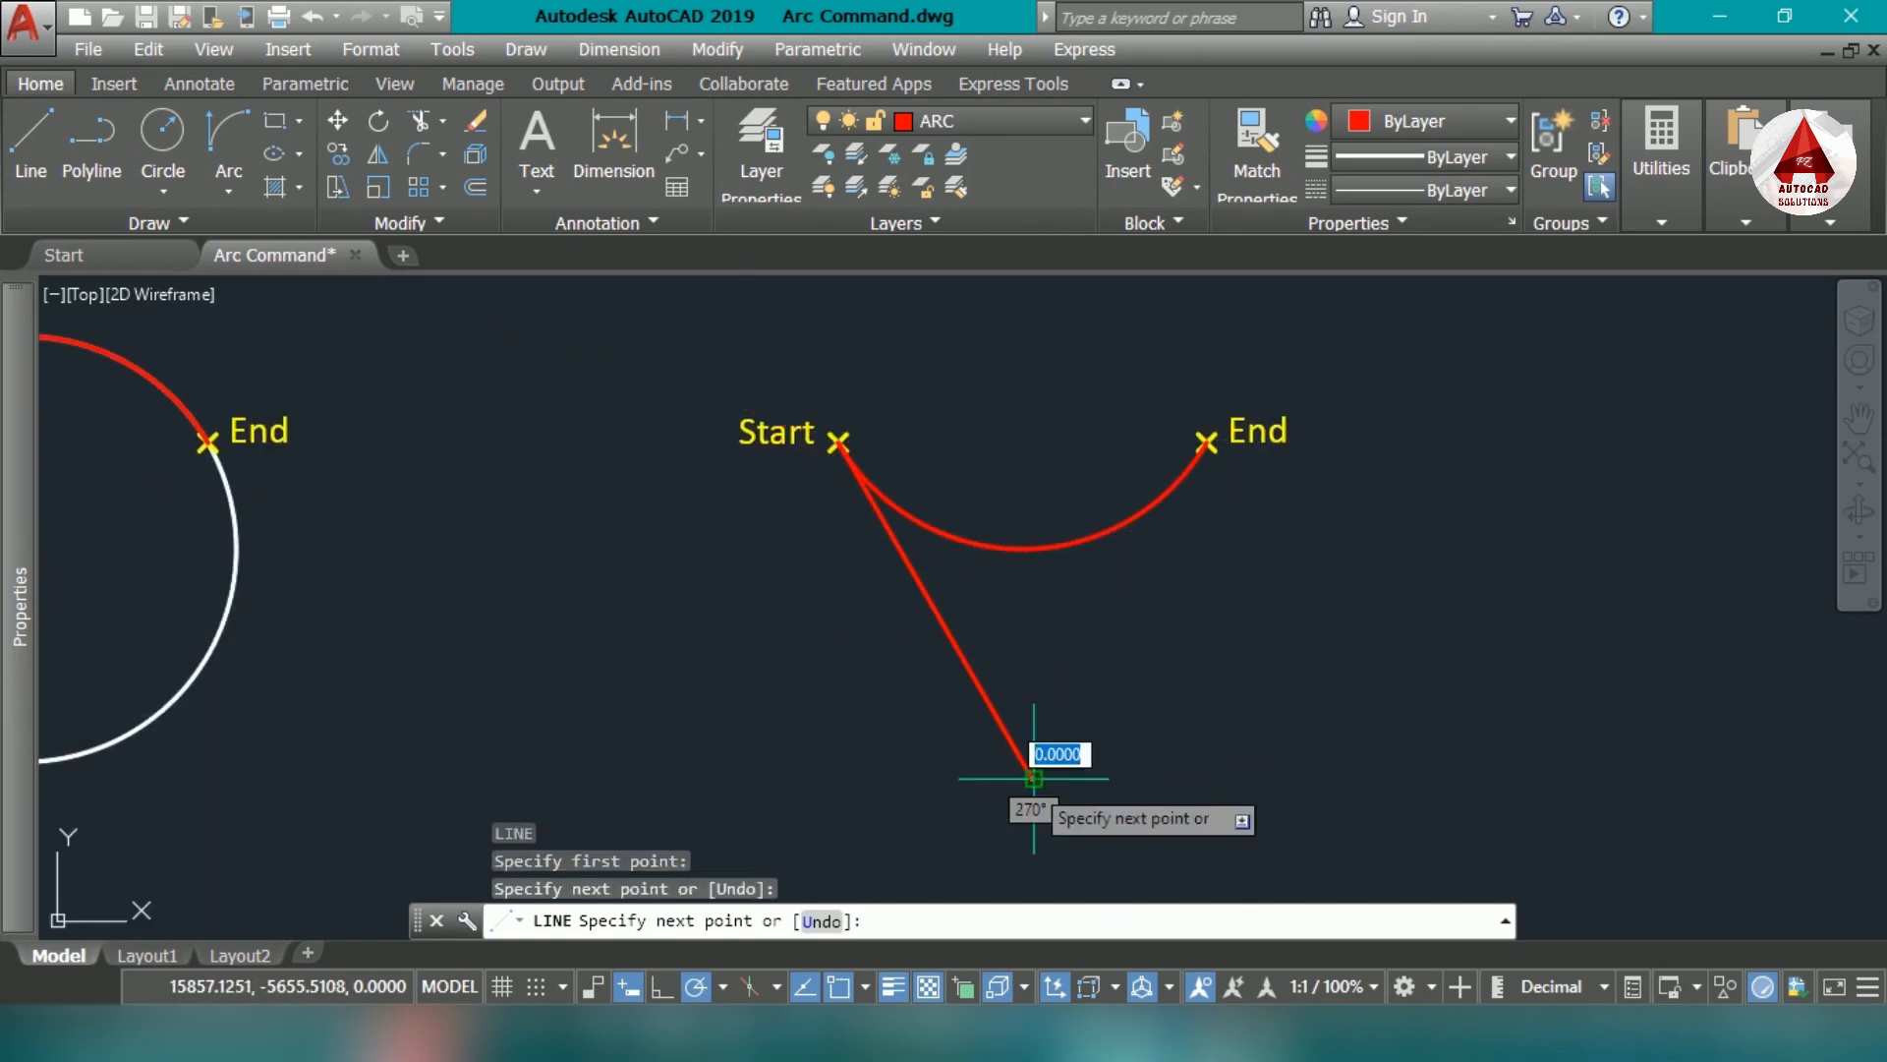
{"action": "key", "text": "Escape"}
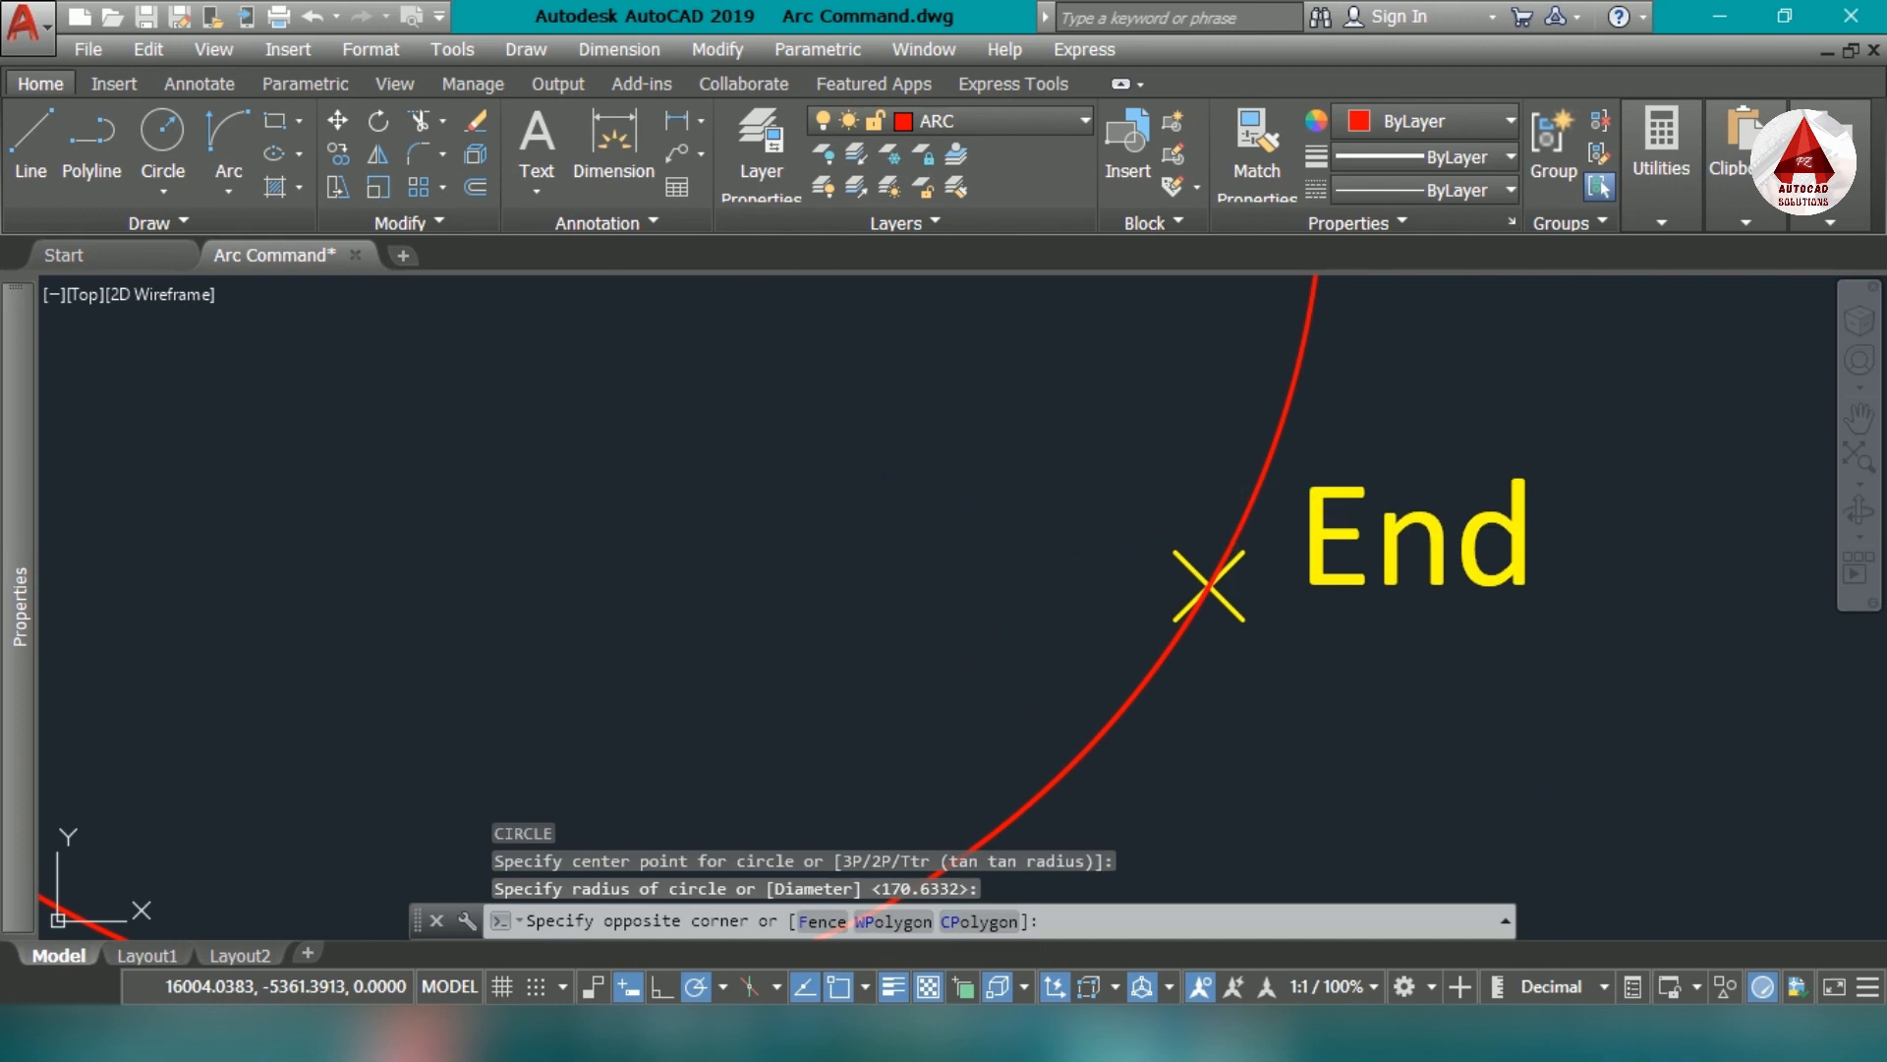
- Complete the arc with a full concentric circle through both markers and recolor that circle grey
{"action": "key", "text": "ctrl+1"}
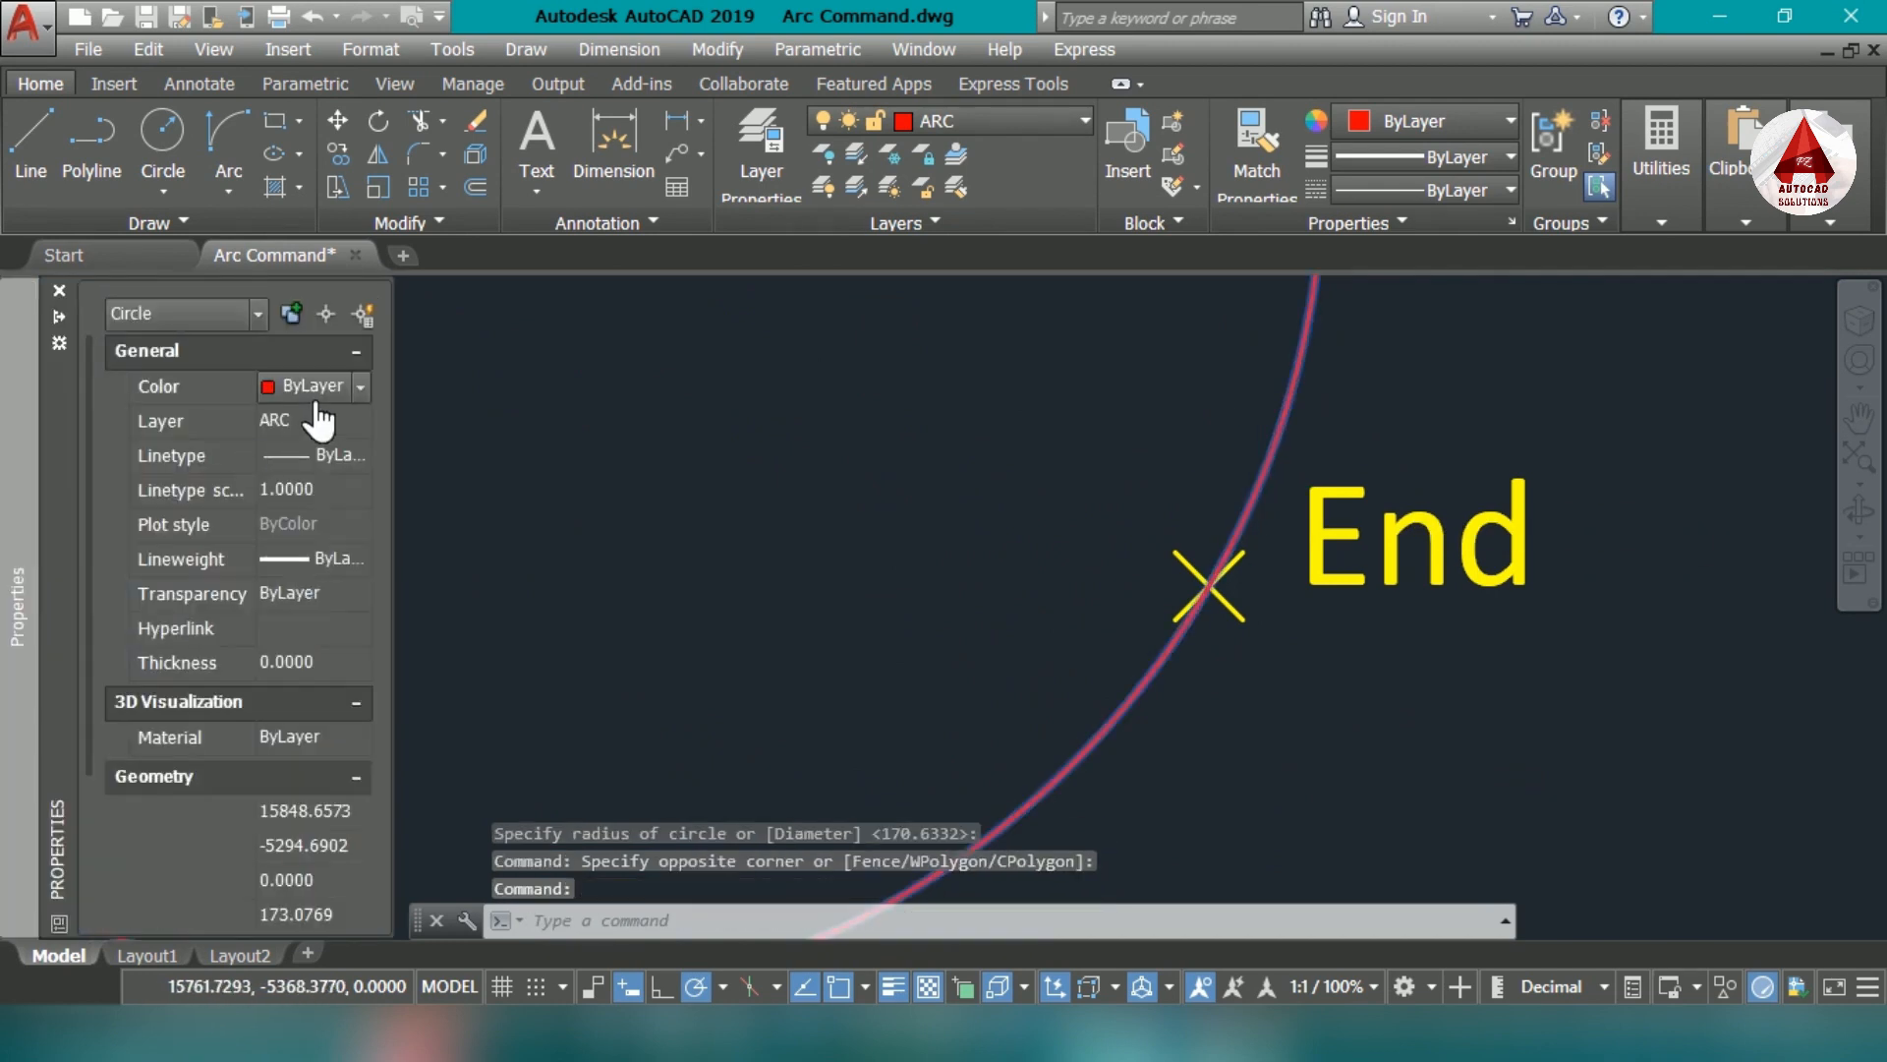
{"action": "right_click", "coordinate": [1315, 309]}
{"action": "mouse_move", "coordinate": [1445, 644]}
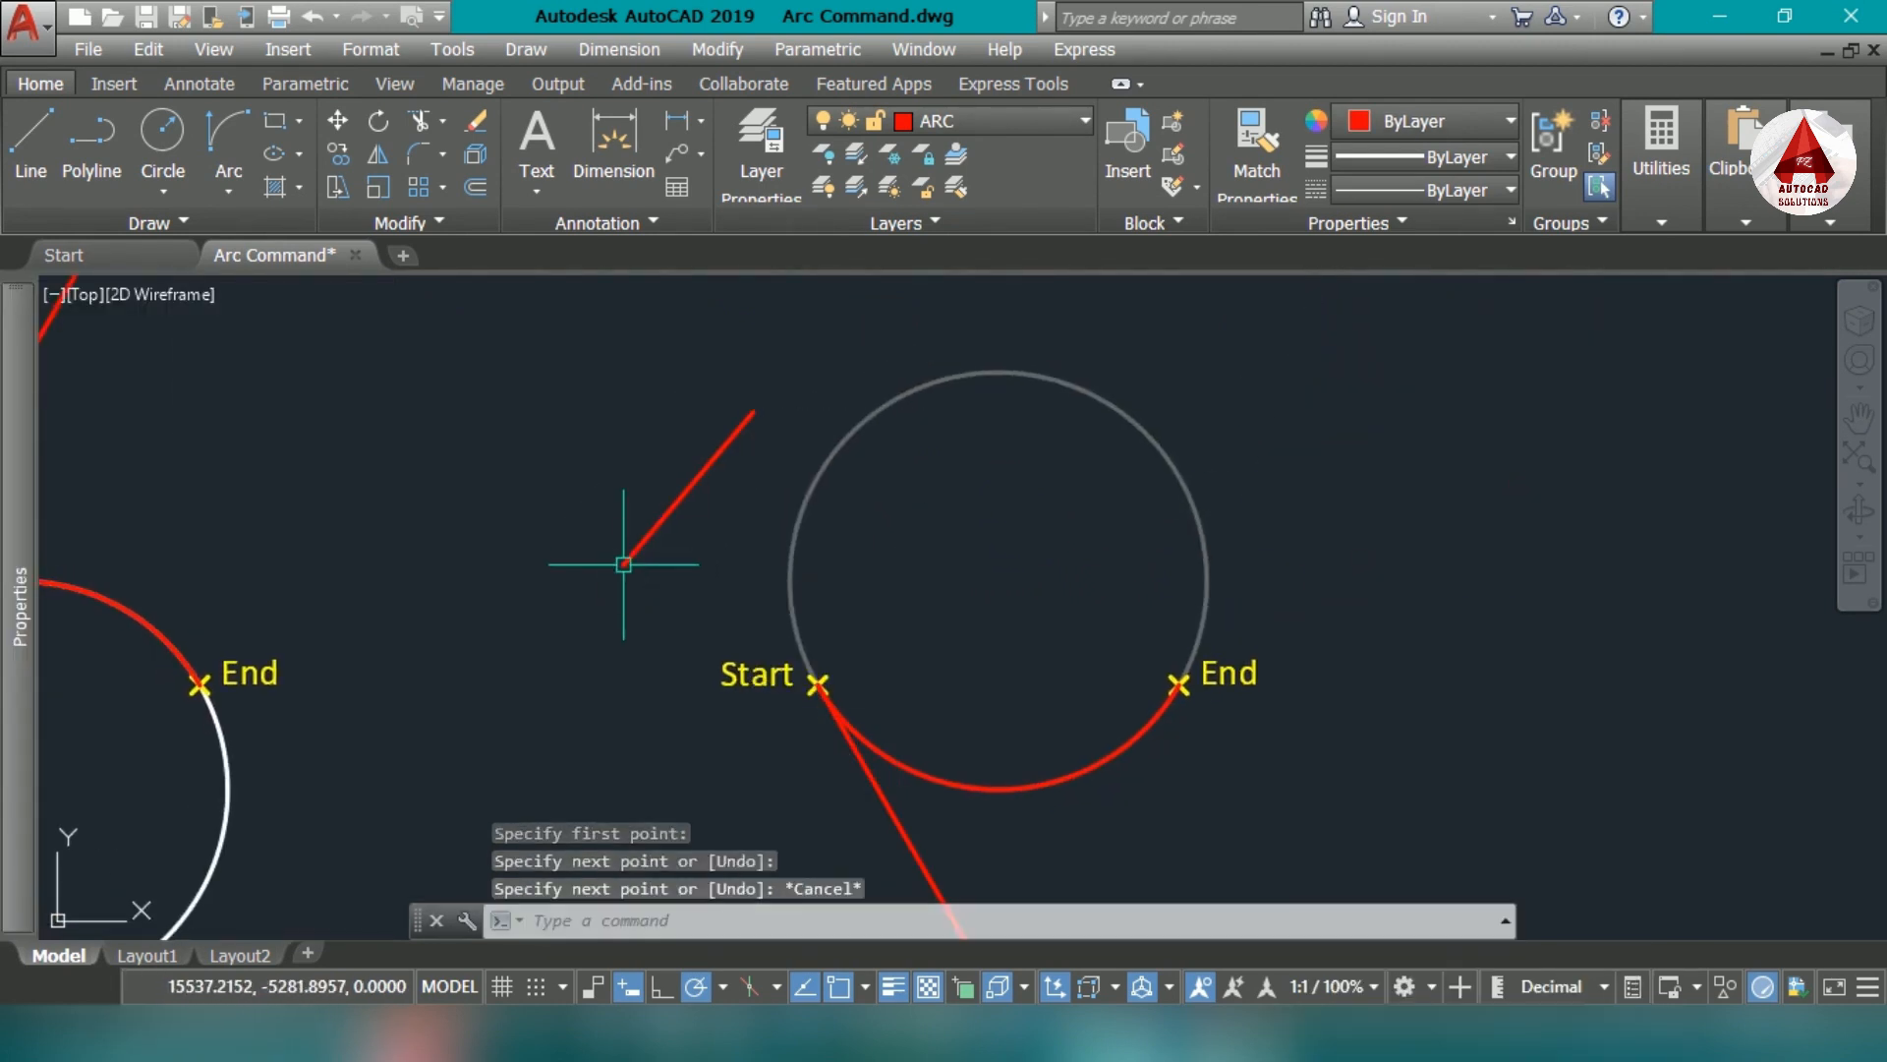
- Draw a horizontal line from the Start marker toward the End marker and add an angular dimension between it and the tangent line
{"action": "scroll", "coordinate": [818, 683], "scroll_direction": "up", "scroll_amount": 3}
{"action": "left_click", "coordinate": [818, 684]}
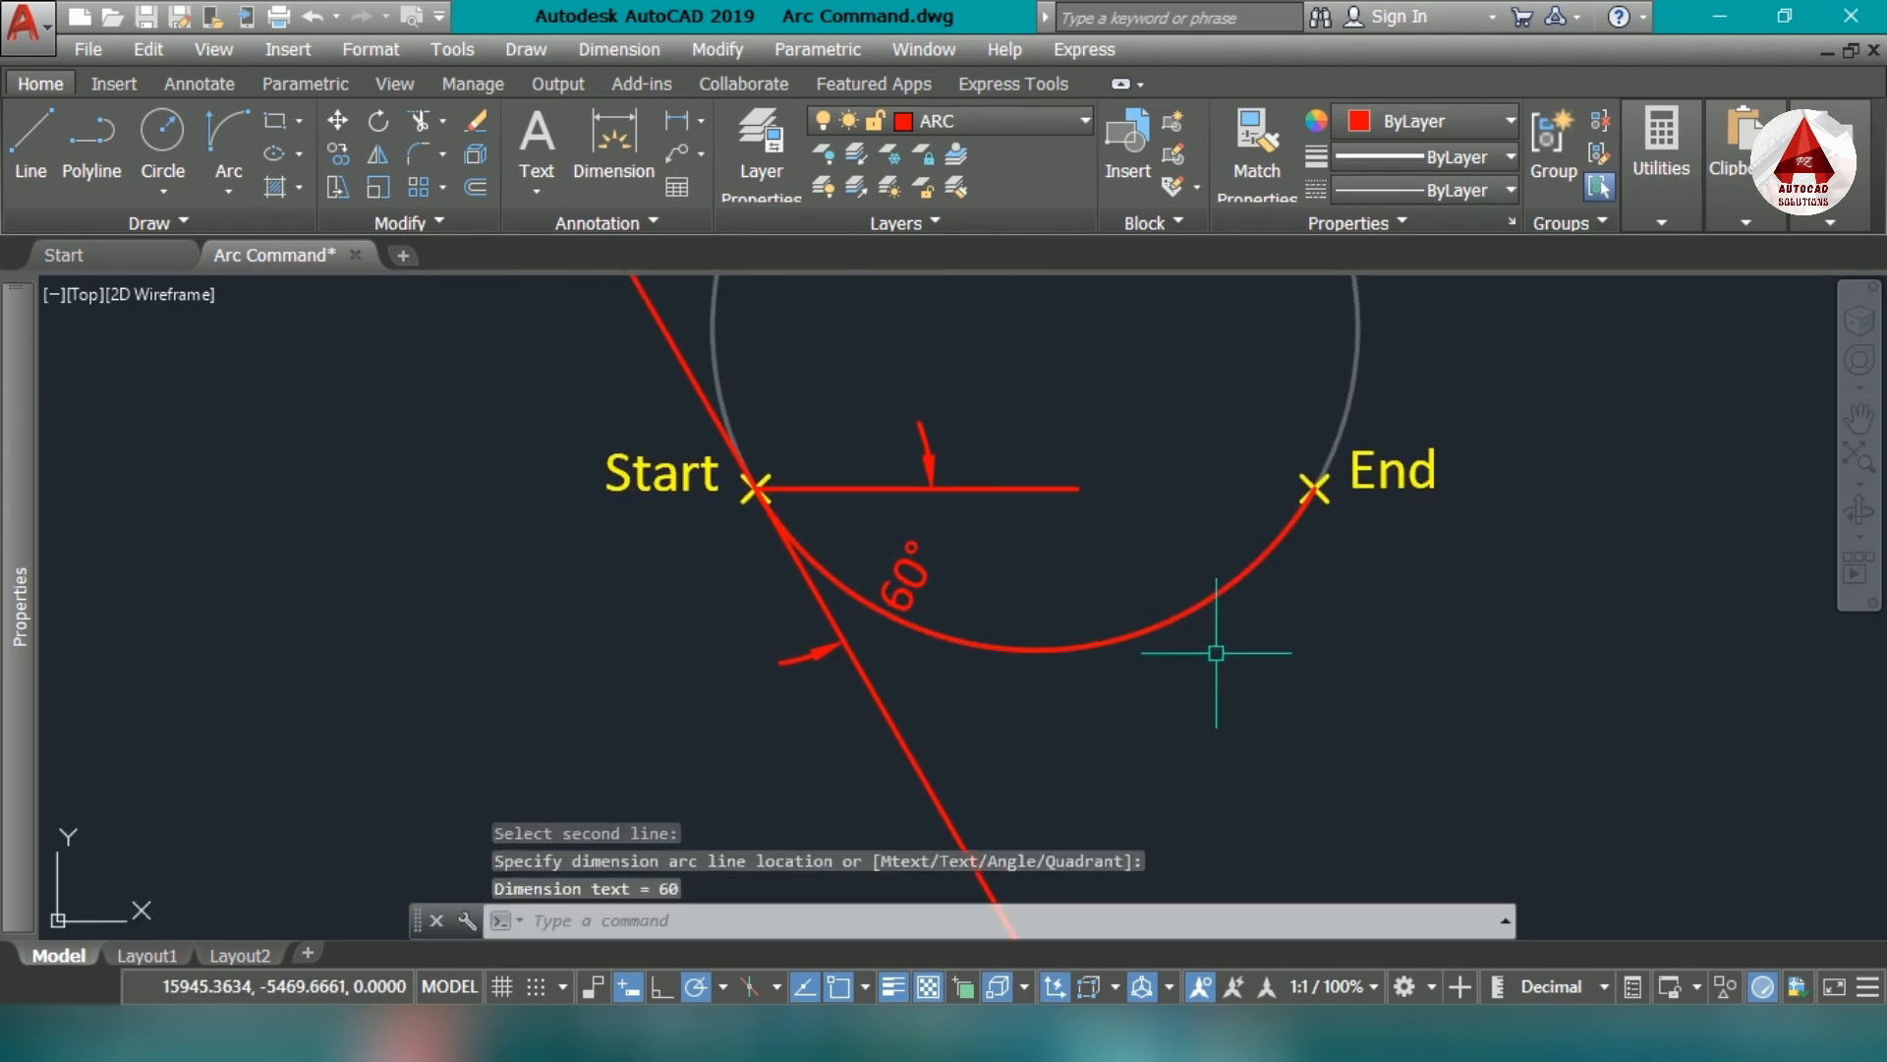
{"action": "scroll", "coordinate": [1216, 652], "scroll_direction": "down", "scroll_amount": 2}
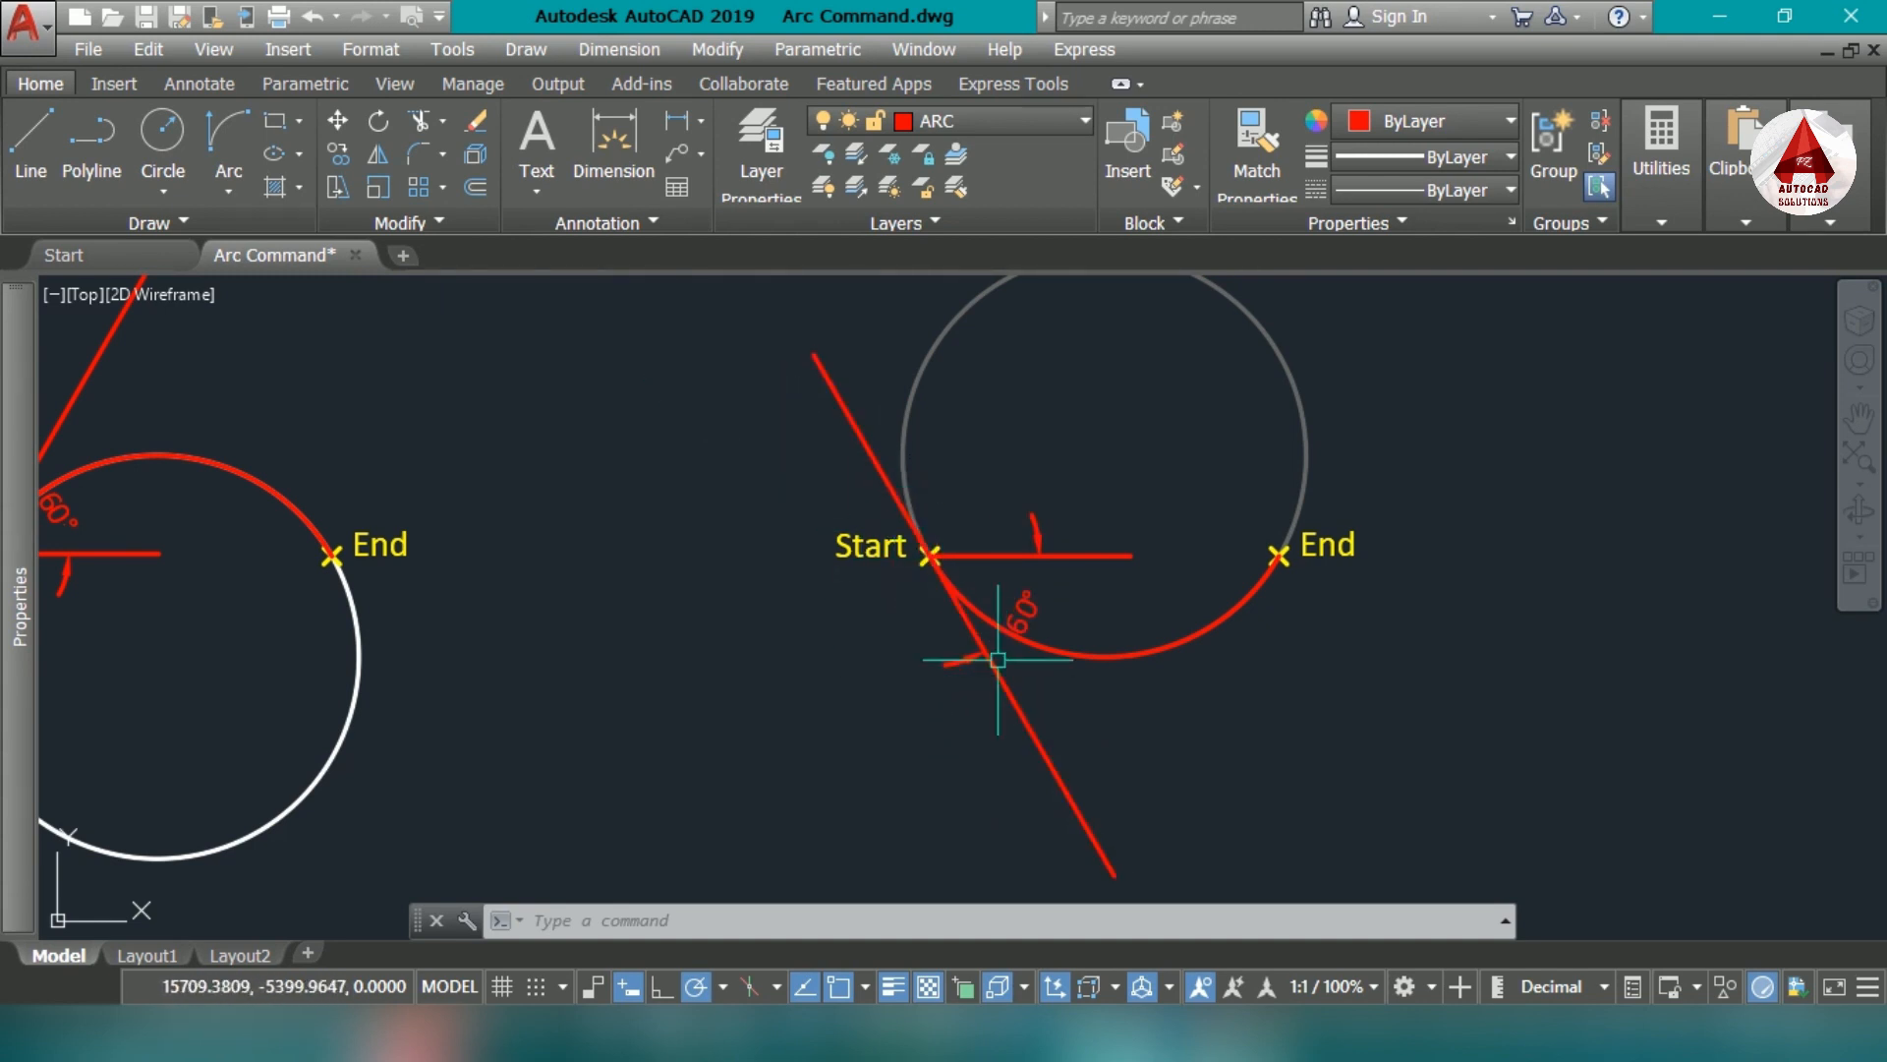
- Draw a Start, End, Radius arc with radius 300 between the first empty pair of markers beside the #7 example
{"action": "middle_click_drag", "start_coordinate": [1276, 738], "coordinate": [1269, 755]}
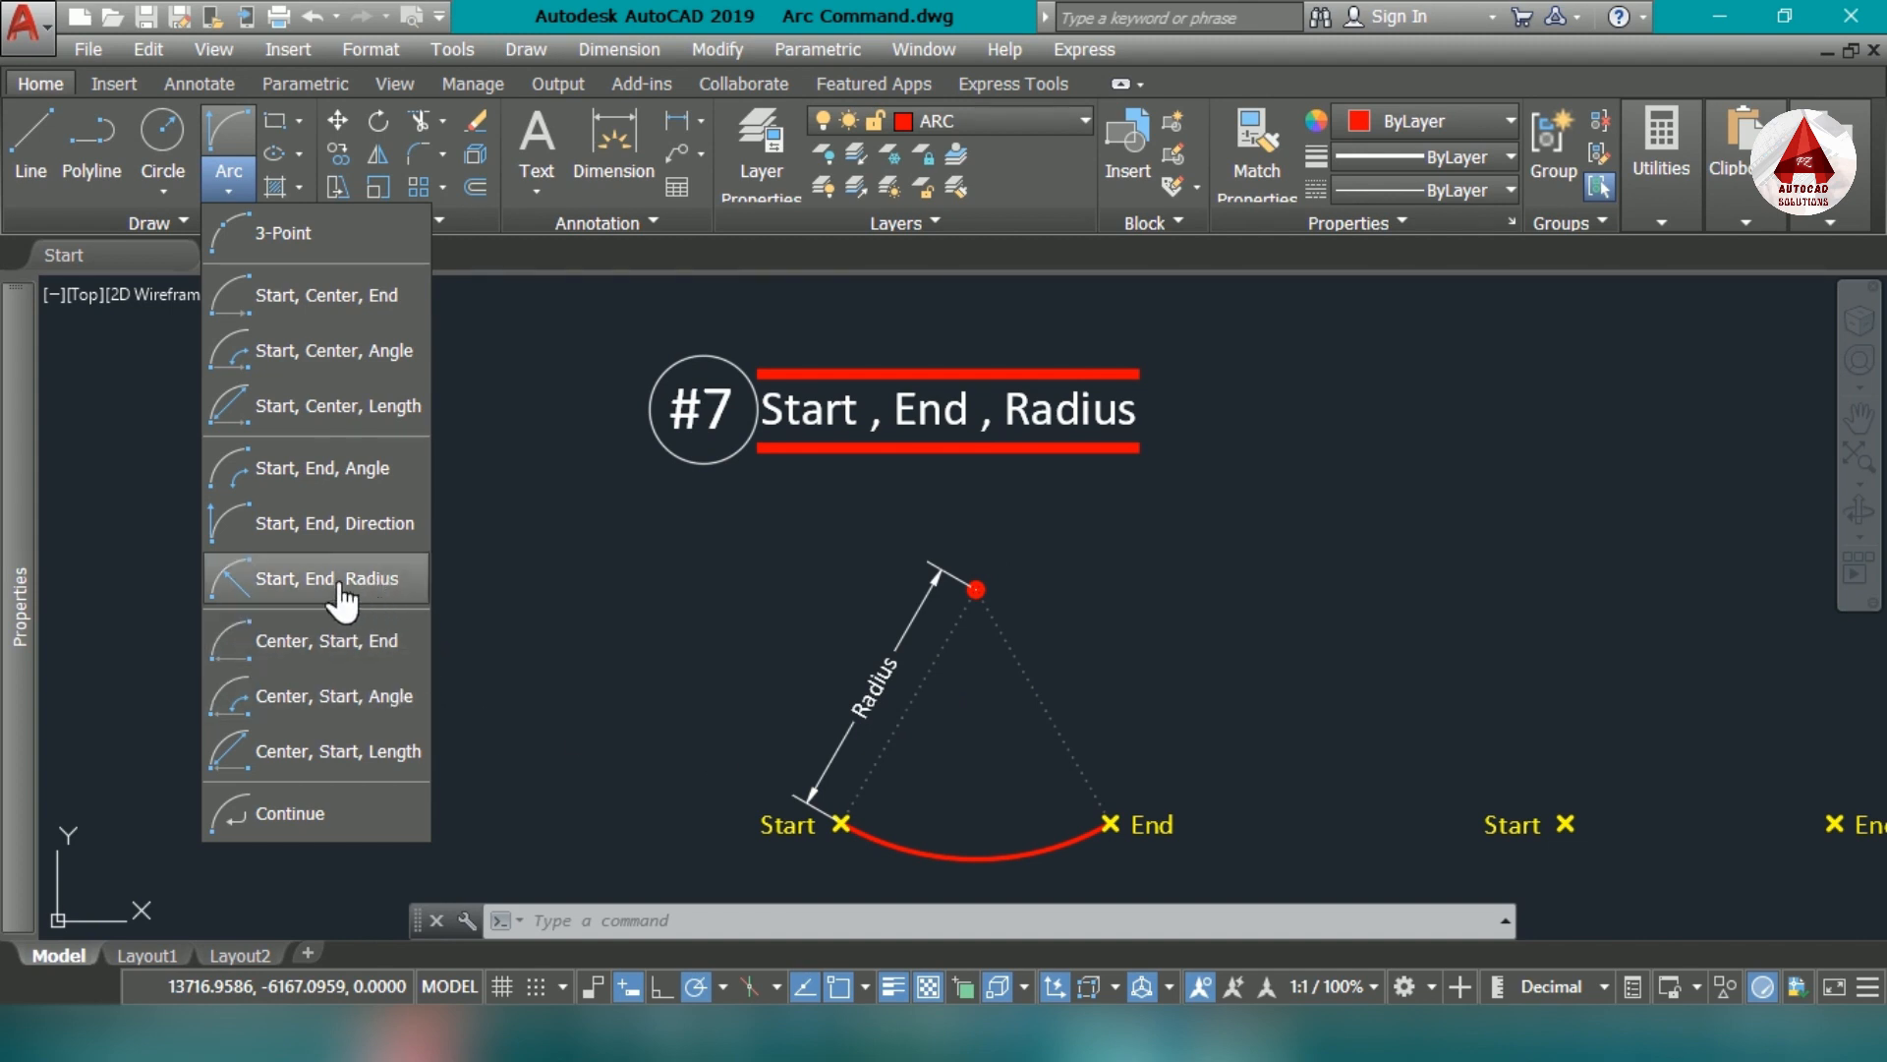
{"action": "left_click", "coordinate": [308, 581]}
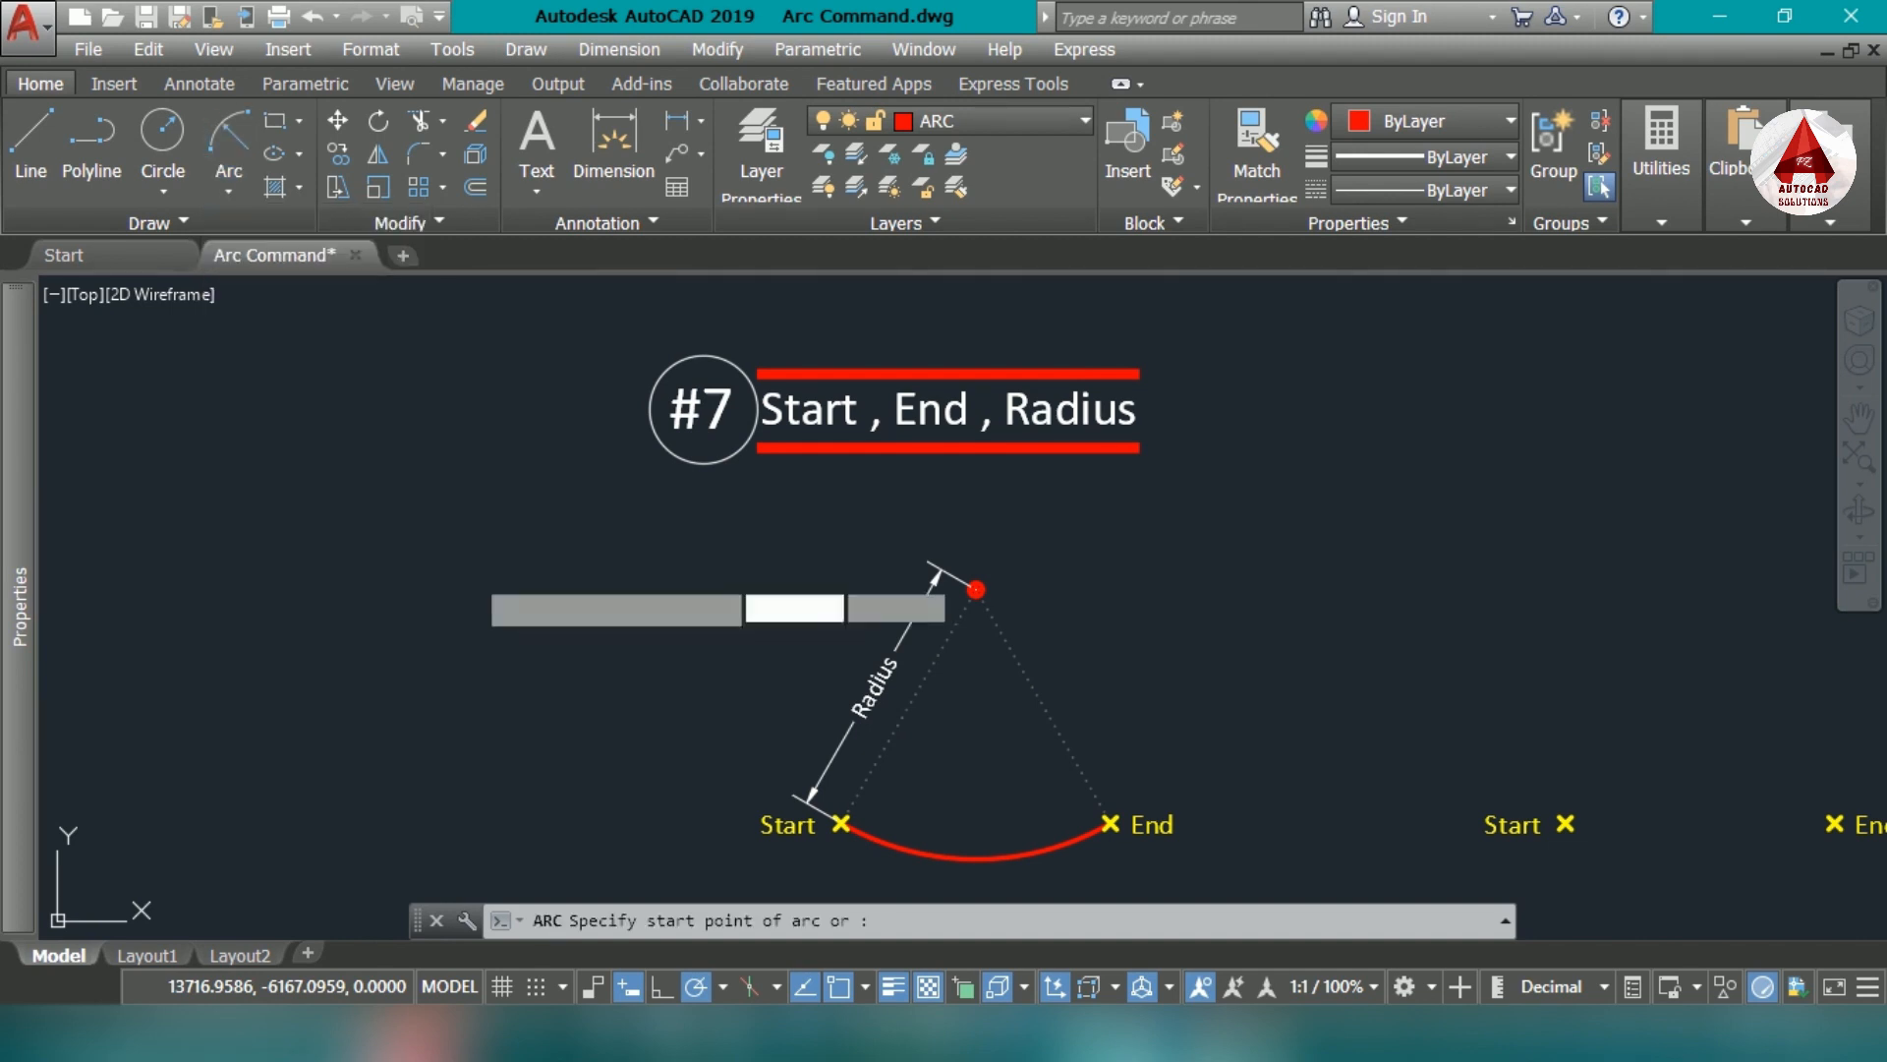
{"action": "middle_click_drag", "start_coordinate": [1350, 704], "coordinate": [813, 616]}
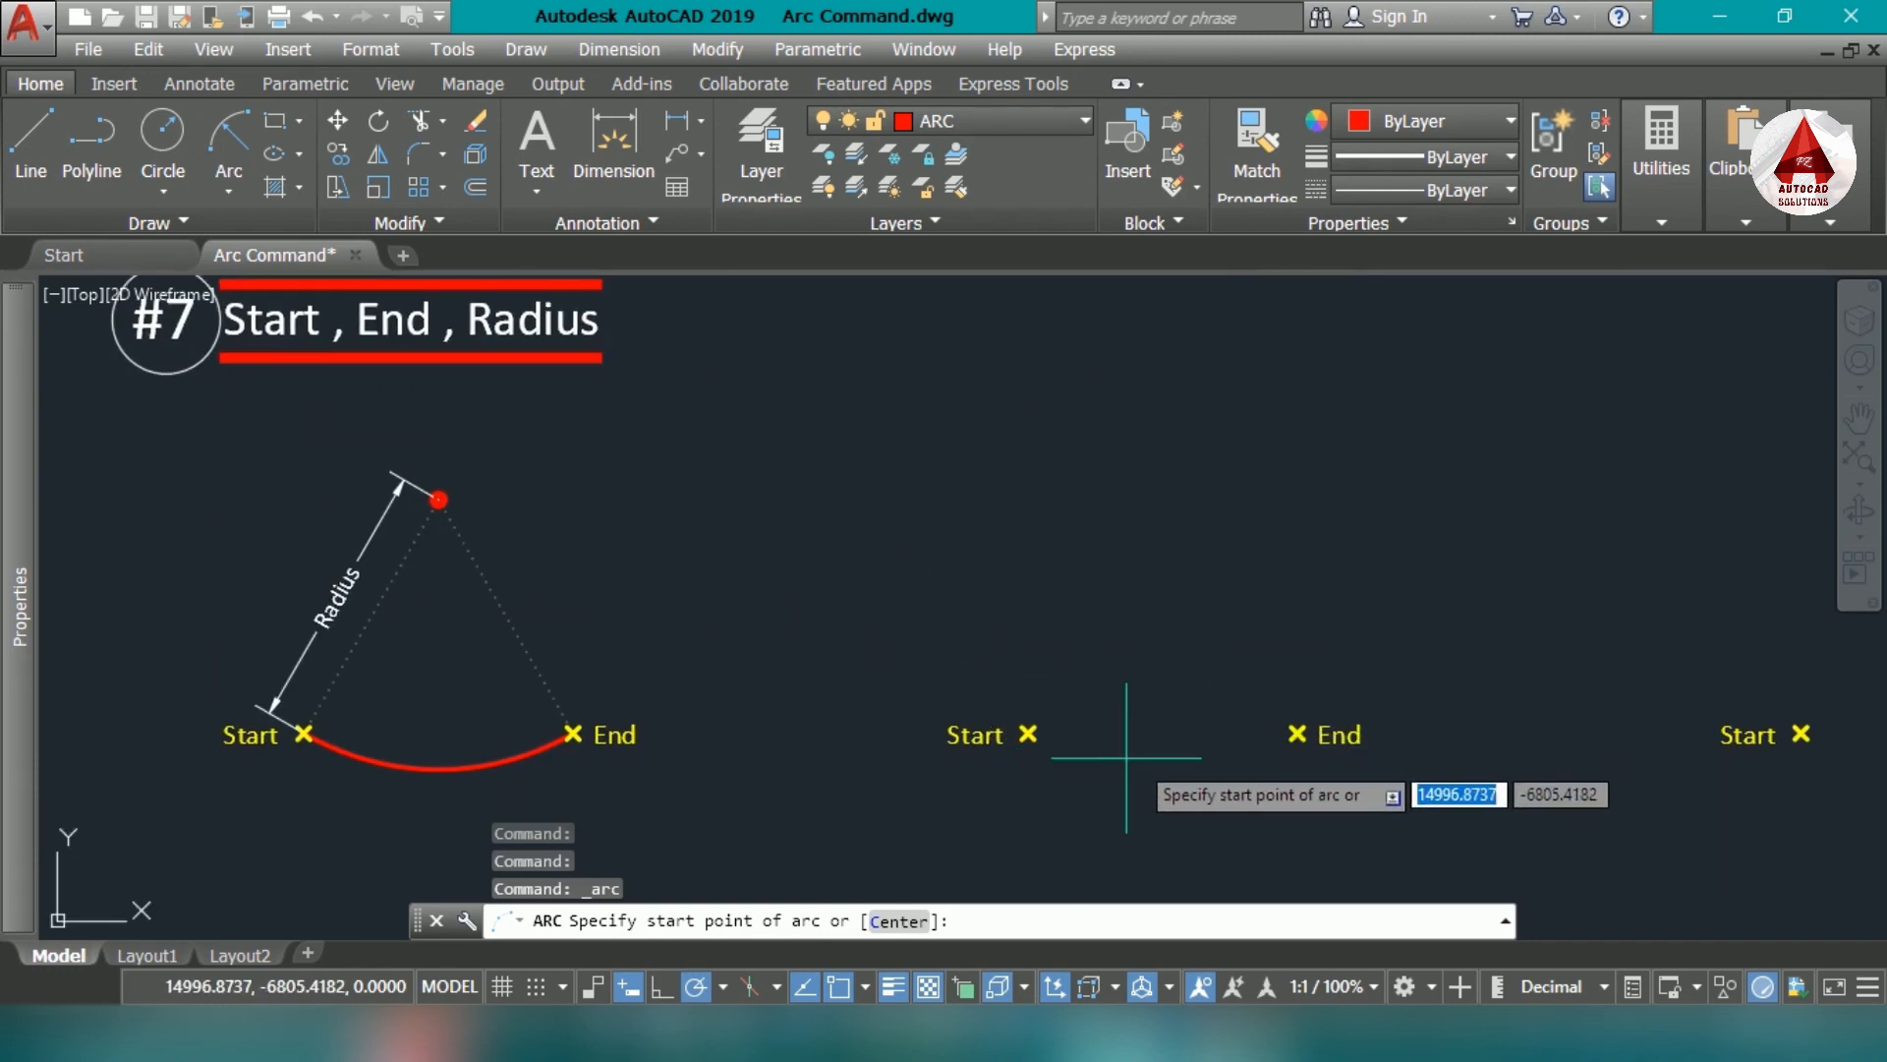
{"action": "scroll", "coordinate": [1062, 757], "scroll_direction": "up", "scroll_amount": 4}
{"action": "middle_click_drag", "start_coordinate": [1309, 766], "coordinate": [1113, 765]}
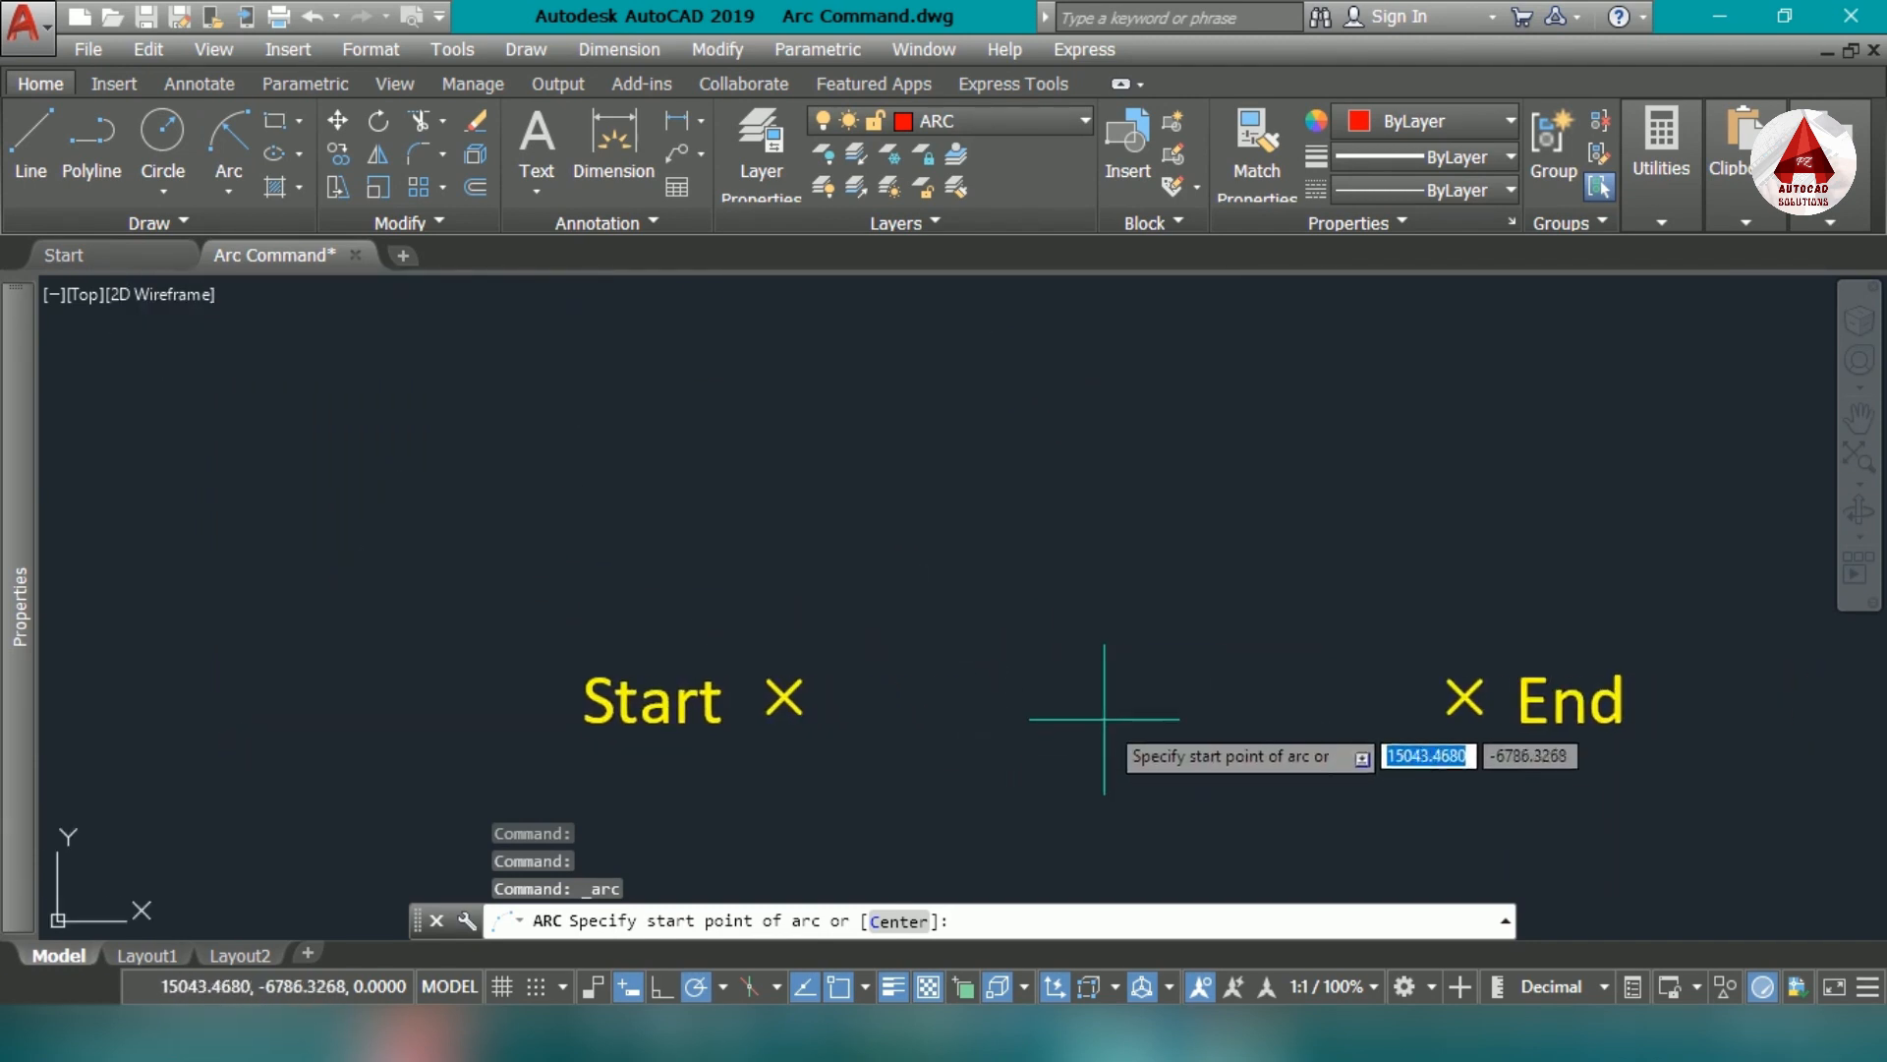
{"action": "left_click", "coordinate": [785, 696]}
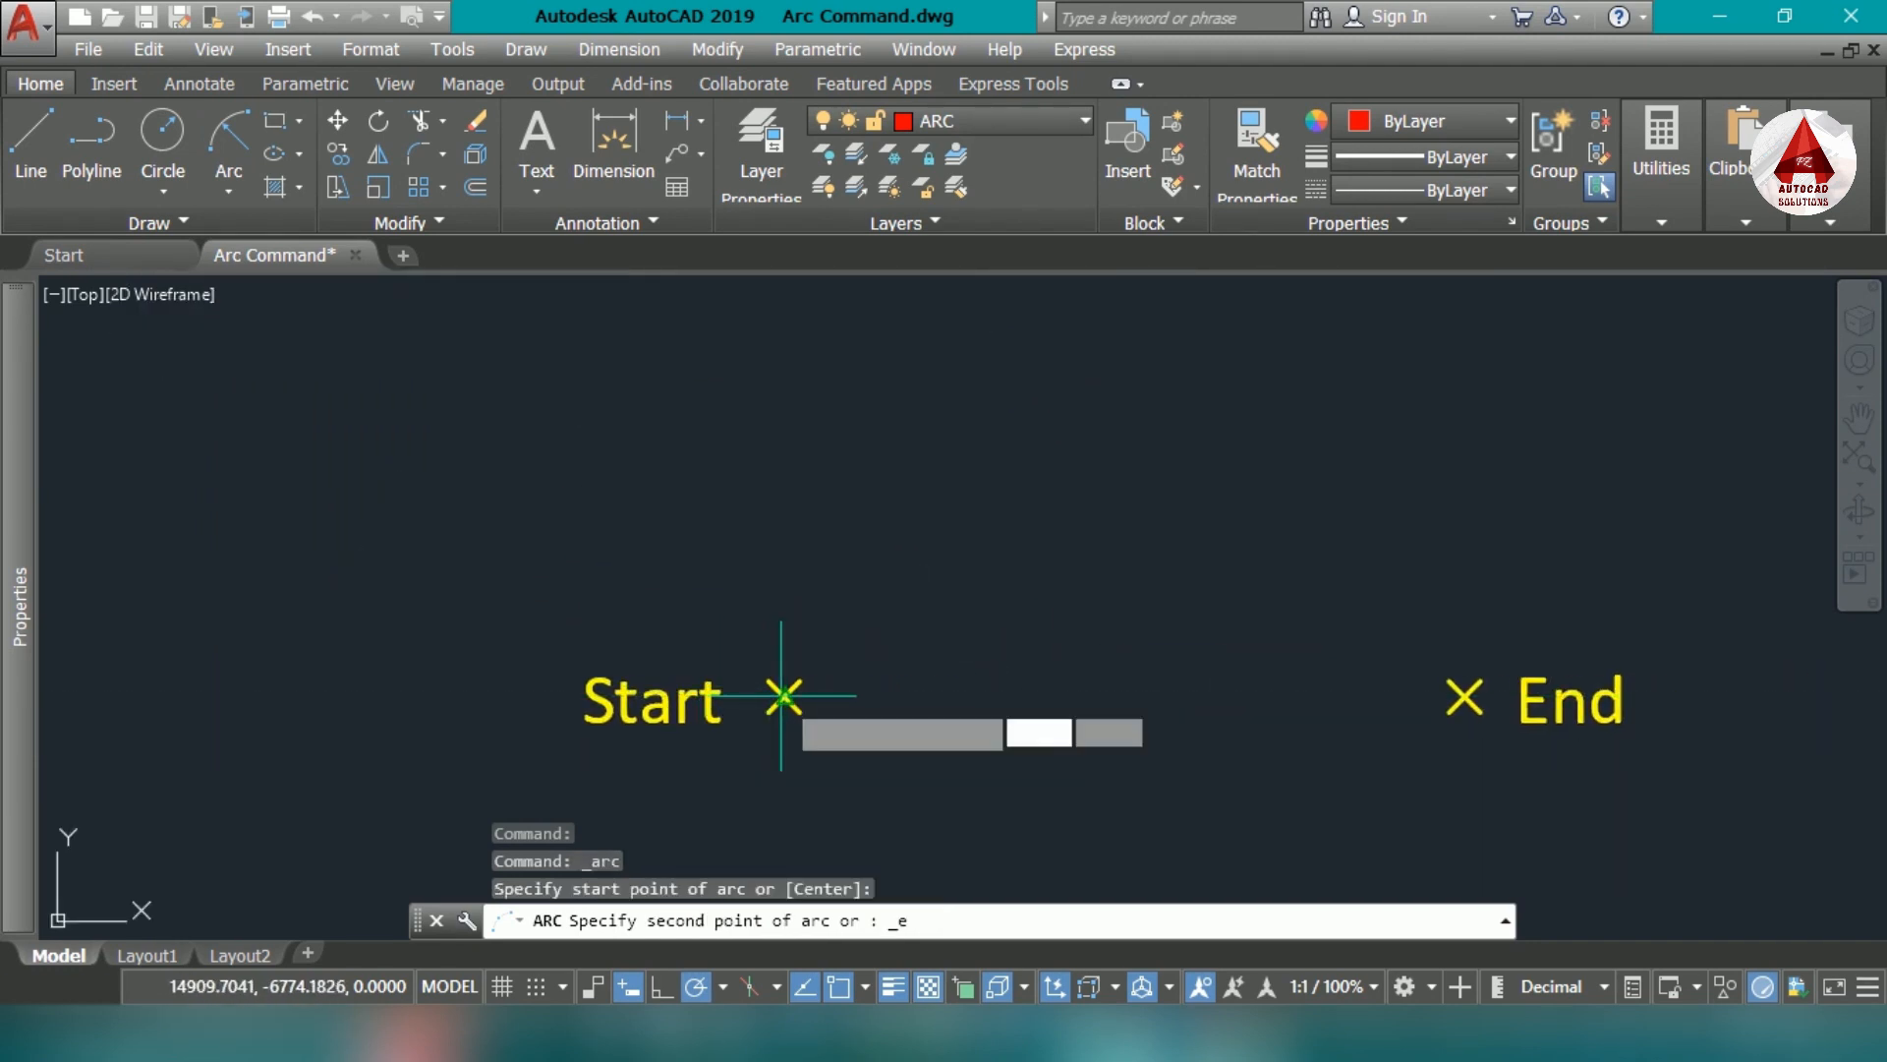
{"action": "middle_click_drag", "start_coordinate": [1261, 675], "coordinate": [1224, 661]}
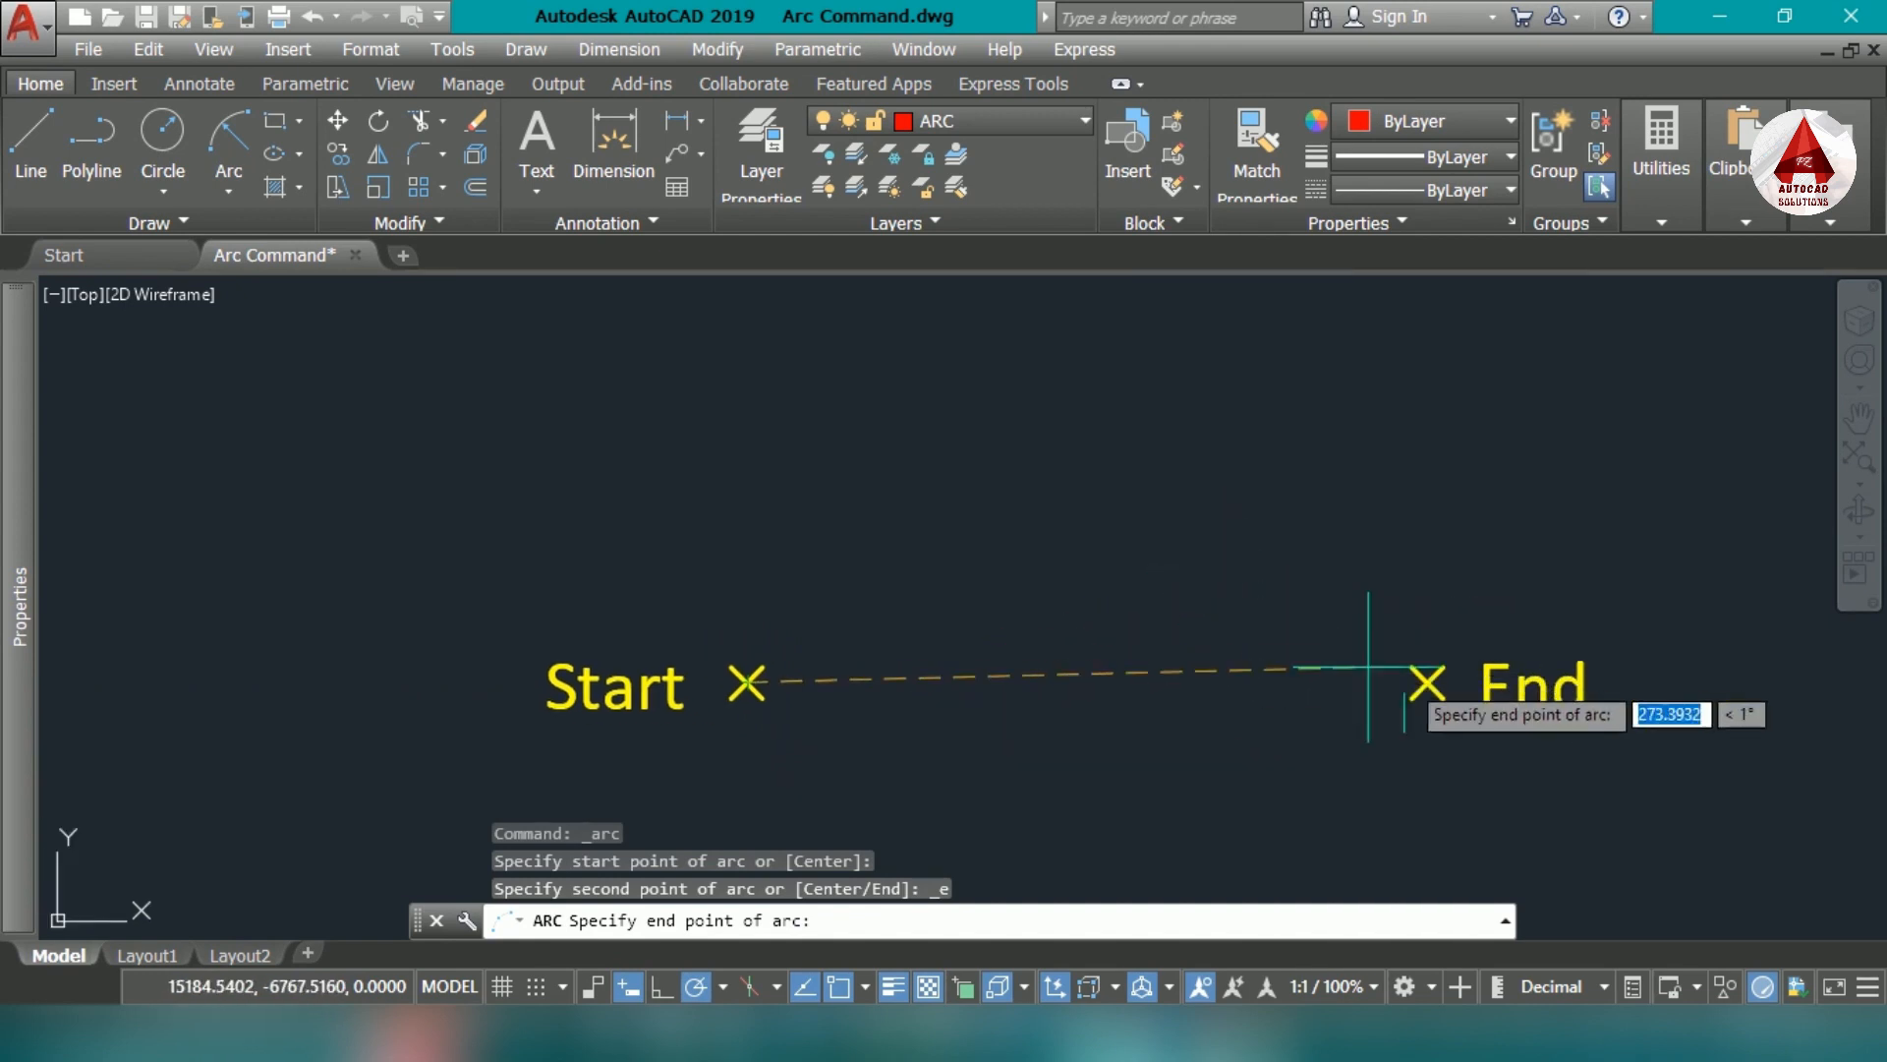
{"action": "left_click", "coordinate": [1427, 683]}
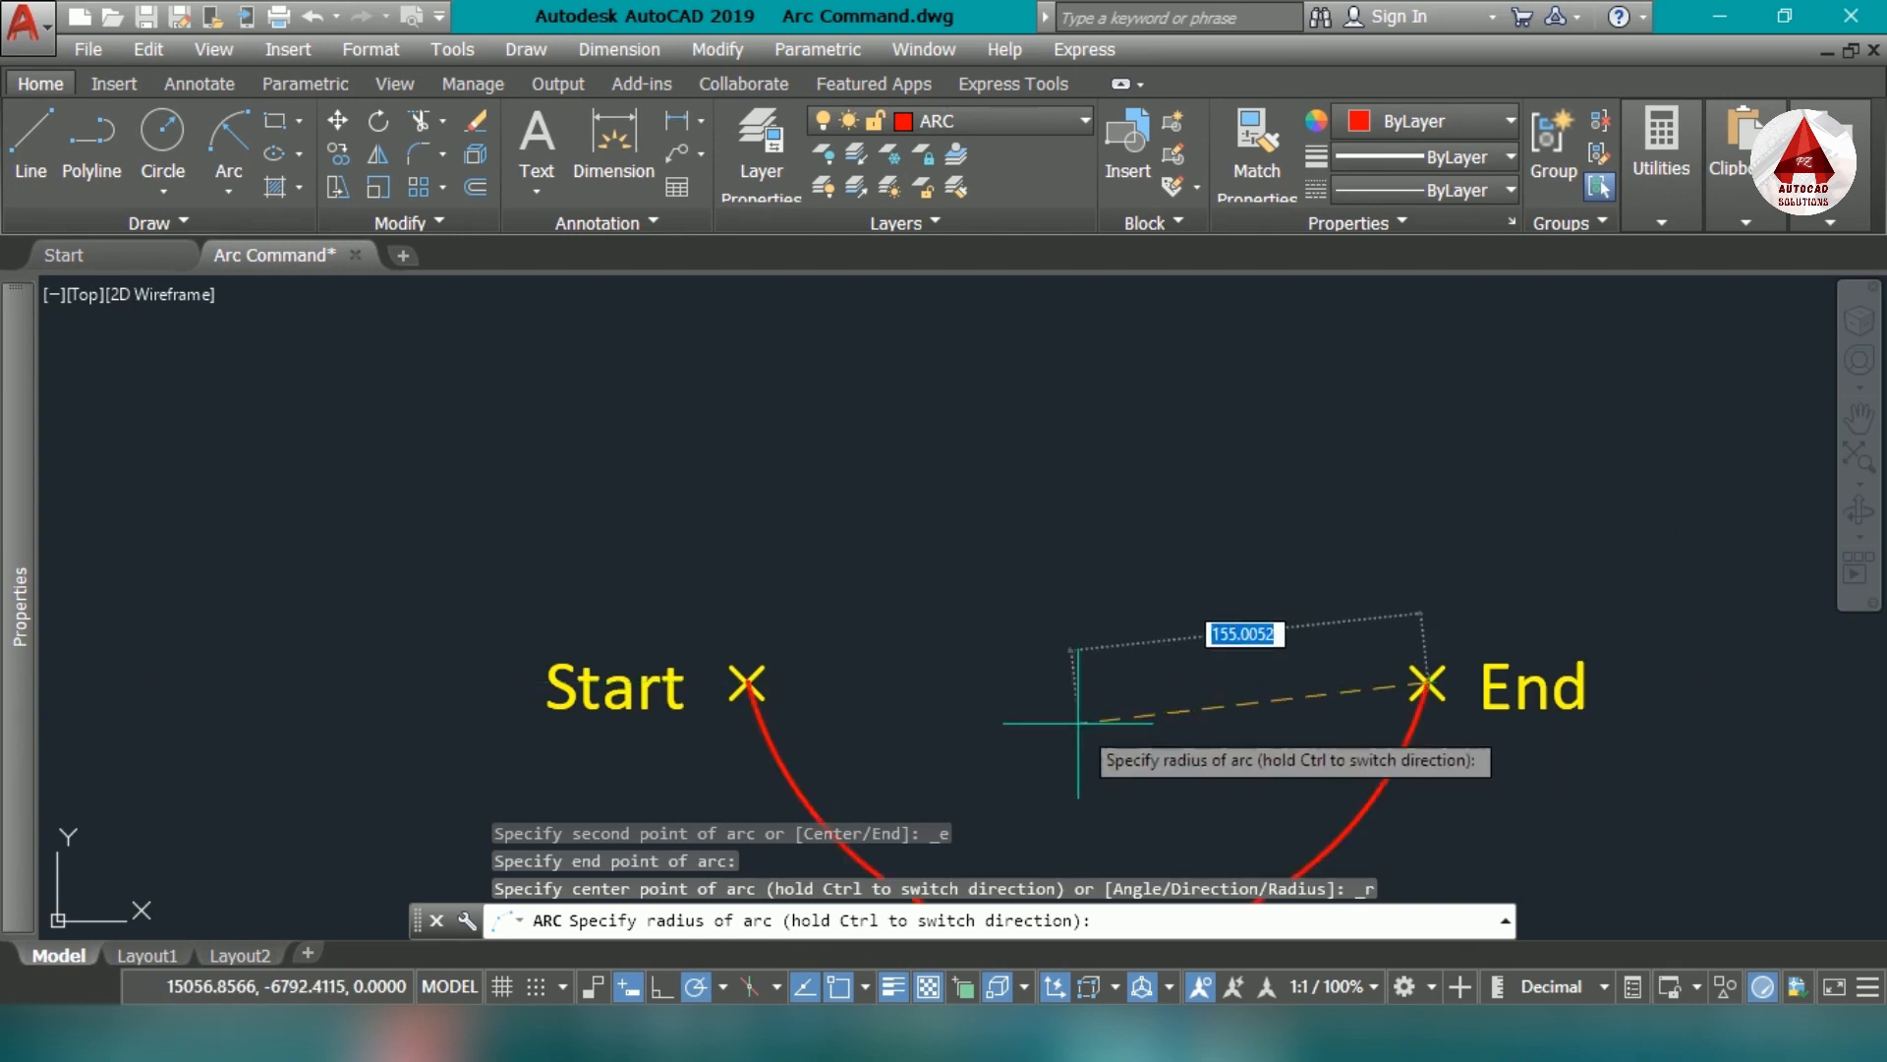
{"action": "scroll", "coordinate": [1076, 668], "scroll_direction": "down", "scroll_amount": 2}
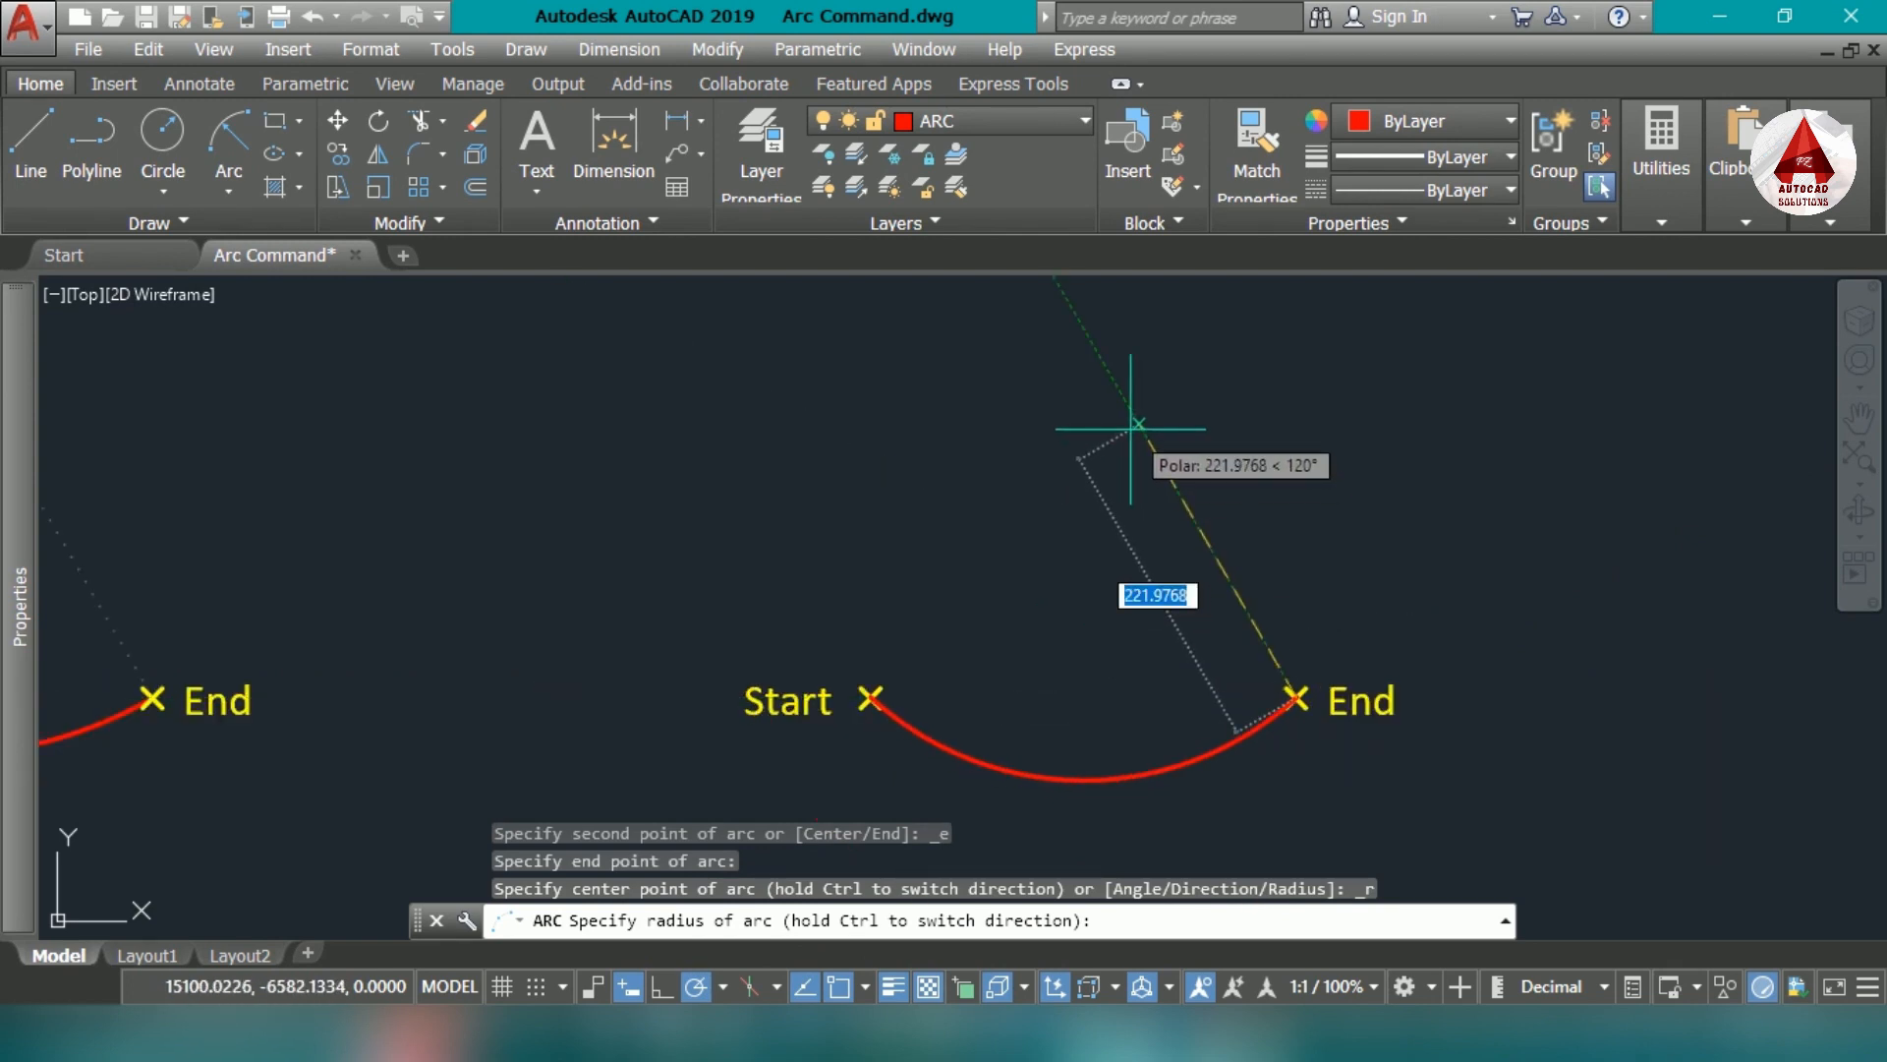
{"action": "type", "text": "300"}
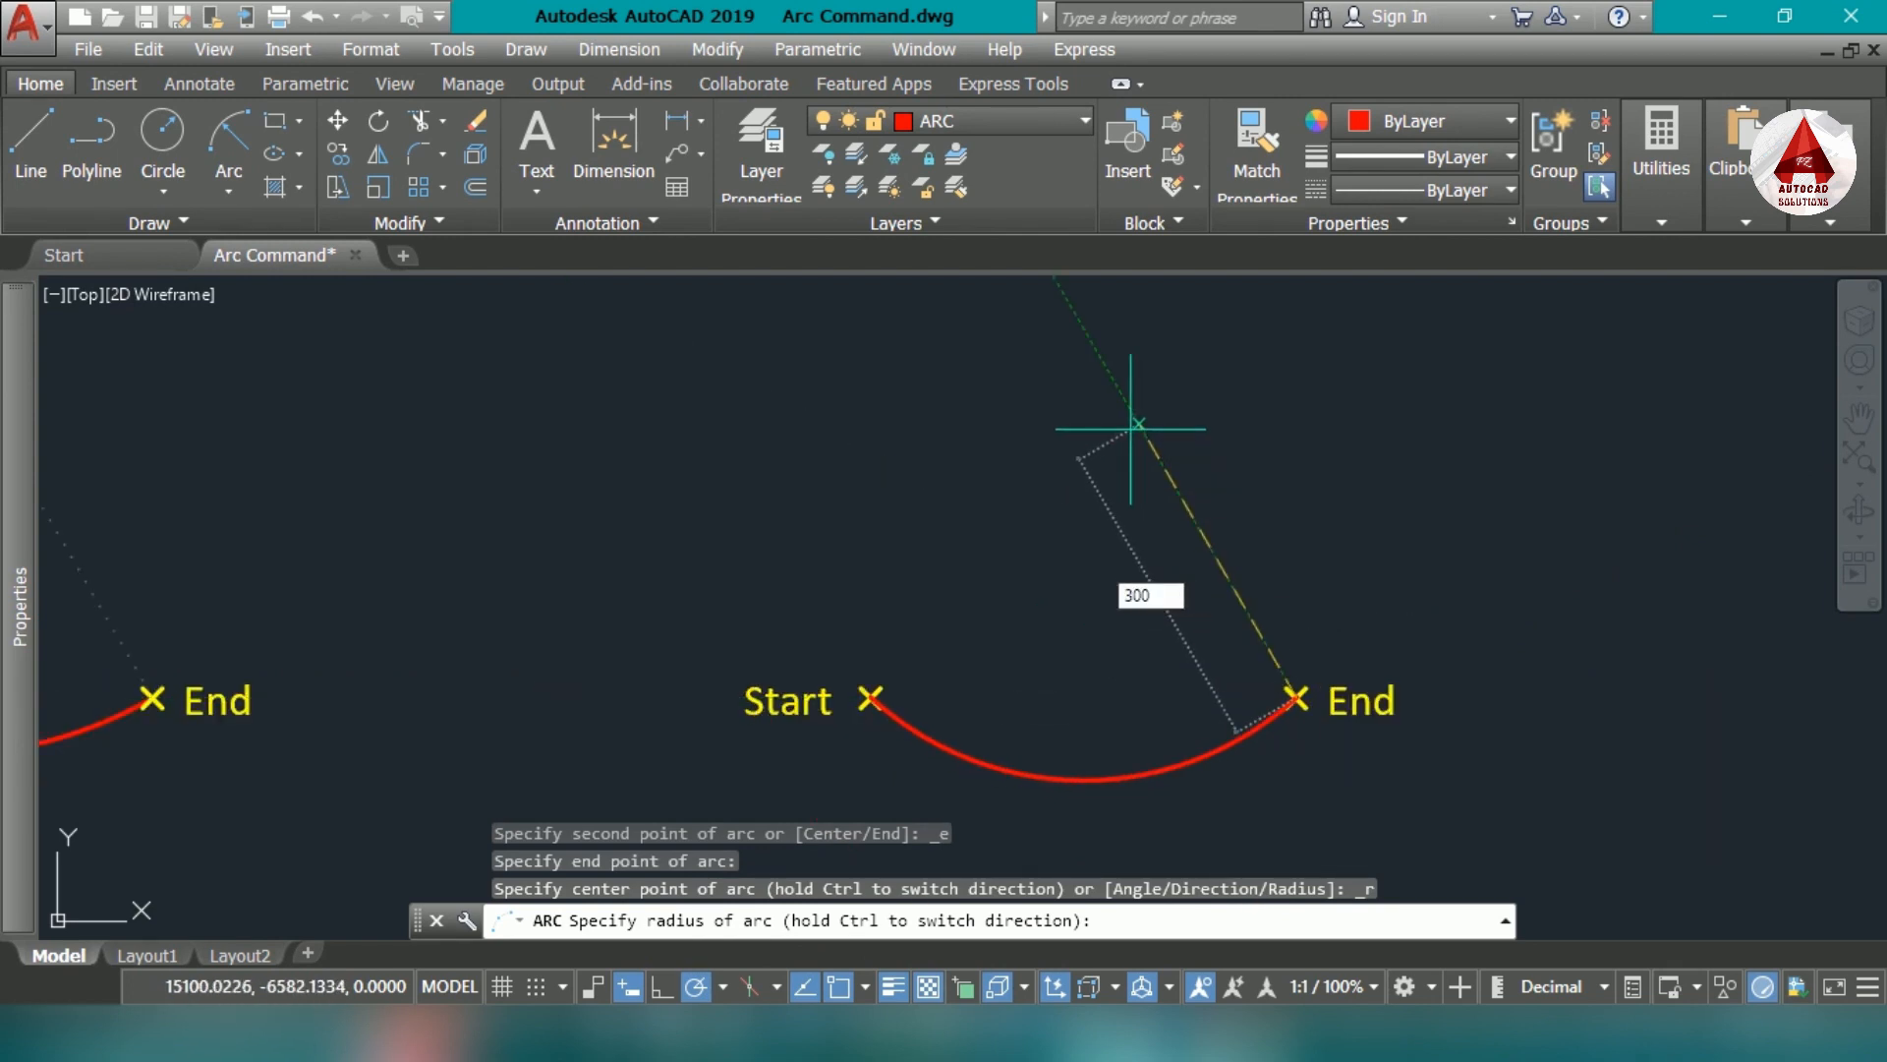
{"action": "key", "text": "Return"}
- Add a radius dimension to the new arc, placing its text above the arc
{"action": "middle_click_drag", "start_coordinate": [1018, 537], "coordinate": [978, 539]}
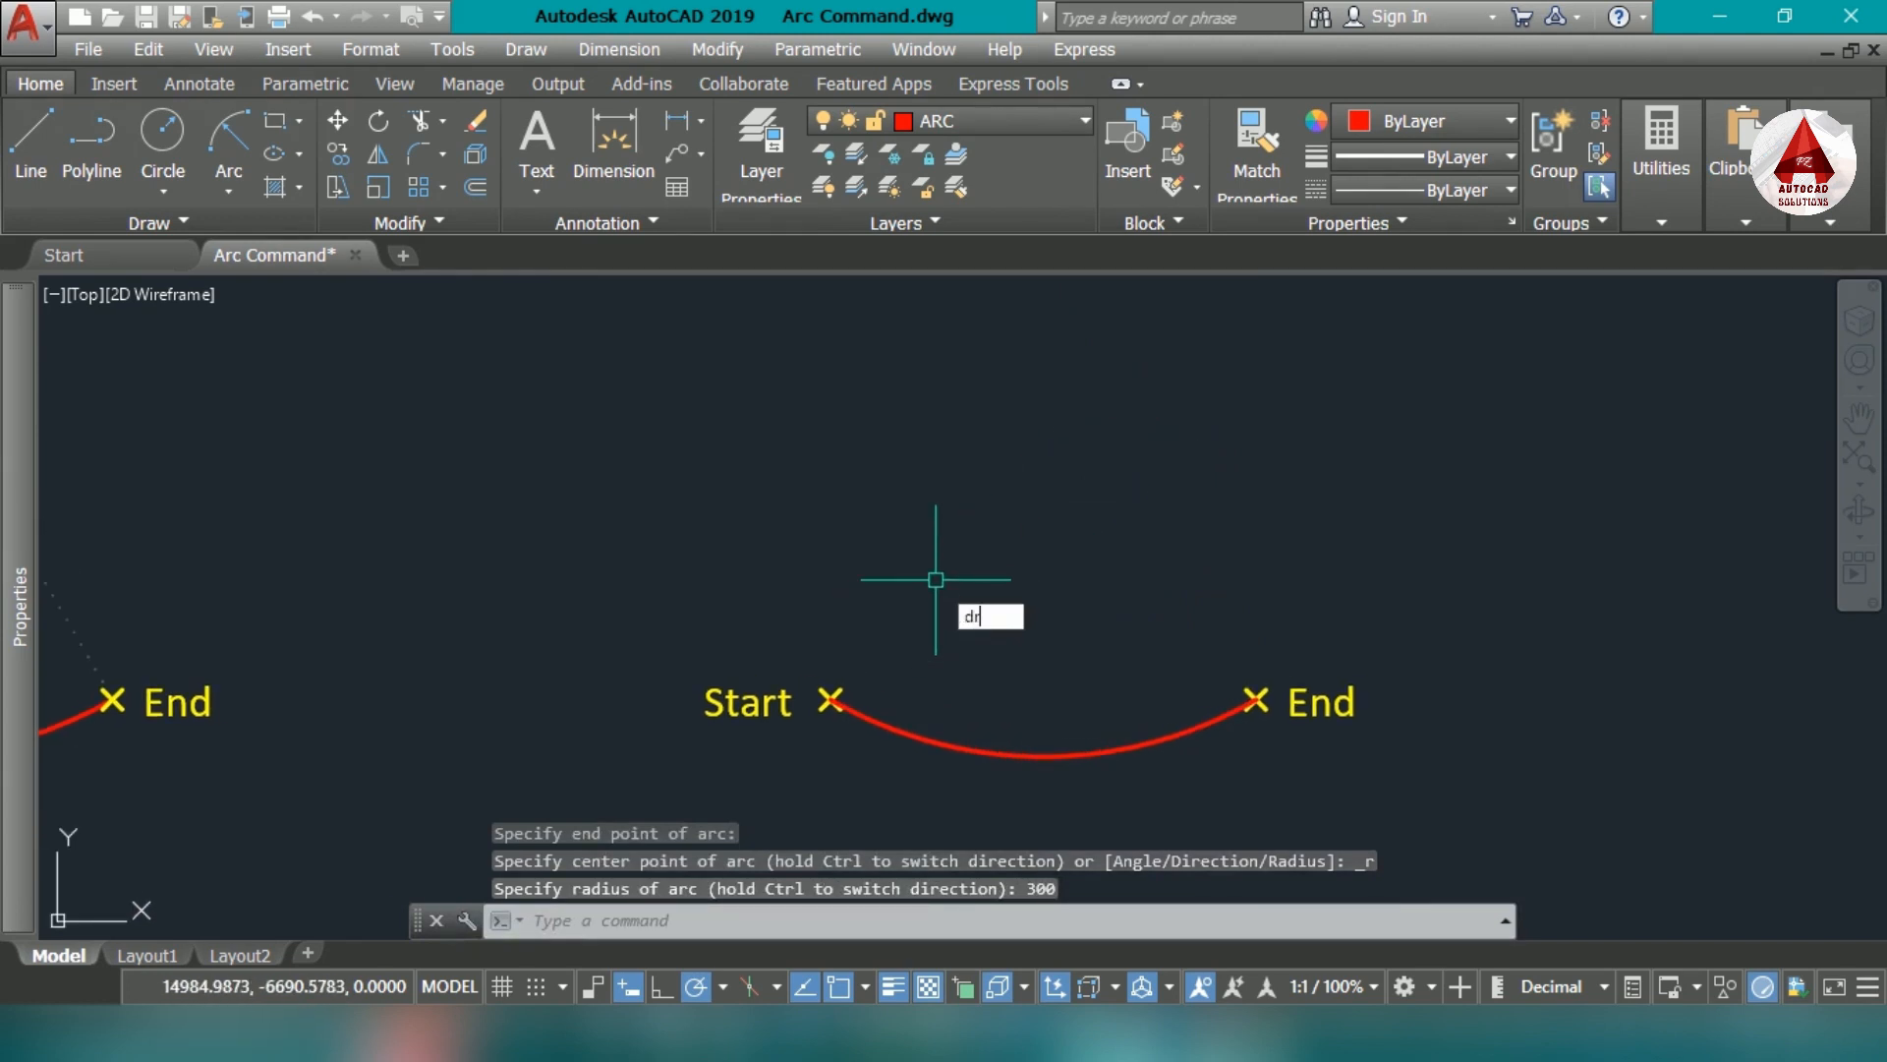
{"action": "type", "text": "dra"}
{"action": "key", "text": "Return"}
{"action": "left_click", "coordinate": [975, 747]}
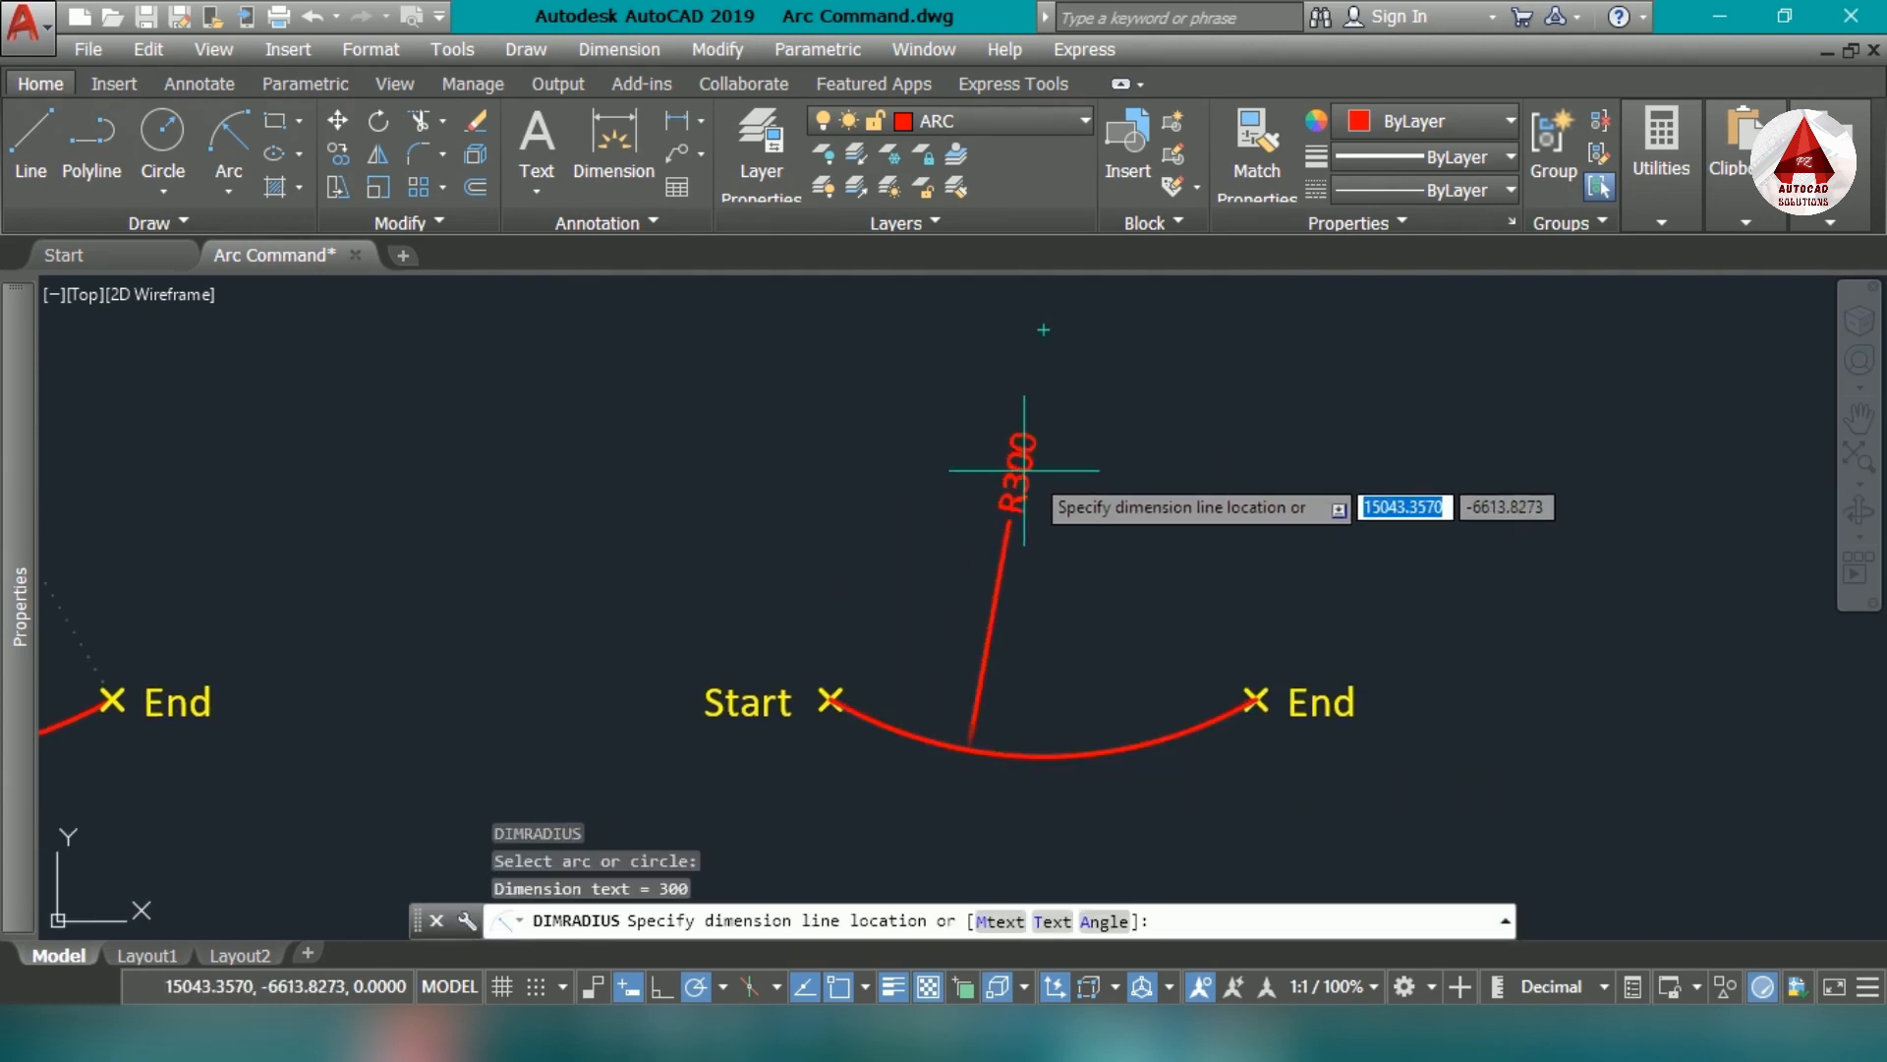
{"action": "left_click", "coordinate": [1057, 497]}
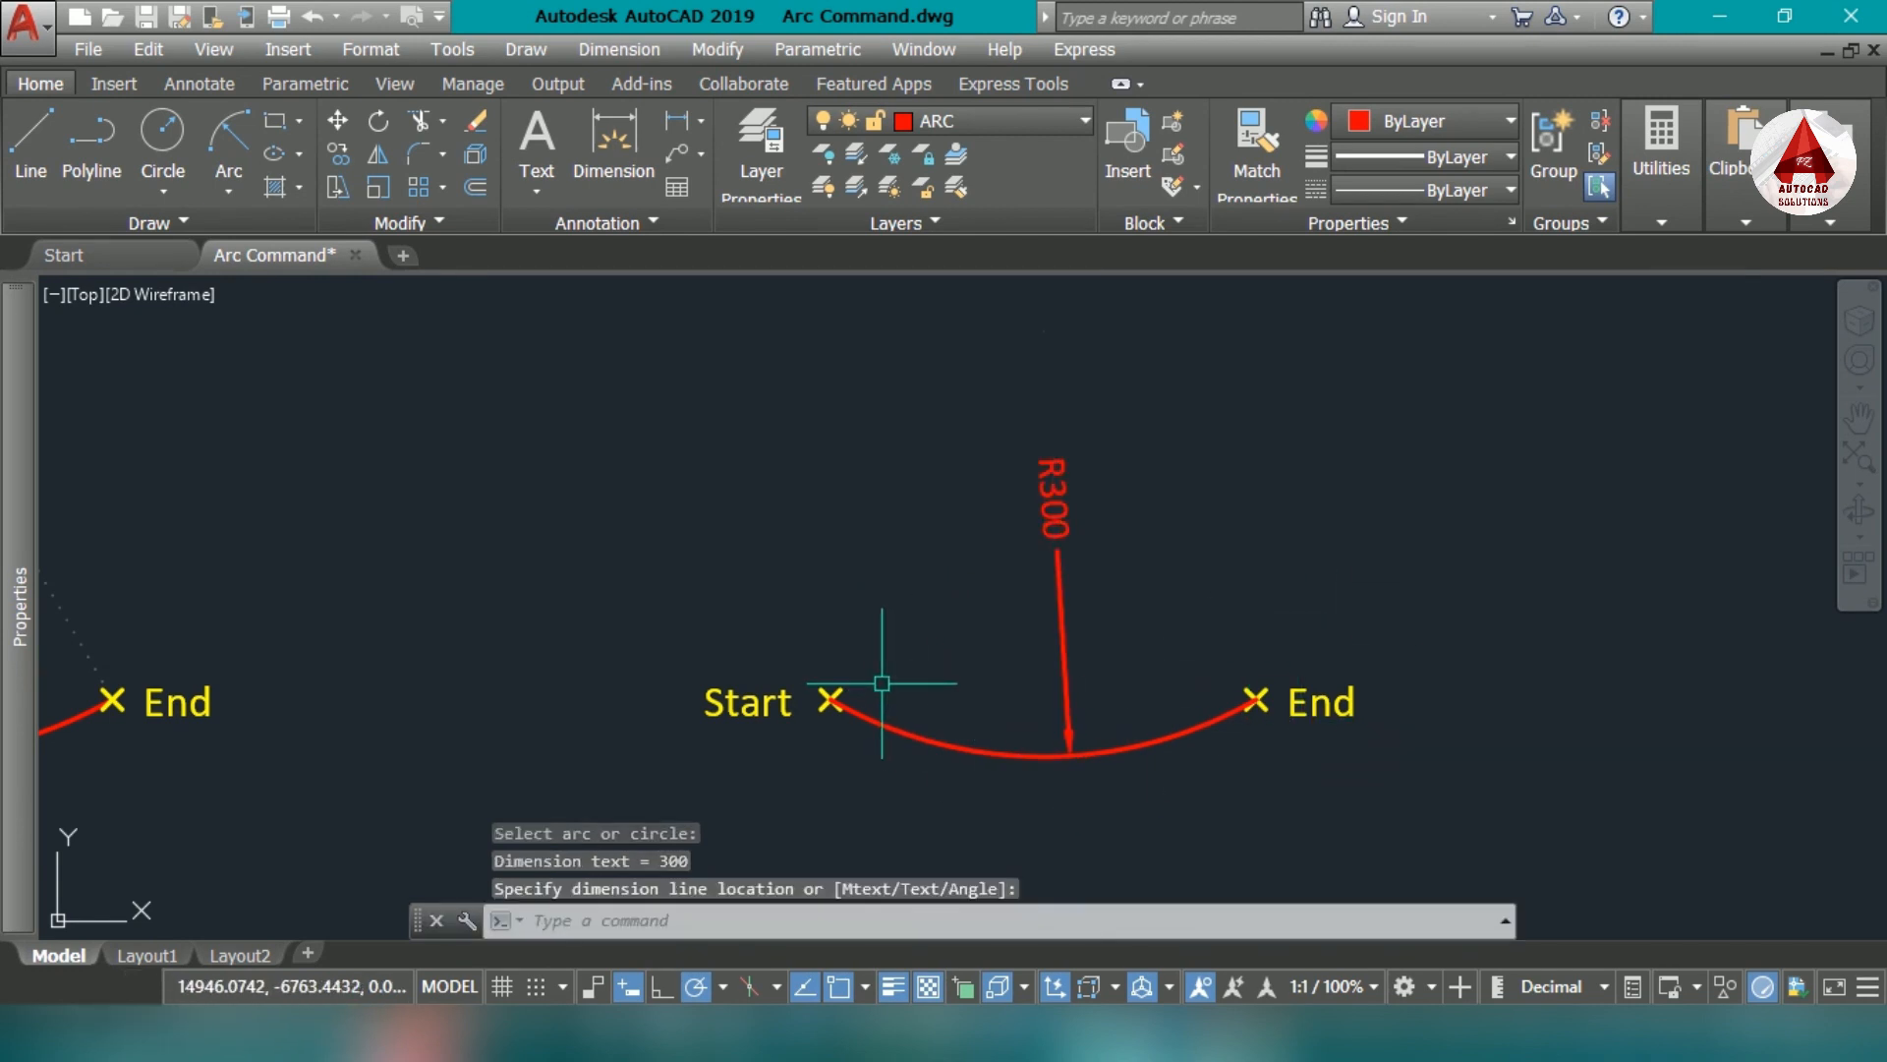
- Draw an arc between the next pair of Start and End markers using the End and Radius options with radius 500
{"action": "scroll", "coordinate": [1134, 681], "scroll_direction": "down", "scroll_amount": 2}
{"action": "mouse_move", "coordinate": [1134, 681]}
{"action": "middle_mouse_down"}
{"action": "mouse_move", "coordinate": [994, 676]}
{"action": "mouse_move", "coordinate": [758, 623]}
{"action": "middle_mouse_up"}
{"action": "middle_click_drag", "start_coordinate": [1584, 695], "coordinate": [1124, 687]}
{"action": "scroll", "coordinate": [1124, 687], "scroll_direction": "up", "scroll_amount": 3}
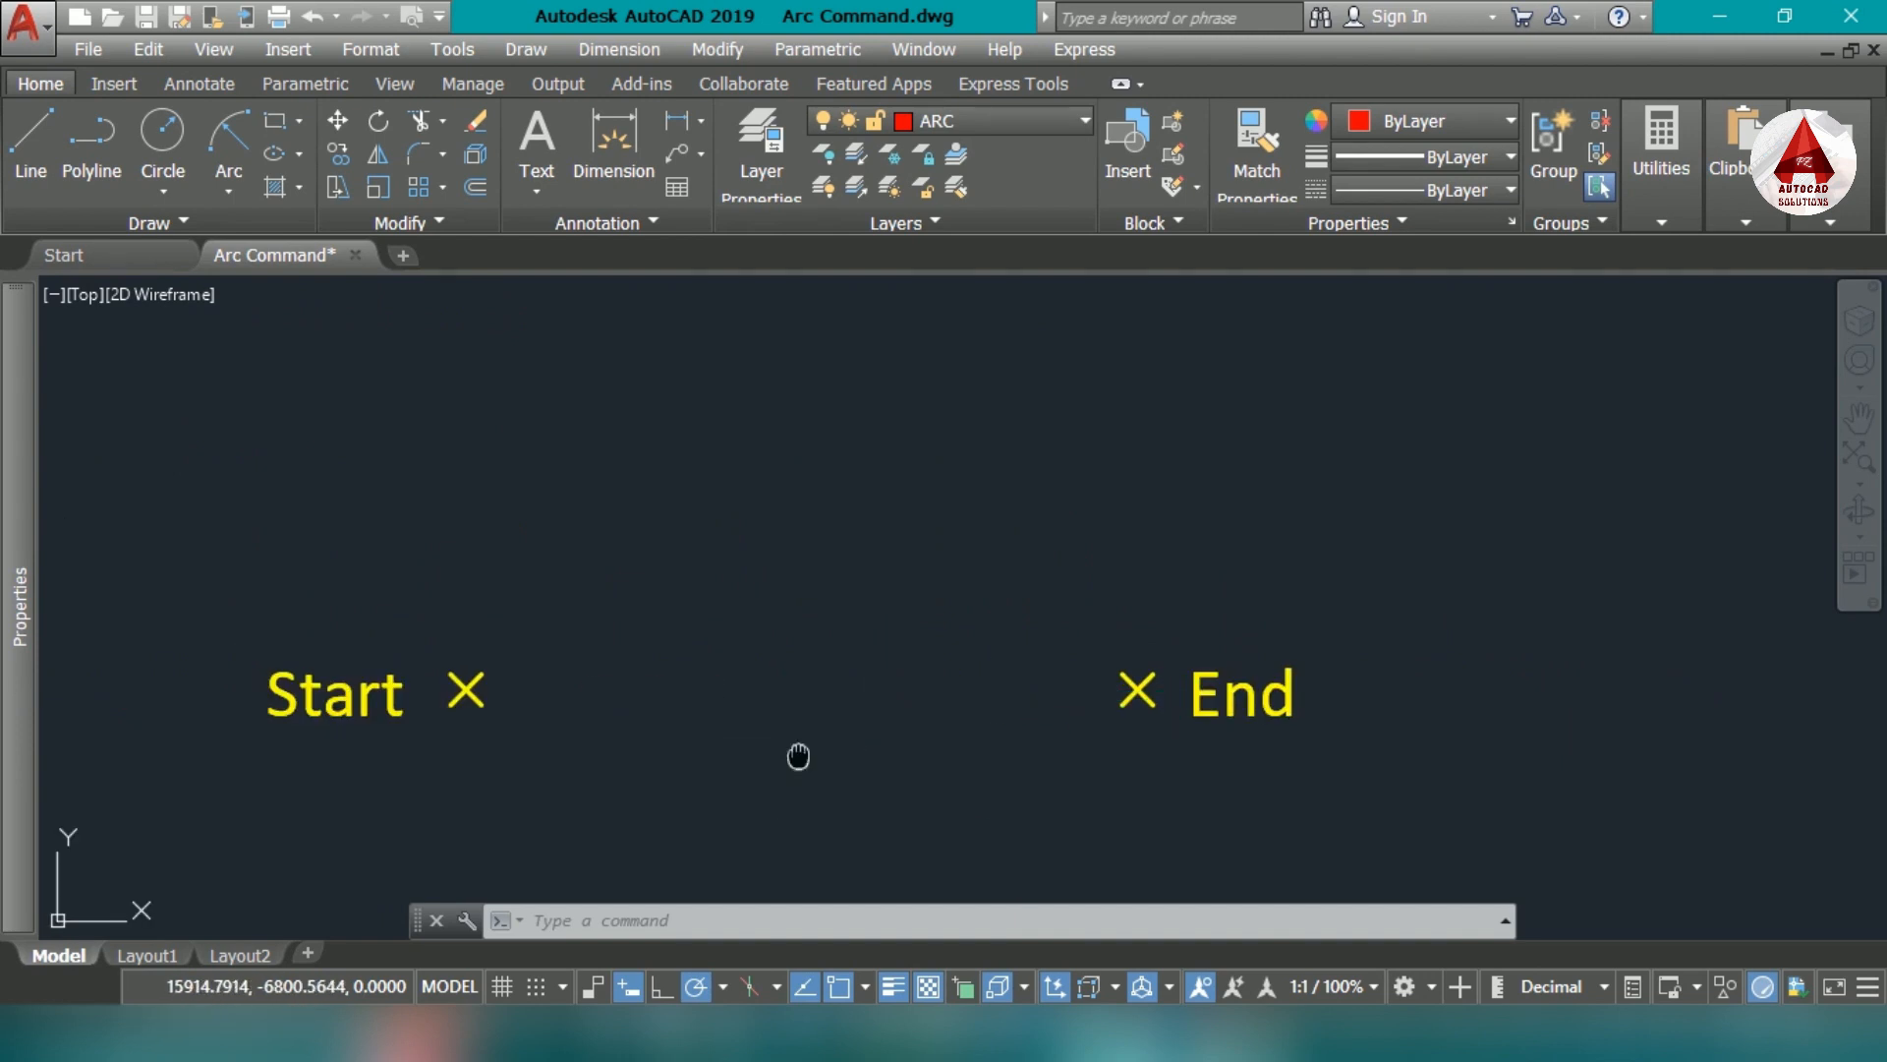
{"action": "middle_click_drag", "start_coordinate": [798, 756], "coordinate": [932, 738]}
{"action": "type", "text": "a"}
{"action": "key", "text": "Return"}
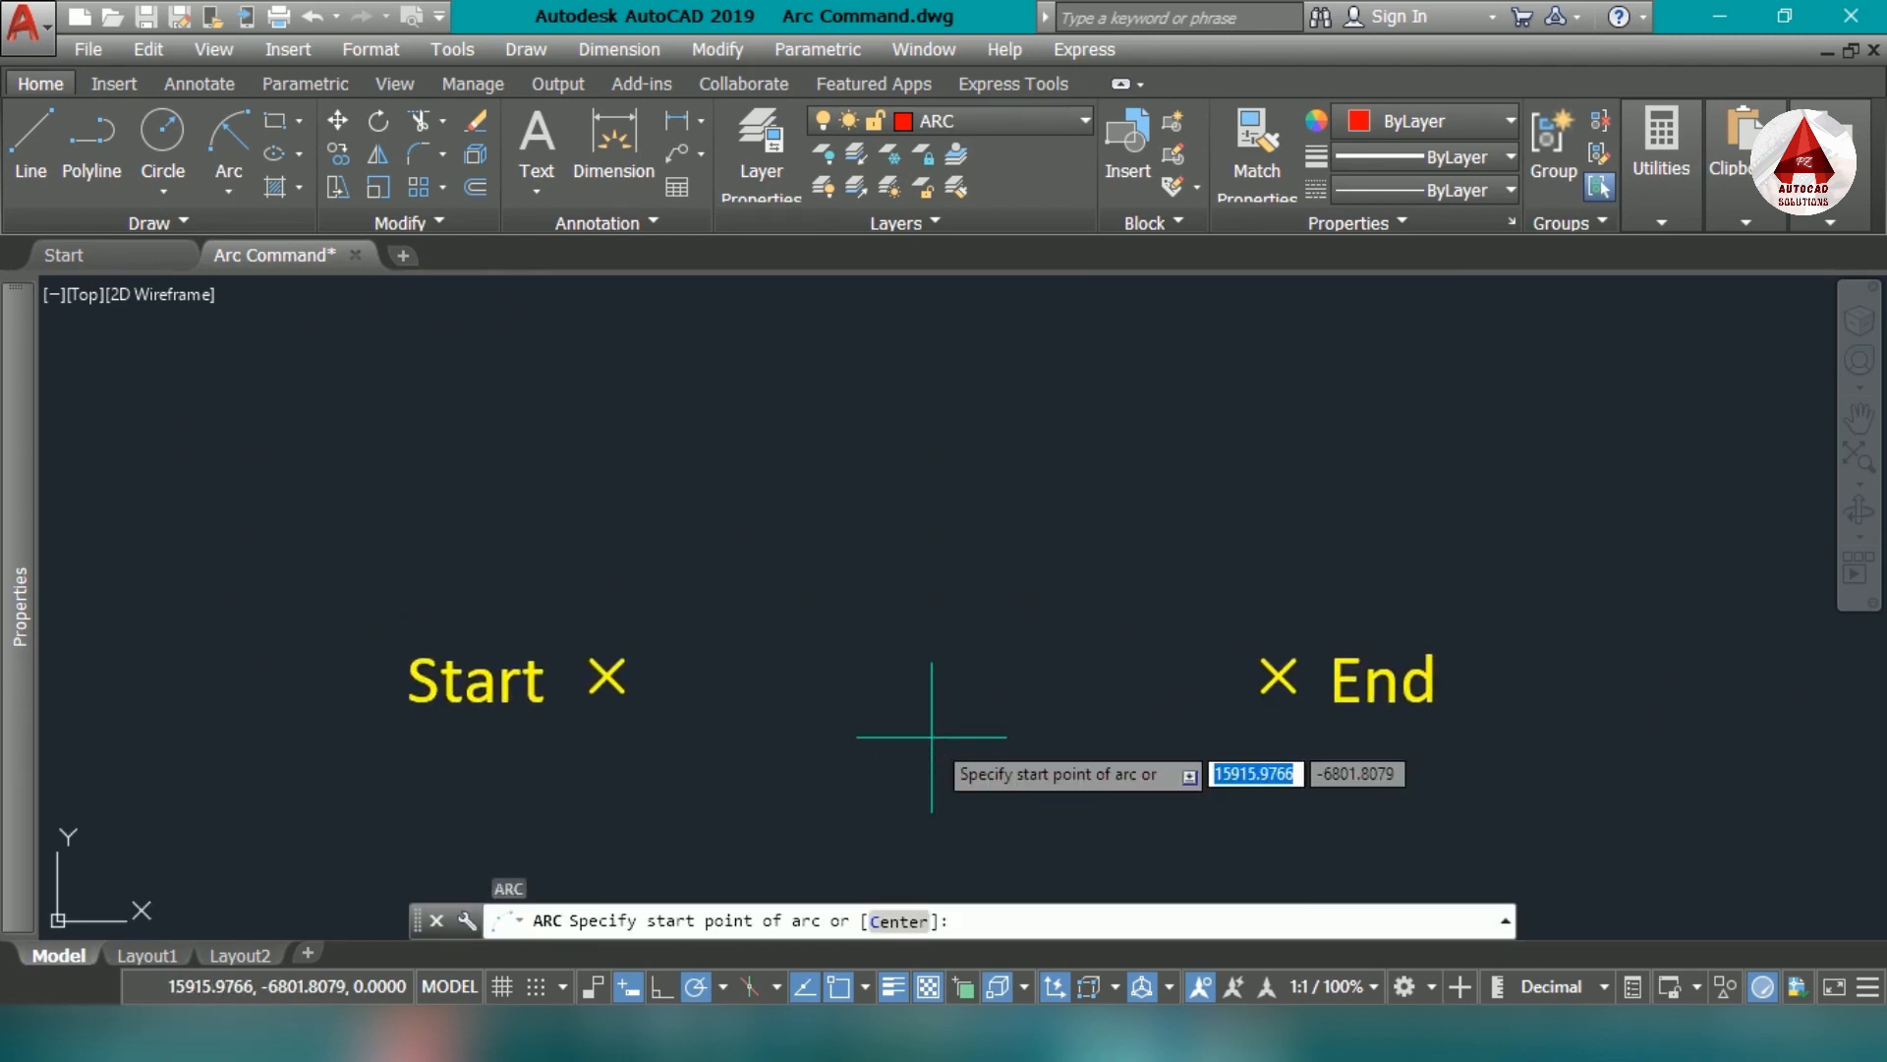
{"action": "left_click", "coordinate": [607, 675]}
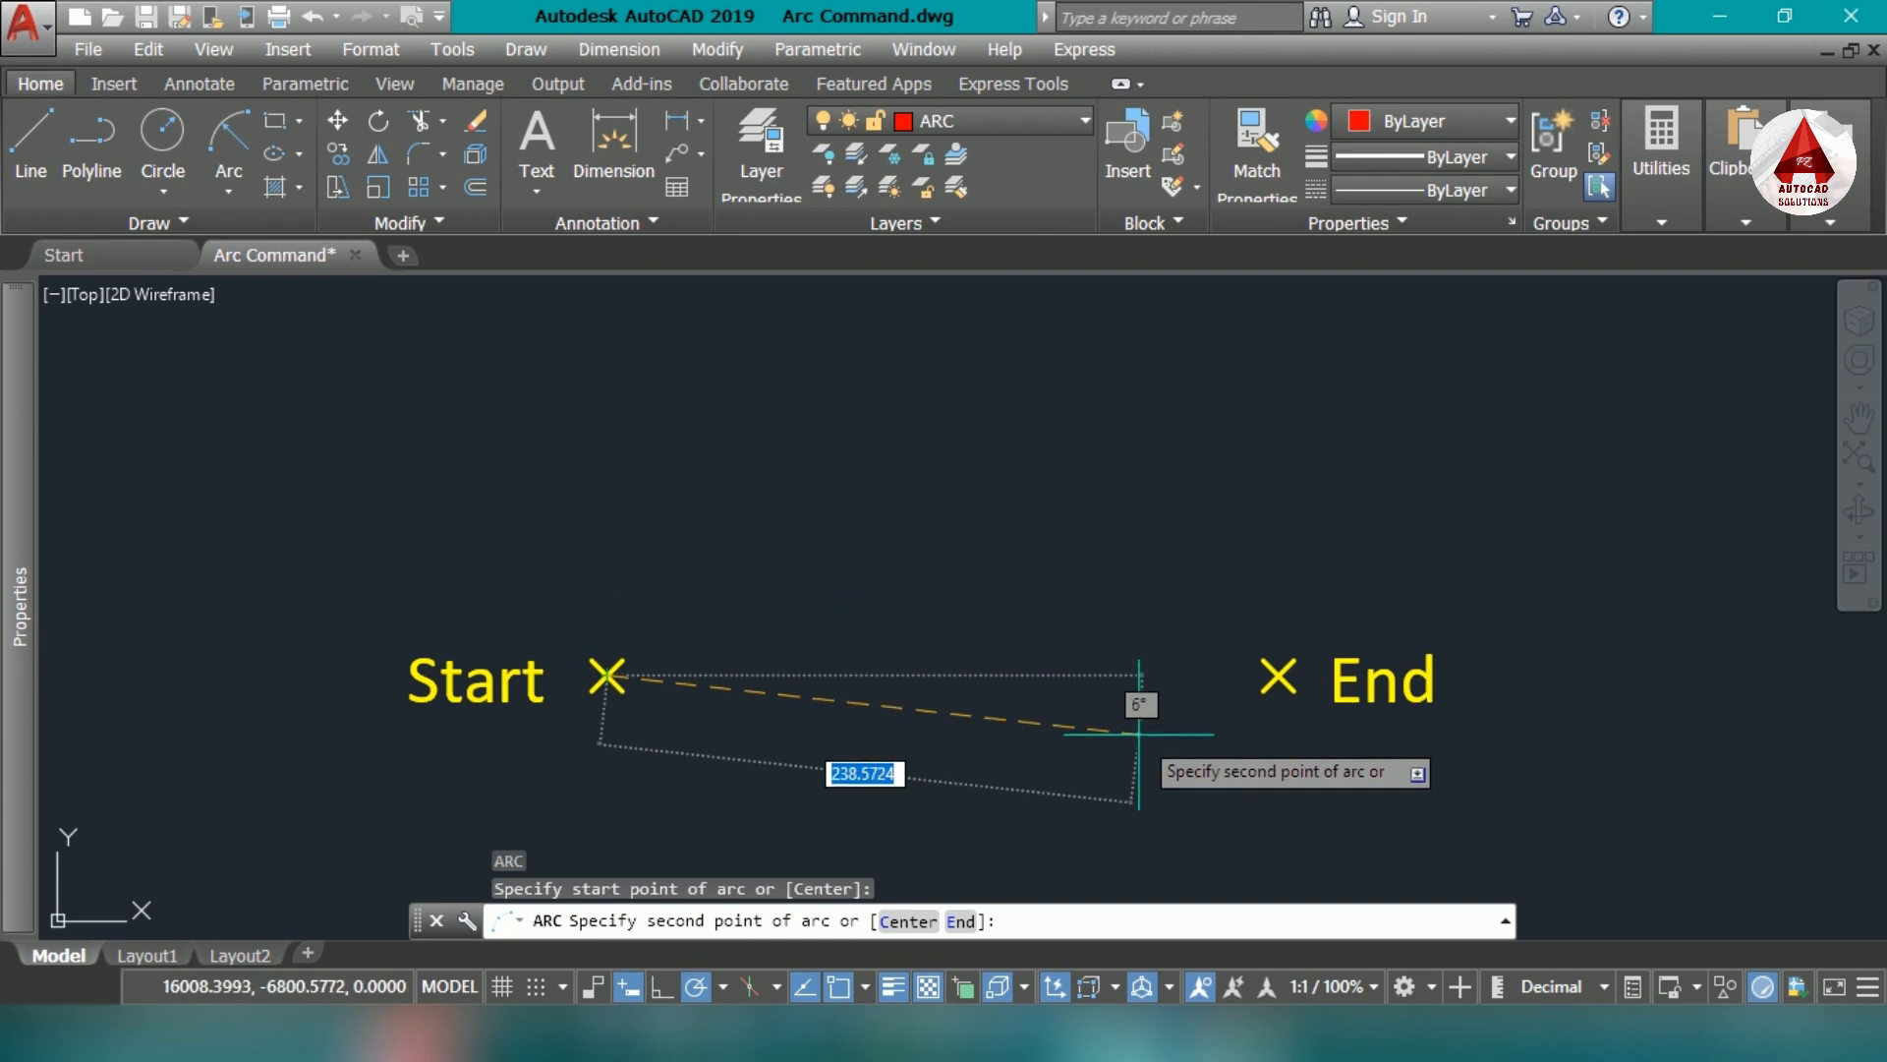
{"action": "type", "text": "e"}
{"action": "key", "text": "Return"}
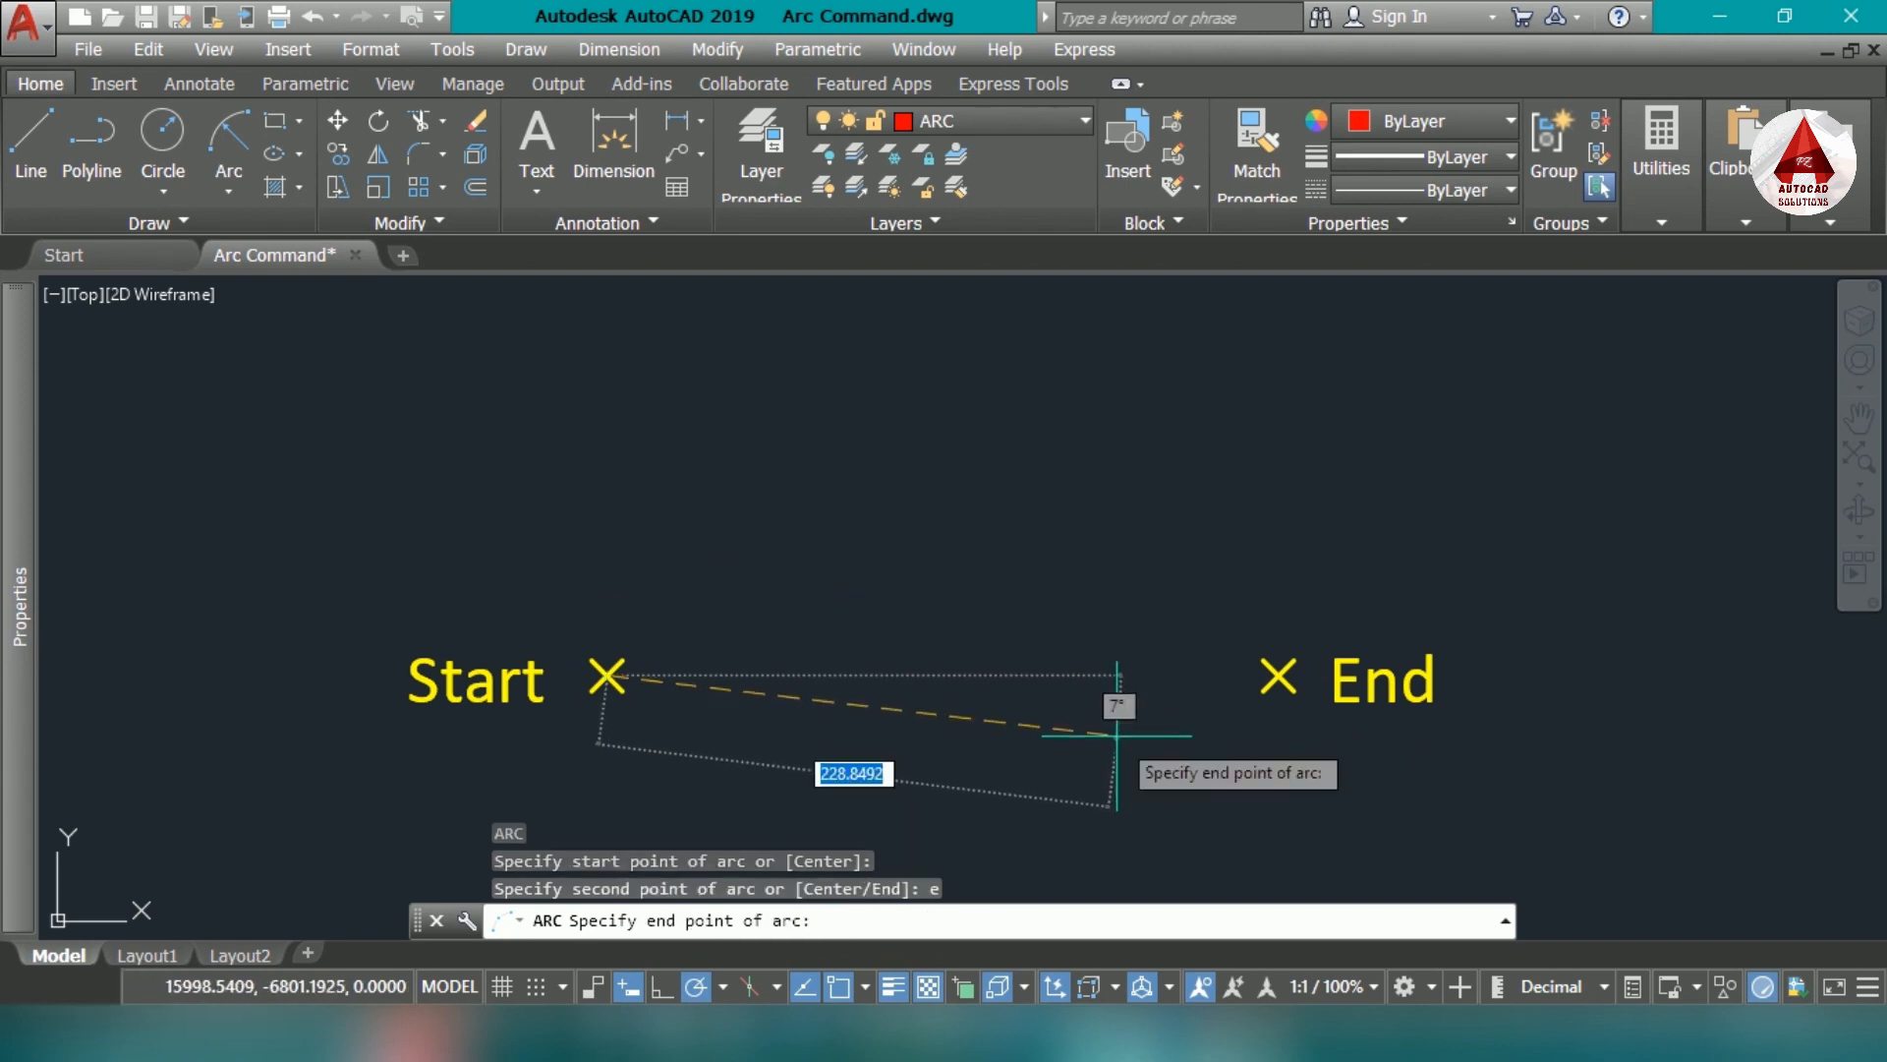
{"action": "left_click", "coordinate": [1278, 676]}
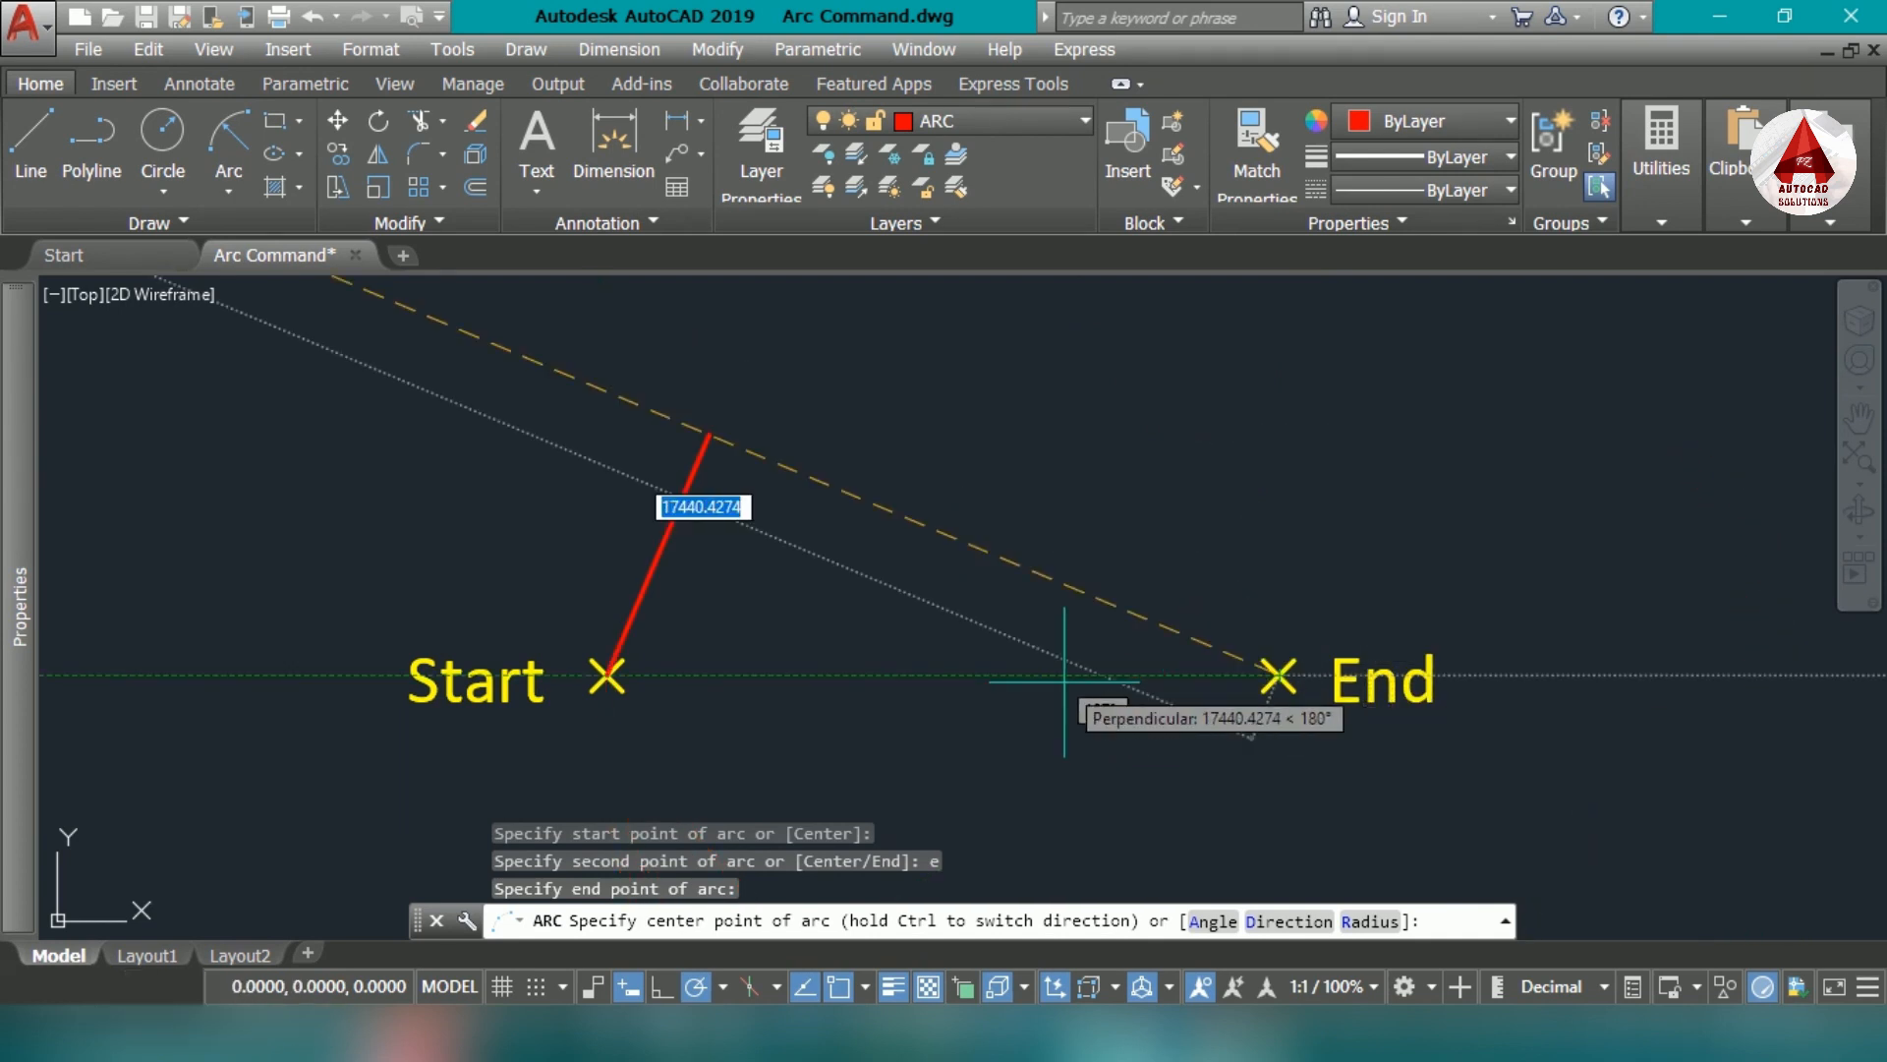
{"action": "left_click", "coordinate": [1396, 924]}
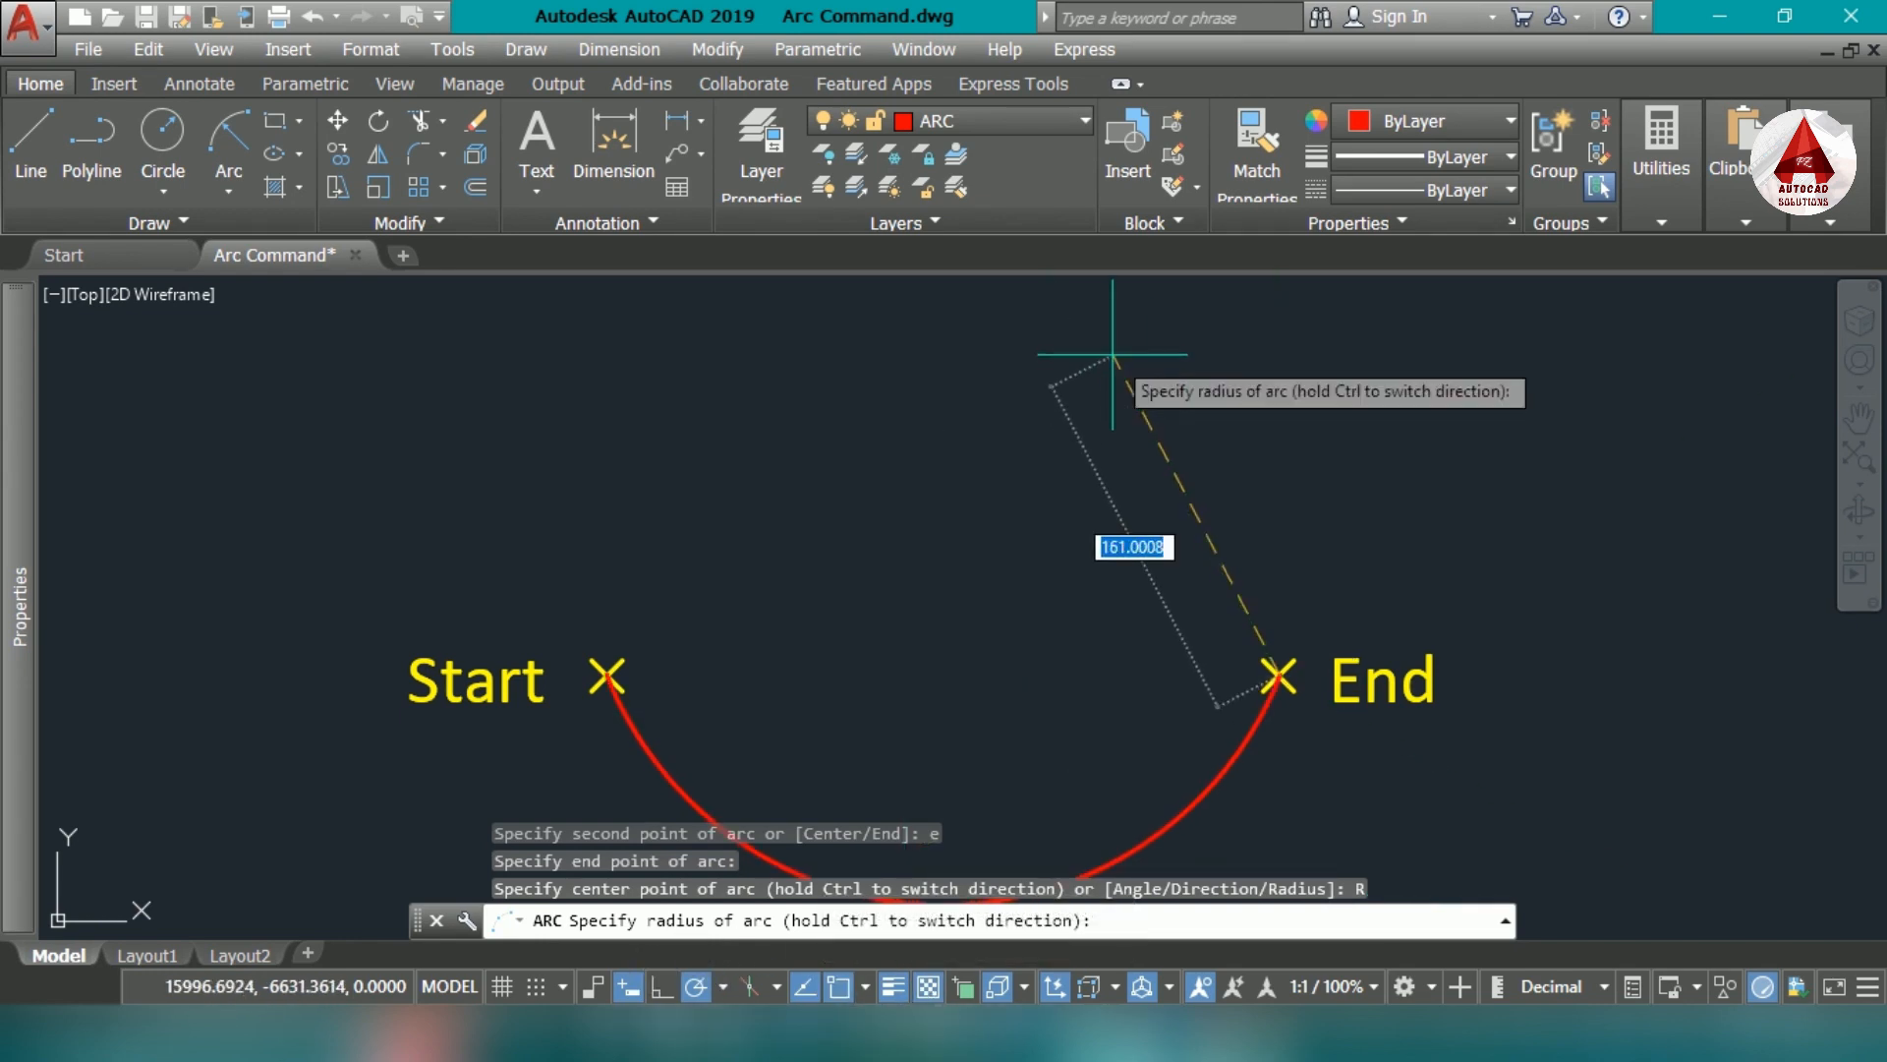
{"action": "type", "text": "500"}
{"action": "key", "text": "Return"}
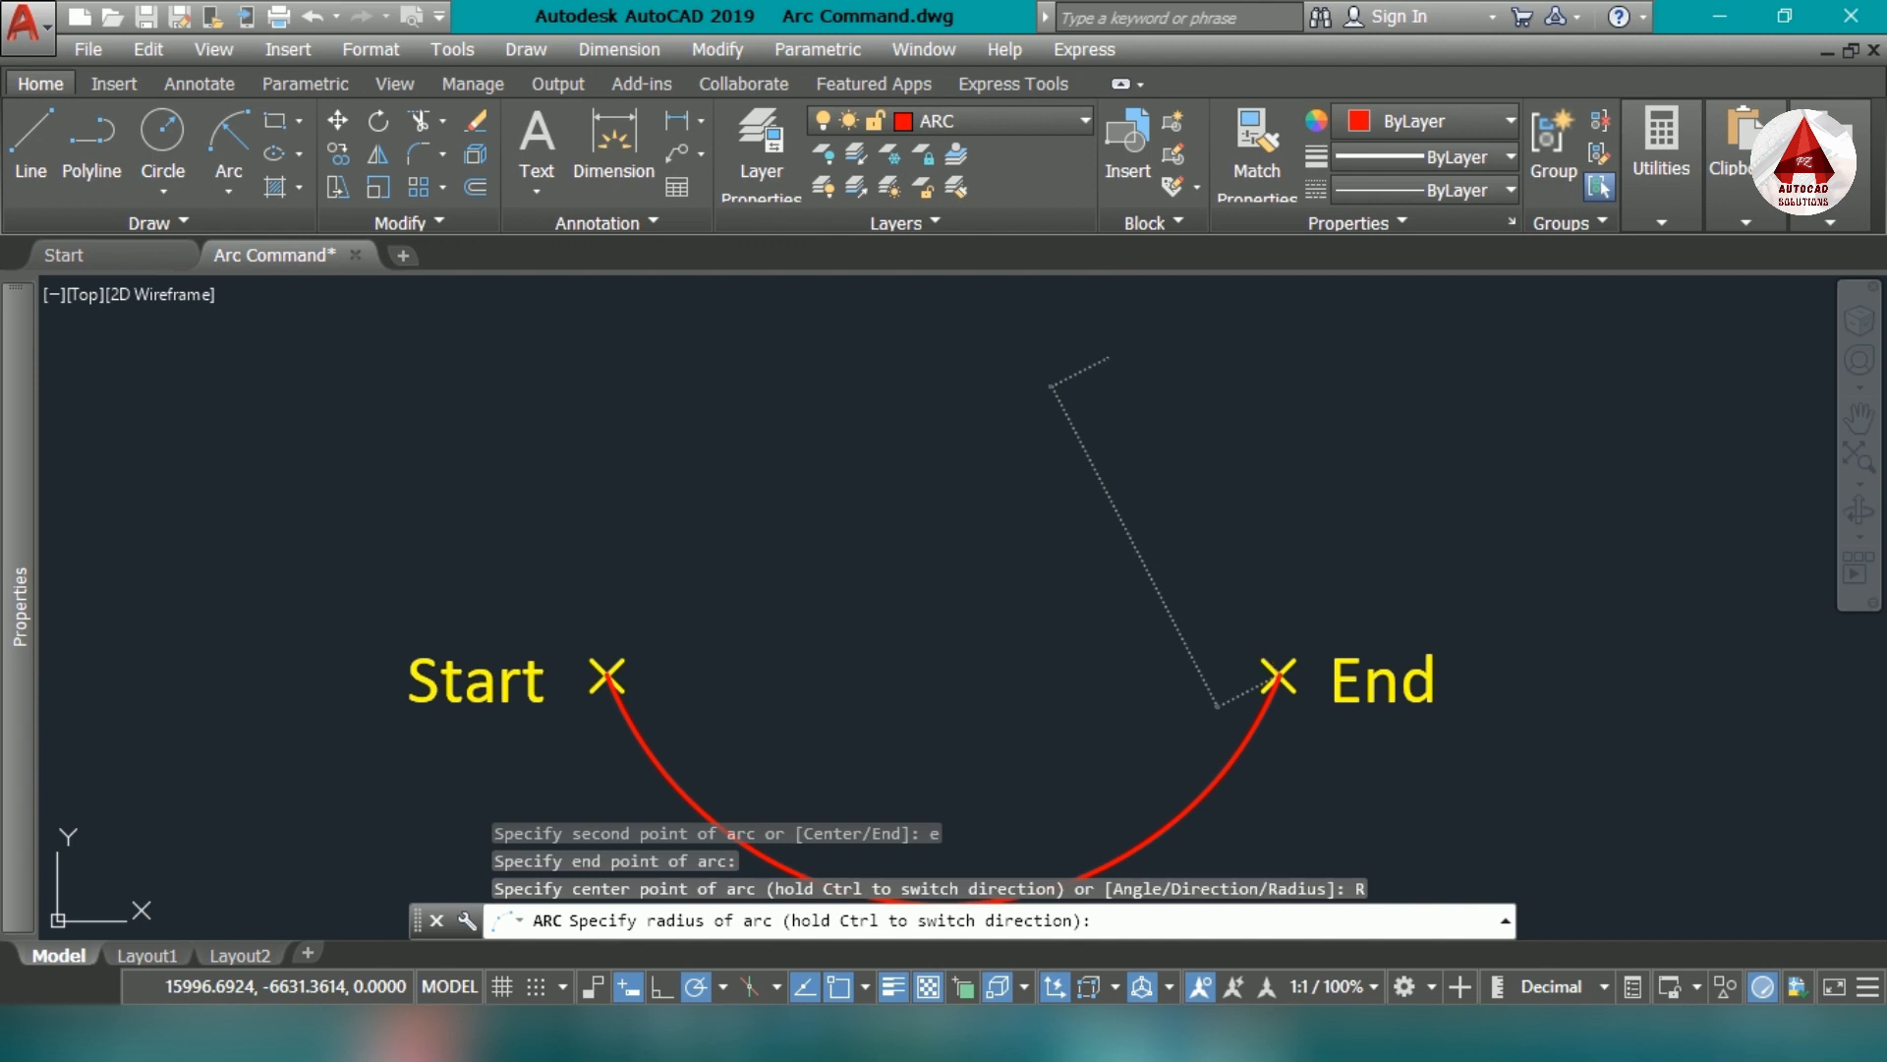
- Add a radius dimension to the radius 500 arc between the Start and End markers, placing its text above the arc
{"action": "scroll", "coordinate": [1015, 632], "scroll_direction": "down", "scroll_amount": 2}
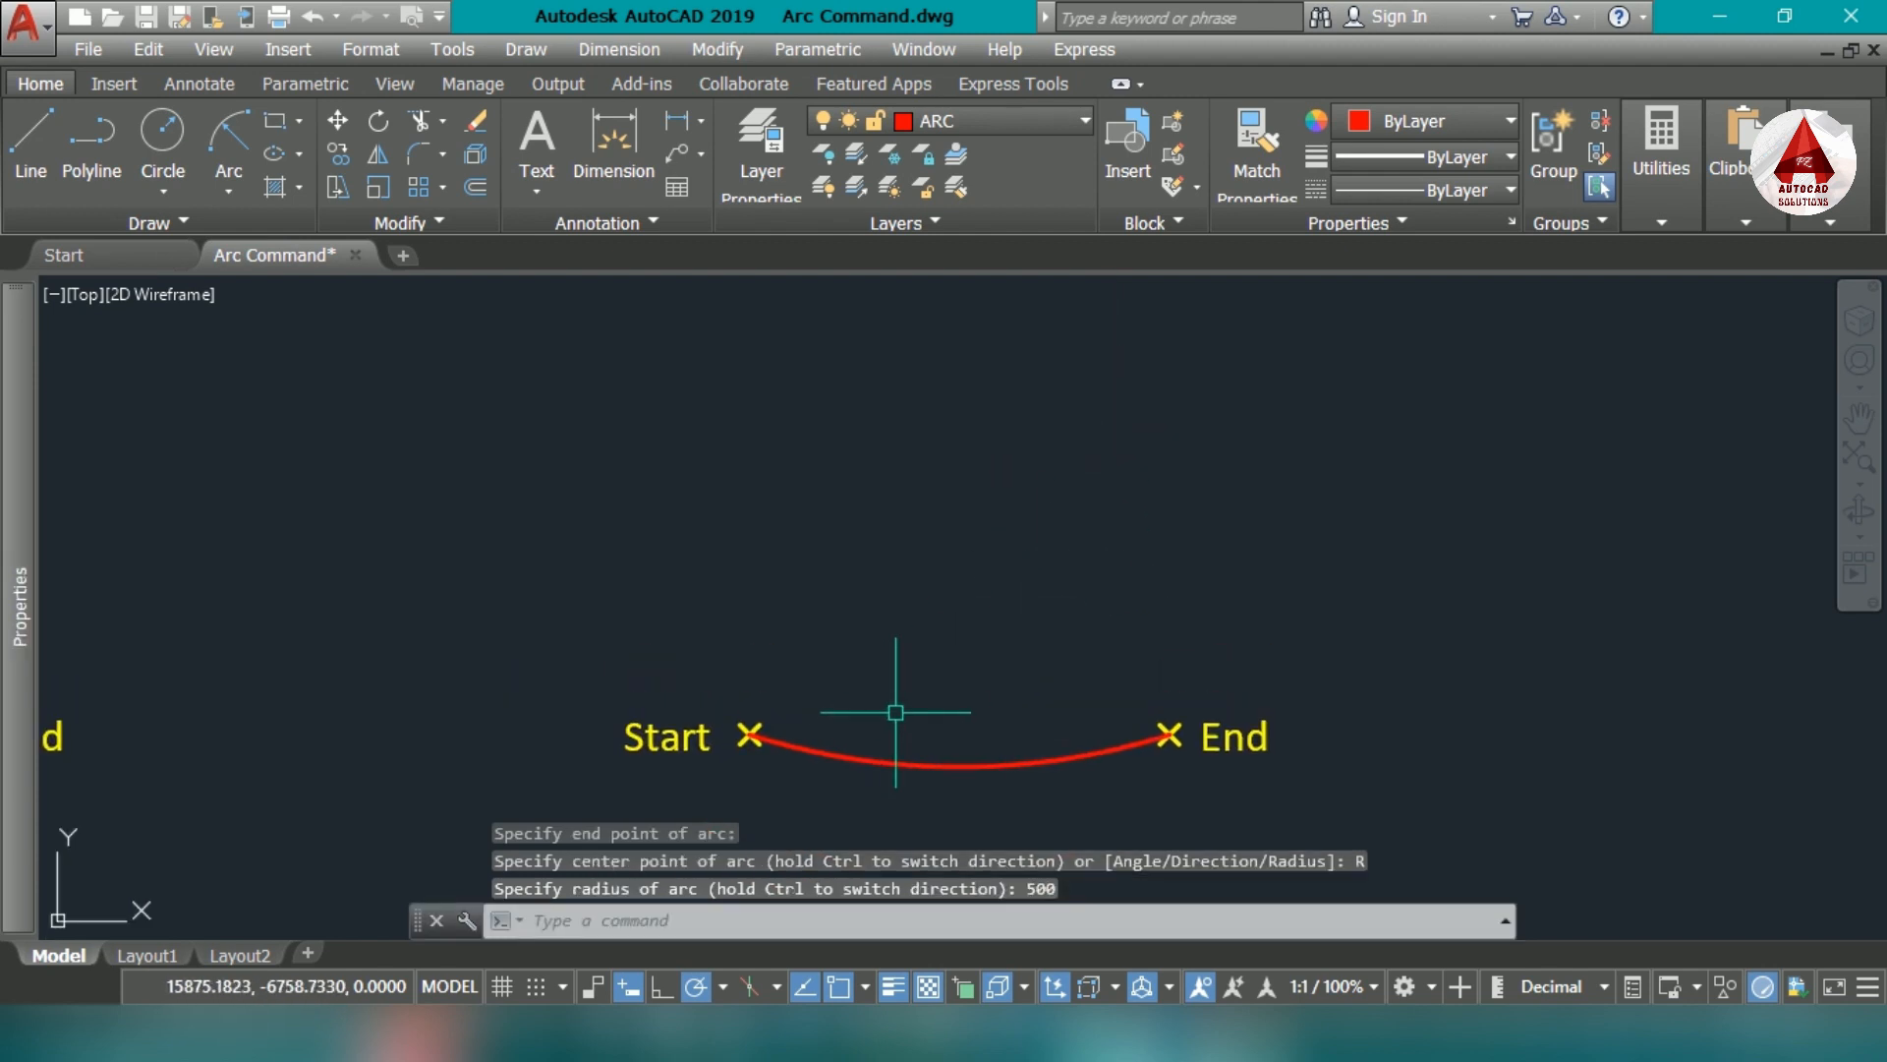
{"action": "type", "text": "dra"}
{"action": "key", "text": "Return"}
{"action": "left_click", "coordinate": [1013, 766]}
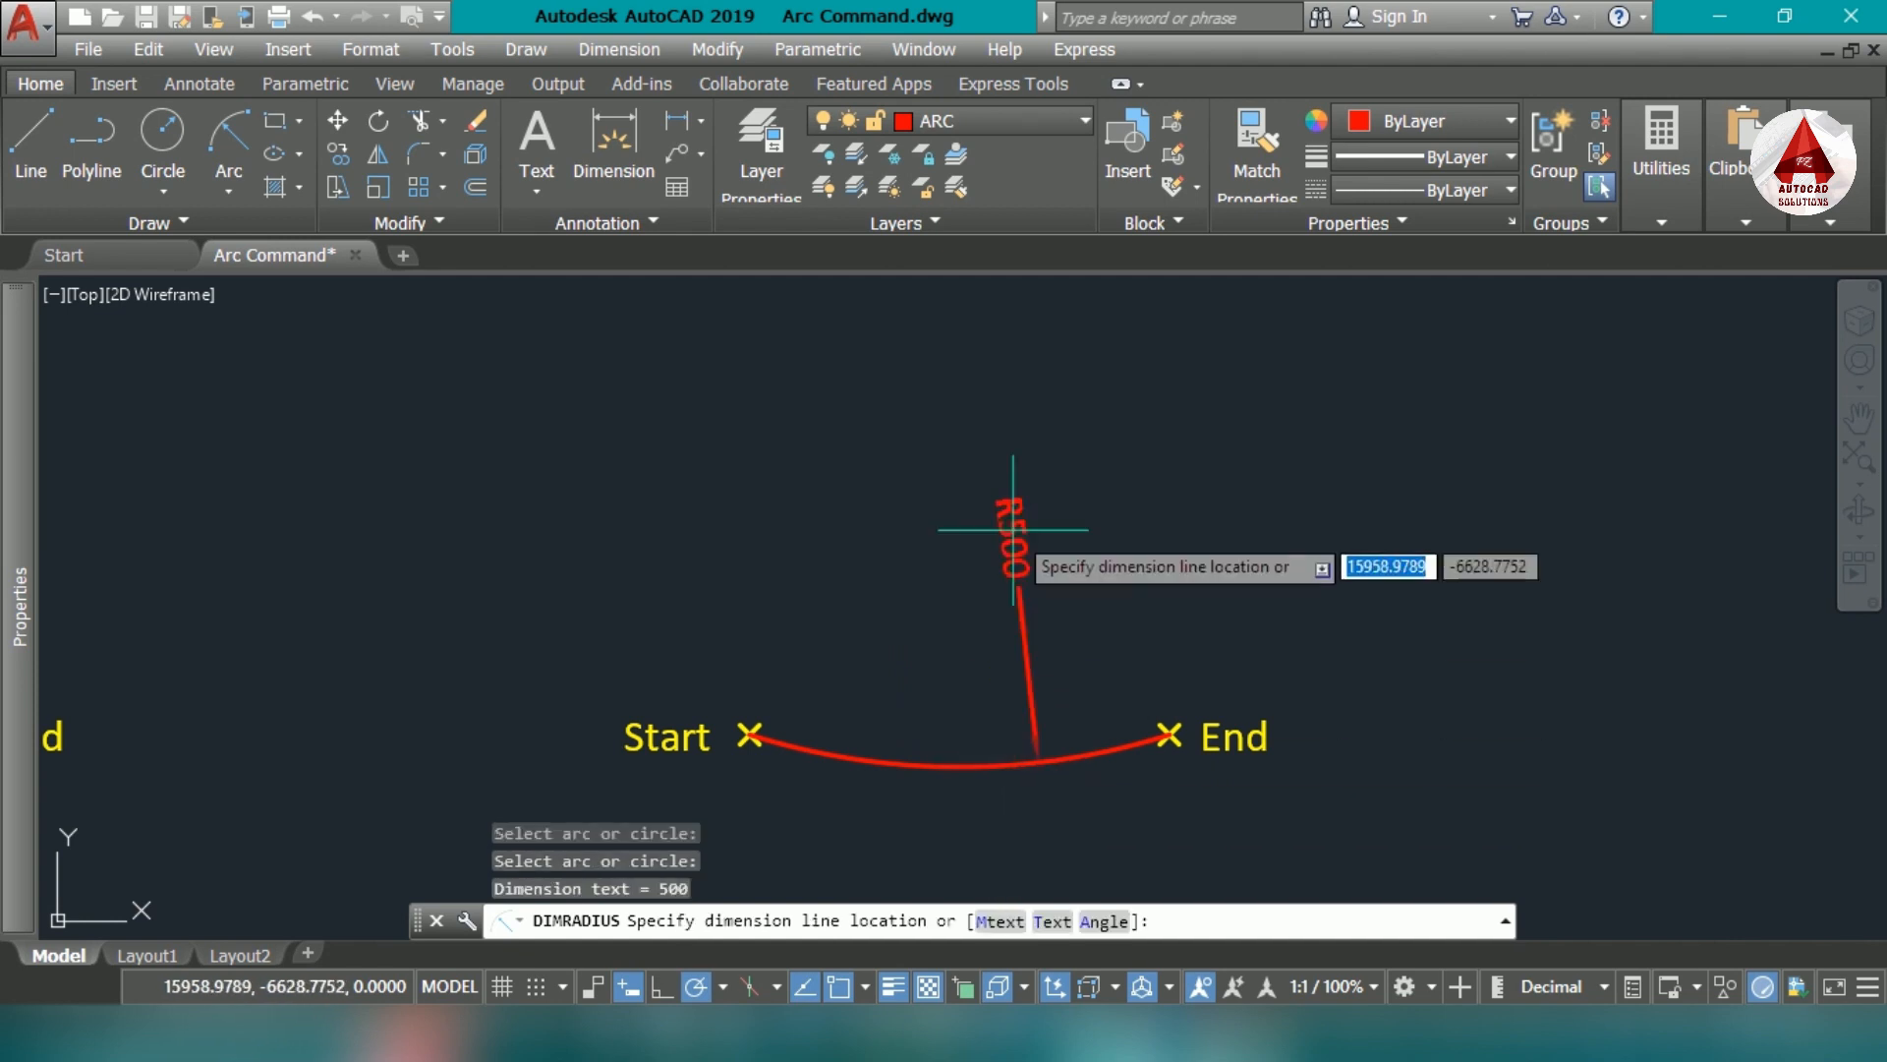
{"action": "left_click", "coordinate": [1073, 720]}
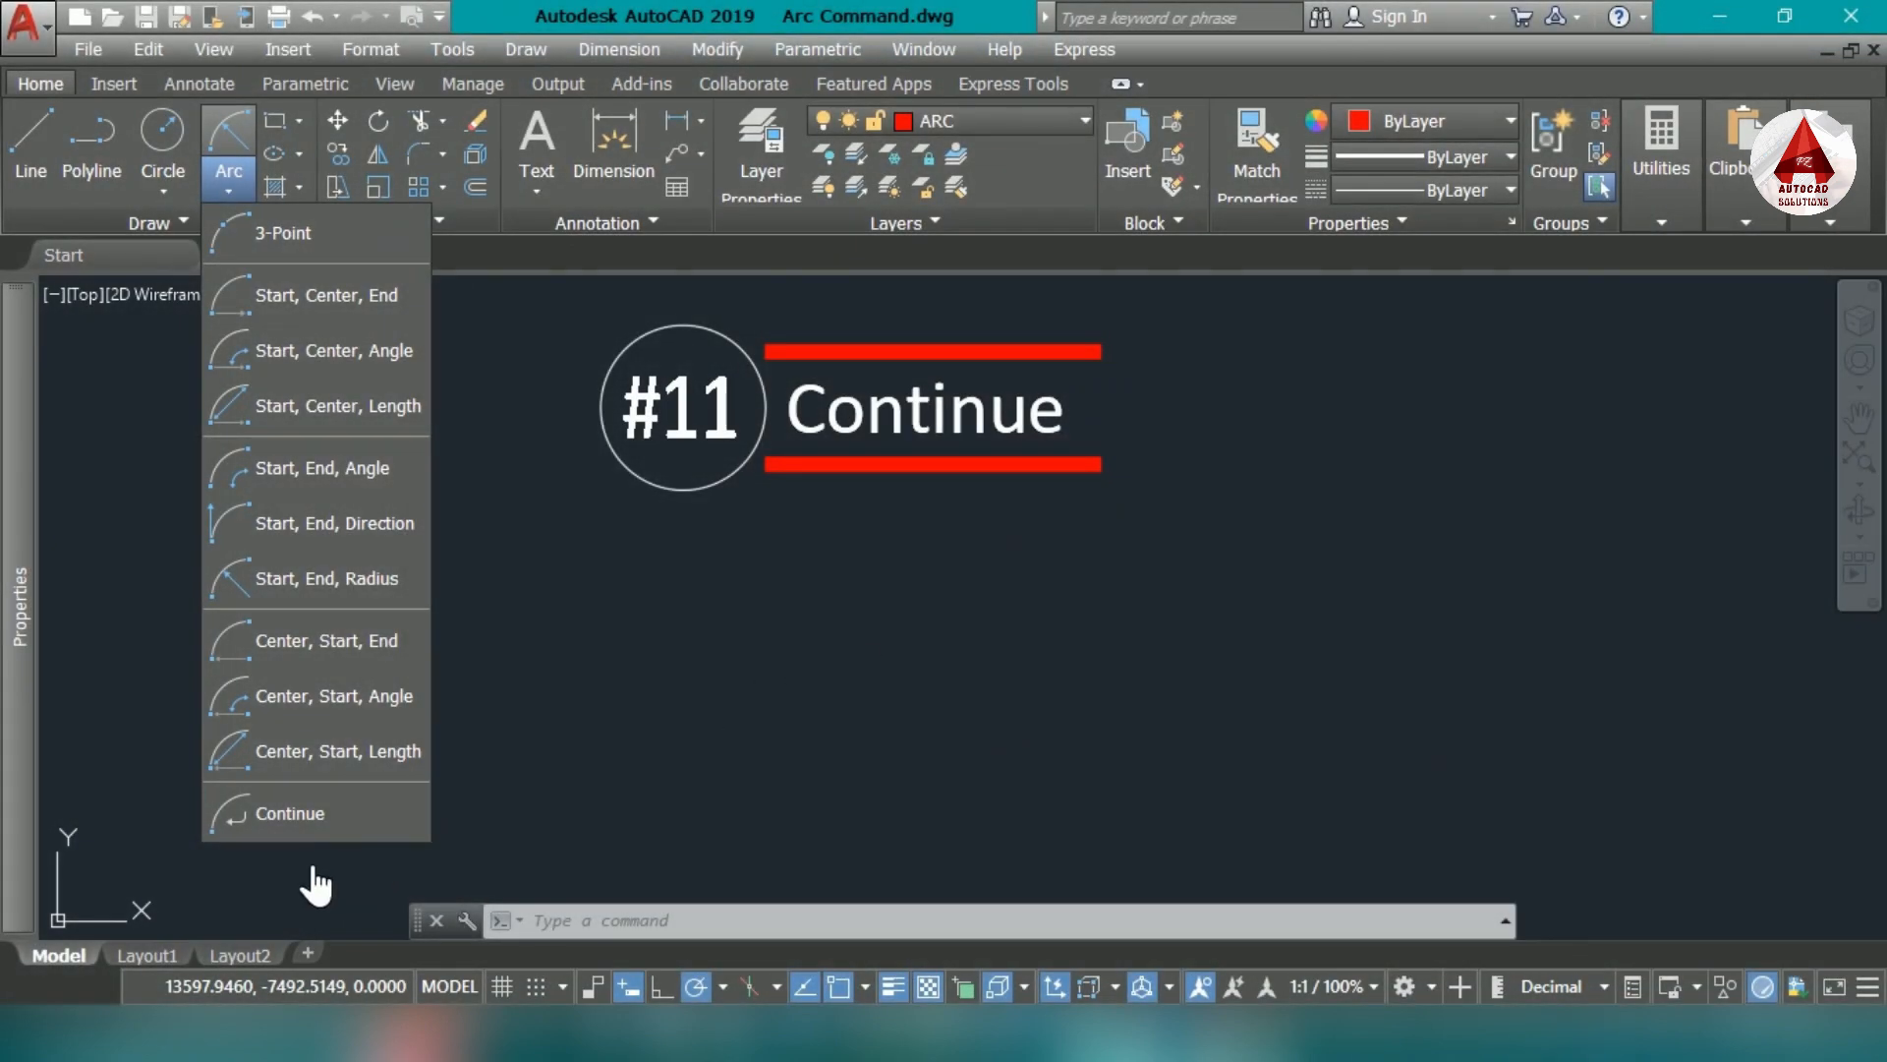
- Draw an upward-bulging three-point arc in the empty space below the #11 Continue heading
{"action": "left_click", "coordinate": [875, 598]}
{"action": "middle_click_drag", "start_coordinate": [1076, 666], "coordinate": [1002, 653]}
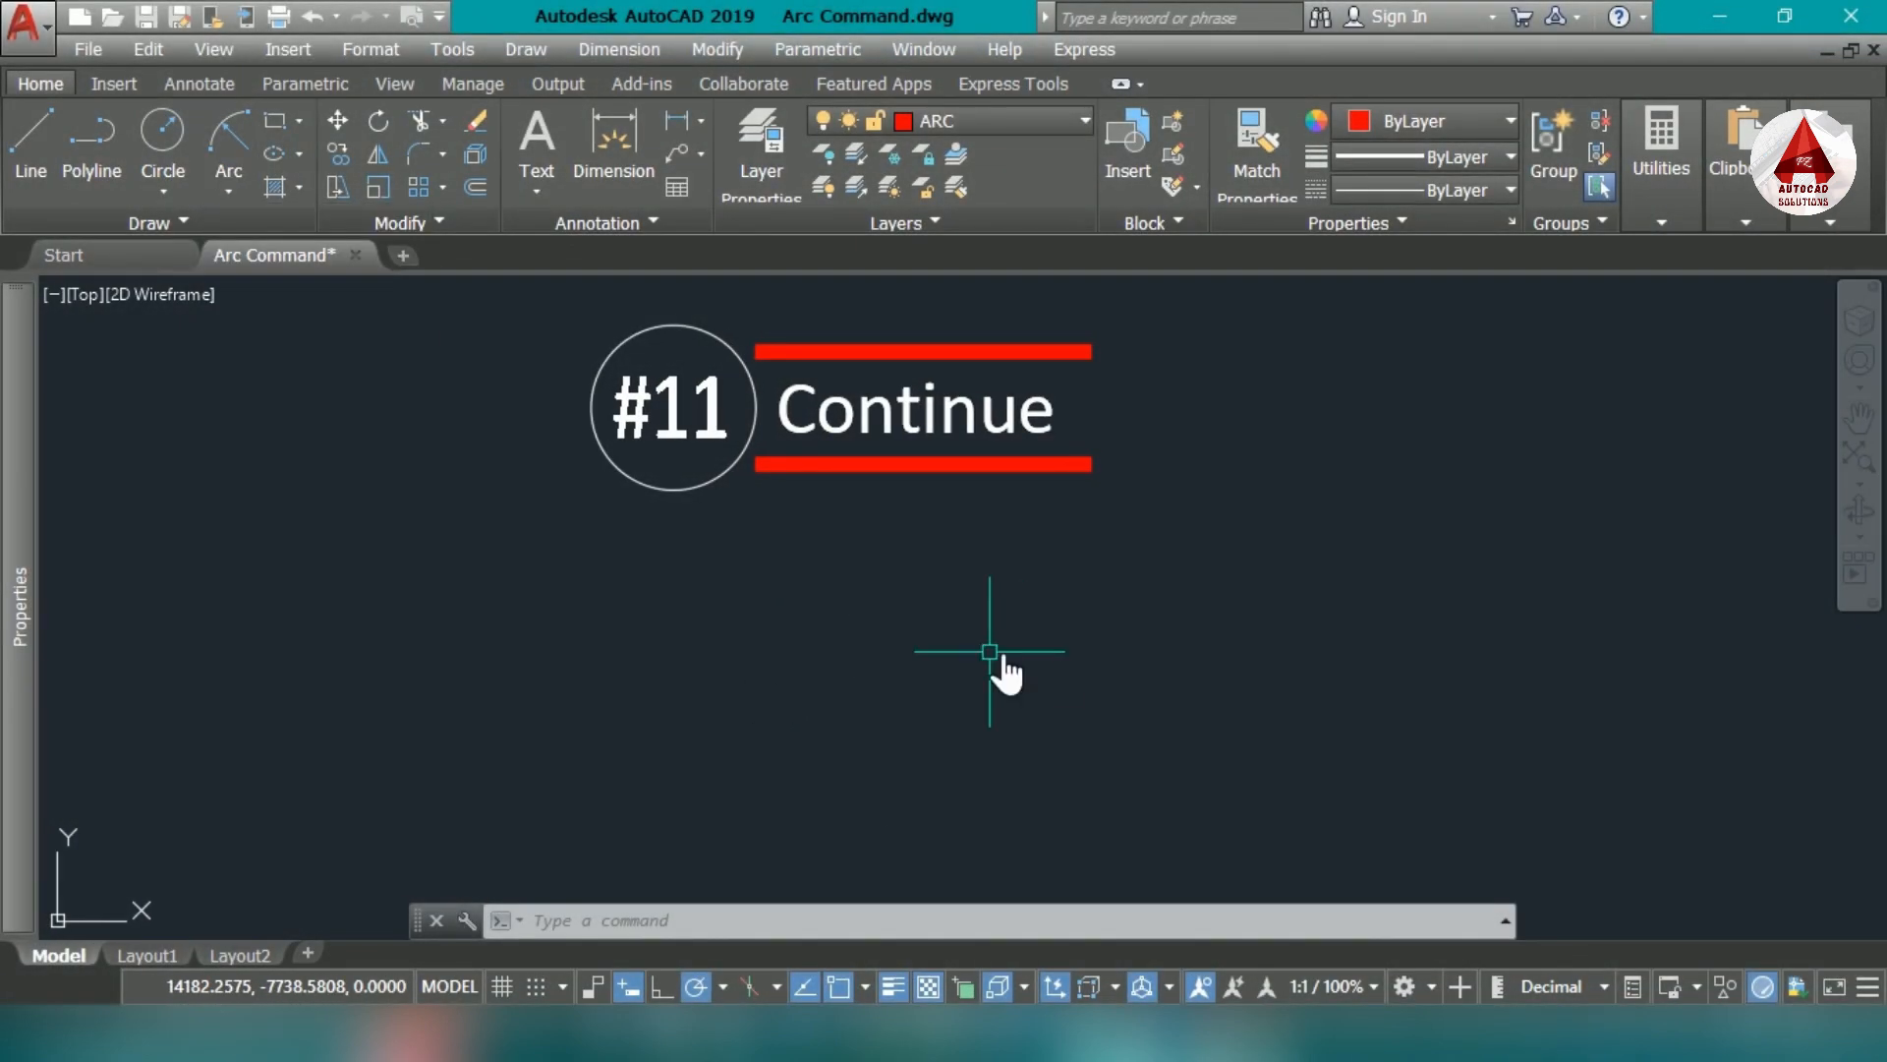
{"action": "type", "text": "a"}
{"action": "key", "text": "Return"}
{"action": "left_click", "coordinate": [816, 721]}
{"action": "left_click", "coordinate": [995, 617]}
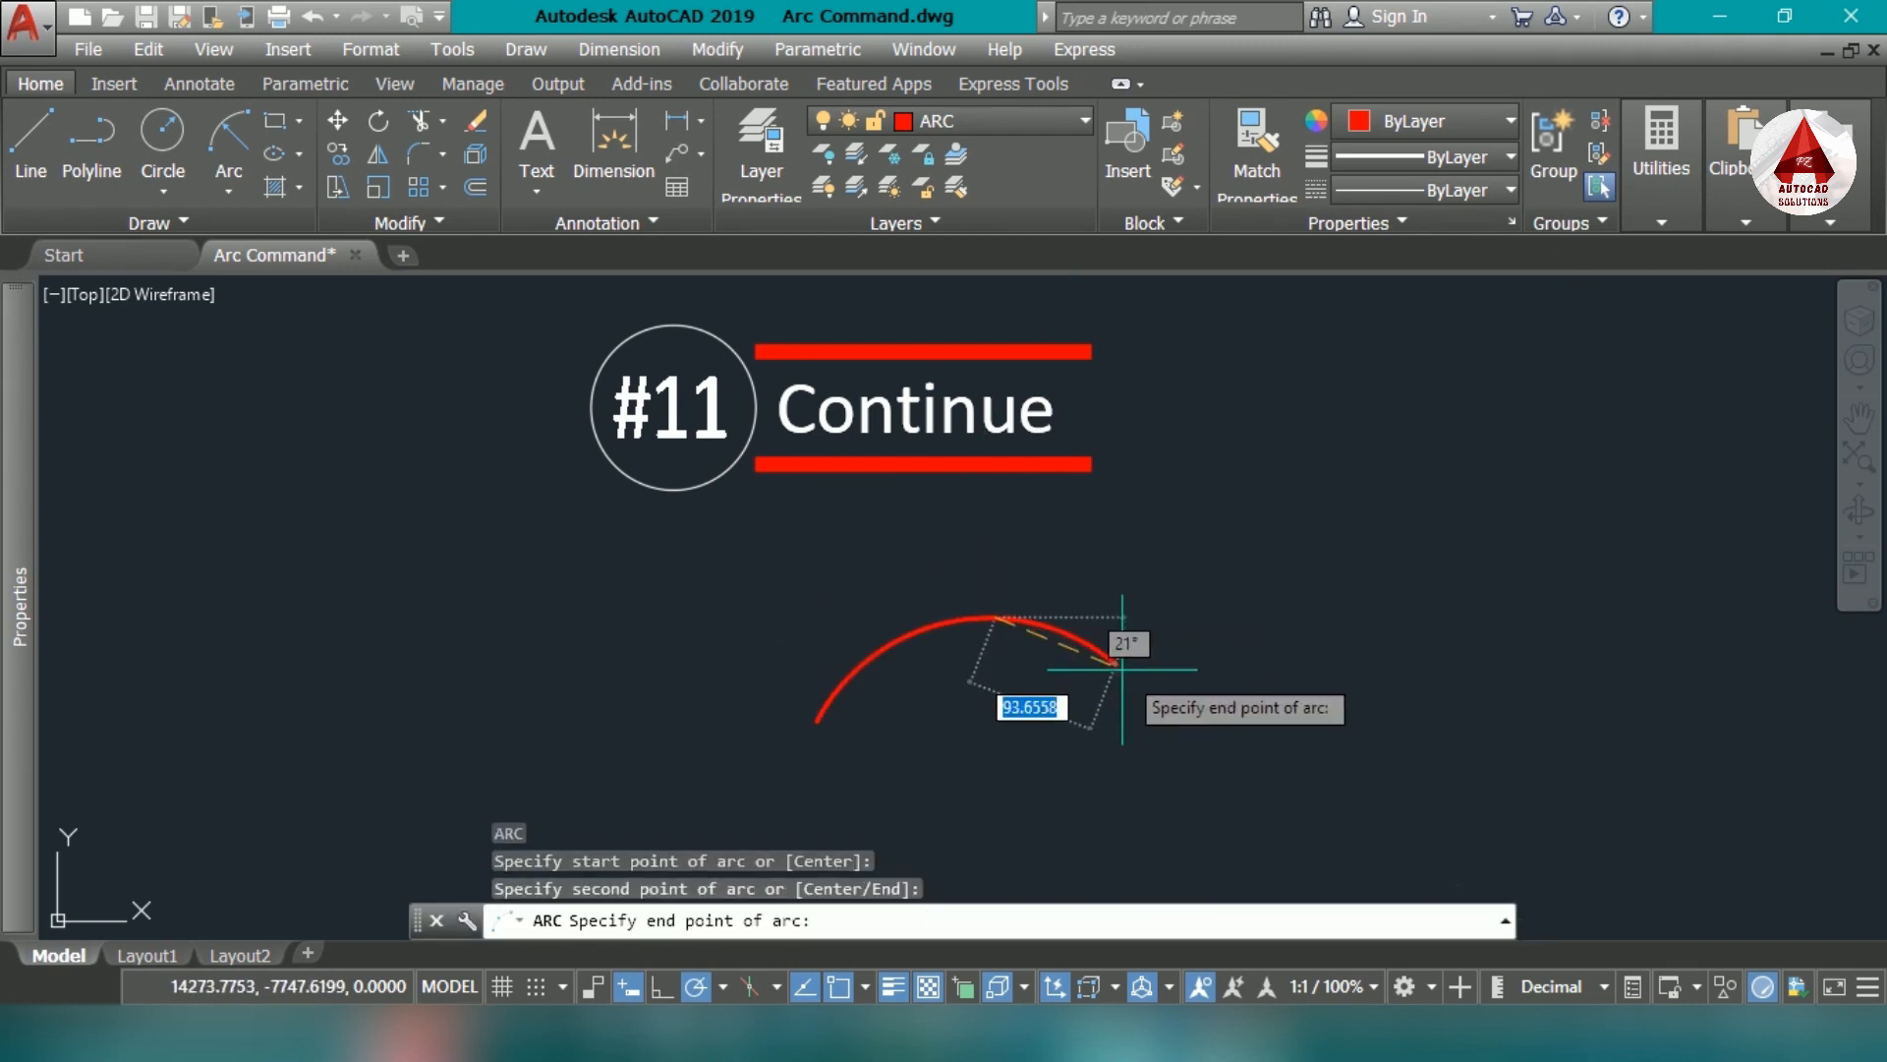
{"action": "left_click", "coordinate": [1205, 717]}
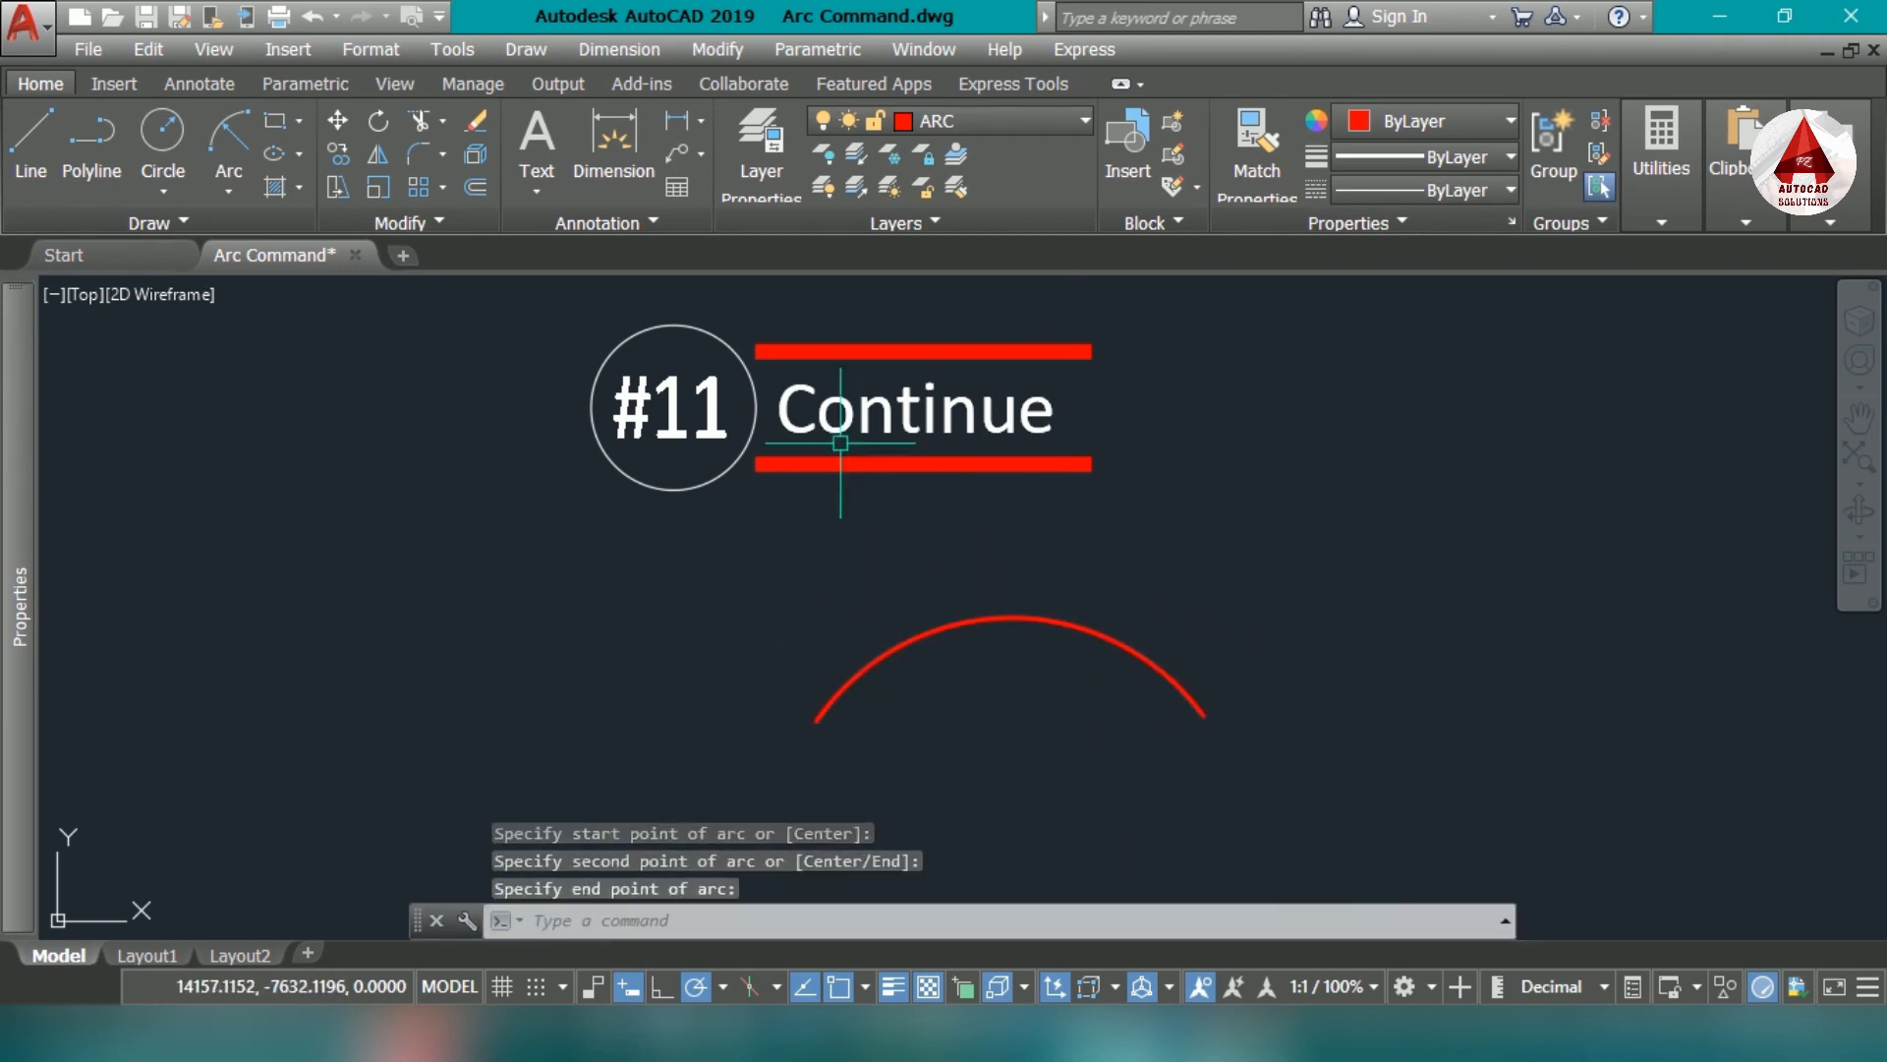
- Use the Arc Continue method to add a downward-bulging tangent arc from the first arc's end, spanning about 343 horizontally
{"action": "left_click", "coordinate": [243, 195]}
{"action": "left_click", "coordinate": [393, 818]}
{"action": "middle_click_drag", "start_coordinate": [1200, 776], "coordinate": [1024, 670]}
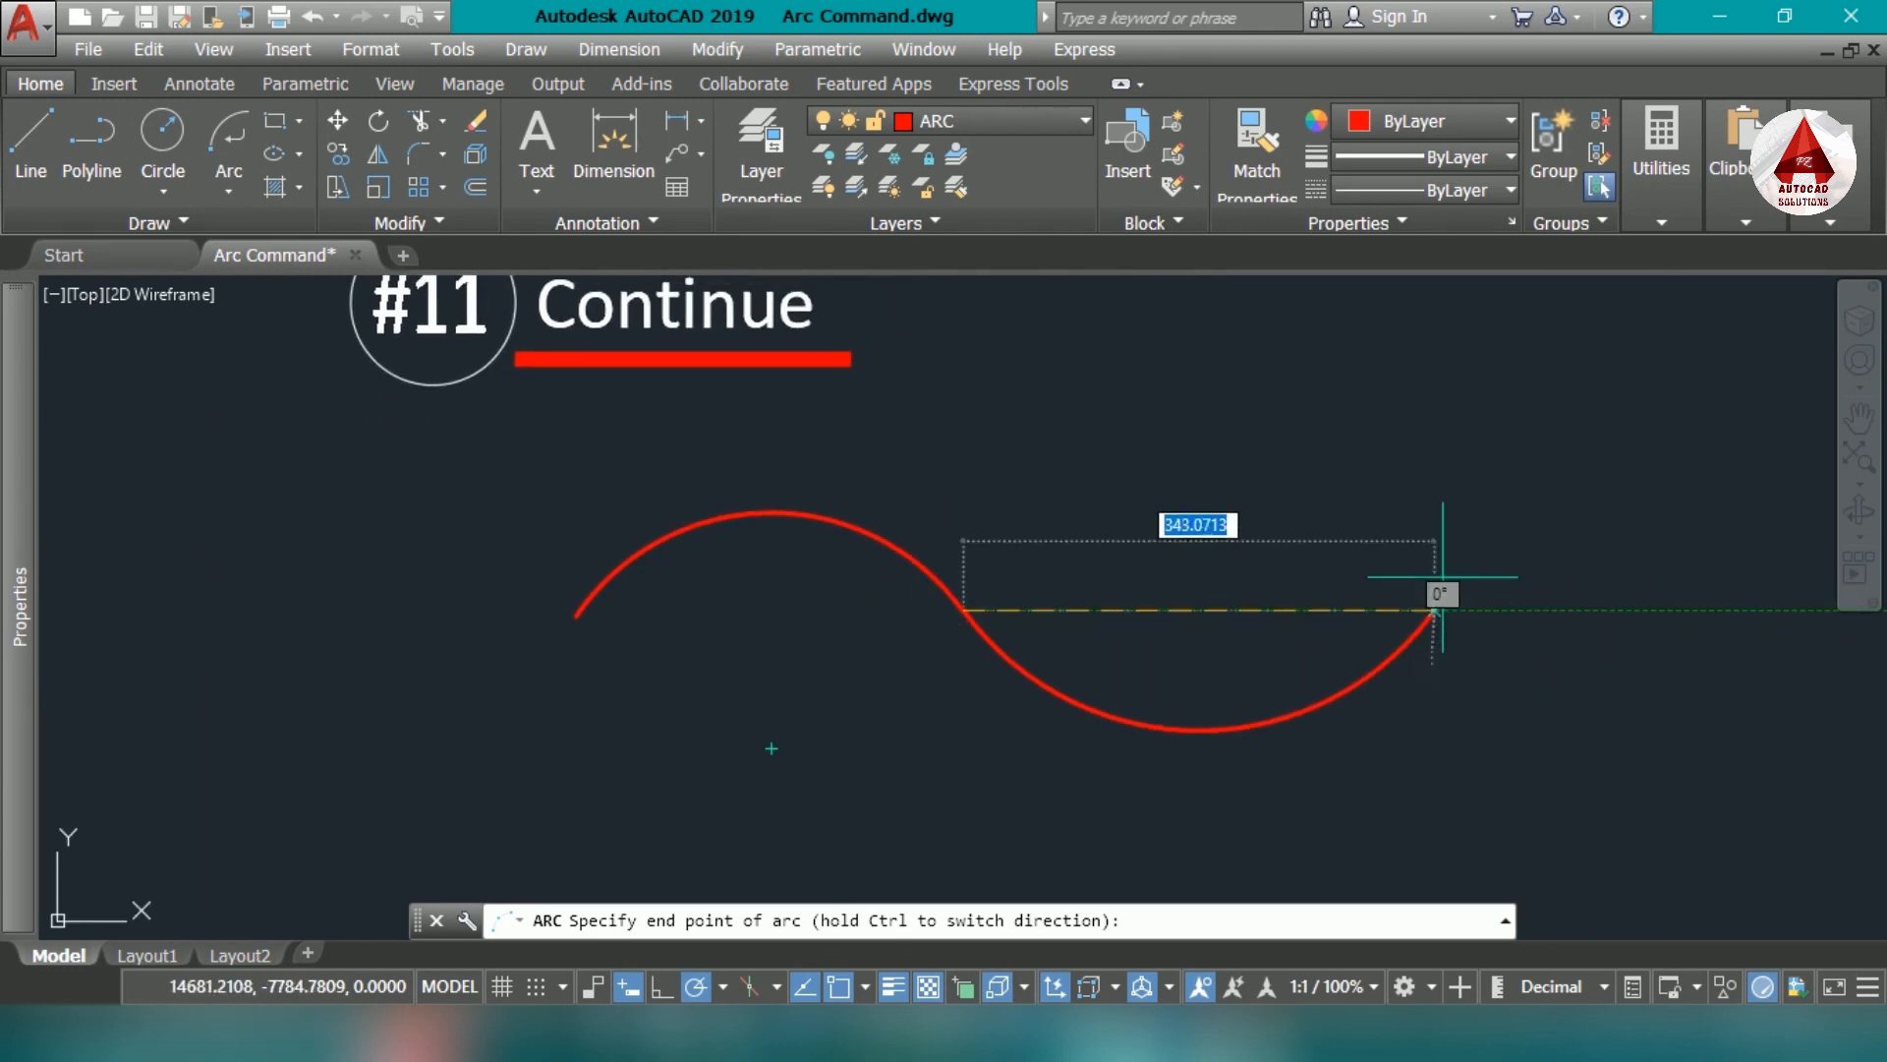
{"action": "left_click", "coordinate": [1437, 604]}
- Repeat the Arc command from the last endpoint to add a third, upward-bulging tangent arc ending slightly below its start
{"action": "middle_click_drag", "start_coordinate": [1409, 597], "coordinate": [1157, 627]}
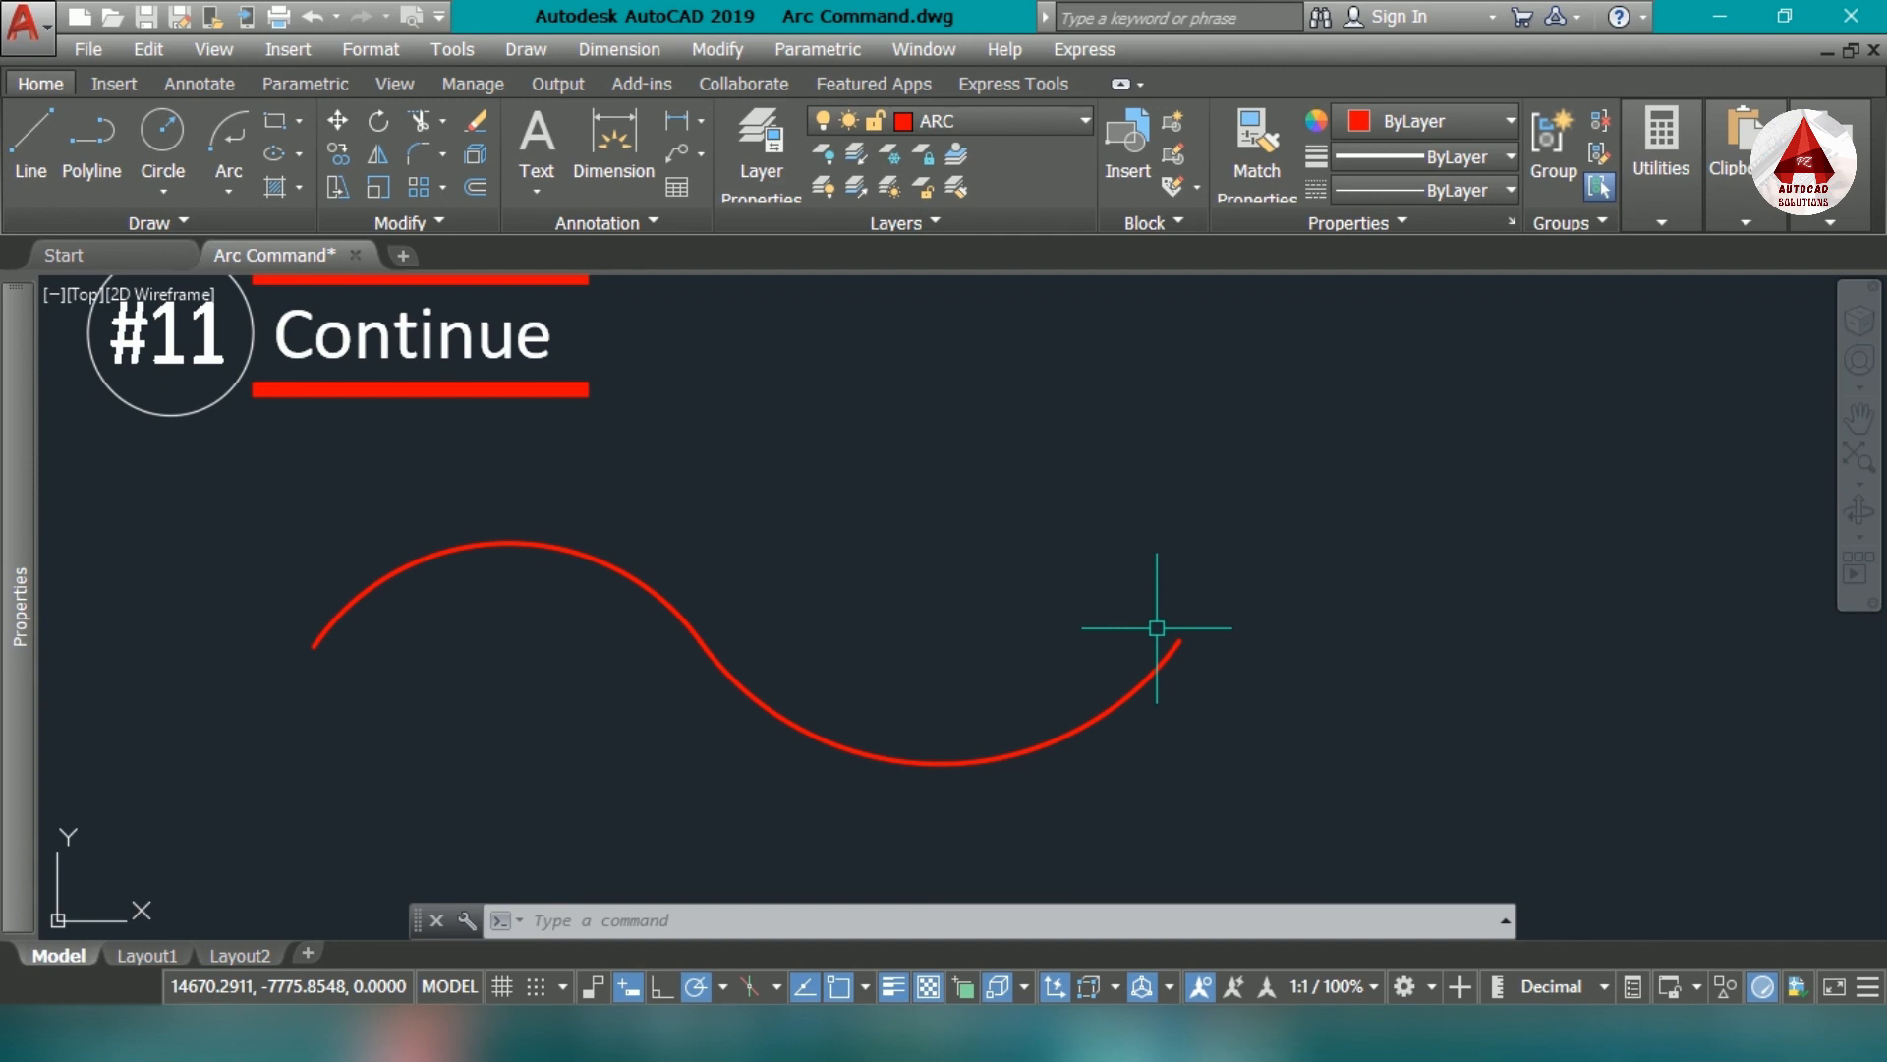
{"action": "key", "text": "Return"}
{"action": "key", "text": "Return"}
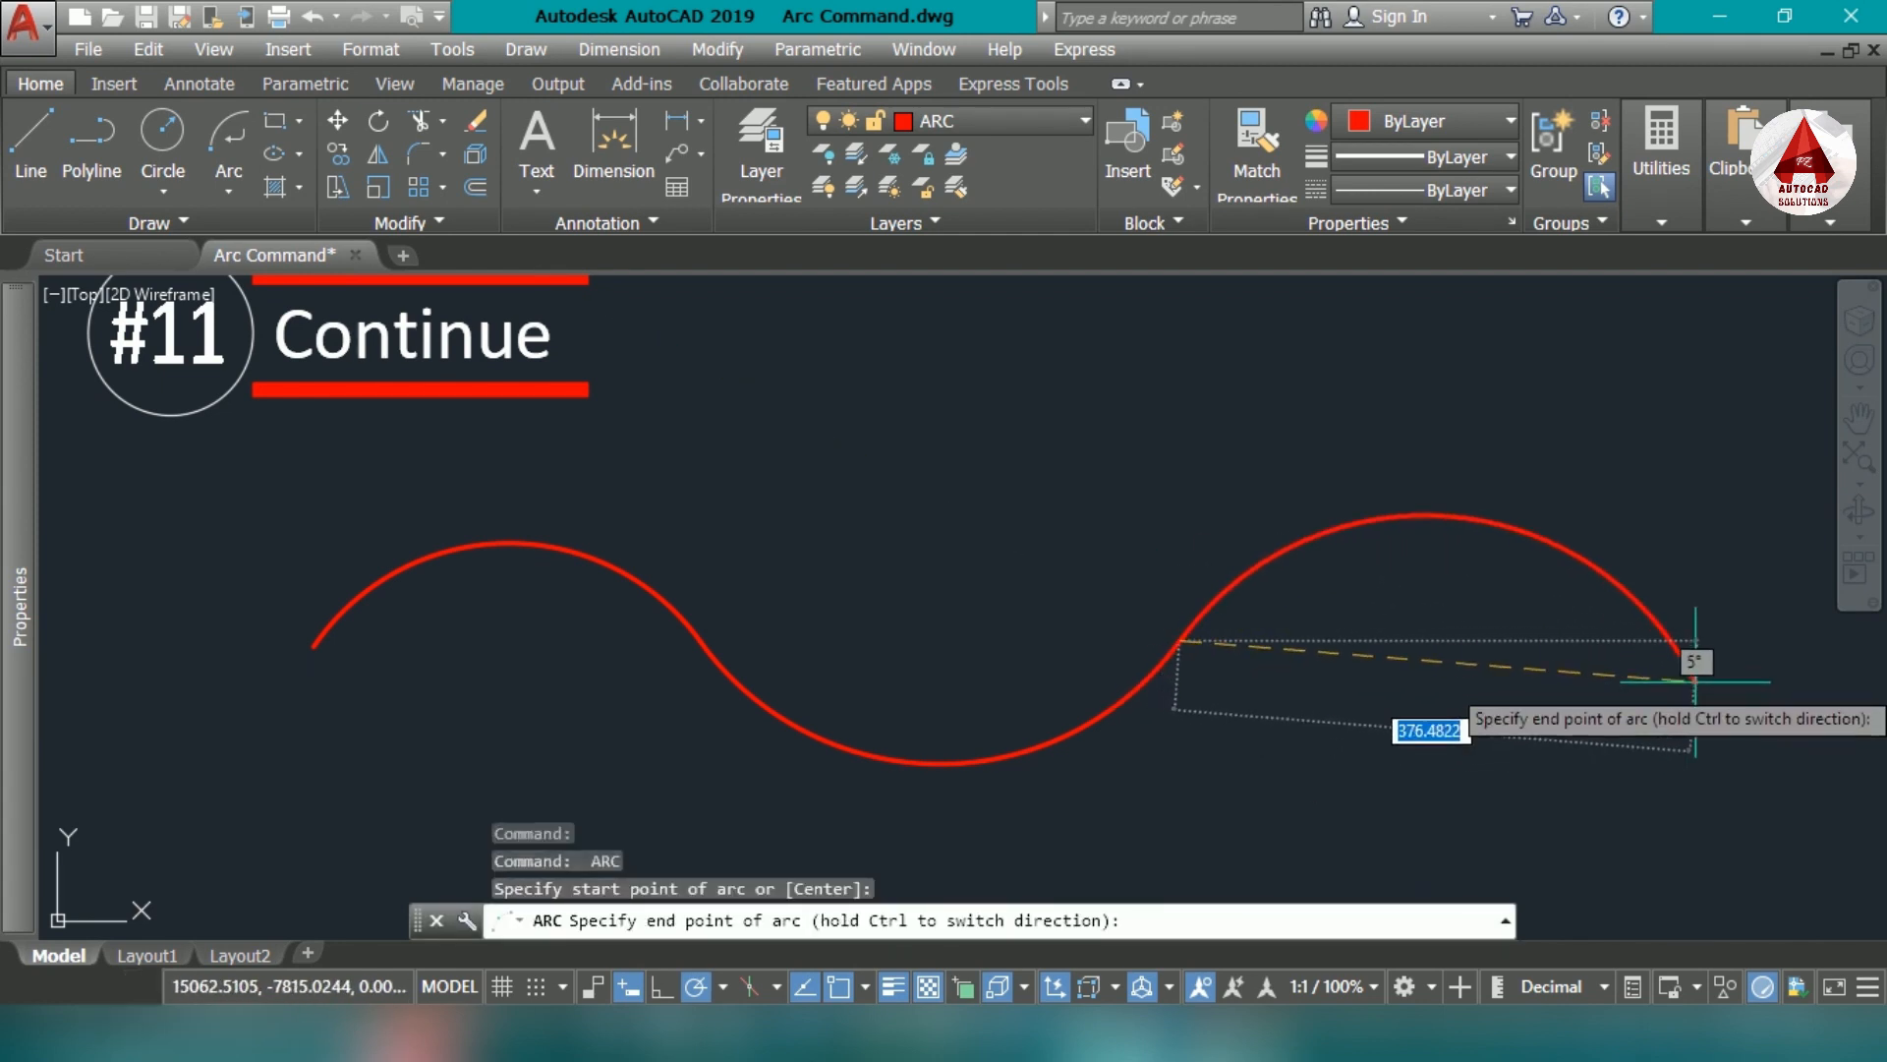
{"action": "middle_click_drag", "start_coordinate": [1694, 678], "coordinate": [1297, 732]}
{"action": "left_click", "coordinate": [1374, 733]}
- Continue the wave with a fourth, downward-bulging tangent arc ending about level with its start
{"action": "key", "text": "Return"}
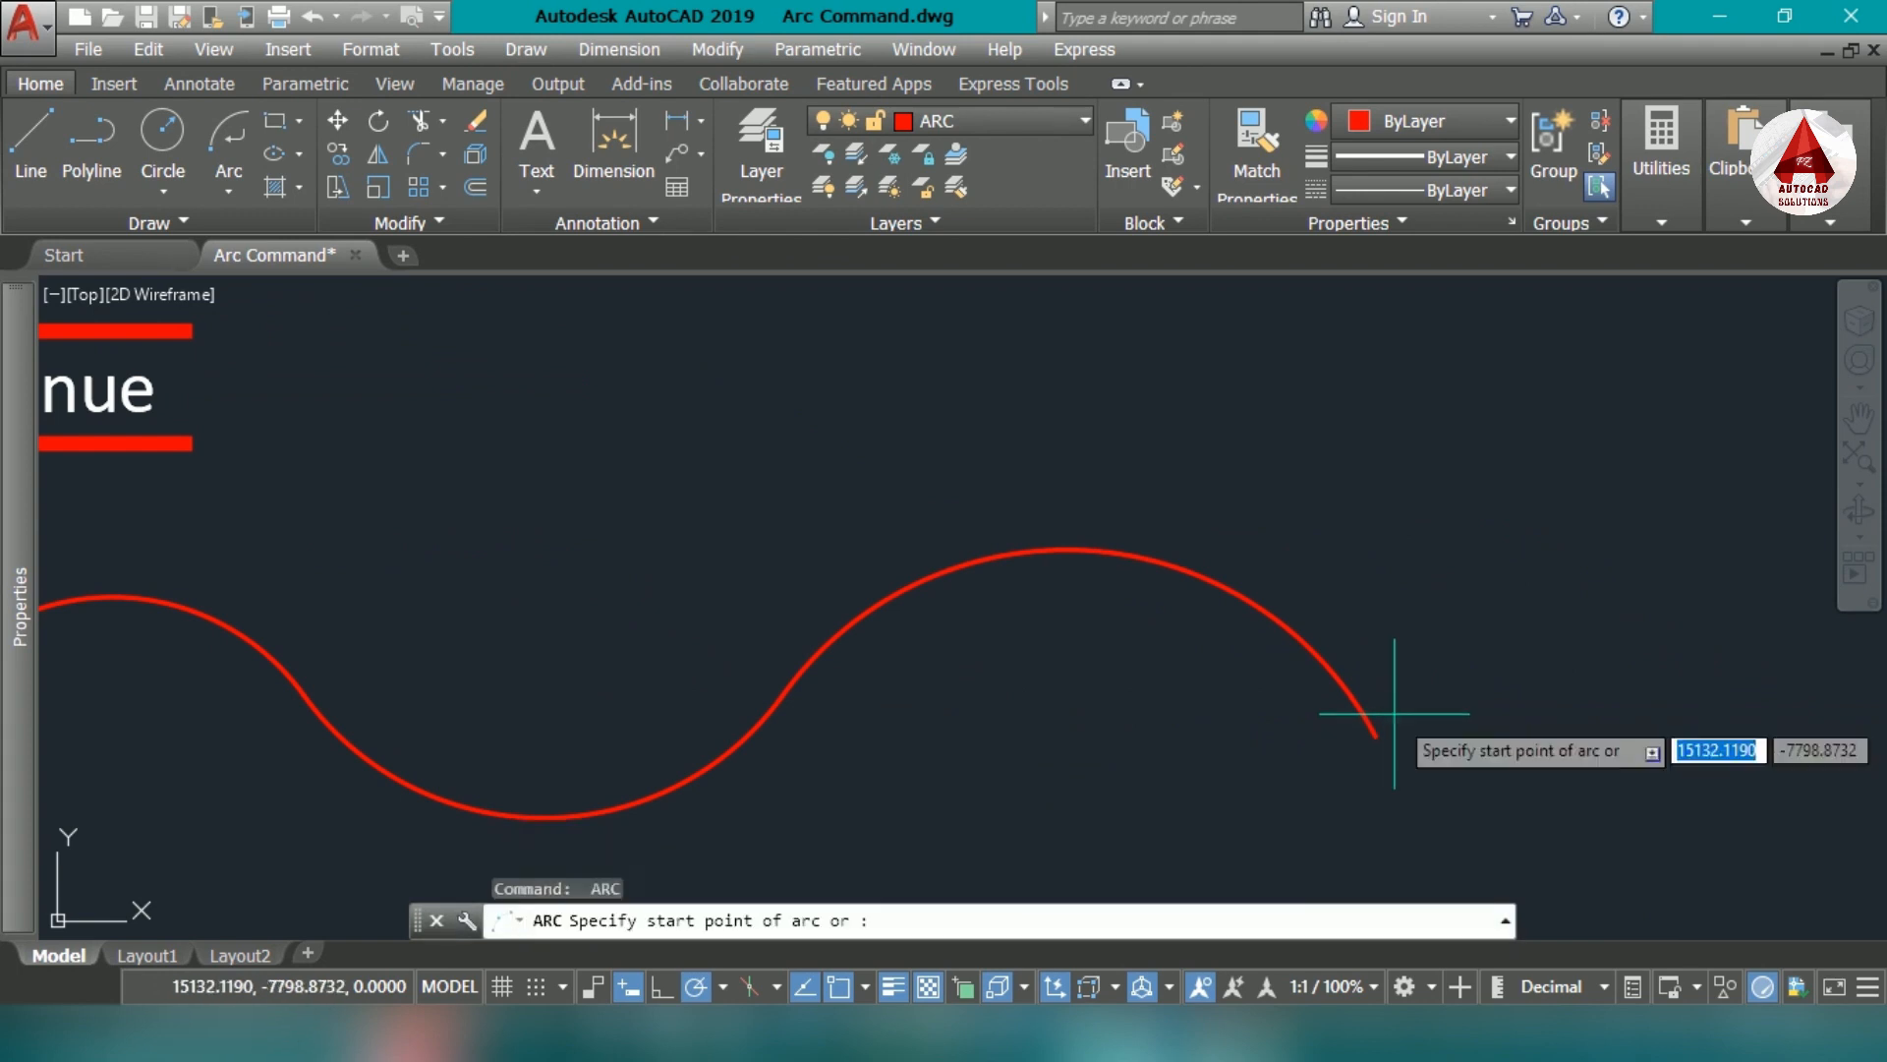
{"action": "key", "text": "Return"}
{"action": "scroll", "coordinate": [1421, 736], "scroll_direction": "down", "scroll_amount": 4}
{"action": "left_click", "coordinate": [1682, 735]}
- Extend the wave with two more tangent continuation arcs, one bulging upward and the last bulging downward
{"action": "middle_click_drag", "start_coordinate": [1596, 734], "coordinate": [1105, 733]}
{"action": "key", "text": "Return"}
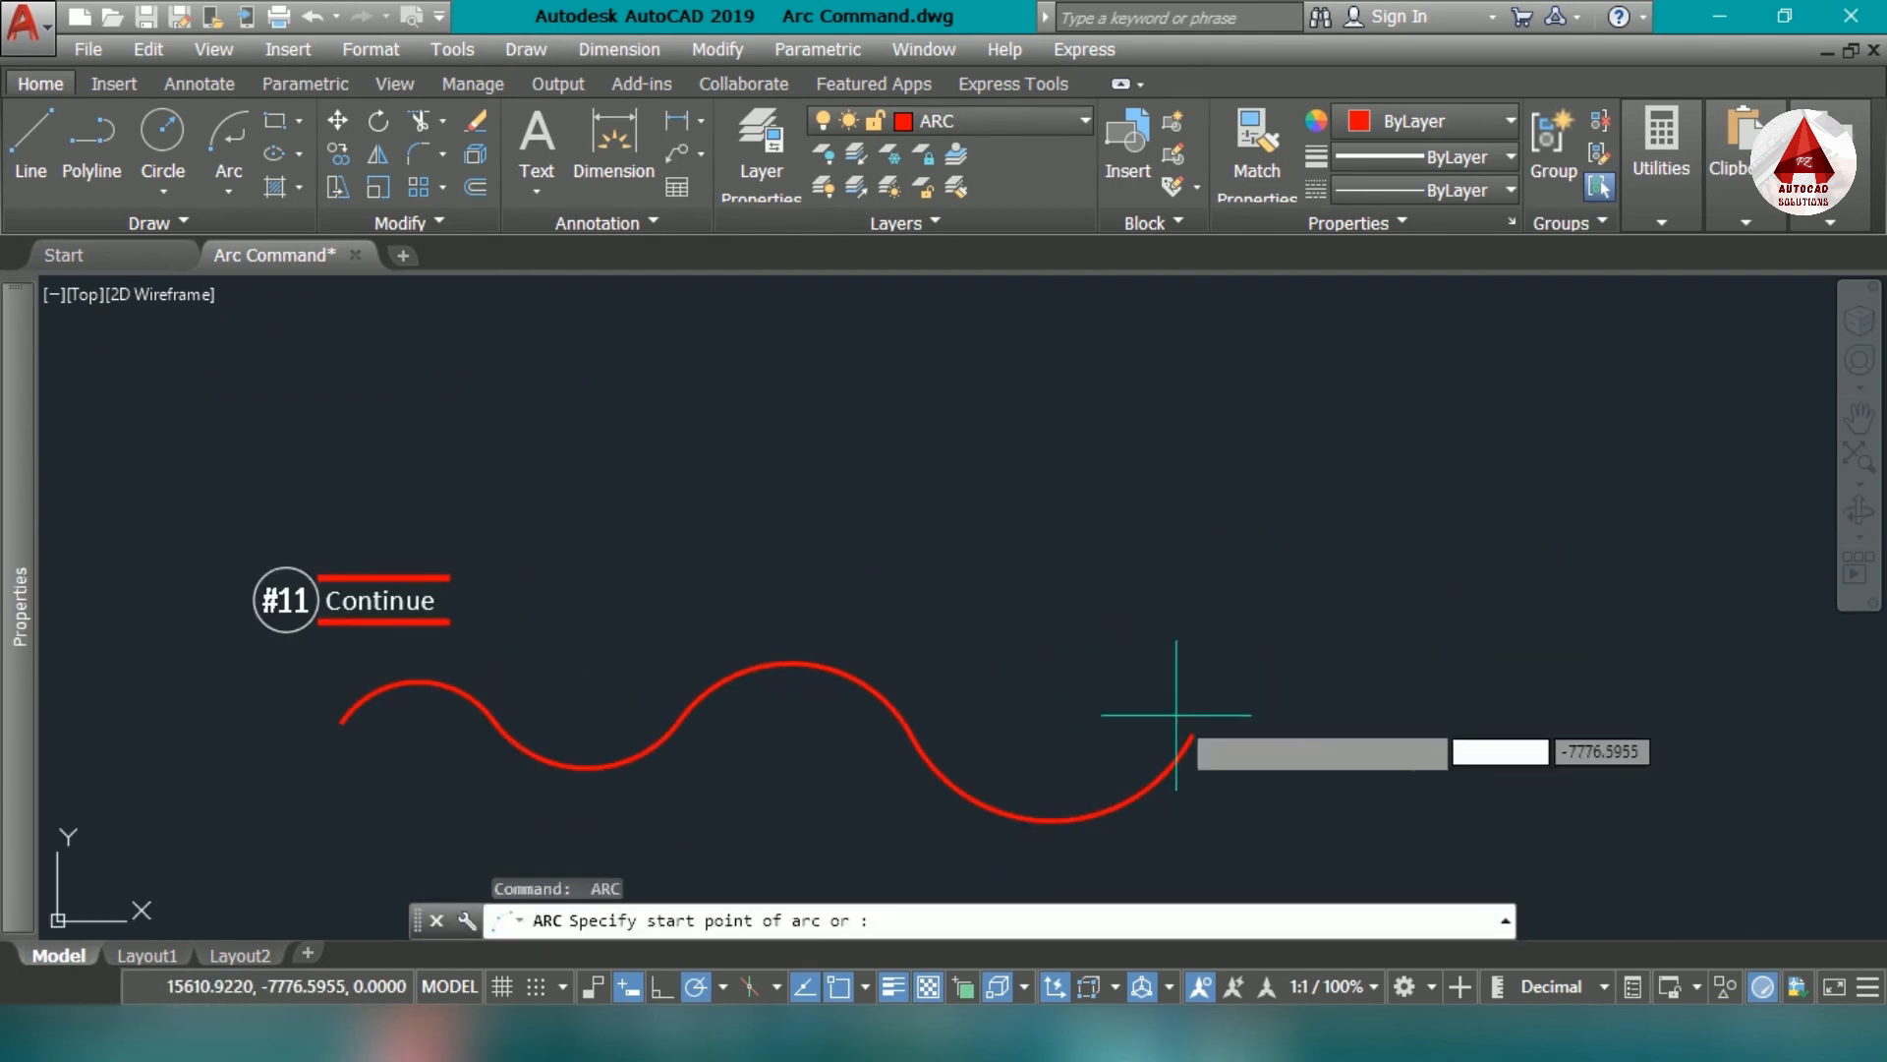
{"action": "key", "text": "Return"}
{"action": "left_click", "coordinate": [1372, 771]}
{"action": "key", "text": "Return"}
{"action": "key", "text": "Return"}
{"action": "left_click", "coordinate": [1608, 749]}
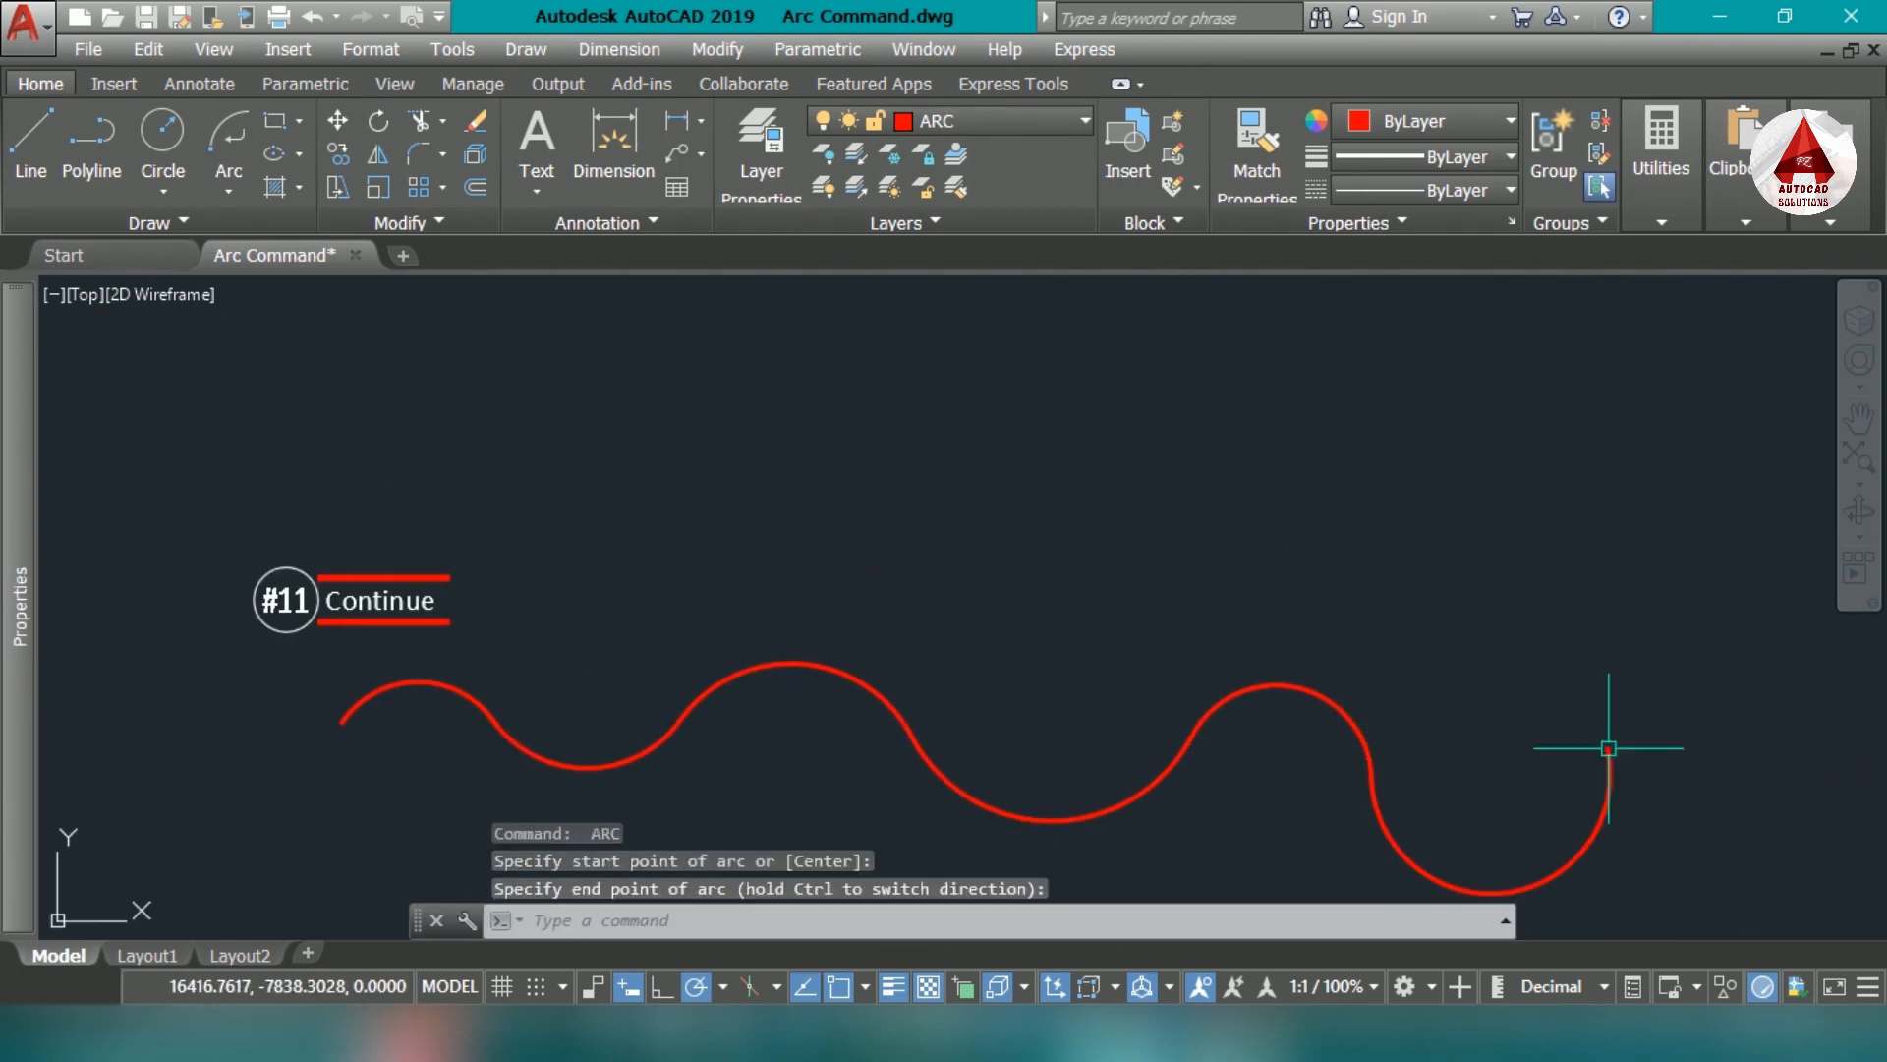